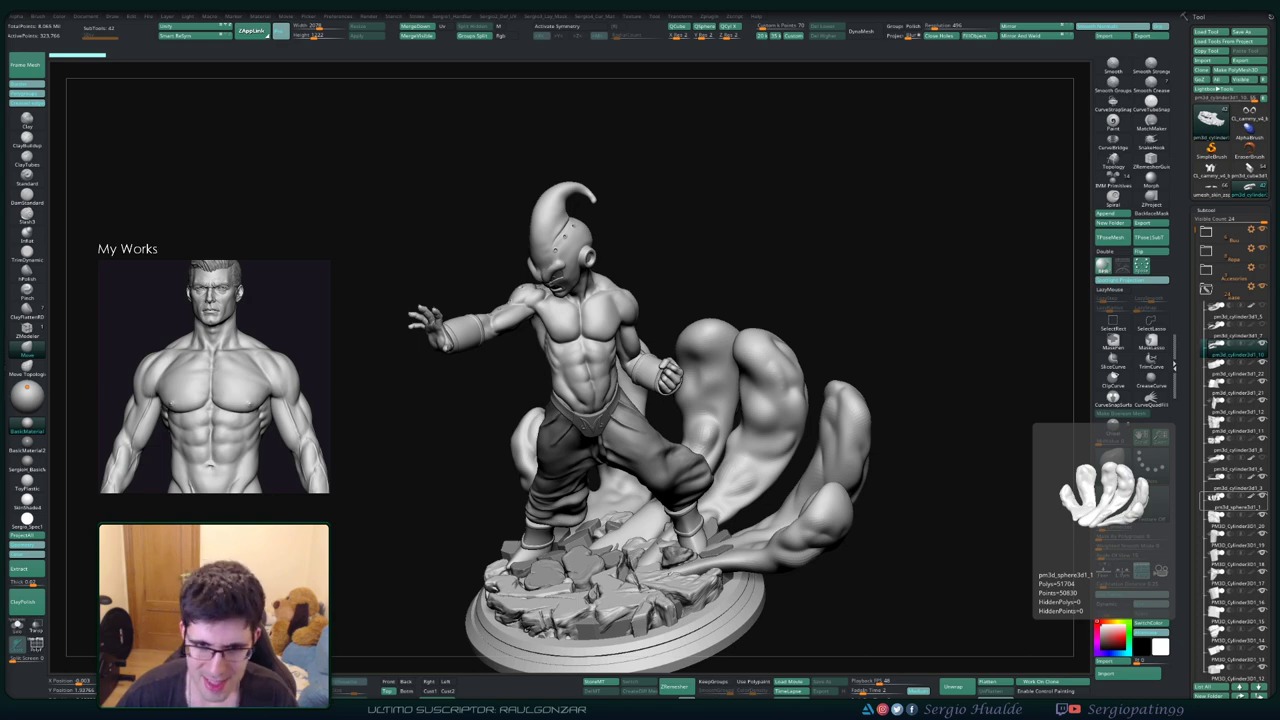
Orbit around the Majin Buu statue to review it from its sides and front
drag(800, 190, 715, 192)
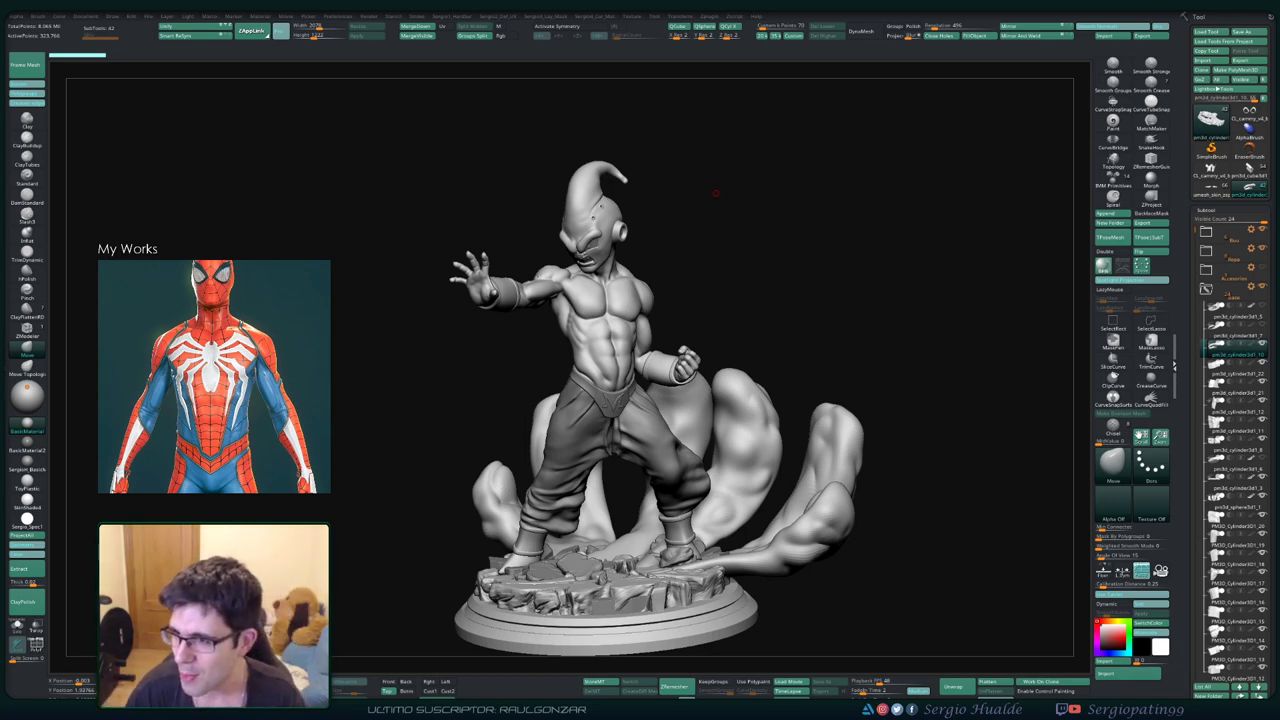
mouse_move(850, 322)
mouse_down()
mouse_move(900, 325)
mouse_move(829, 314)
mouse_up()
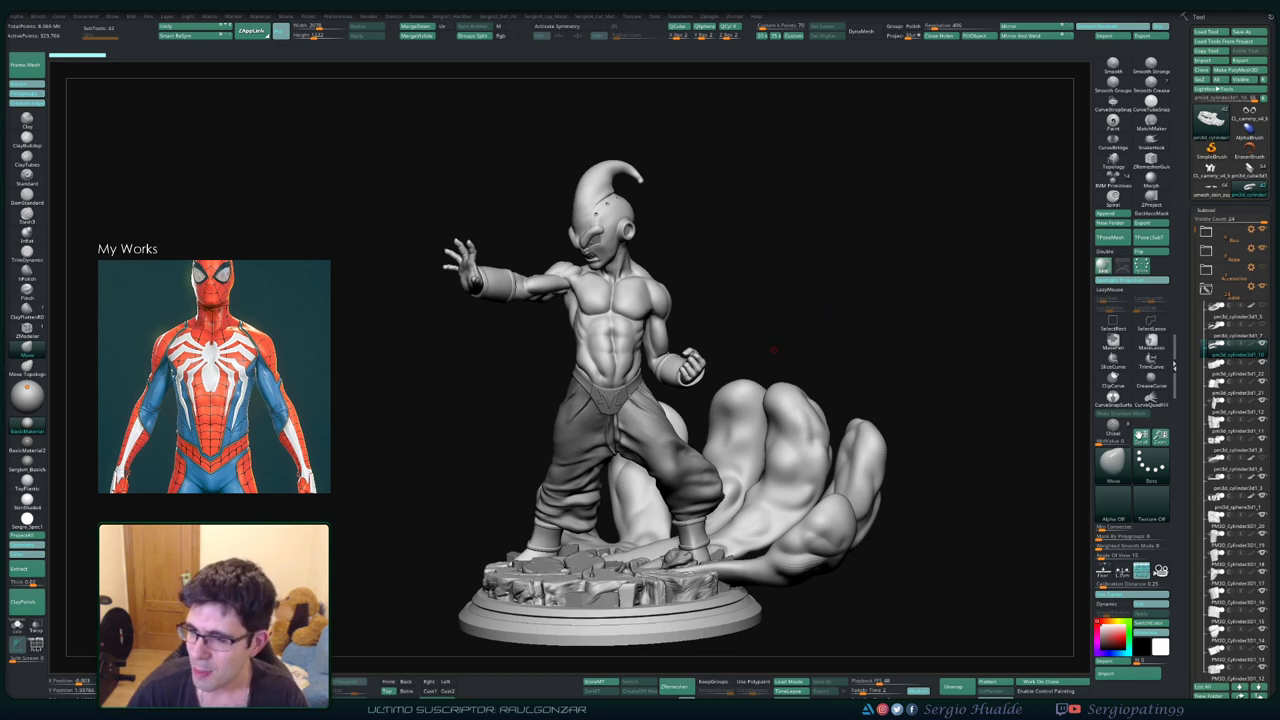
drag(821, 336, 815, 328)
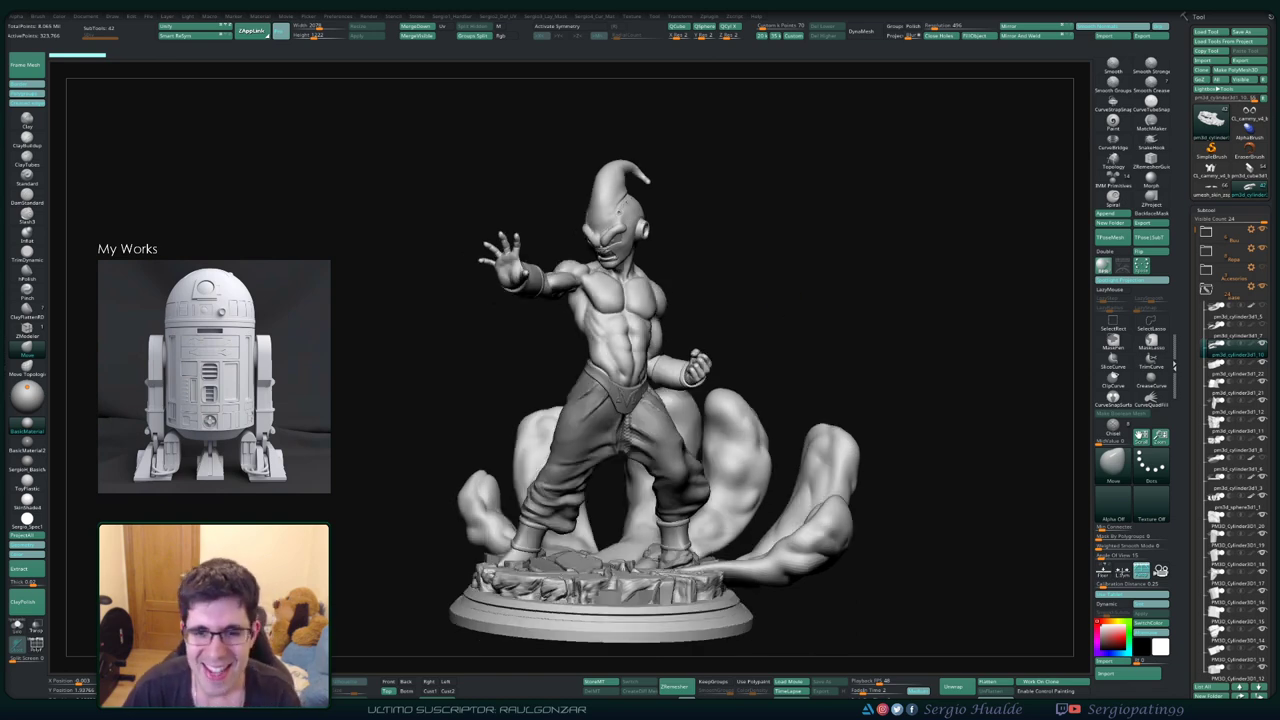
mouse_move(815, 328)
mouse_down()
mouse_move(643, 345)
mouse_move(568, 317)
mouse_move(480, 322)
mouse_up()
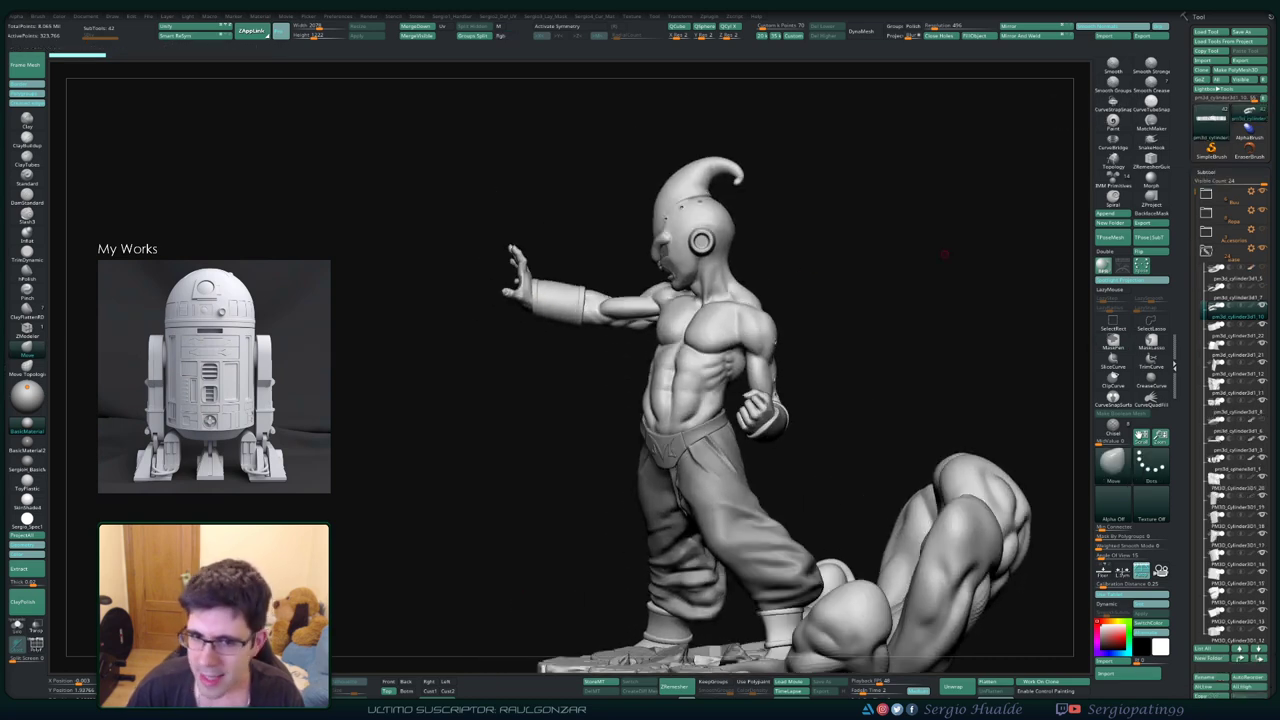
drag(830, 265, 819, 285)
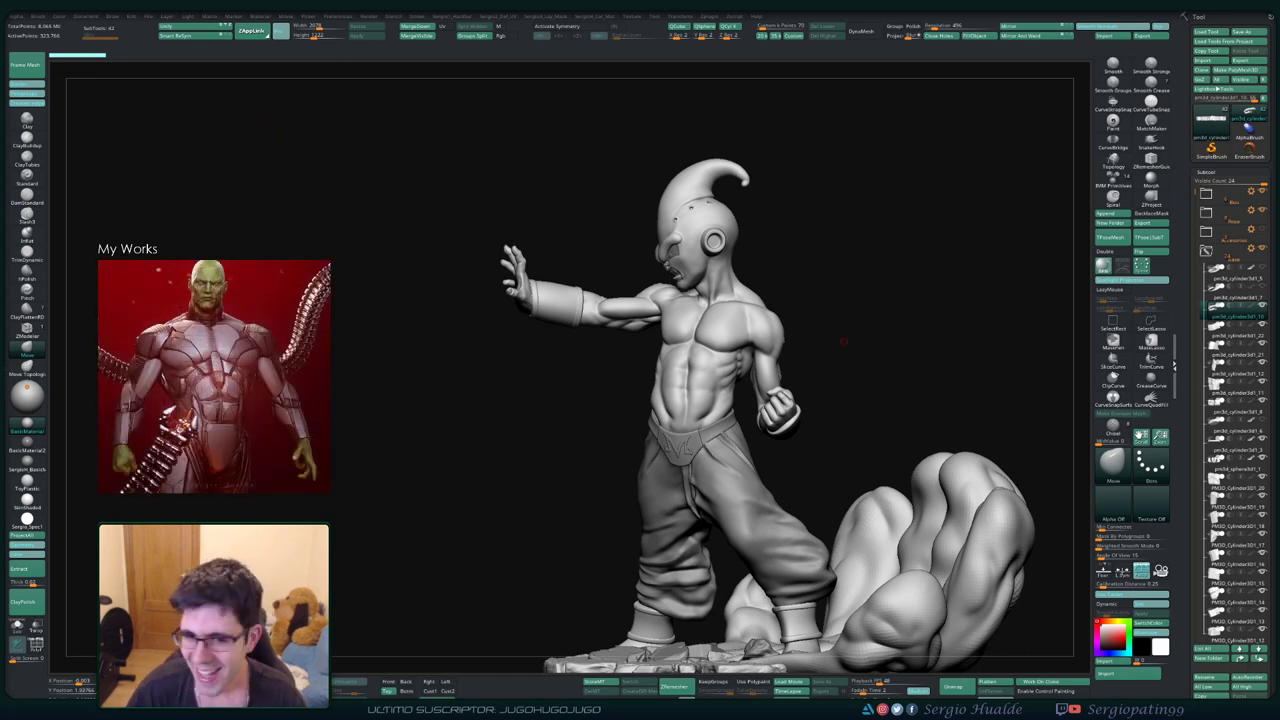
drag(843, 341, 873, 341)
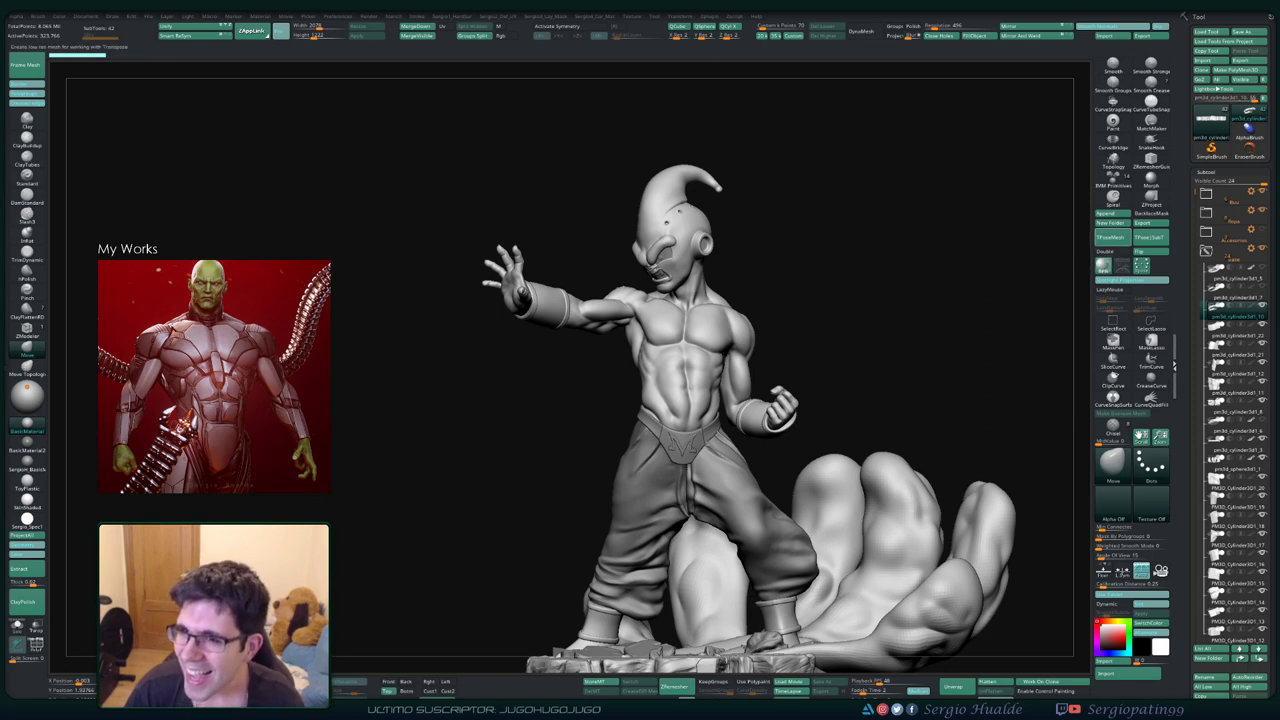
Create a low-resolution TPoseMesh of the statue for posing
click(1108, 237)
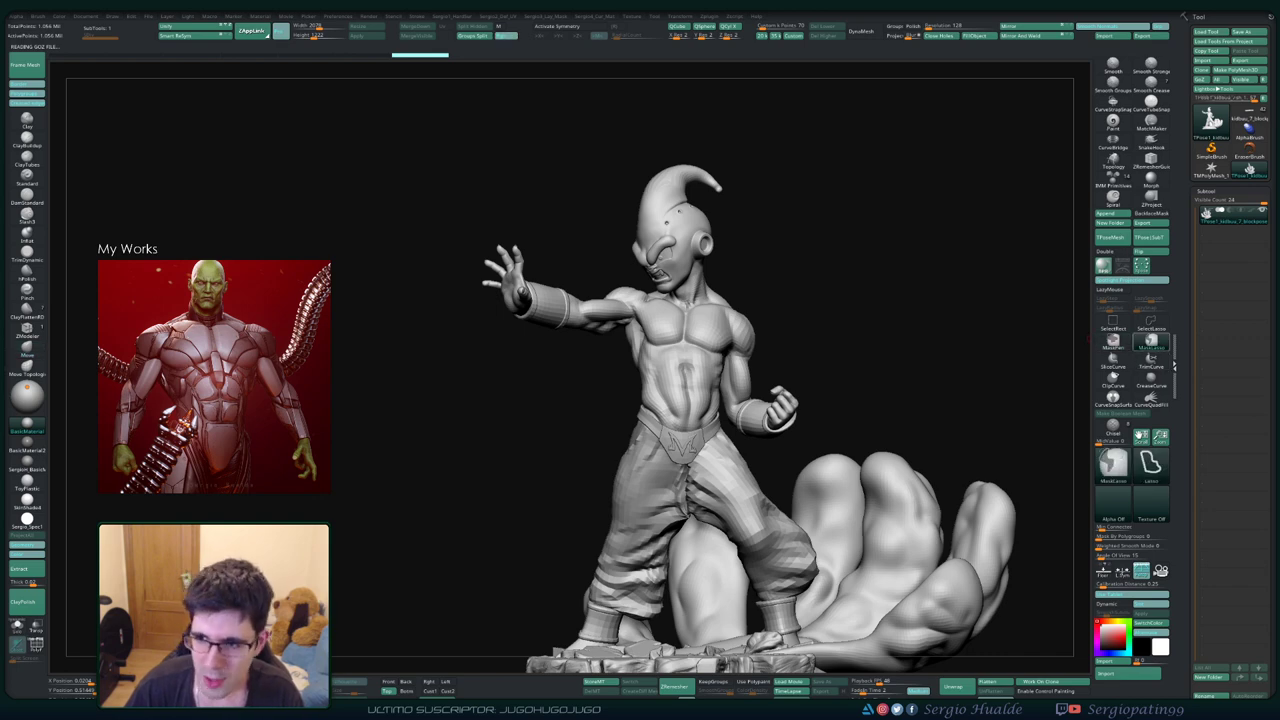
drag(500, 400, 507, 455)
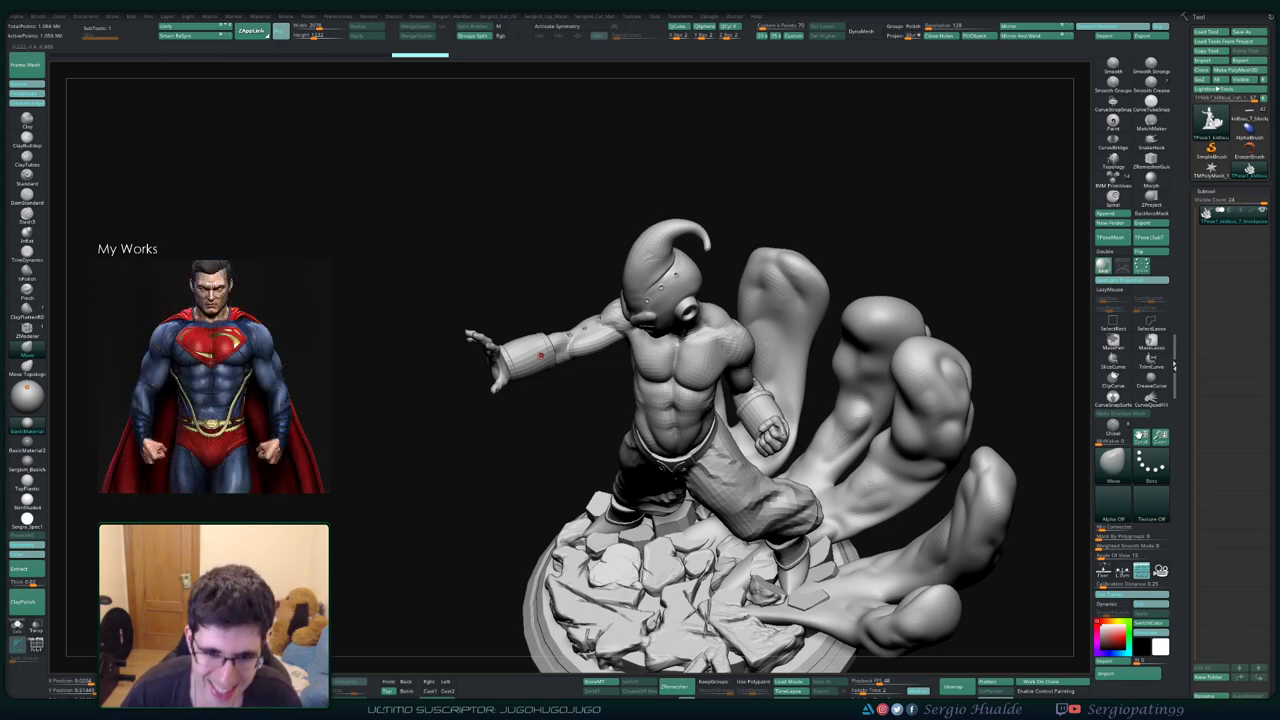
drag(565, 390, 537, 400)
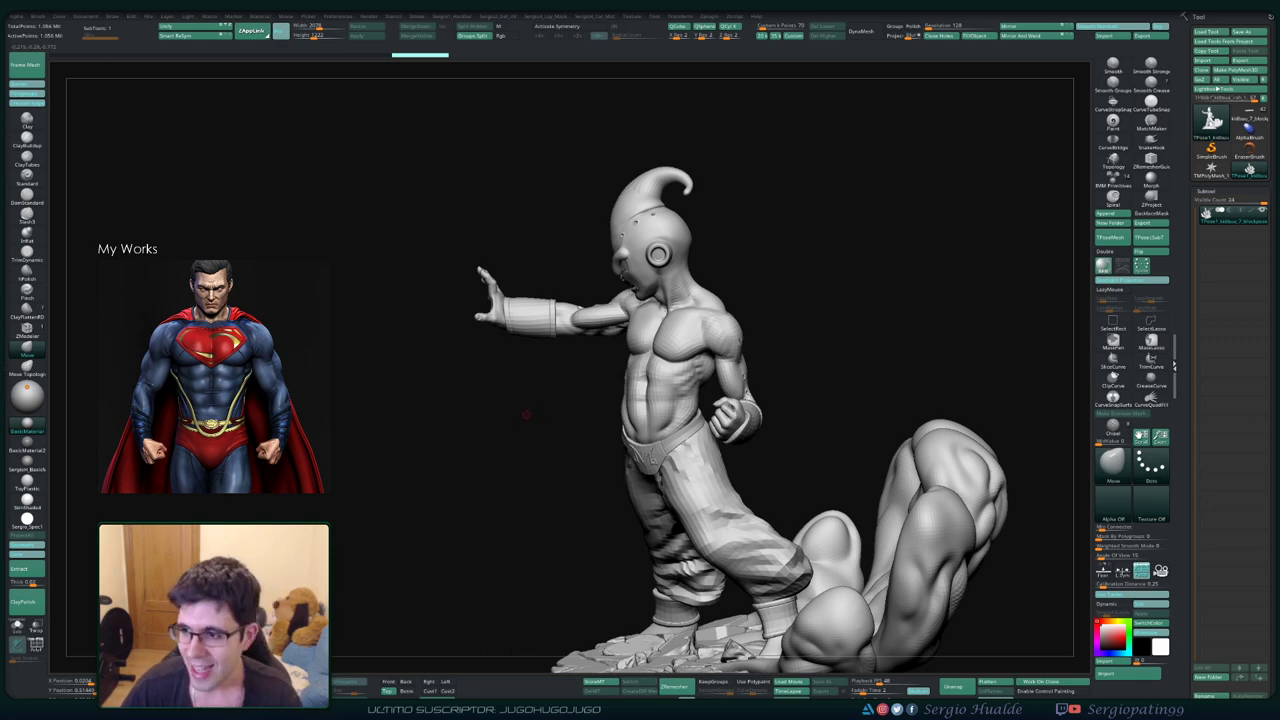
Lasso-mask Buu's forearm, invert the mask so only the hand is free, and frame the statue
ctrl+right_drag(524, 306, 560, 250)
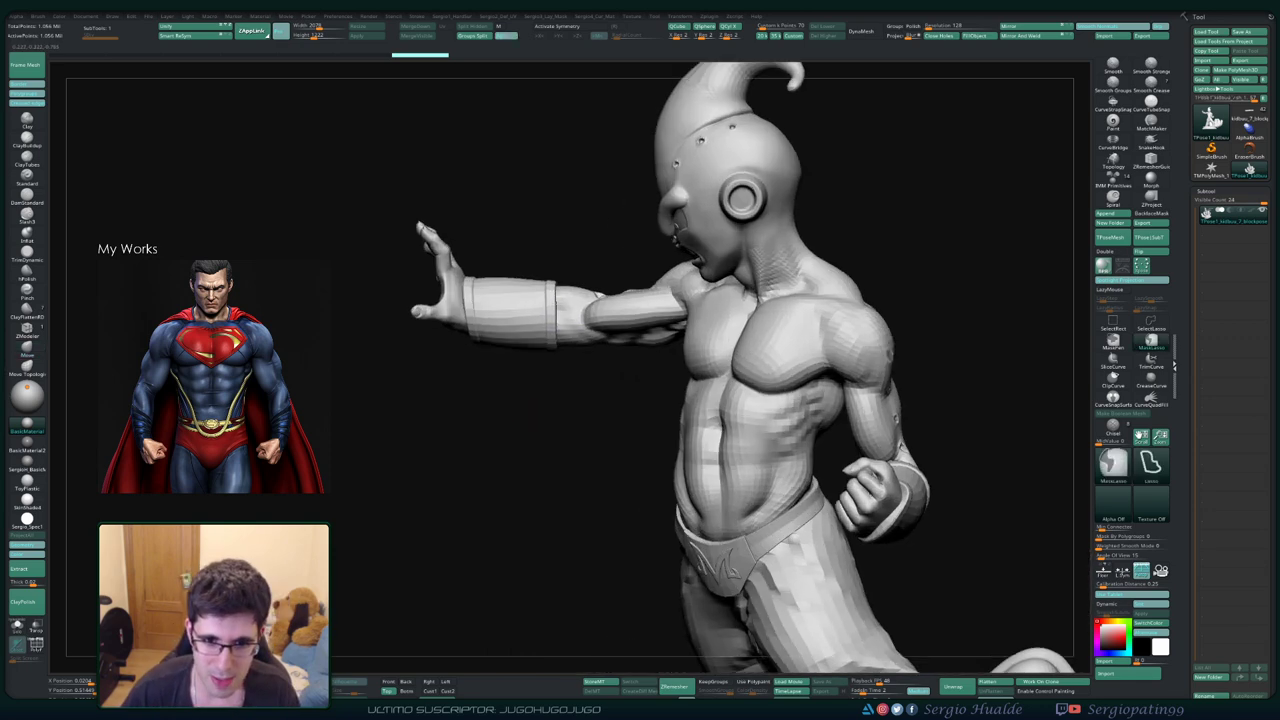
mouse_move(335, 272)
ctrl+mouse_down()
mouse_move(596, 410)
mouse_move(480, 383)
ctrl+mouse_up()
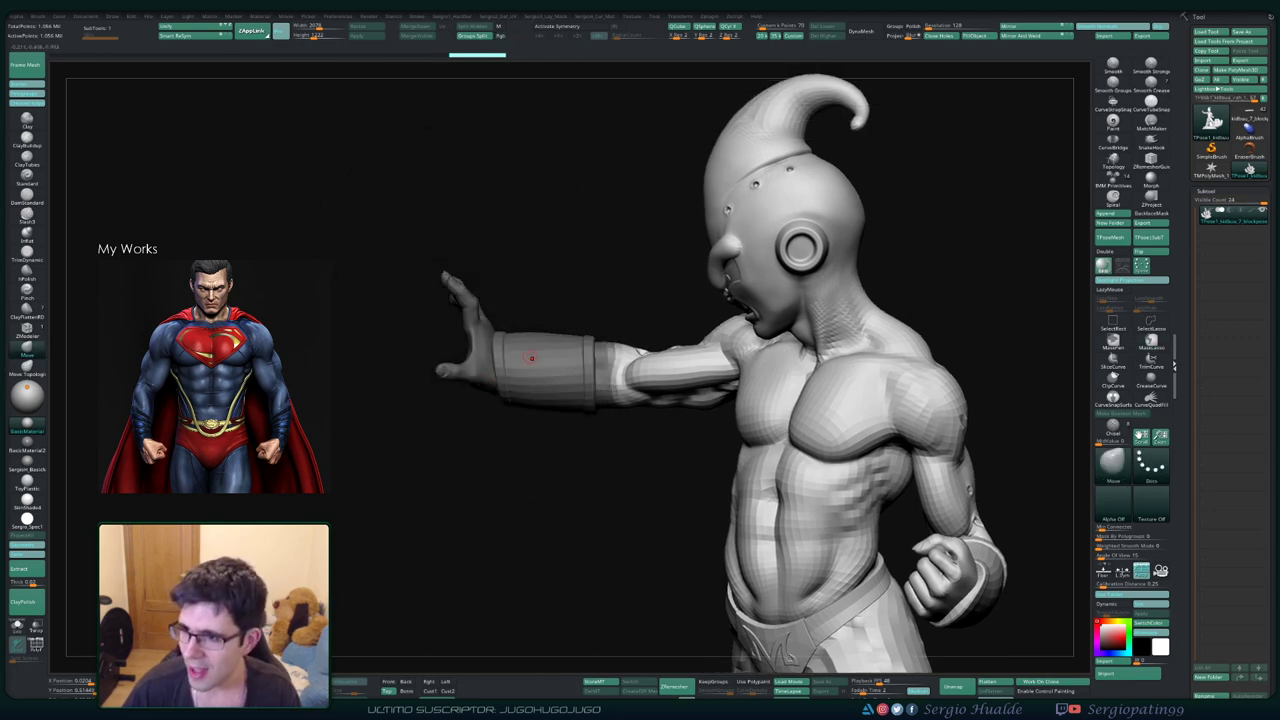
drag(528, 322, 538, 382)
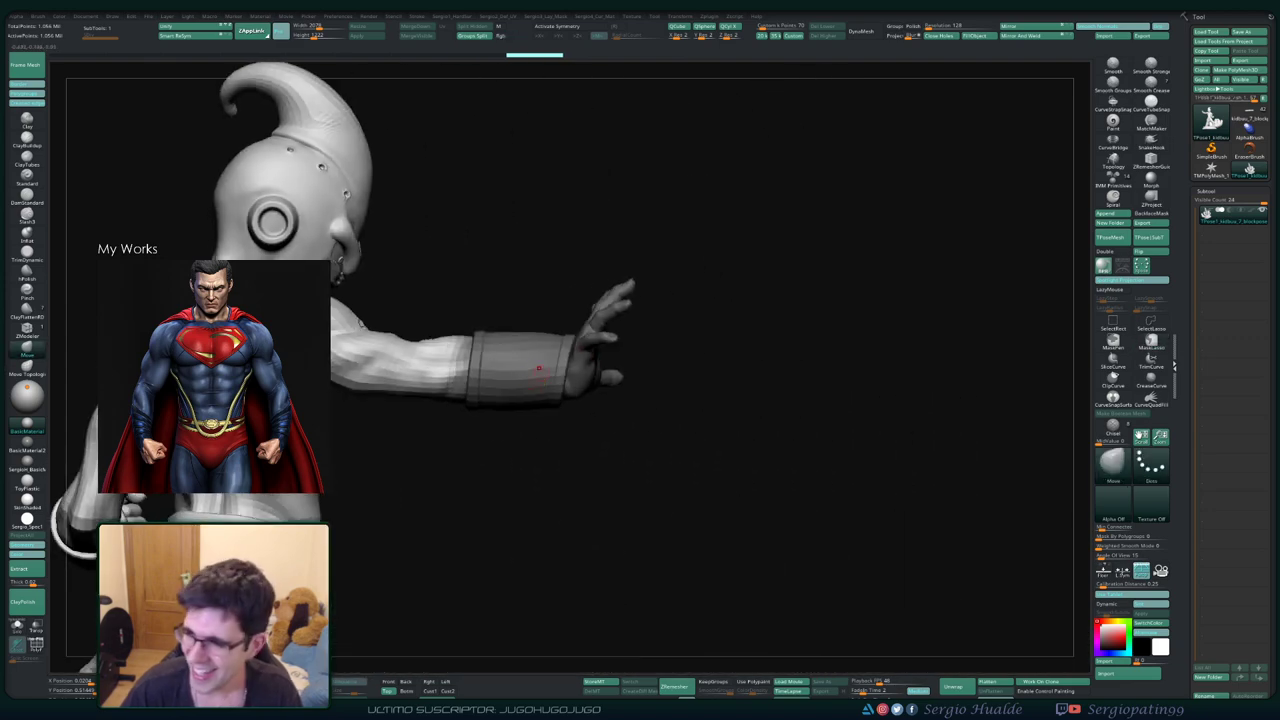
drag(551, 383, 491, 377)
ctrl+click(491, 377)
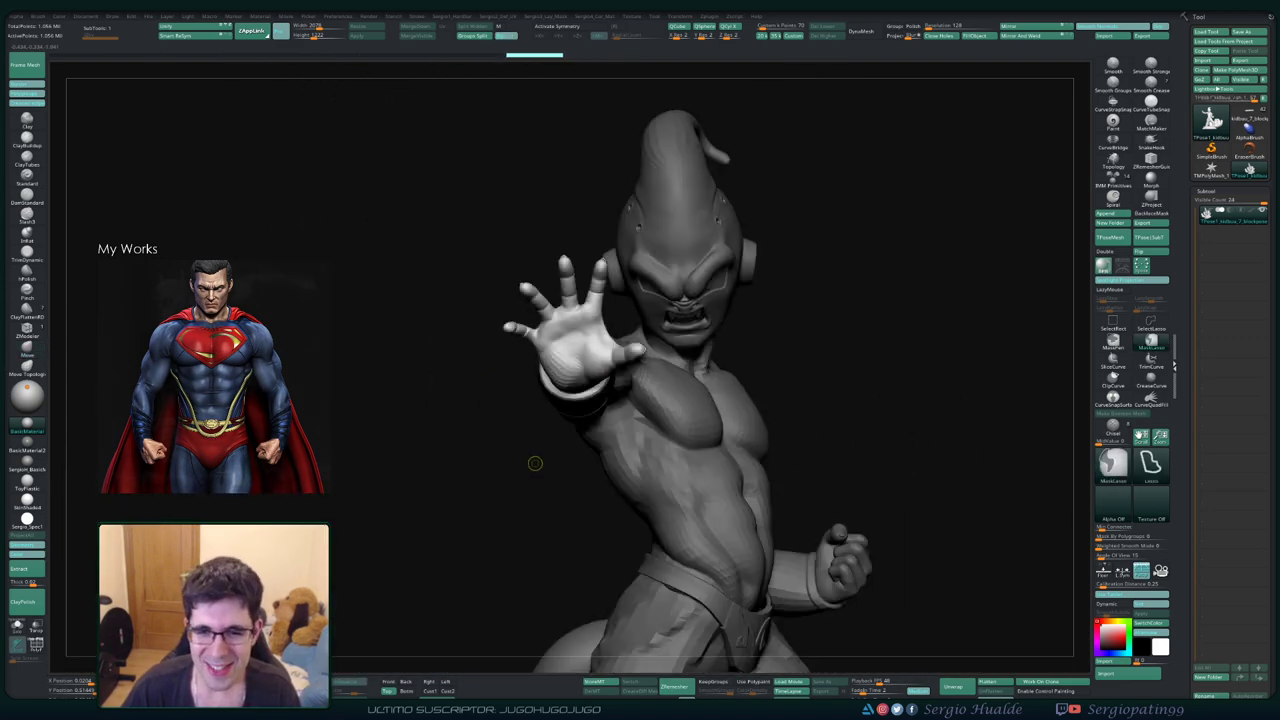
key(f)
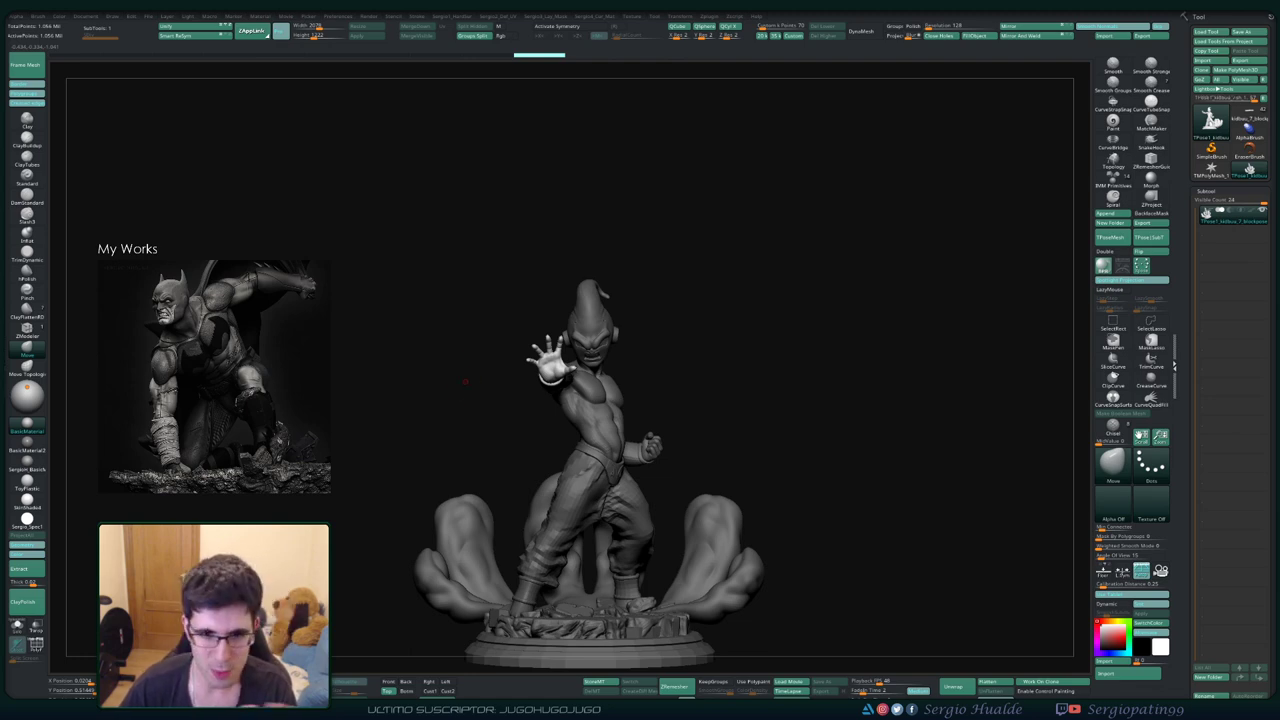
Rotate Buu's raised hand around the wrist using a transpose line along the forearm
alt+right_drag(545, 355, 545, 330)
key(w)
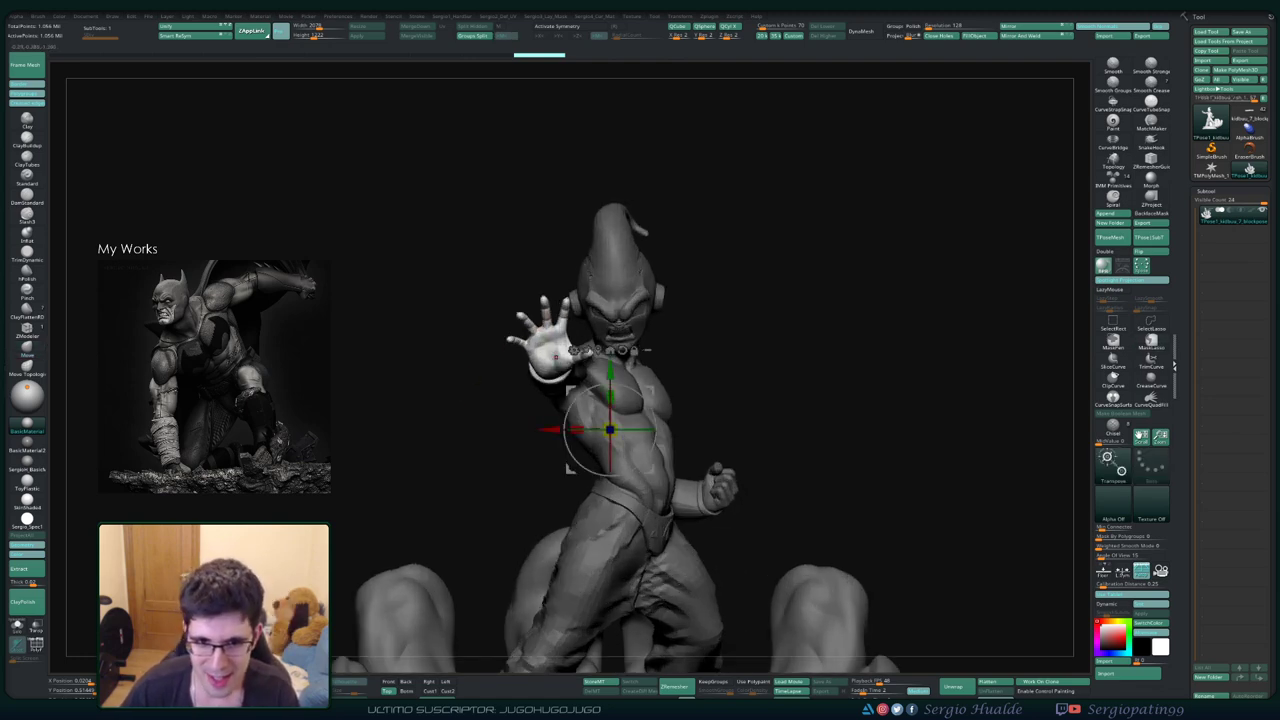
mouse_move(600, 420)
alt+right_down()
mouse_move(600, 380)
mouse_move(430, 352)
alt+right_up()
click(558, 352)
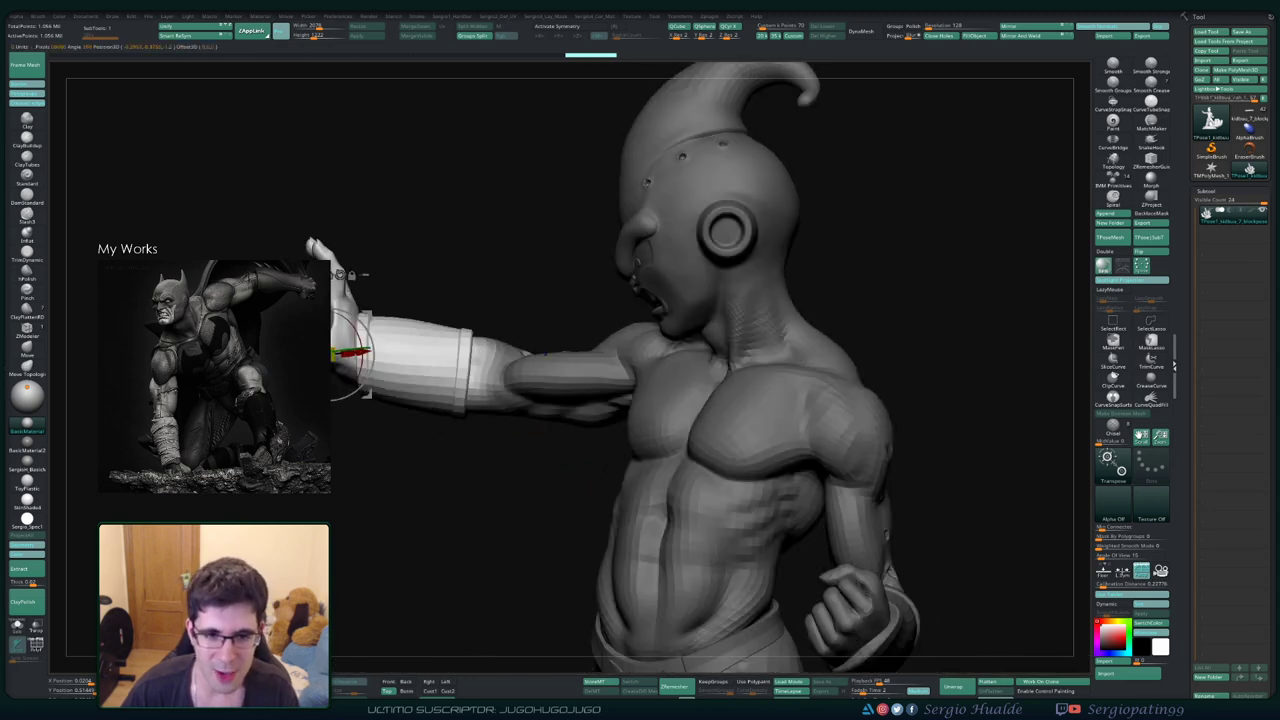
alt+drag(352, 352, 470, 377)
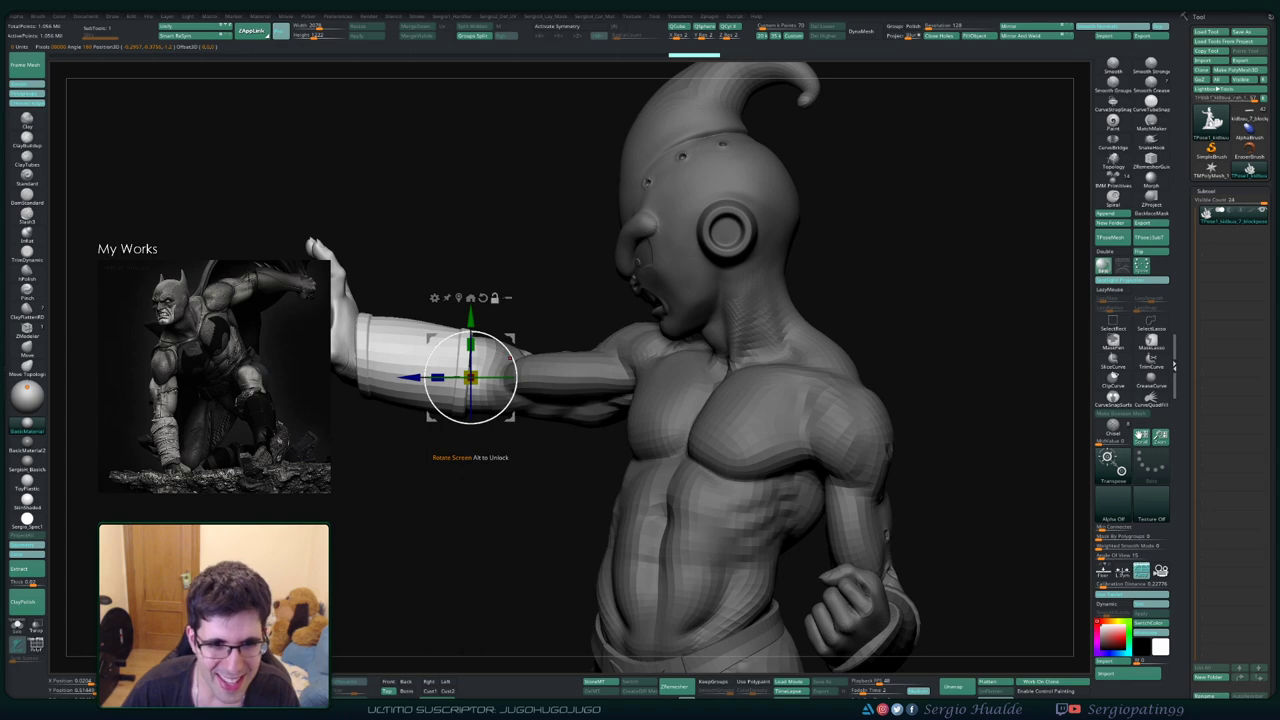
right_drag(513, 361, 441, 416)
drag(482, 425, 443, 418)
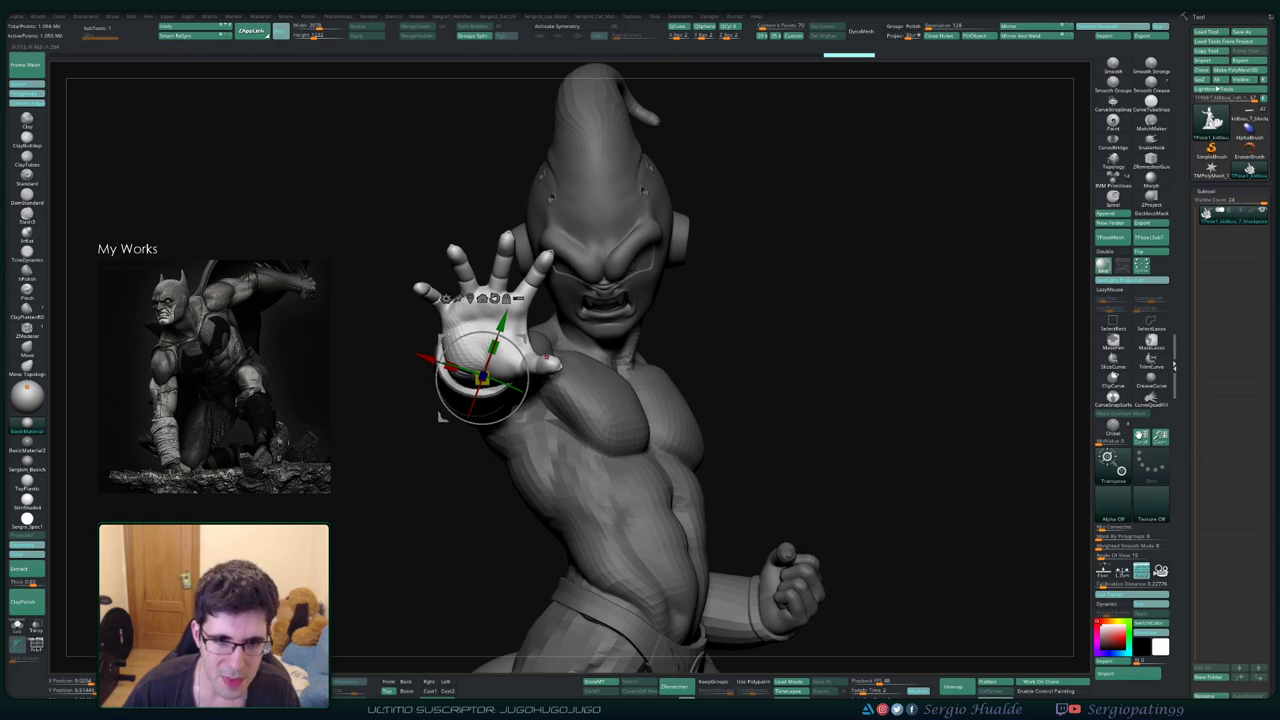
mouse_move(441, 416)
right_down()
mouse_move(505, 420)
mouse_move(590, 390)
mouse_move(657, 405)
mouse_move(760, 400)
mouse_move(700, 420)
mouse_move(700, 470)
right_up()
Undo the last hand rotation, retry the pose, and load the default Star tool
key(q)
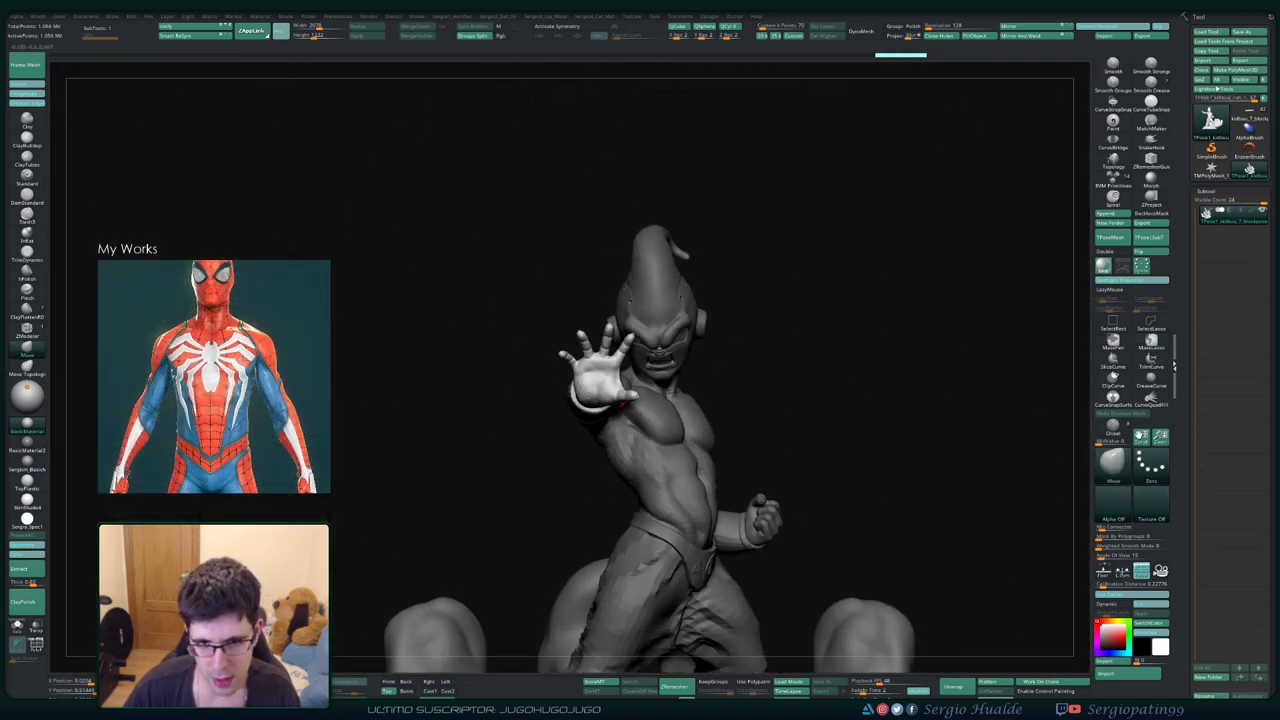
key(ctrl+z)
key(ctrl+z)
key(ctrl+z)
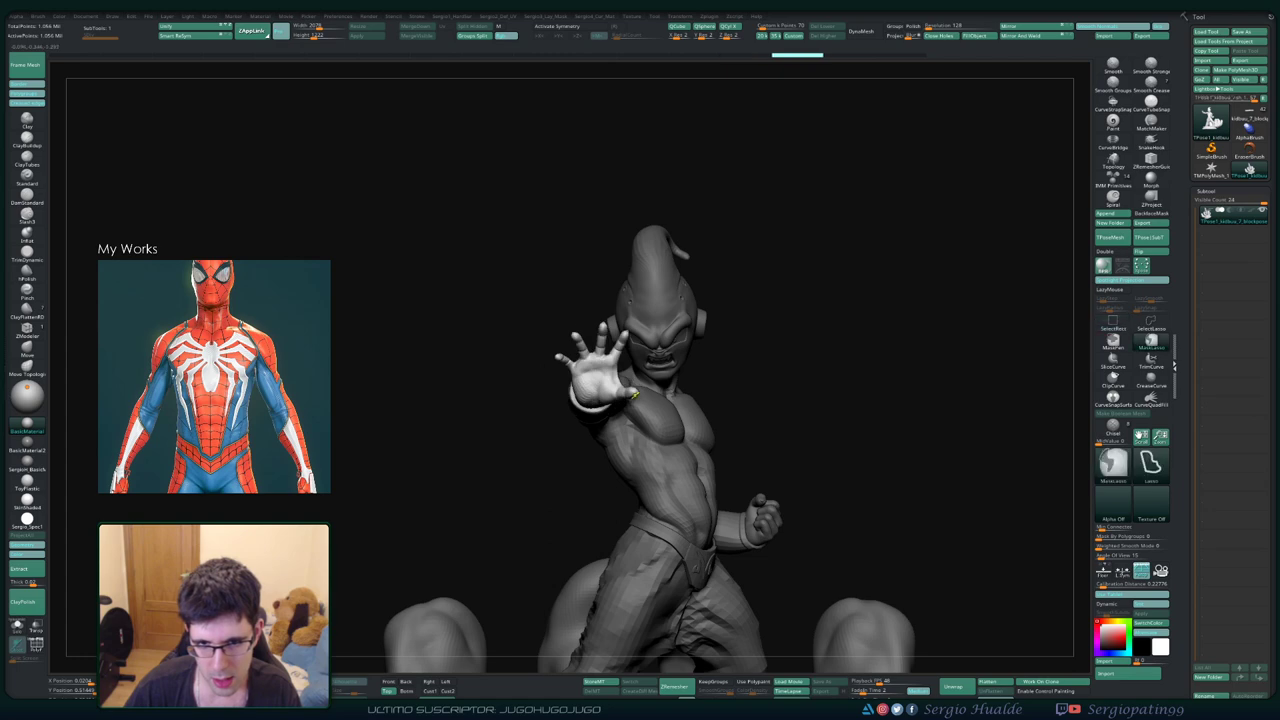
mouse_move(634, 394)
alt+right_down()
mouse_move(520, 460)
mouse_move(540, 440)
mouse_move(552, 470)
alt+right_up()
key(w)
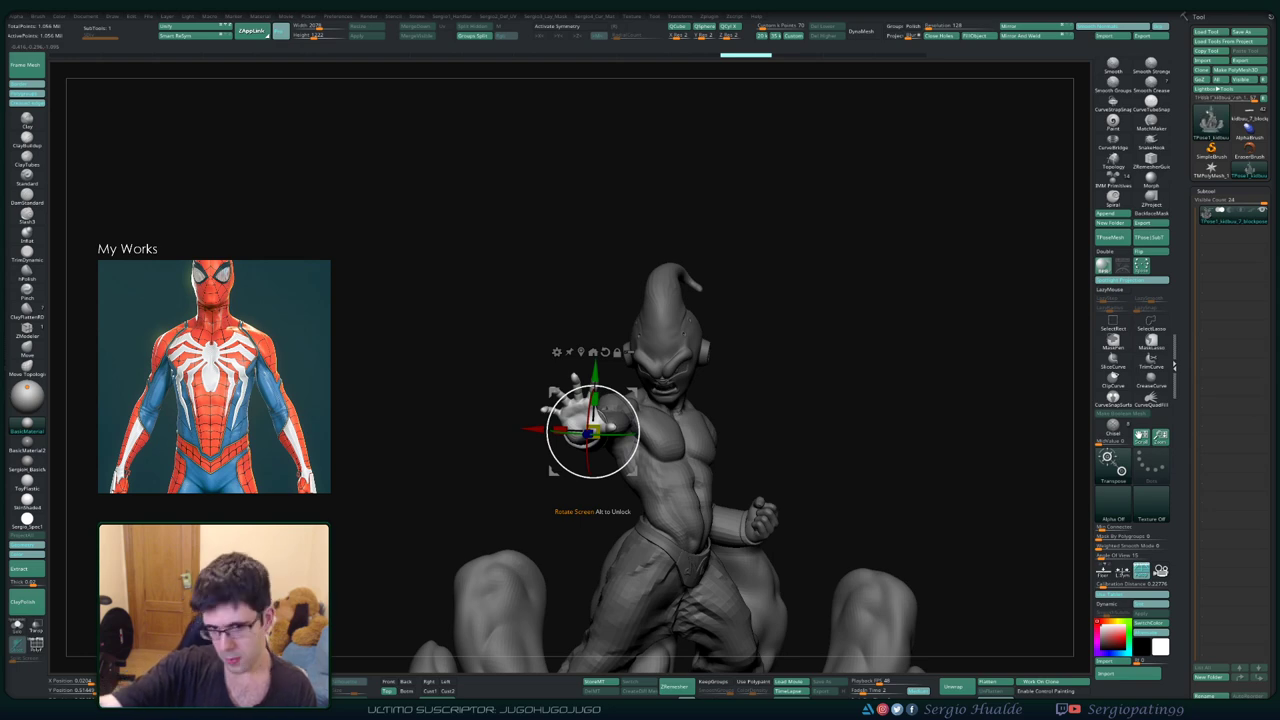
key(q)
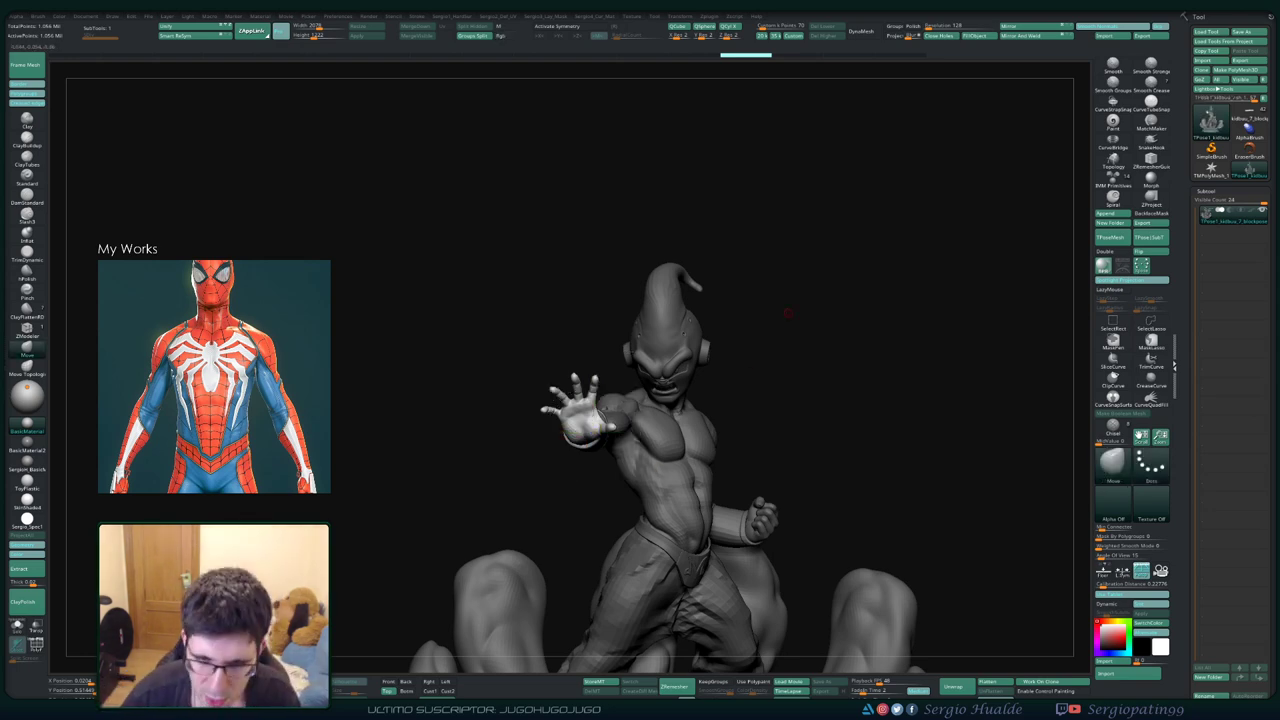
drag(788, 313, 606, 371)
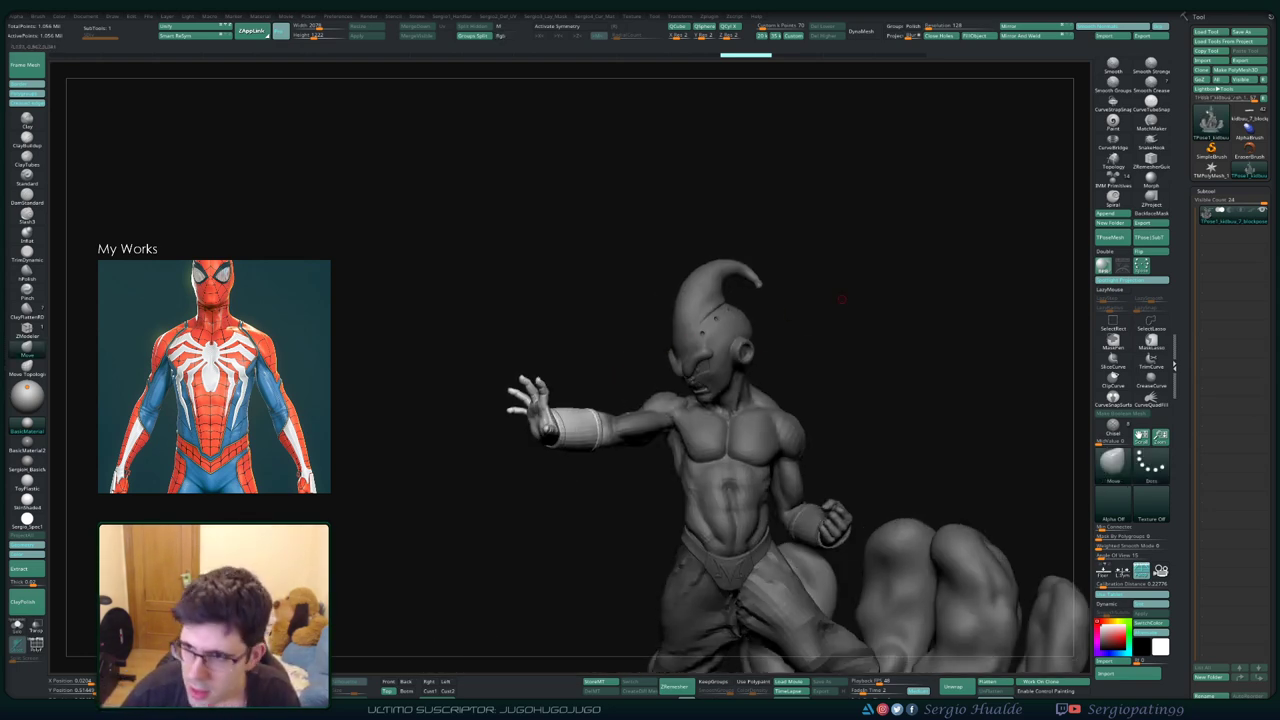
click(1211, 166)
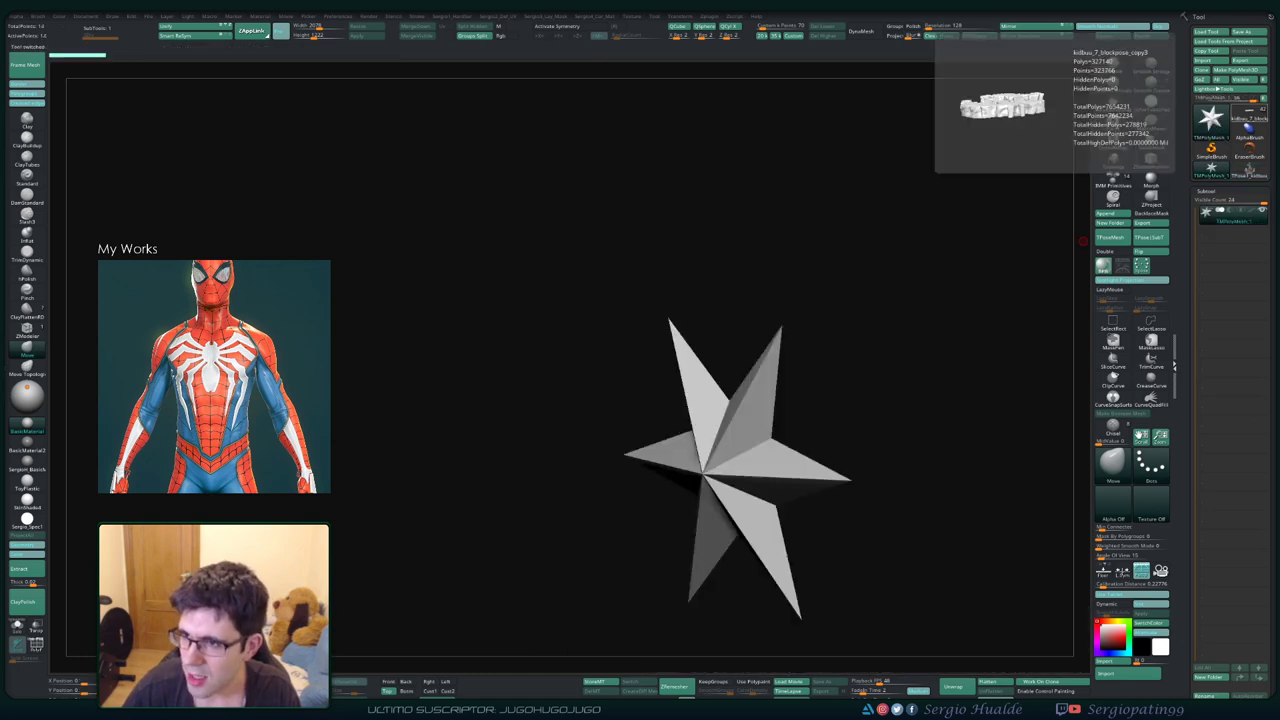
Reload the Buu statue, isolate the base's rock chunks, and select the TrimDynamic brush
click(1249, 166)
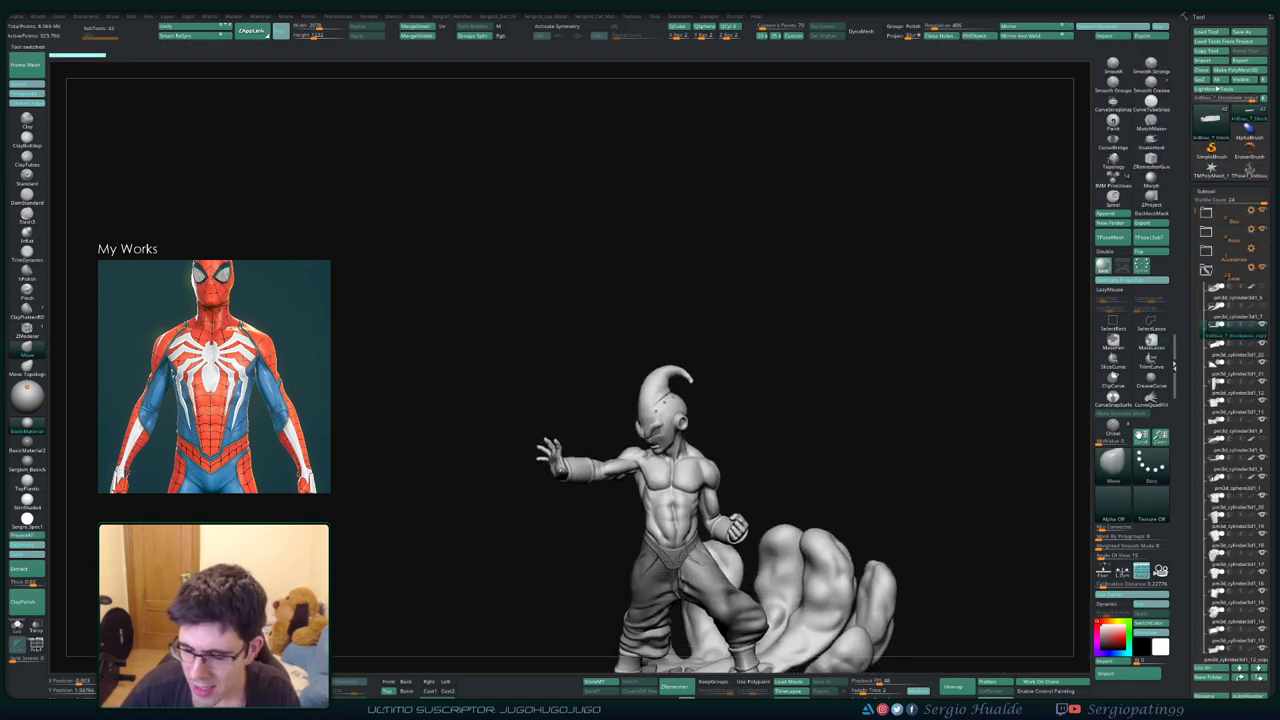
key(f)
drag(640, 400, 600, 447)
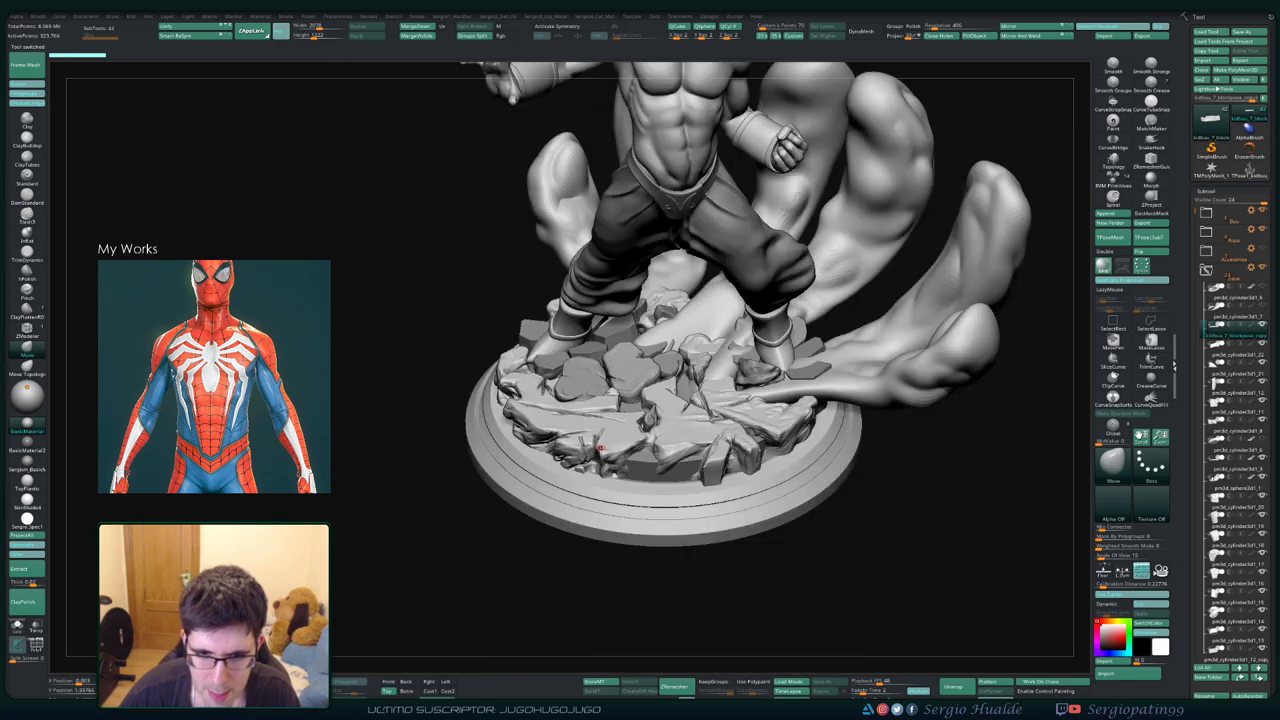
key(ctrl+shift+s)
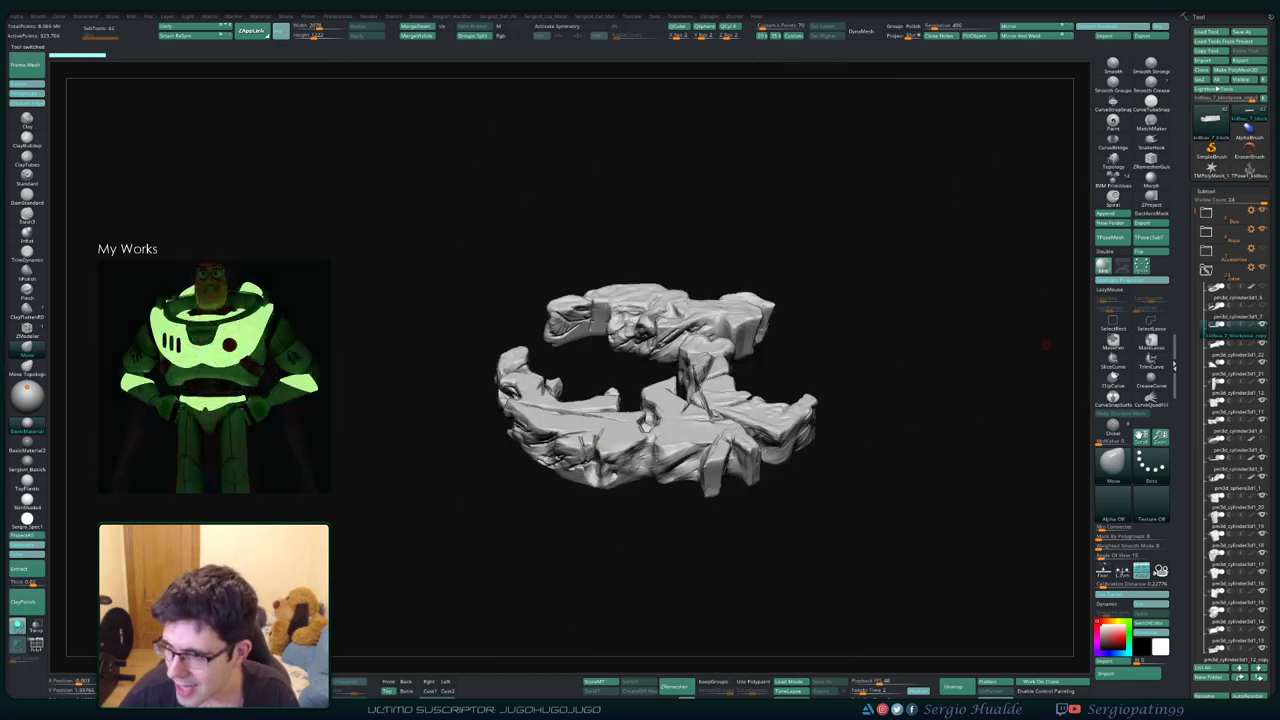
key(b)
key(t)
key(d)
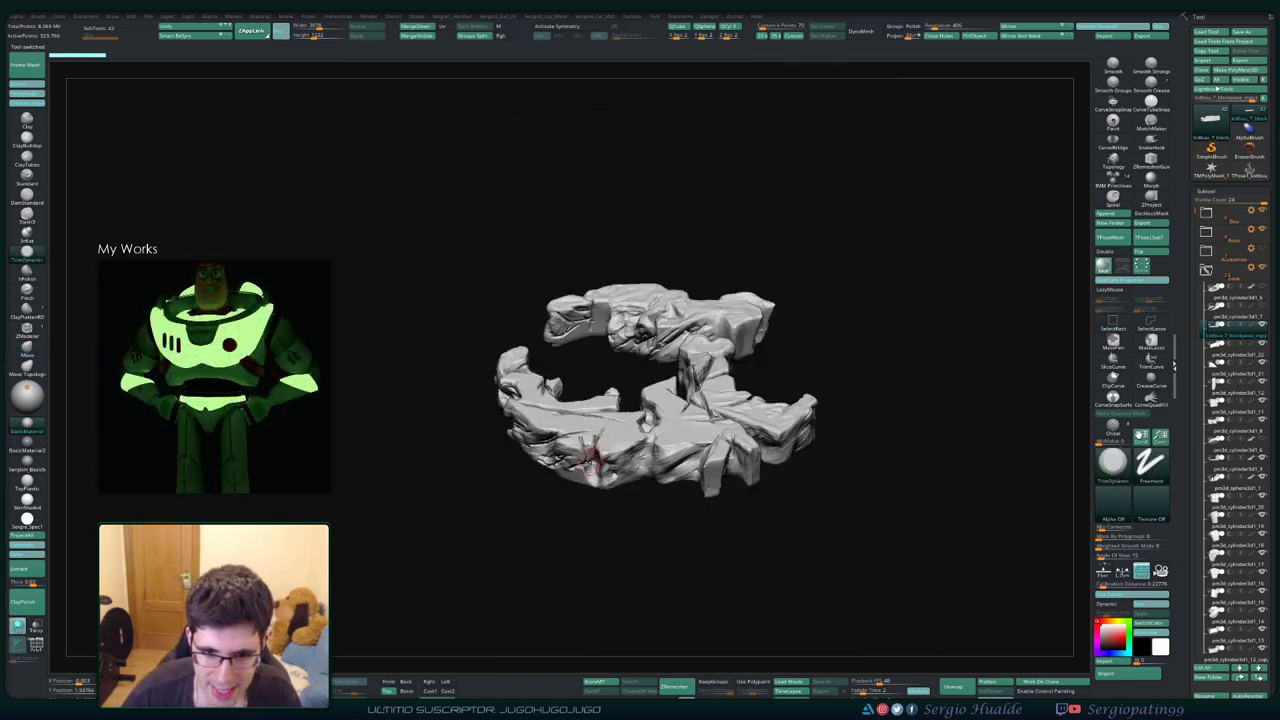
Orbit around the rock base to inspect it edge-on and from a flatter angle
mouse_move(590, 457)
mouse_down()
mouse_move(600, 420)
mouse_move(655, 455)
mouse_move(625, 430)
mouse_up()
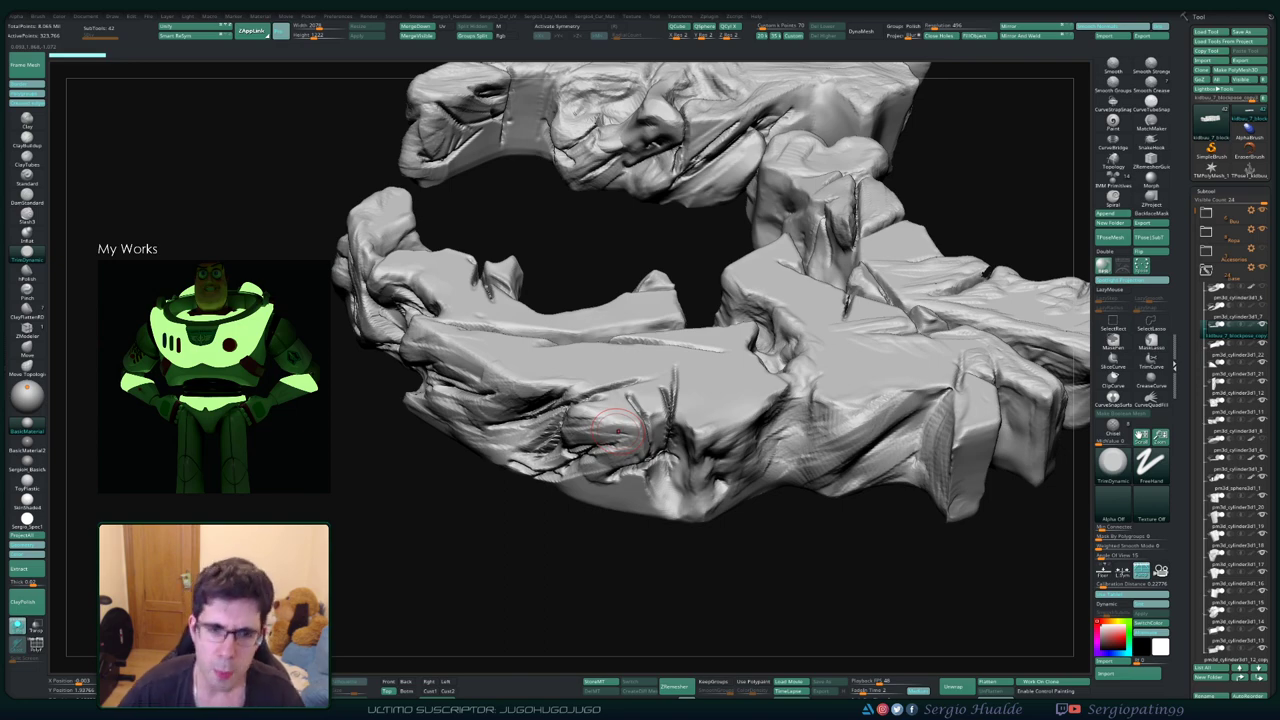
mouse_move(605, 455)
right_down()
mouse_move(632, 468)
mouse_move(630, 415)
right_up()
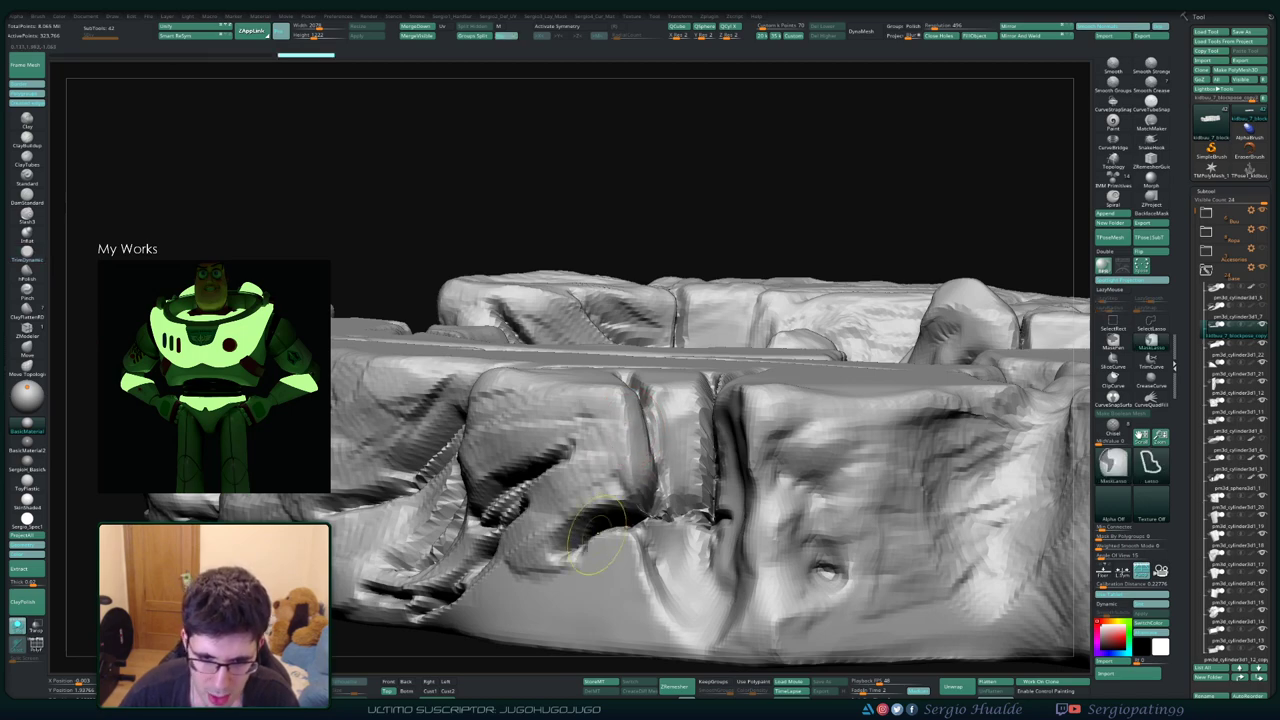
right_drag(630, 495, 570, 550)
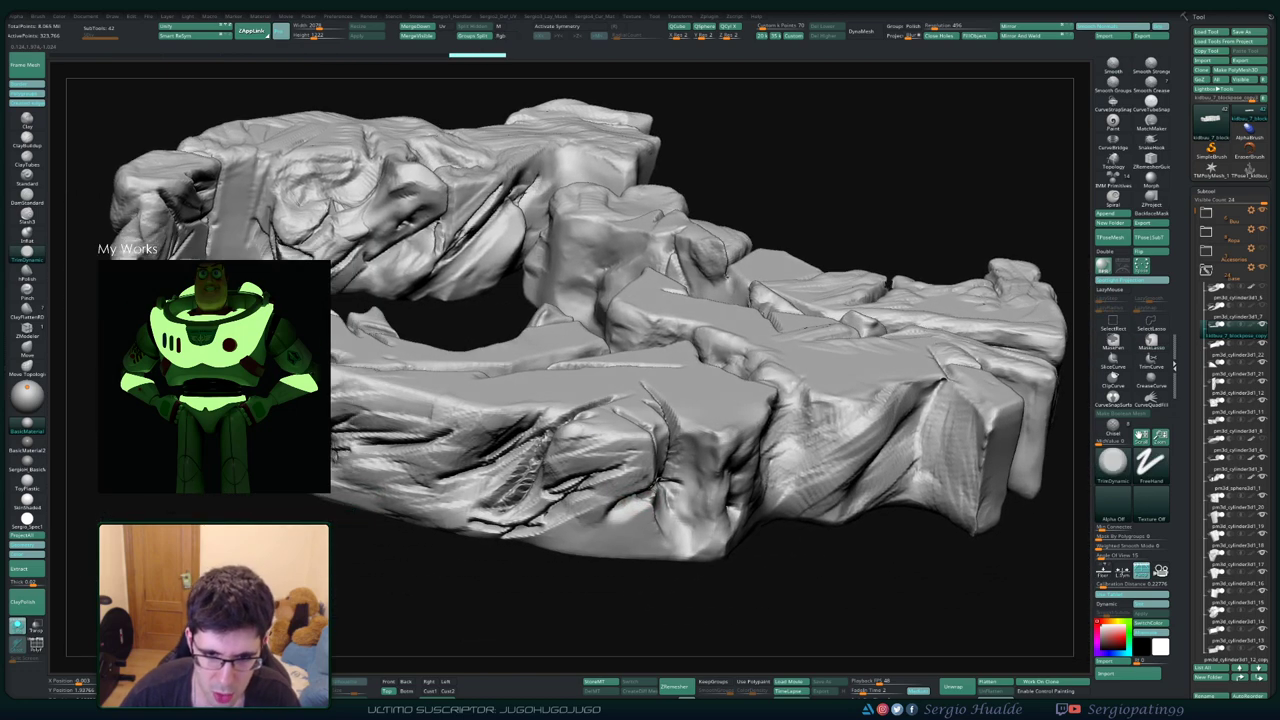
drag(440, 370, 690, 373)
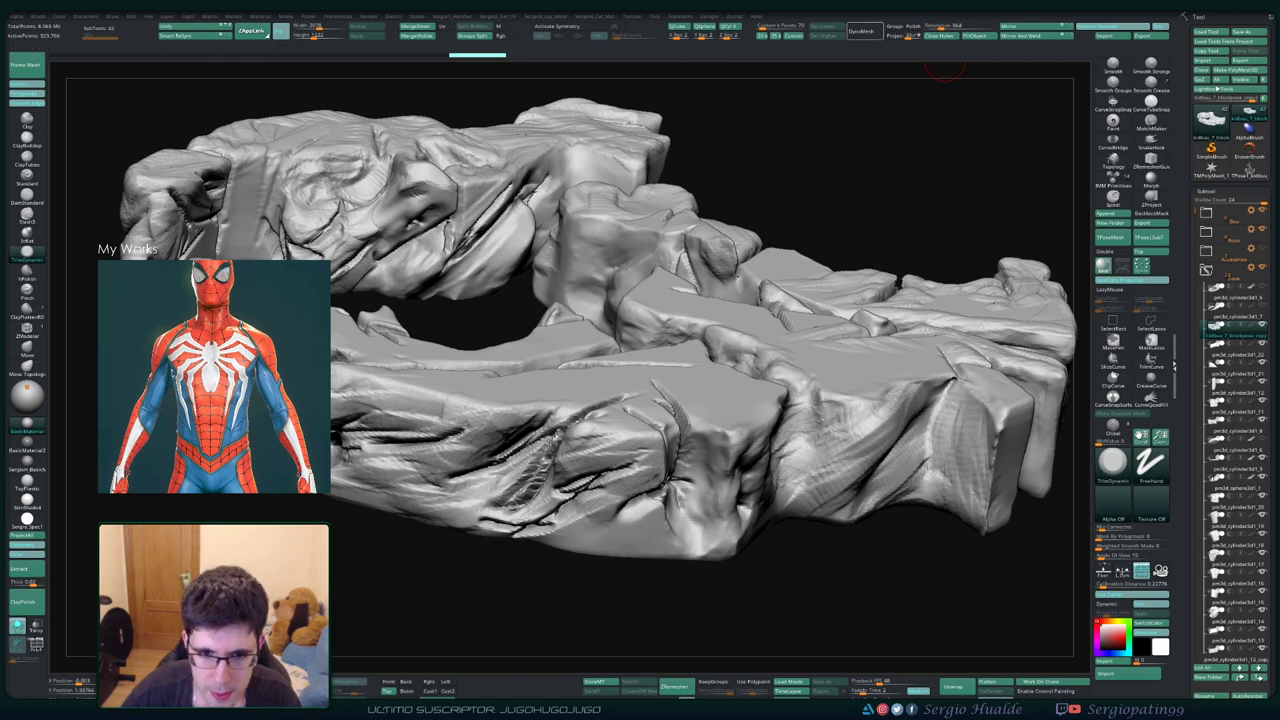
drag(620, 440, 616, 437)
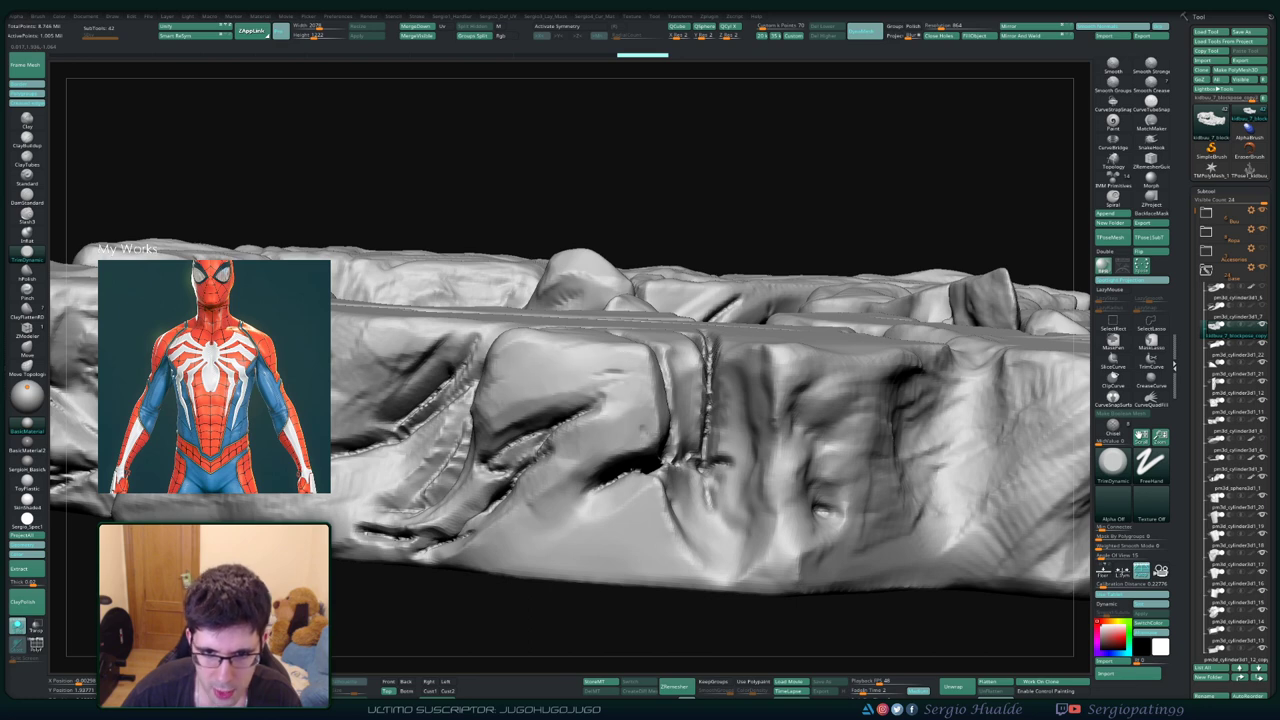
Solo the rock chunk and carve the first crack and fold strokes into it
ctrl+shift+click(525, 475)
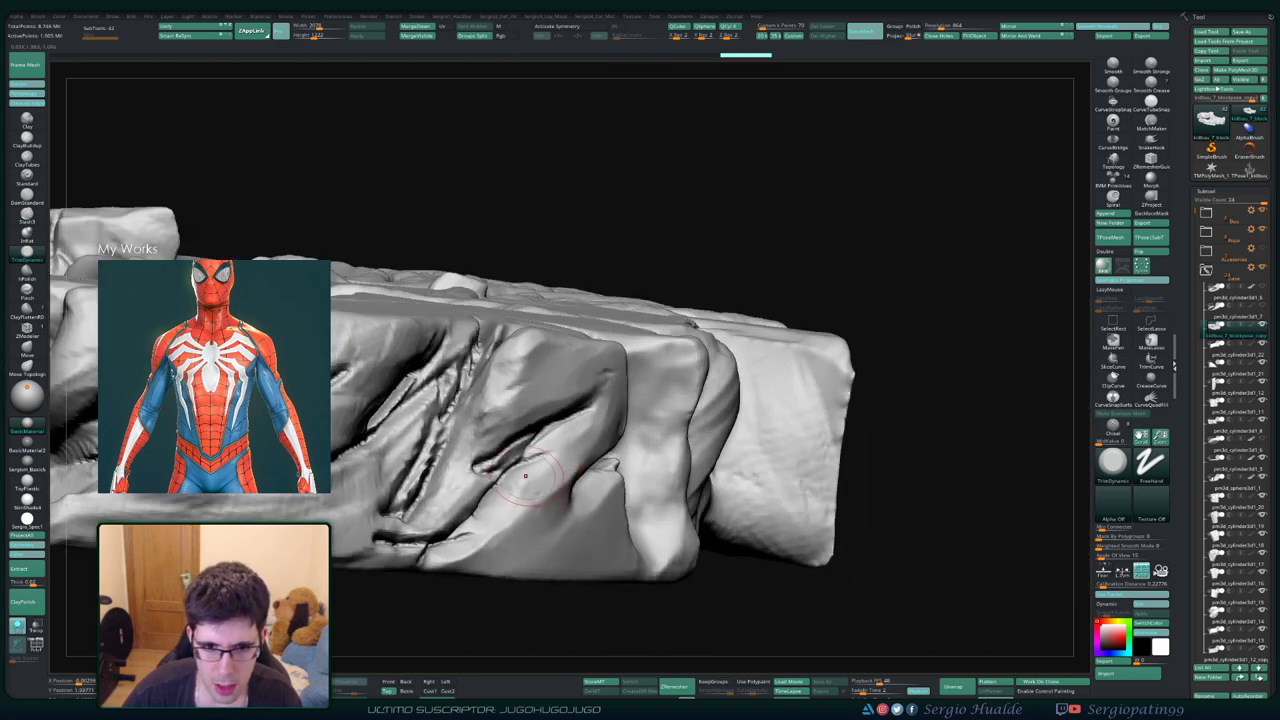
drag(420, 455, 402, 515)
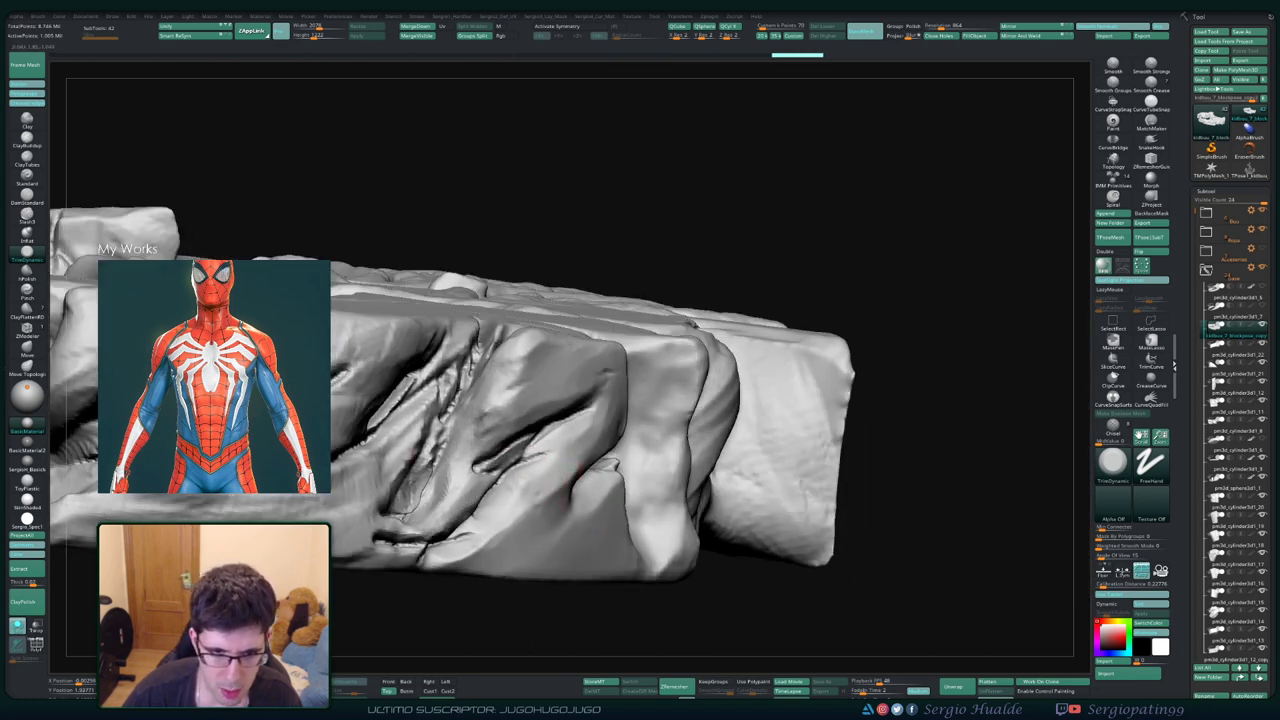
mouse_move(529, 347)
mouse_down()
mouse_move(482, 410)
mouse_move(490, 440)
mouse_move(520, 425)
mouse_move(505, 440)
mouse_up()
drag(600, 620, 660, 600)
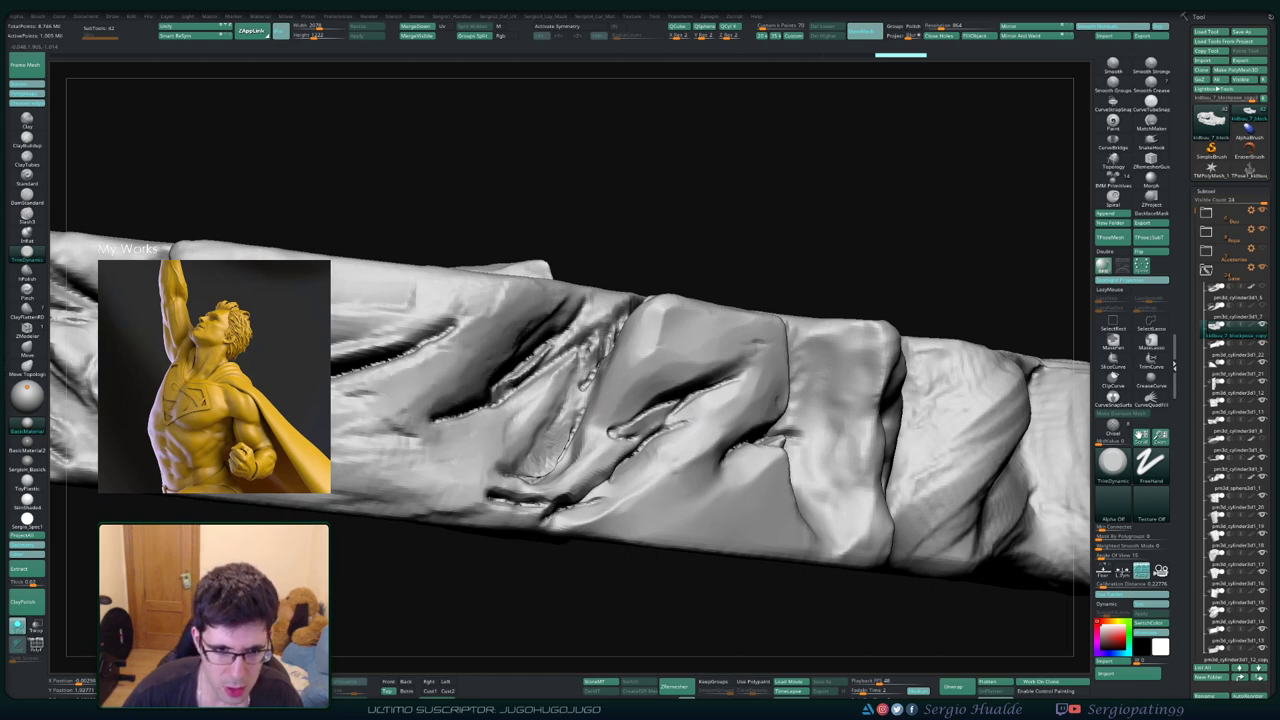
drag(600, 620, 680, 580)
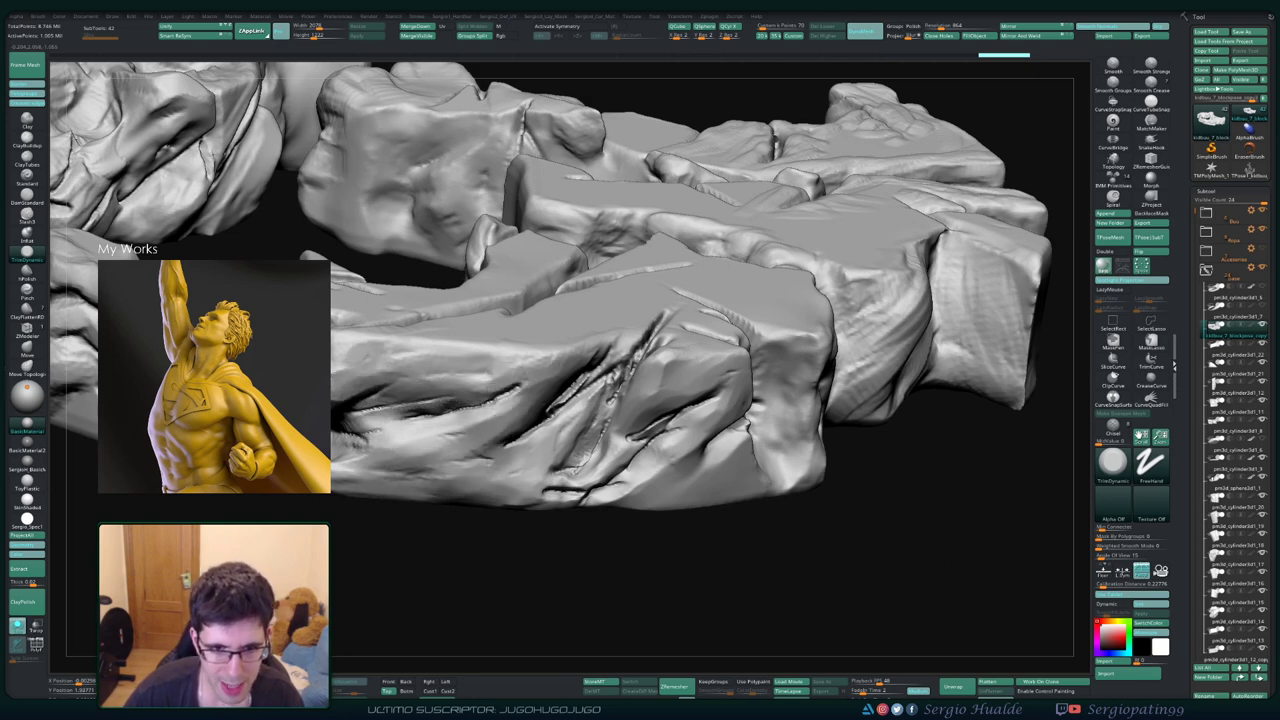
mouse_move(512, 405)
ctrl+right_down()
mouse_move(432, 493)
mouse_move(455, 365)
ctrl+right_up()
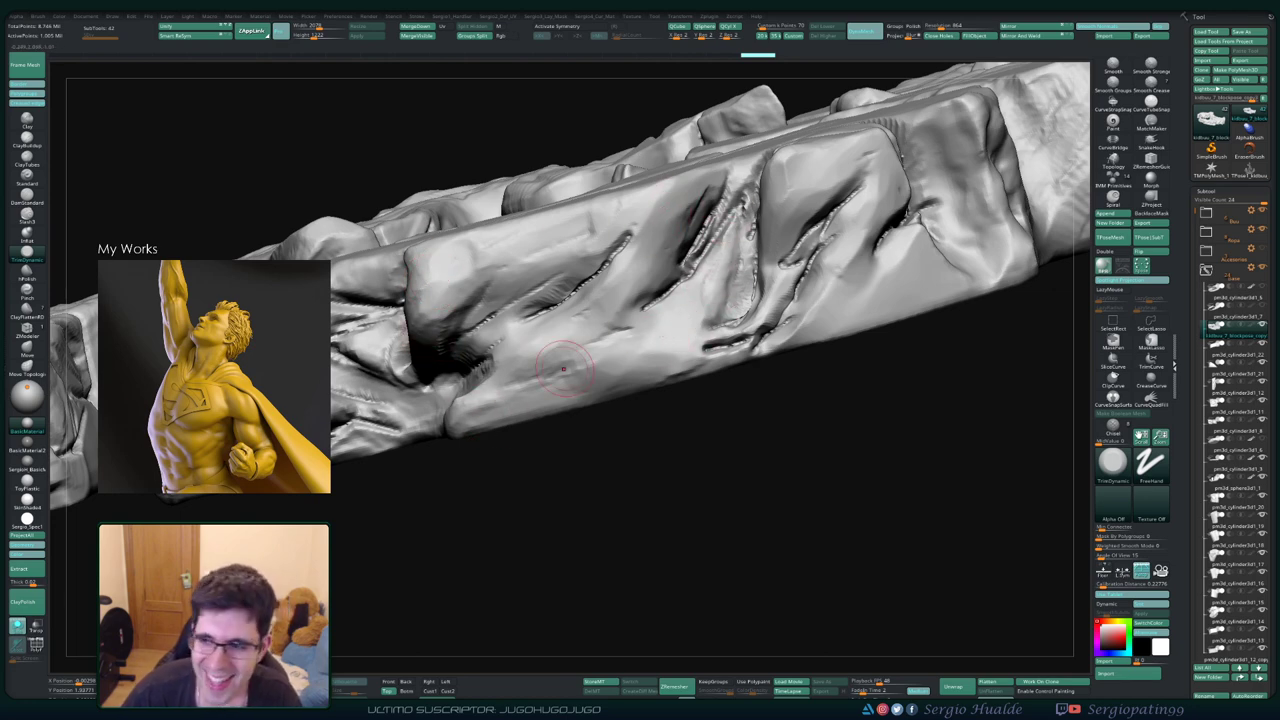
mouse_move(516, 244)
right_down()
mouse_move(530, 275)
mouse_move(529, 400)
mouse_move(570, 366)
mouse_move(586, 371)
mouse_move(461, 348)
right_up()
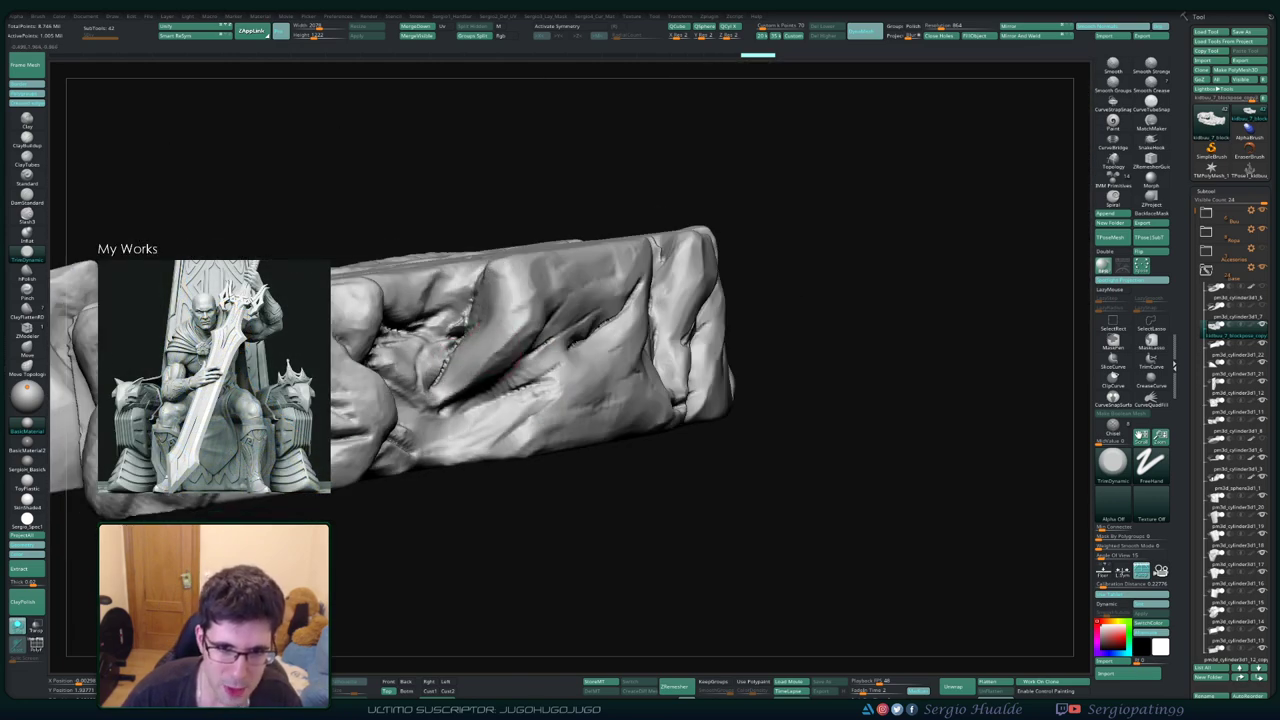
Carve two cracks along the rock surface and deepen dents on its left part
drag(520, 290, 478, 398)
mouse_move(430, 340)
mouse_down()
mouse_move(408, 366)
mouse_move(445, 326)
mouse_move(440, 285)
mouse_up()
right_drag(466, 410, 336, 415)
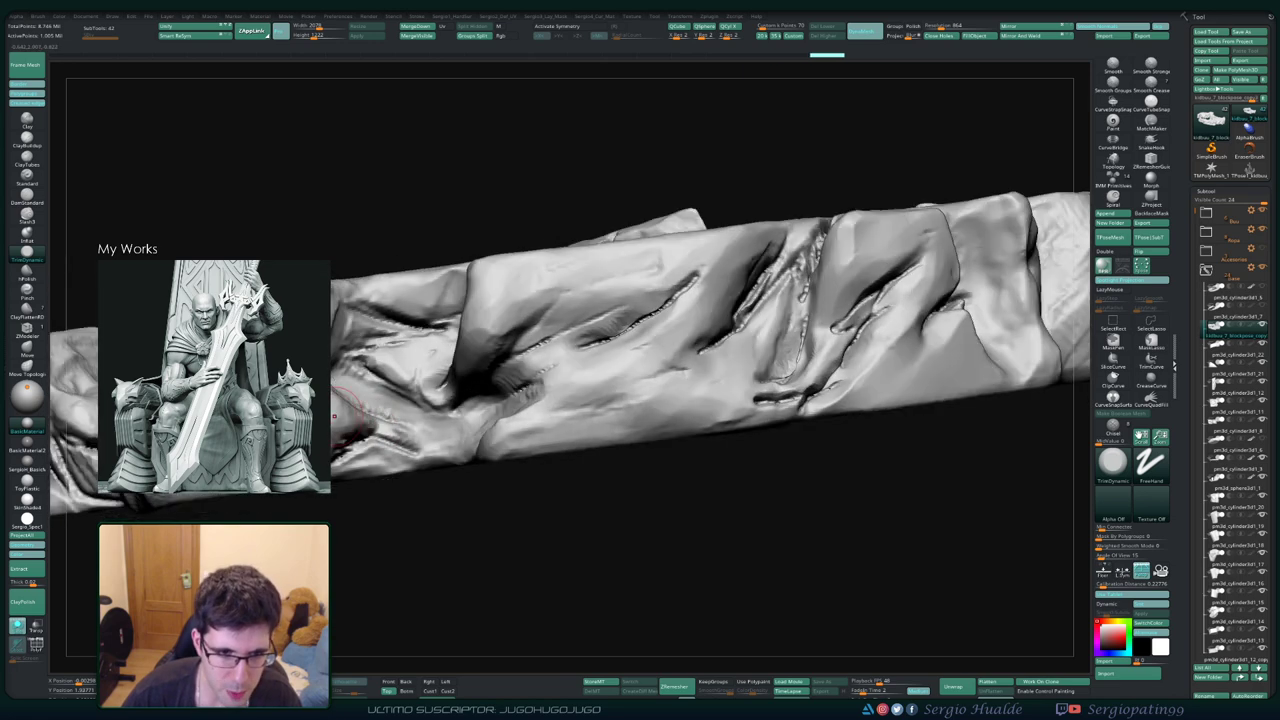
mouse_move(380, 440)
mouse_down()
mouse_move(400, 390)
mouse_move(450, 400)
mouse_up()
drag(340, 470, 430, 450)
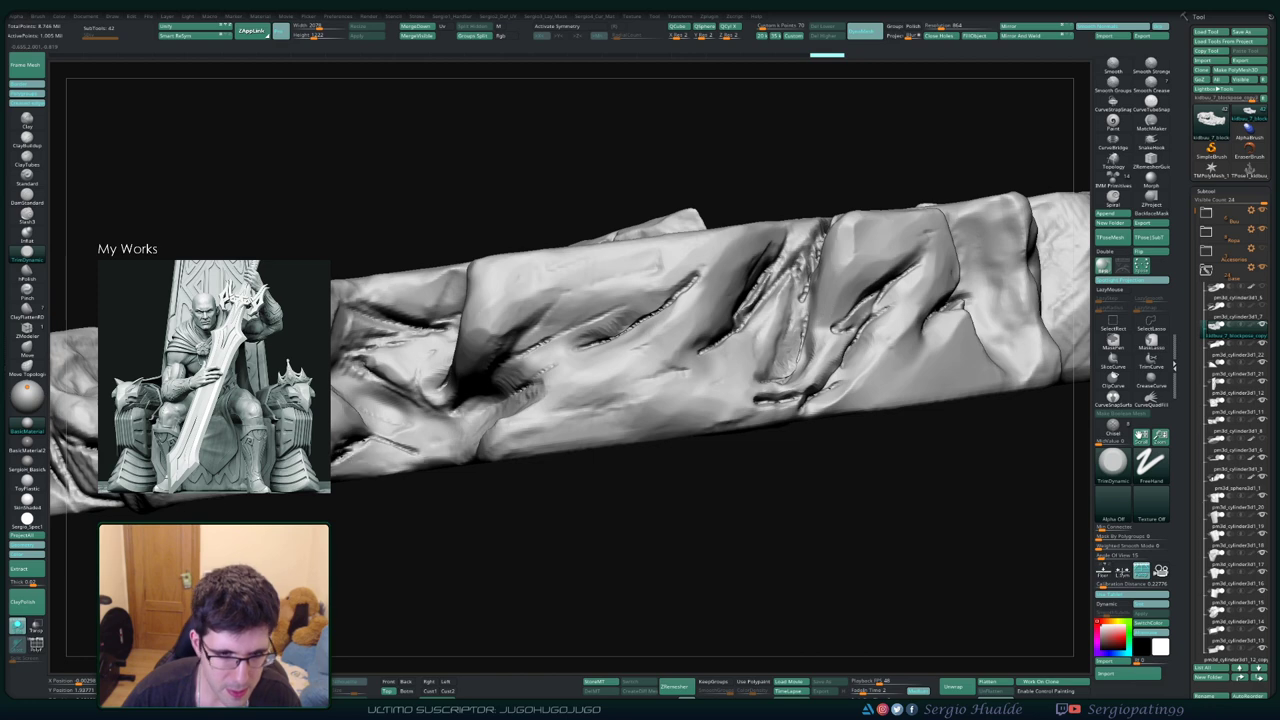
drag(490, 410, 437, 418)
right_drag(437, 418, 500, 425)
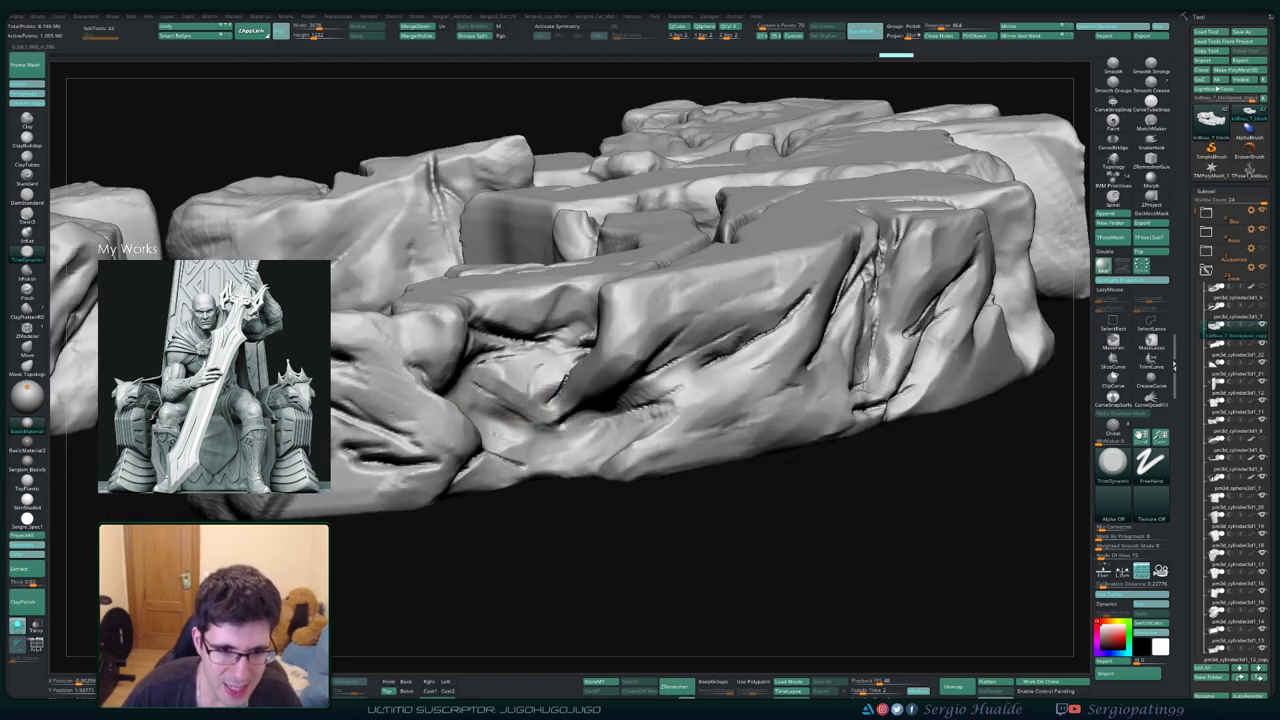
mouse_move(470, 400)
right_down()
mouse_move(520, 420)
mouse_move(494, 412)
right_up()
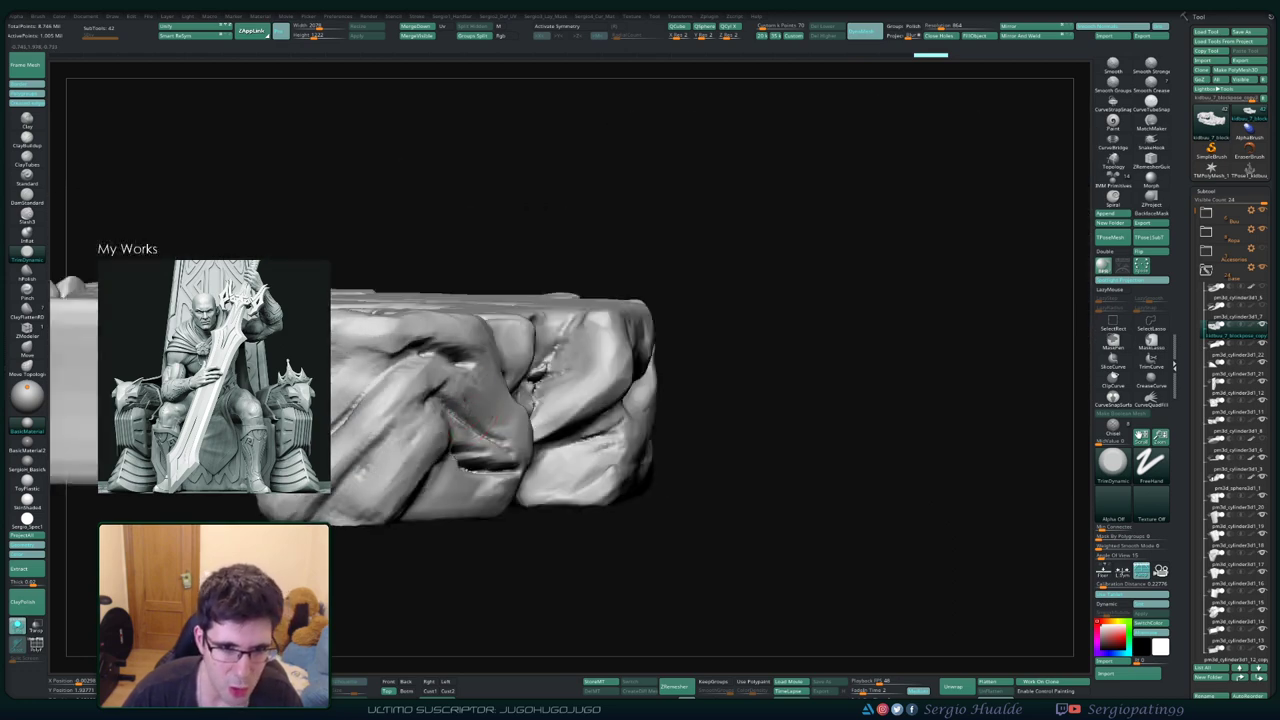
right_drag(432, 338, 470, 360)
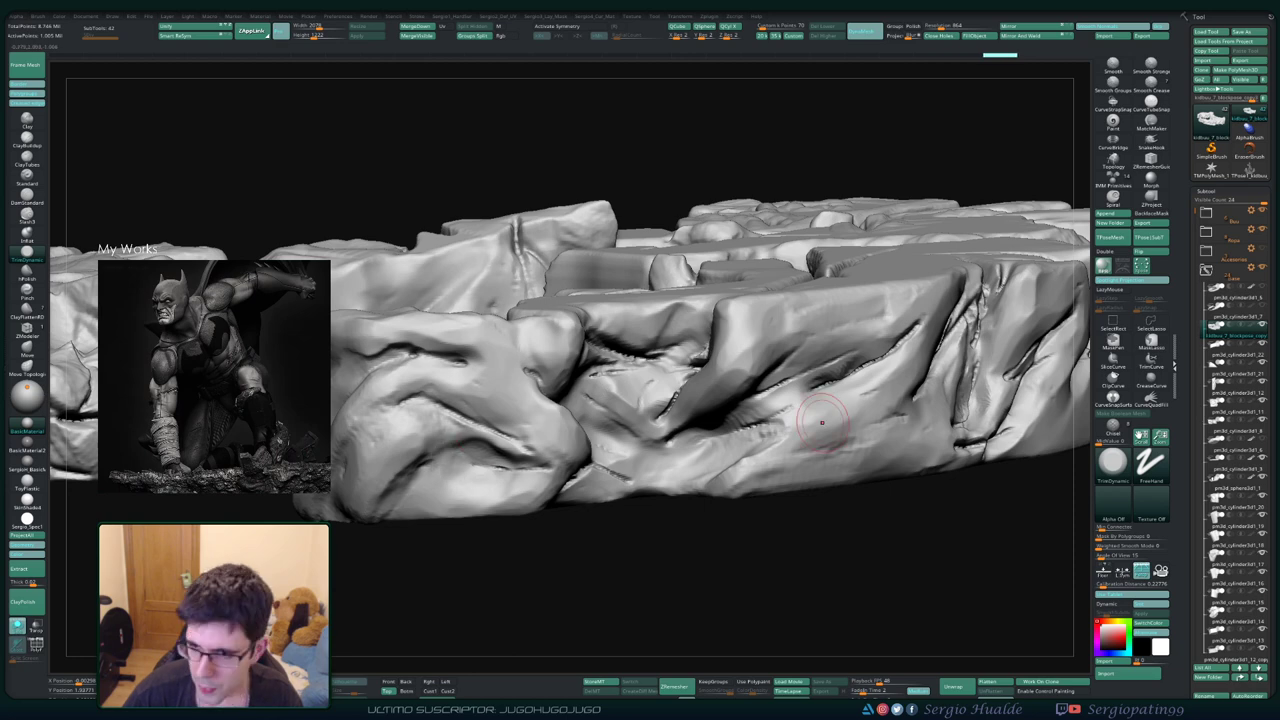
Give the brush Alpha 38 and carve surface detail across the rock chunk
click(1113, 500)
click(868, 508)
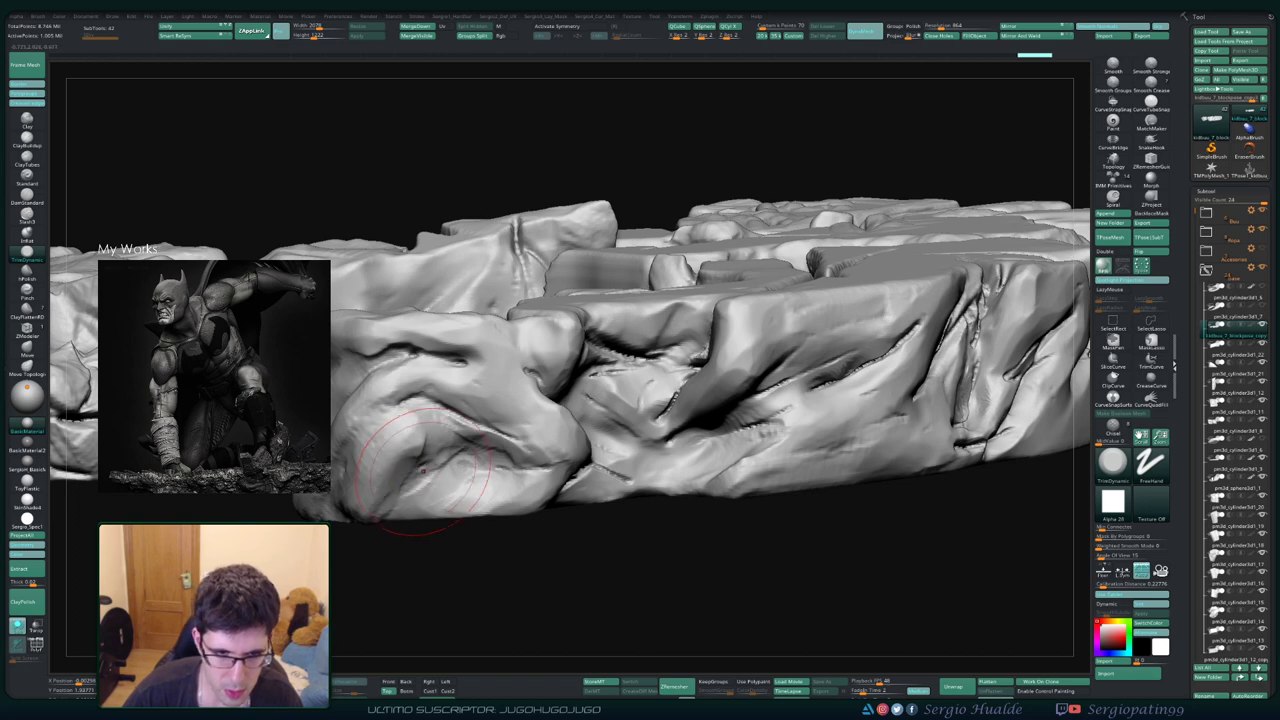
key(space)
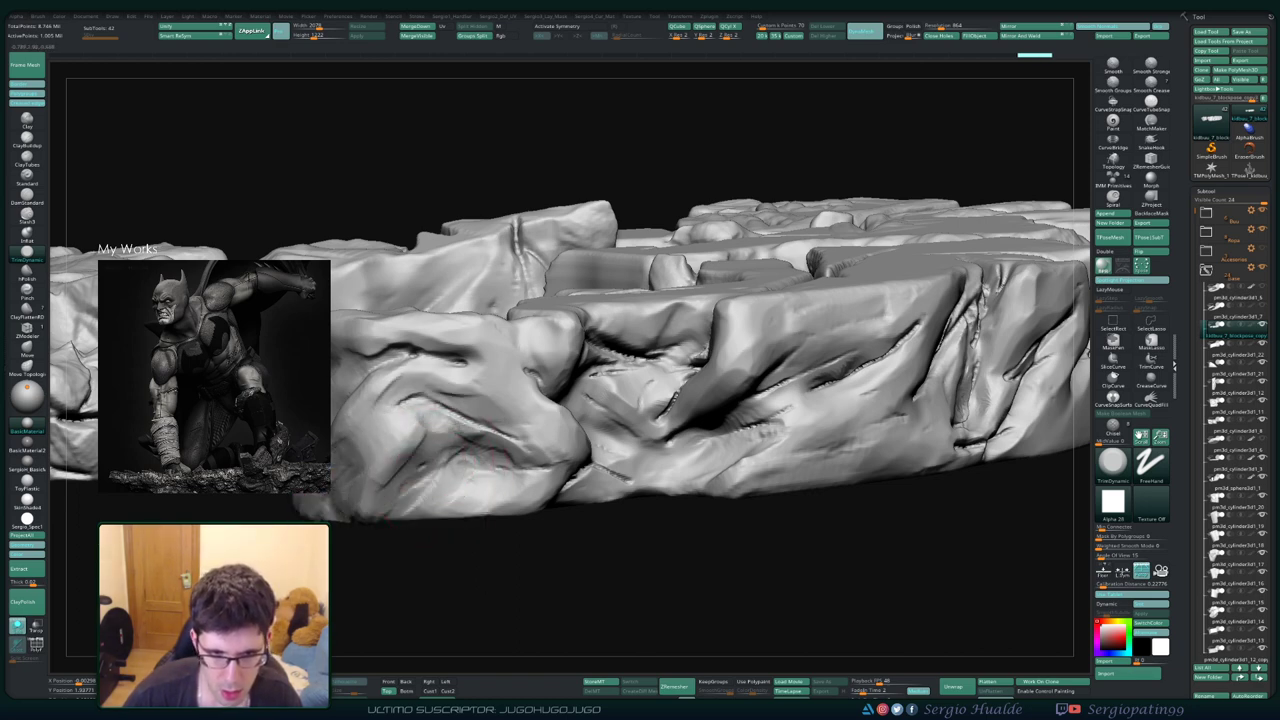
drag(610, 405, 760, 370)
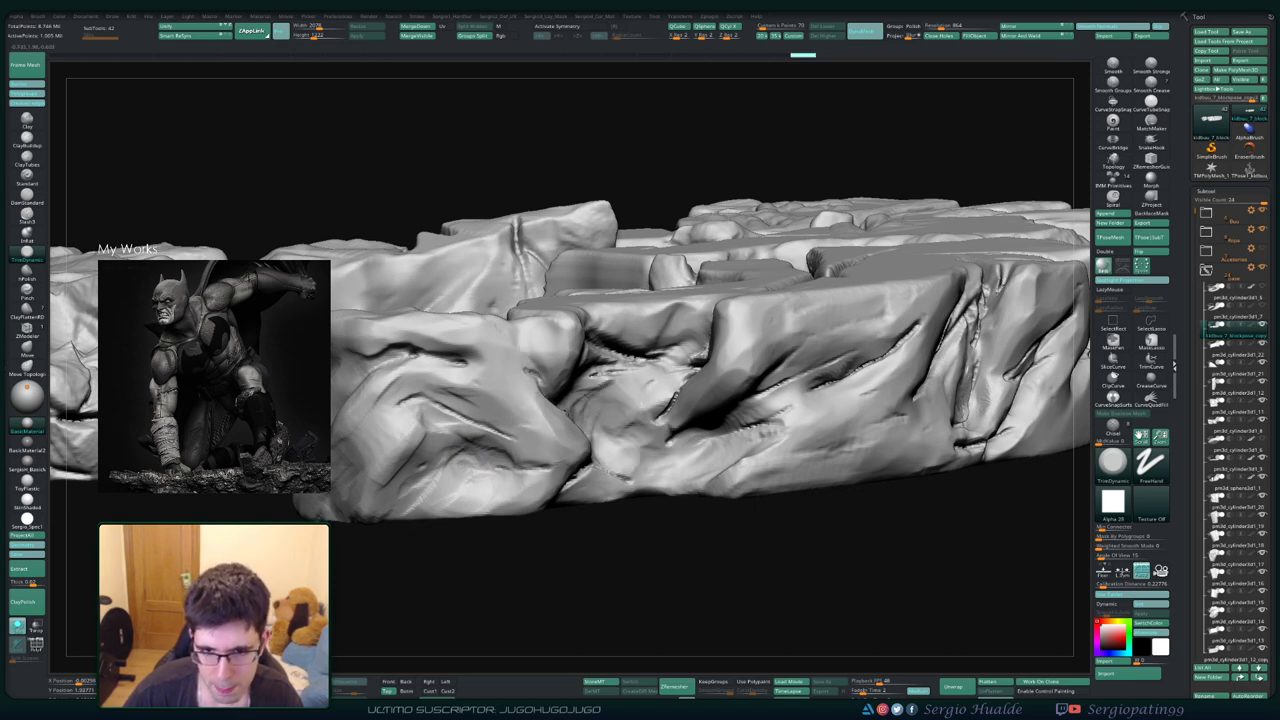
right_drag(760, 360, 674, 333)
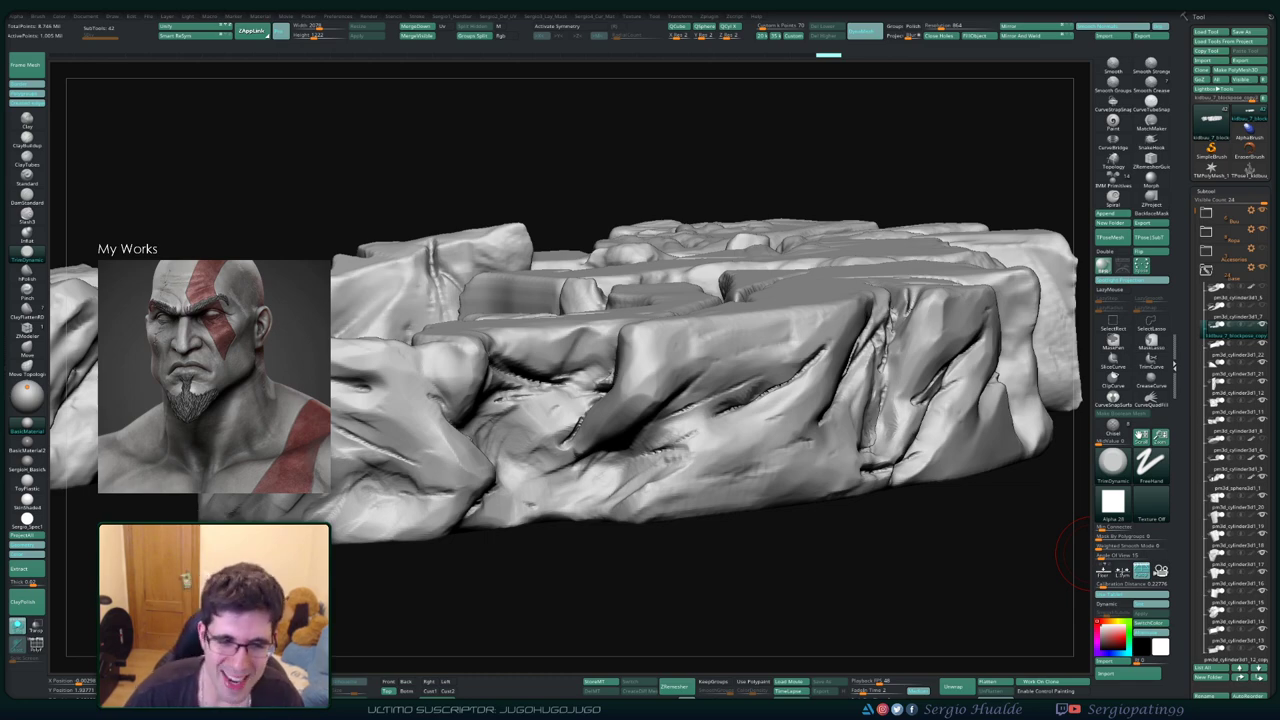
drag(1080, 555, 548, 455)
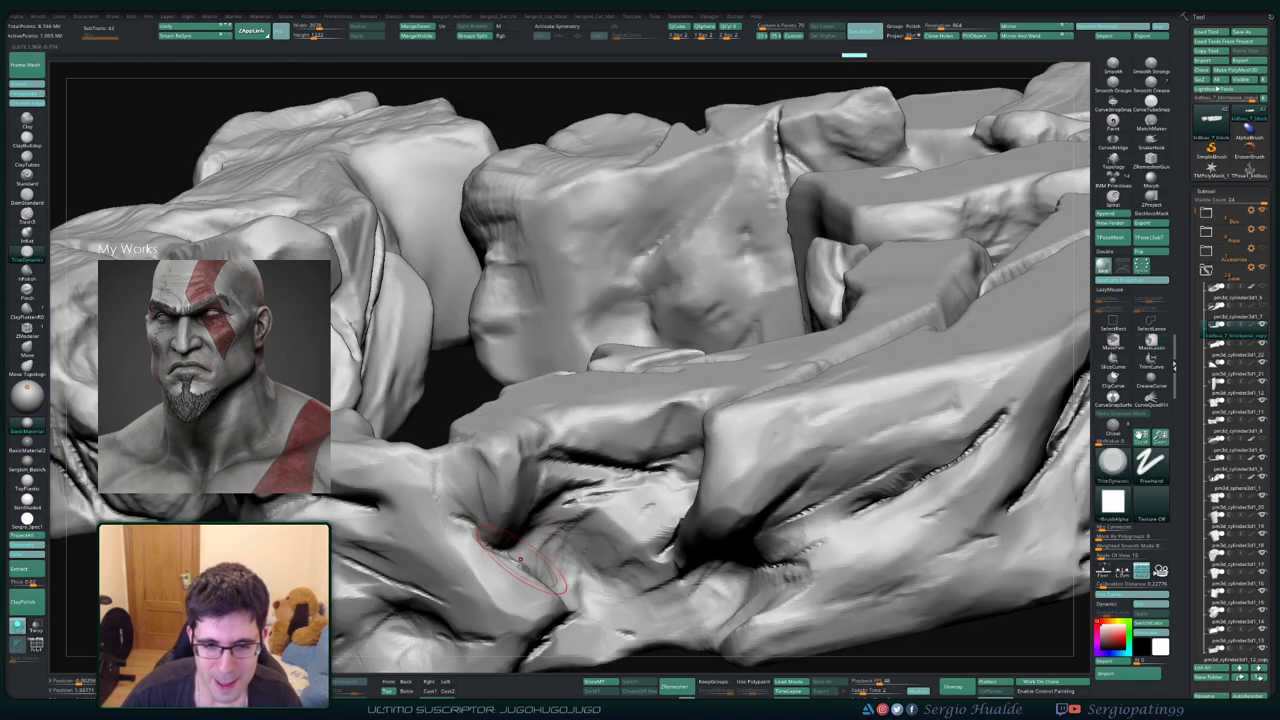
Sculpt the lower-left surface of the fist-like rock chunk and smooth a slab patch
mouse_move(514, 560)
mouse_down()
mouse_move(513, 352)
mouse_move(575, 385)
mouse_move(640, 300)
mouse_move(557, 366)
mouse_up()
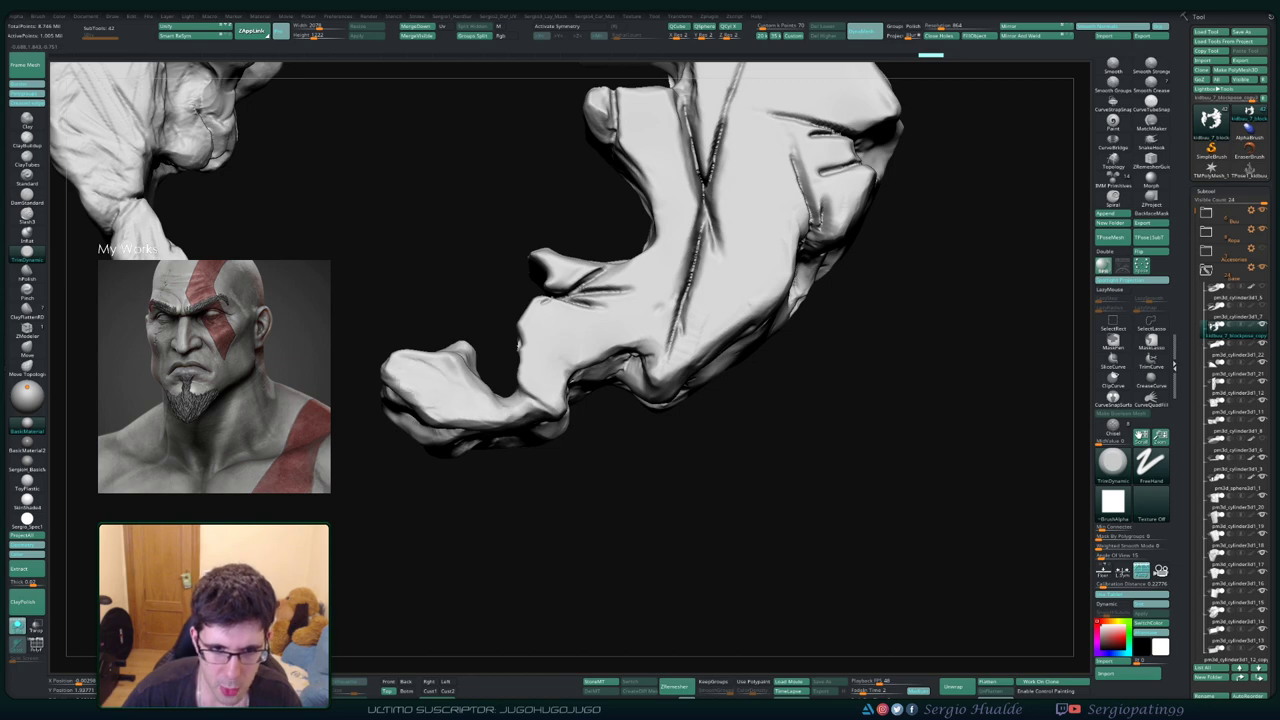
mouse_move(460, 375)
mouse_down()
mouse_move(440, 400)
mouse_move(600, 340)
mouse_up()
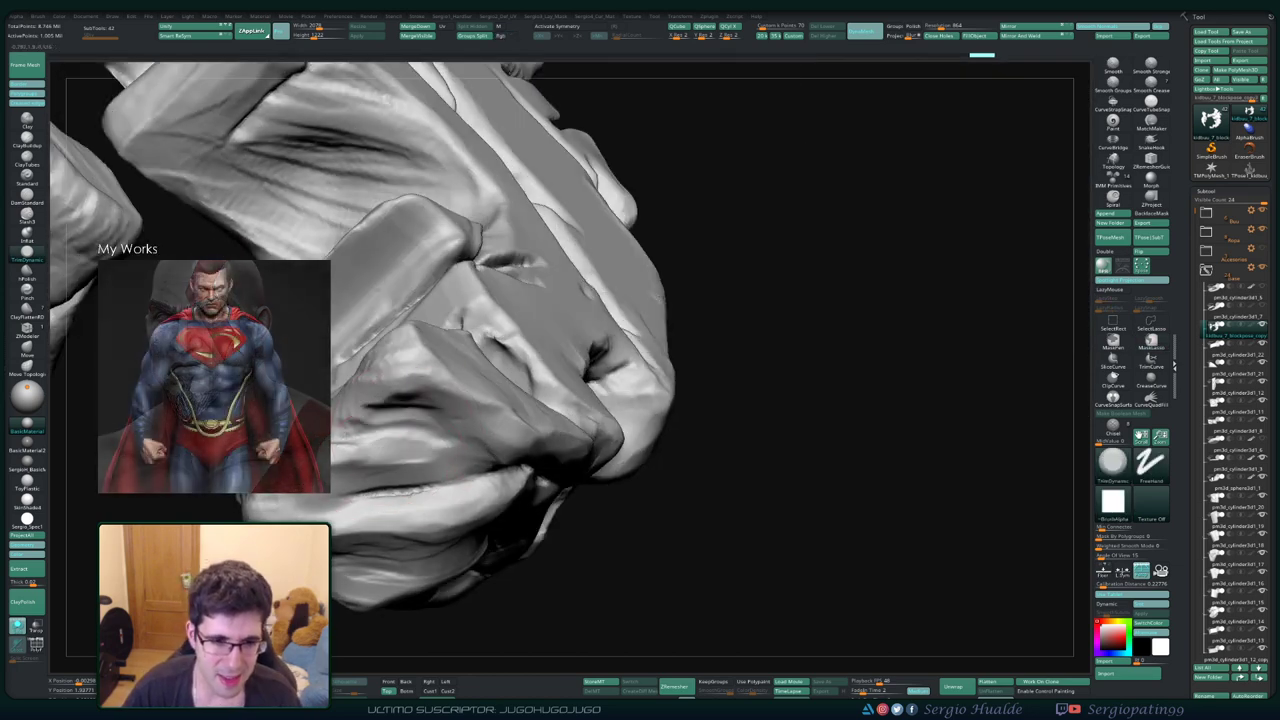
drag(800, 400, 700, 440)
mouse_move(350, 450)
mouse_down()
mouse_move(430, 455)
mouse_move(400, 530)
mouse_up()
mouse_move(370, 480)
mouse_down()
mouse_move(508, 508)
mouse_move(485, 440)
mouse_move(607, 412)
mouse_move(575, 430)
mouse_up()
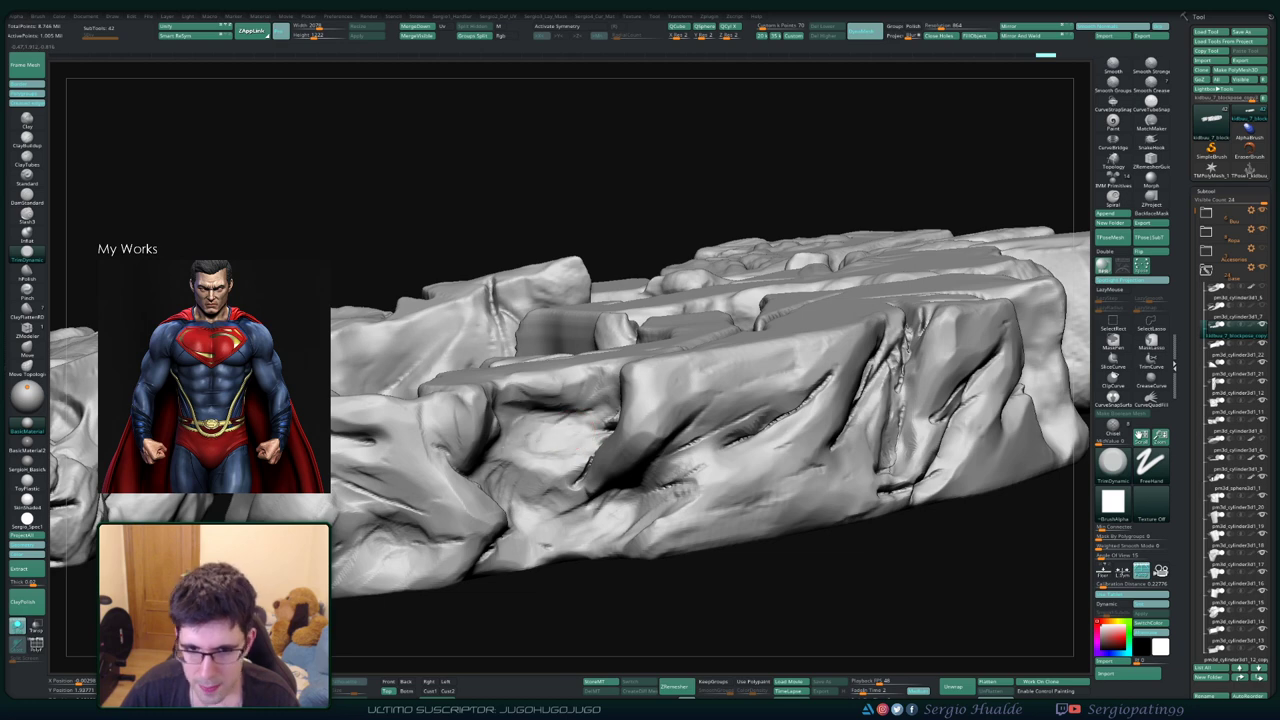
shift+drag(576, 478, 597, 447)
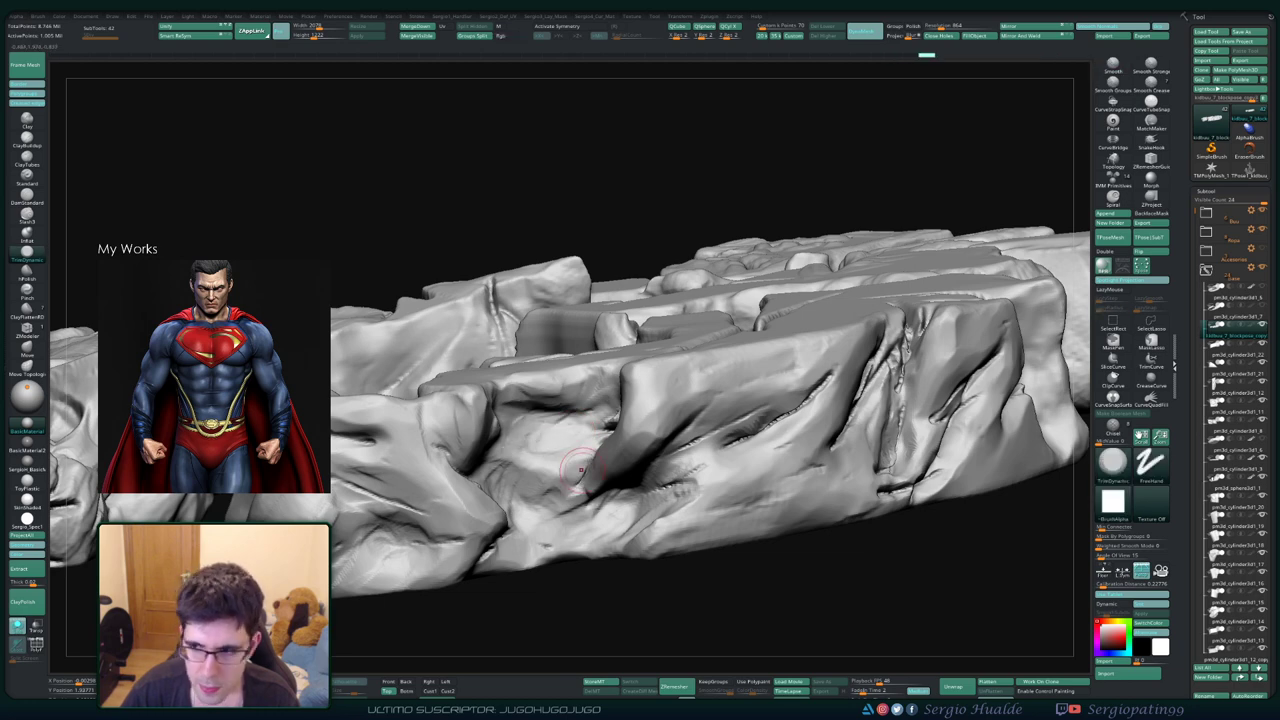
Carve two vertical cracks into the long rock slab
mouse_move(580, 470)
right_down()
mouse_move(612, 425)
mouse_move(642, 438)
mouse_move(632, 452)
right_up()
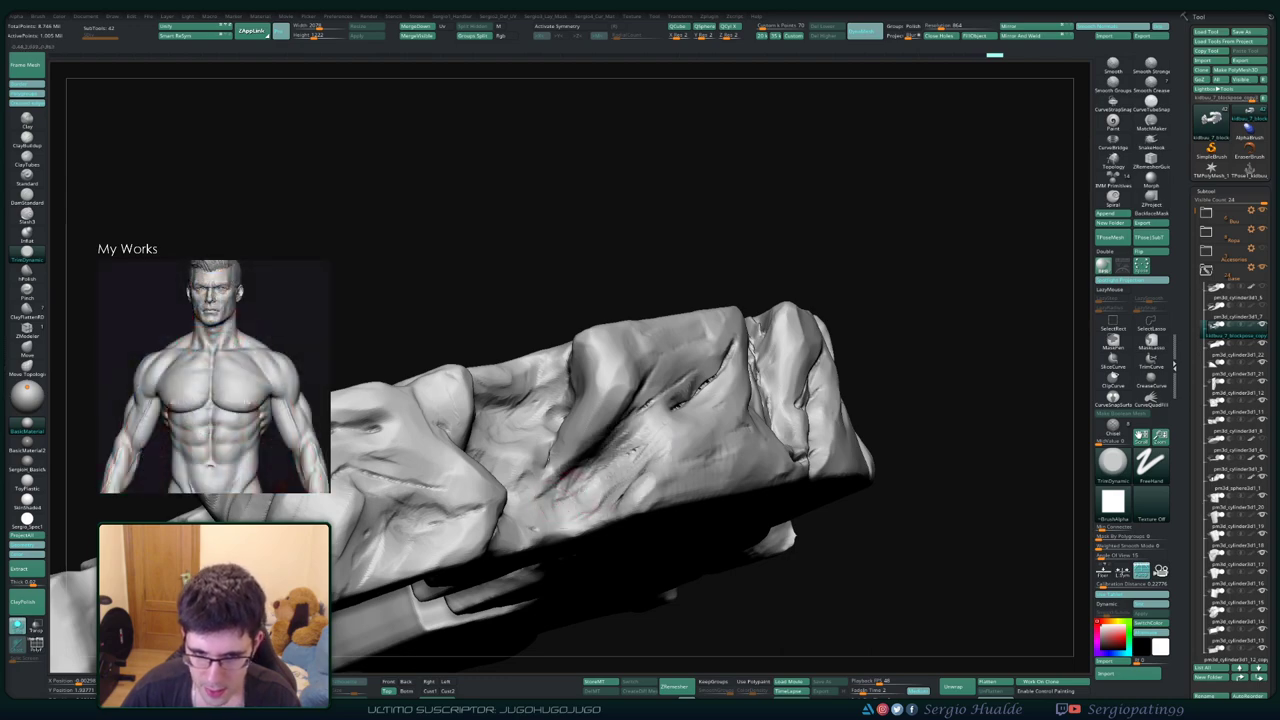
mouse_move(569, 476)
right_down()
mouse_move(569, 456)
mouse_move(530, 430)
right_up()
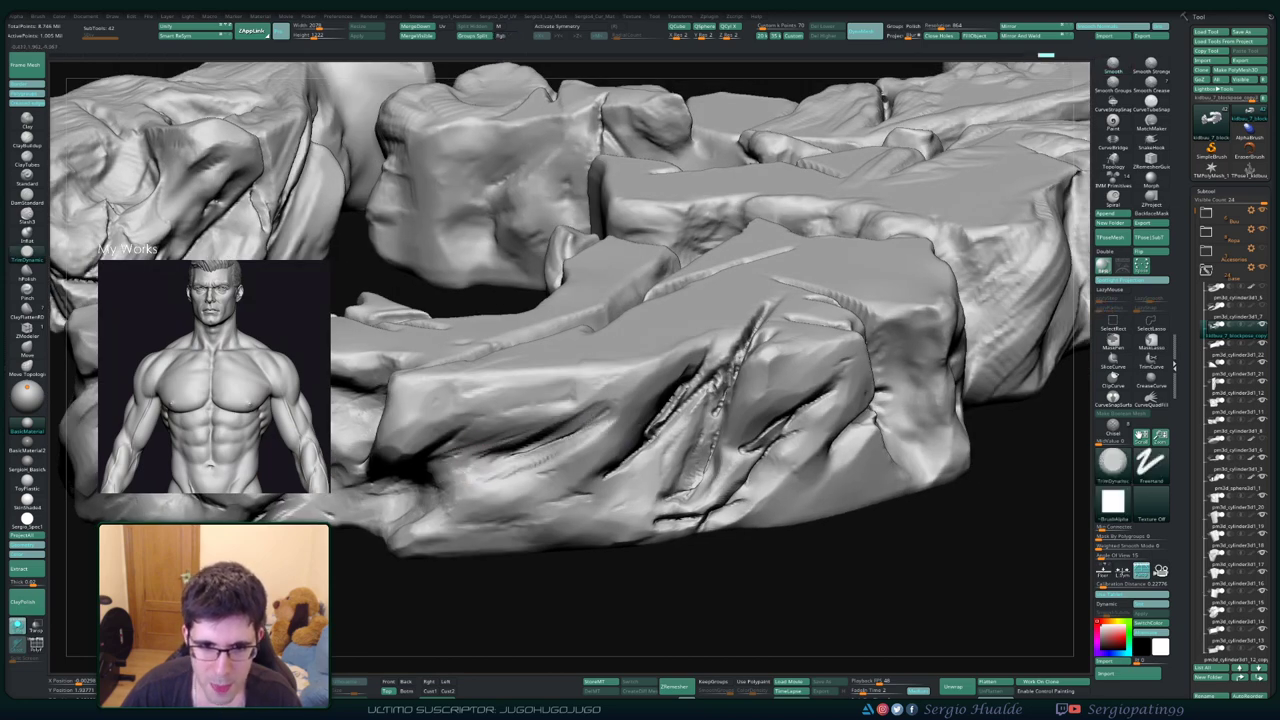
shift+right_drag(592, 436, 671, 414)
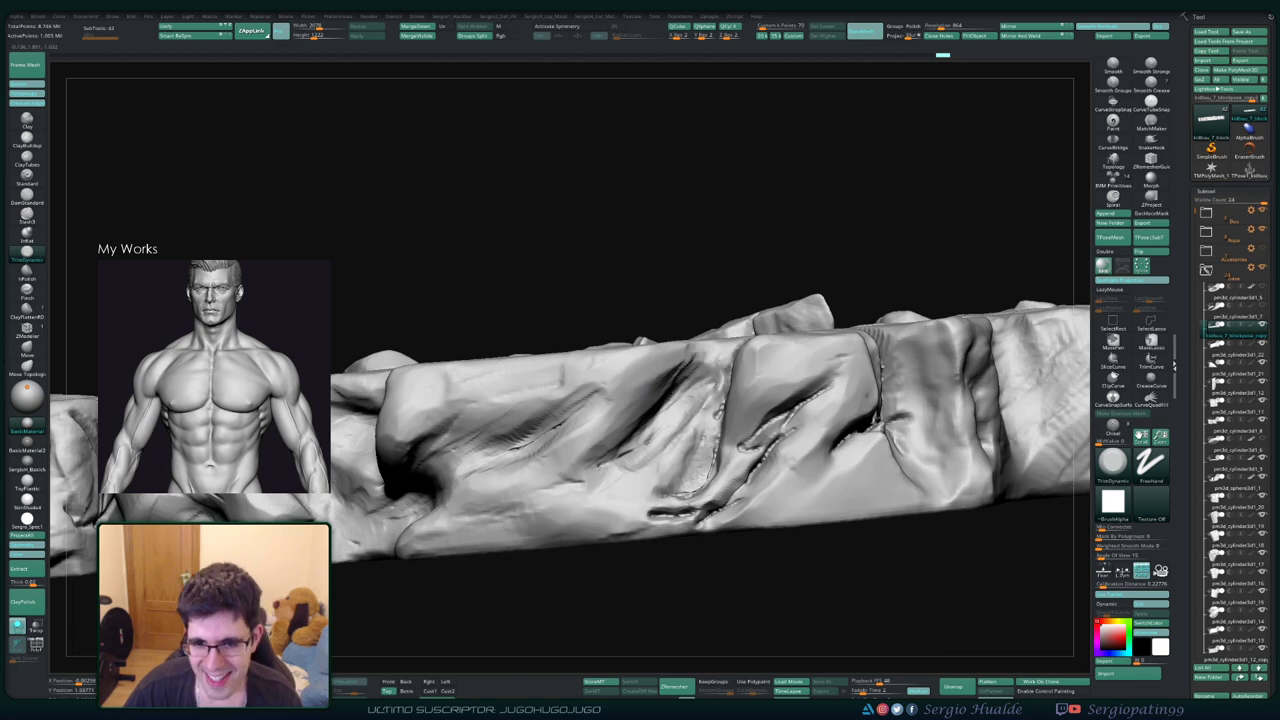
right_drag(690, 505, 688, 520)
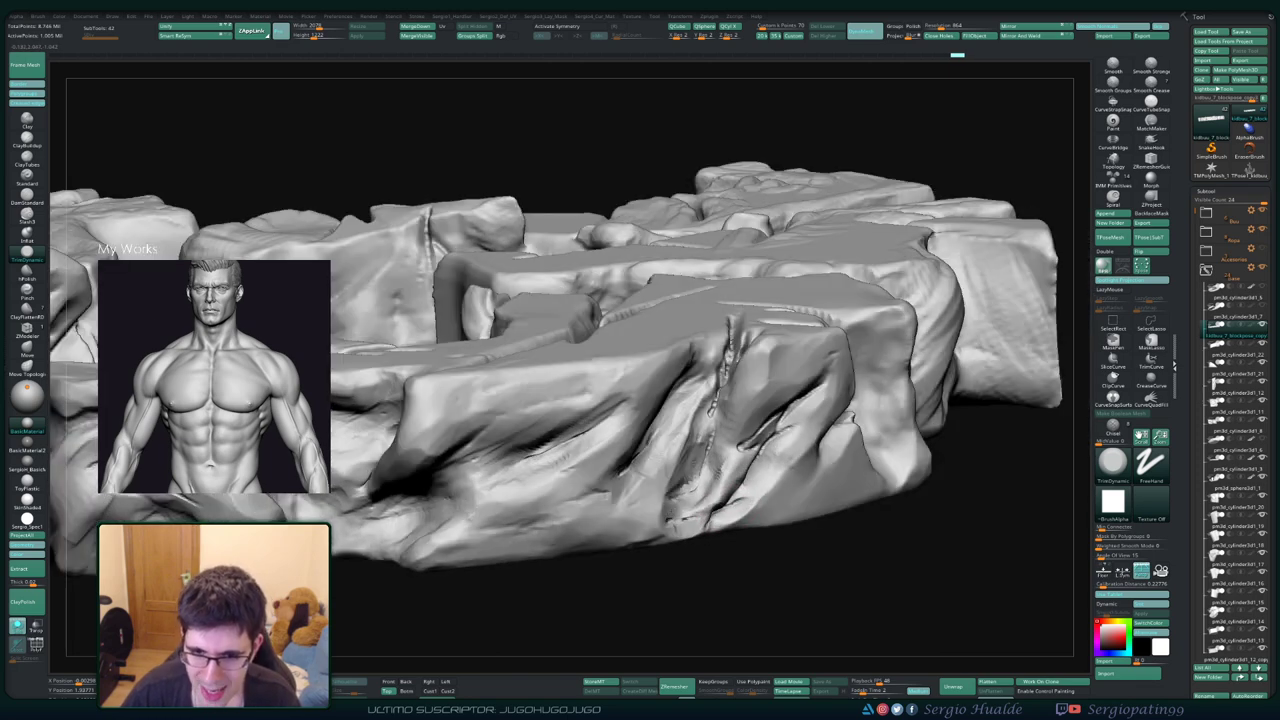
mouse_move(705, 470)
alt+right_down()
mouse_move(665, 482)
mouse_move(718, 432)
alt+right_up()
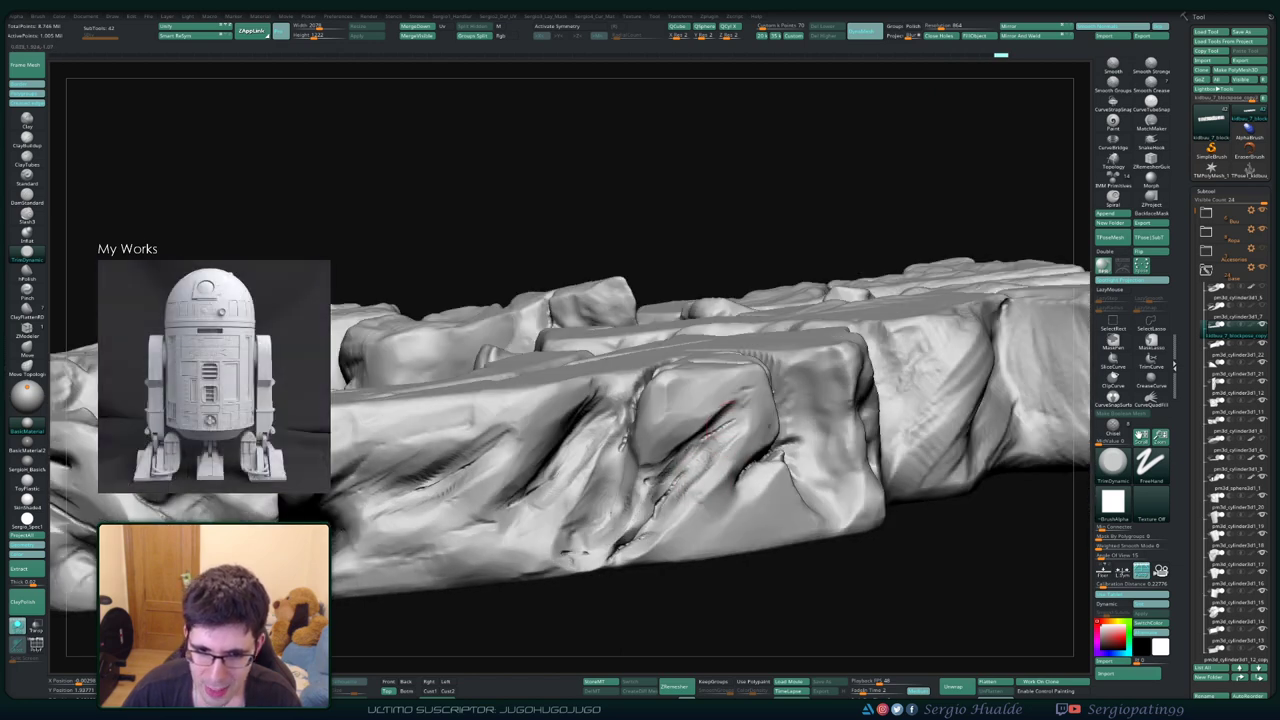
drag(630, 380, 620, 440)
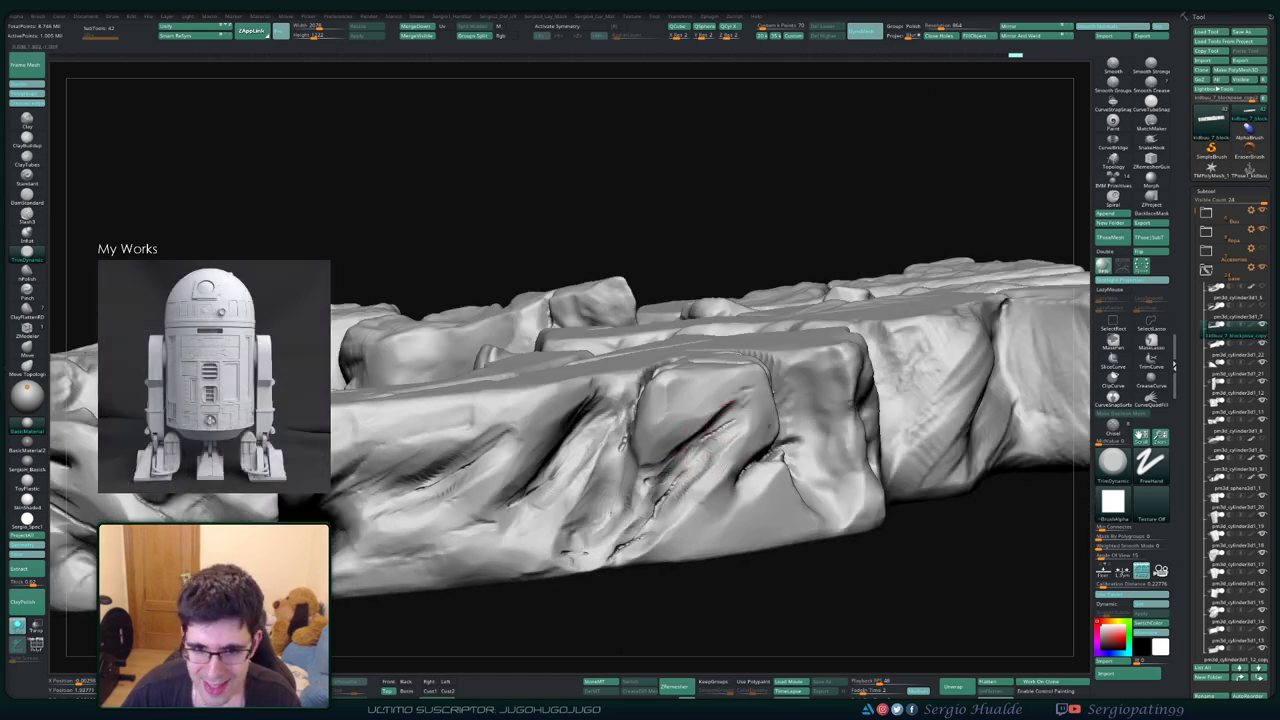
right_drag(620, 440, 618, 440)
right_drag(650, 340, 655, 260)
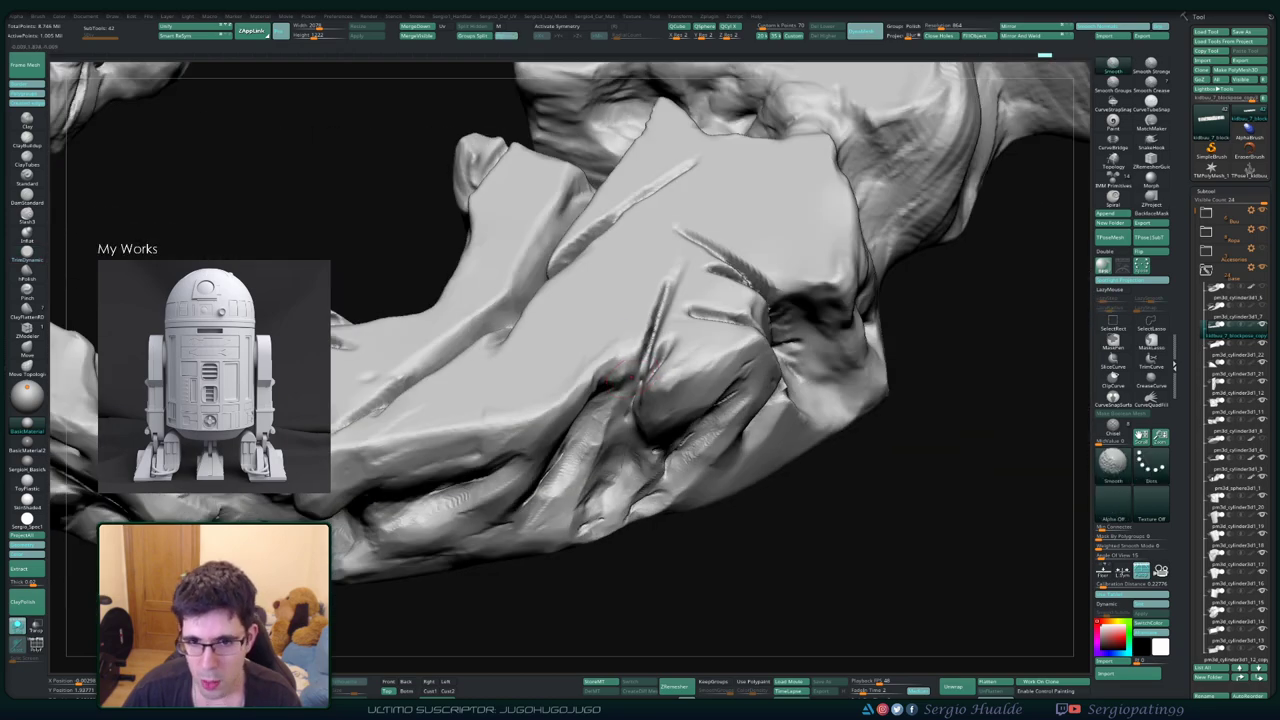
Smooth the freshly carved crease on the rock slab
key(shift)
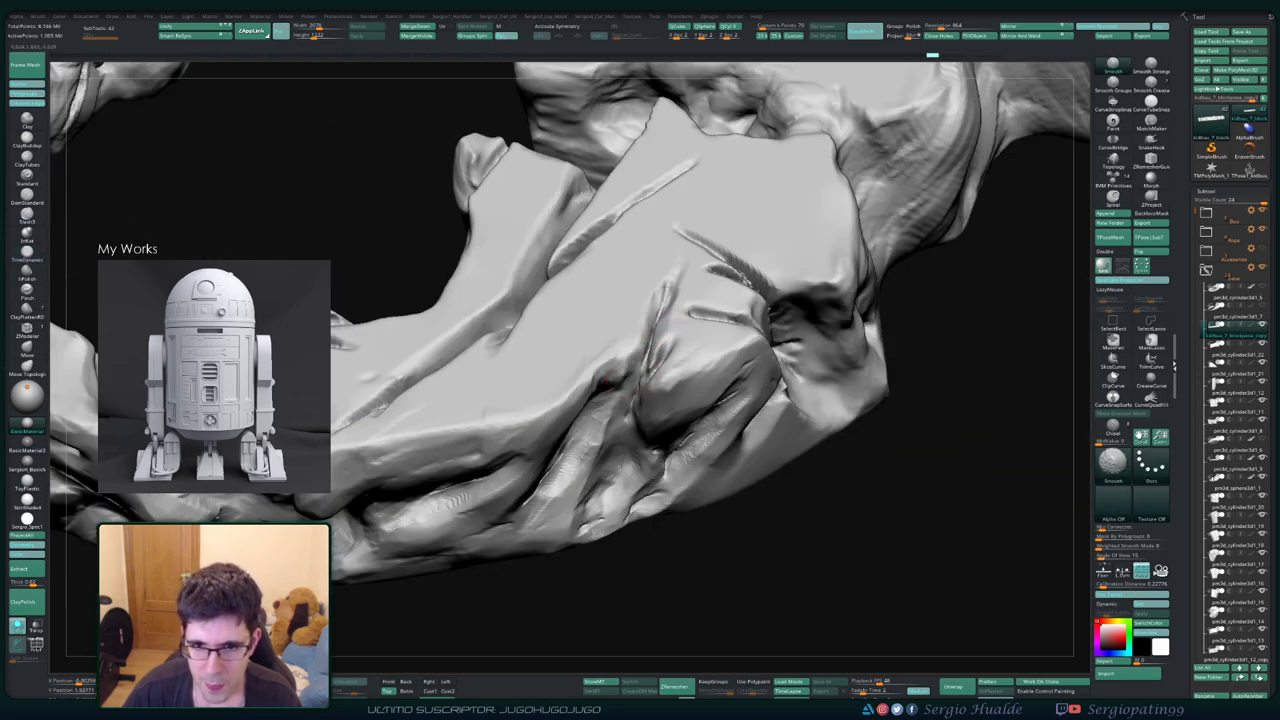
right_drag(650, 340, 630, 410)
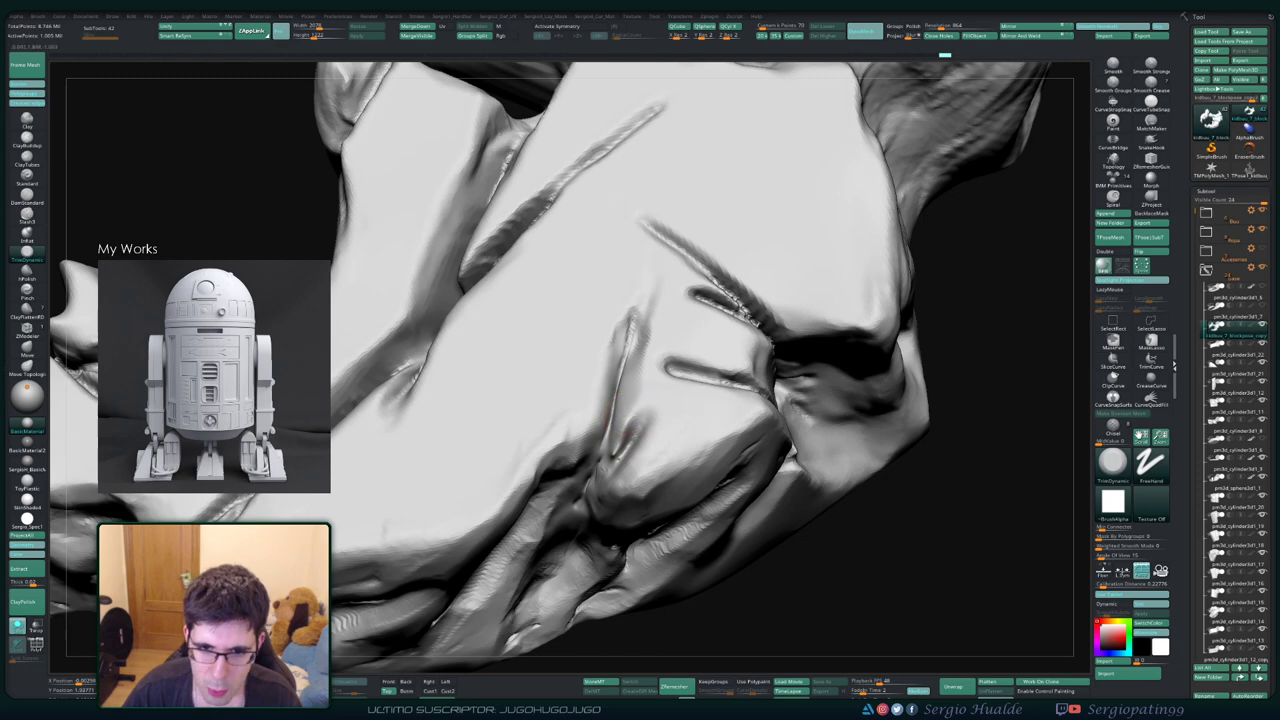
key(shift)
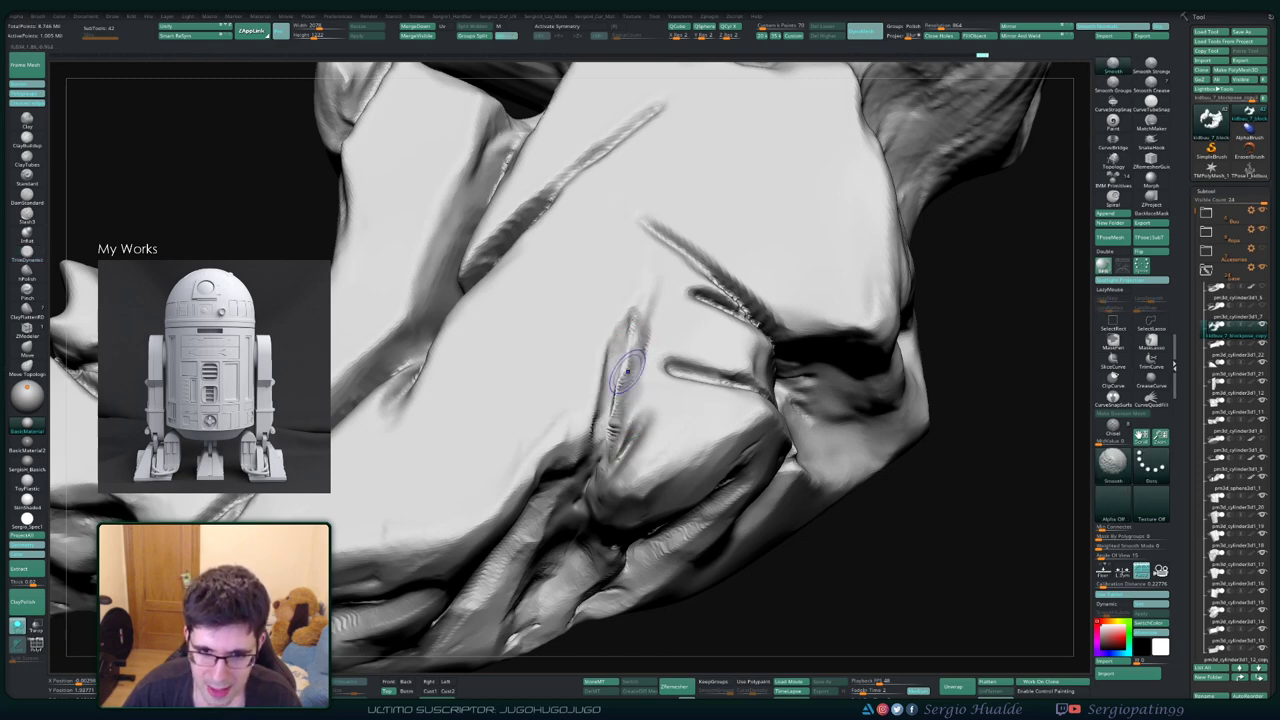
shift+drag(630, 330, 605, 430)
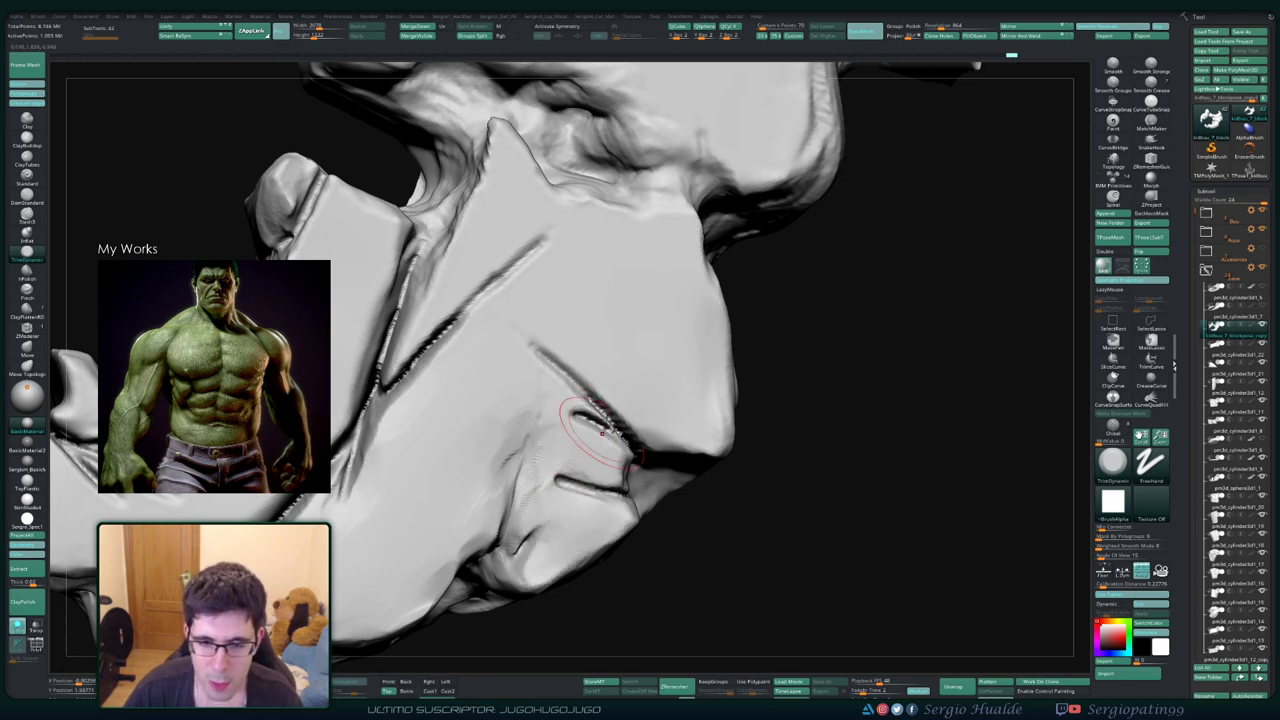
Check the cracks from several sides and refine the crease with sculpt strokes
right_drag(615, 412, 523, 405)
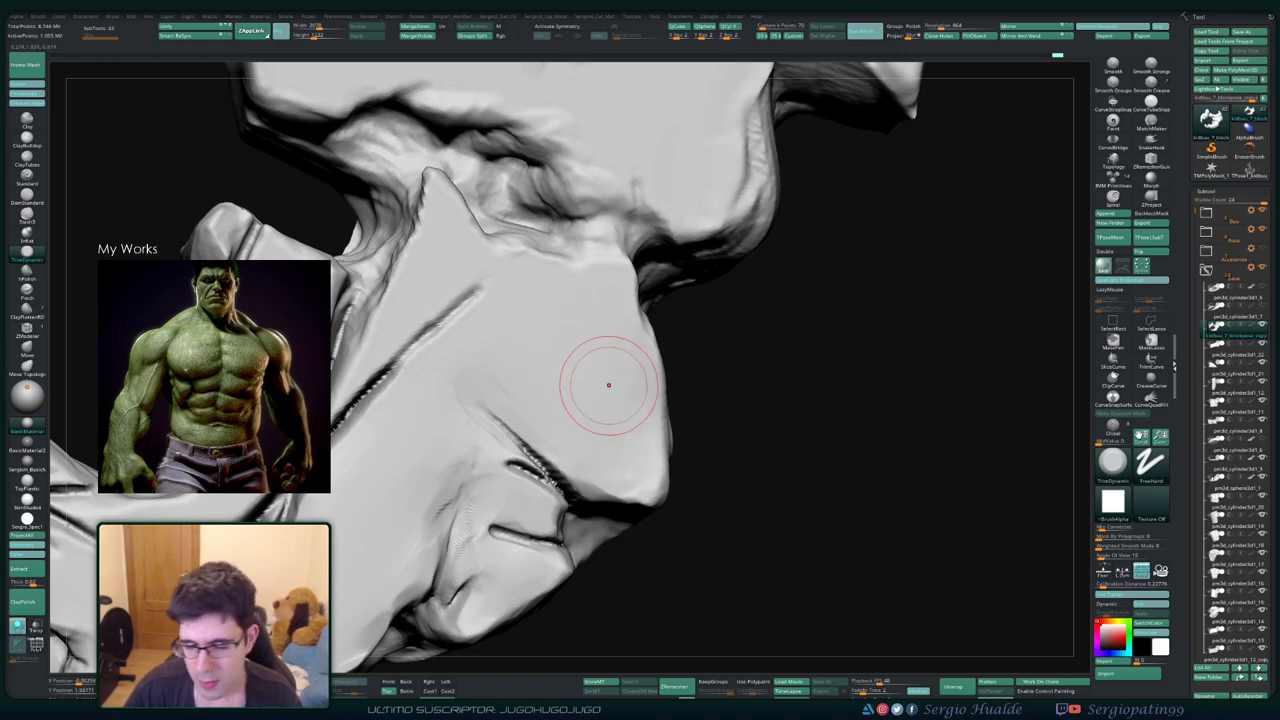
right_drag(606, 380, 614, 323)
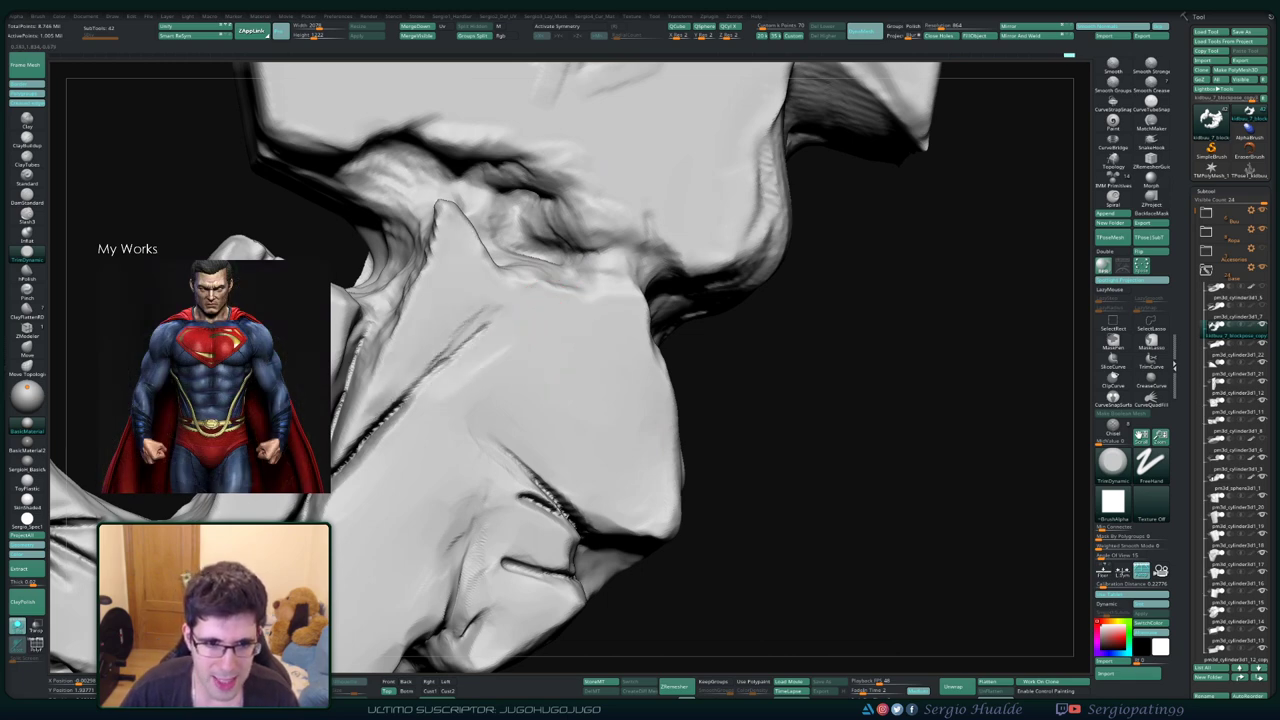
right_drag(390, 400, 468, 282)
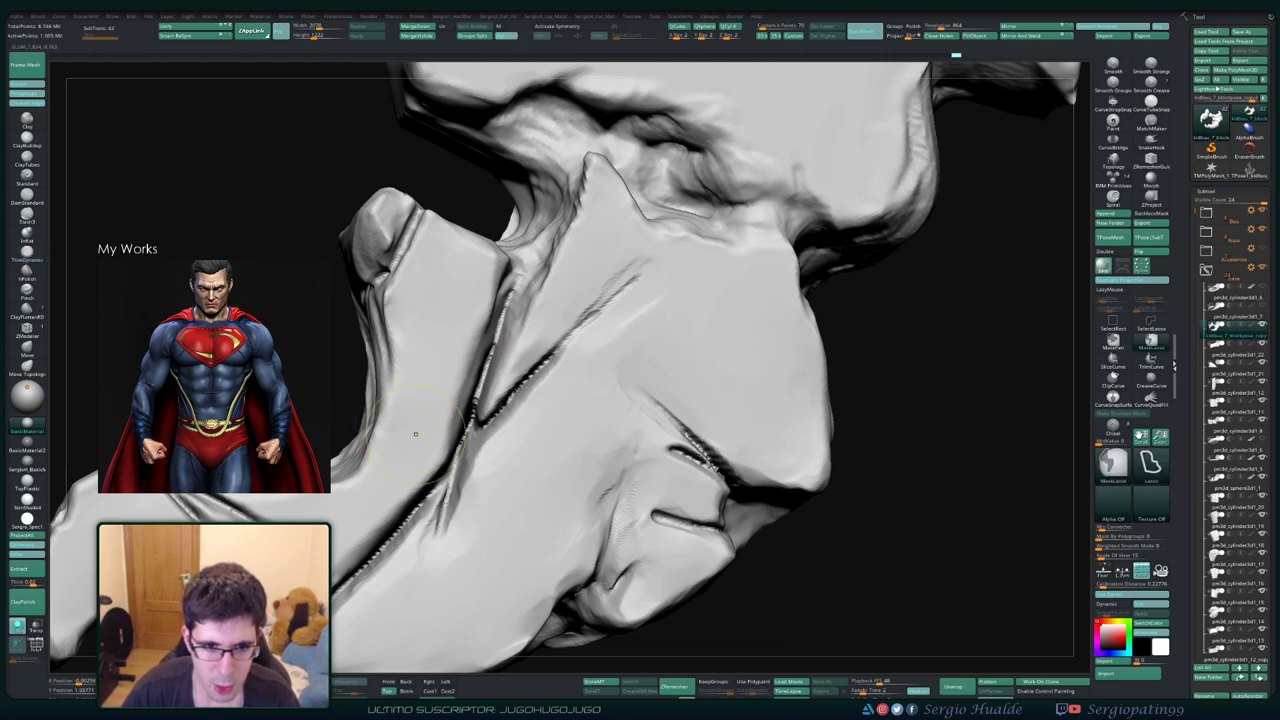
right_drag(470, 420, 519, 364)
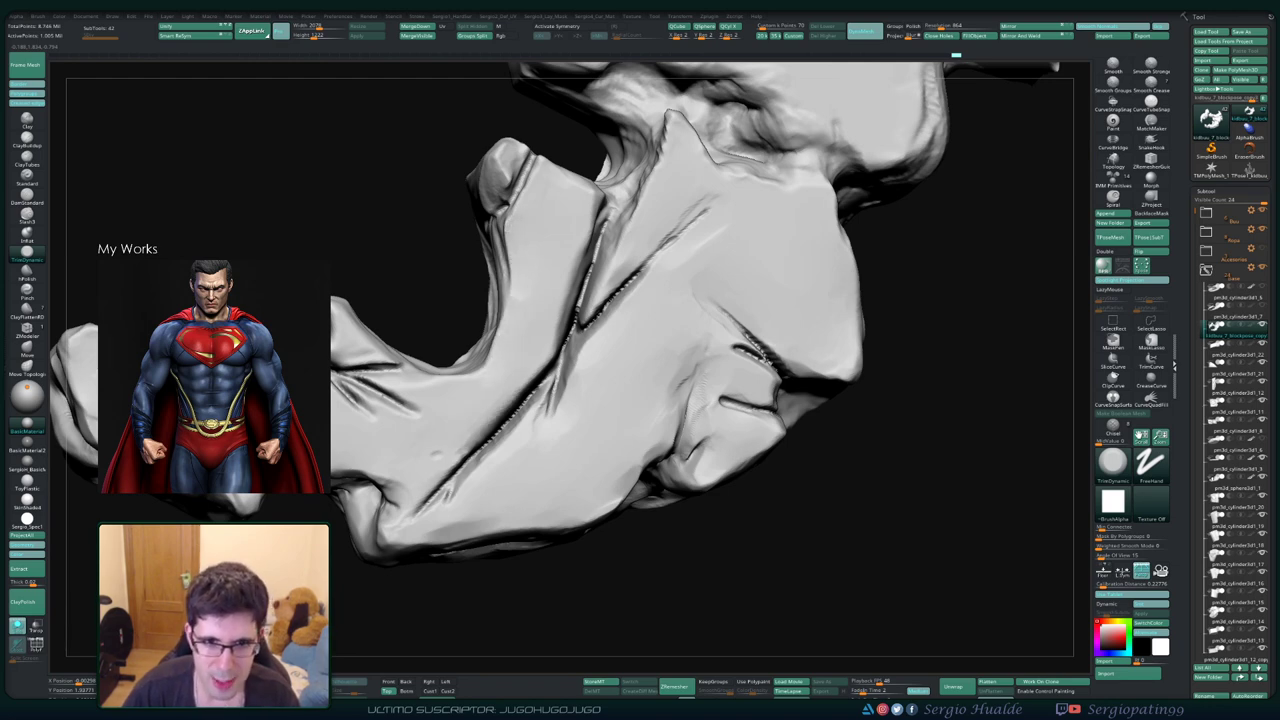
right_drag(445, 390, 425, 370)
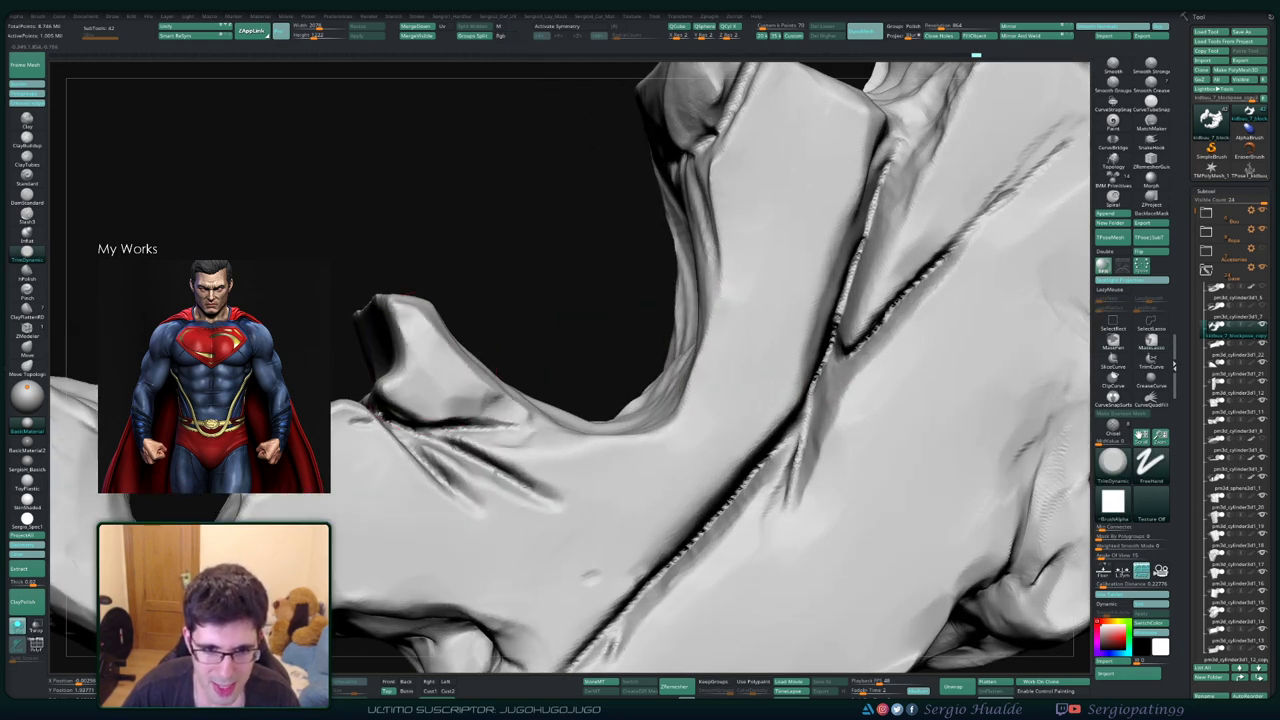
drag(440, 410, 600, 470)
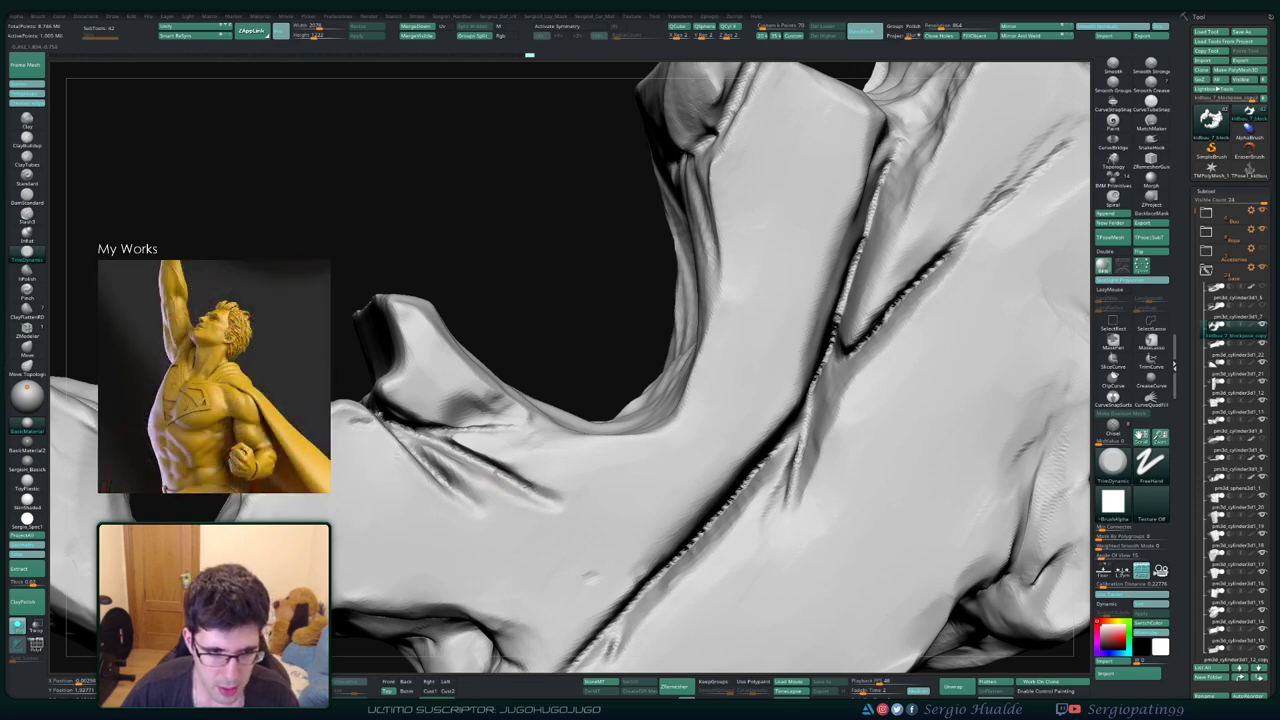
Hide the large front rock piece to expose the inner rock chunks
mouse_move(300, 570)
right_down()
mouse_move(400, 457)
mouse_move(355, 395)
right_up()
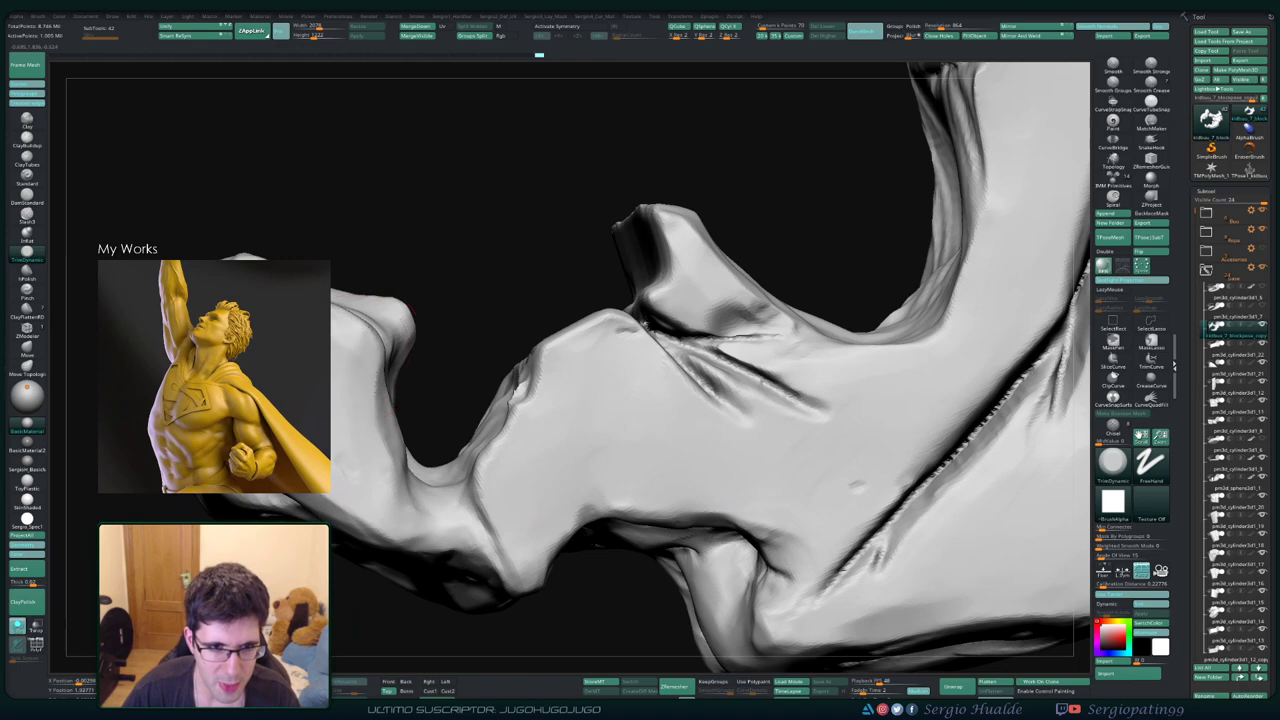
ctrl+alt+shift+click(478, 396)
mouse_move(478, 396)
right_down()
mouse_move(490, 428)
mouse_move(537, 394)
right_up()
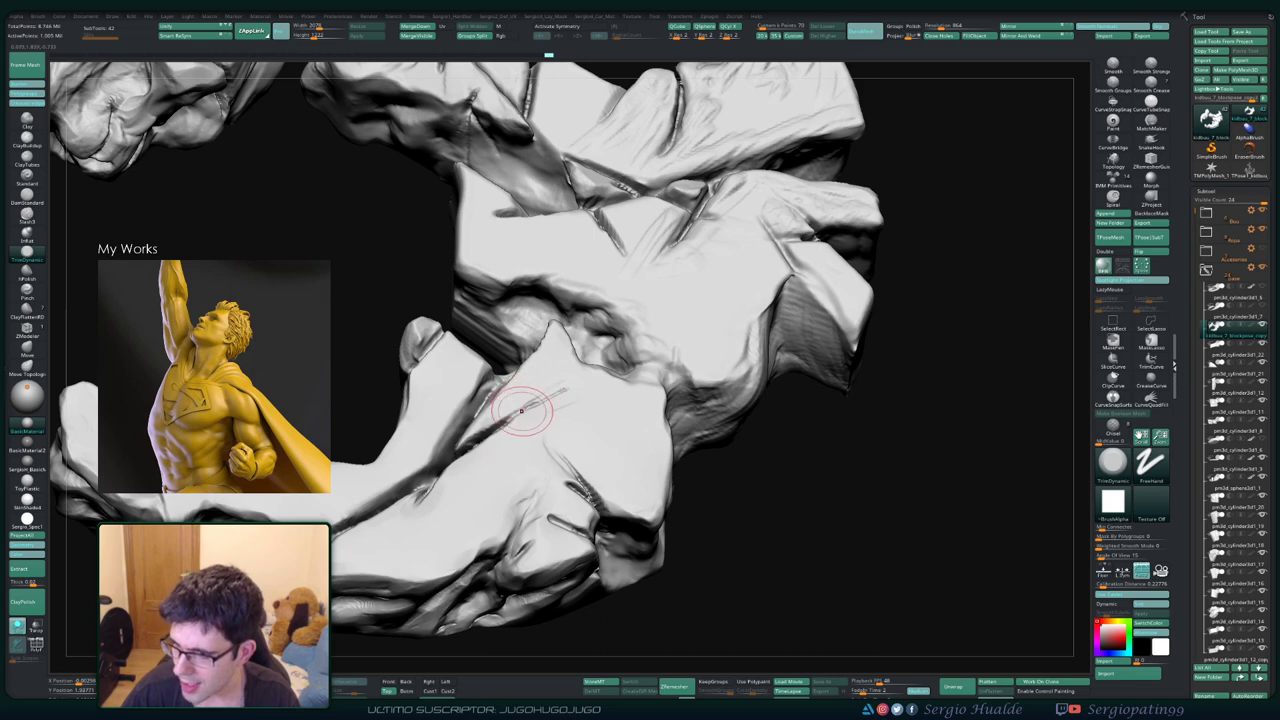
mouse_move(530, 412)
right_down()
mouse_move(555, 404)
mouse_move(522, 378)
mouse_move(494, 417)
mouse_move(510, 382)
right_up()
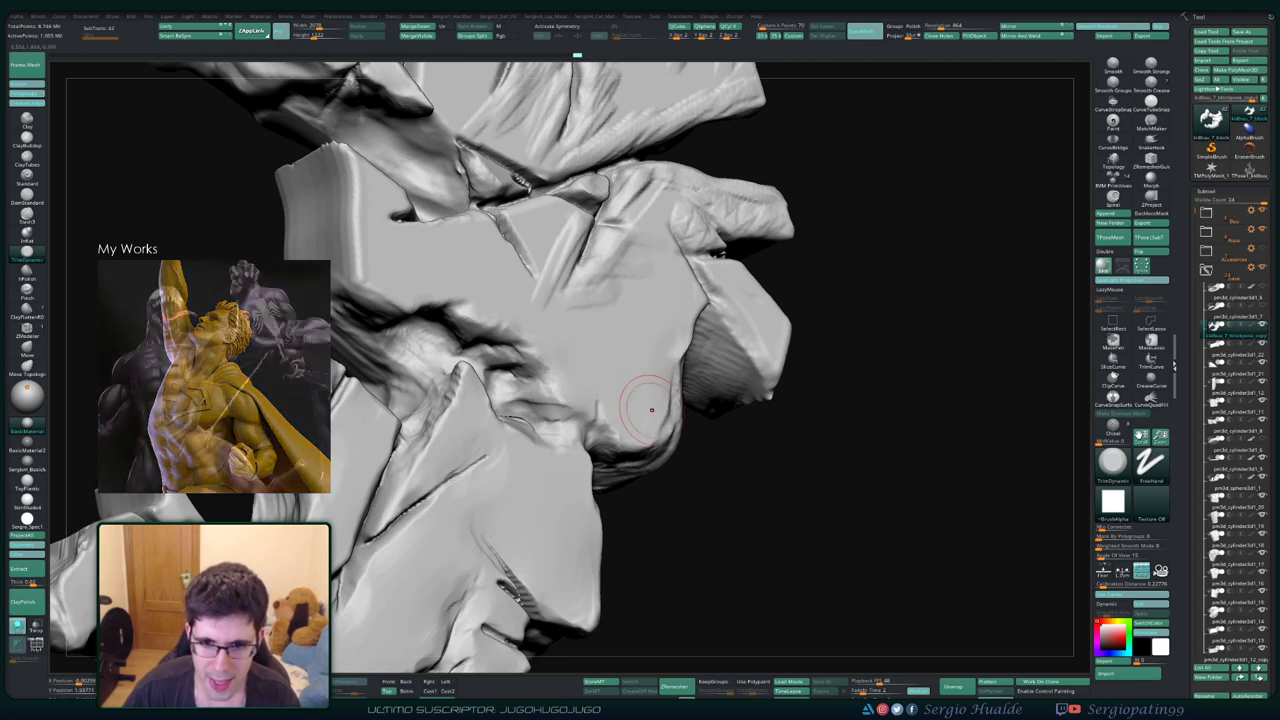
right_drag(651, 400, 523, 420)
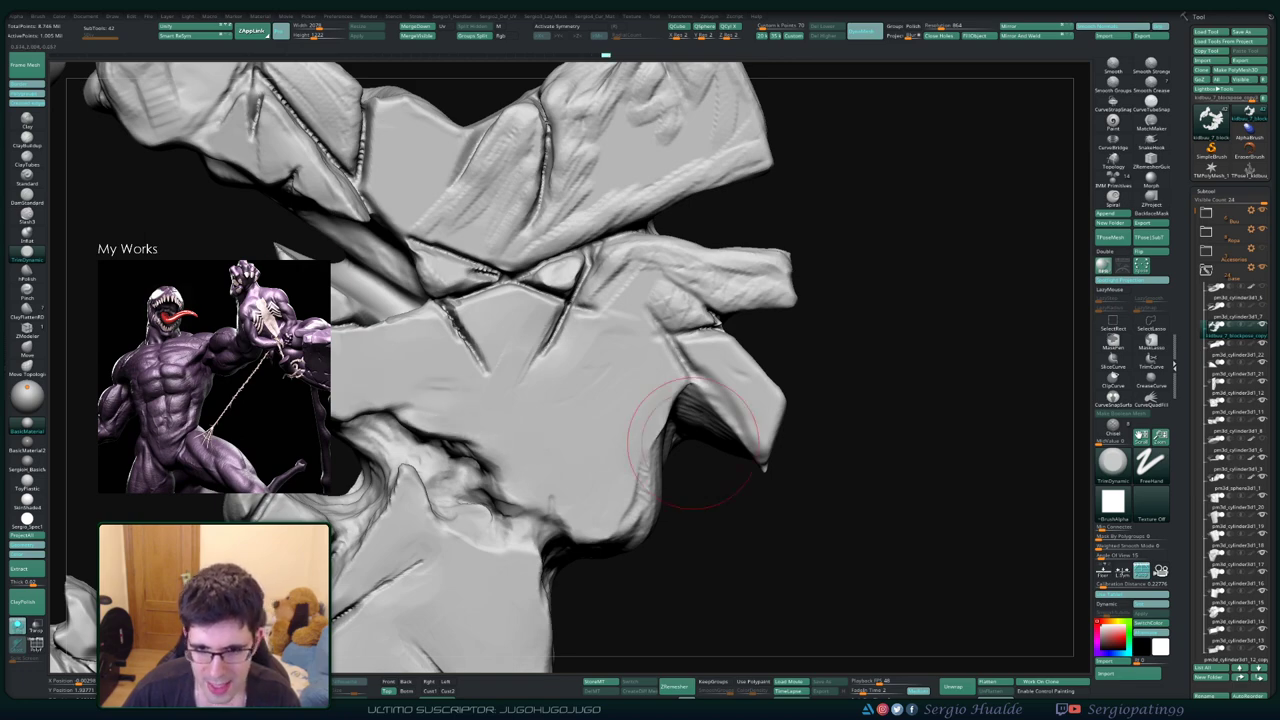
Isolate the bar-shaped rock piece and carve a crack stroke along its surface
mouse_move(652, 438)
mouse_down()
mouse_move(634, 471)
mouse_move(668, 400)
mouse_up()
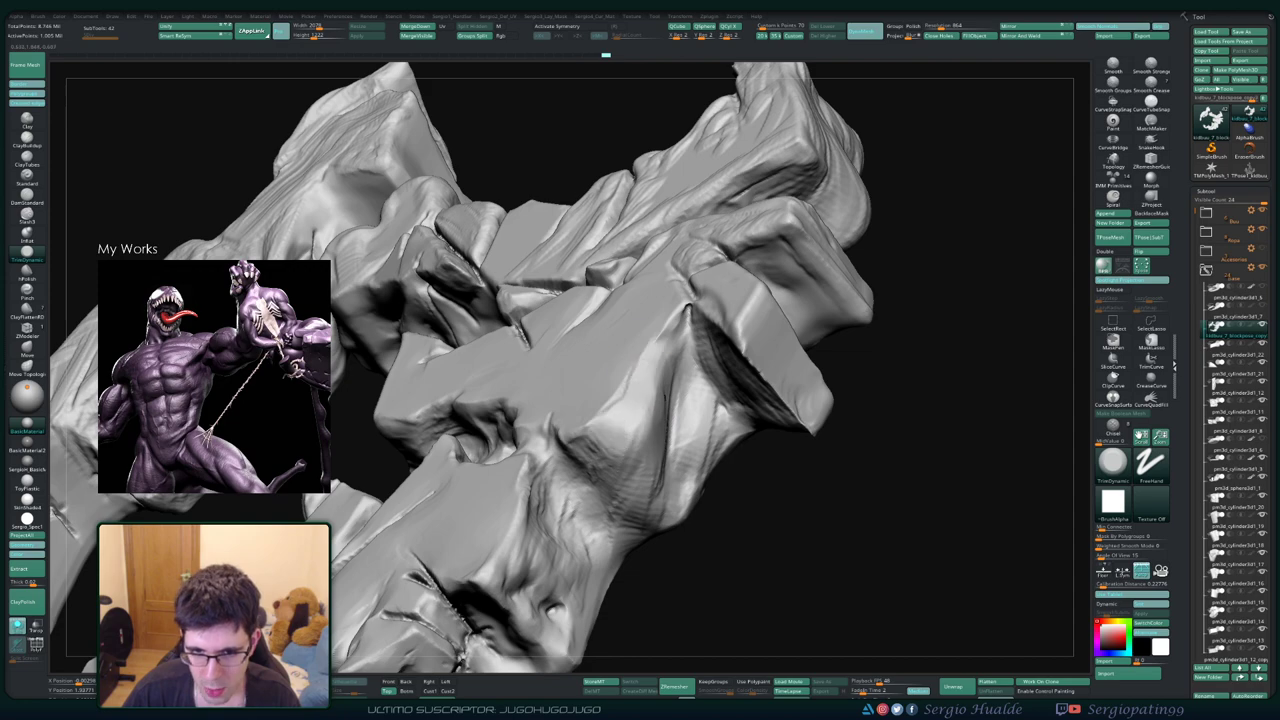
ctrl+shift+click(620, 500)
mouse_move(690, 440)
mouse_down()
mouse_move(535, 490)
mouse_move(643, 414)
mouse_up()
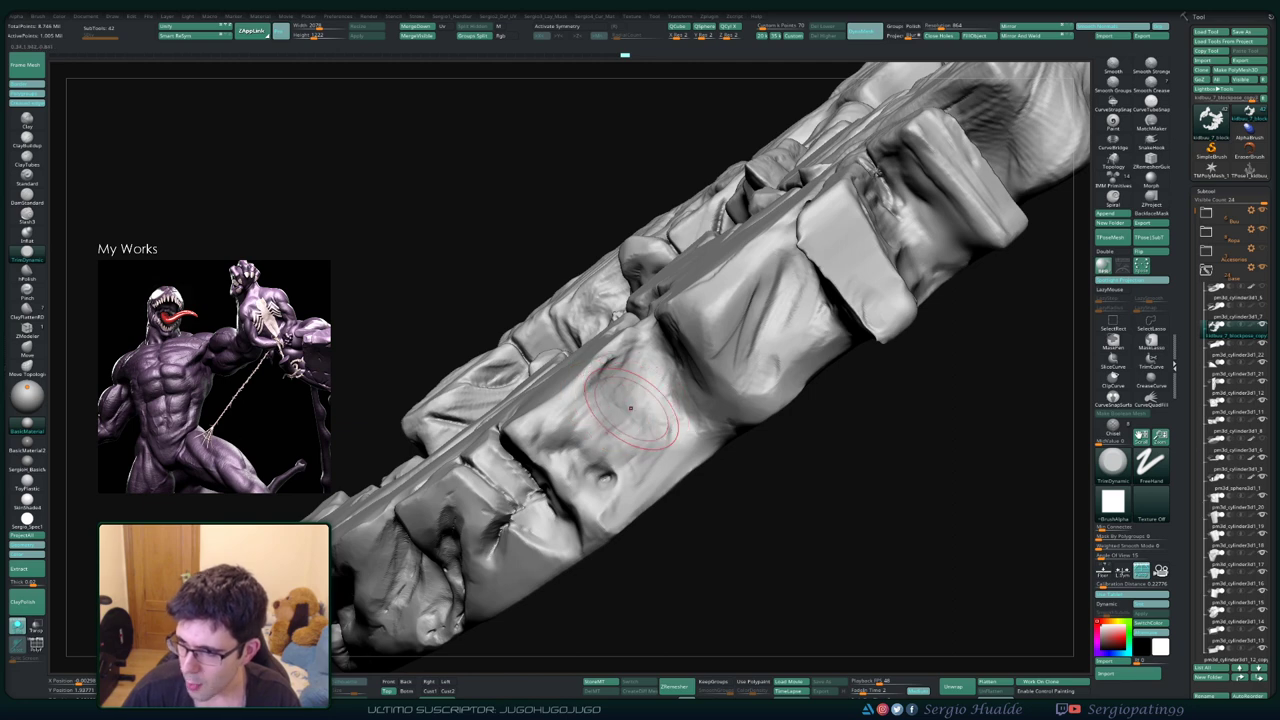
right_drag(634, 399, 661, 381)
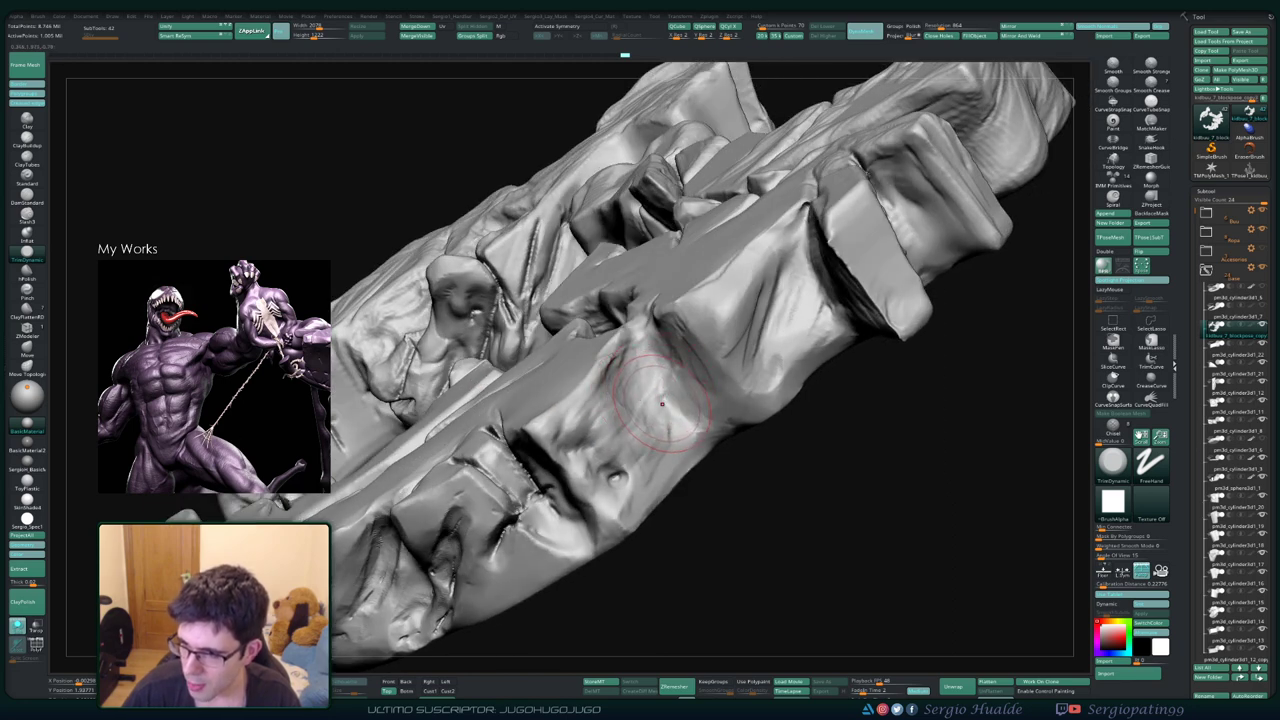
right_drag(661, 403, 644, 403)
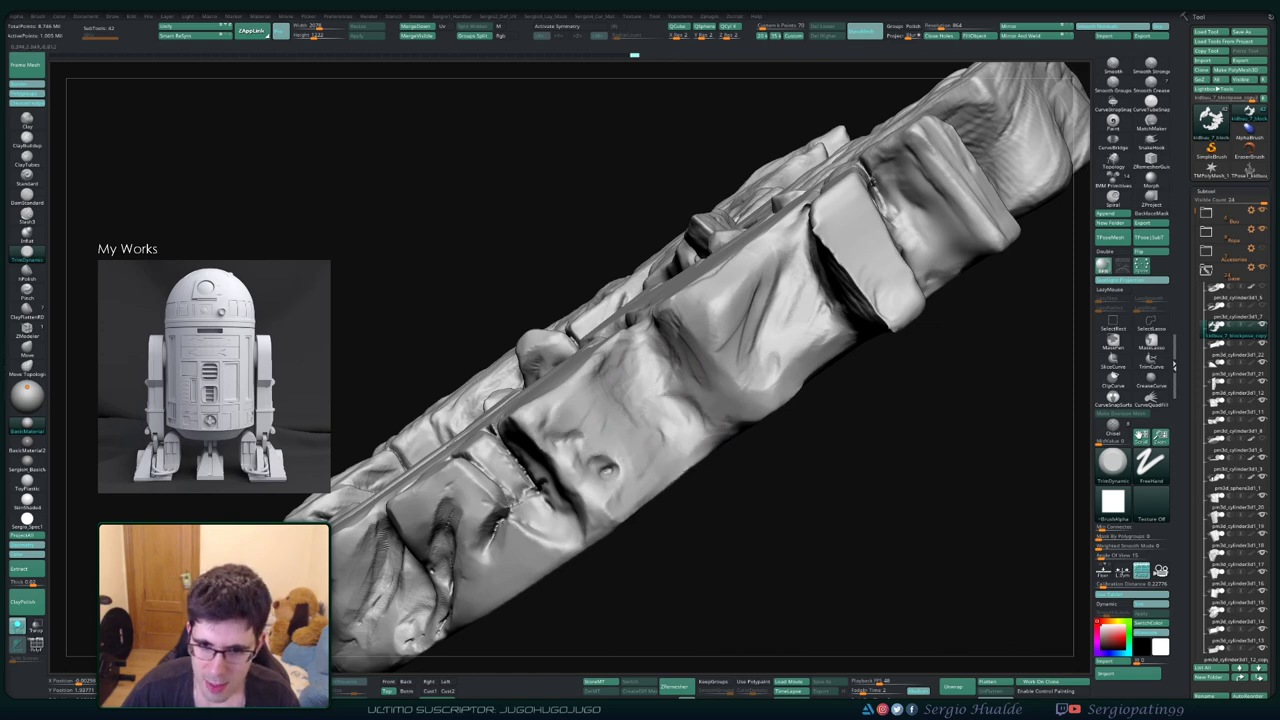
right_drag(655, 440, 660, 385)
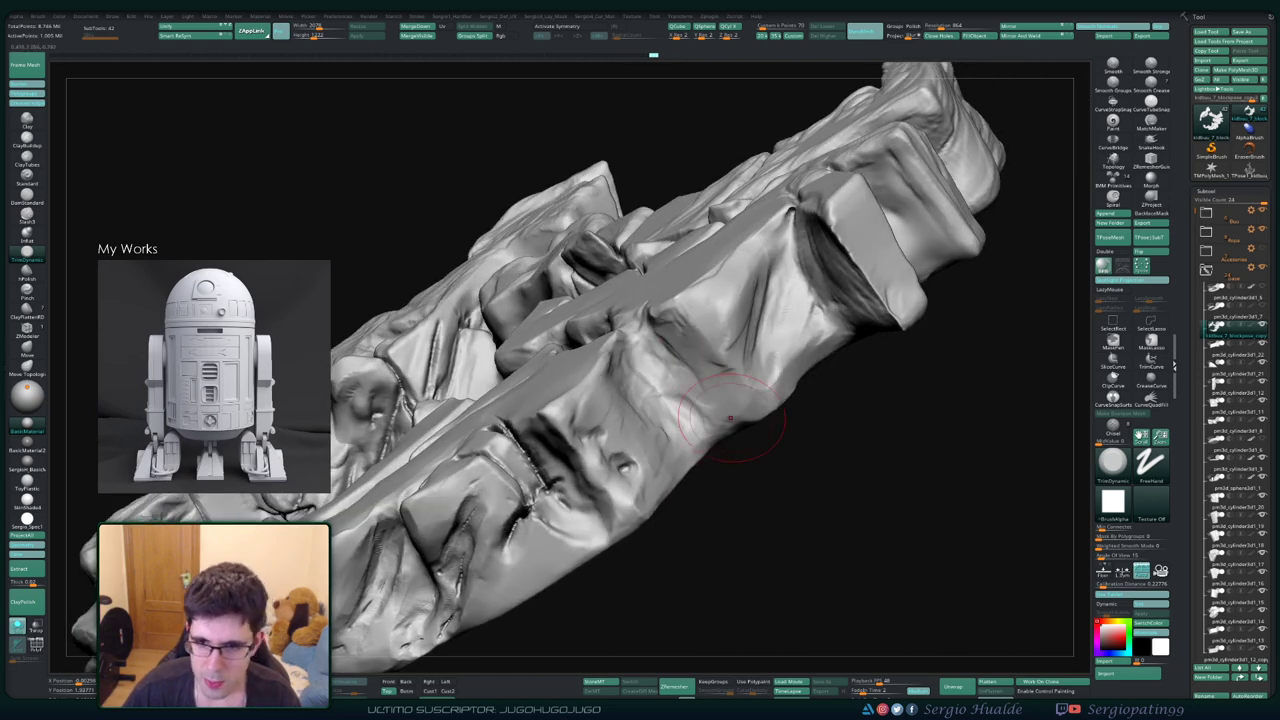
mouse_move(805, 358)
right_down()
mouse_move(660, 460)
mouse_move(640, 500)
mouse_move(570, 412)
right_up()
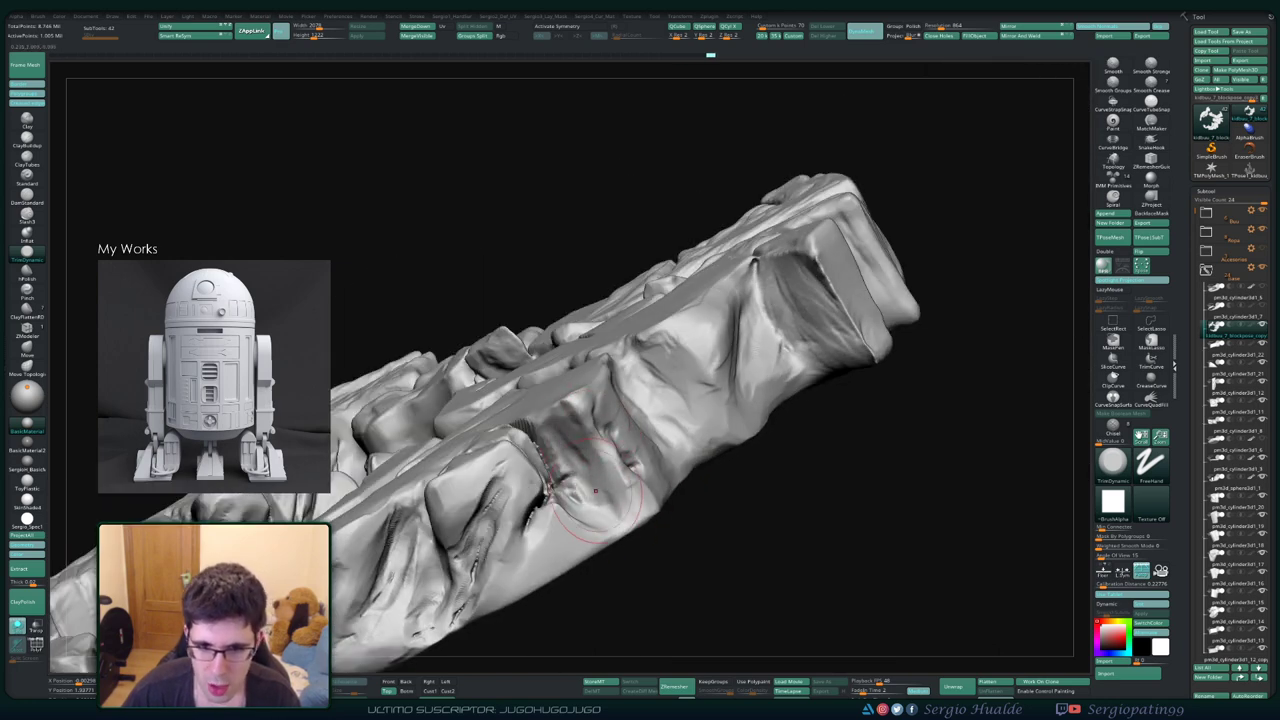
right_drag(595, 490, 550, 470)
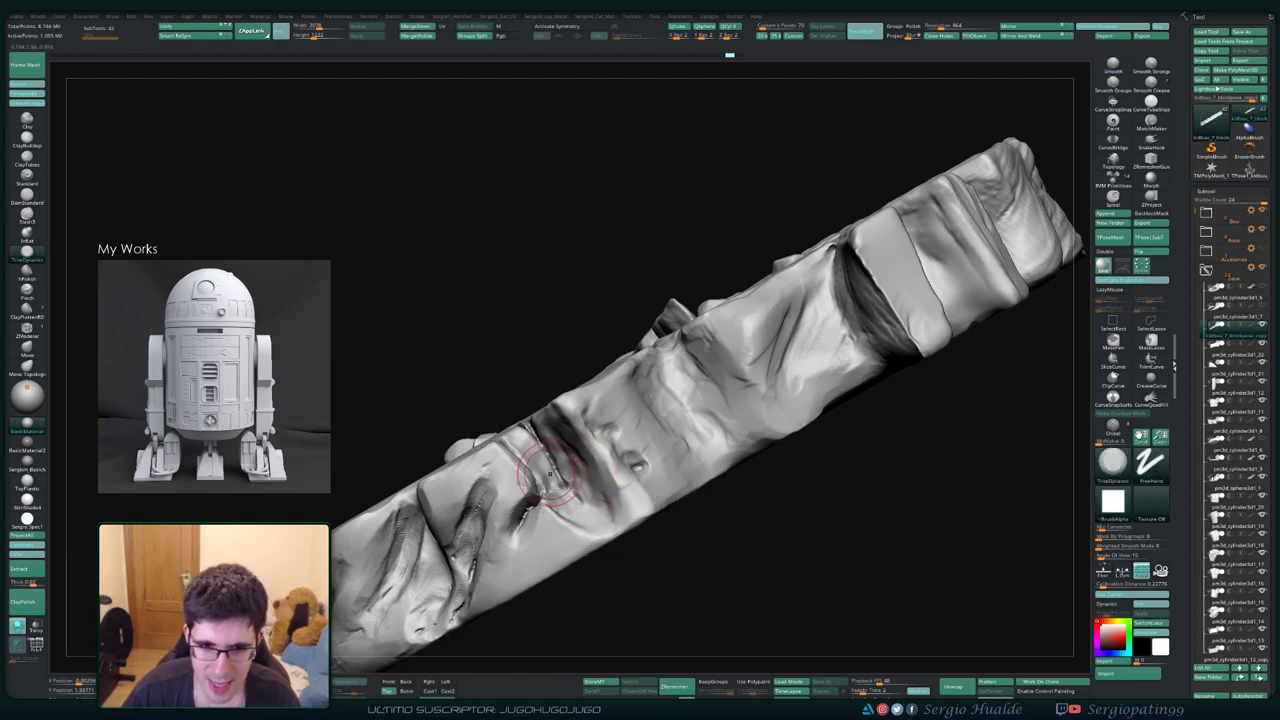
right_drag(550, 470, 540, 468)
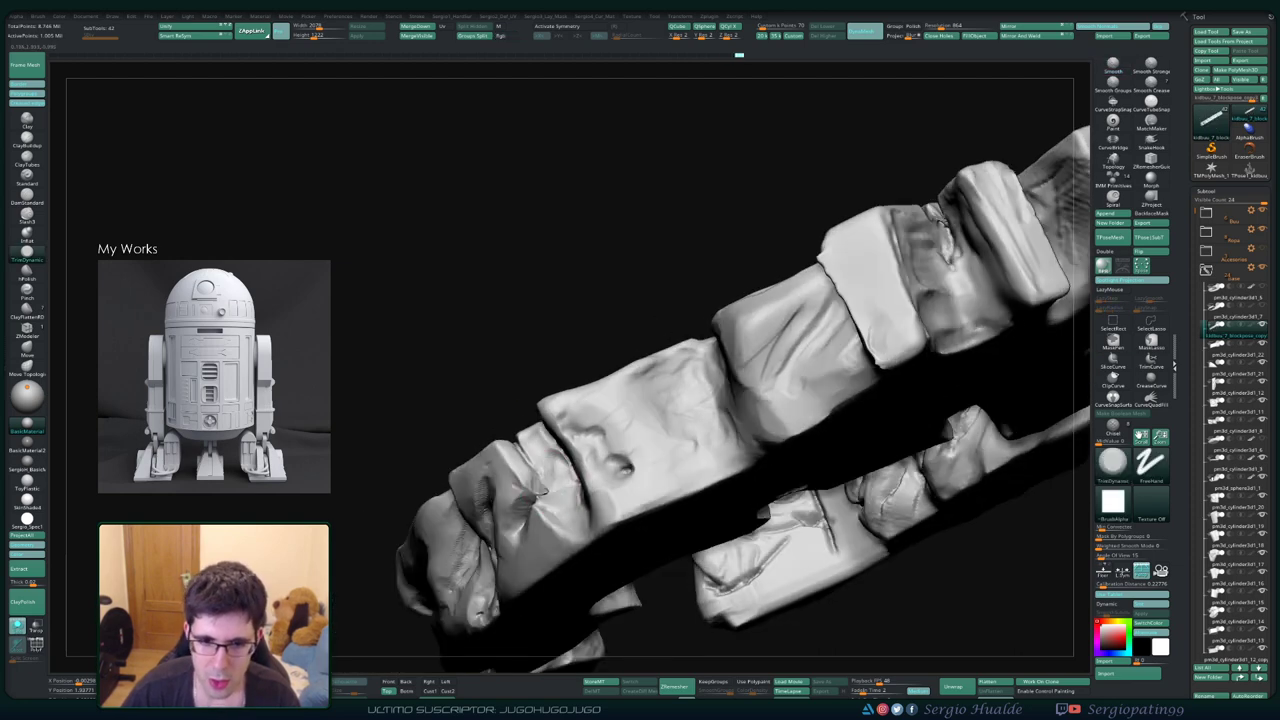
mouse_move(544, 512)
right_down()
mouse_move(513, 469)
mouse_move(557, 500)
right_up()
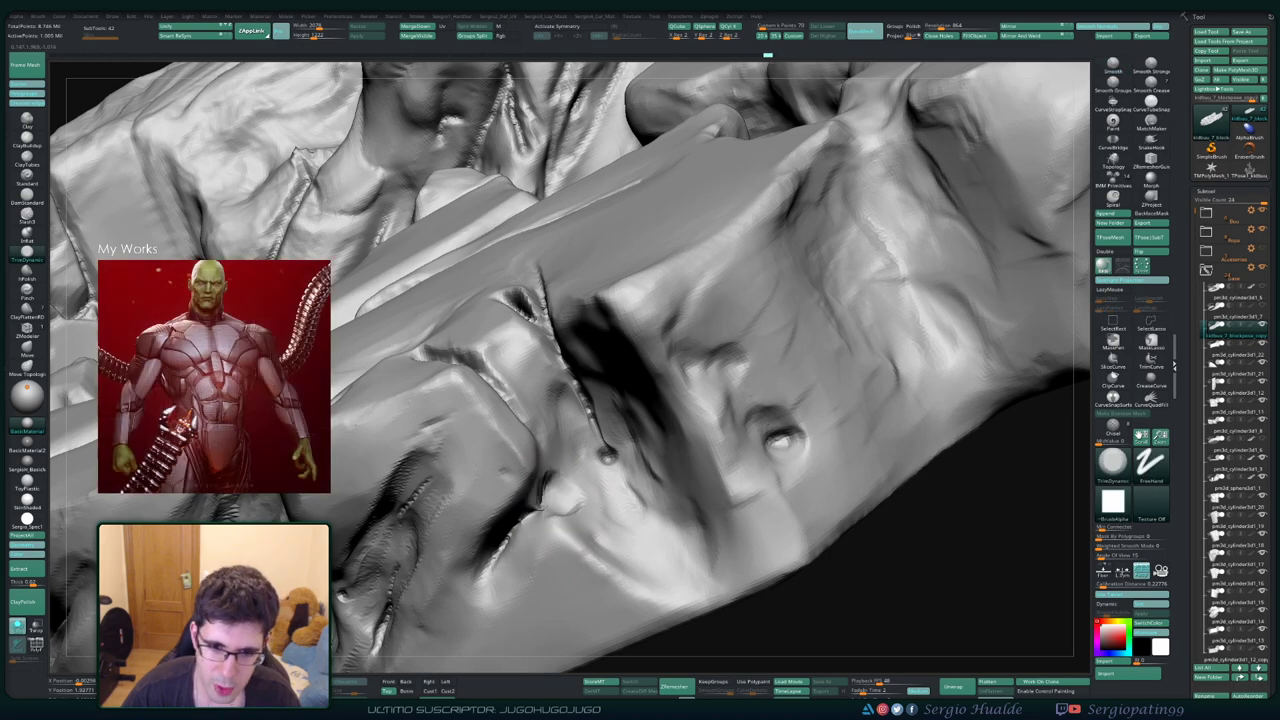
Return to carving and frame the whole rocky base to review it
key(shift)
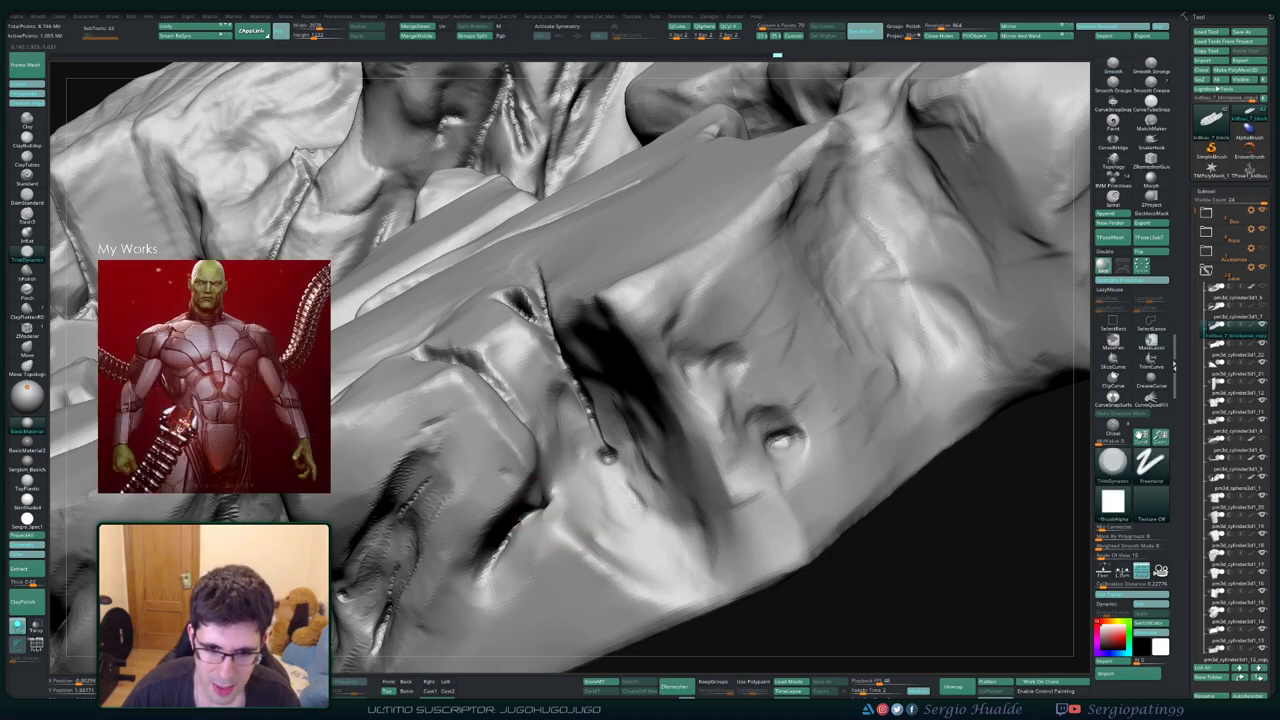
key(f)
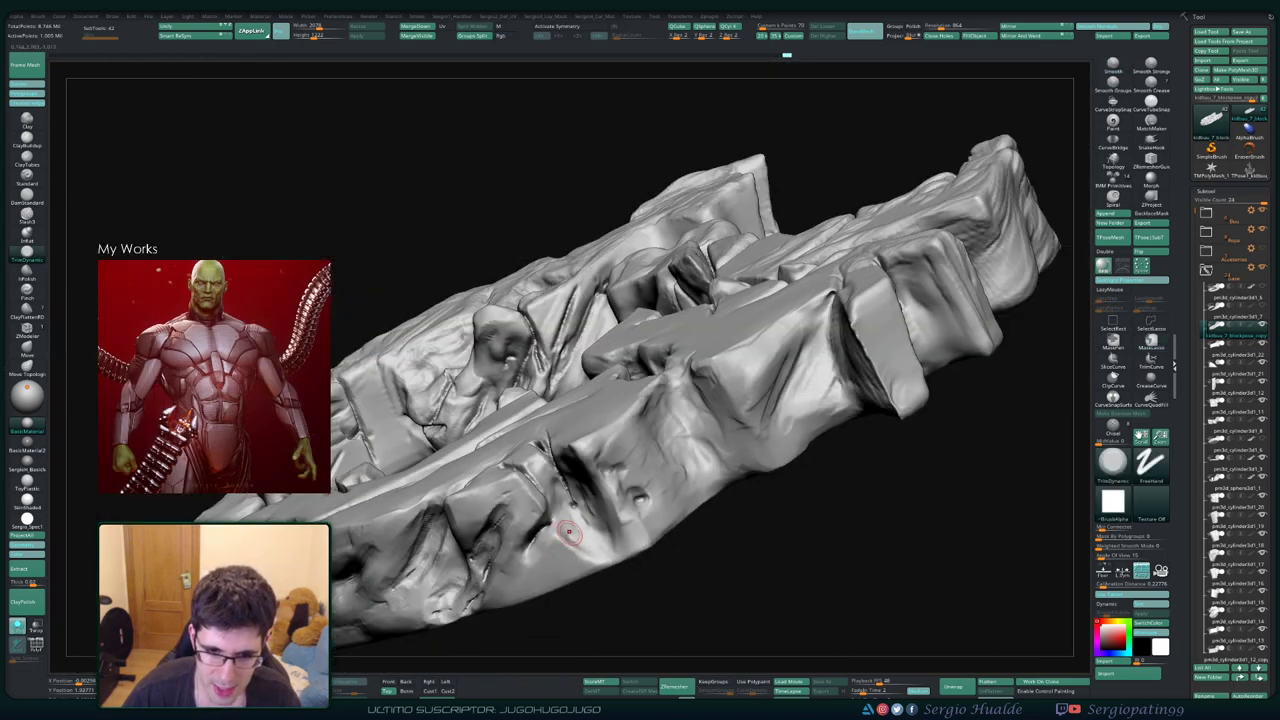
right_drag(580, 557, 545, 583)
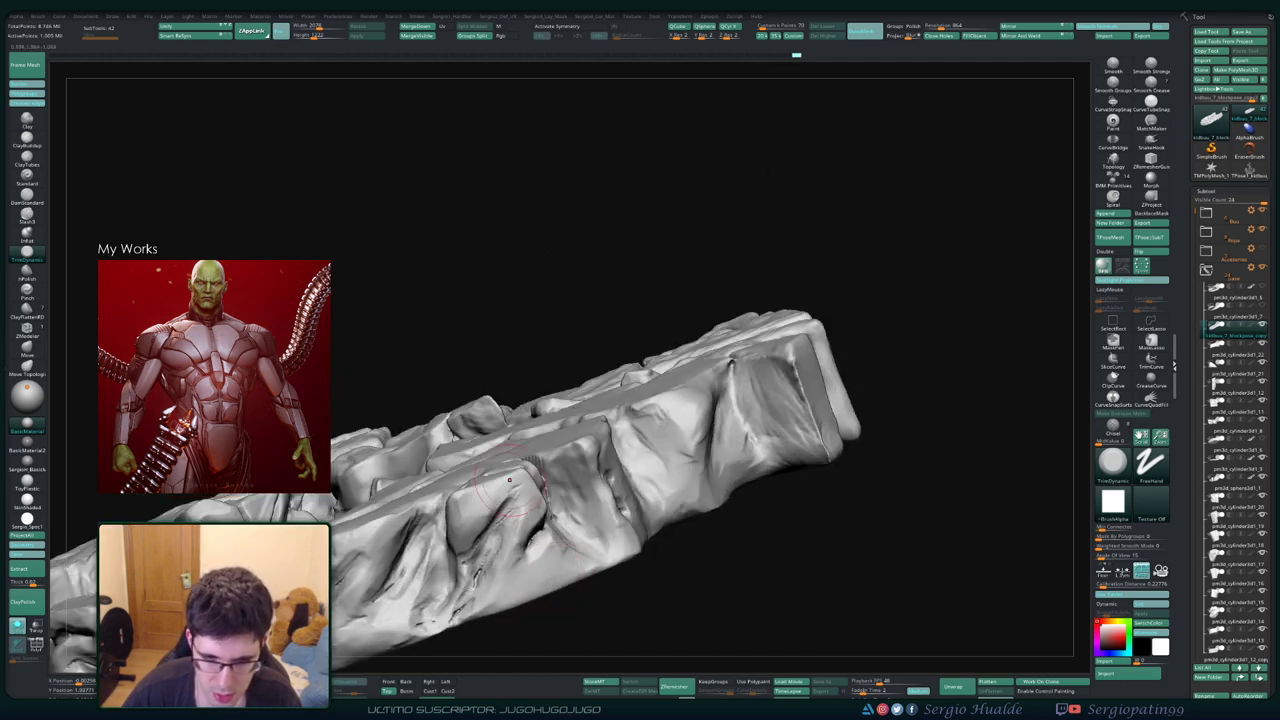
mouse_move(440, 470)
mouse_down()
mouse_move(466, 460)
mouse_move(566, 514)
mouse_move(506, 500)
mouse_up()
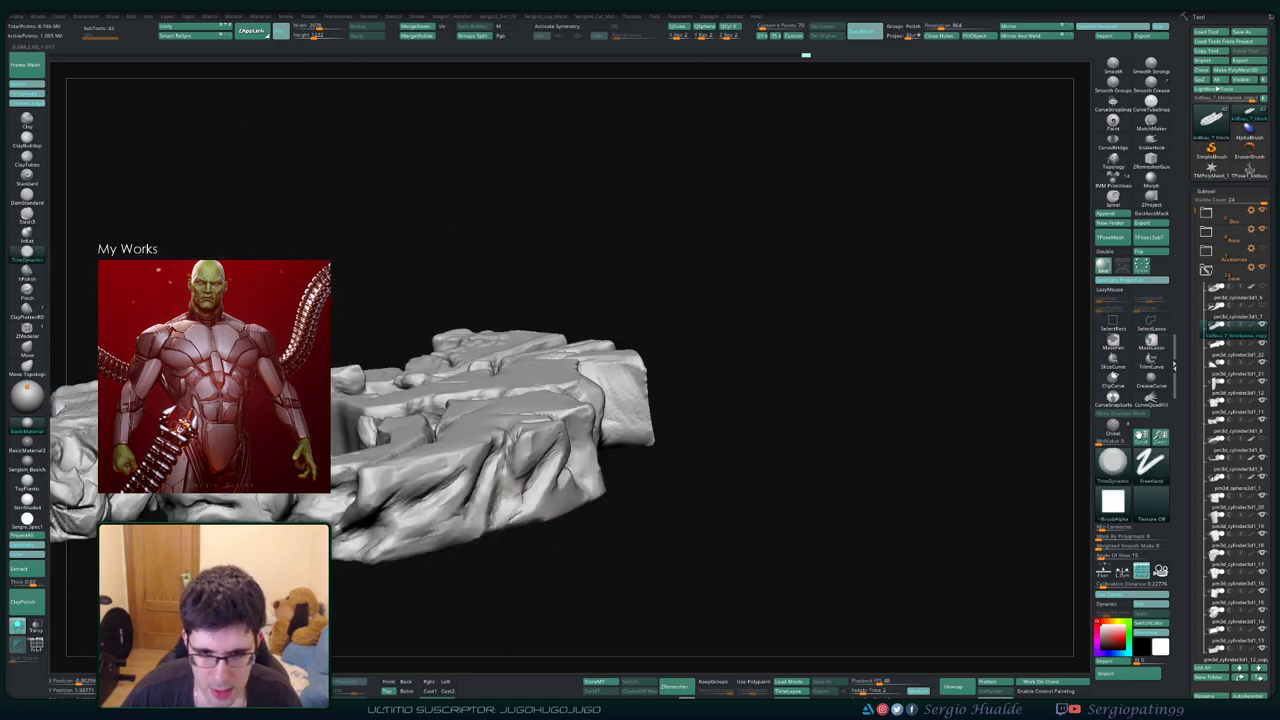
right_drag(598, 510, 509, 543)
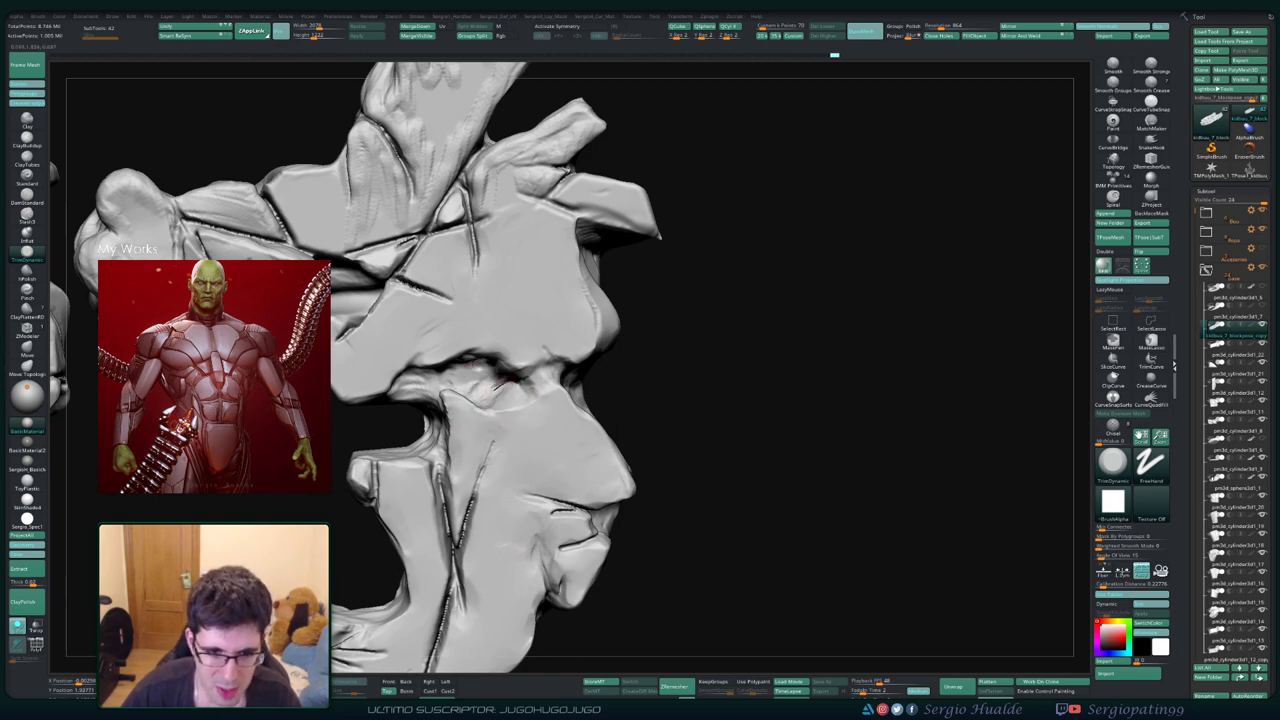
Switch from smoothing back to flat trimming strokes and work around the cracked rock chunk
right_drag(468, 480, 455, 465)
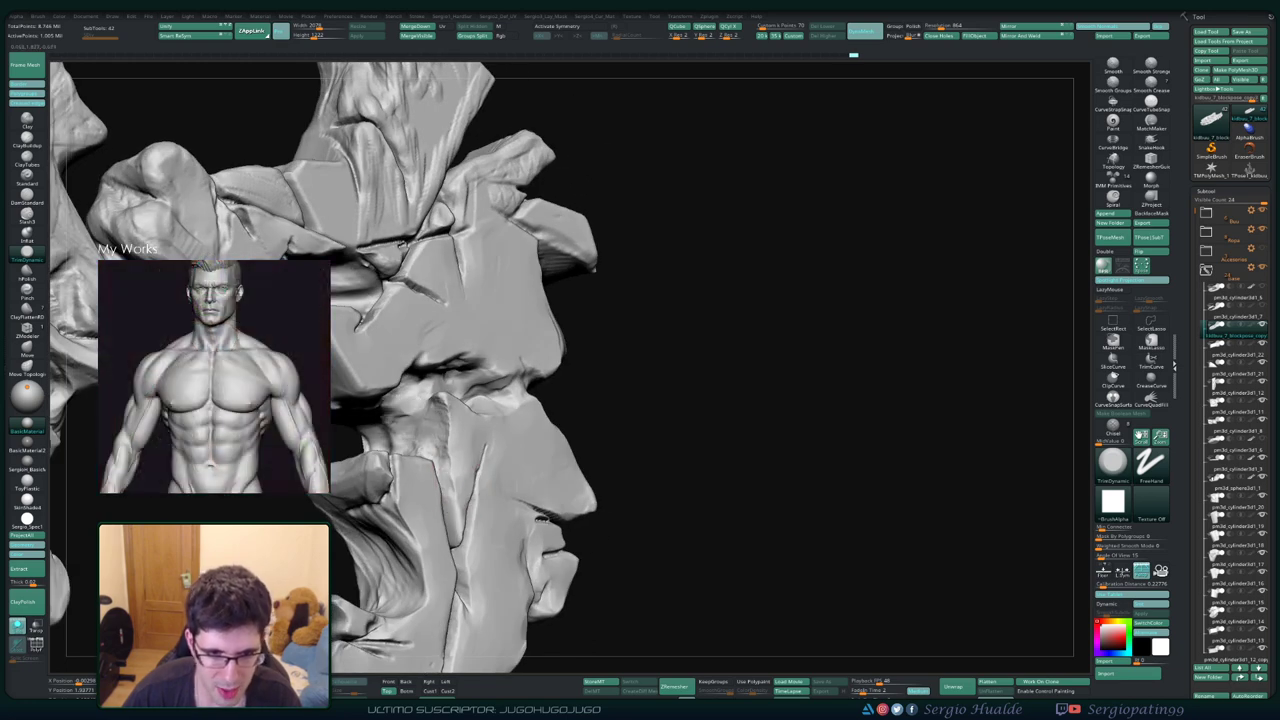
mouse_move(405, 415)
right_down()
mouse_move(418, 422)
mouse_move(353, 433)
right_up()
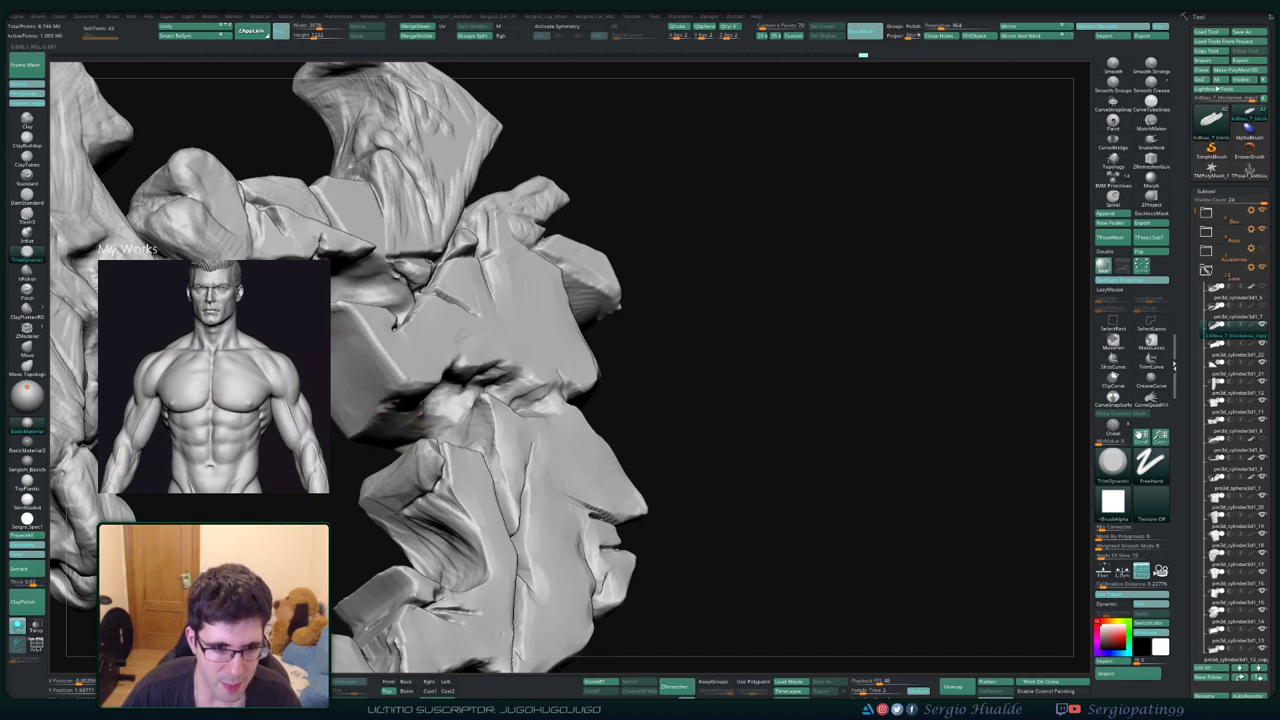
right_drag(353, 433, 365, 315)
key(shift)
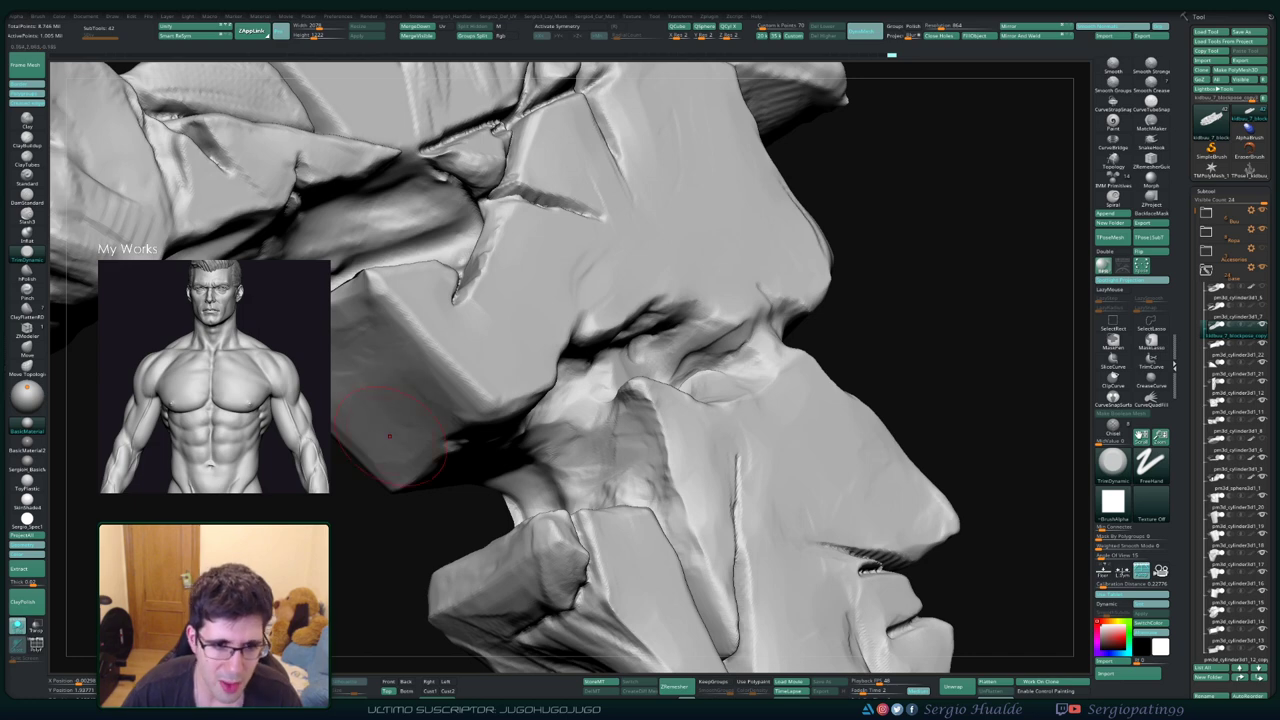
right_drag(440, 445, 465, 440)
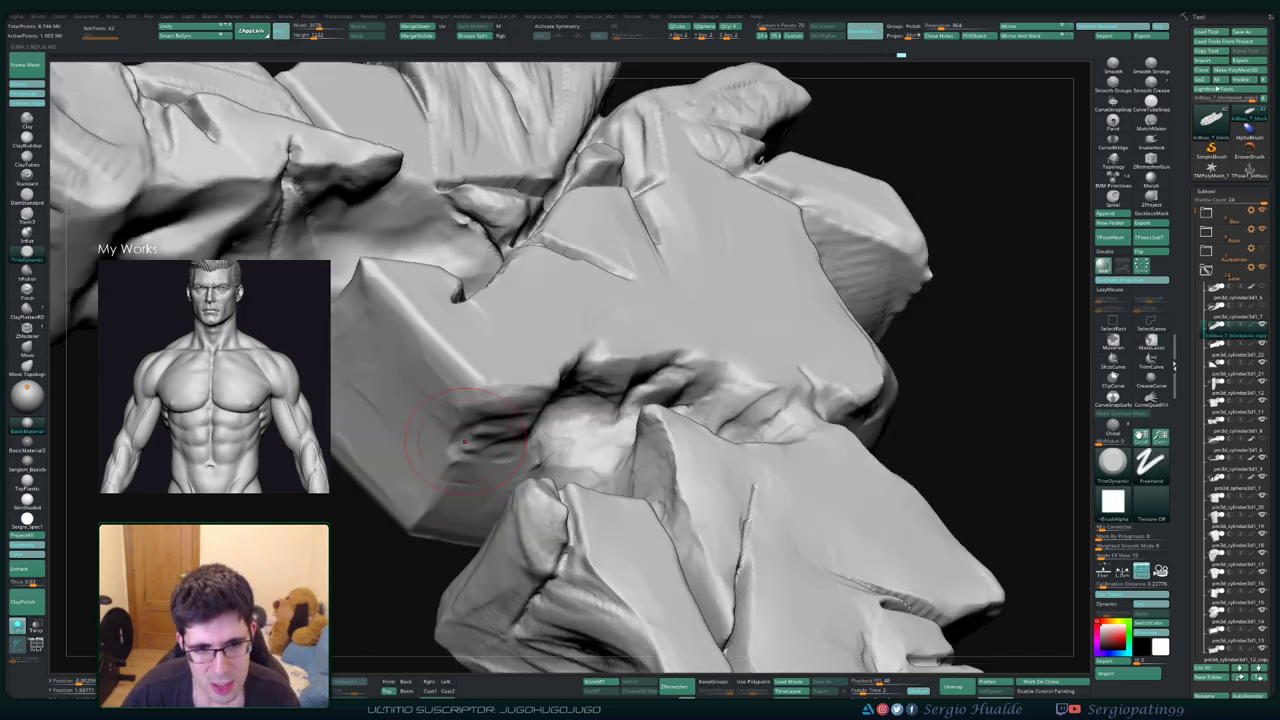
right_drag(430, 500, 502, 409)
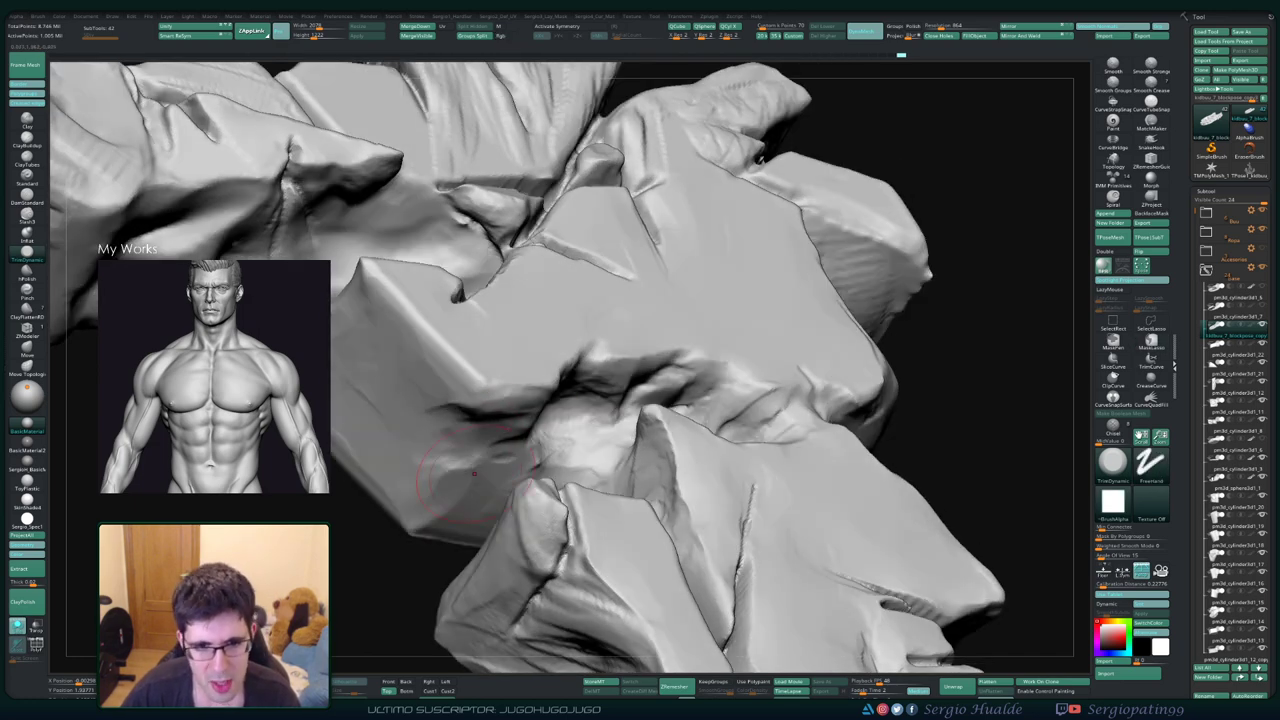
mouse_move(626, 405)
right_down()
mouse_move(560, 472)
mouse_move(627, 432)
mouse_move(571, 423)
mouse_move(600, 412)
mouse_move(603, 377)
mouse_move(613, 436)
mouse_move(598, 375)
mouse_move(574, 392)
right_up()
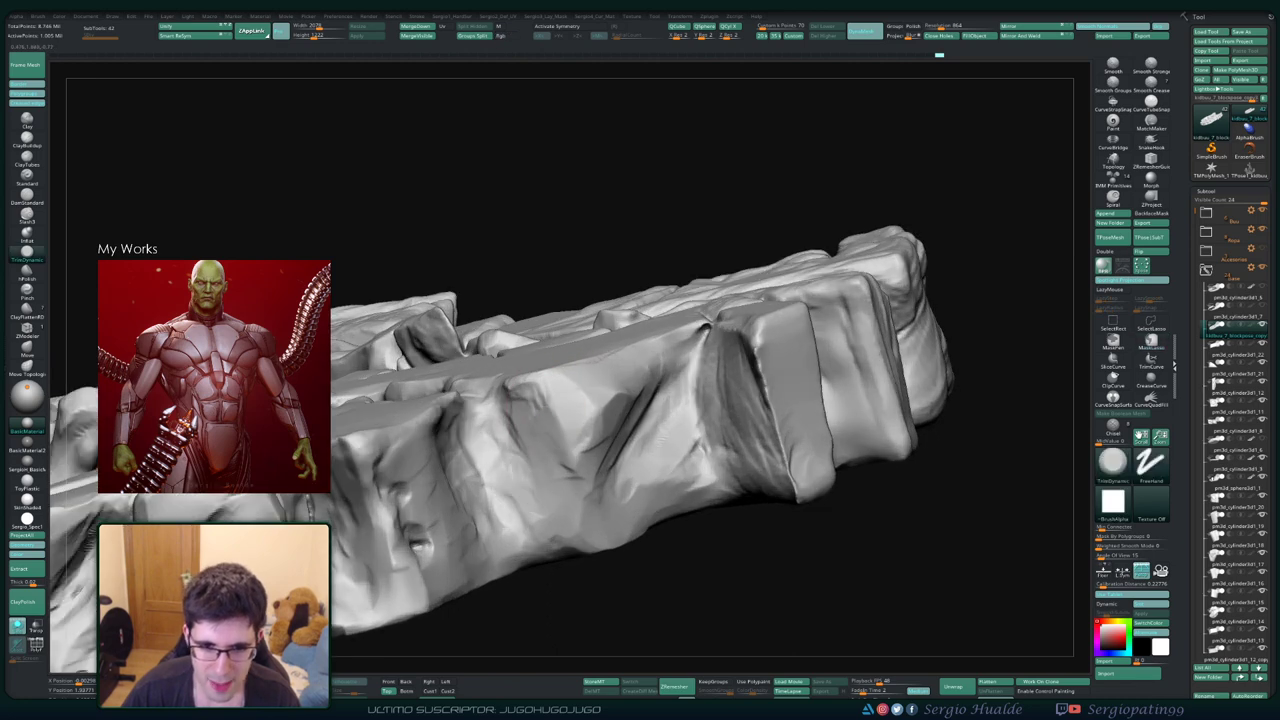
right_drag(537, 517, 609, 500)
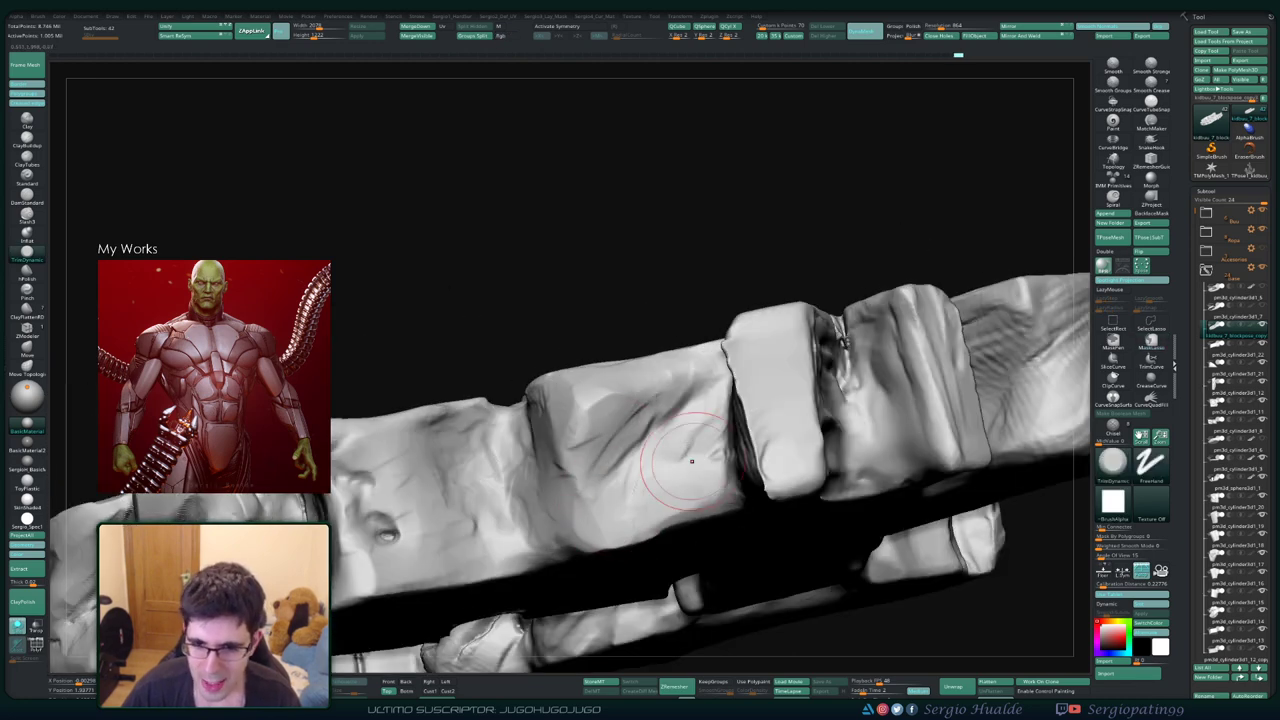
right_drag(691, 461, 610, 470)
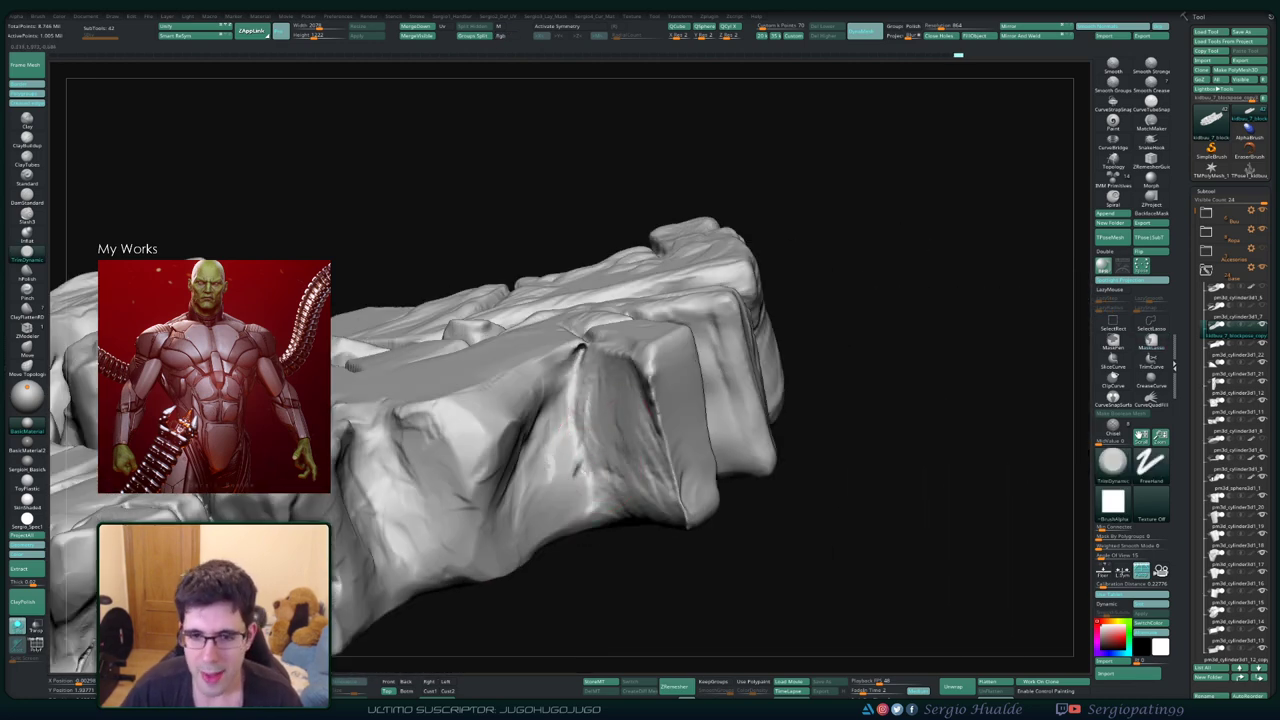
mouse_move(610, 470)
right_down()
mouse_move(694, 460)
mouse_move(700, 480)
right_up()
right_drag(640, 440, 630, 500)
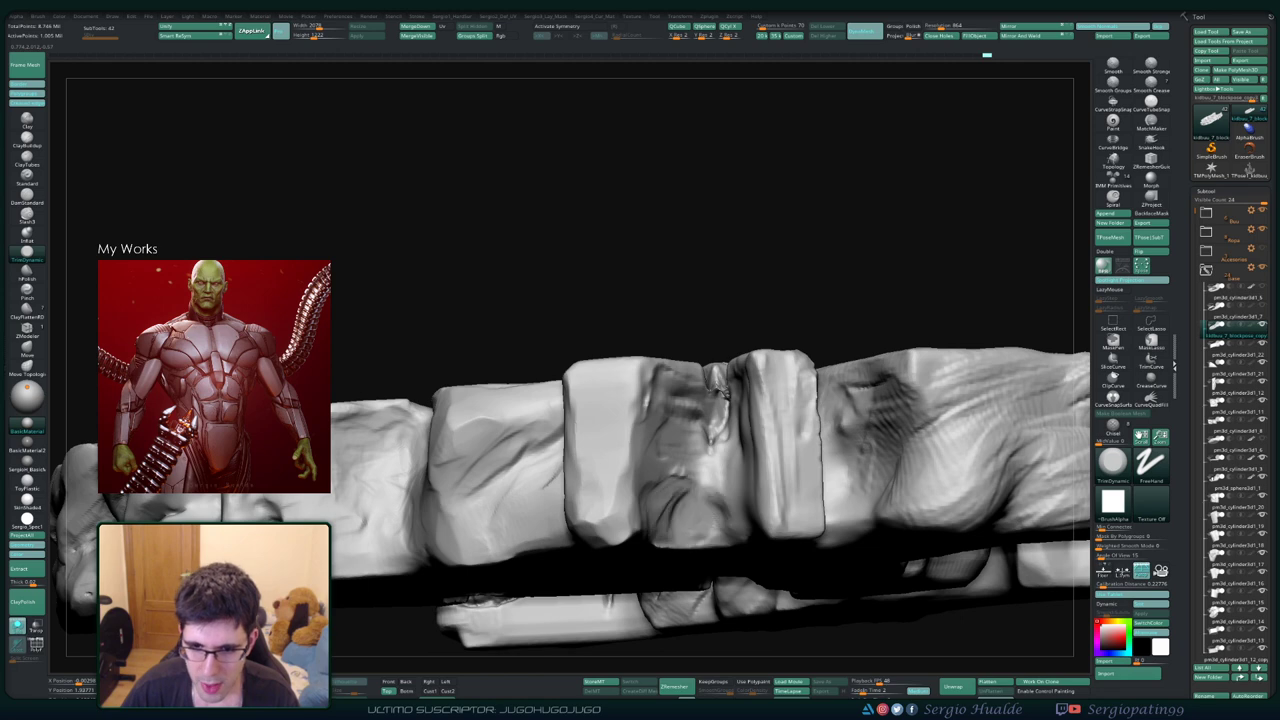
right_drag(700, 410, 650, 440)
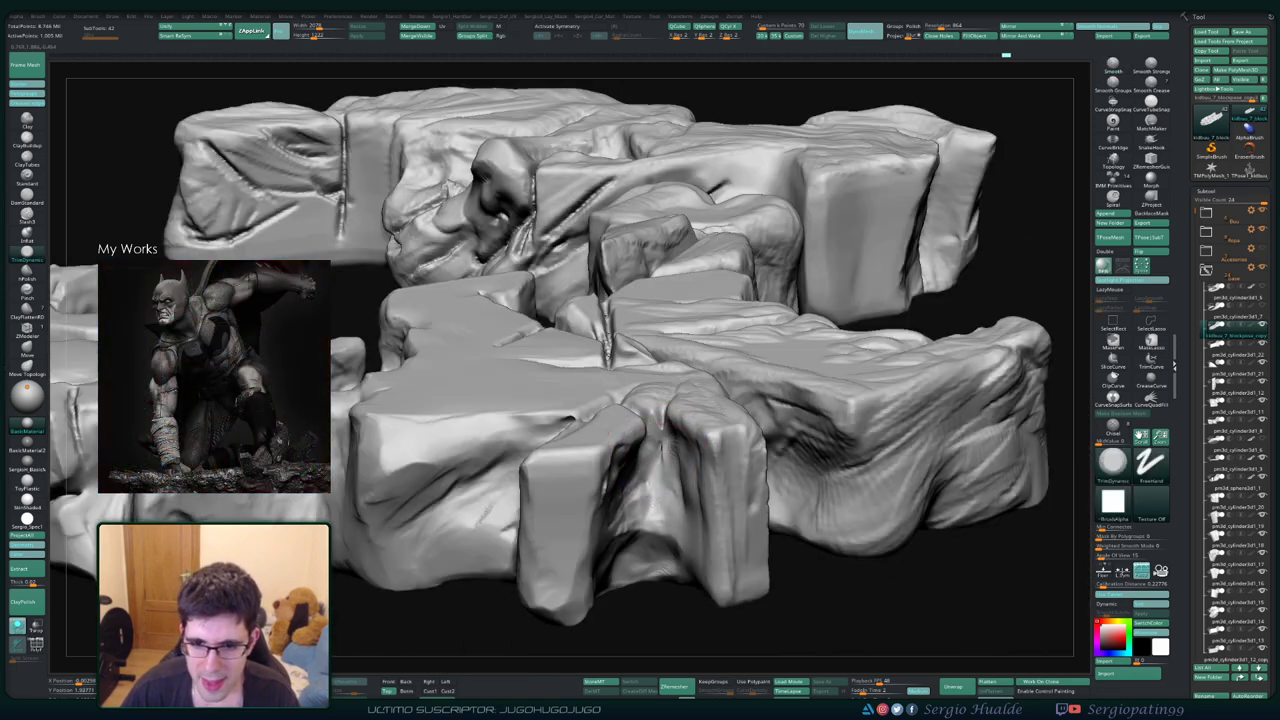
Orbit around the cracked rock chunks to inspect the crack lines from several sides
right_drag(700, 555, 655, 455)
right_drag(650, 505, 655, 585)
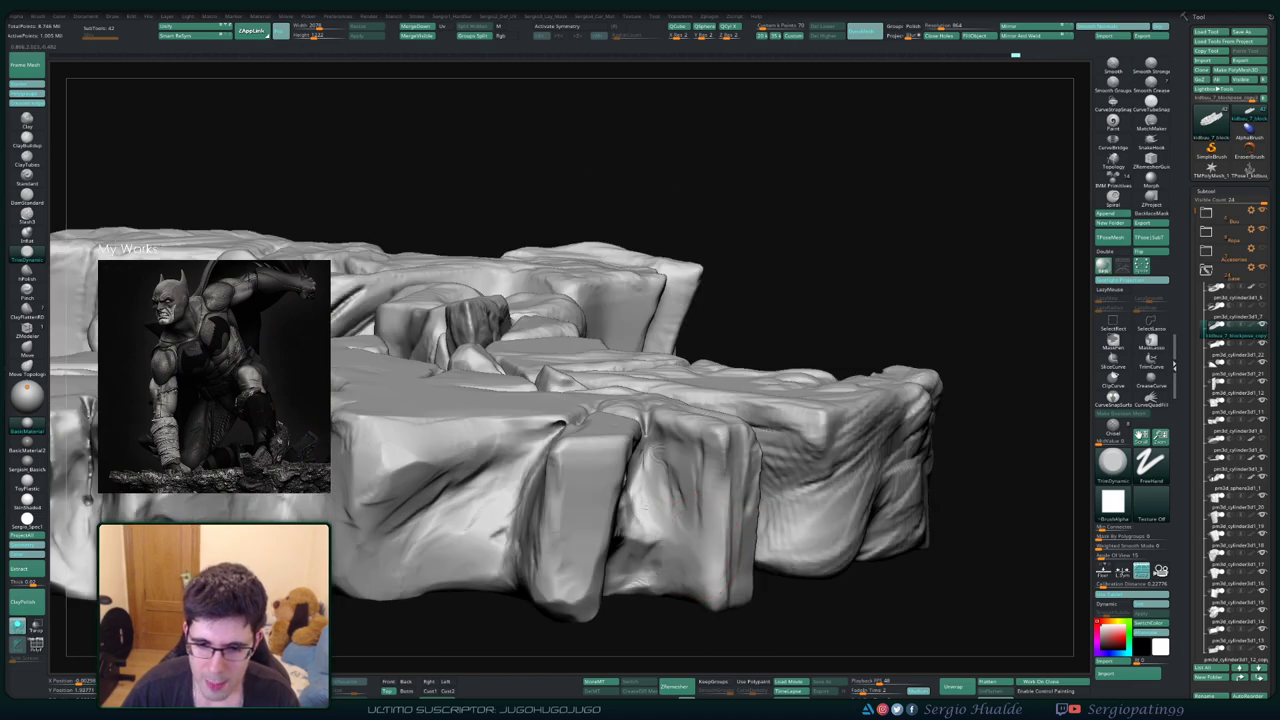
mouse_move(657, 388)
alt+right_down()
mouse_move(557, 400)
mouse_move(568, 425)
mouse_move(552, 412)
alt+right_up()
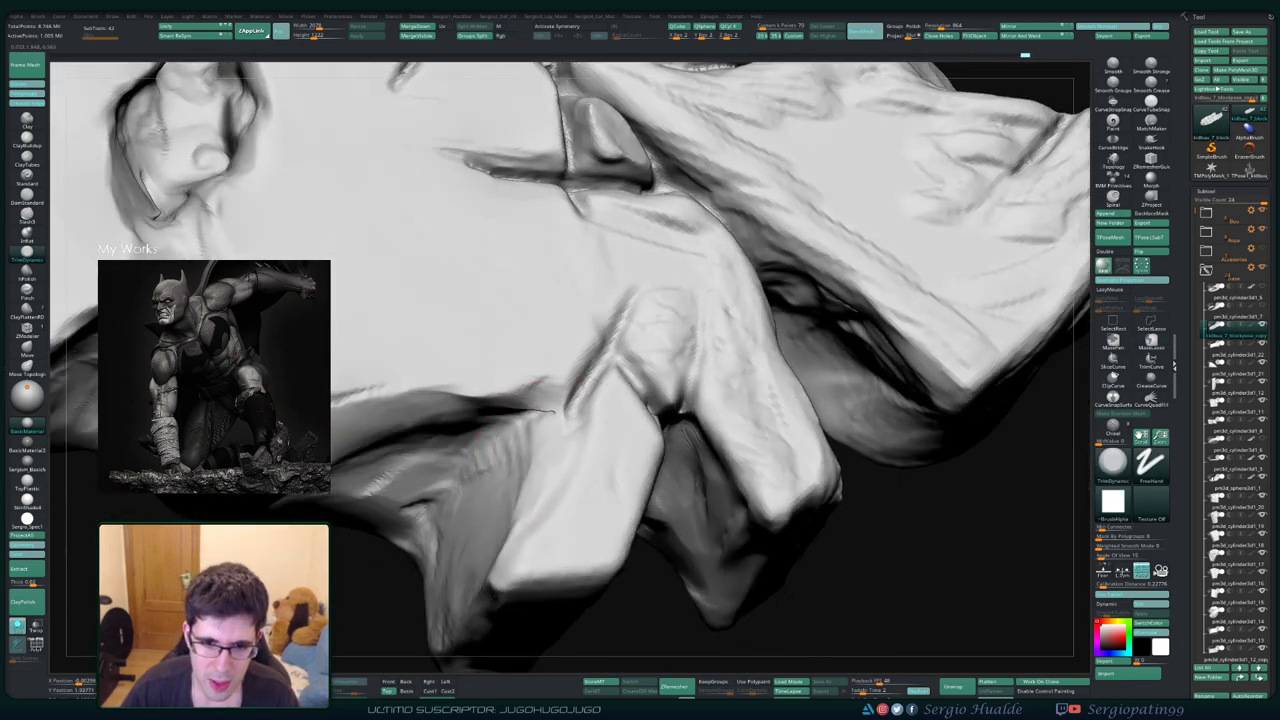
mouse_move(505, 520)
right_down()
mouse_move(515, 445)
mouse_move(497, 441)
right_up()
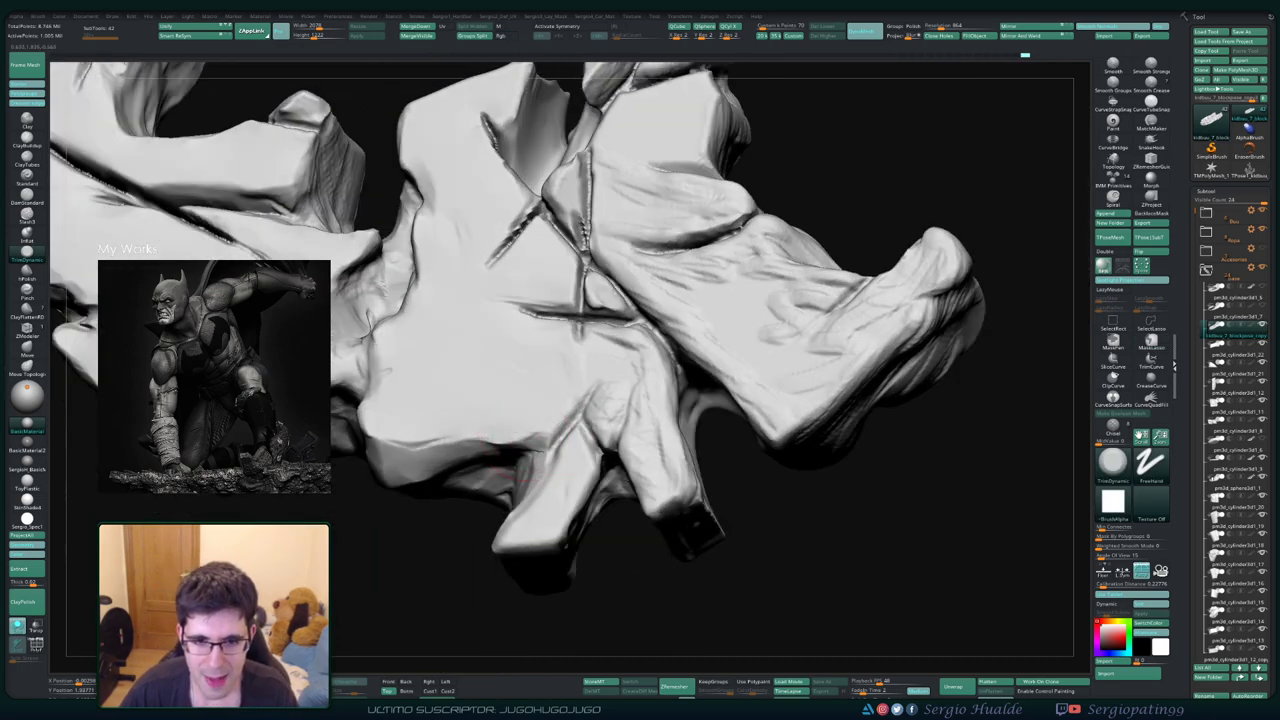
right_drag(600, 380, 530, 470)
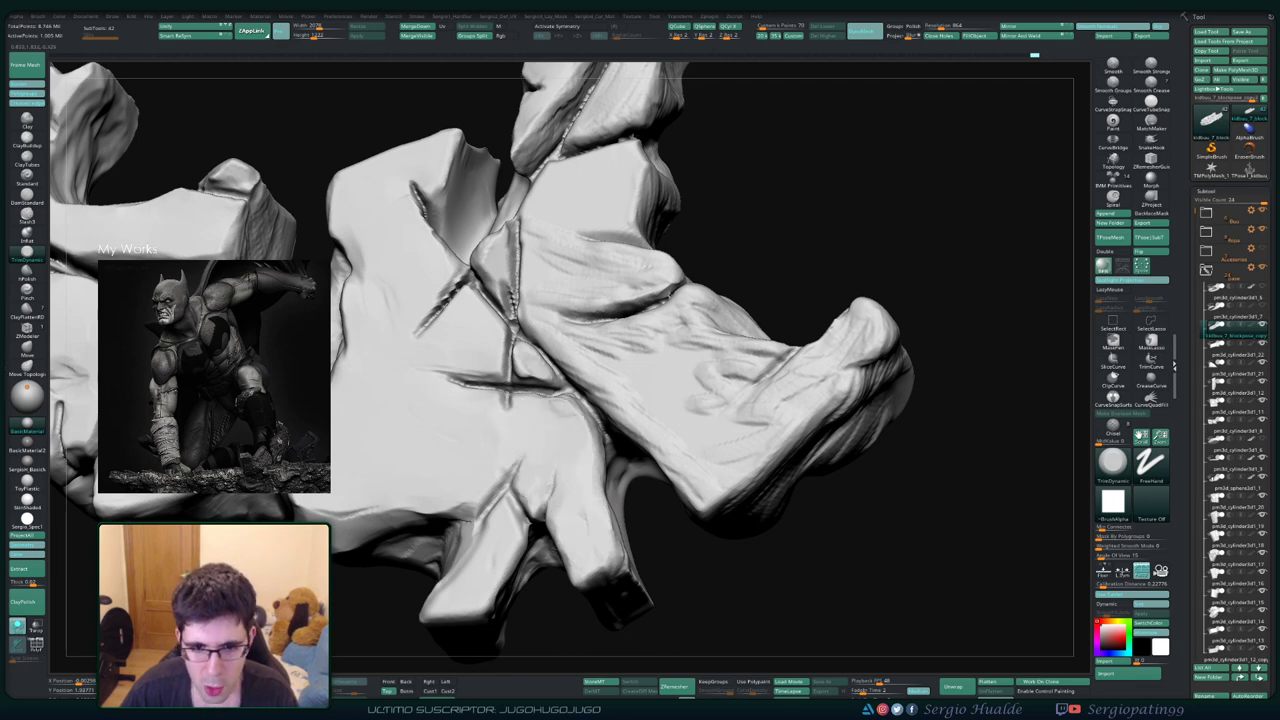
mouse_move(430, 415)
right_down()
mouse_move(510, 445)
mouse_move(431, 405)
right_up()
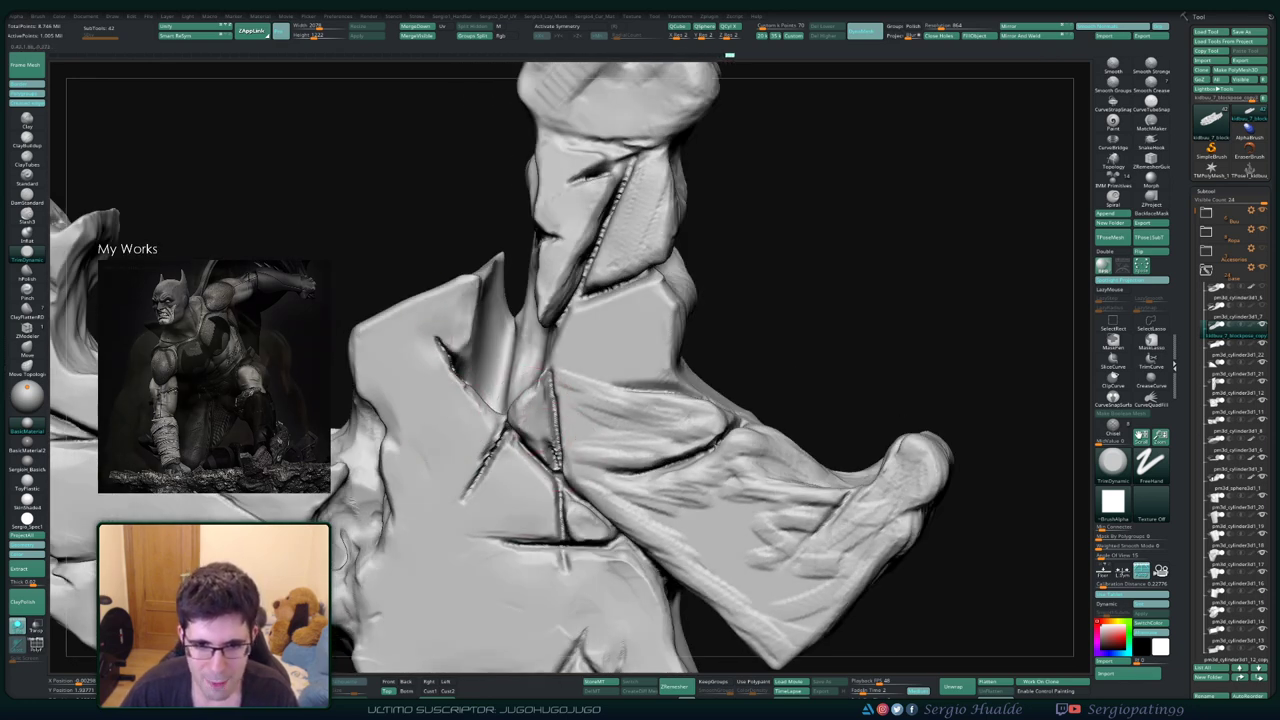
right_drag(528, 410, 568, 410)
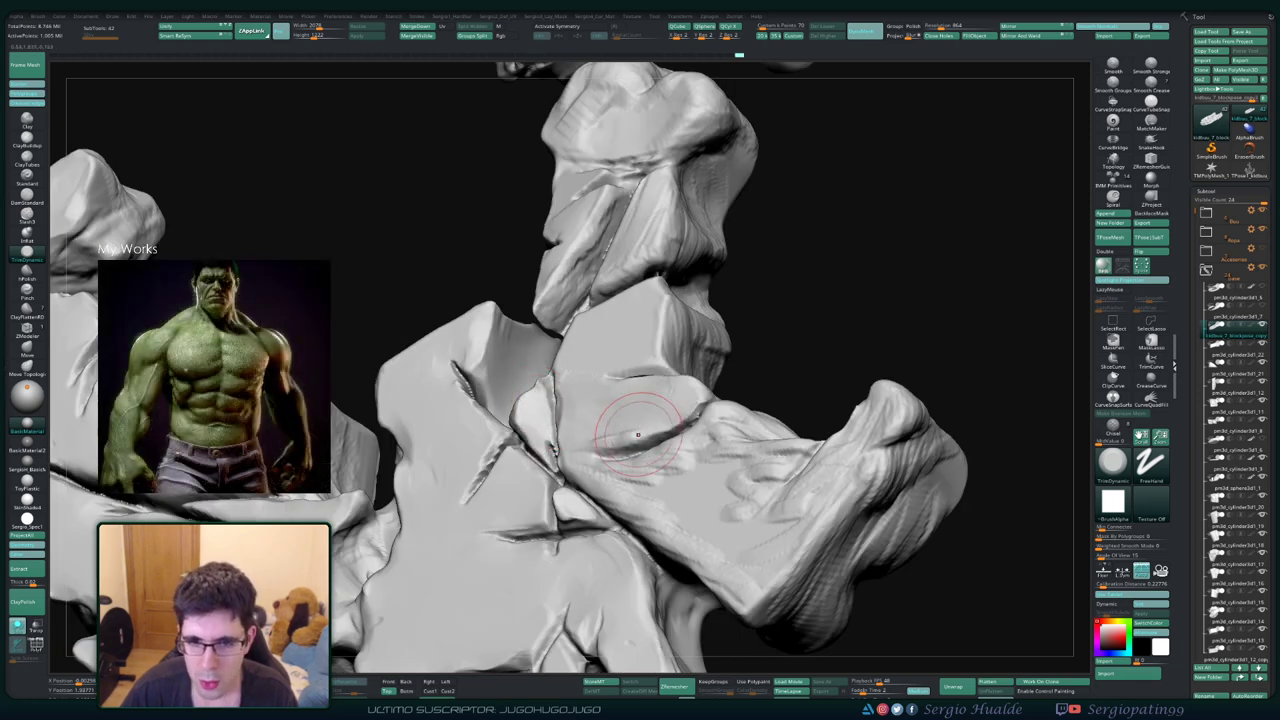
right_drag(629, 429, 590, 440)
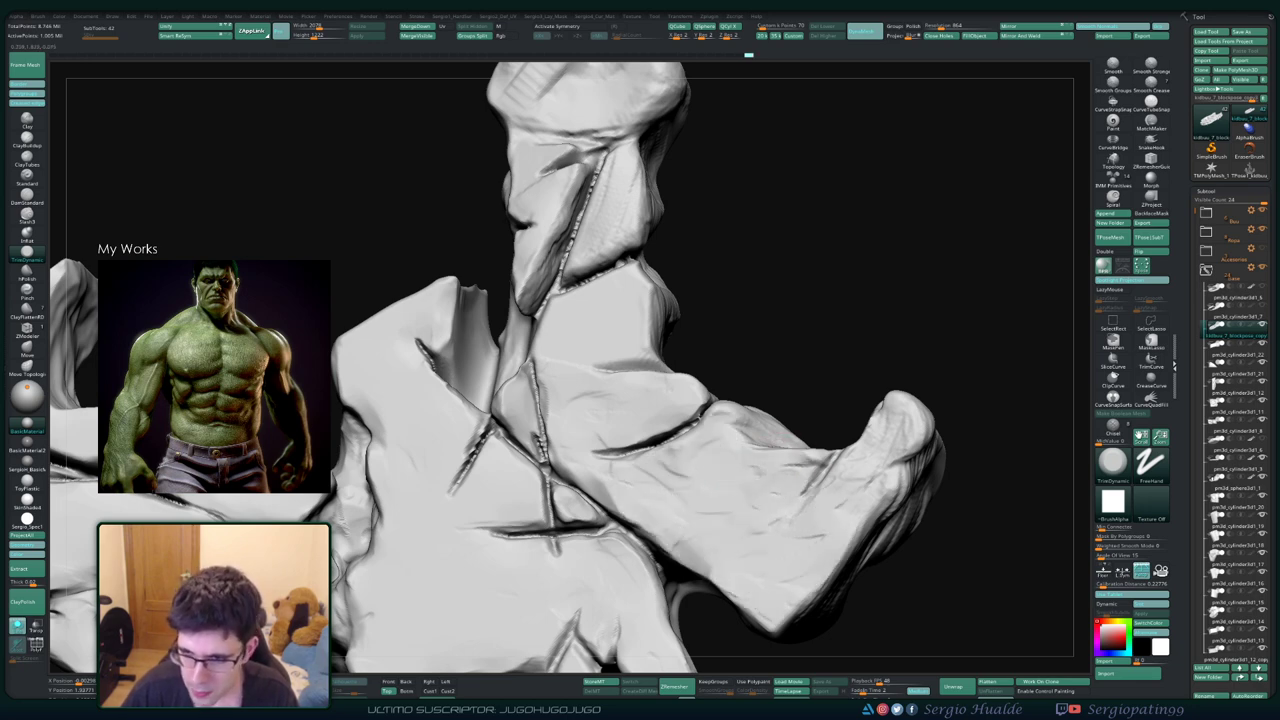
mouse_move(829, 420)
right_down()
mouse_move(737, 457)
mouse_move(726, 442)
right_up()
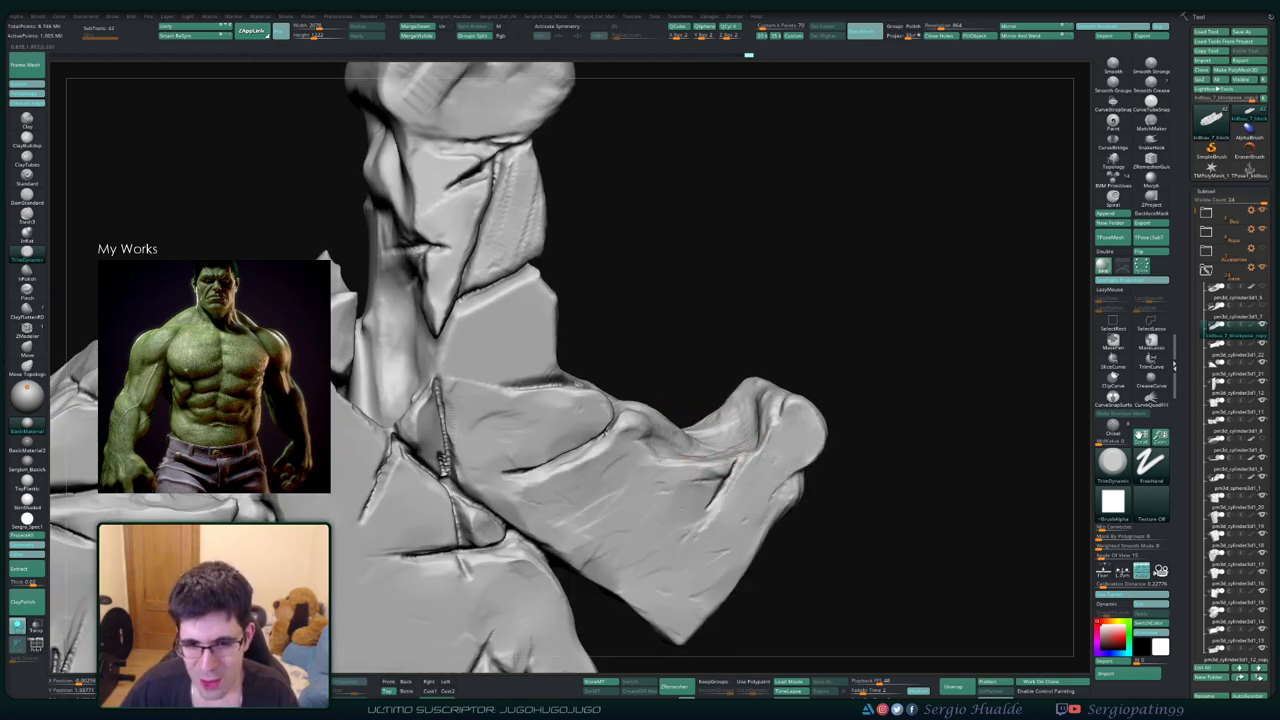
right_drag(653, 466, 740, 430)
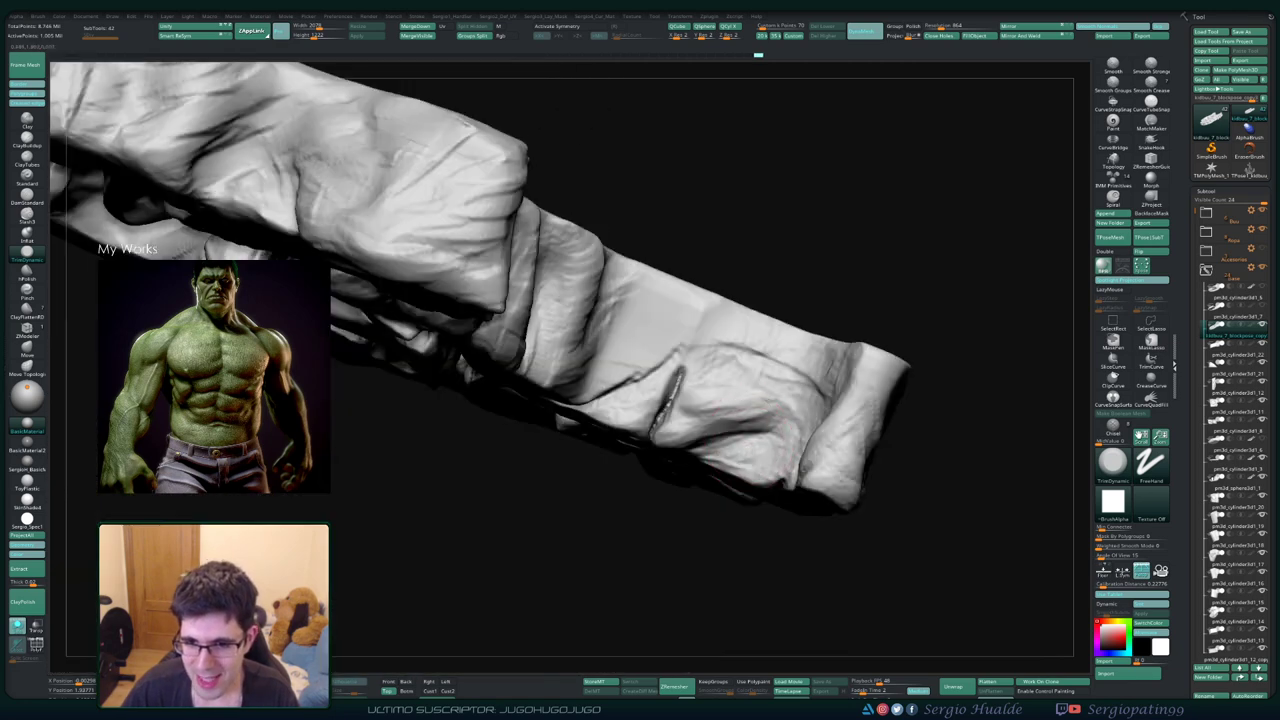
Smooth the long rock piece and the crease, then solo the rock pile
drag(728, 335, 805, 378)
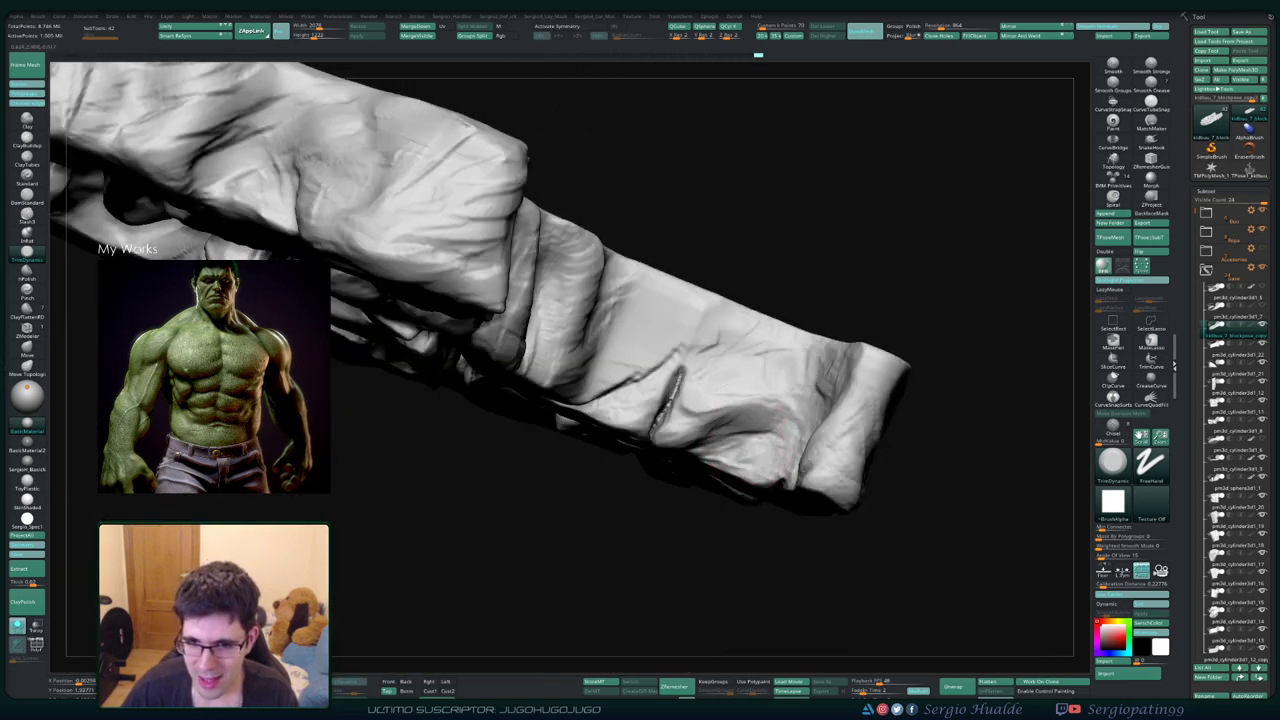
drag(600, 370, 668, 395)
right_drag(640, 448, 662, 408)
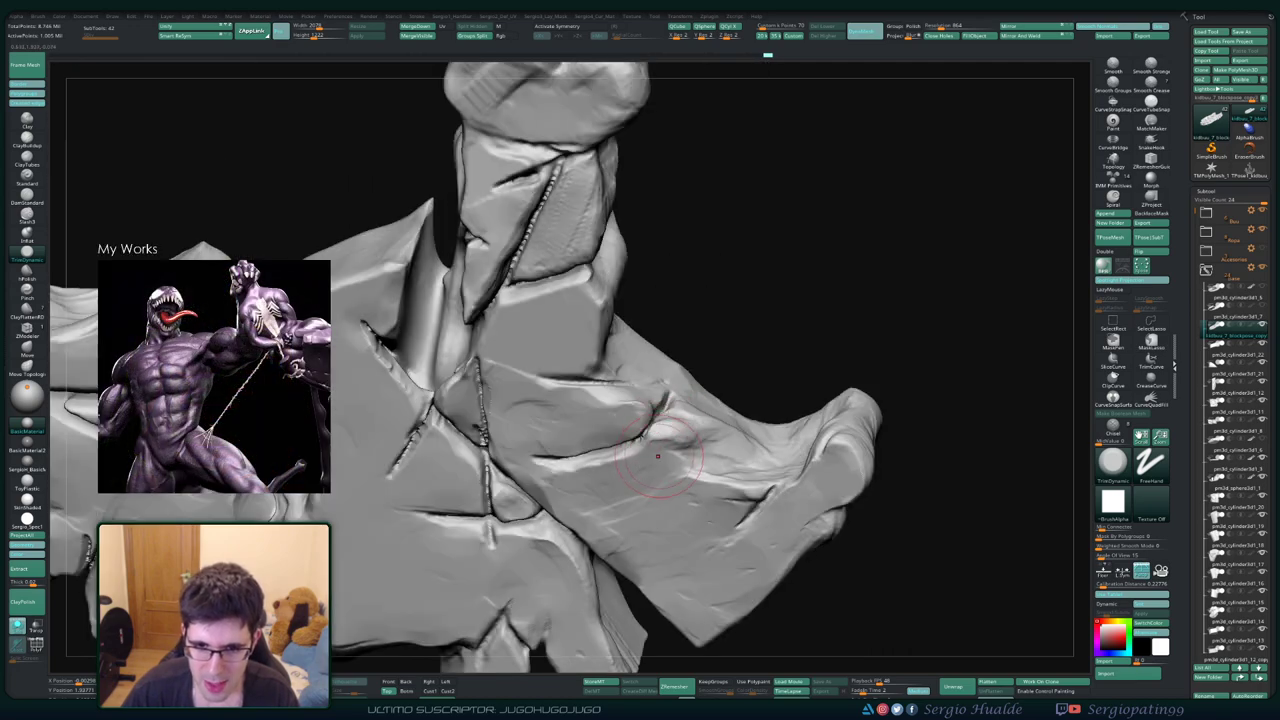
mouse_move(657, 456)
right_down()
mouse_move(657, 418)
mouse_move(640, 400)
right_up()
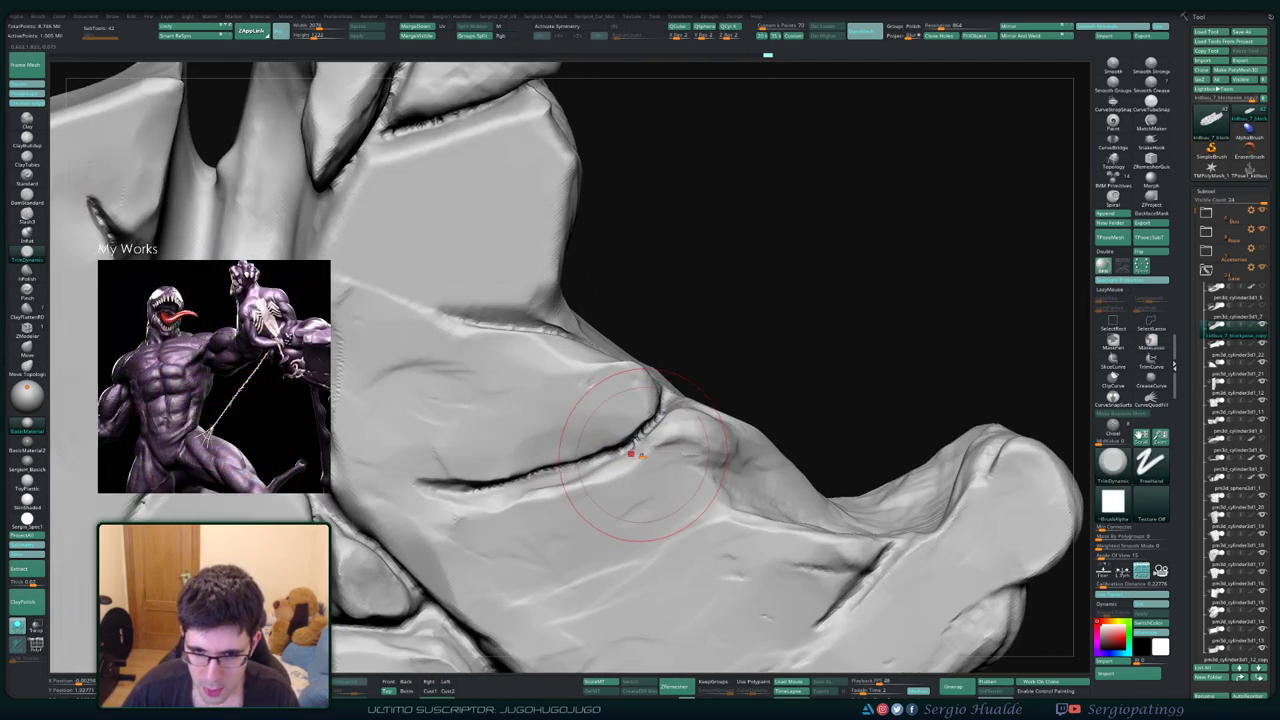
mouse_move(623, 449)
shift+mouse_down()
mouse_move(623, 480)
mouse_move(650, 440)
shift+mouse_up()
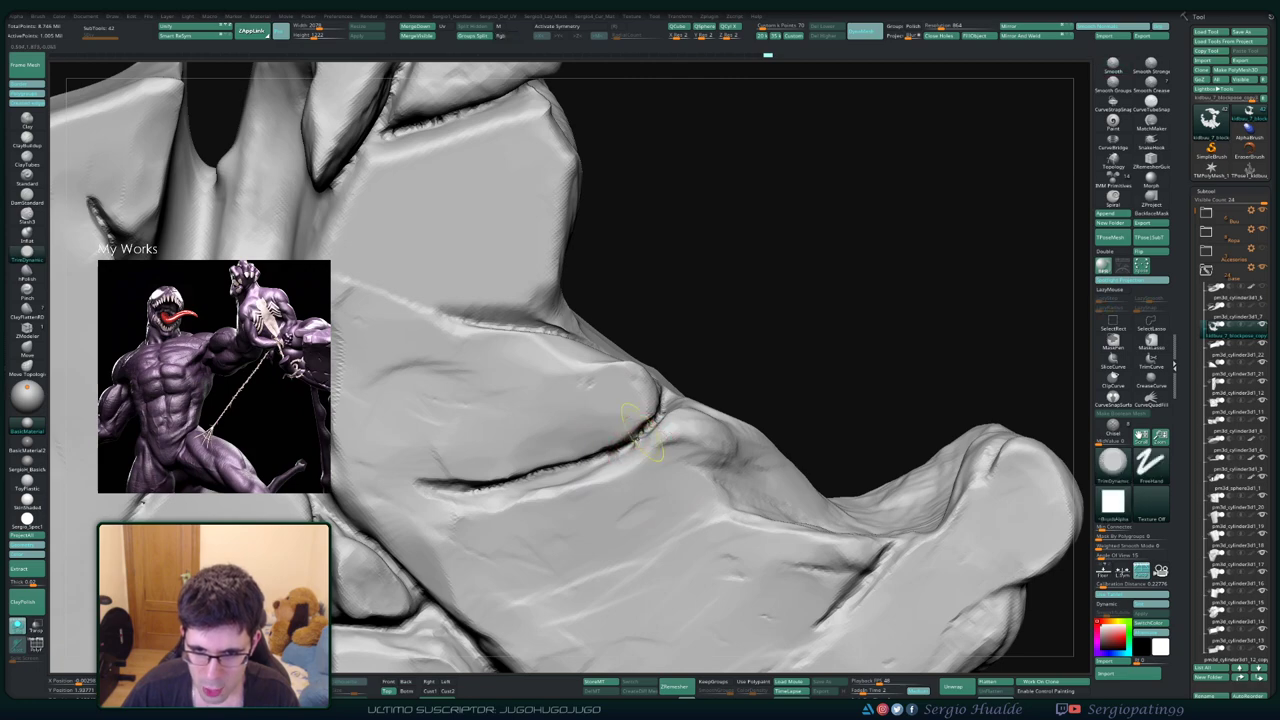
mouse_move(640, 450)
right_down()
mouse_move(560, 420)
mouse_move(560, 480)
right_up()
mouse_move(653, 495)
right_down()
mouse_move(608, 514)
mouse_move(597, 440)
mouse_move(560, 430)
right_up()
click(17, 626)
Carve a crease into the rock chunk's left end and more creases along its front face
key(f)
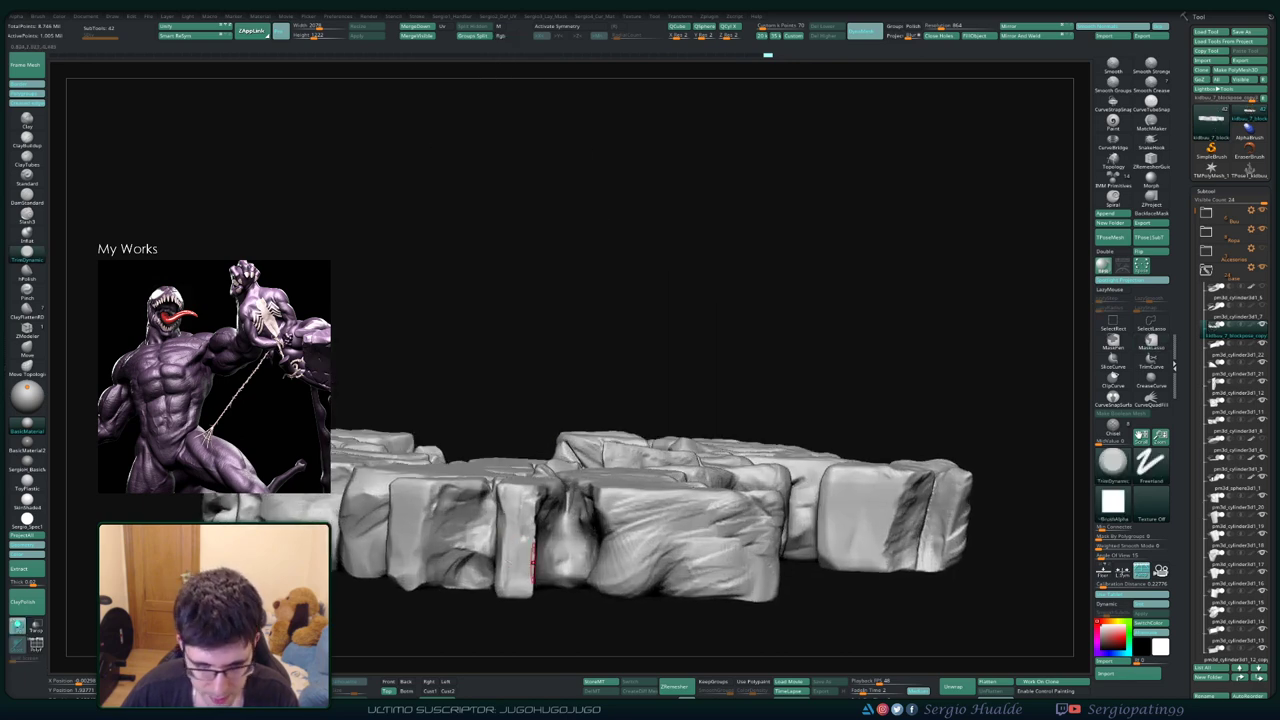
mouse_move(532, 558)
right_down()
mouse_move(505, 540)
mouse_move(460, 612)
mouse_move(460, 570)
mouse_move(485, 535)
right_up()
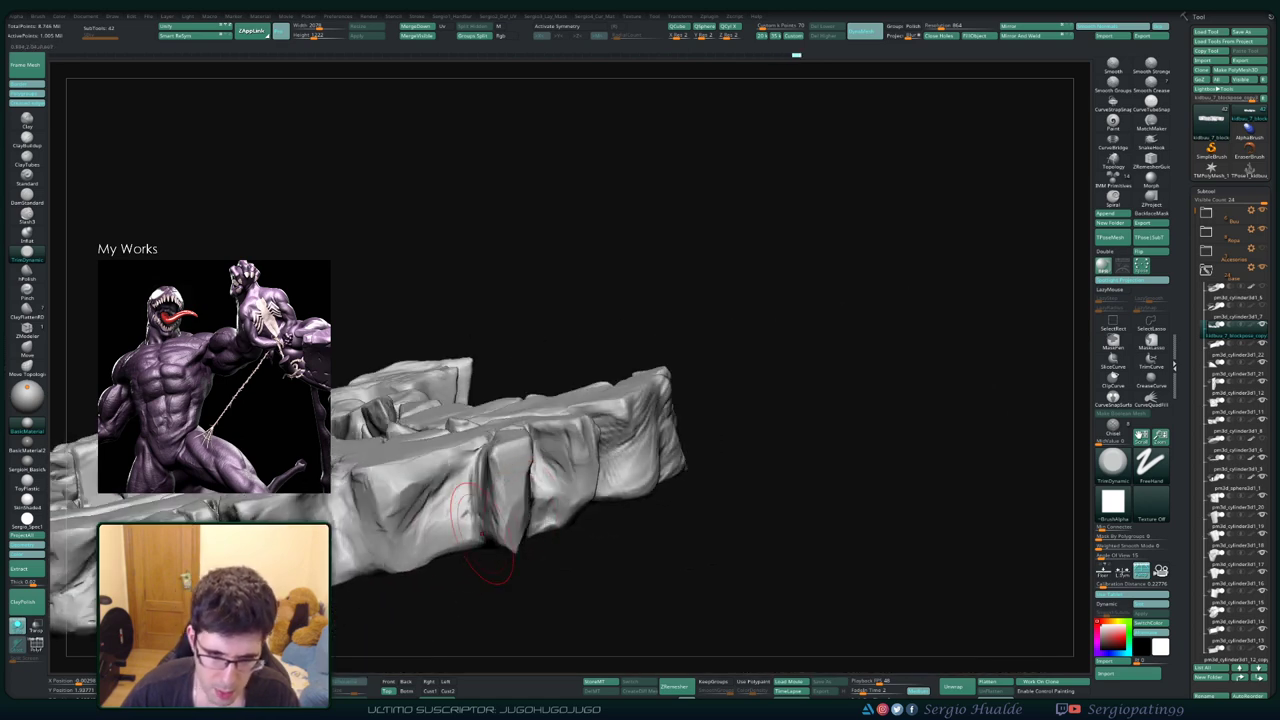
right_drag(425, 497, 530, 470)
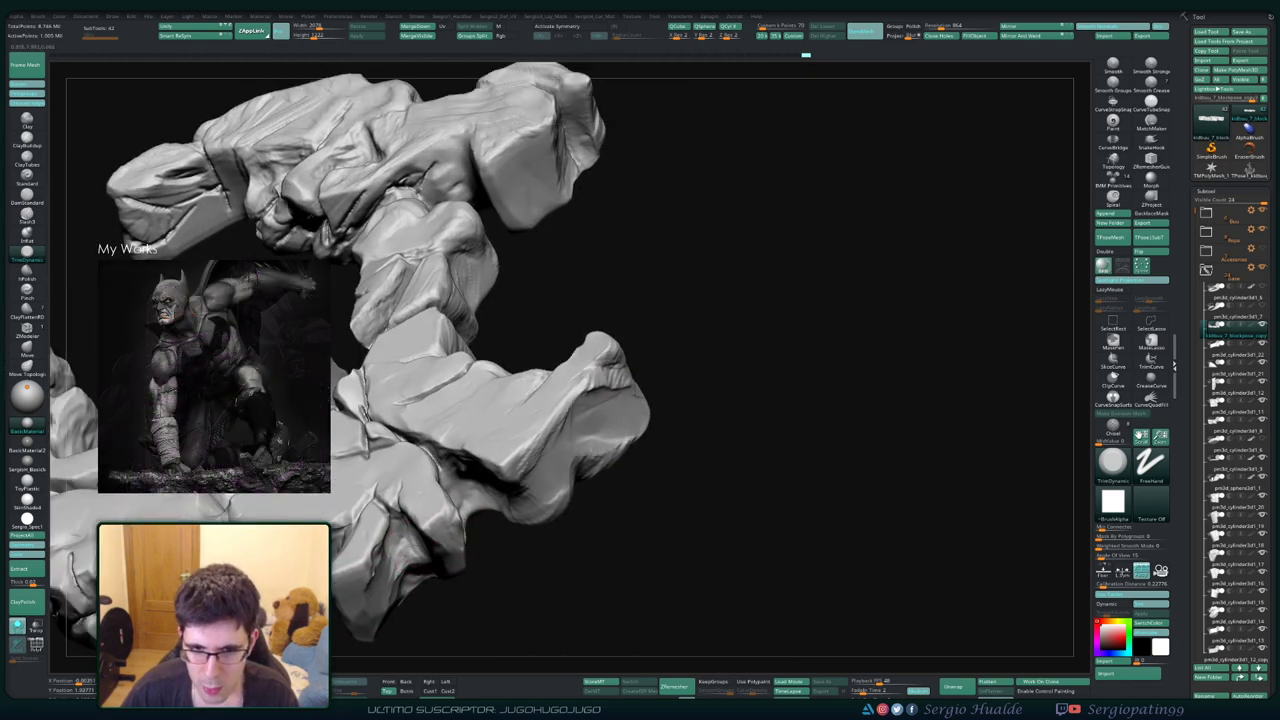
right_drag(603, 368, 628, 440)
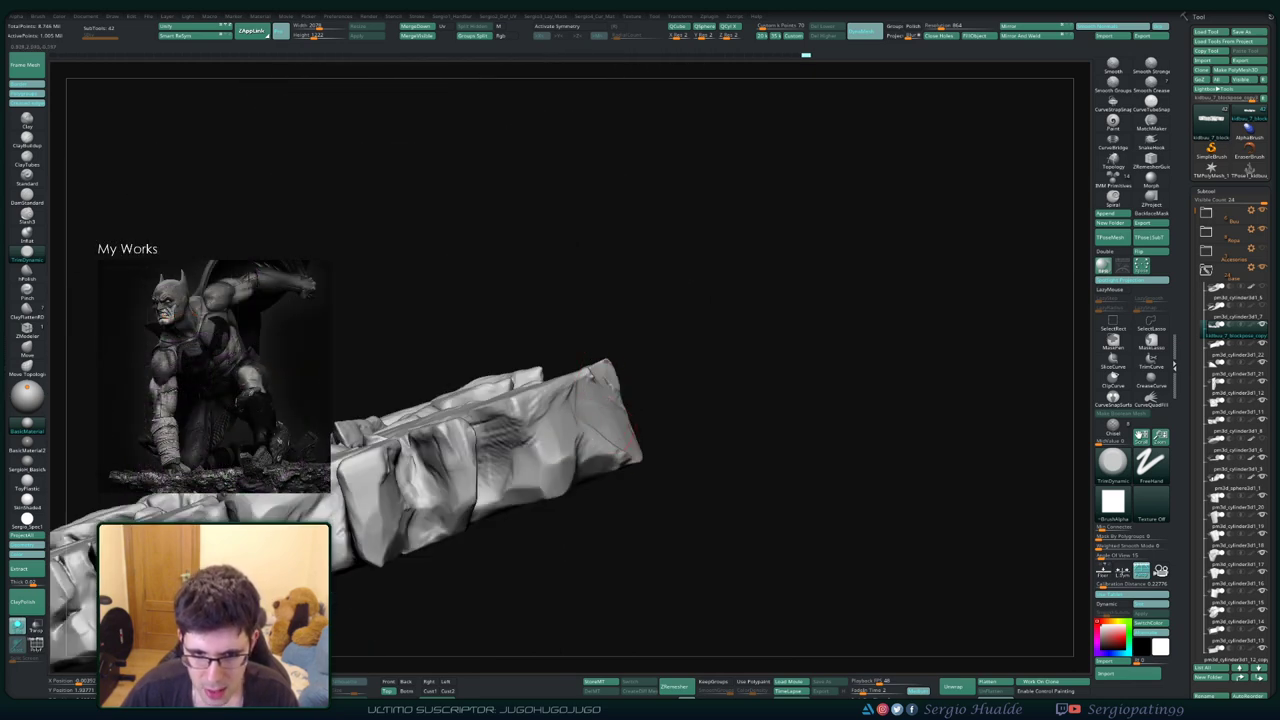
right_drag(505, 475, 475, 462)
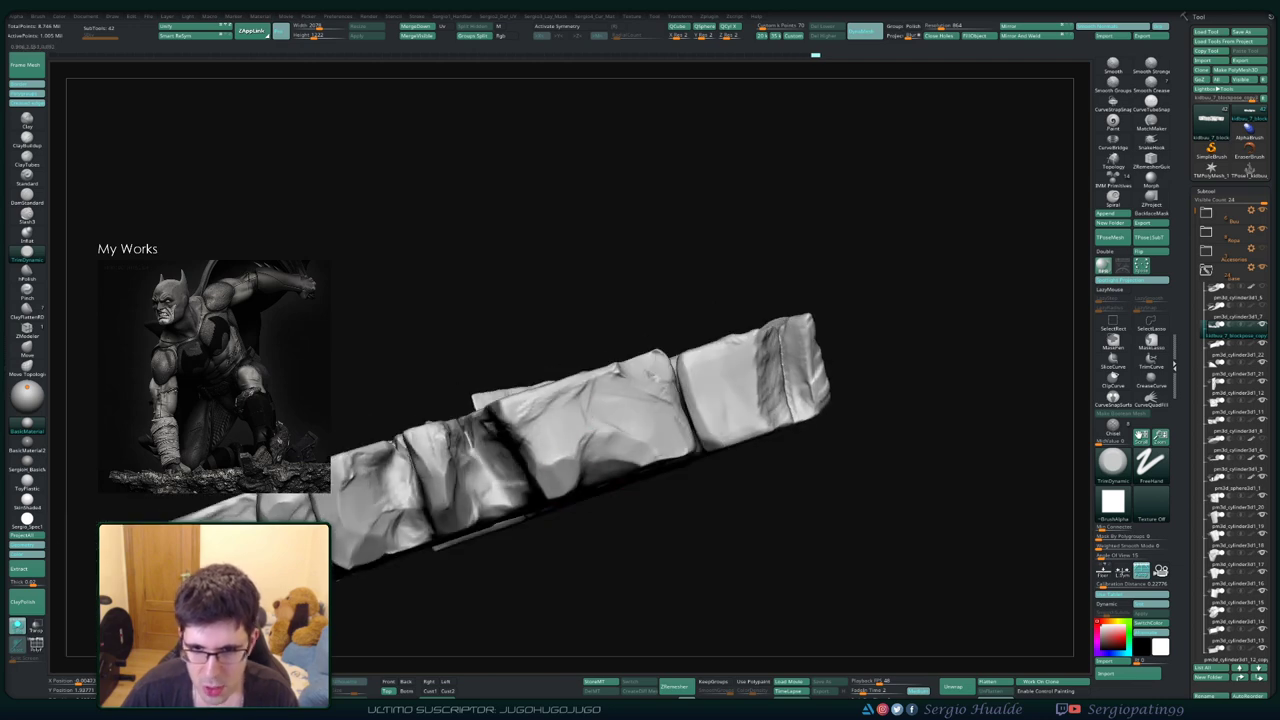
mouse_move(610, 452)
right_down()
mouse_move(557, 514)
mouse_move(540, 500)
mouse_move(585, 430)
mouse_move(600, 462)
right_up()
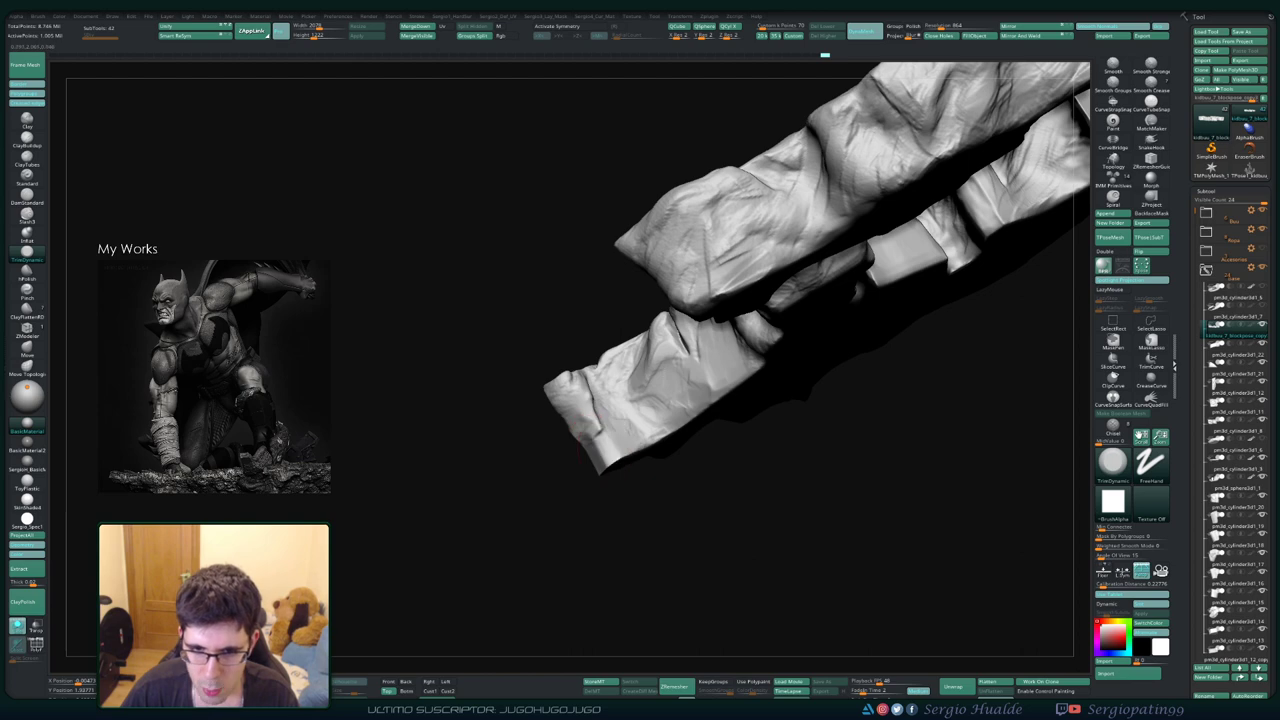
drag(577, 452, 592, 395)
mouse_move(700, 385)
right_down()
mouse_move(716, 380)
mouse_move(700, 345)
mouse_move(735, 360)
mouse_move(698, 376)
right_up()
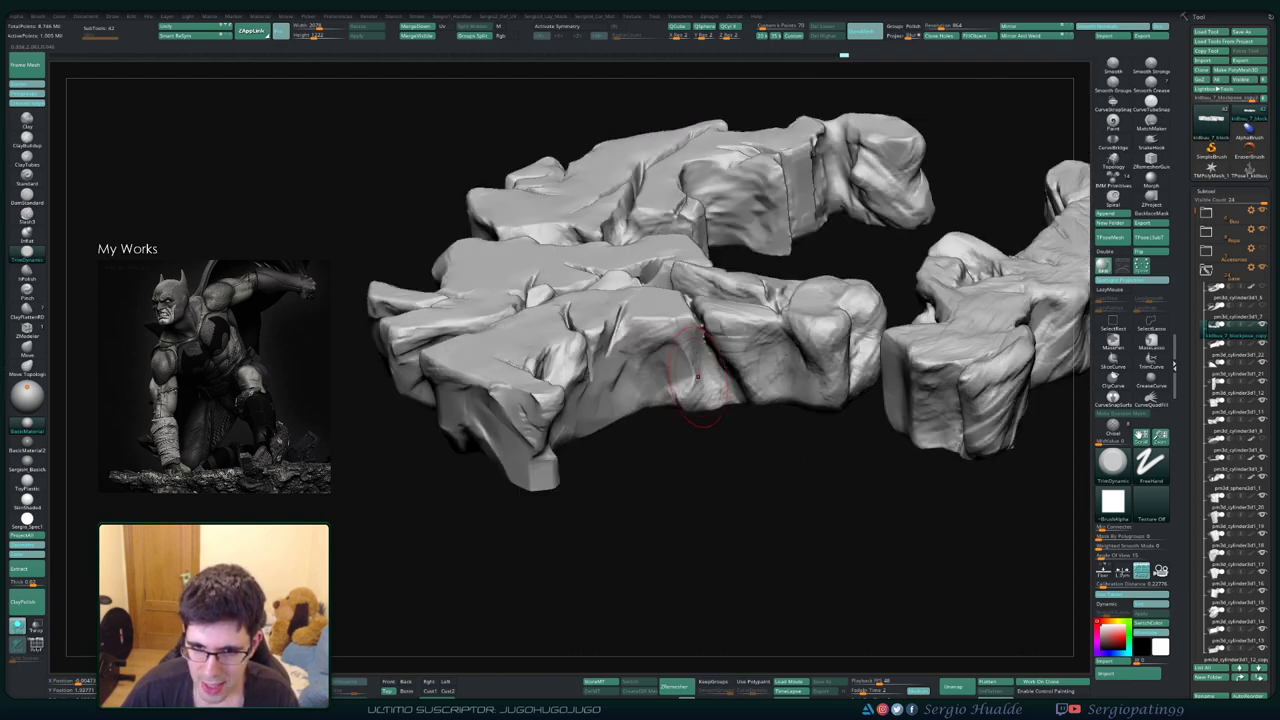
mouse_move(708, 370)
mouse_down()
mouse_move(770, 362)
mouse_move(808, 378)
mouse_move(862, 360)
mouse_move(840, 390)
mouse_up()
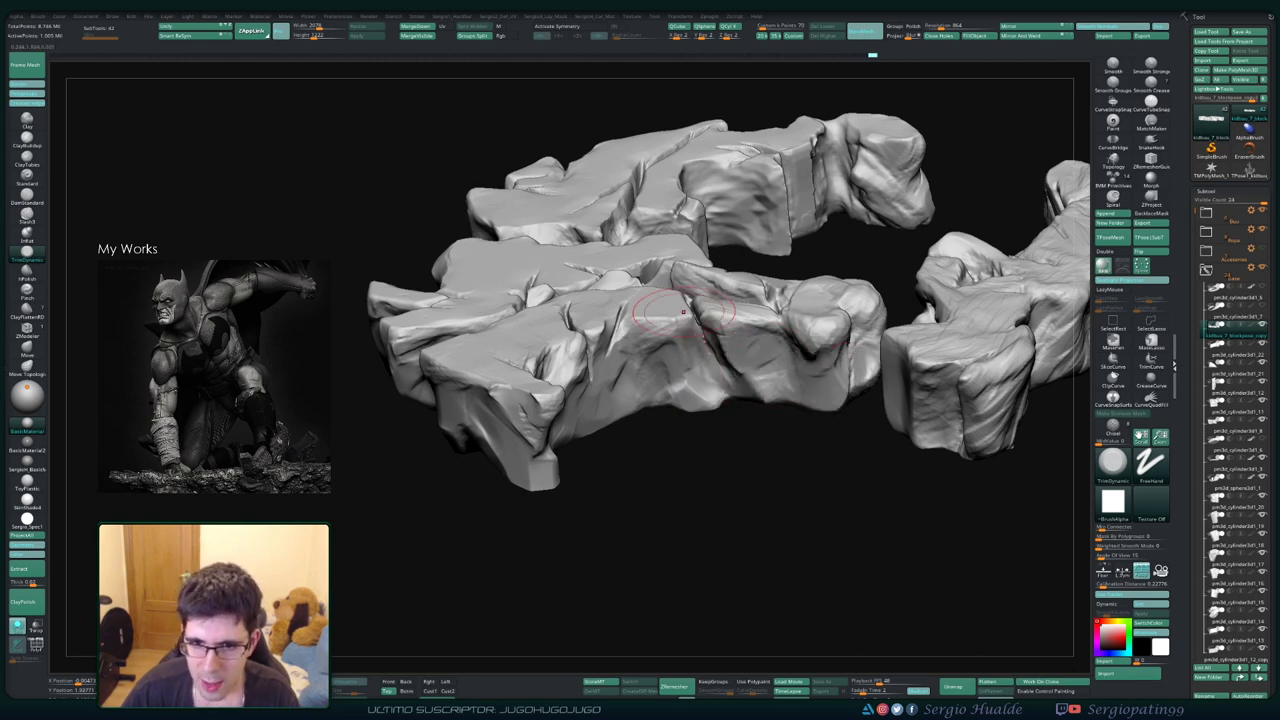
right_drag(705, 330, 707, 417)
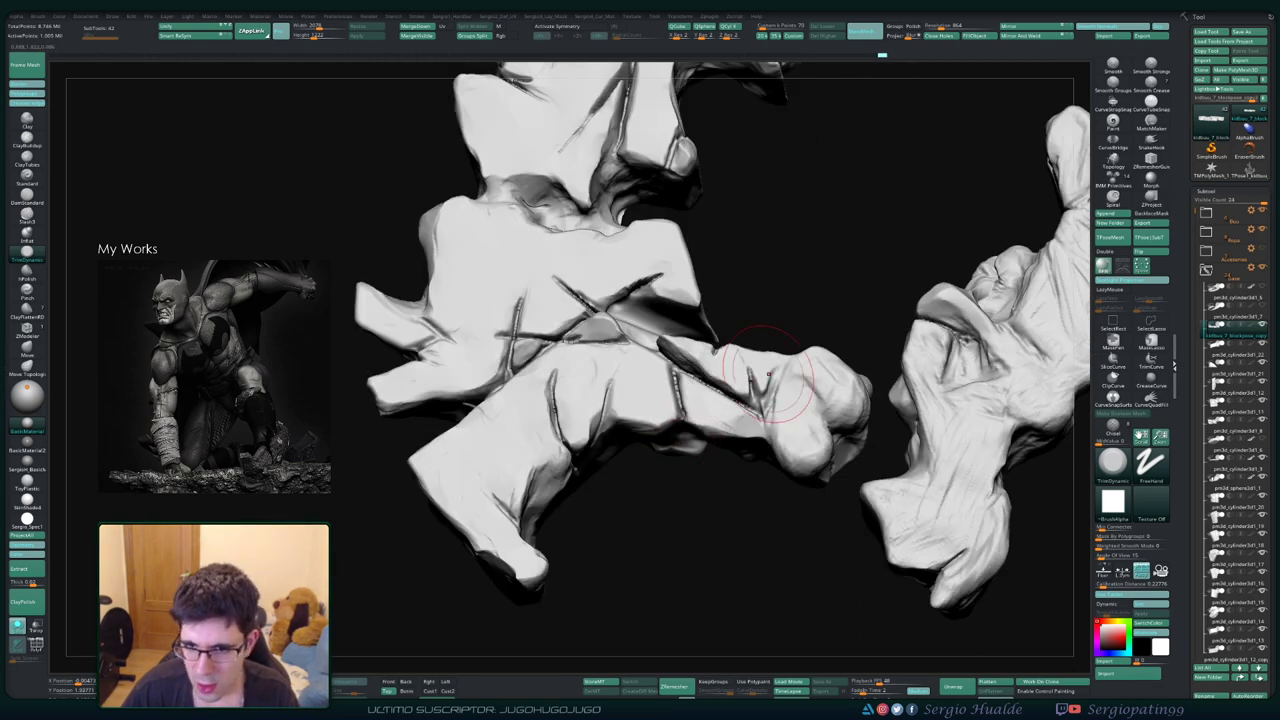
Smooth the bumpy surface of the finger-like rock piece
right_drag(830, 405, 850, 390)
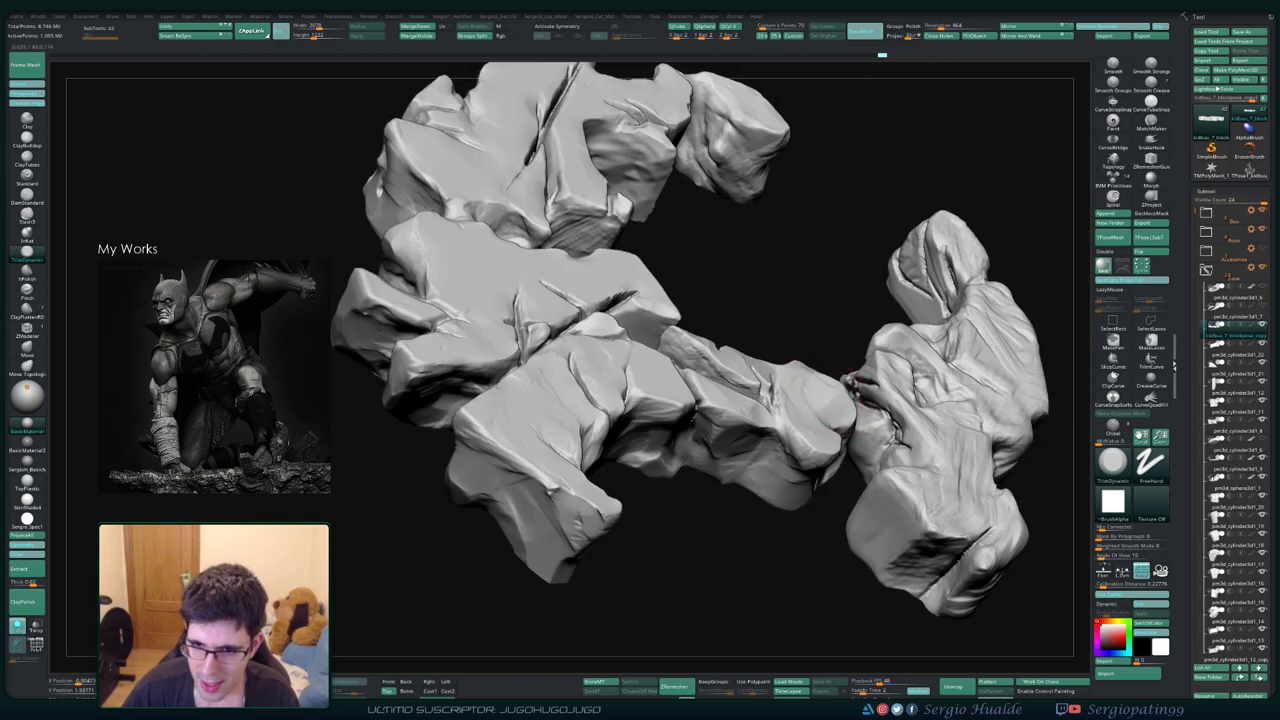
mouse_move(630, 380)
right_down()
mouse_move(571, 366)
mouse_move(537, 423)
right_up()
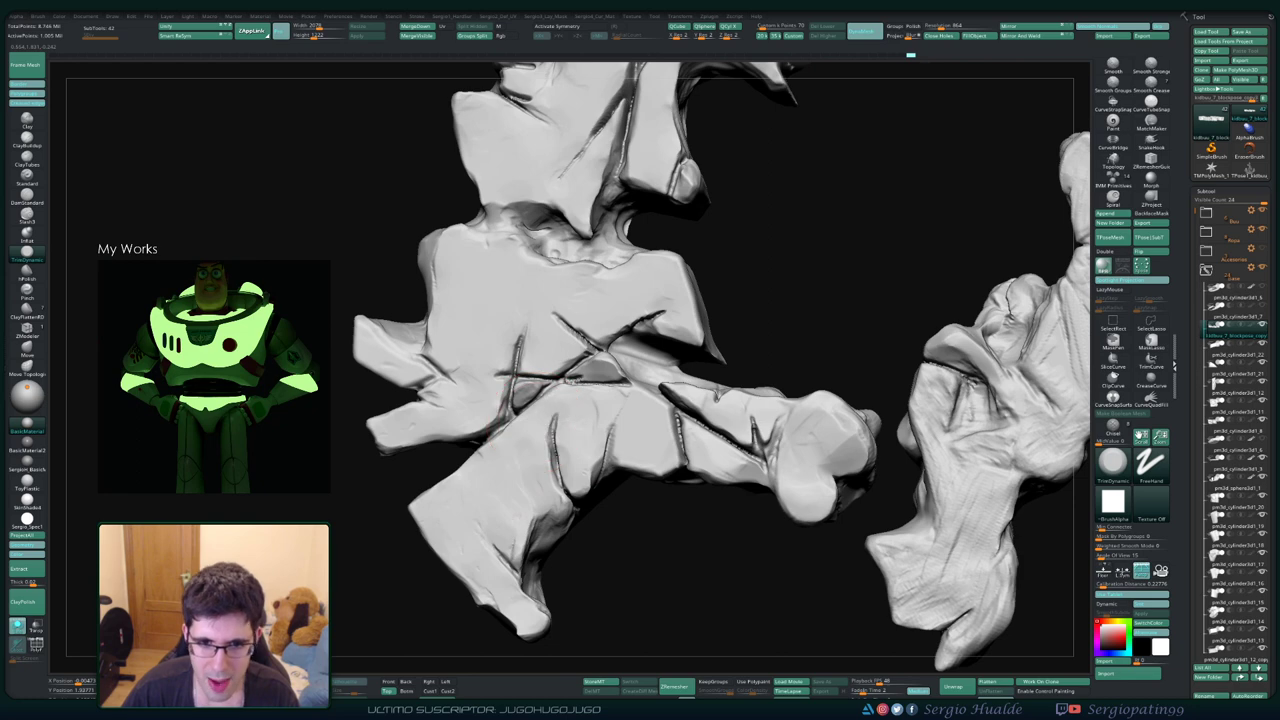
alt+right_drag(760, 365, 505, 340)
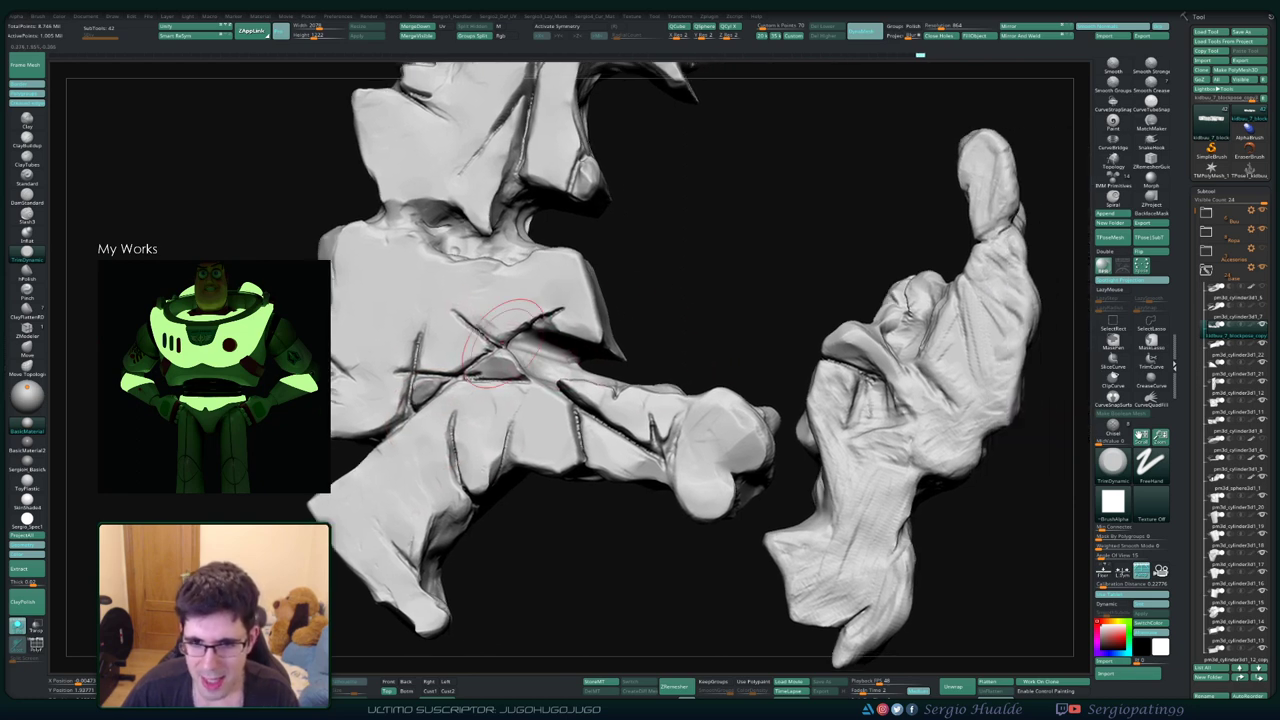
mouse_move(640, 392)
right_down()
mouse_move(682, 385)
mouse_move(708, 440)
right_up()
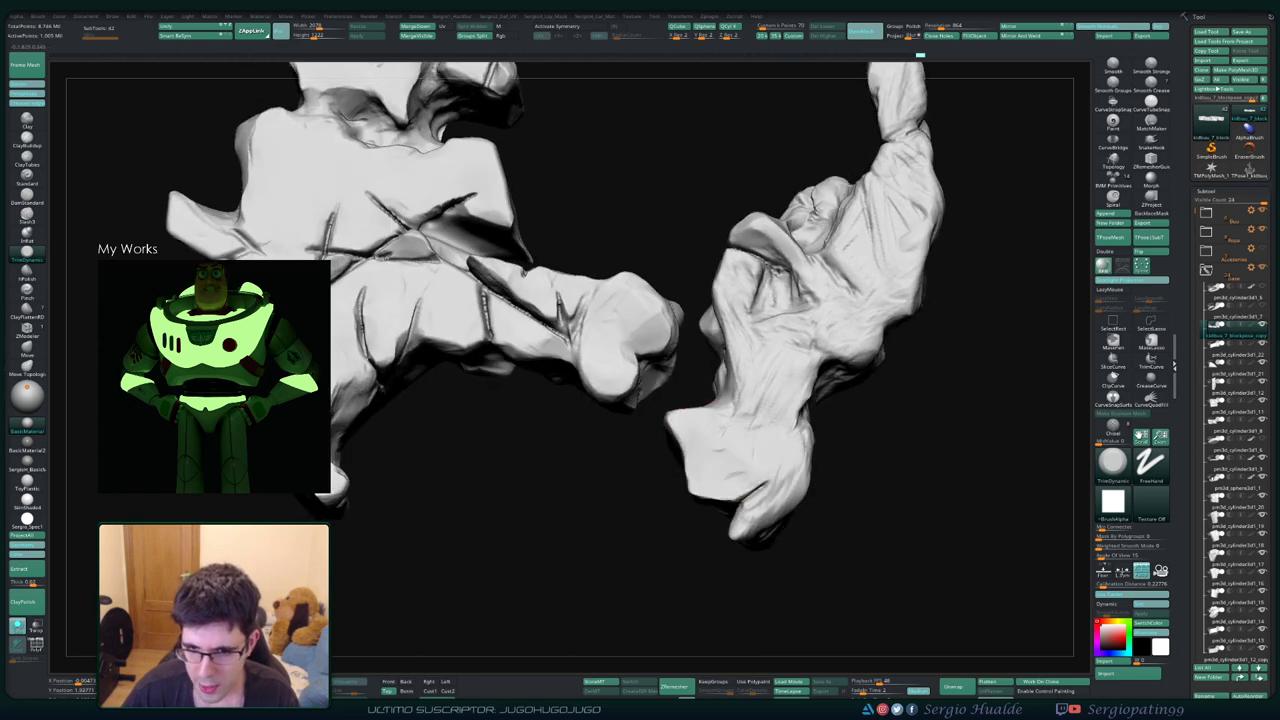
mouse_move(790, 460)
right_down()
mouse_move(760, 420)
mouse_move(690, 432)
right_up()
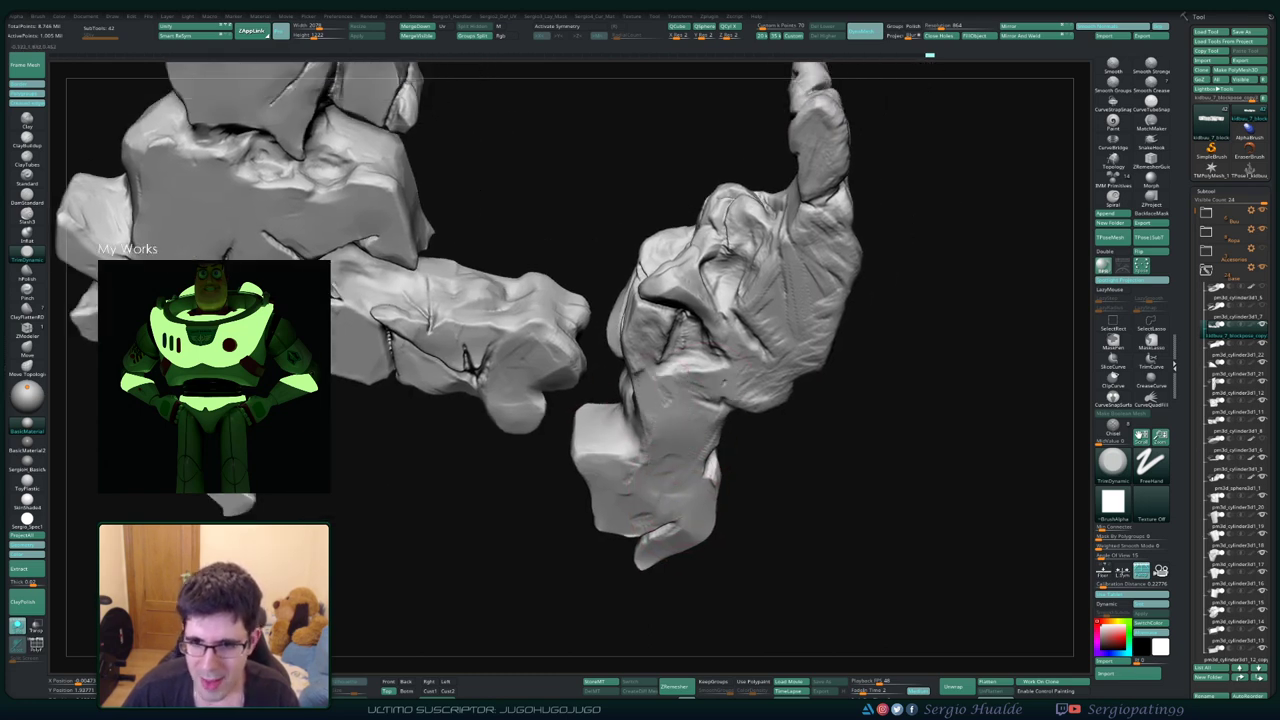
right_drag(705, 364, 710, 430)
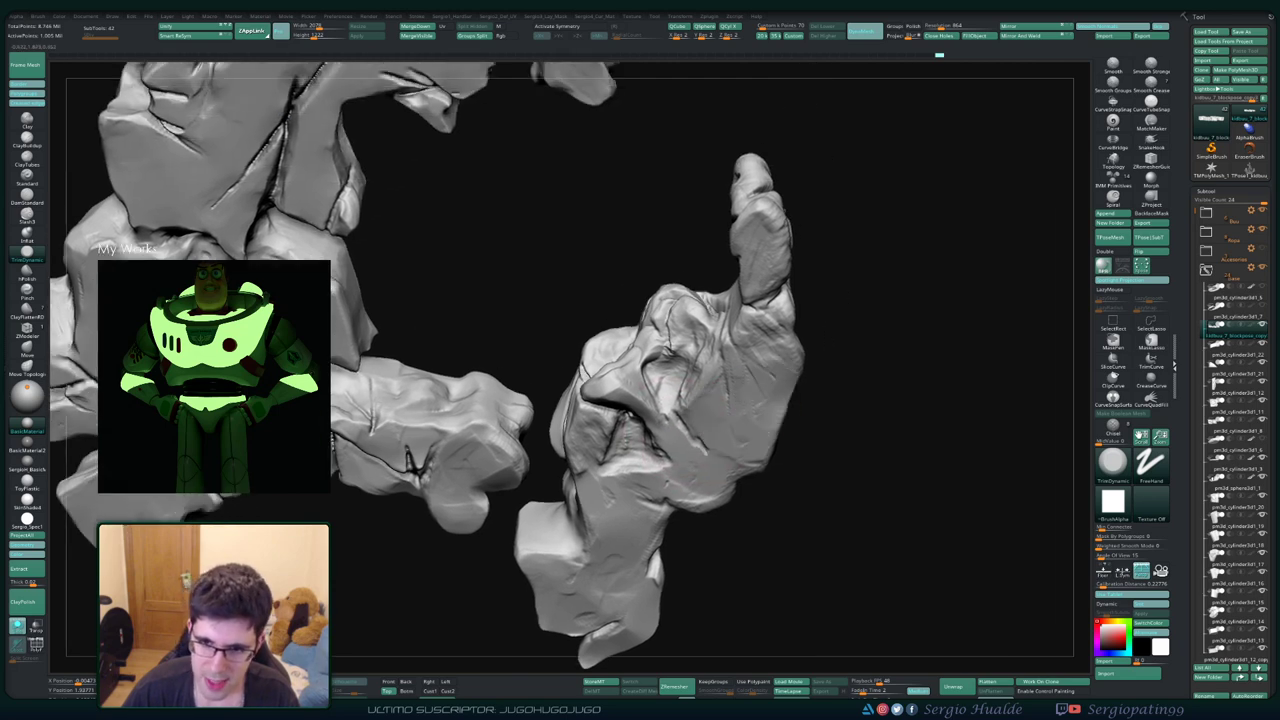
right_drag(755, 276, 775, 314)
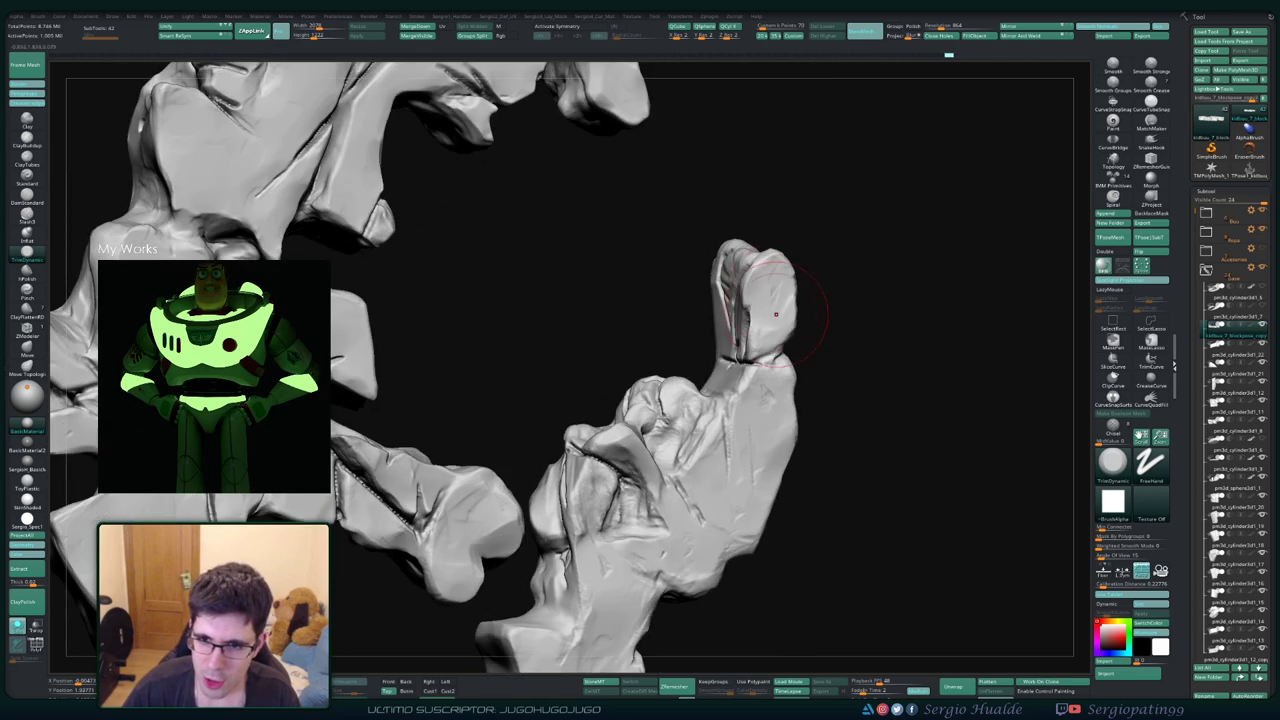
mouse_move(689, 405)
shift+mouse_down()
mouse_move(645, 415)
mouse_move(630, 480)
mouse_move(600, 495)
shift+mouse_up()
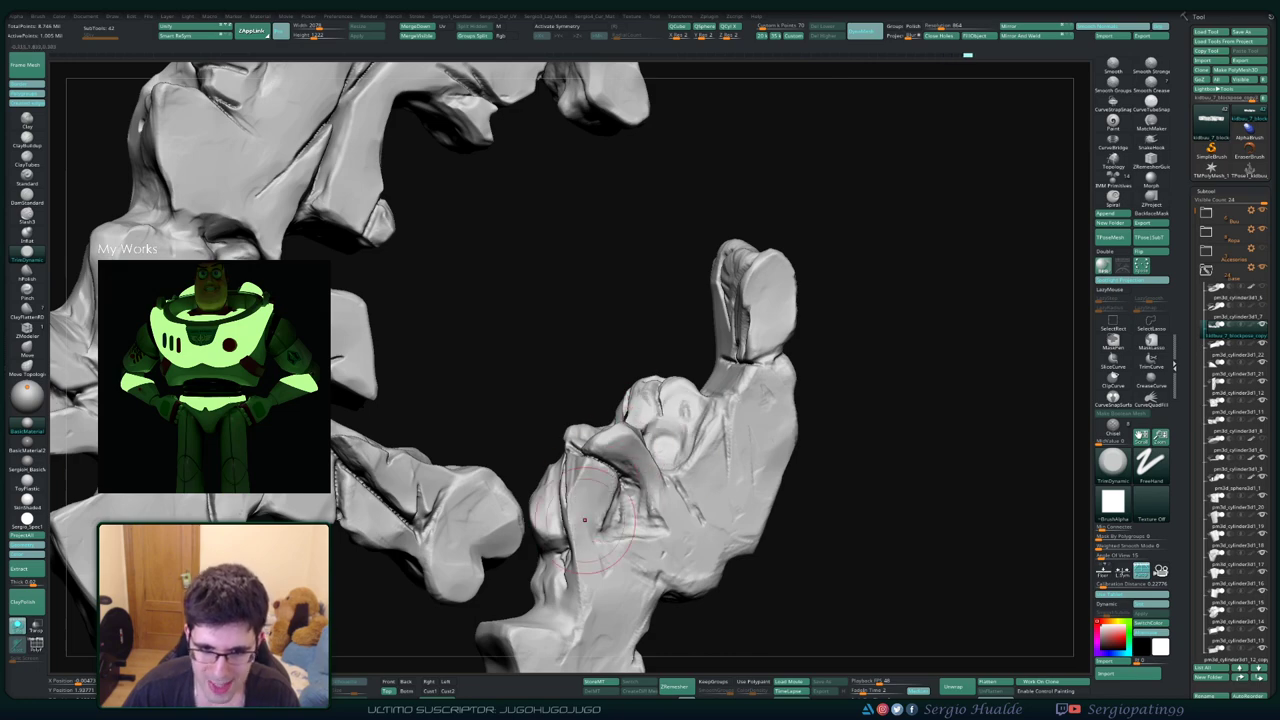
Reshape the rock's surface and left edge, then crease the upper left of the long arm-like piece
mouse_move(584, 519)
right_down()
mouse_move(642, 463)
mouse_move(571, 471)
right_up()
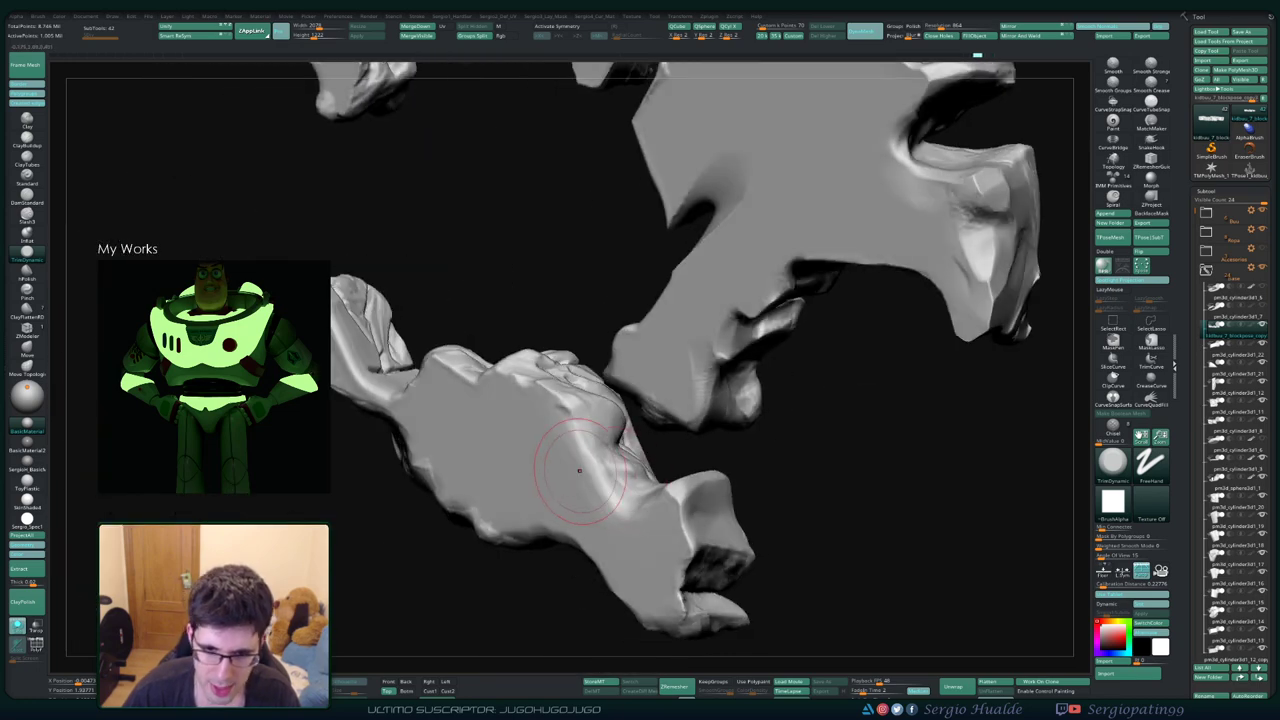
mouse_move(521, 403)
right_down()
mouse_move(515, 378)
mouse_move(505, 410)
mouse_move(520, 440)
mouse_move(478, 390)
right_up()
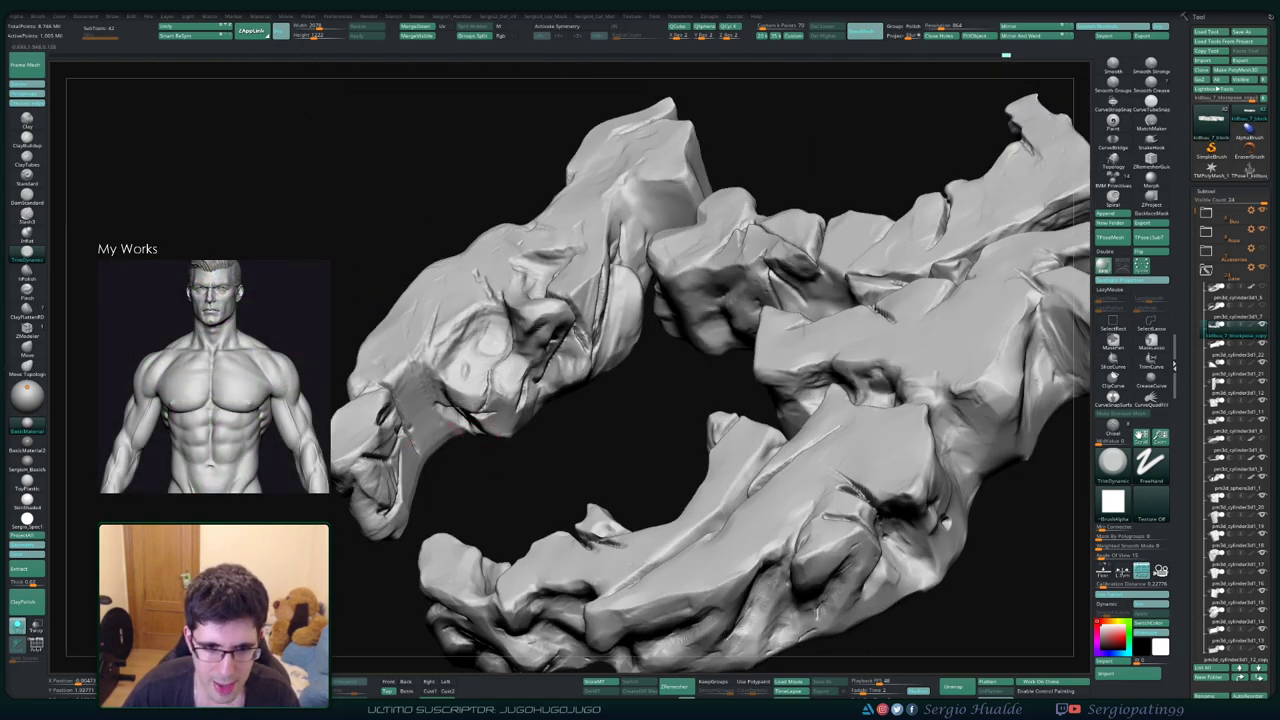
drag(518, 390, 463, 422)
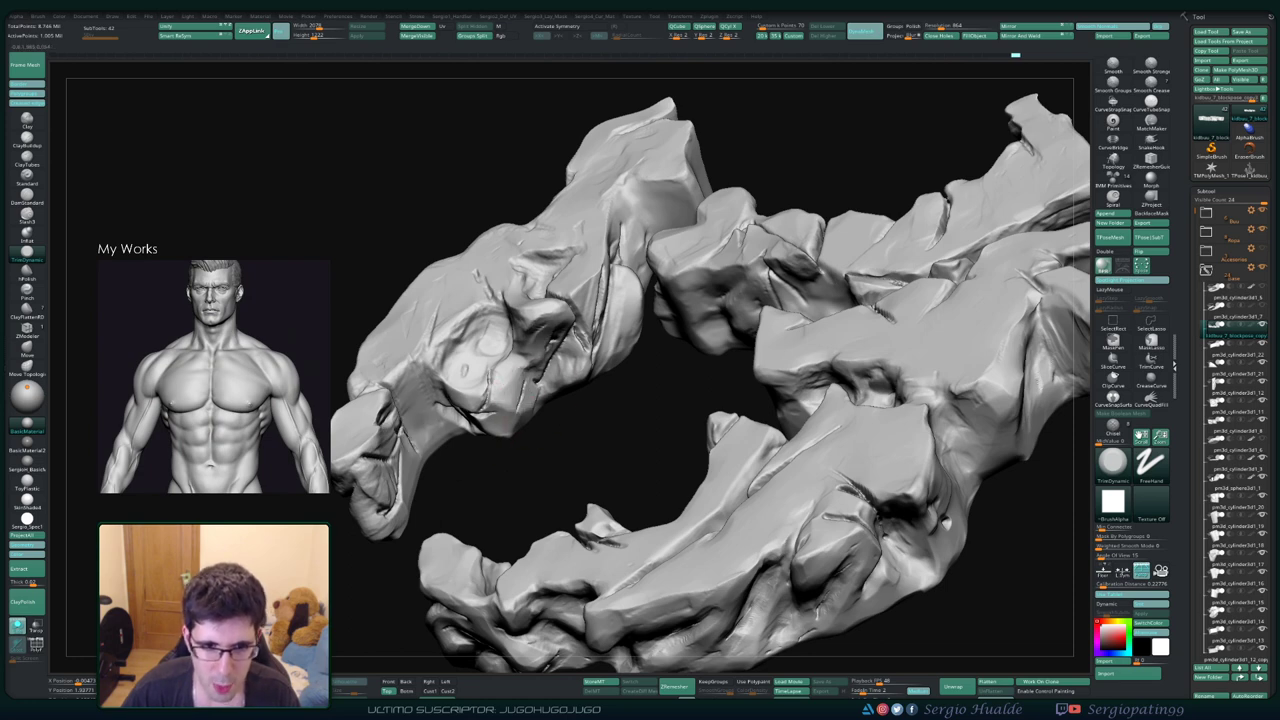
mouse_move(393, 470)
mouse_down()
mouse_move(363, 493)
mouse_move(380, 520)
mouse_up()
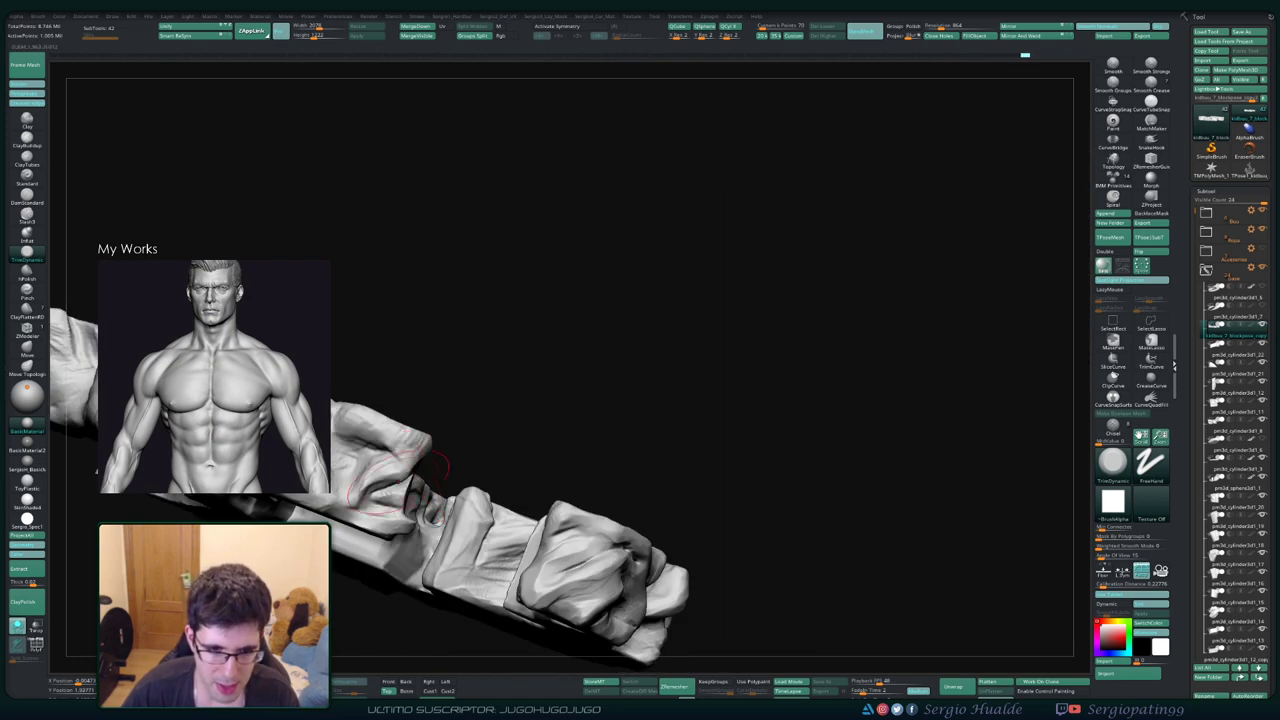
right_drag(360, 477, 440, 401)
drag(440, 401, 337, 402)
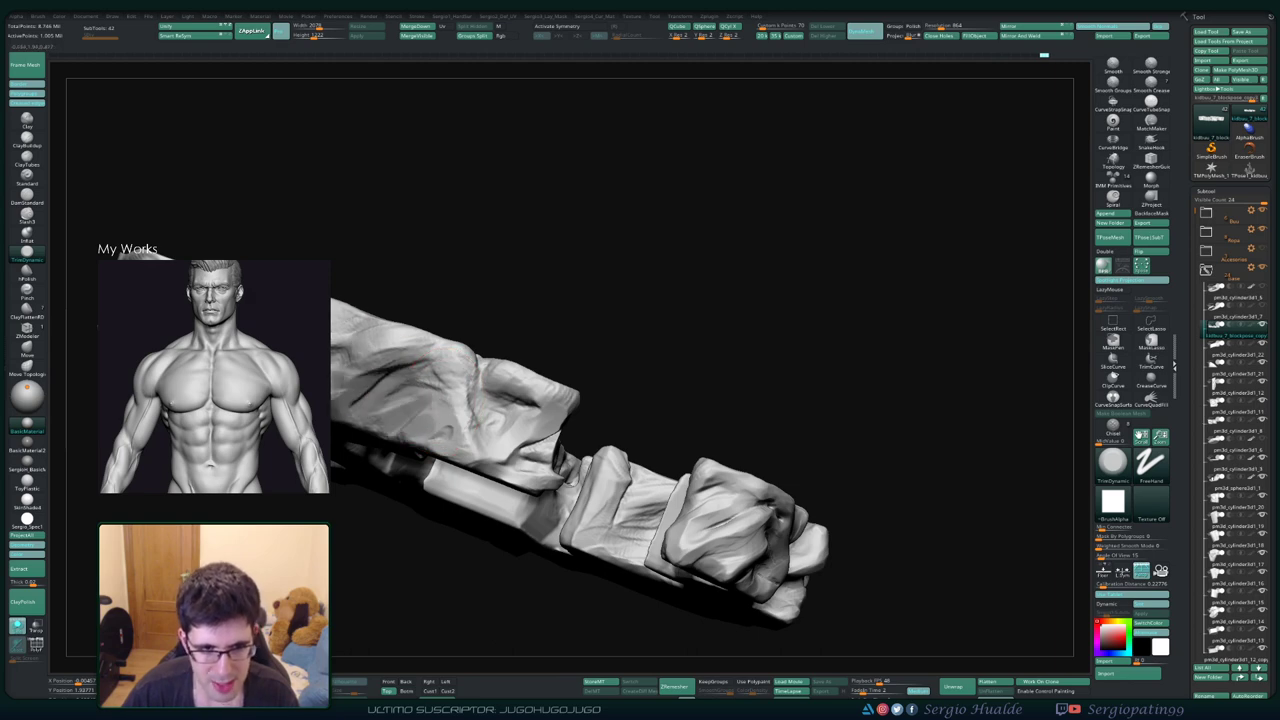
Bring the full rock ring back and solo a single rock piece to work on
ctrl+shift+click(478, 412)
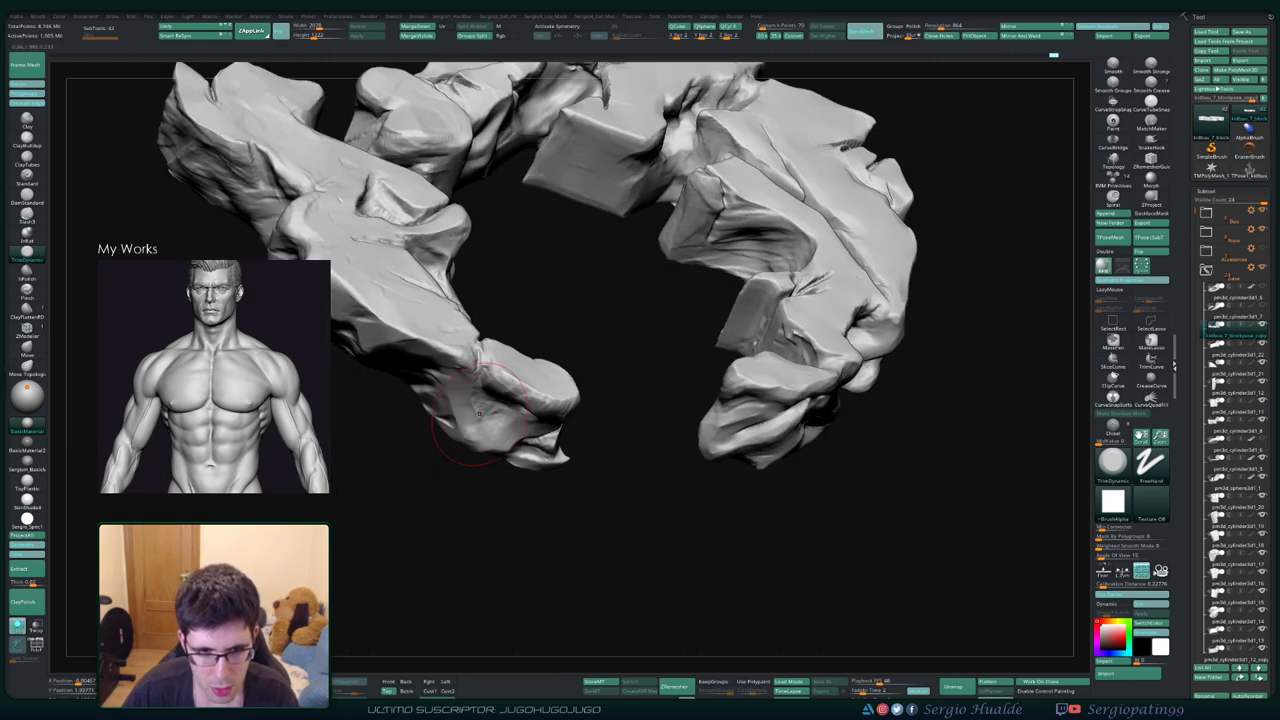
mouse_move(478, 412)
right_down()
mouse_move(600, 420)
mouse_move(365, 480)
mouse_move(340, 460)
mouse_move(450, 380)
mouse_move(400, 400)
mouse_move(355, 390)
mouse_move(400, 420)
mouse_move(505, 350)
right_up()
ctrl+shift+click(540, 400)
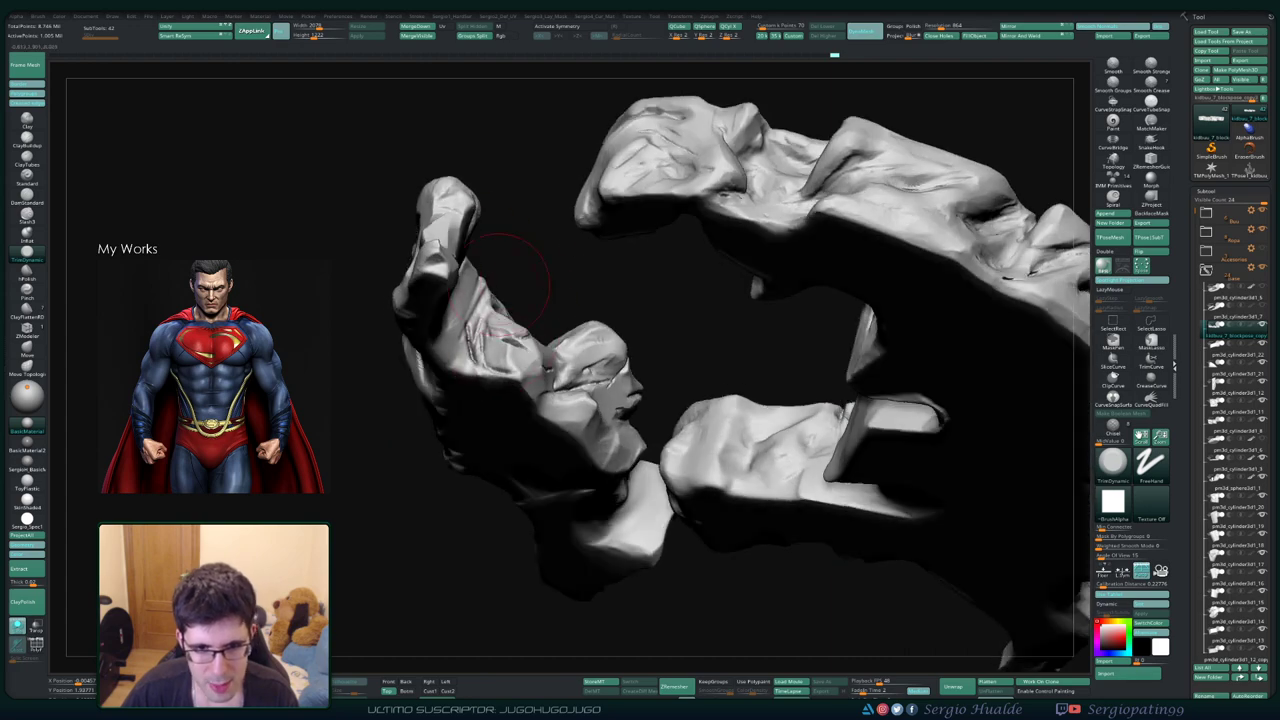
mouse_move(504, 280)
right_down()
mouse_move(497, 382)
mouse_move(460, 460)
mouse_move(505, 490)
mouse_move(540, 358)
mouse_move(565, 385)
mouse_move(550, 380)
right_up()
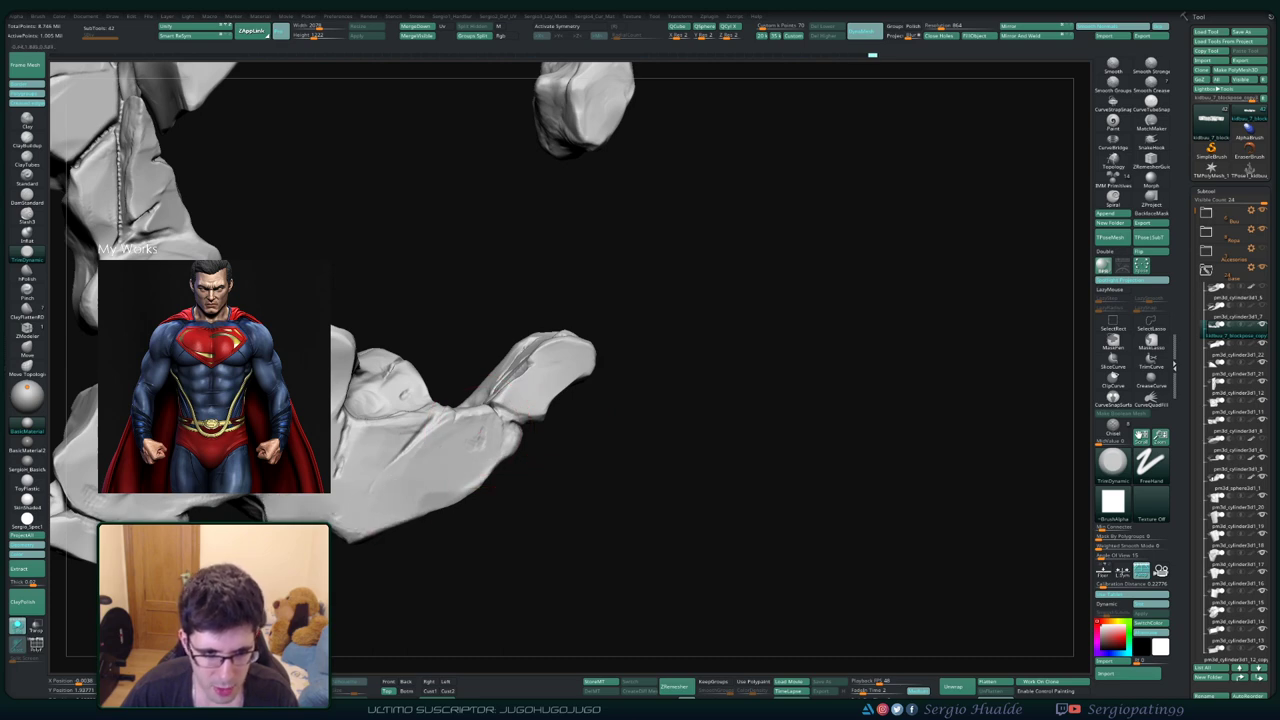
mouse_move(510, 430)
right_down()
mouse_move(448, 452)
mouse_move(570, 412)
right_up()
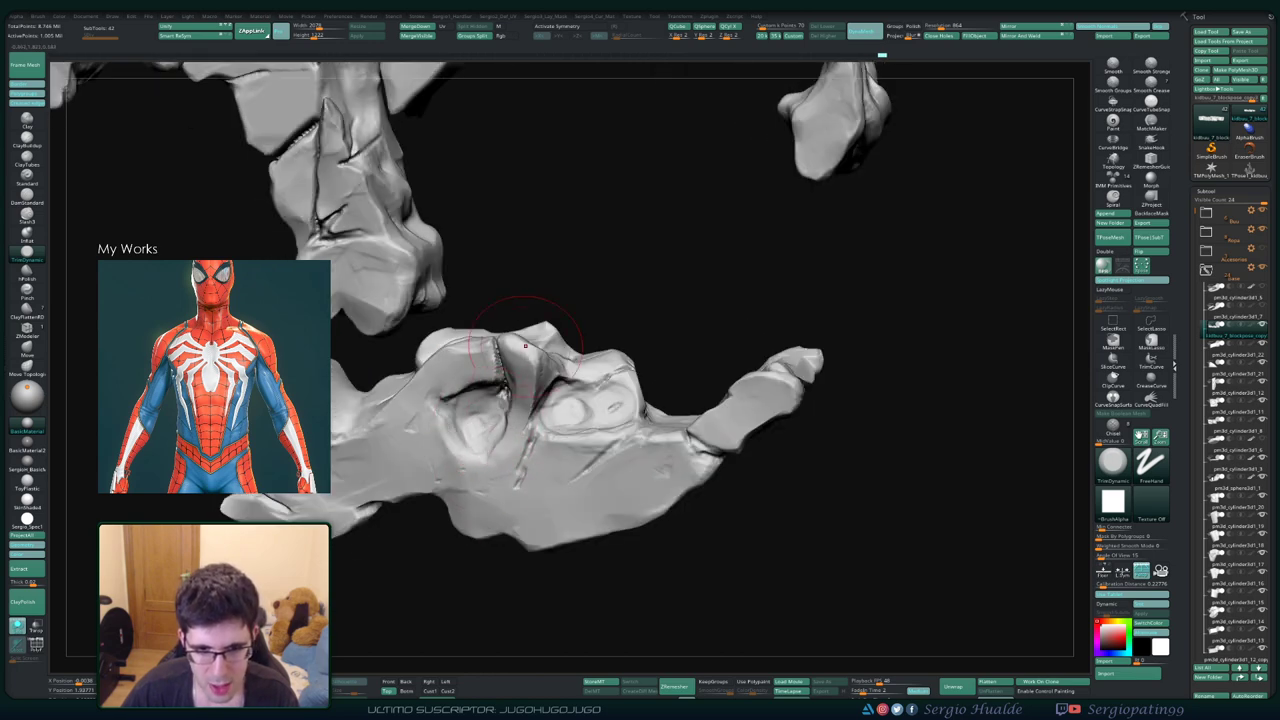
Carve a dent and crease into the long rock strip with TrimDynamic
right_drag(524, 345, 490, 438)
key(b)
key(m)
key(v)
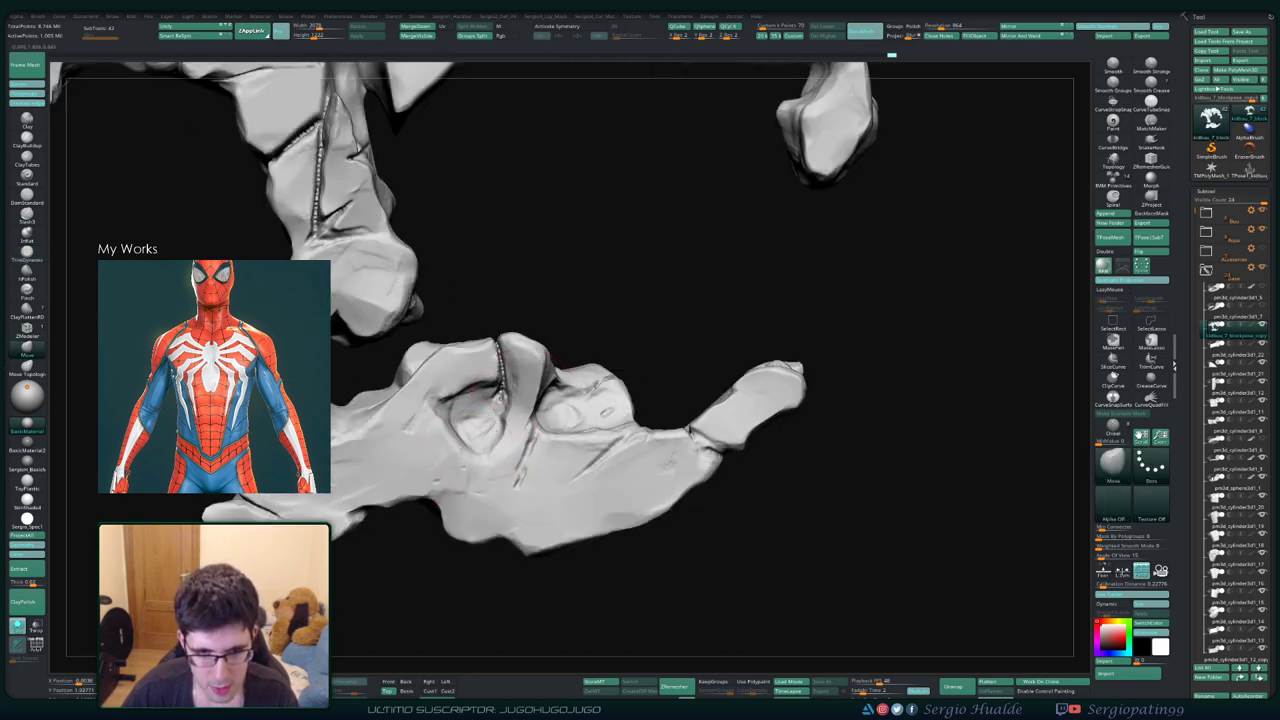
right_drag(520, 482, 575, 420)
key(b)
key(t)
key(d)
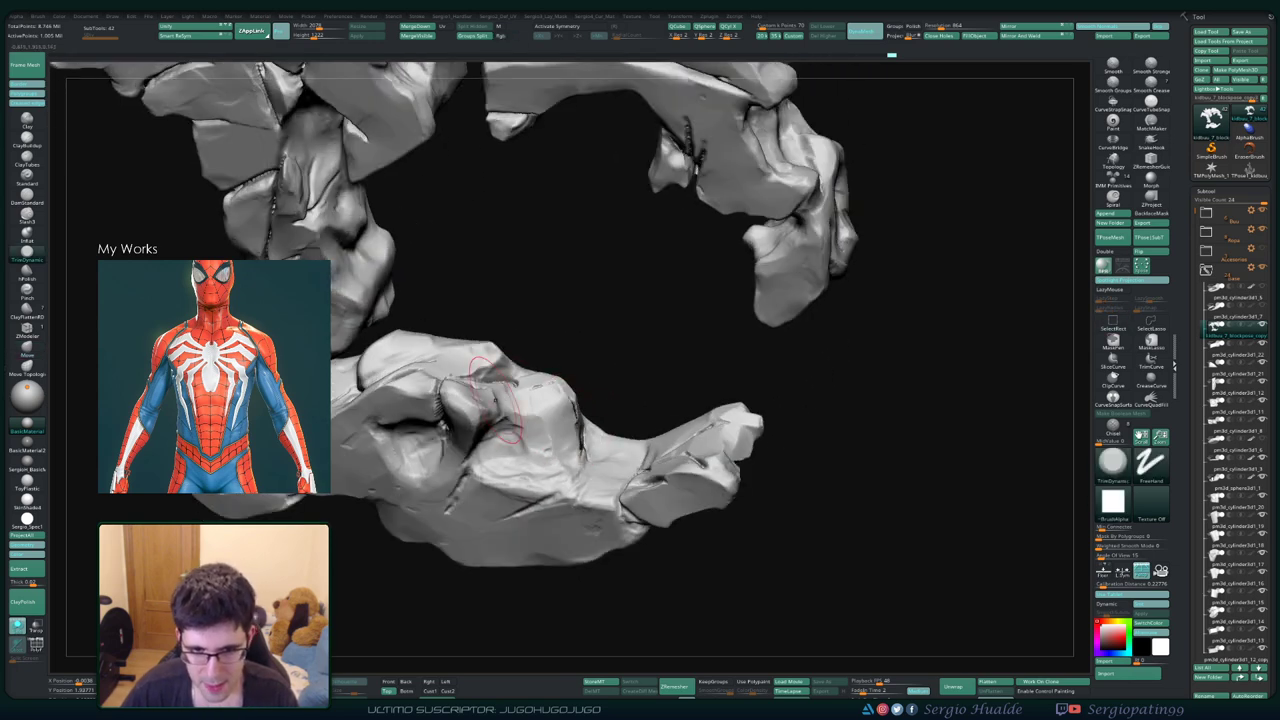
mouse_move(575, 420)
right_down()
mouse_move(590, 455)
mouse_move(560, 400)
mouse_move(480, 340)
mouse_move(510, 370)
mouse_move(540, 330)
mouse_move(460, 440)
right_up()
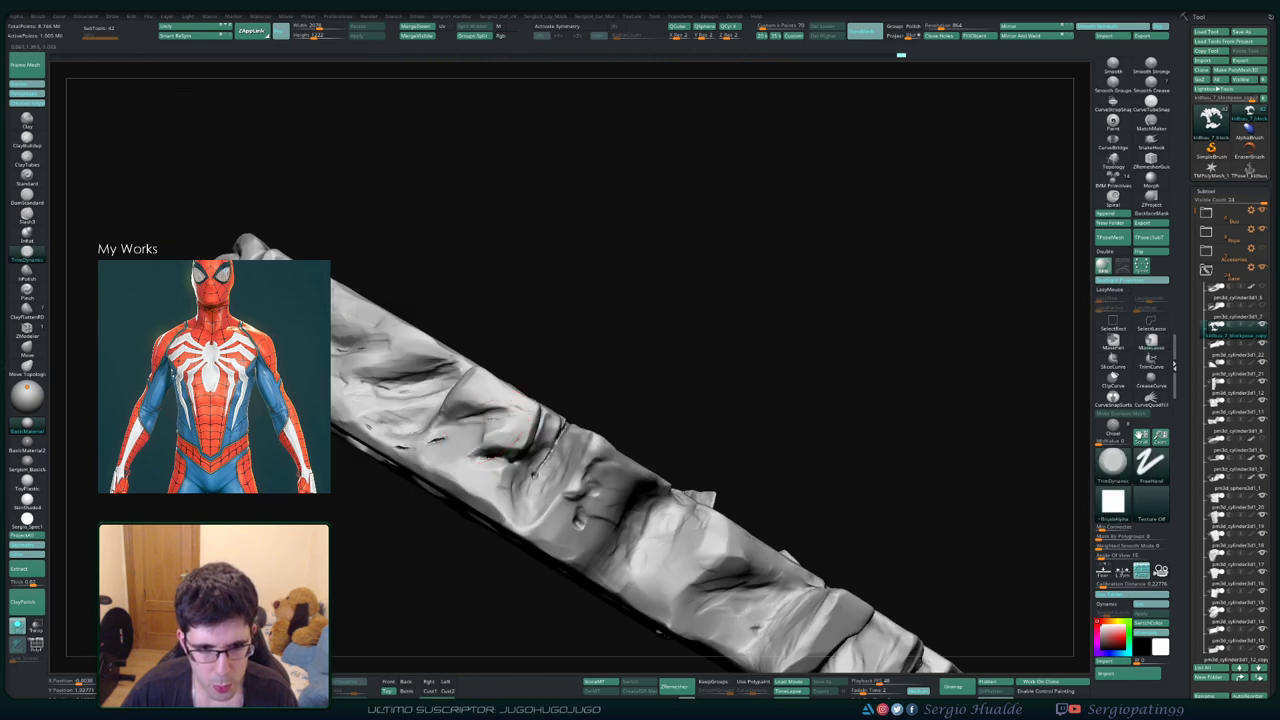
right_drag(515, 475, 565, 368)
drag(530, 372, 568, 358)
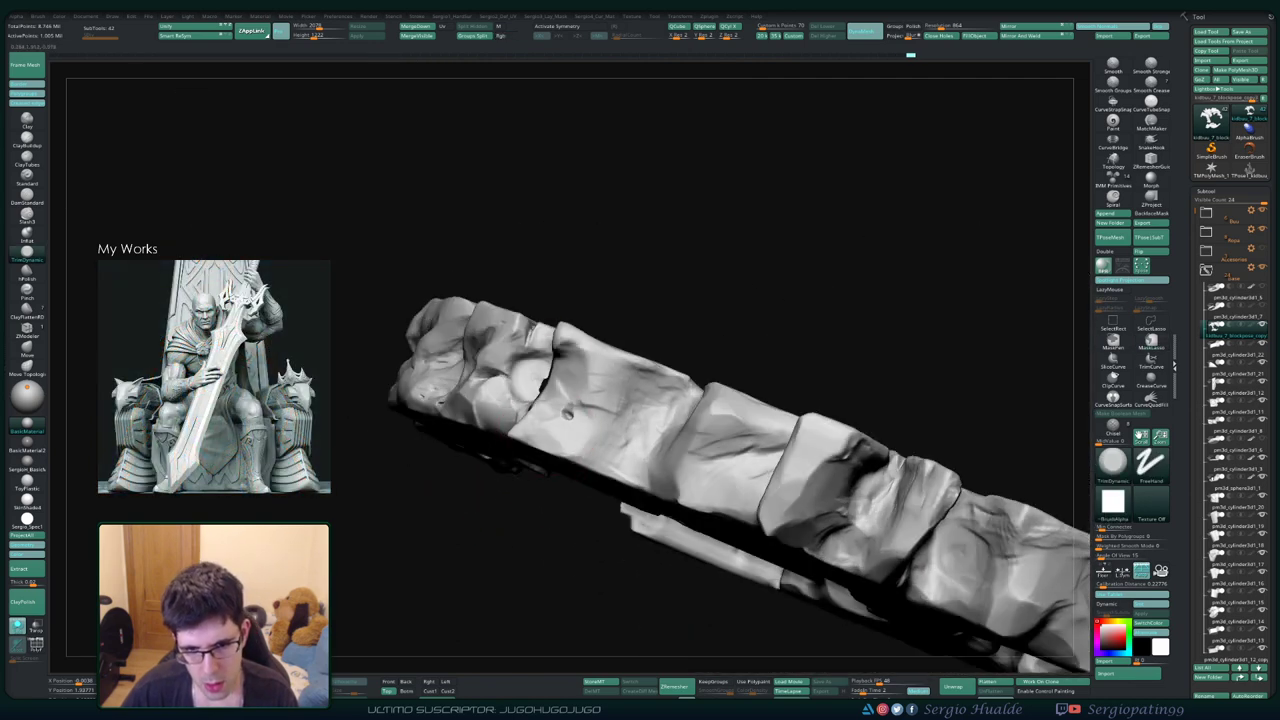
mouse_move(569, 395)
right_down()
mouse_move(345, 400)
mouse_move(623, 372)
mouse_move(628, 402)
mouse_move(585, 374)
right_up()
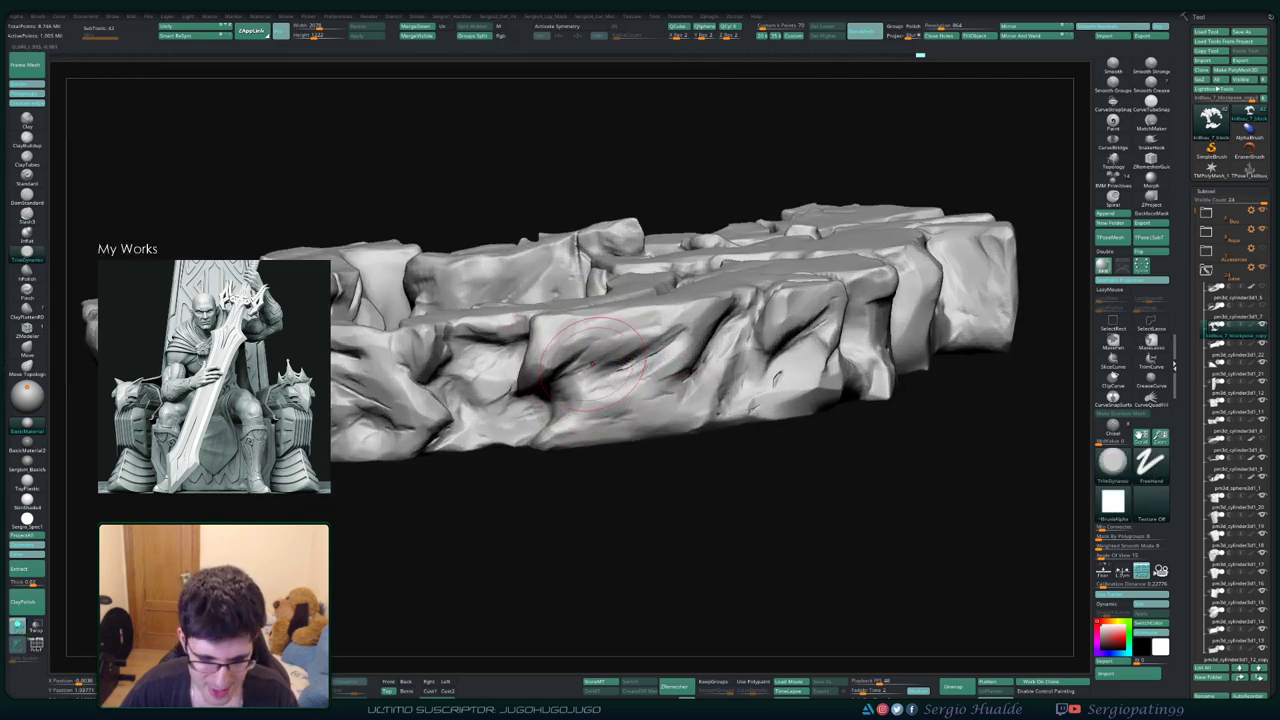
Add diagonal ClayBuildup strokes across the rock strip's front face
key(b)
key(c)
key(b)
mouse_move(545, 360)
mouse_down()
mouse_move(695, 318)
mouse_move(570, 425)
mouse_up()
drag(676, 360, 540, 445)
drag(720, 365, 620, 430)
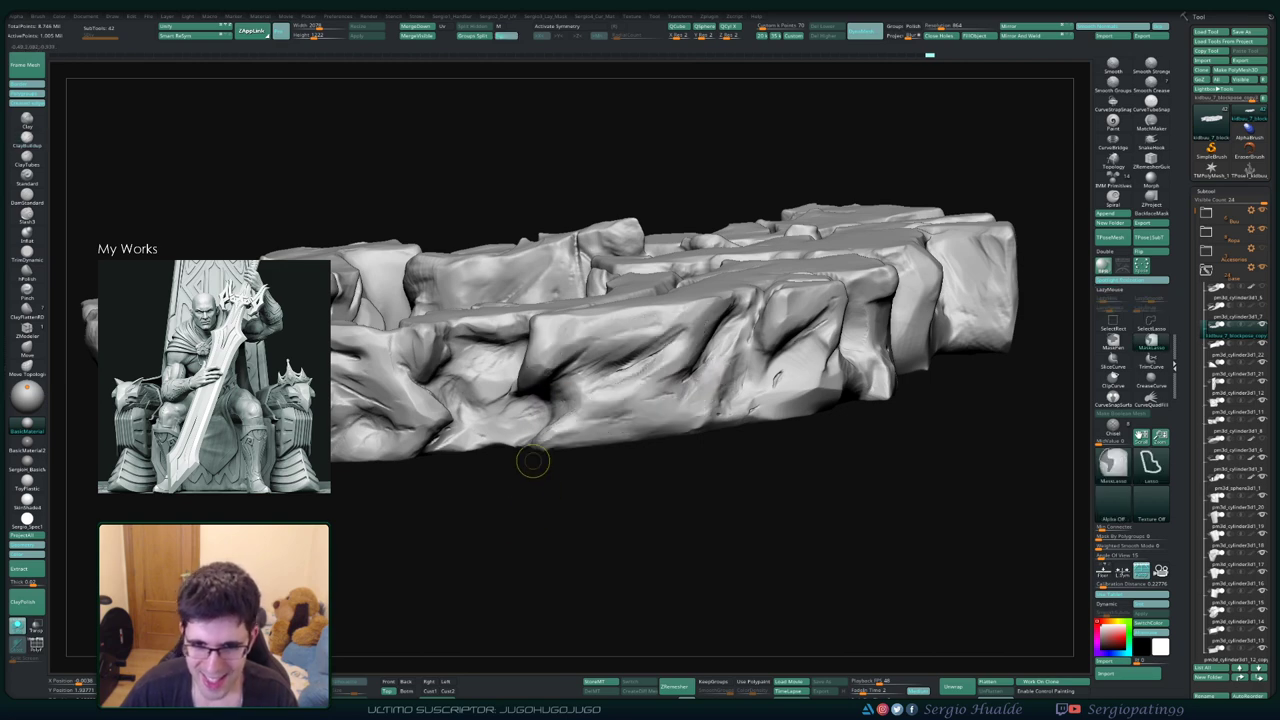
mouse_move(531, 457)
ctrl+right_down()
mouse_move(613, 314)
mouse_move(611, 332)
ctrl+right_up()
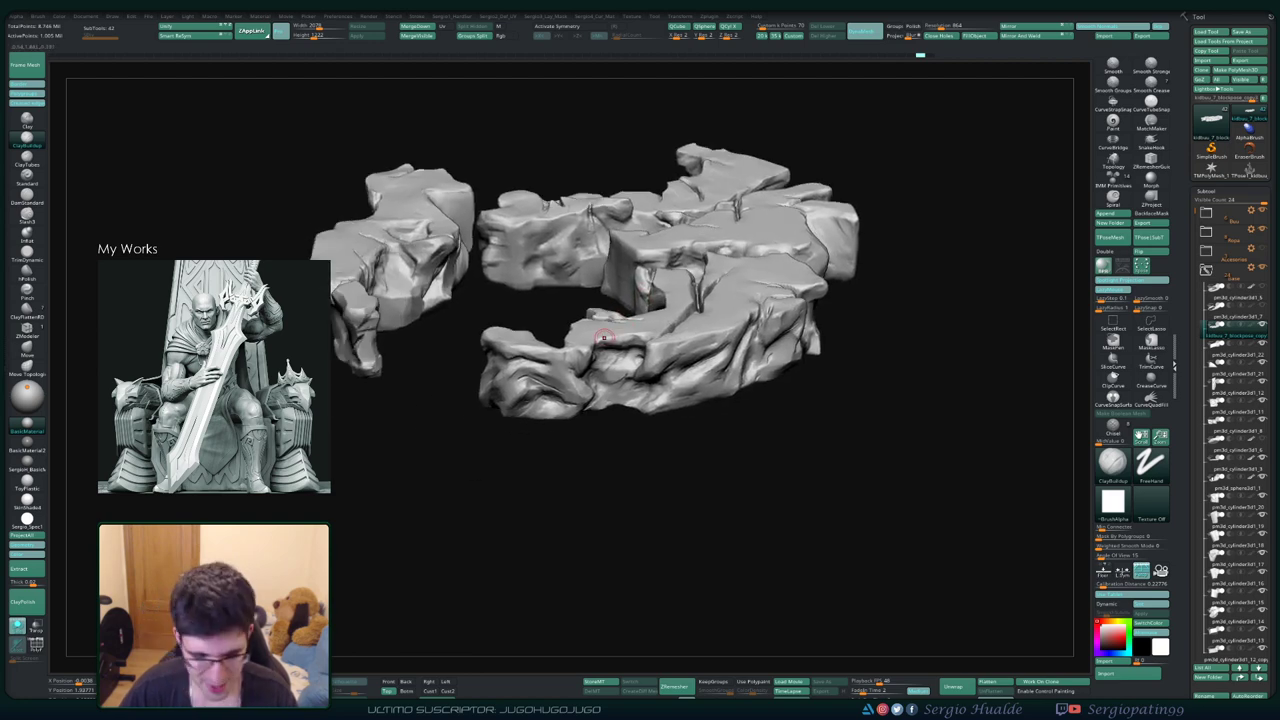
Flatten the inner fold of the rock ring with TrimDynamic
key(b)
key(t)
key(d)
right_drag(572, 386, 493, 397)
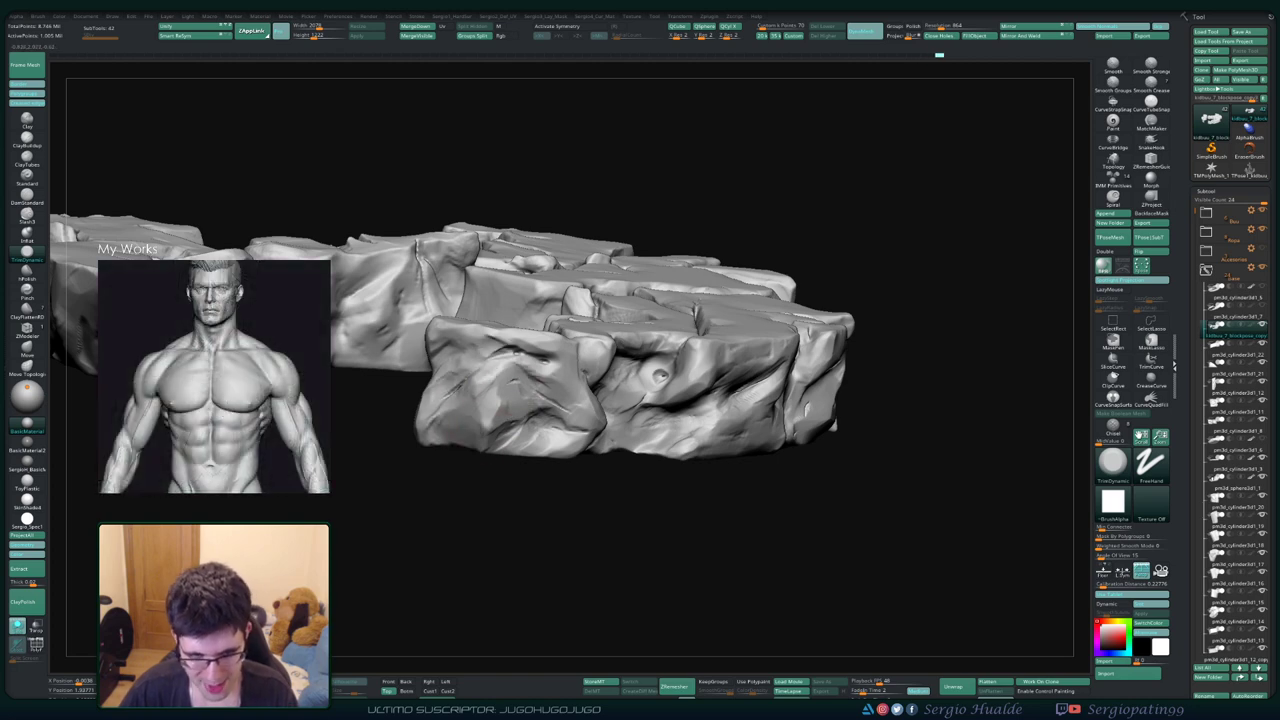
mouse_move(515, 430)
right_down()
mouse_move(457, 428)
mouse_move(493, 391)
right_up()
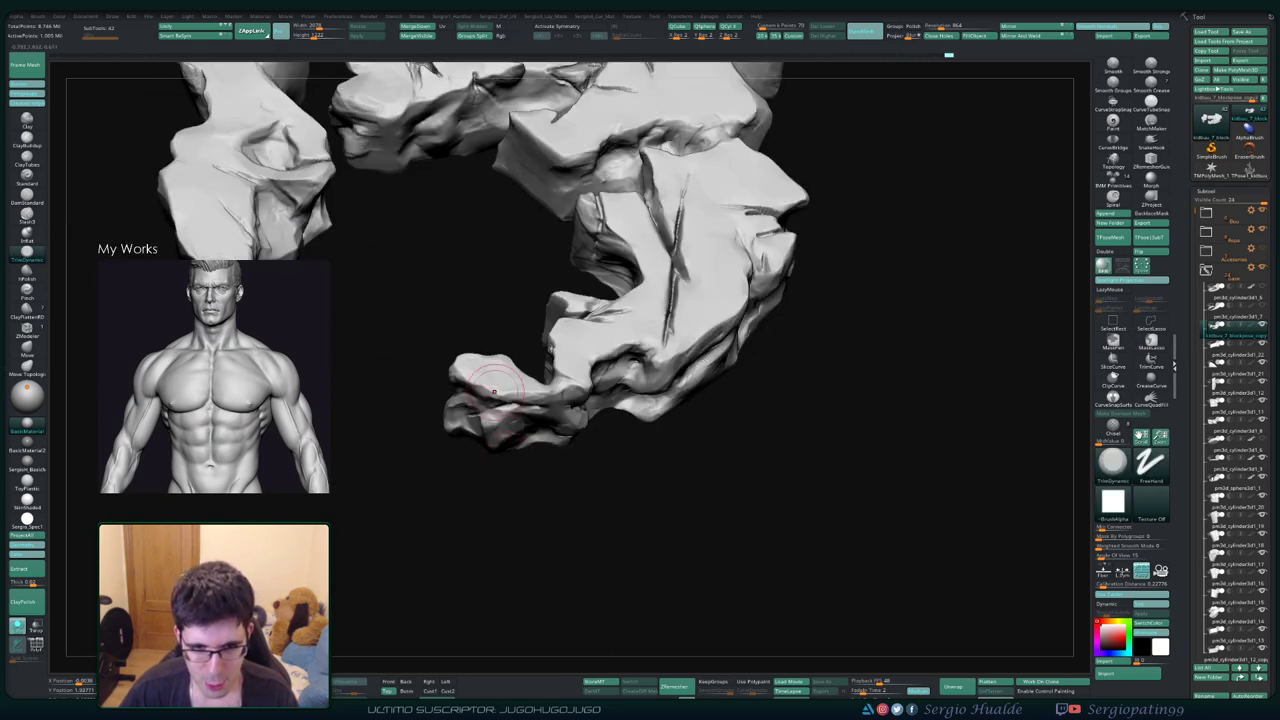
right_drag(510, 345, 493, 418)
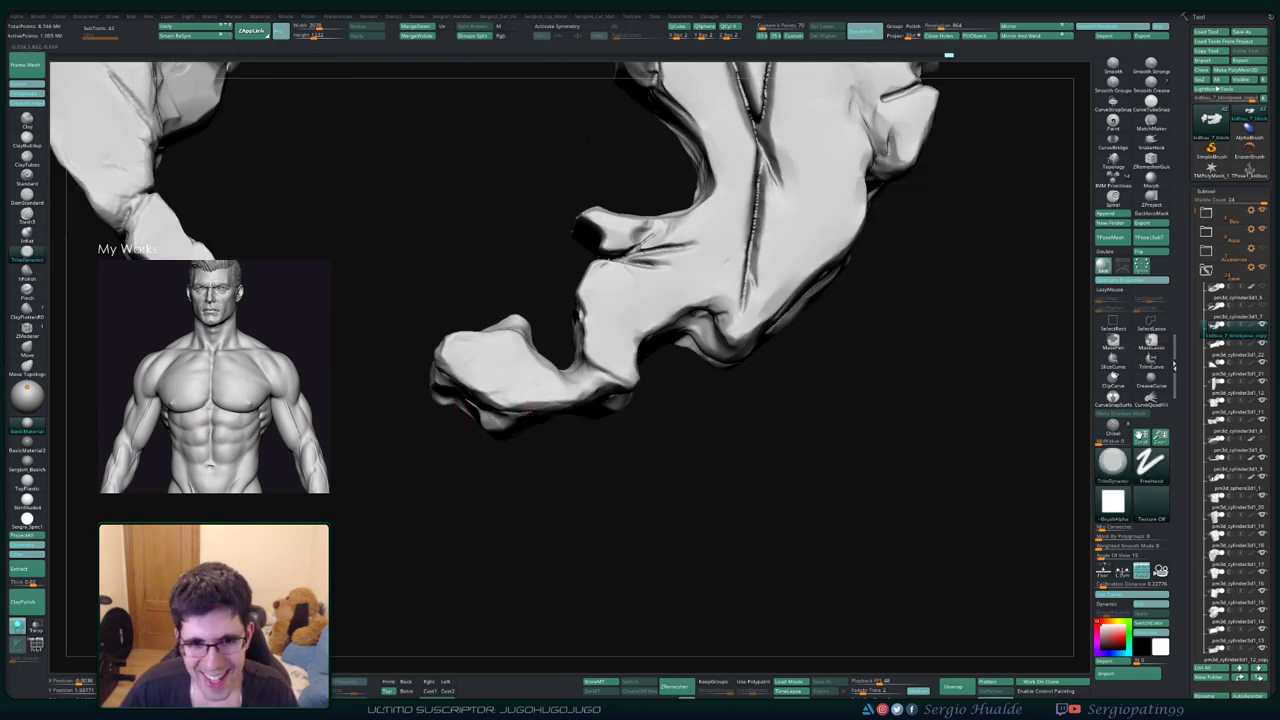
right_drag(633, 330, 637, 340)
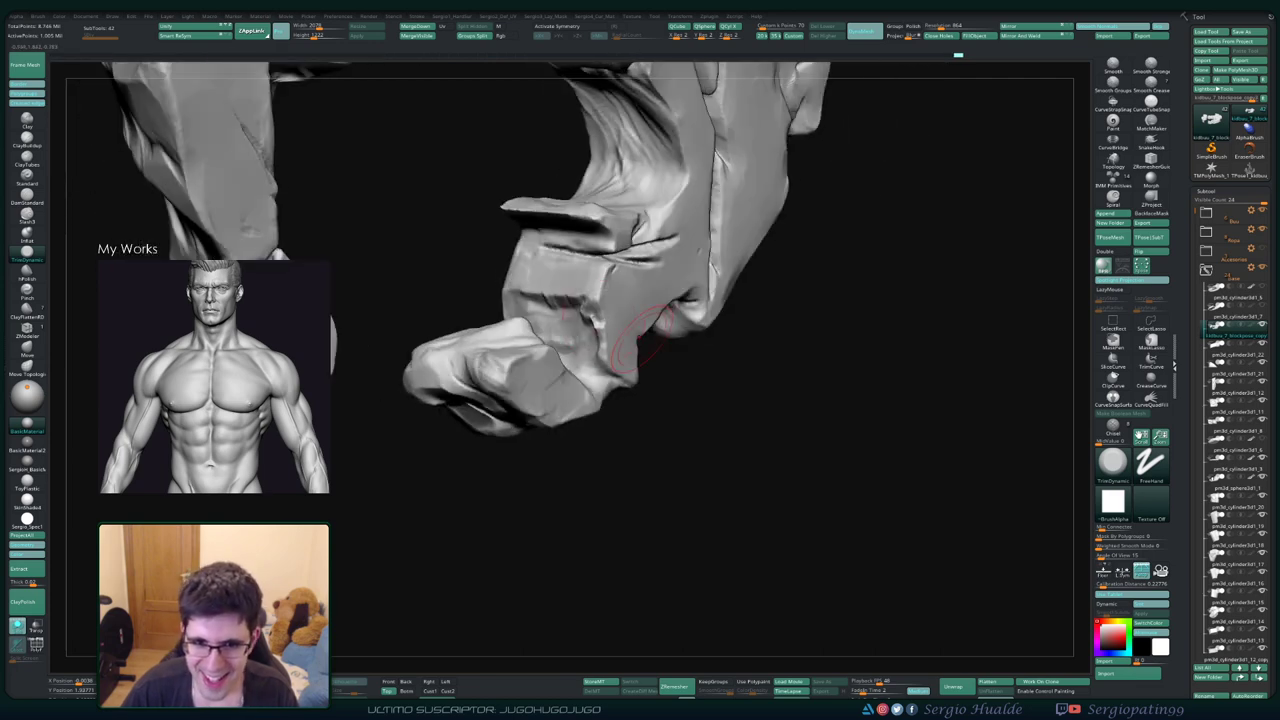
mouse_move(595, 325)
mouse_down()
mouse_move(540, 300)
mouse_move(570, 245)
mouse_up()
Review the carved cracks on the rock ring from several angles
right_drag(560, 300, 549, 325)
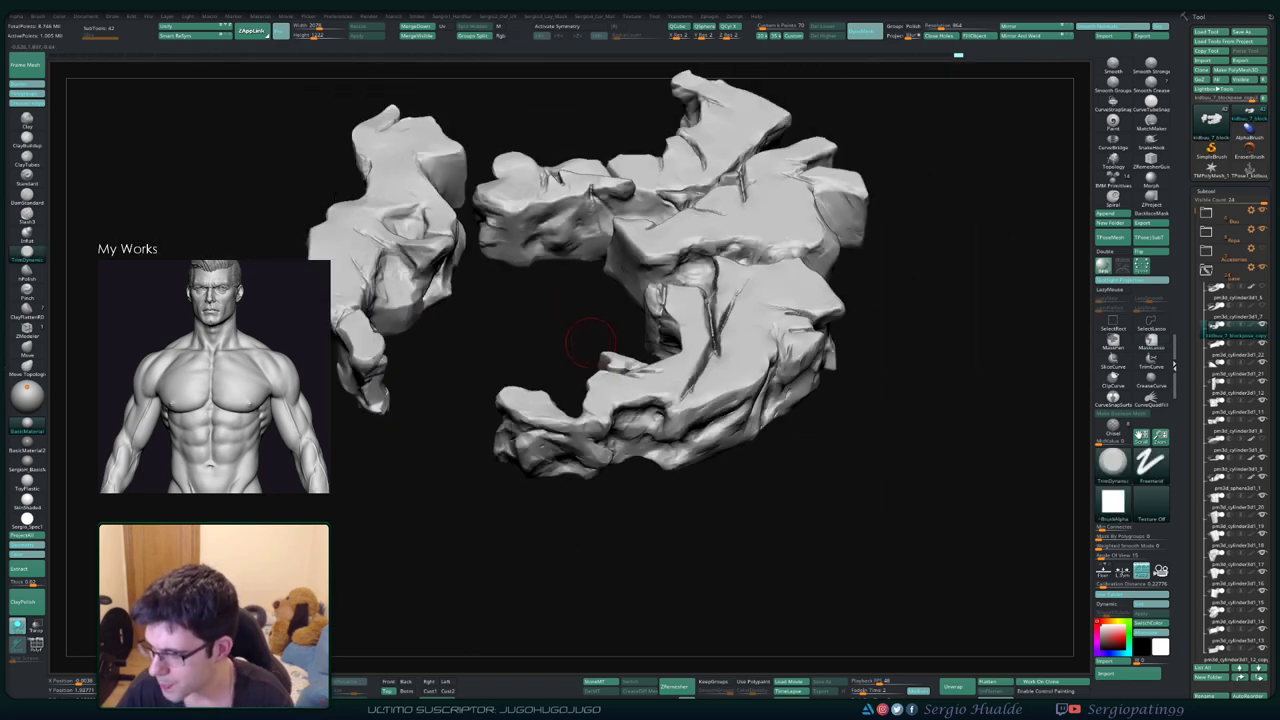
mouse_move(640, 385)
ctrl+right_down()
mouse_move(648, 345)
mouse_move(688, 362)
mouse_move(630, 360)
mouse_move(614, 457)
mouse_move(580, 423)
mouse_move(640, 405)
mouse_move(687, 418)
mouse_move(646, 445)
mouse_move(660, 430)
ctrl+right_up()
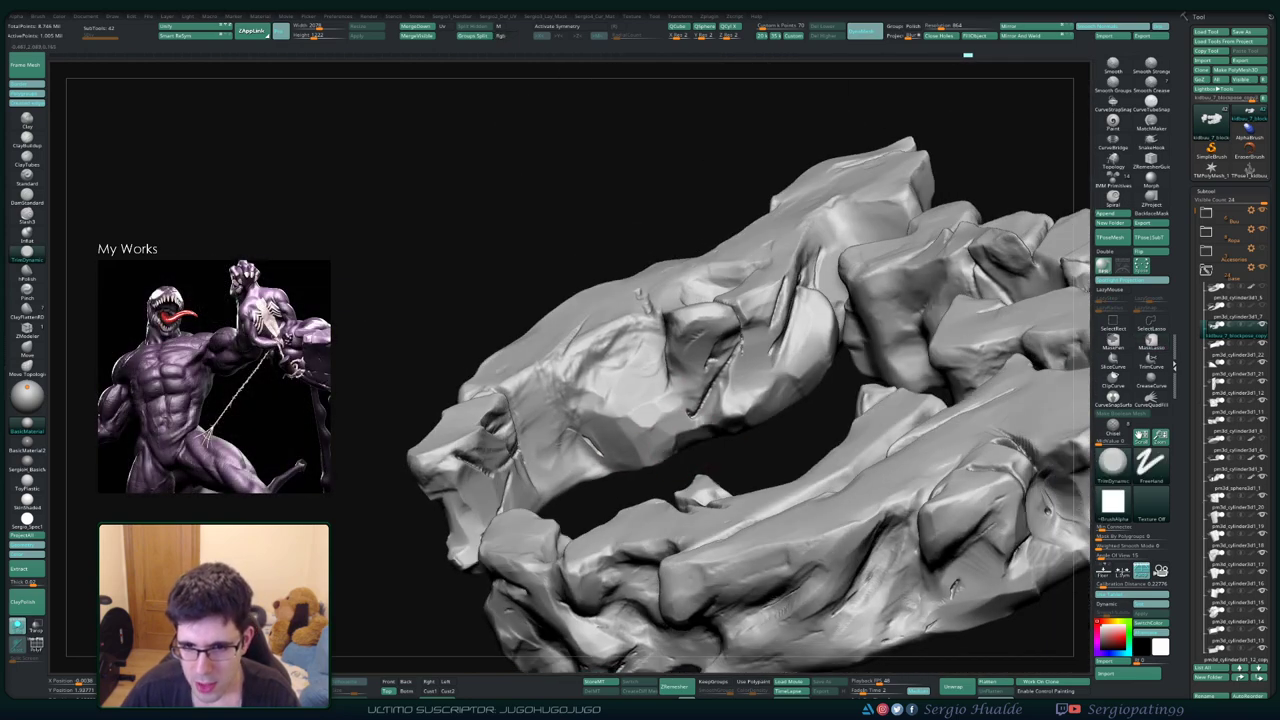
mouse_move(757, 343)
right_down()
mouse_move(647, 398)
mouse_move(634, 376)
right_up()
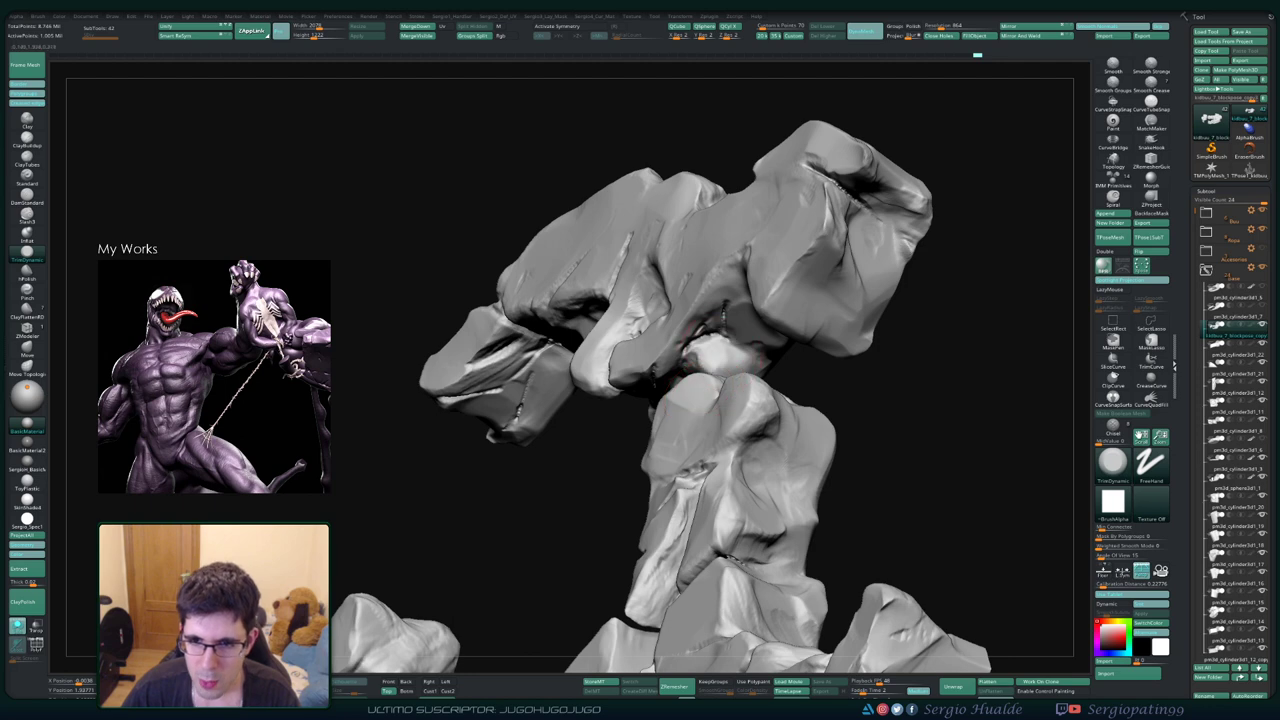
mouse_move(730, 340)
right_down()
mouse_move(738, 295)
mouse_move(688, 330)
mouse_move(715, 327)
mouse_move(718, 345)
mouse_move(790, 335)
right_up()
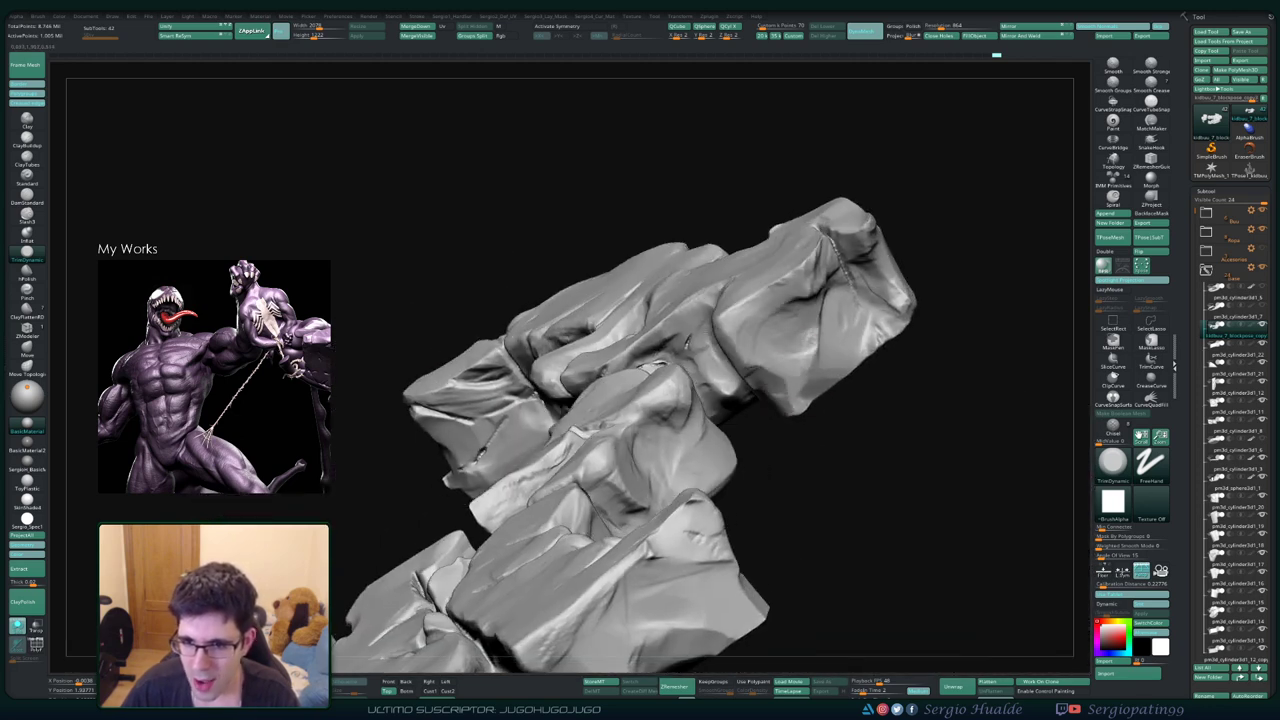
right_drag(799, 359, 728, 305)
right_drag(672, 365, 681, 405)
mouse_move(629, 451)
right_down()
mouse_move(646, 398)
mouse_move(570, 400)
mouse_move(633, 460)
right_up()
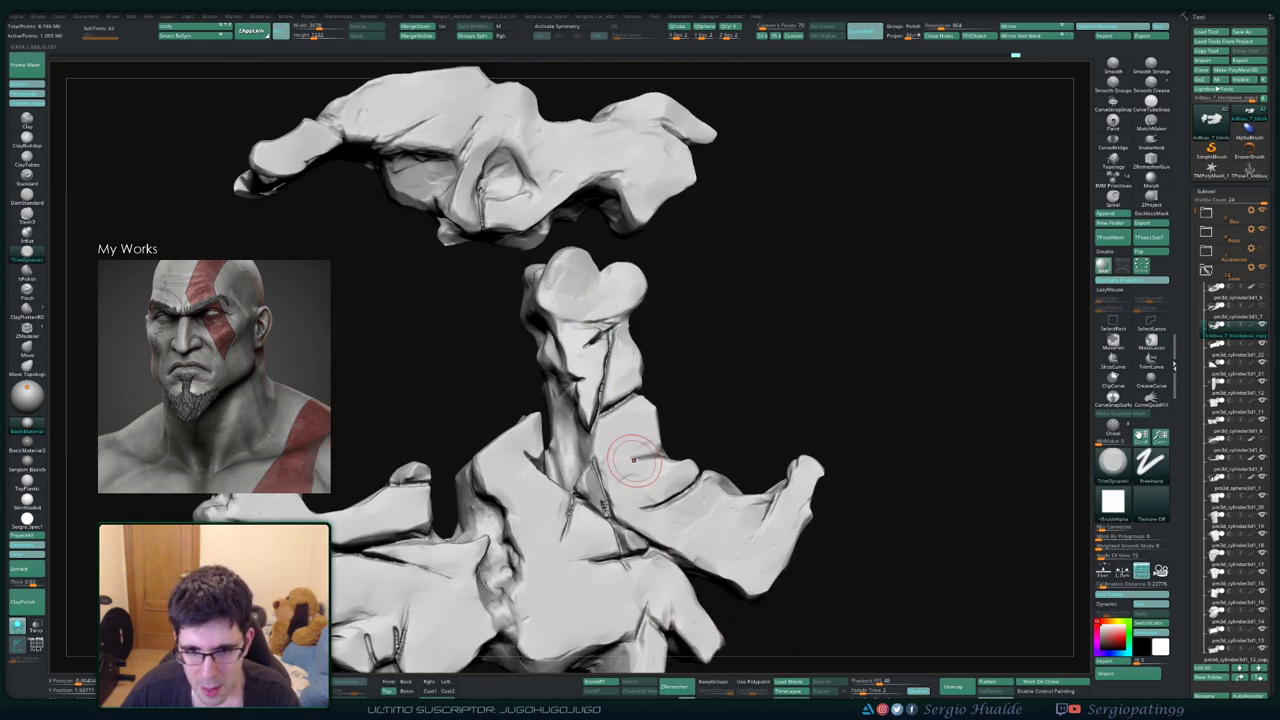
mouse_move(628, 352)
right_down()
mouse_move(601, 395)
mouse_move(615, 381)
mouse_move(589, 347)
right_up()
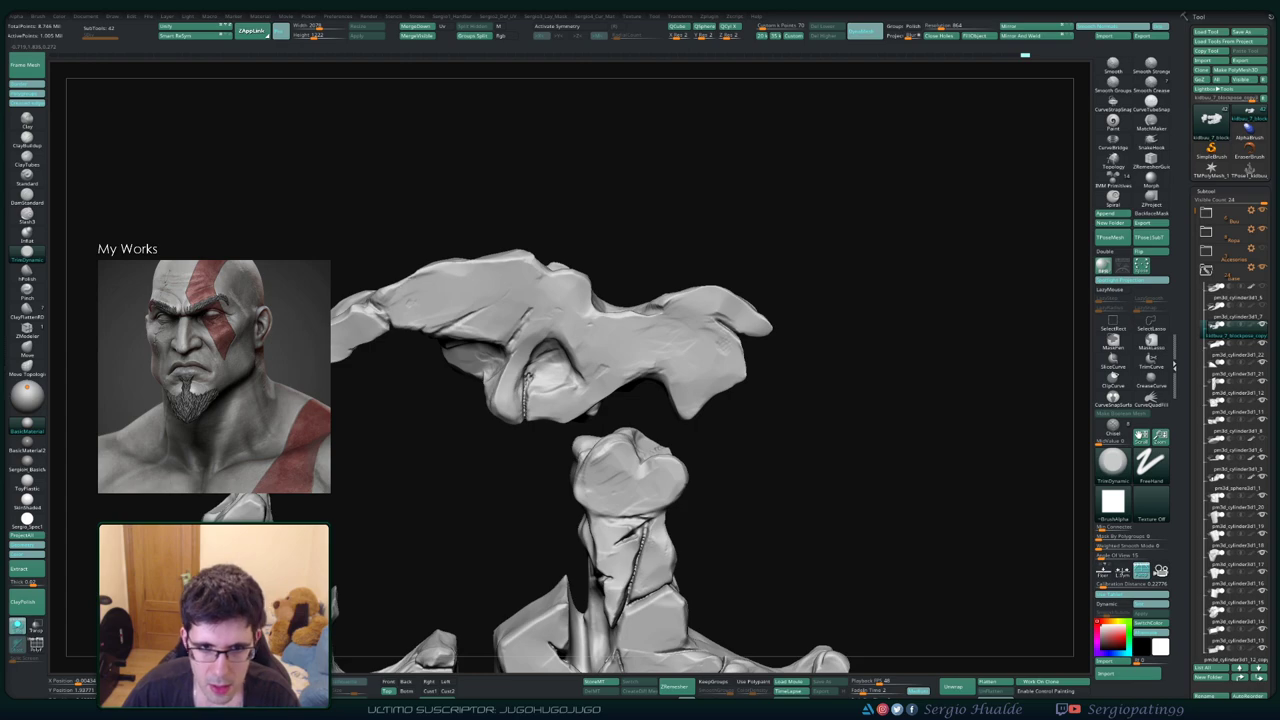
right_drag(490, 350, 512, 447)
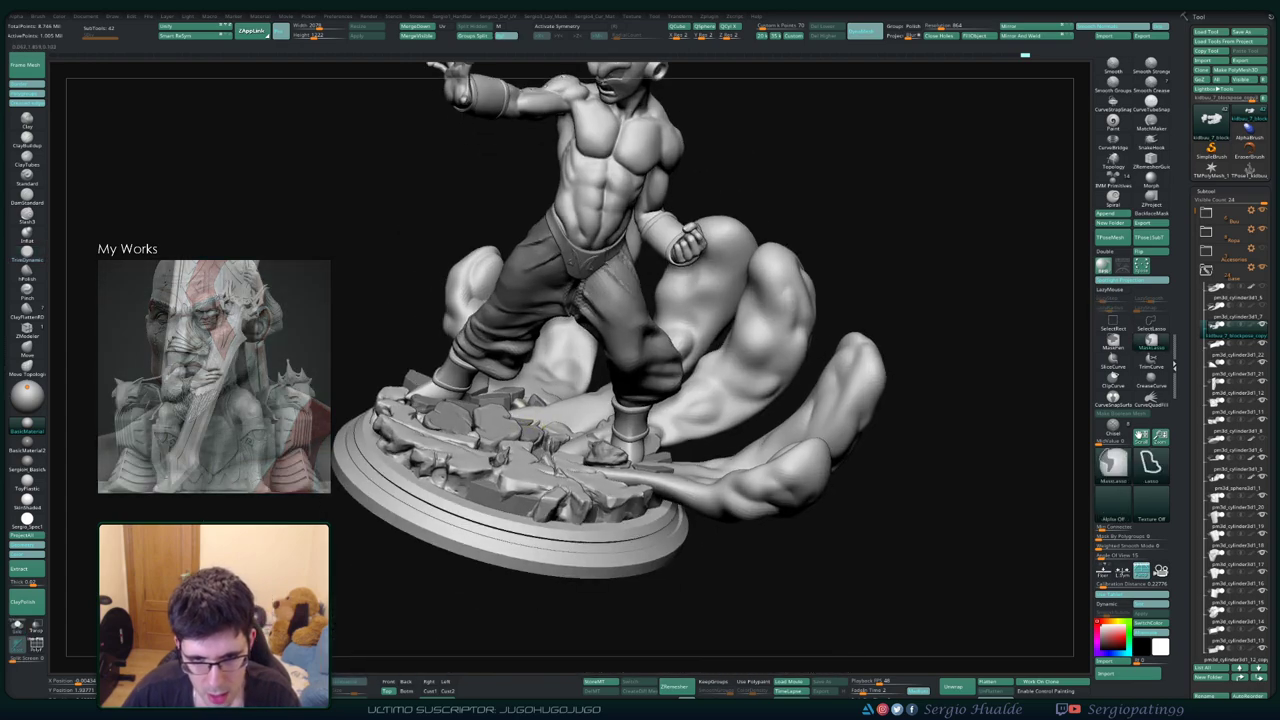
Inspect the base rocks by the feet, then solo the debris and step to the small cylinder piece
ctrl+right_drag(640, 420, 650, 432)
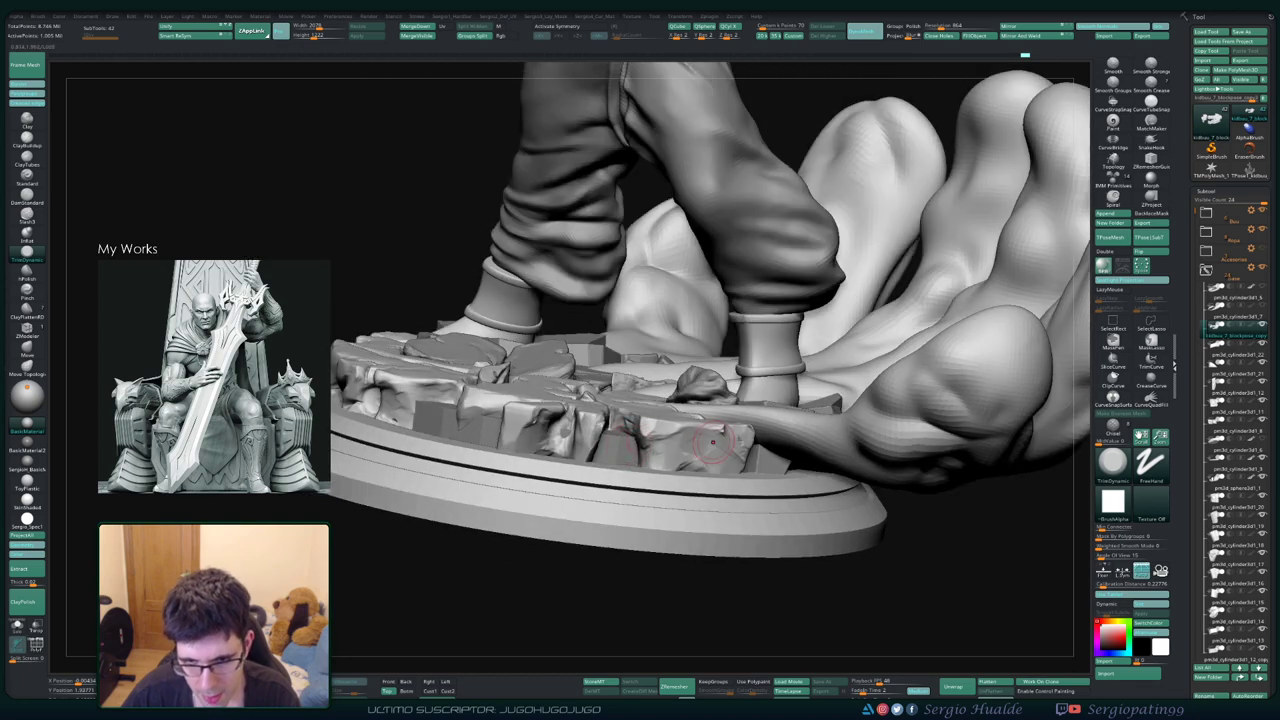
mouse_move(715, 480)
right_down()
mouse_move(575, 462)
mouse_move(496, 478)
mouse_move(564, 487)
mouse_move(568, 452)
right_up()
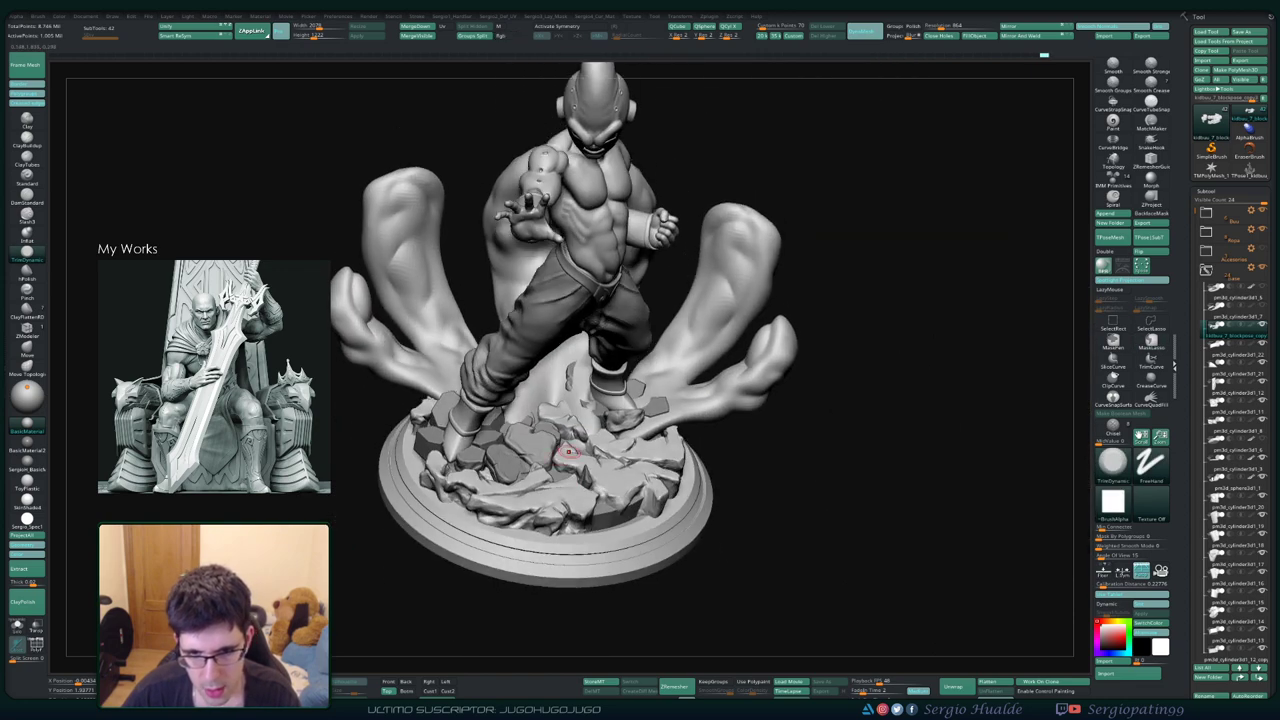
key(ctrl+shift+s)
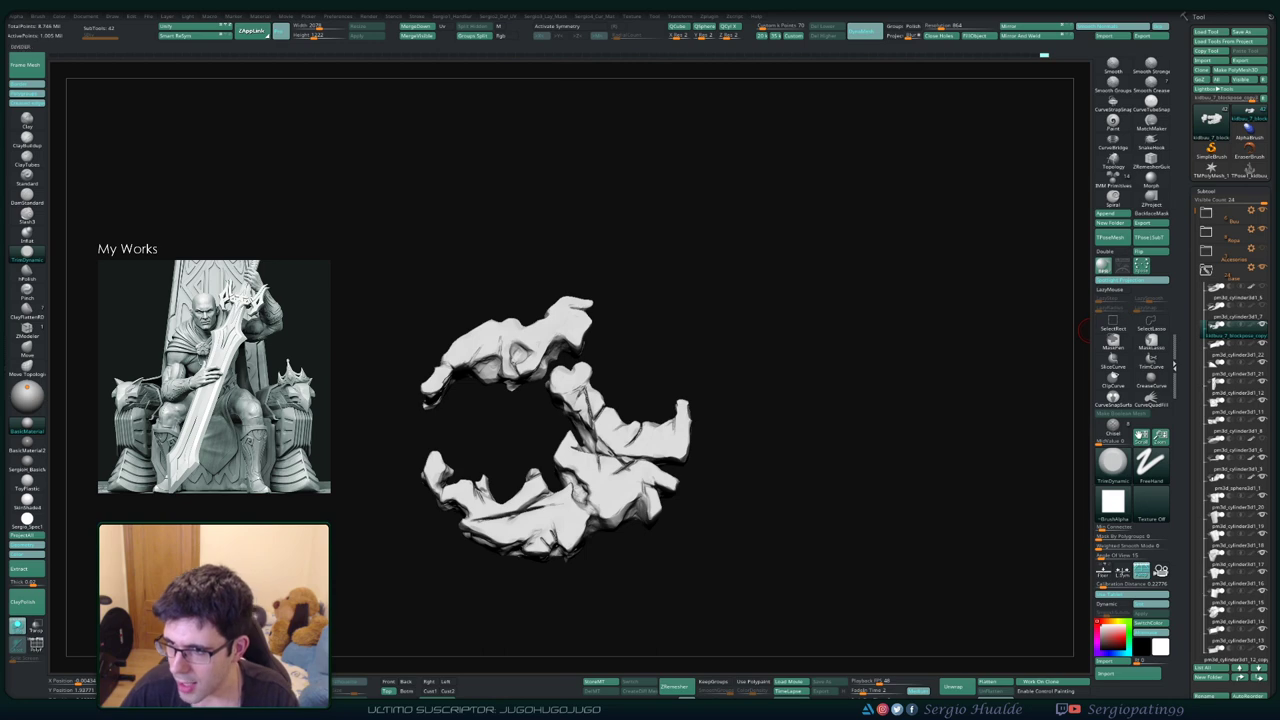
key(Down)
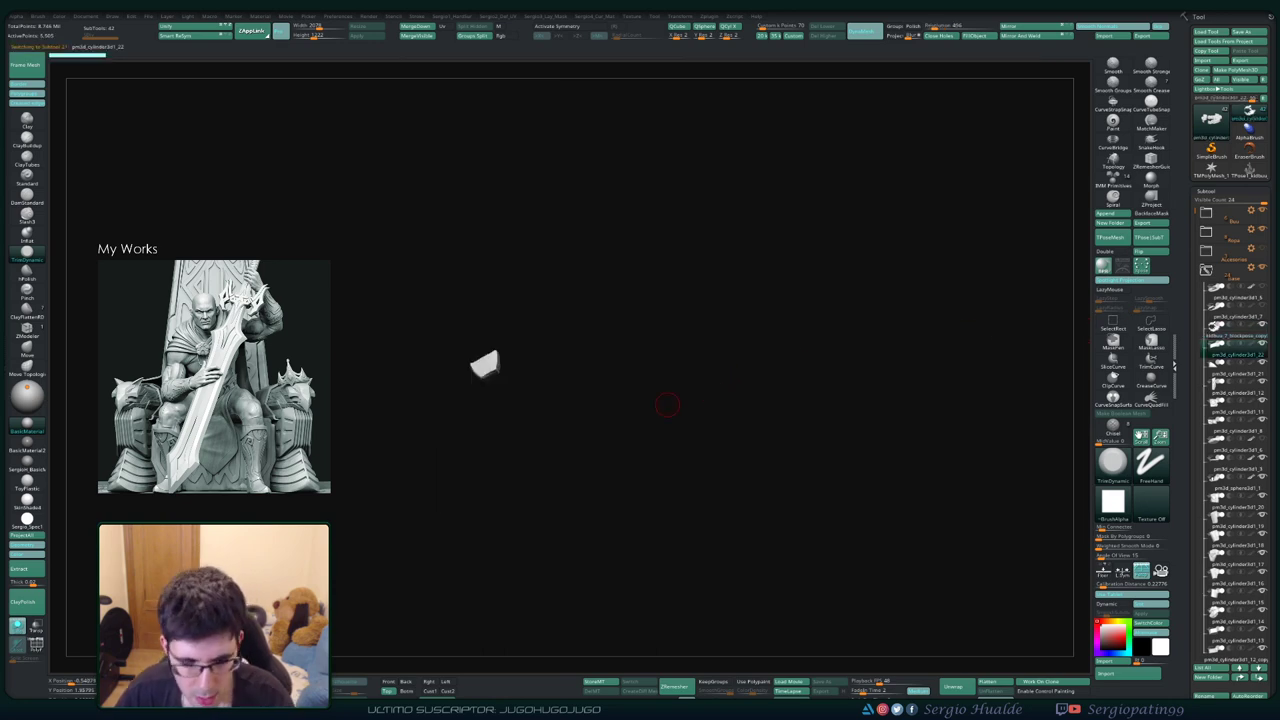
Examine the soloed rock piece's flat trimmed face up close
alt+right_drag(667, 404, 746, 447)
mouse_move(570, 400)
ctrl+right_down()
mouse_move(590, 380)
mouse_move(500, 505)
mouse_move(571, 414)
mouse_move(665, 368)
ctrl+right_up()
key(ctrl+shift+s)
key(ctrl+shift+s)
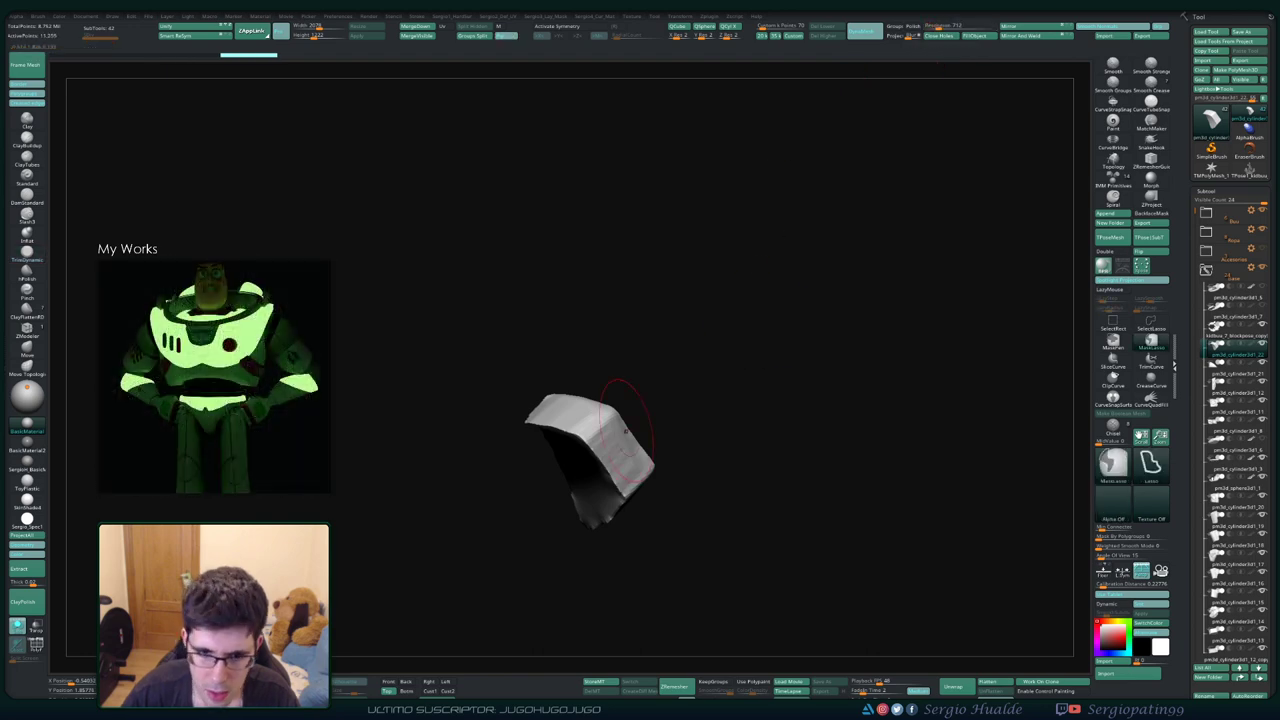
mouse_move(860, 110)
right_down()
mouse_move(574, 432)
mouse_move(603, 513)
mouse_move(618, 420)
mouse_move(674, 457)
mouse_move(675, 407)
mouse_move(720, 400)
mouse_move(771, 429)
mouse_move(720, 430)
right_up()
key(ctrl+shift+s)
key(ctrl+shift+s)
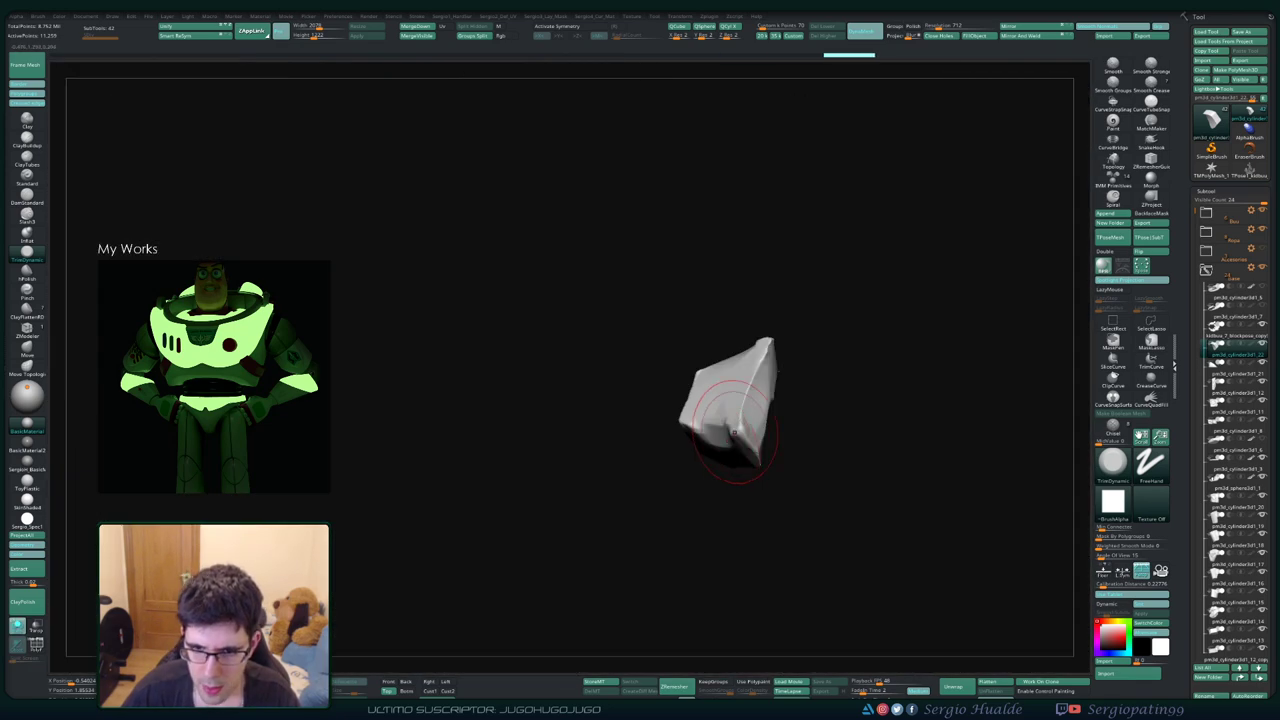
Turn Solo off and view Buu's leg and rocky base from the side
key(space)
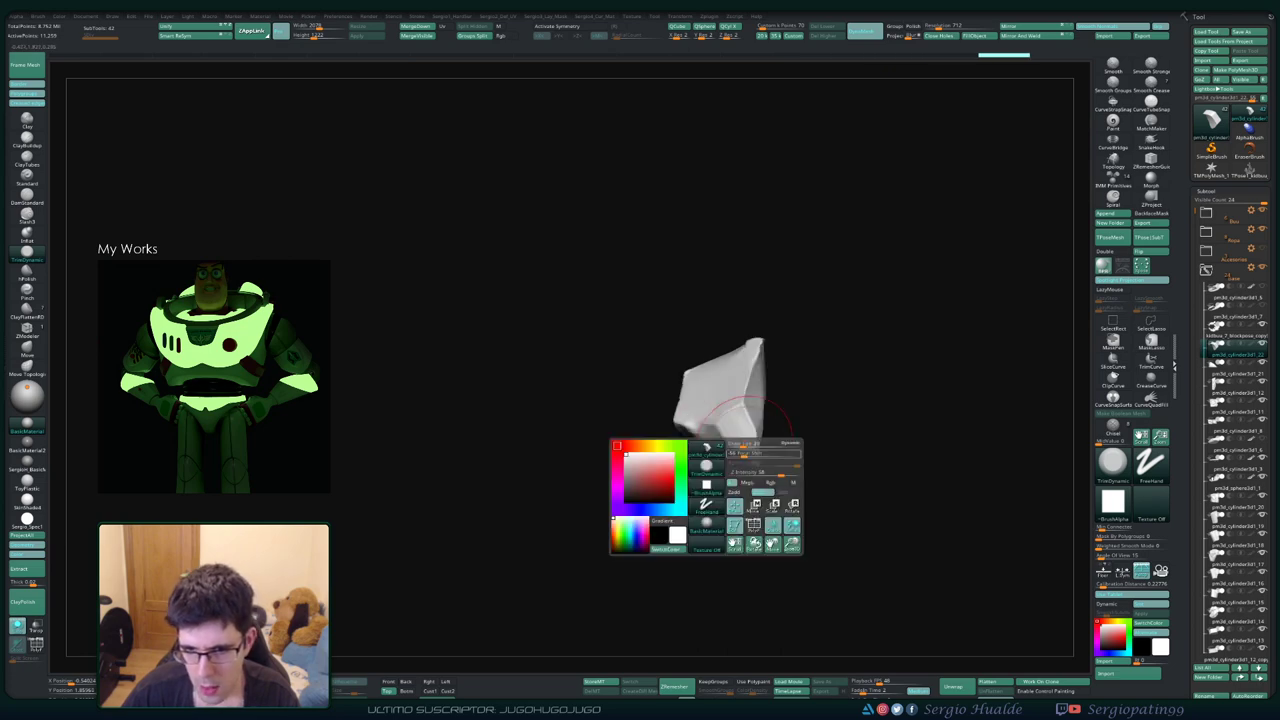
mouse_move(740, 430)
right_down()
mouse_move(758, 447)
mouse_move(776, 392)
right_up()
key(ctrl+shift+s)
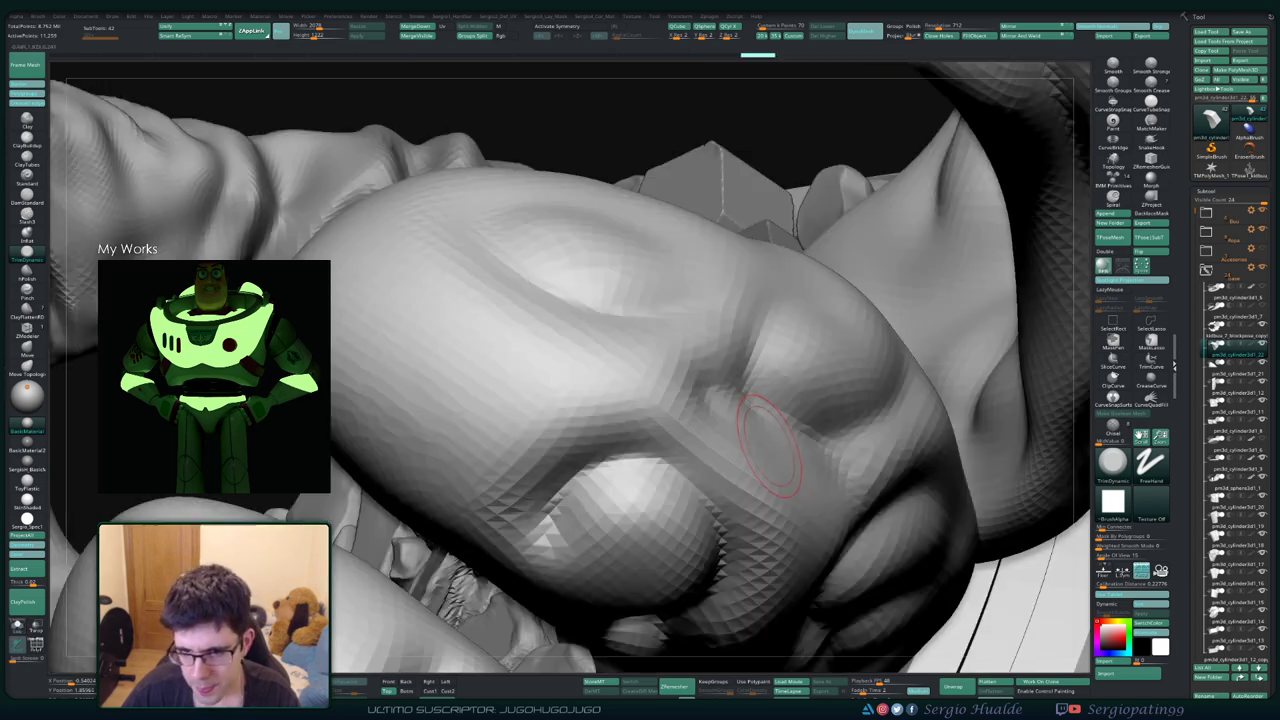
right_drag(877, 245, 720, 400)
right_drag(790, 312, 763, 334)
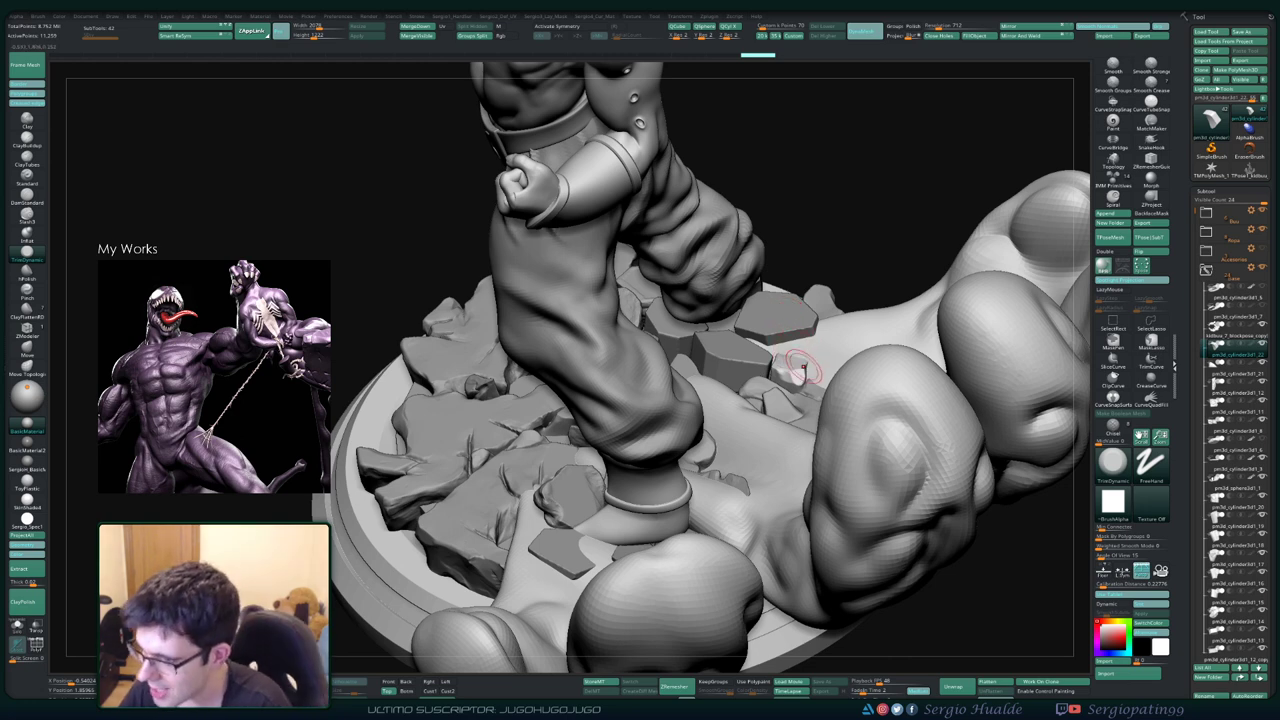
Select the small rock piece beside the foot and solo it
alt+click(792, 348)
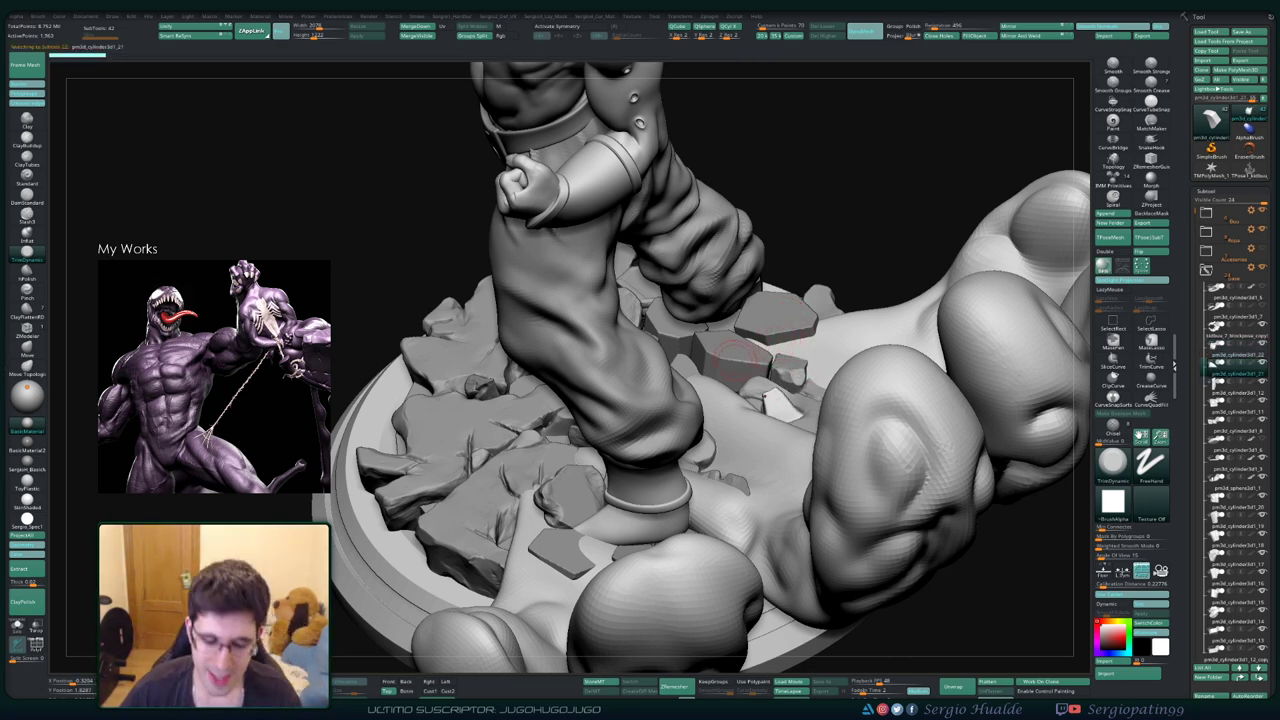
key(ctrl+shift+s)
drag(734, 368, 785, 381)
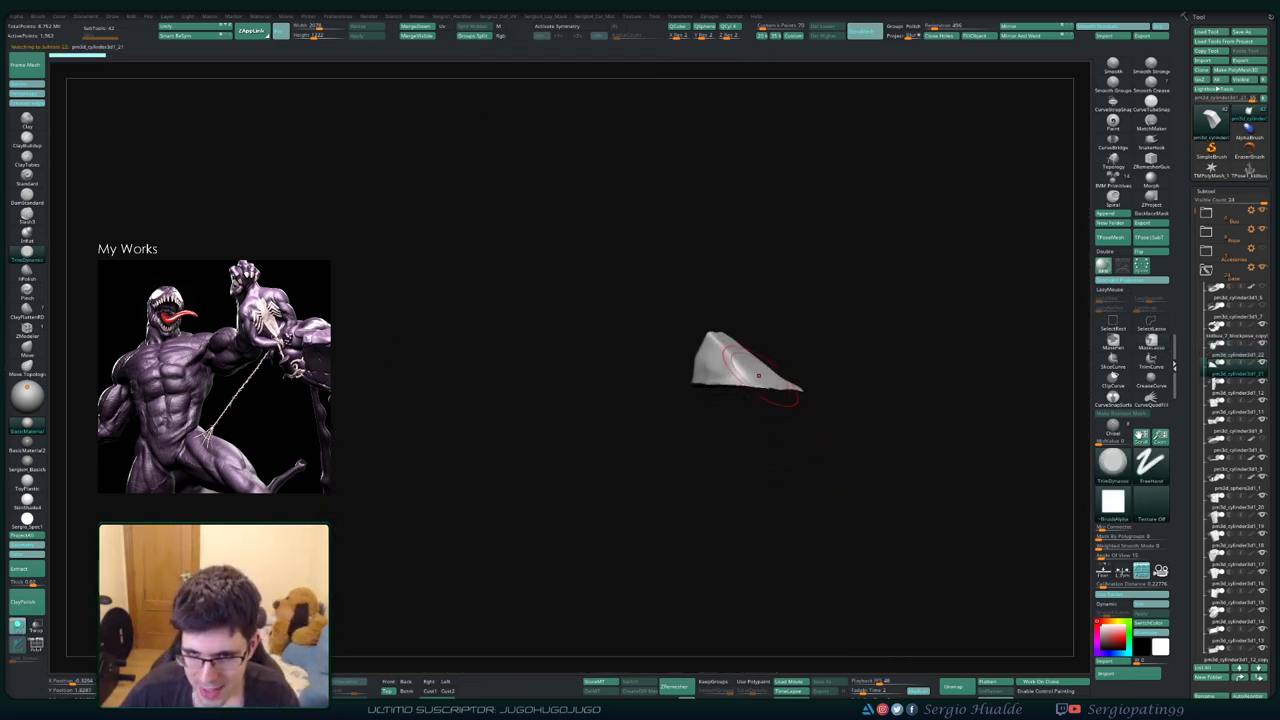
key(ctrl+shift+s)
right_drag(785, 381, 745, 407)
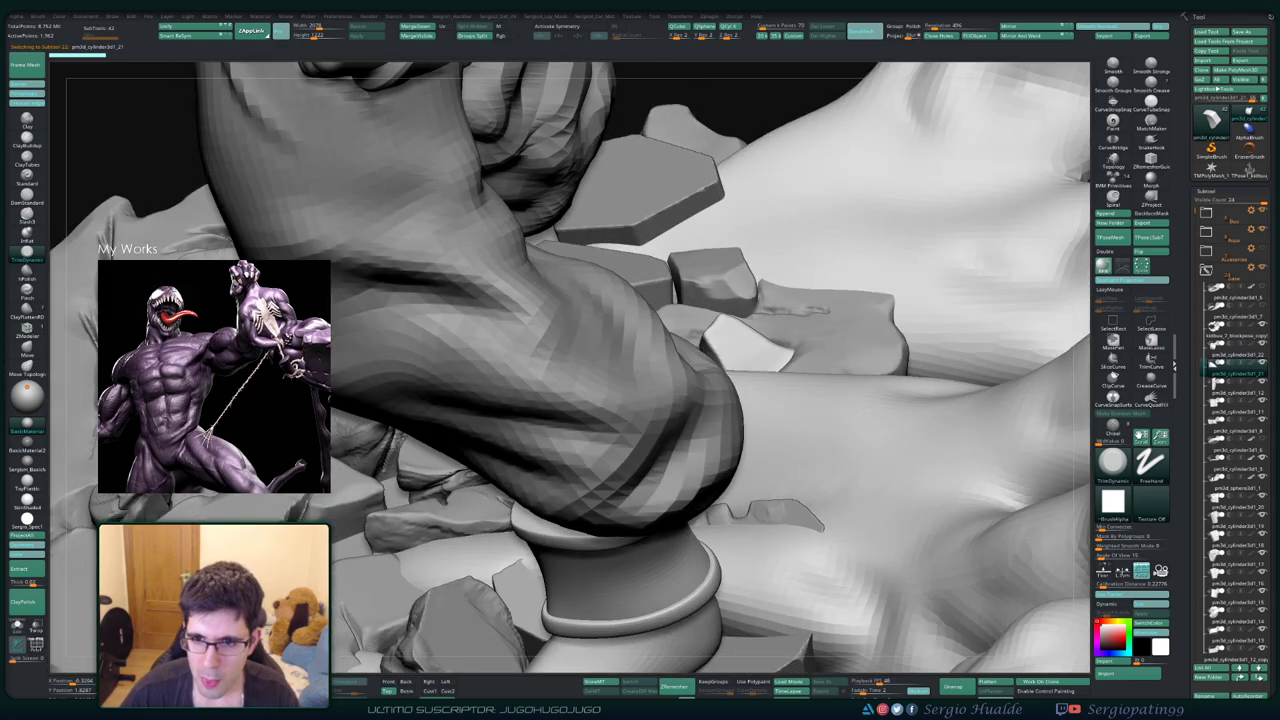
key(ctrl+shift+s)
mouse_move(745, 420)
mouse_down()
mouse_move(763, 450)
mouse_move(829, 386)
mouse_up()
Extrude a new band along the piece's bottom edge with Transpose, using Polyframe
key(shift+f)
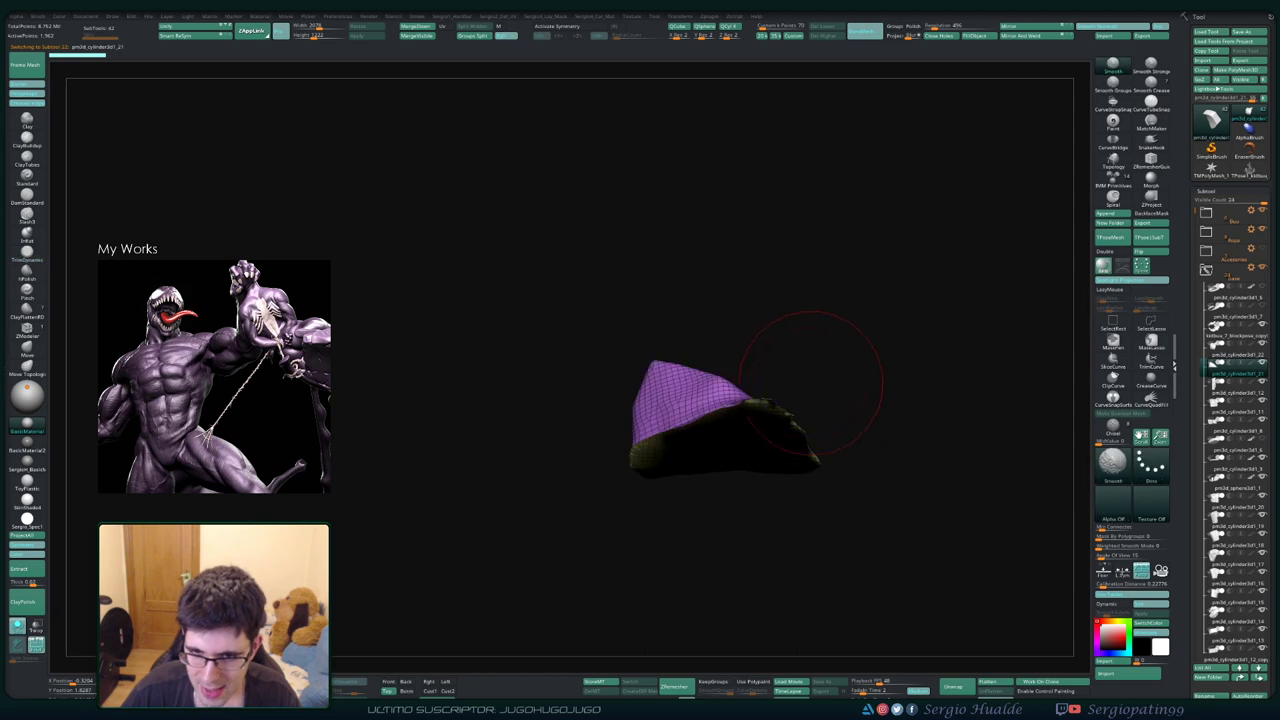
key(w)
click(749, 429)
mouse_move(749, 430)
ctrl+mouse_down()
mouse_move(757, 472)
mouse_move(829, 471)
mouse_move(838, 371)
ctrl+mouse_up()
key(q)
key(shift+f)
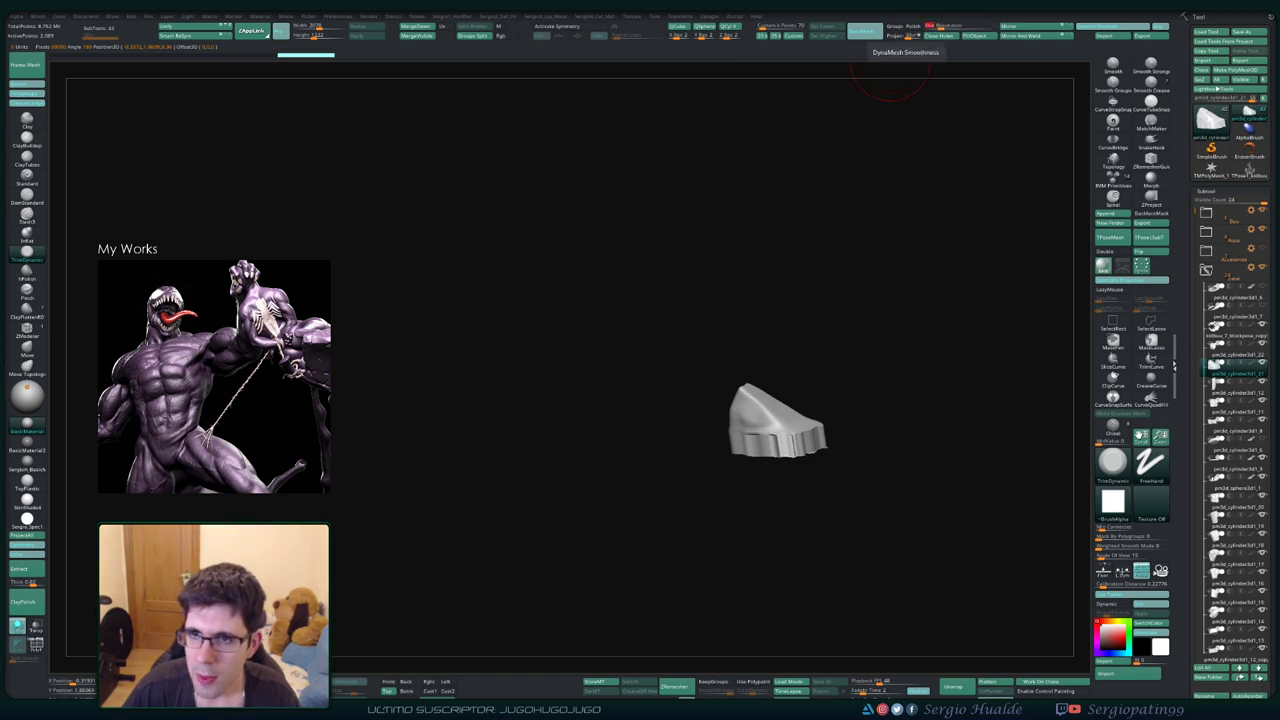
key(shift)
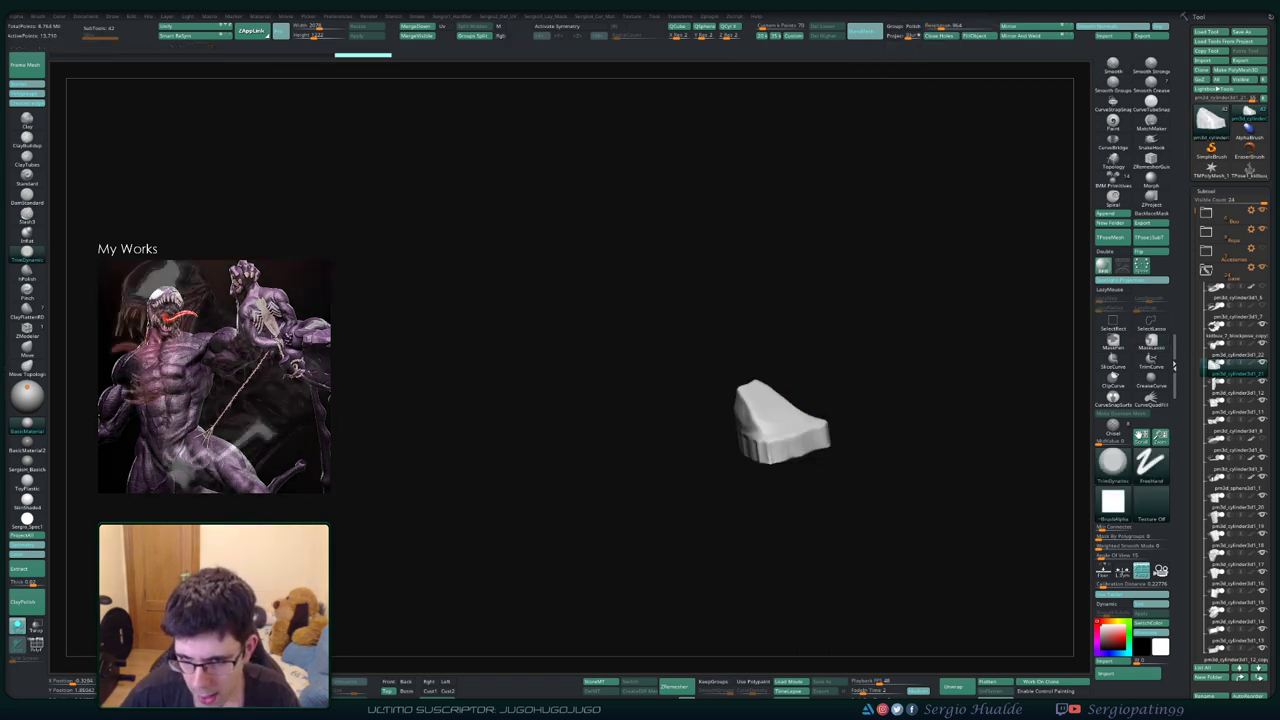
Inspect the new bottom band from several angles
mouse_move(850, 460)
mouse_down()
mouse_move(870, 430)
mouse_move(838, 440)
mouse_move(875, 440)
mouse_up()
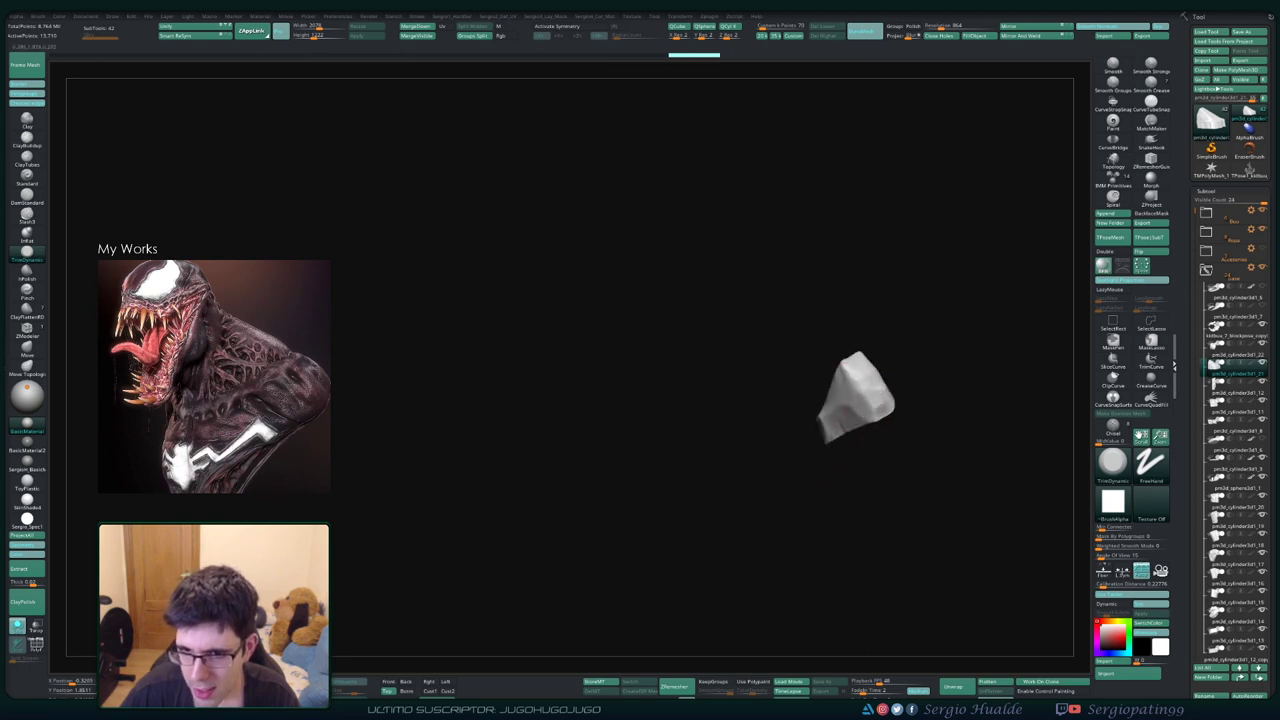
mouse_move(876, 387)
mouse_down()
mouse_move(907, 373)
mouse_move(840, 405)
mouse_move(815, 440)
mouse_move(763, 401)
mouse_up()
mouse_move(754, 452)
mouse_down()
mouse_move(745, 412)
mouse_move(780, 424)
mouse_up()
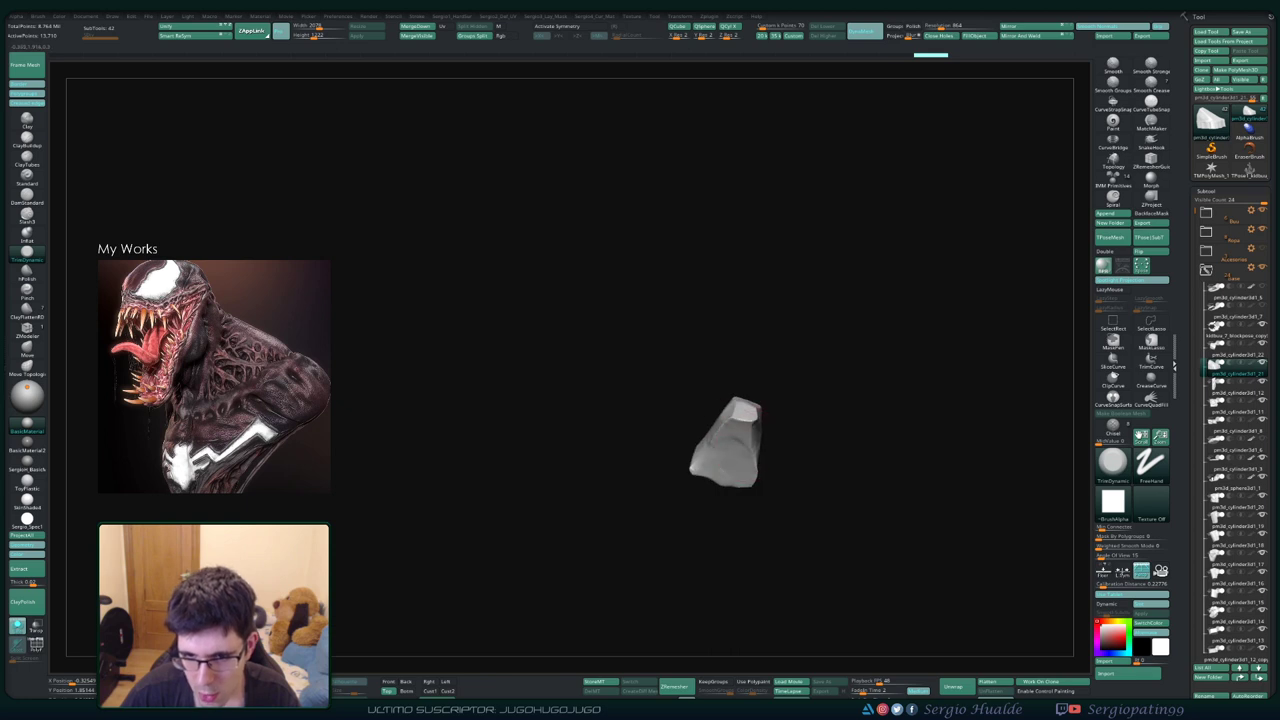
mouse_move(725, 463)
mouse_down()
mouse_move(745, 440)
mouse_move(740, 470)
mouse_up()
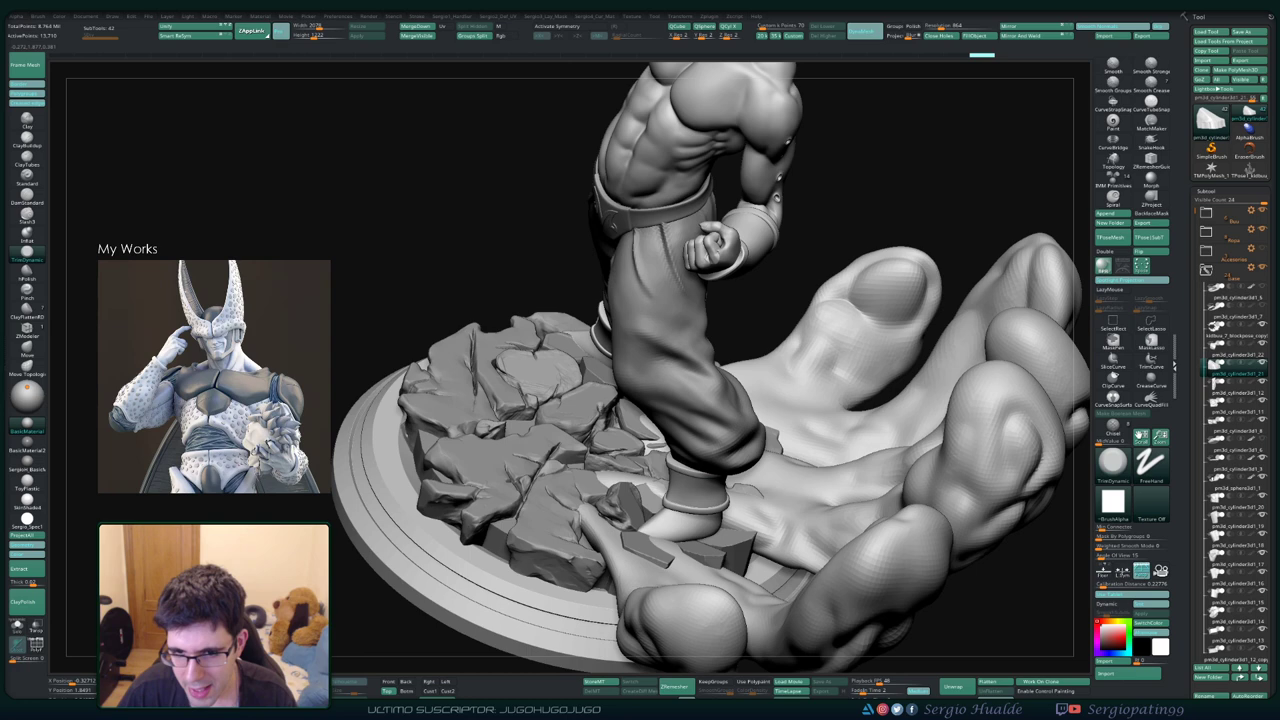
Select the small twisted rock piece of the base, solo it, and mask it for inspection
drag(784, 373, 712, 484)
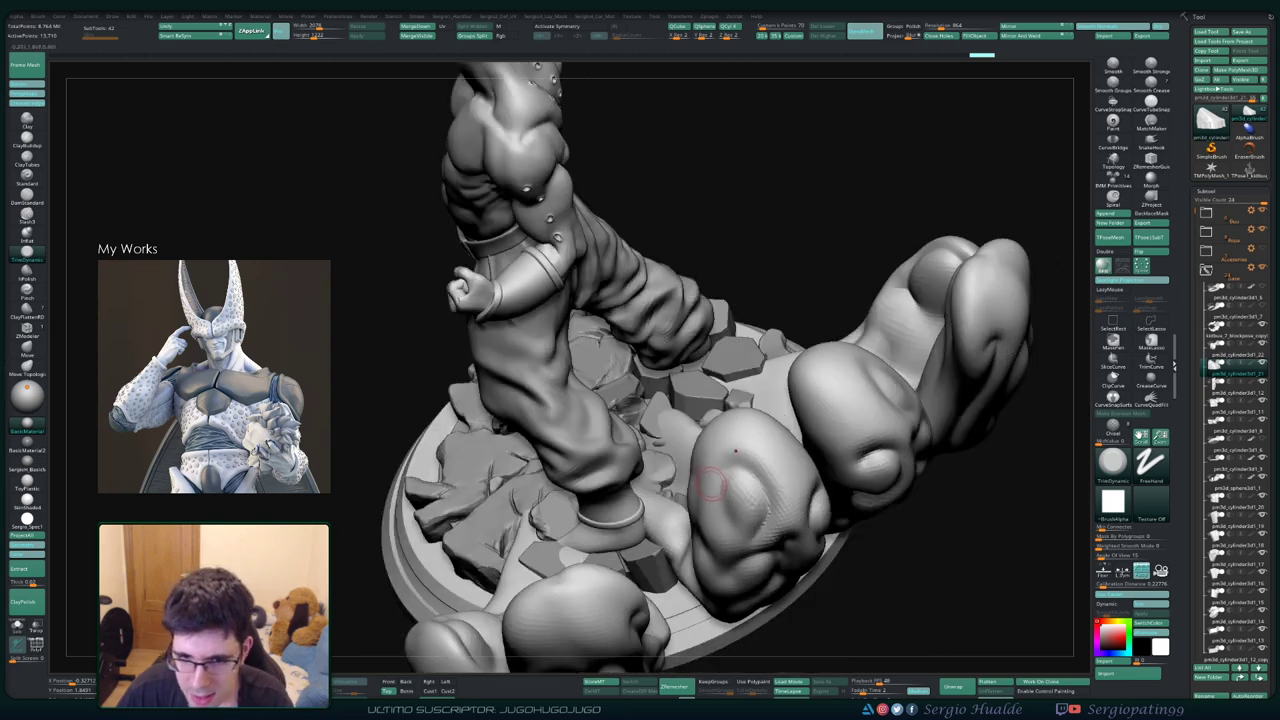
alt+click(706, 470)
mouse_move(703, 409)
mouse_down()
mouse_move(766, 340)
mouse_move(733, 433)
mouse_up()
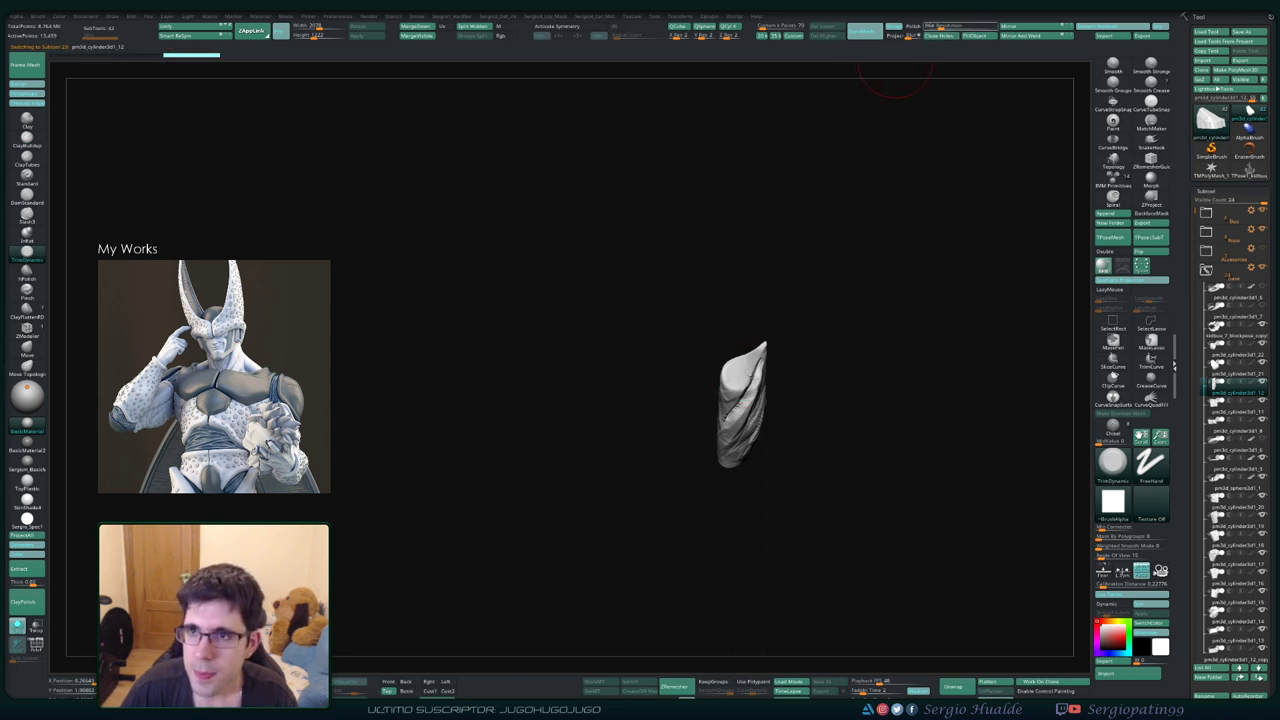
alt+drag(874, 180, 874, 240)
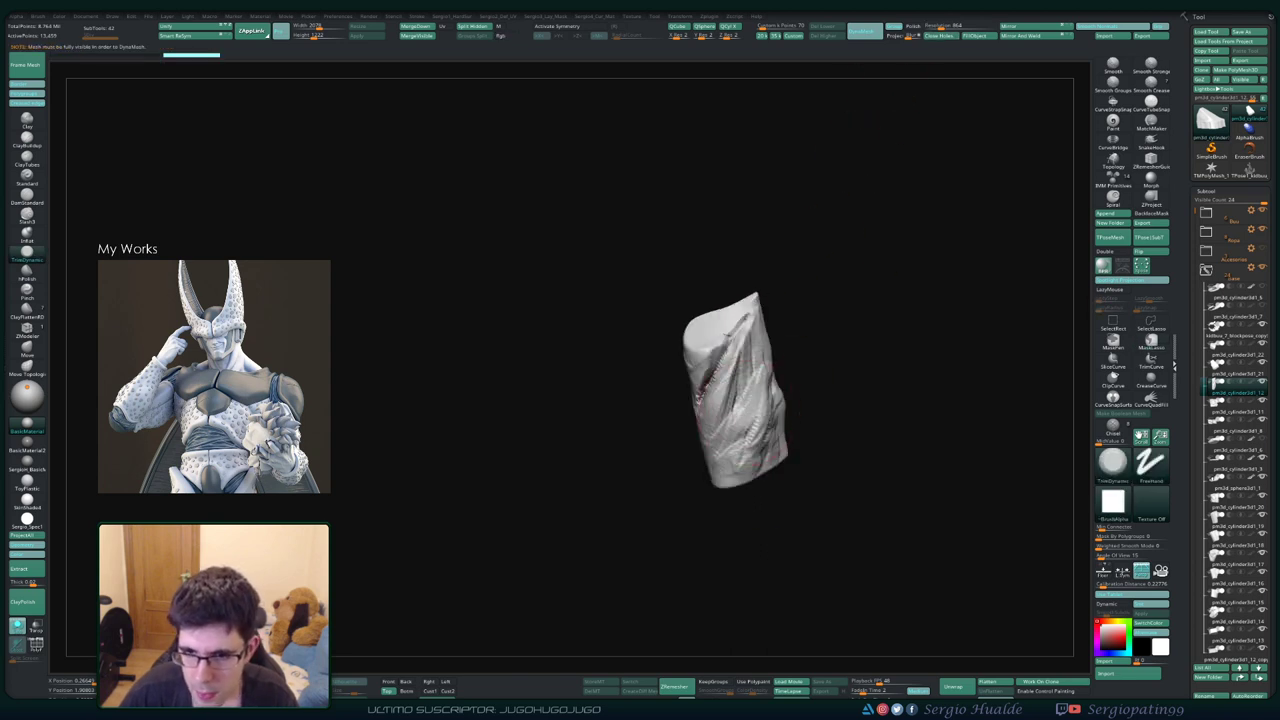
ctrl+click(822, 347)
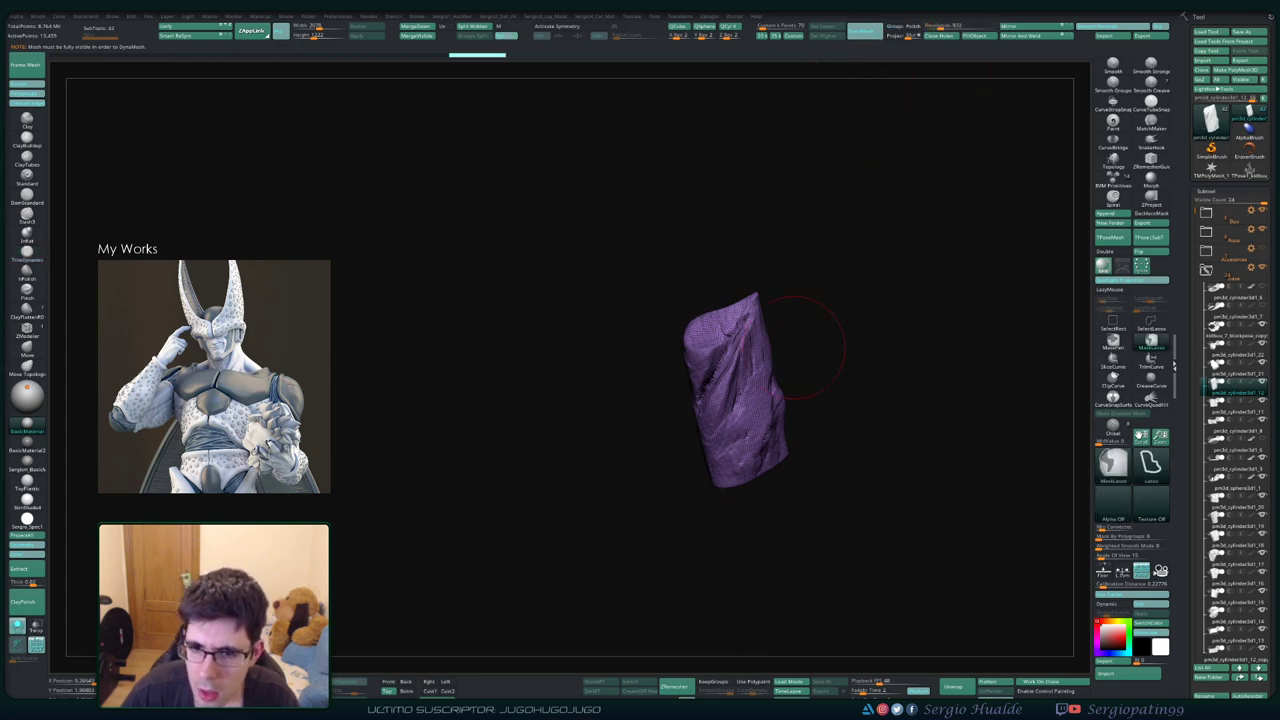
alt+drag(800, 386, 771, 429)
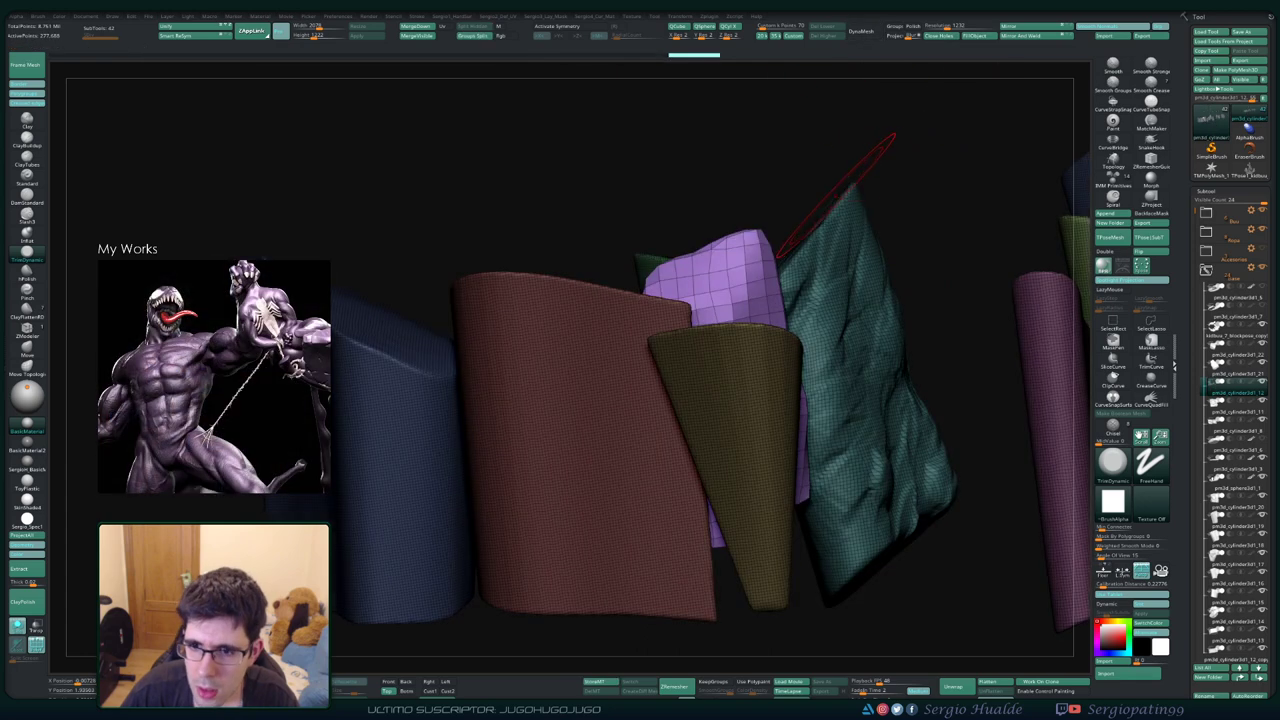
mouse_move(829, 371)
alt+mouse_down()
mouse_move(813, 322)
mouse_move(700, 300)
mouse_move(762, 392)
alt+mouse_up()
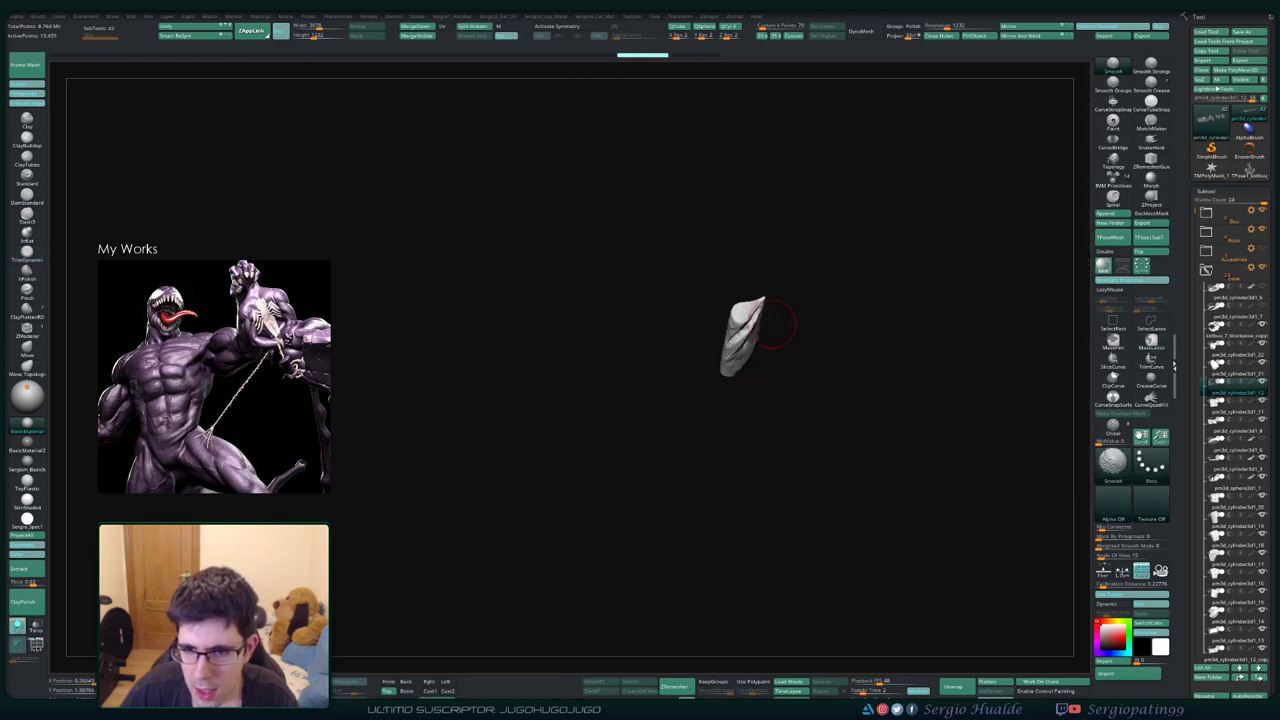
ctrl+shift+click(765, 400)
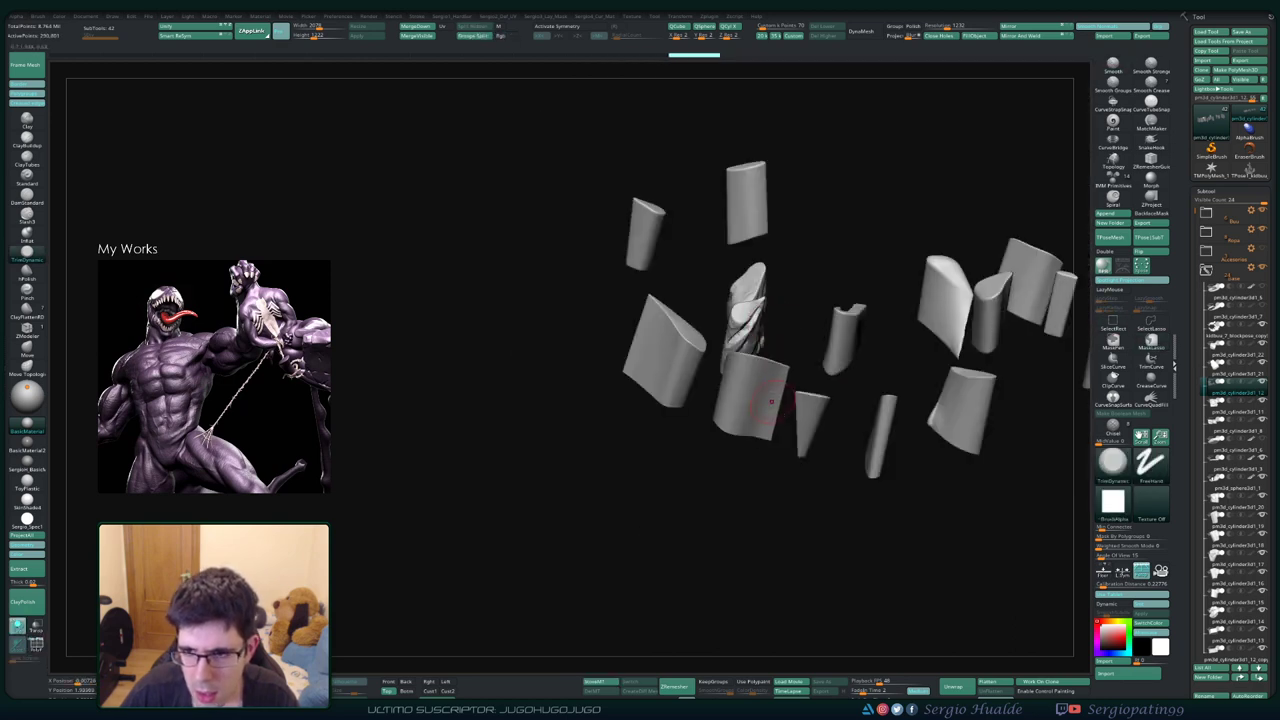
ctrl+shift+click(775, 394)
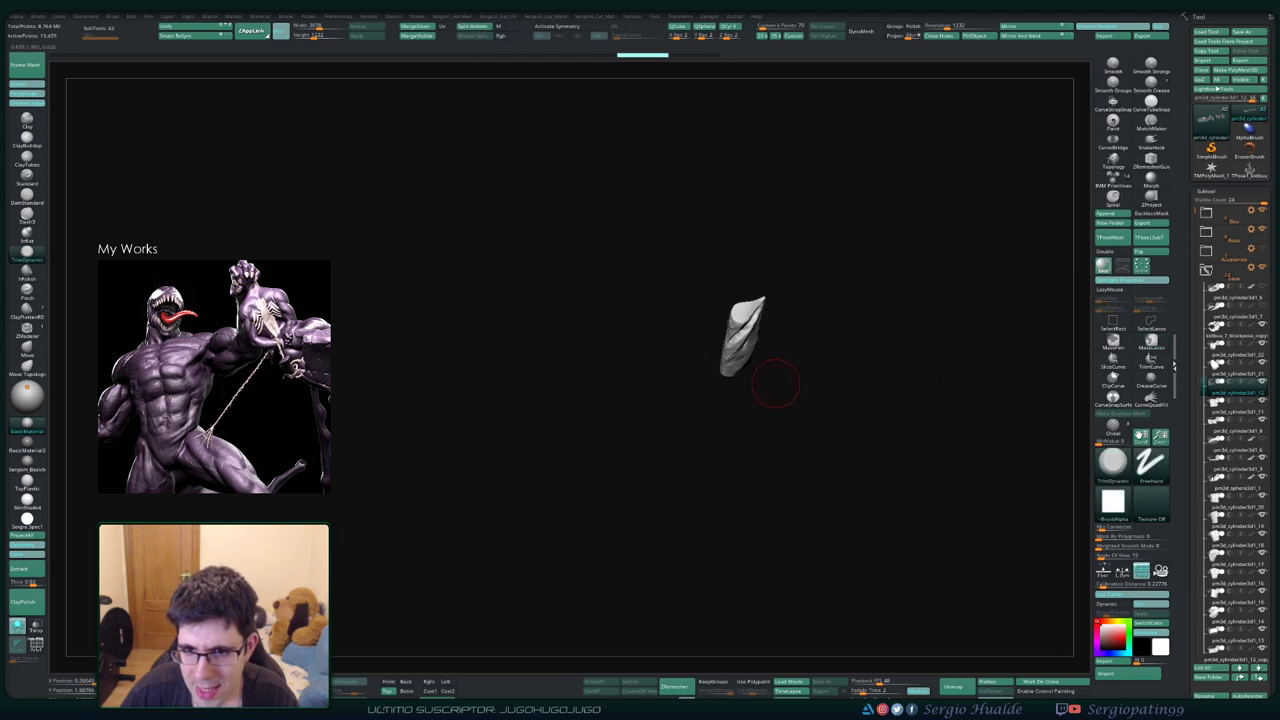
ctrl+shift+click(748, 290)
drag(748, 314, 716, 367)
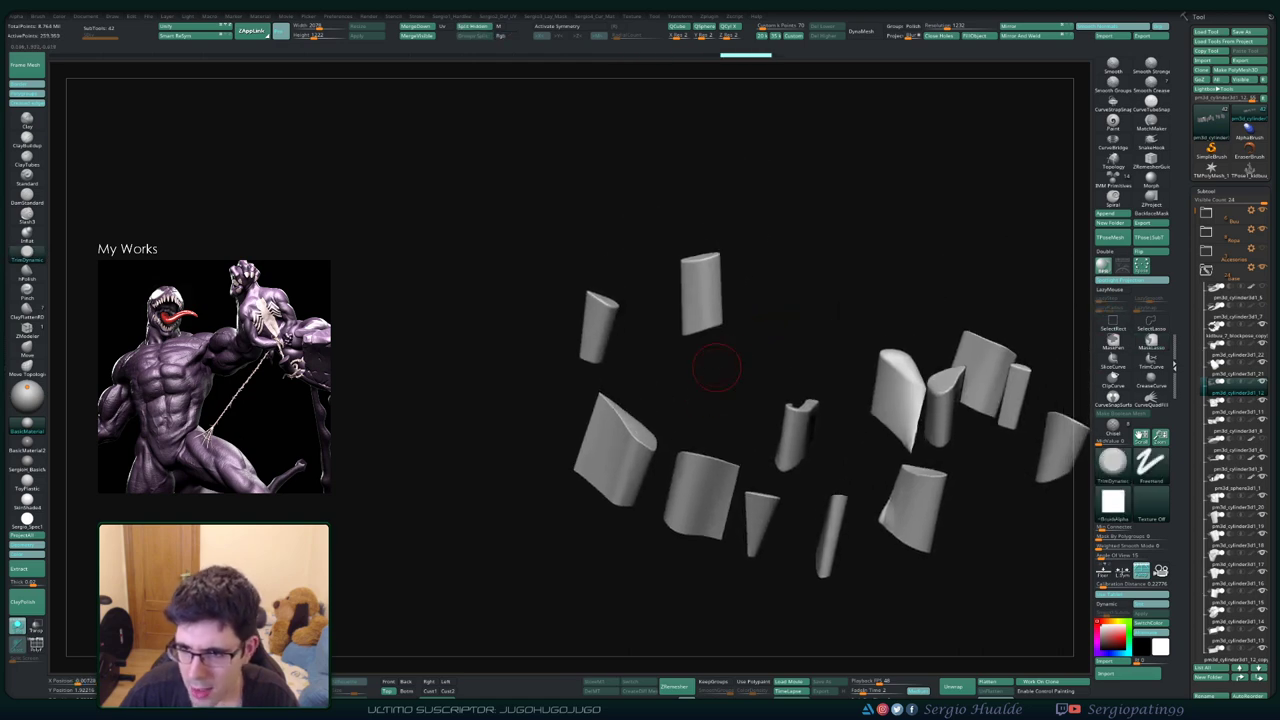
ctrl+shift+click(705, 306)
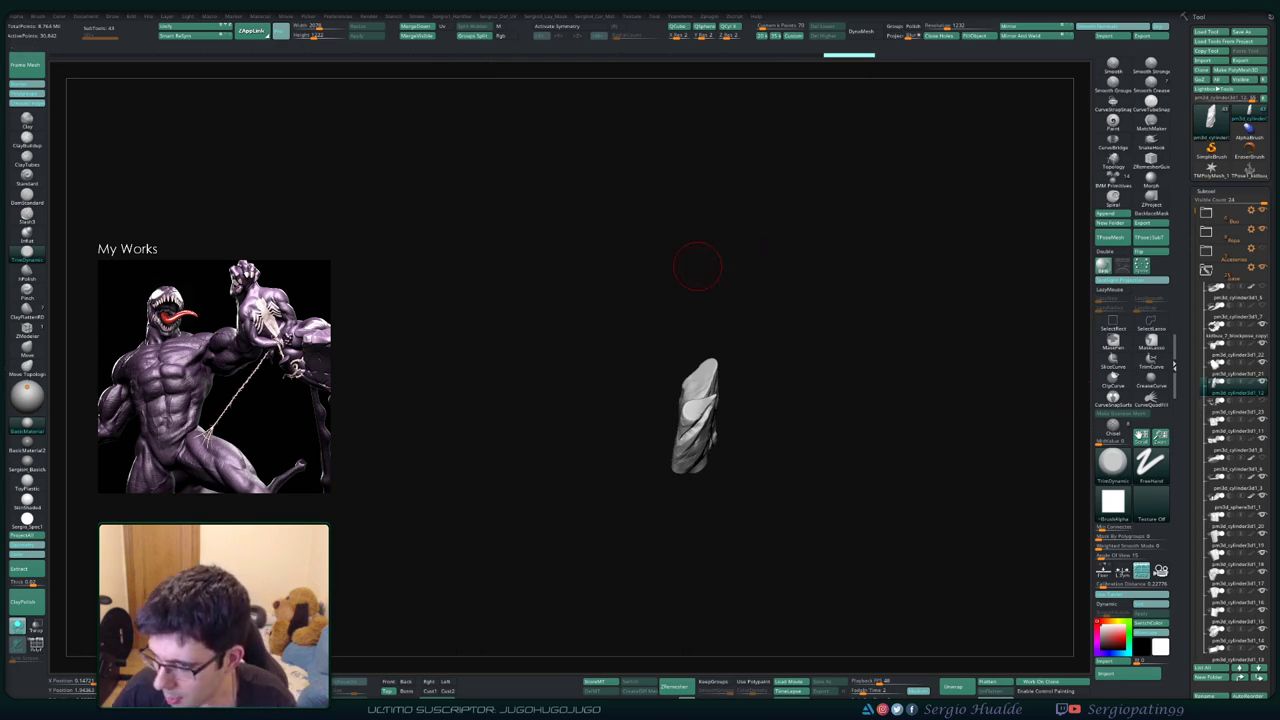
ctrl+shift+click(665, 330)
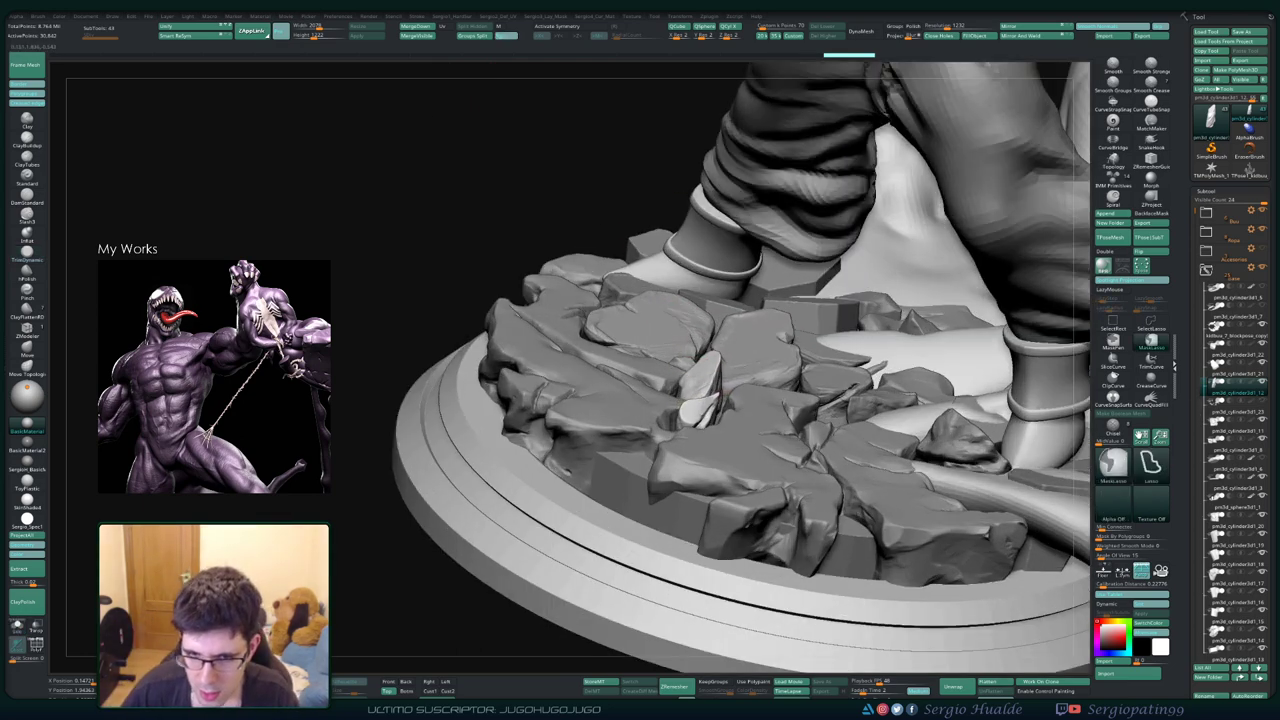
ctrl+shift+click(693, 368)
drag(693, 420, 675, 395)
mouse_move(675, 395)
right_down()
mouse_move(740, 378)
mouse_move(660, 420)
right_up()
key(space)
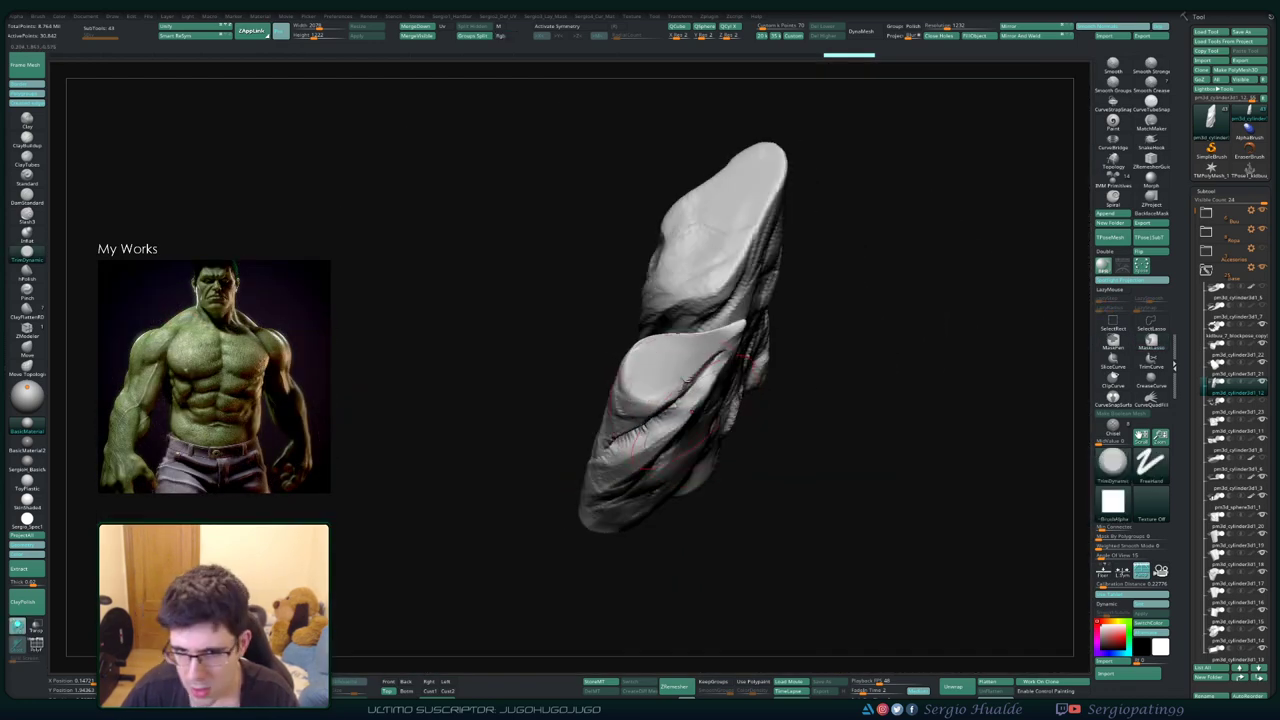
Carve a crack down the thin upright rock piece and reshape its surface
right_drag(690, 372, 640, 355)
ctrl+shift+click(619, 345)
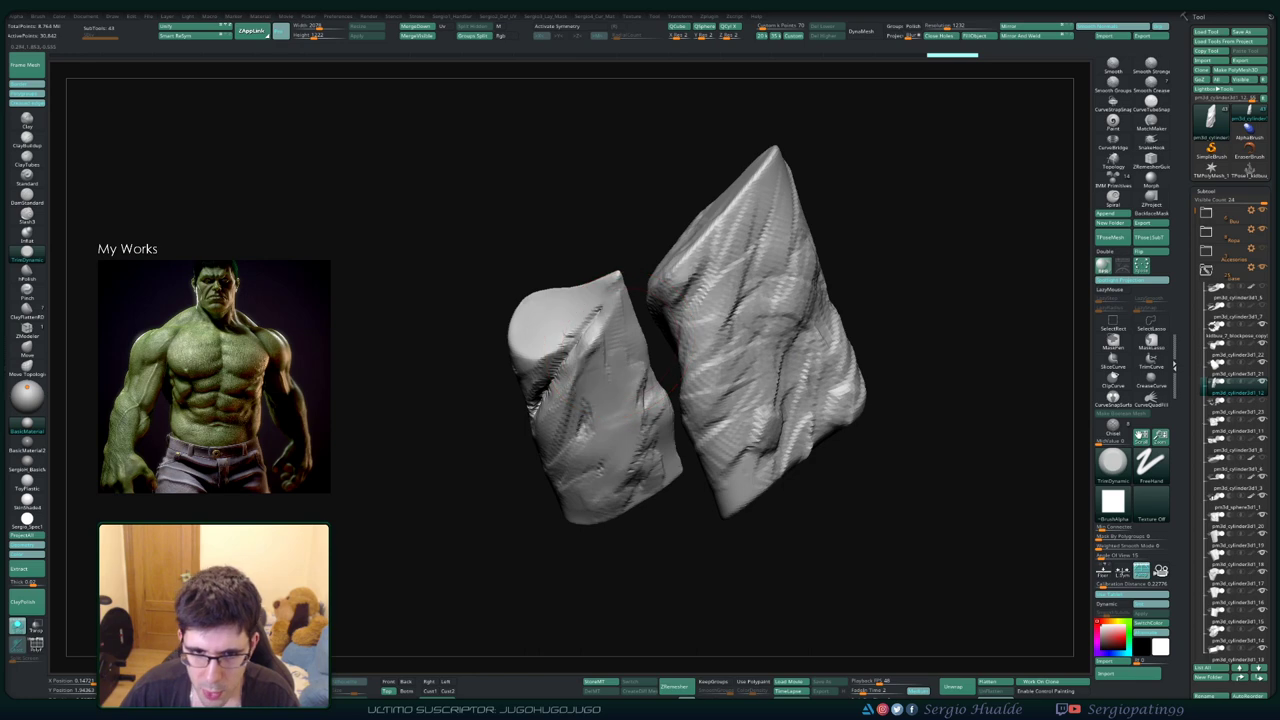
mouse_move(580, 430)
right_down()
mouse_move(635, 450)
mouse_move(650, 475)
mouse_move(605, 470)
right_up()
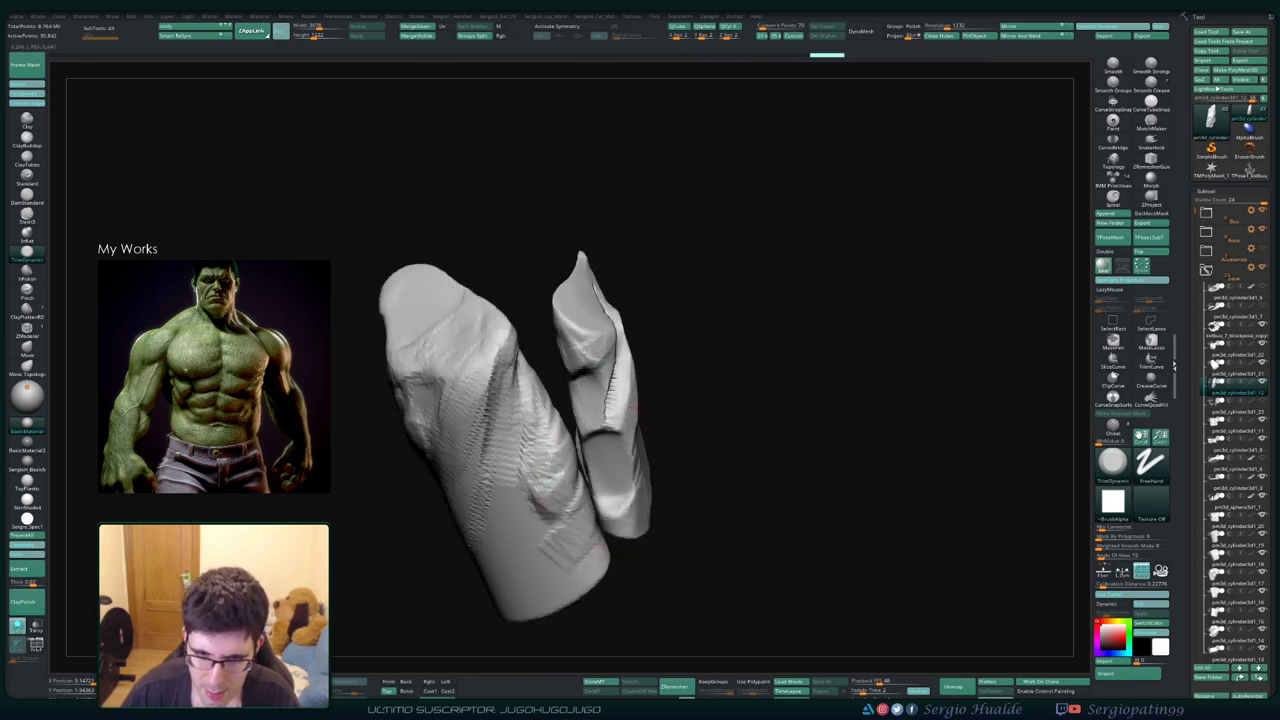
right_drag(585, 390, 594, 361)
mouse_move(568, 372)
mouse_down()
mouse_move(520, 505)
mouse_move(597, 517)
mouse_up()
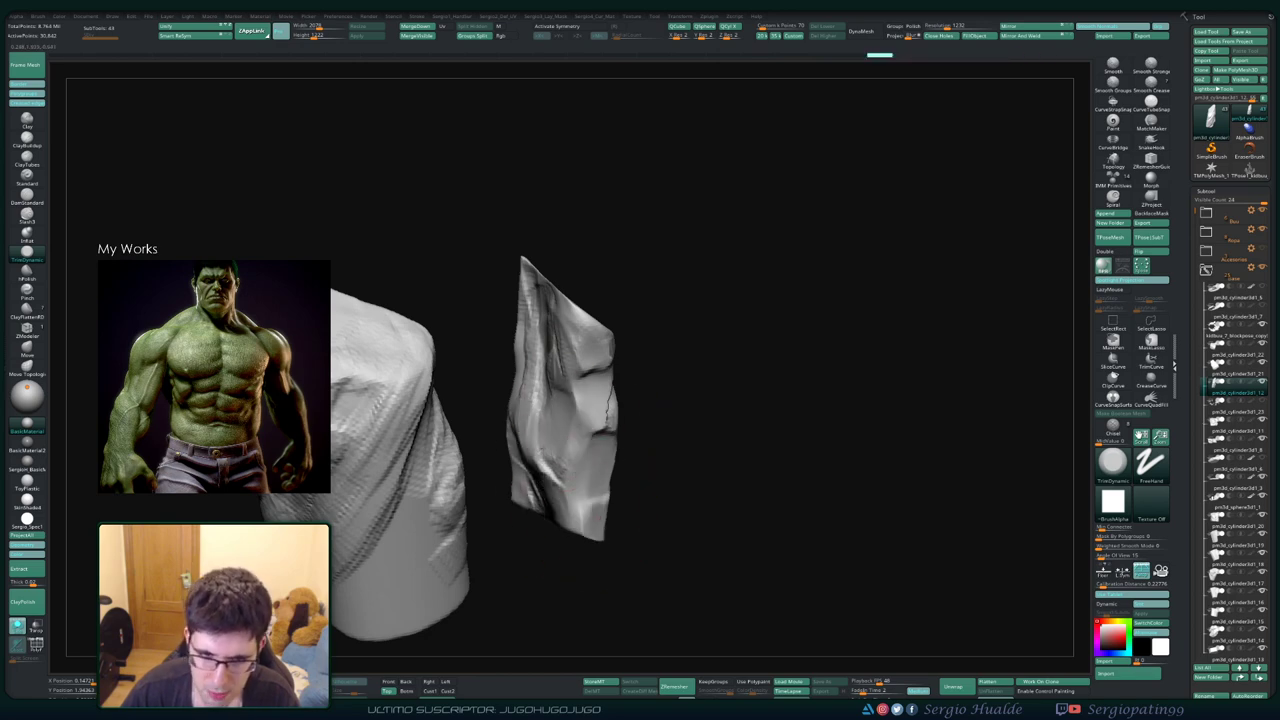
right_drag(580, 420, 585, 400)
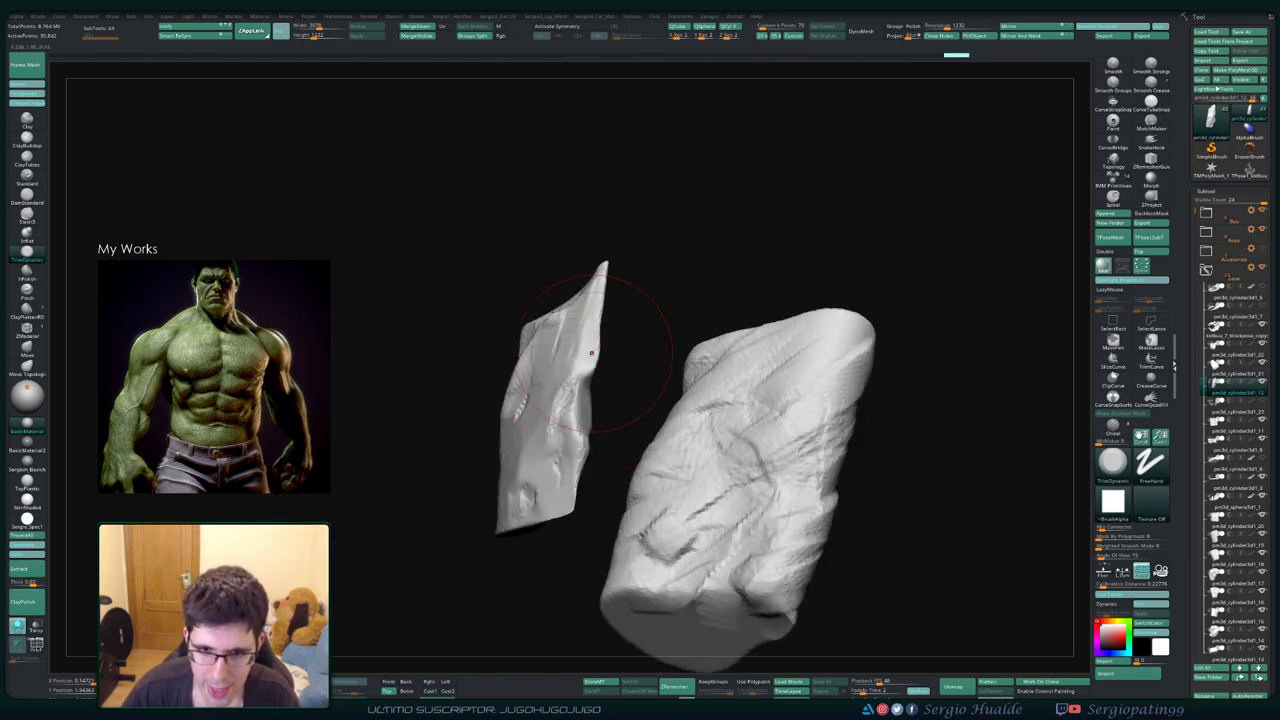
drag(591, 352, 595, 356)
Turn both rock pieces toward the camera and switch to the TrimDynamic brush
right_drag(590, 348, 590, 341)
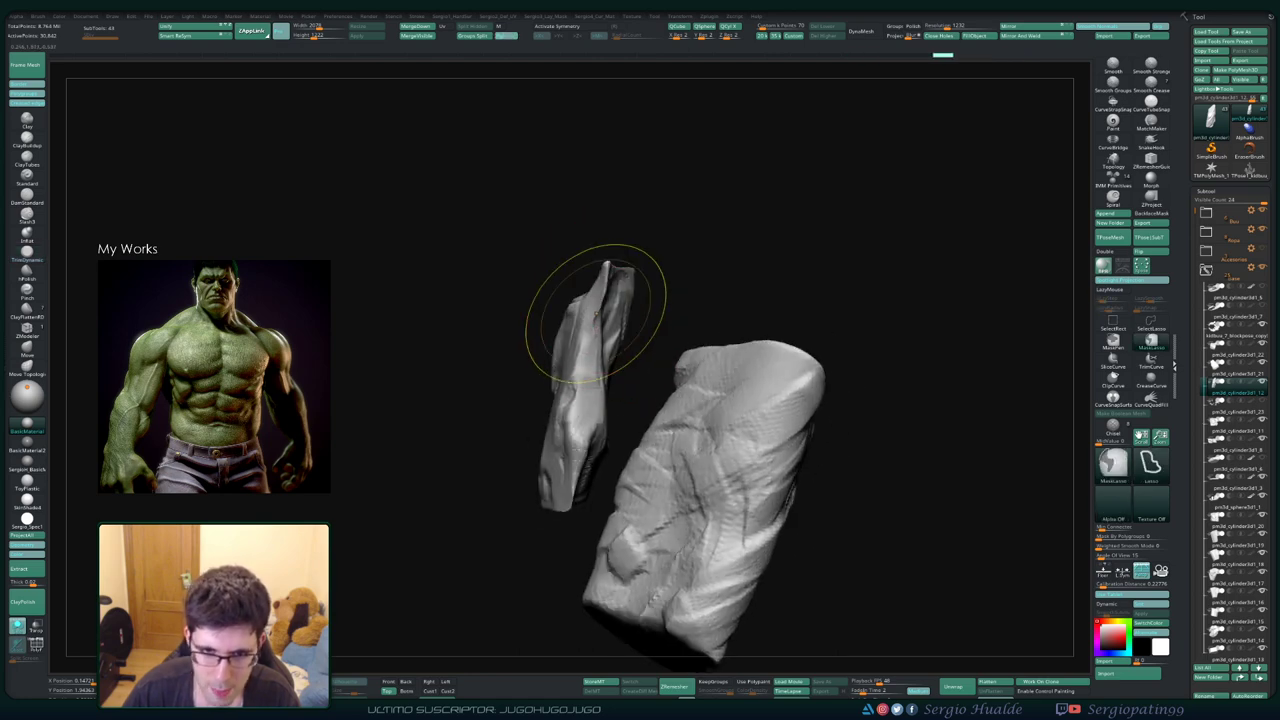
right_drag(590, 356, 560, 390)
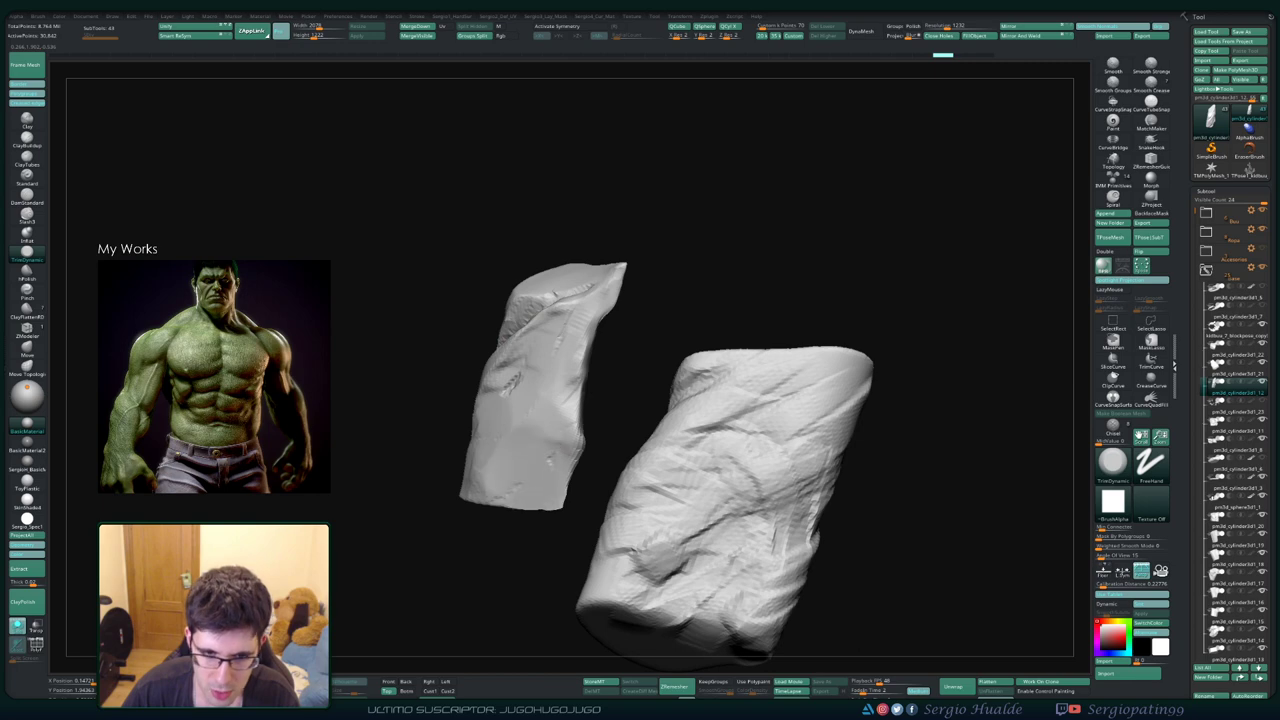
mouse_move(500, 445)
right_down()
mouse_move(470, 325)
mouse_move(495, 311)
right_up()
key(ctrl)
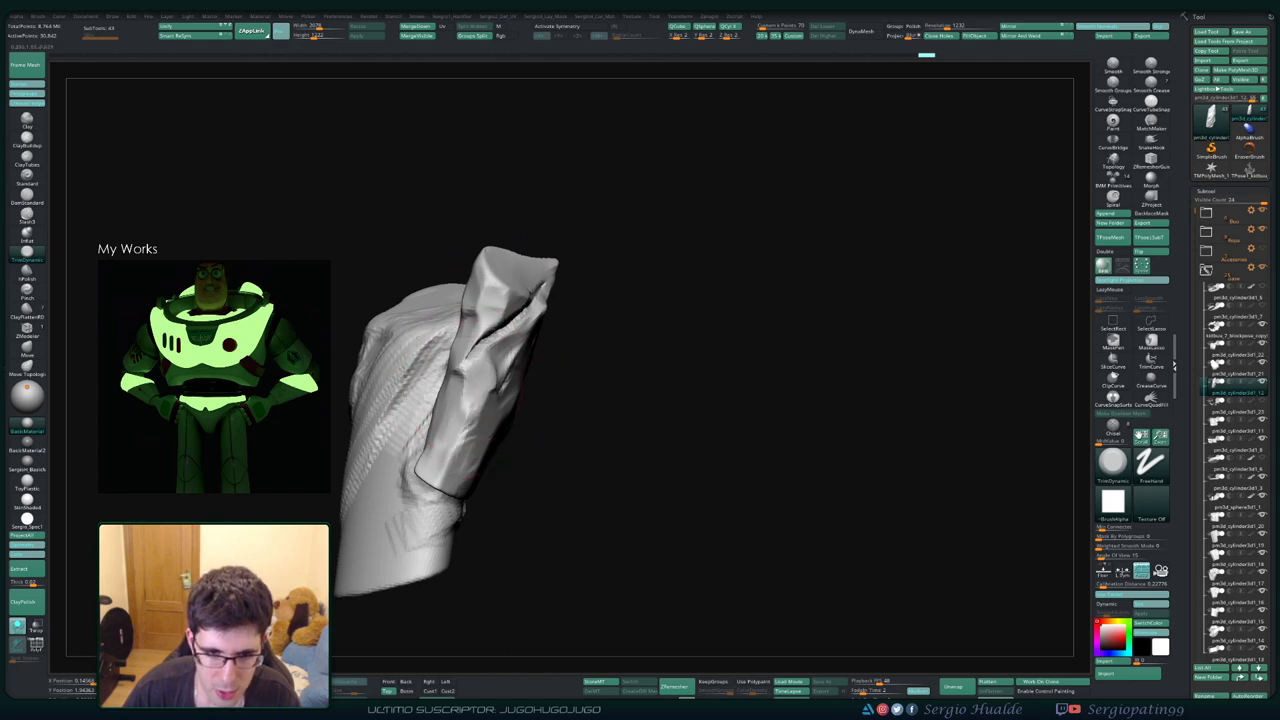
right_drag(455, 455, 484, 432)
alt+drag(532, 377, 506, 446)
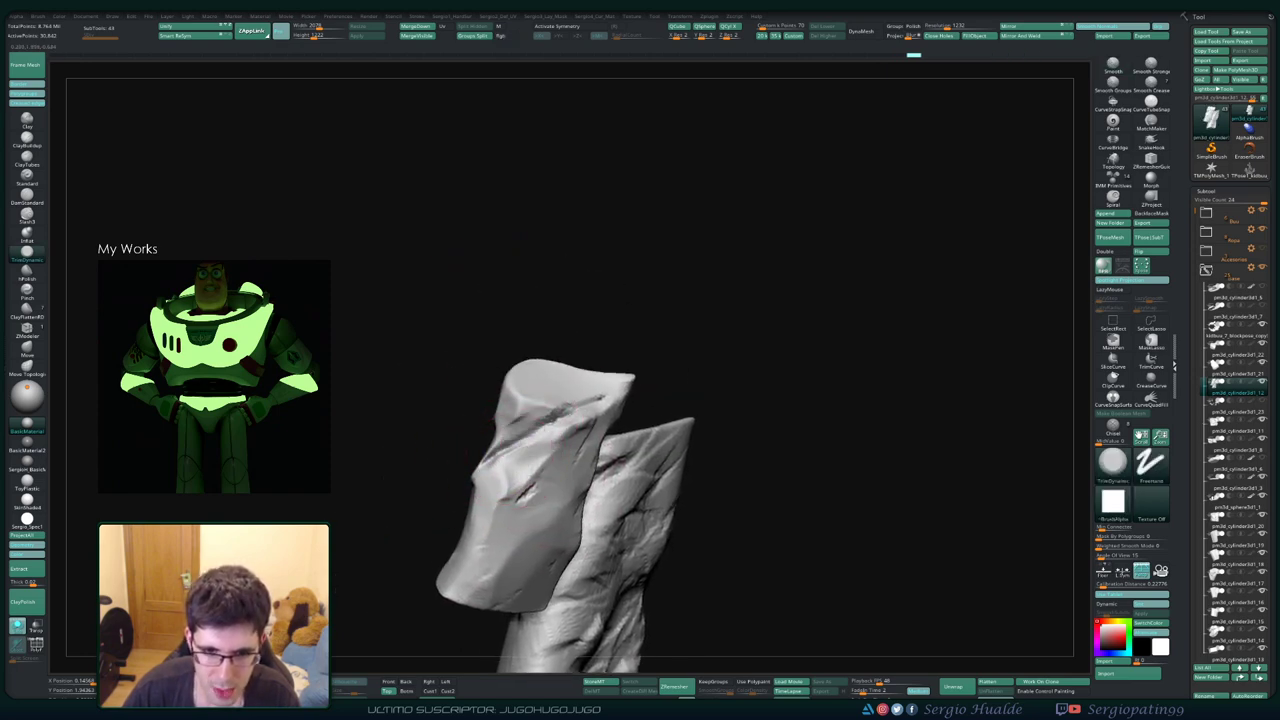
mouse_move(593, 424)
right_down()
mouse_move(577, 406)
mouse_move(611, 372)
mouse_move(651, 371)
mouse_move(591, 423)
mouse_move(623, 346)
mouse_move(655, 380)
mouse_move(620, 405)
right_up()
ctrl+click(683, 368)
key(w)
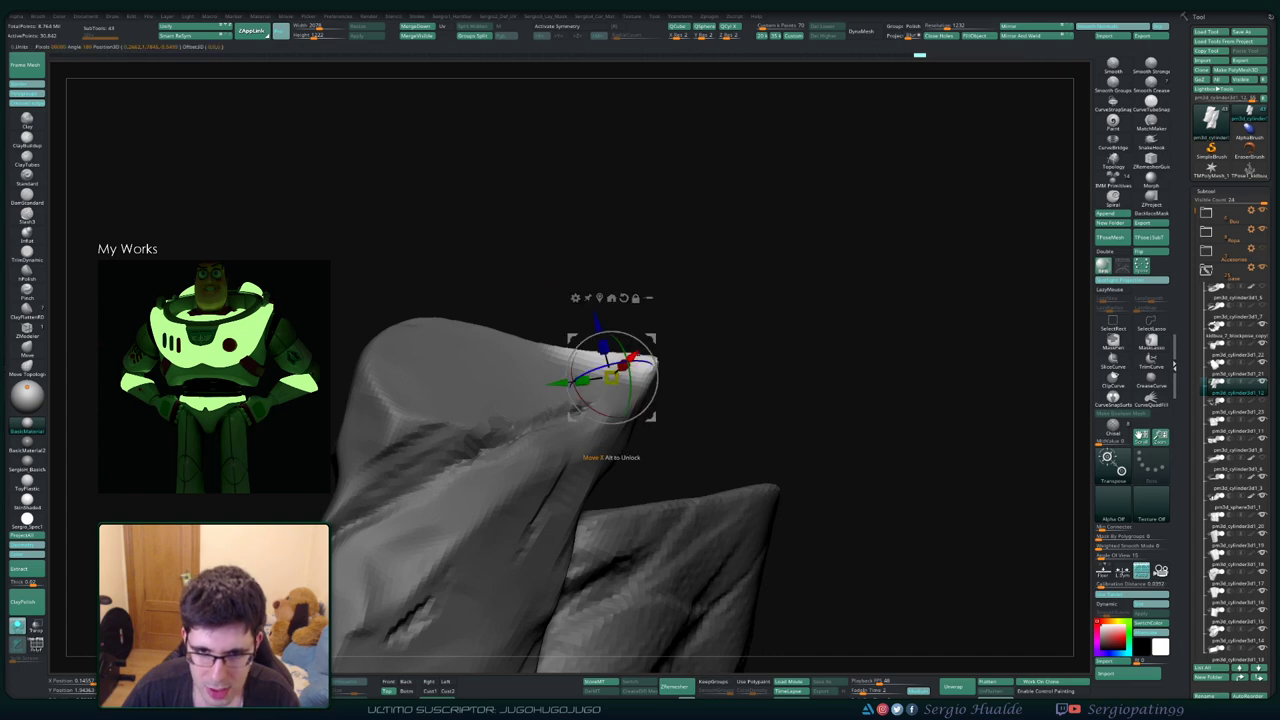
alt+drag(612, 340, 600, 395)
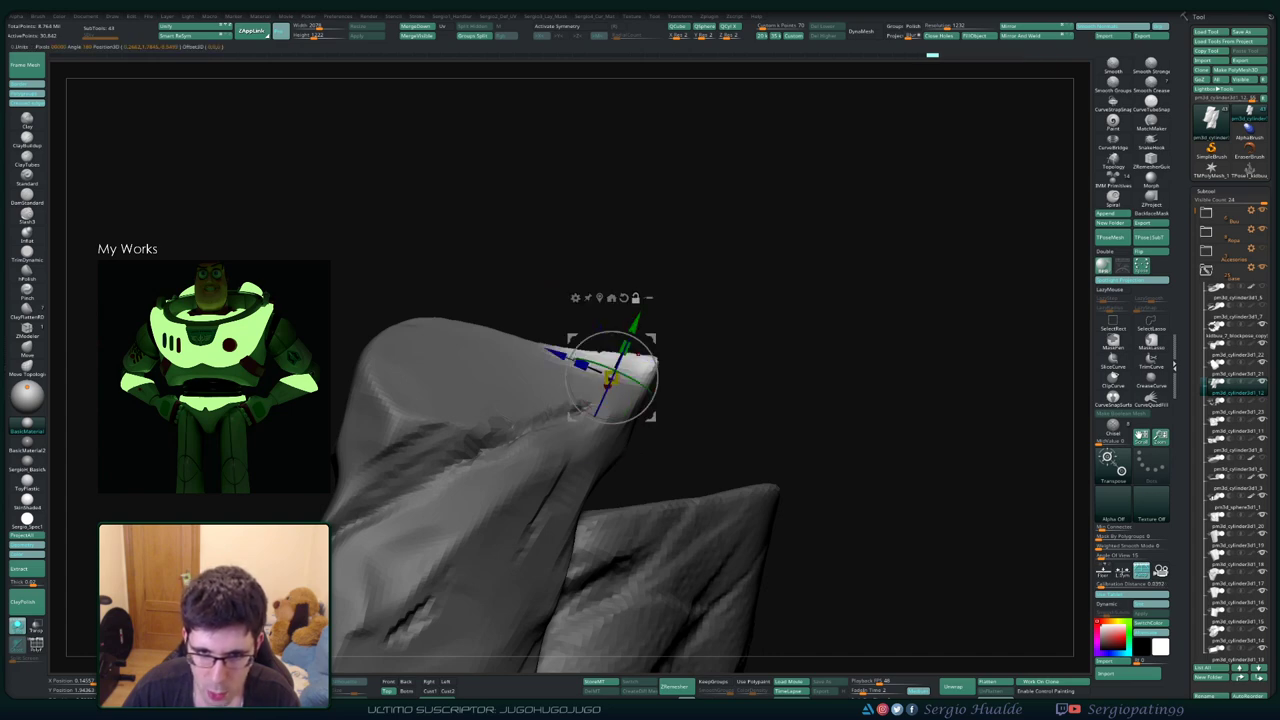
key(q)
right_drag(700, 357, 683, 323)
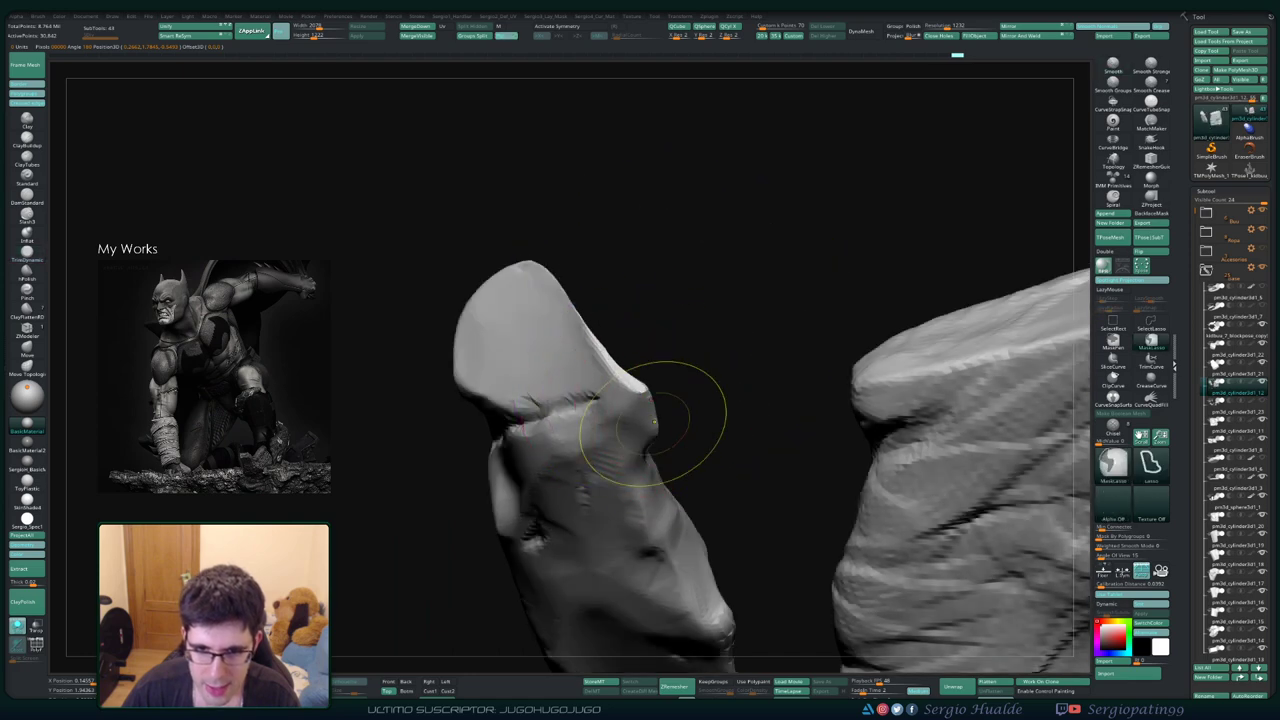
key(f)
right_drag(620, 385, 557, 400)
Flatten and smooth the right rock chunk's surface
right_drag(600, 357, 742, 428)
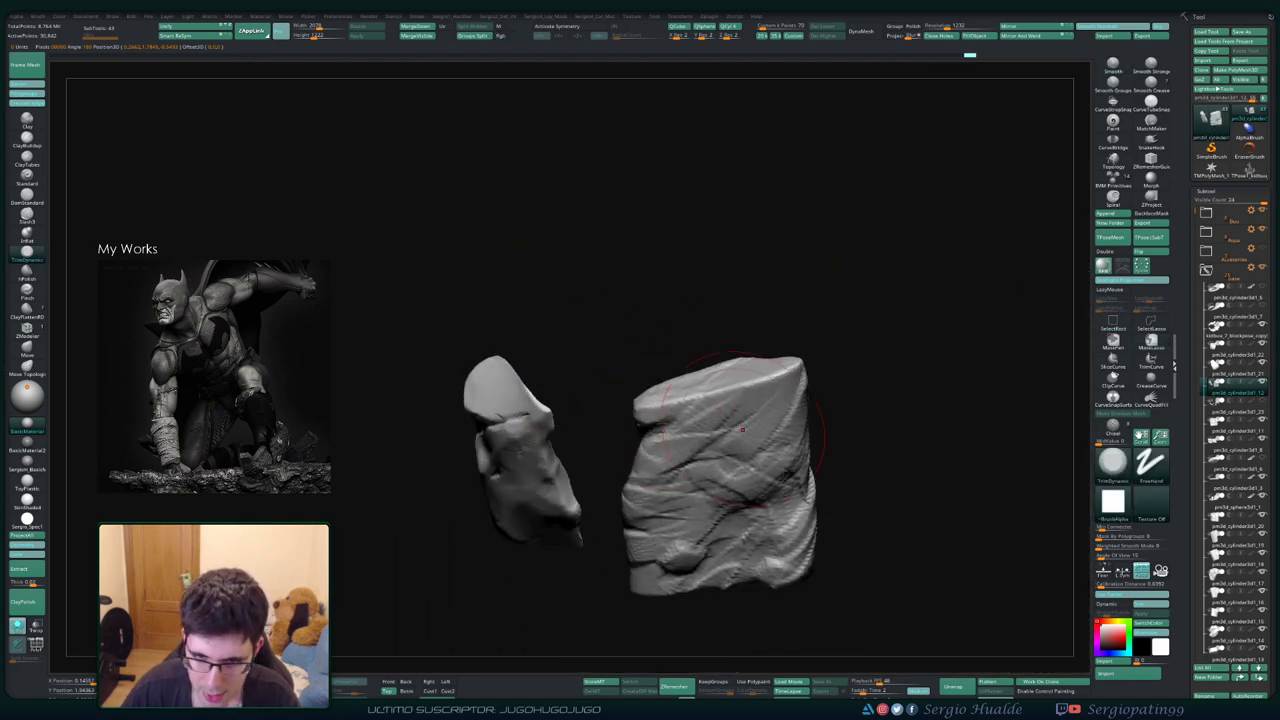
drag(765, 412, 758, 450)
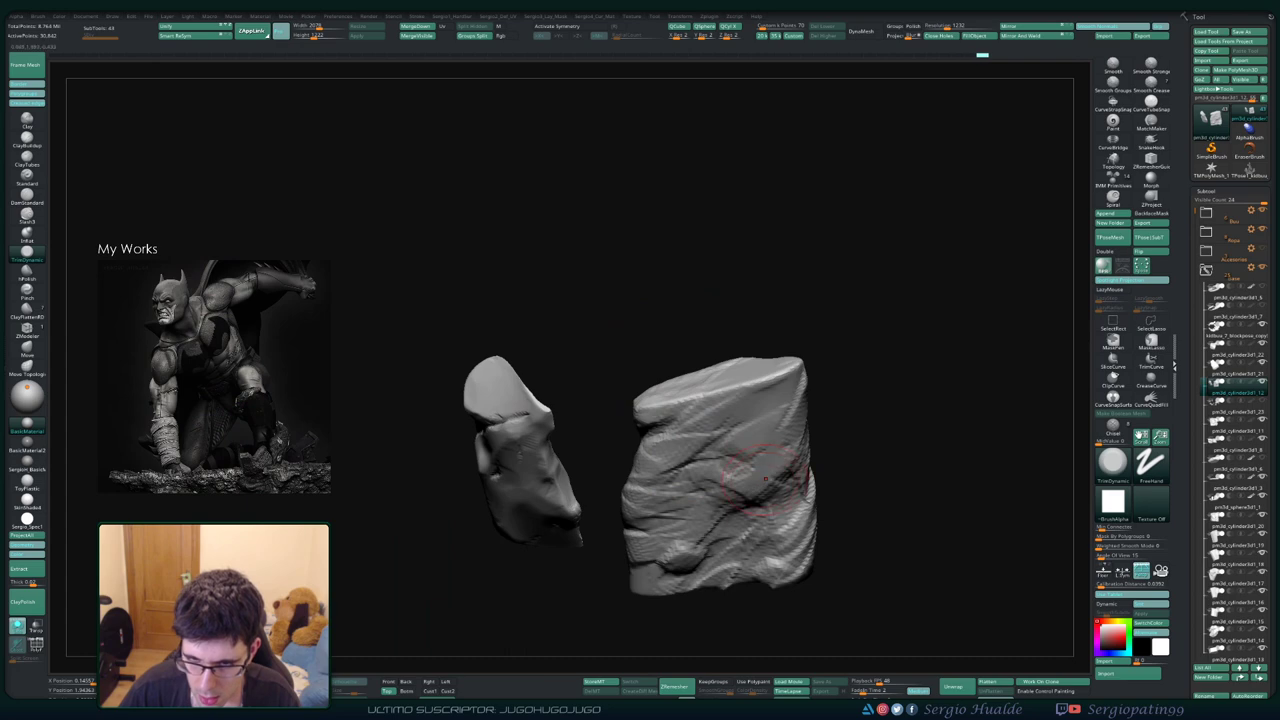
right_drag(782, 568, 678, 530)
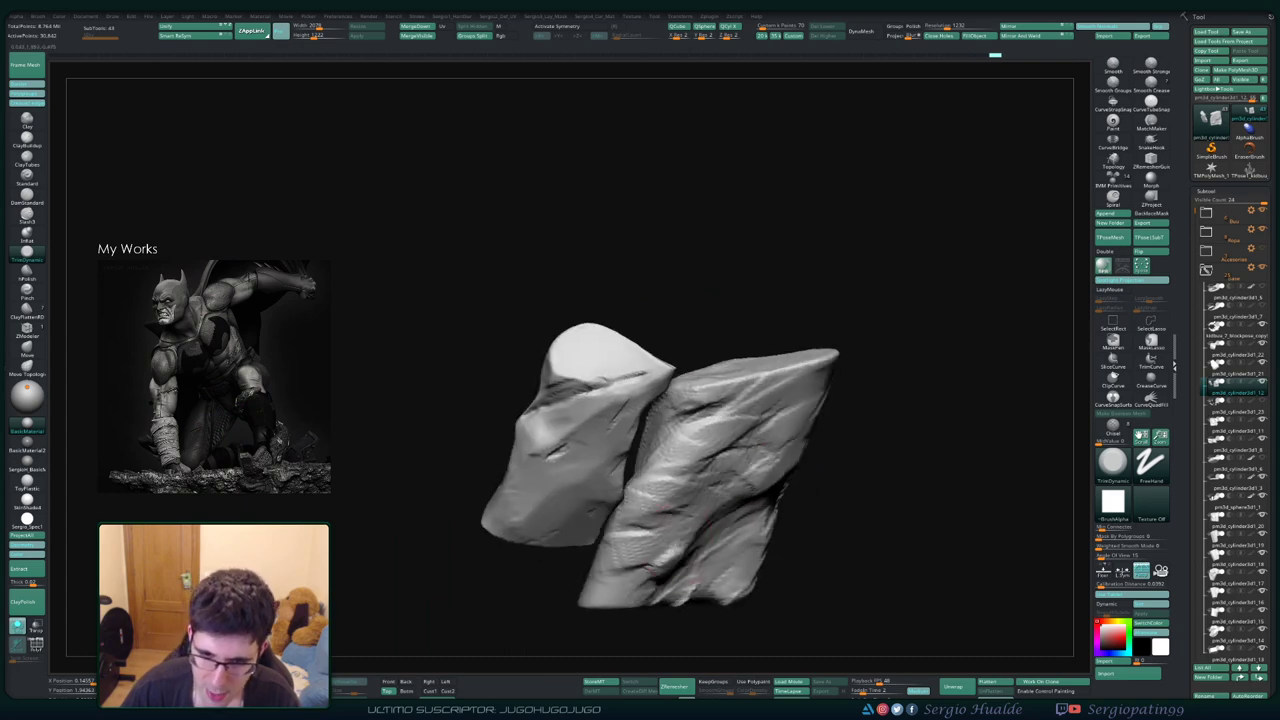
right_drag(656, 470, 760, 475)
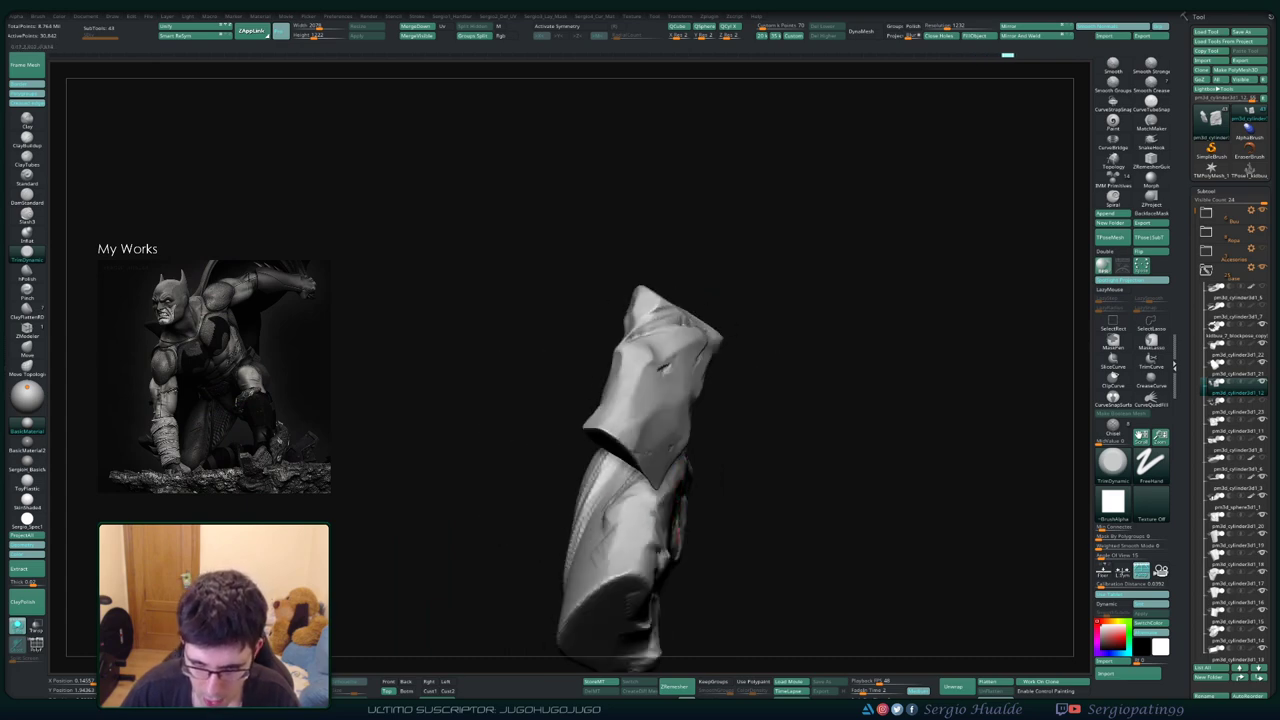
right_drag(621, 545, 640, 500)
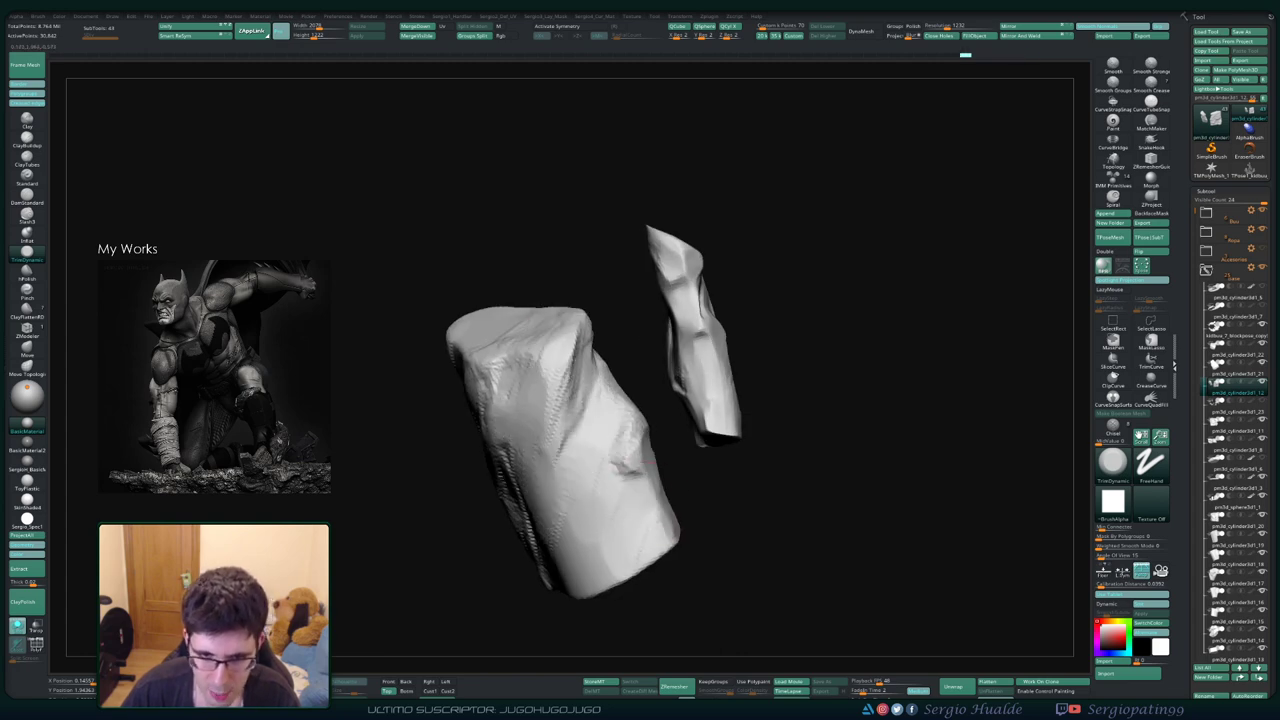
mouse_move(648, 464)
alt+right_down()
mouse_move(692, 432)
mouse_move(740, 470)
alt+right_up()
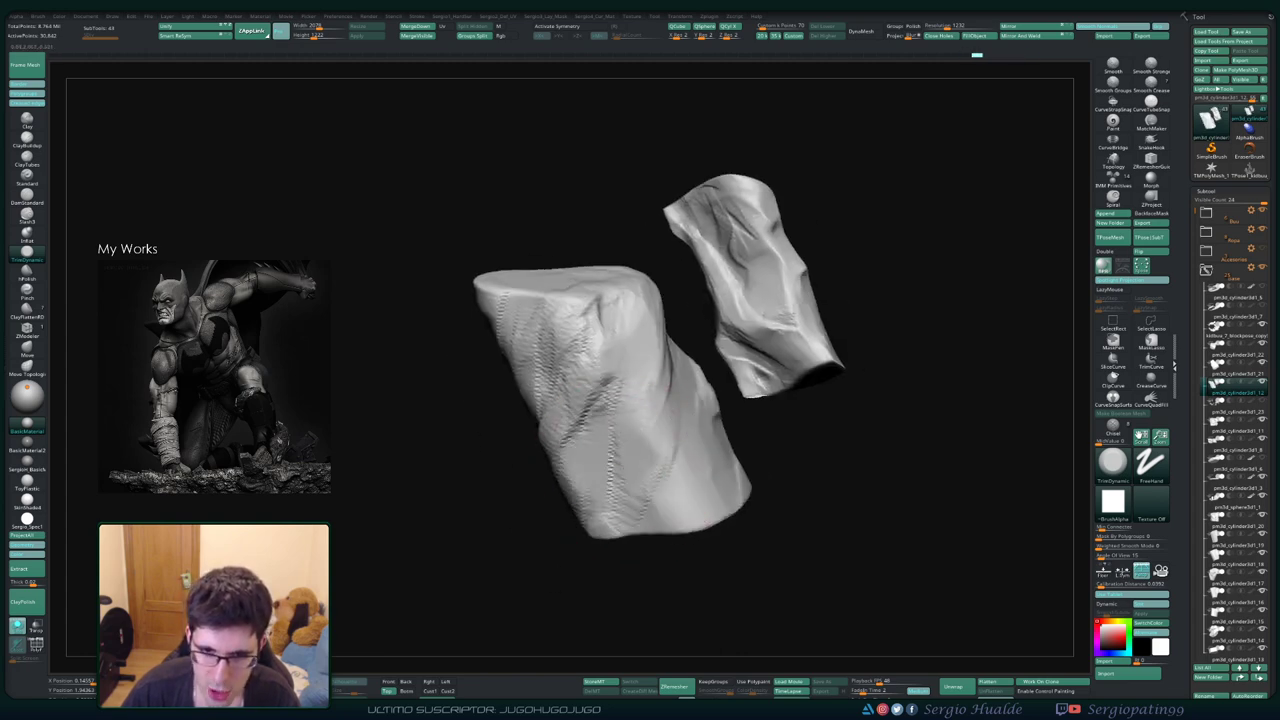
Flatten the left rock's lower part and carve chisel marks and ridges into it
drag(650, 460, 712, 511)
mouse_move(712, 511)
right_down()
mouse_move(700, 530)
mouse_move(640, 430)
right_up()
drag(600, 410, 650, 480)
mouse_move(590, 370)
mouse_down()
mouse_move(545, 440)
mouse_move(540, 400)
mouse_up()
mouse_move(560, 400)
right_down()
mouse_move(614, 466)
mouse_move(571, 431)
mouse_move(620, 420)
mouse_move(660, 430)
mouse_move(600, 480)
mouse_move(543, 457)
right_up()
drag(543, 457, 560, 505)
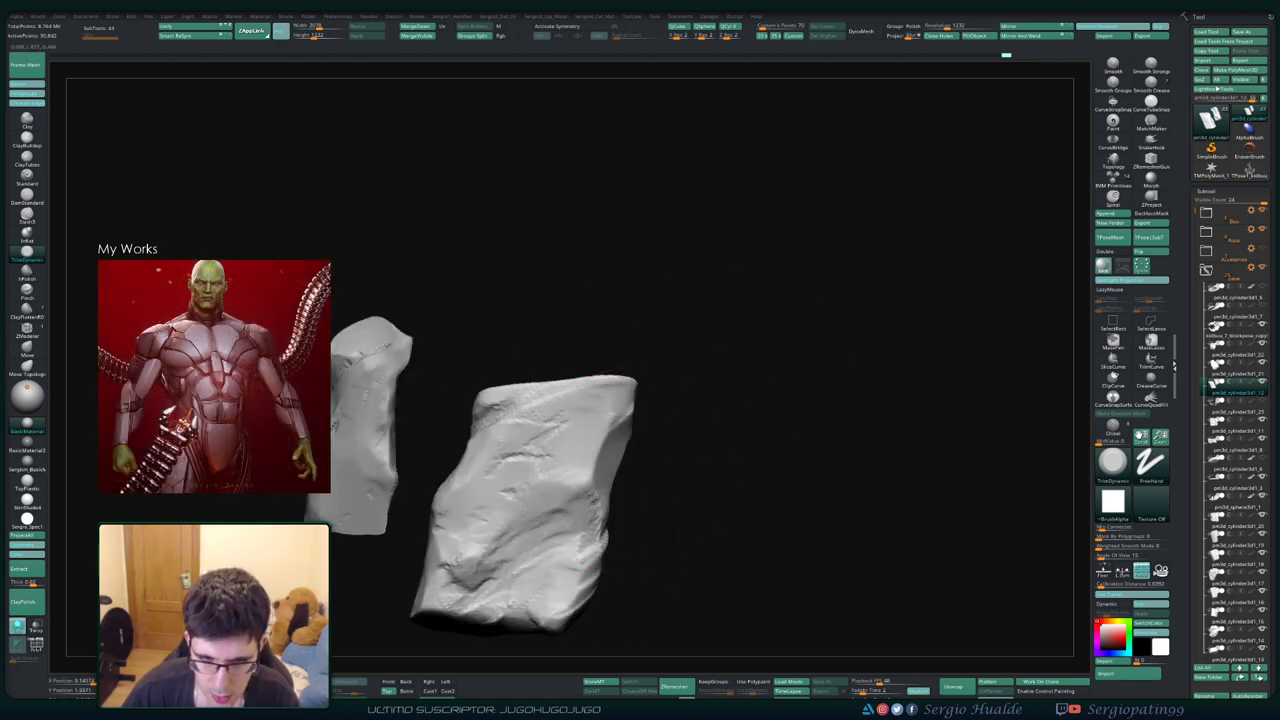
drag(490, 545, 535, 600)
mouse_move(460, 475)
mouse_down()
mouse_move(520, 560)
mouse_move(470, 585)
mouse_up()
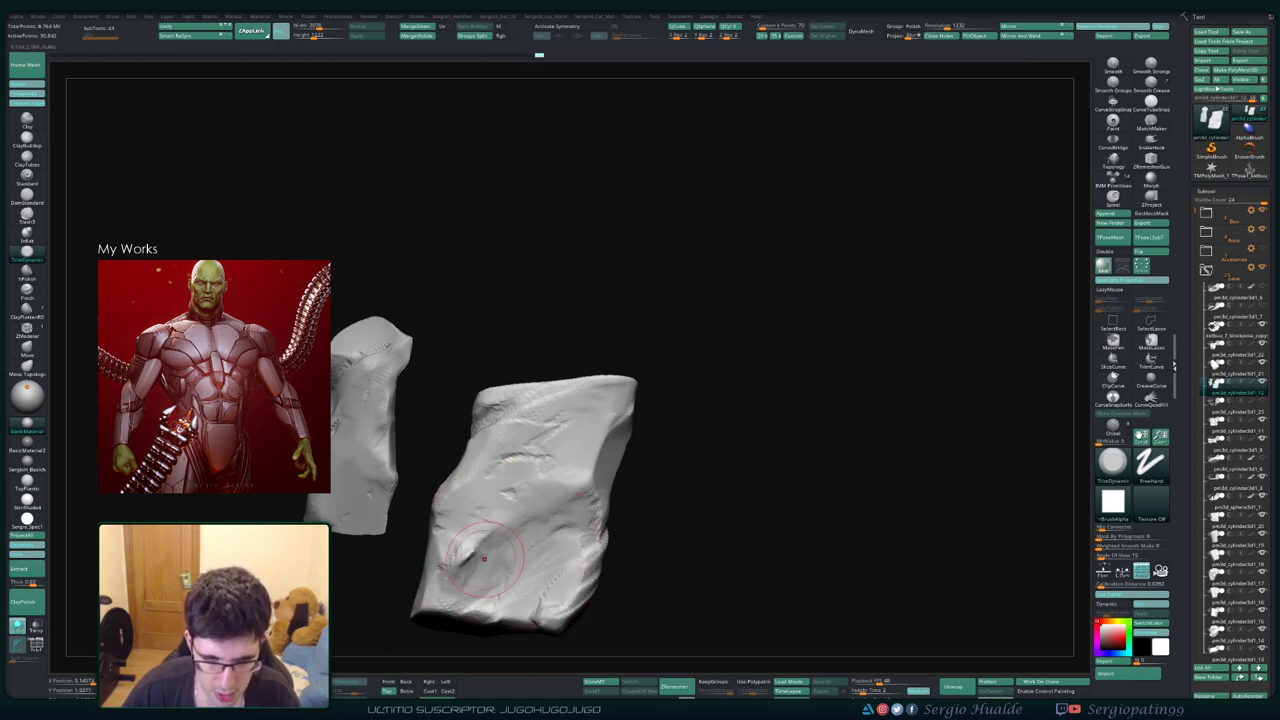
Review both rock chunks from several angles, then turn Solo off to show the full statue
scroll(491, 545, down, 3)
mouse_move(491, 545)
right_down()
mouse_move(566, 500)
mouse_move(605, 525)
mouse_move(618, 556)
right_up()
mouse_move(577, 496)
right_down()
mouse_move(640, 500)
mouse_move(648, 468)
mouse_move(640, 480)
mouse_move(622, 456)
right_up()
key(alt+shift+s)
key(alt+shift+s)
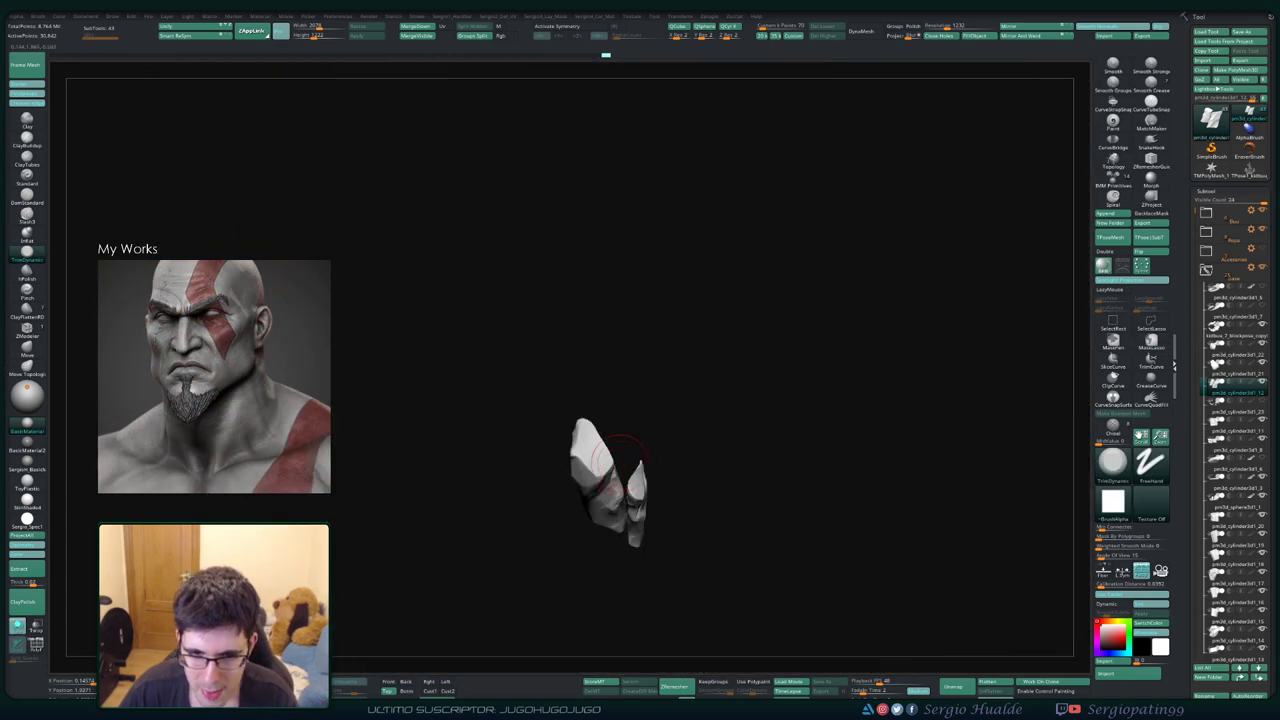
mouse_move(722, 463)
ctrl+right_down()
mouse_move(574, 566)
mouse_move(630, 511)
mouse_move(650, 460)
ctrl+right_up()
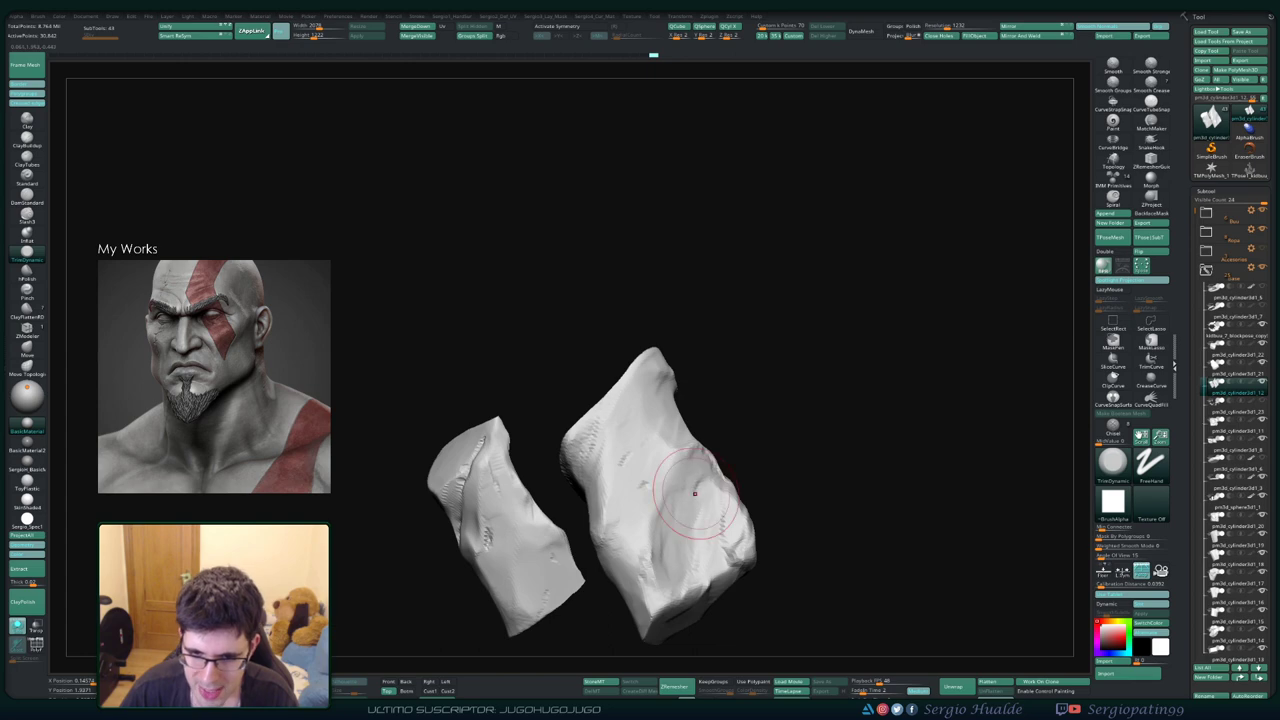
mouse_move(694, 493)
ctrl+right_down()
mouse_move(720, 440)
mouse_move(690, 455)
mouse_move(713, 460)
mouse_move(672, 457)
ctrl+right_up()
key(shift+s)
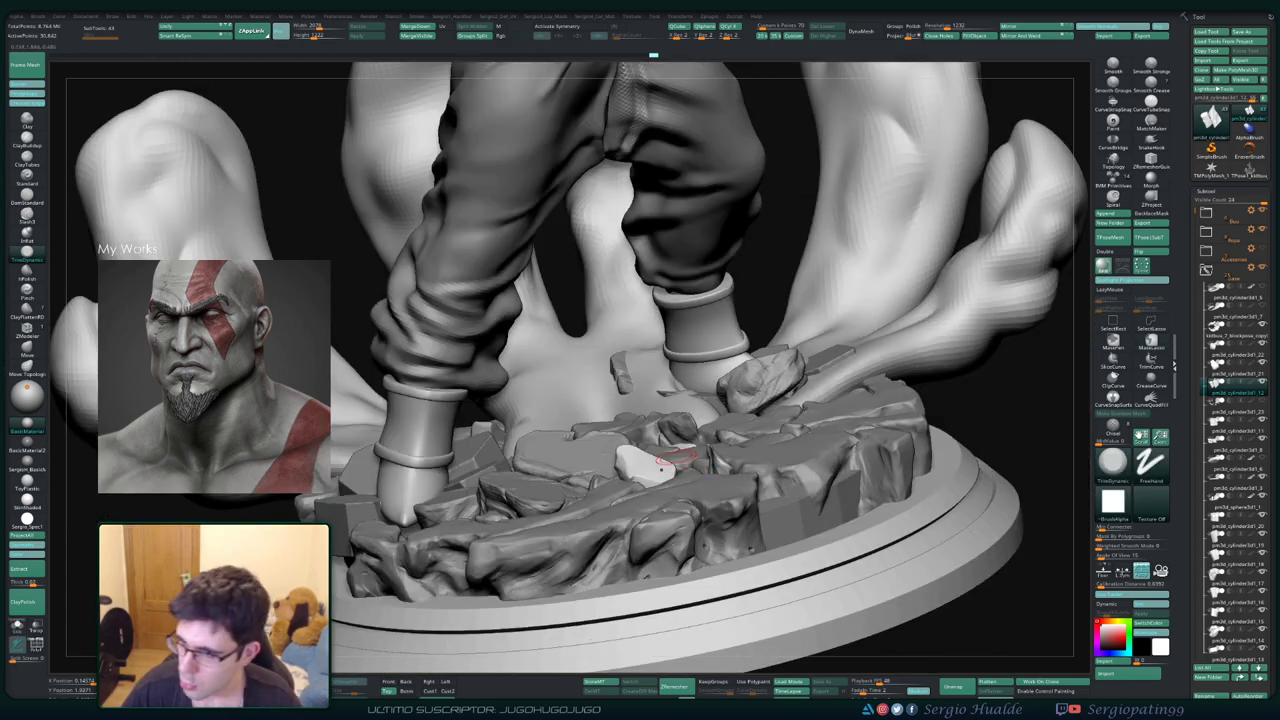
Isolate another rock chunk of the base and sculpt a dent into its front face
alt+click(676, 410)
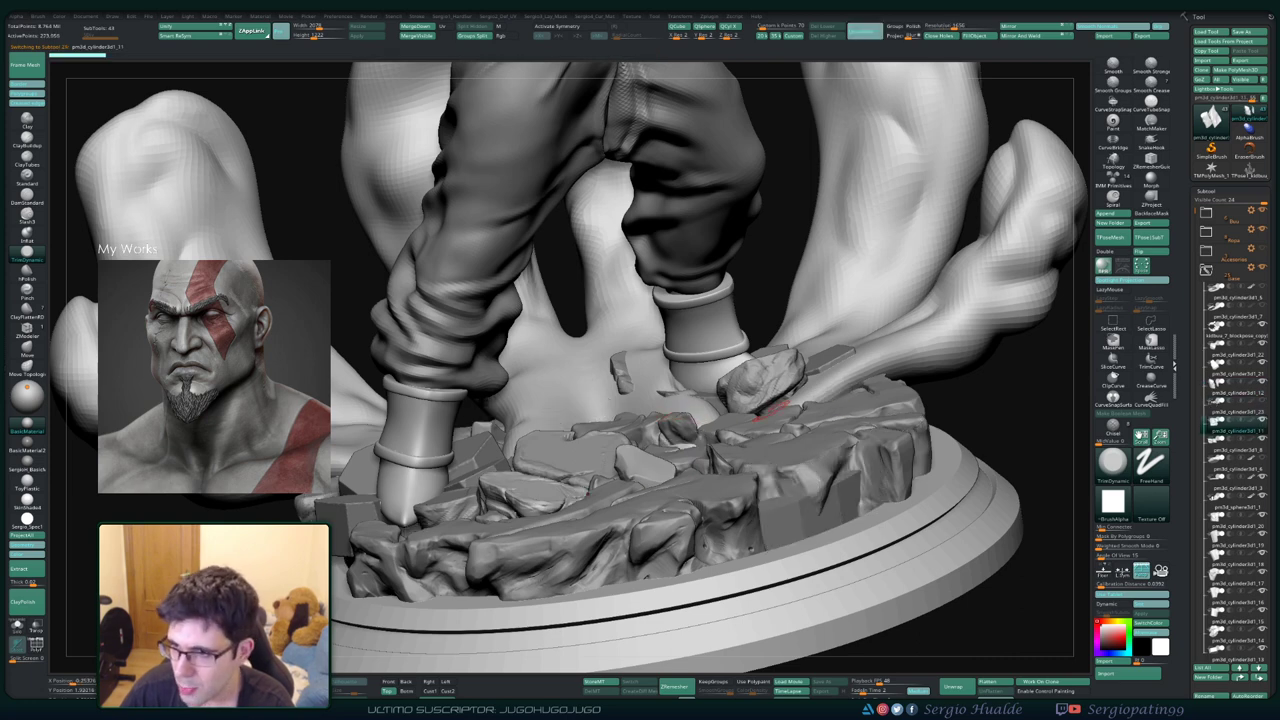
key(shift+s)
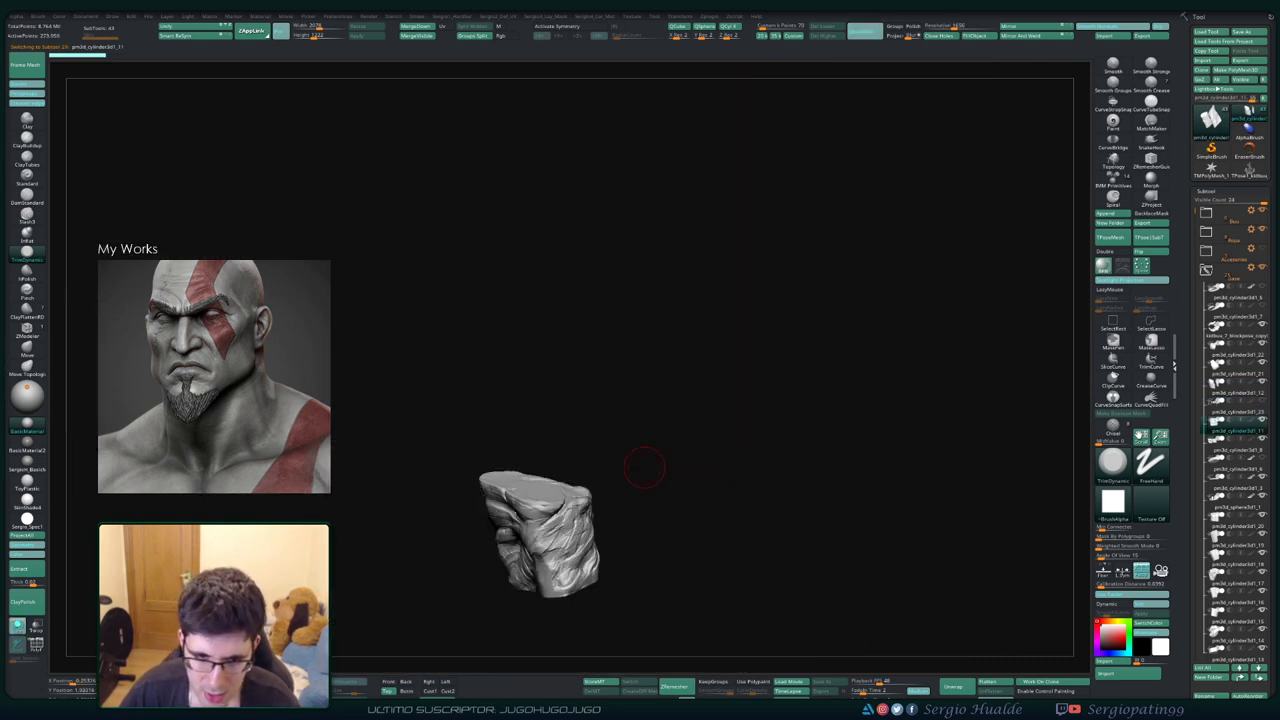
alt+drag(644, 467, 635, 498)
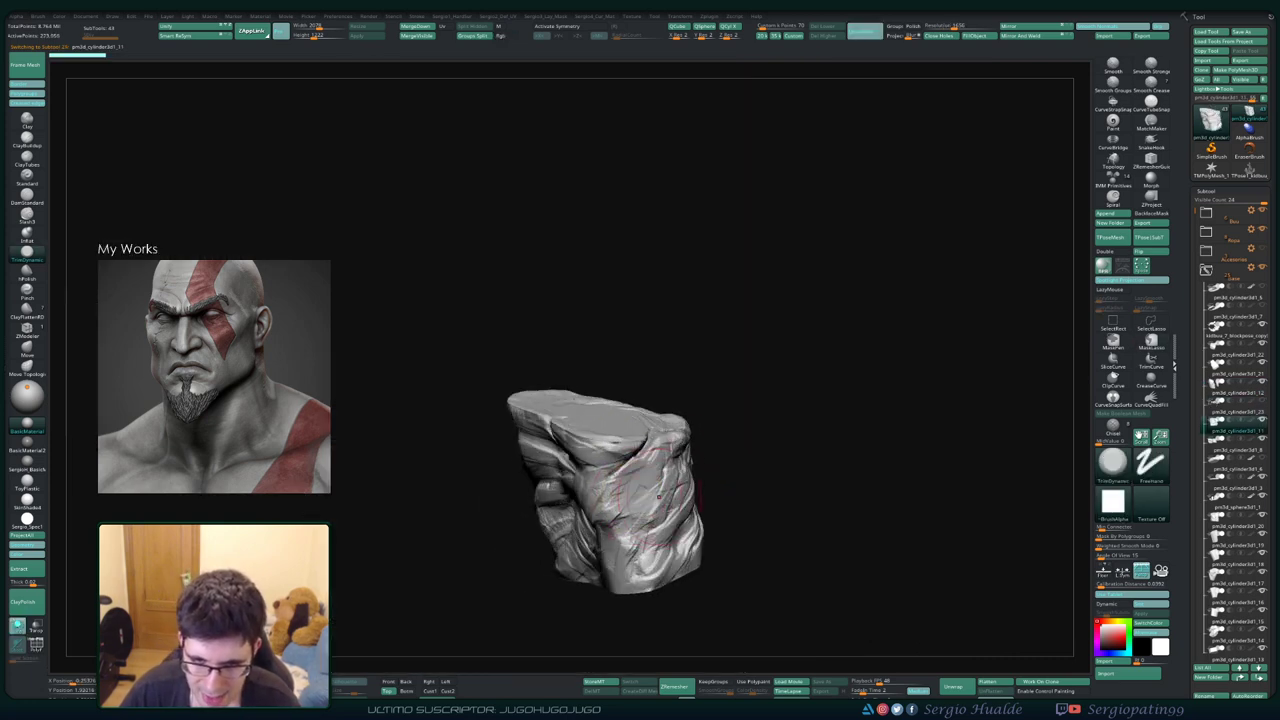
mouse_move(658, 497)
right_down()
mouse_move(684, 478)
mouse_move(697, 490)
right_up()
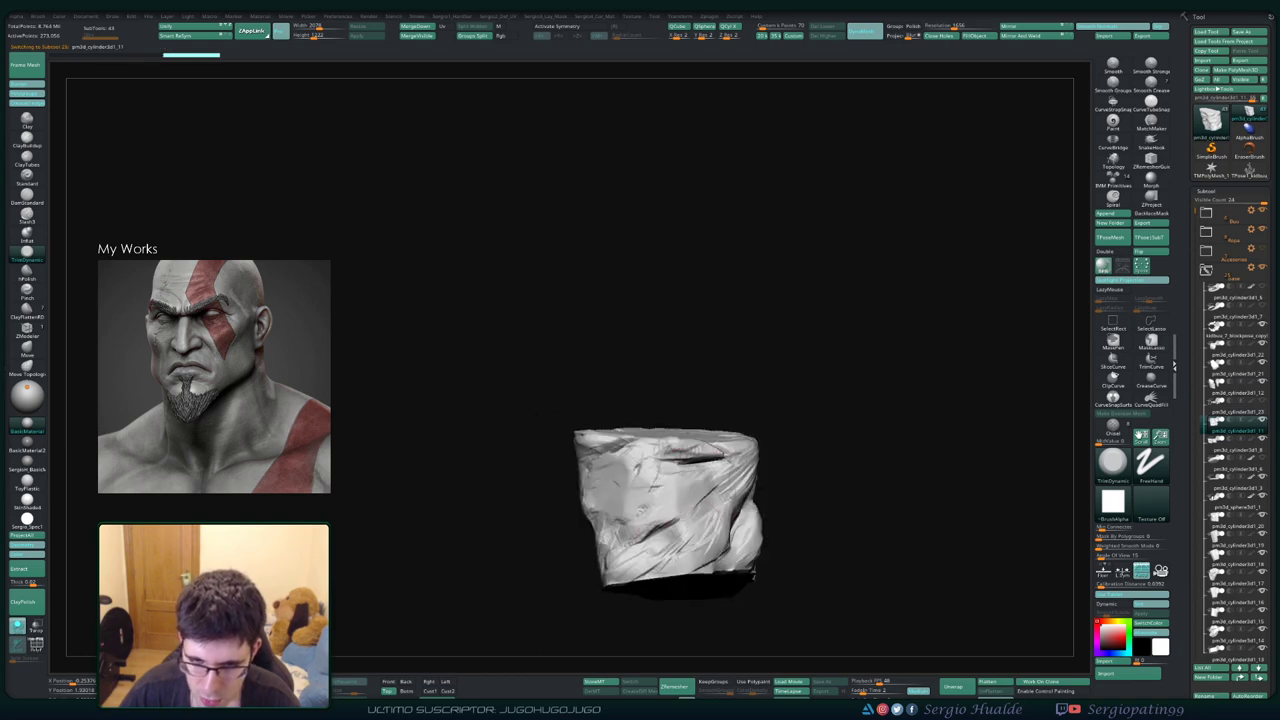
drag(650, 525, 663, 538)
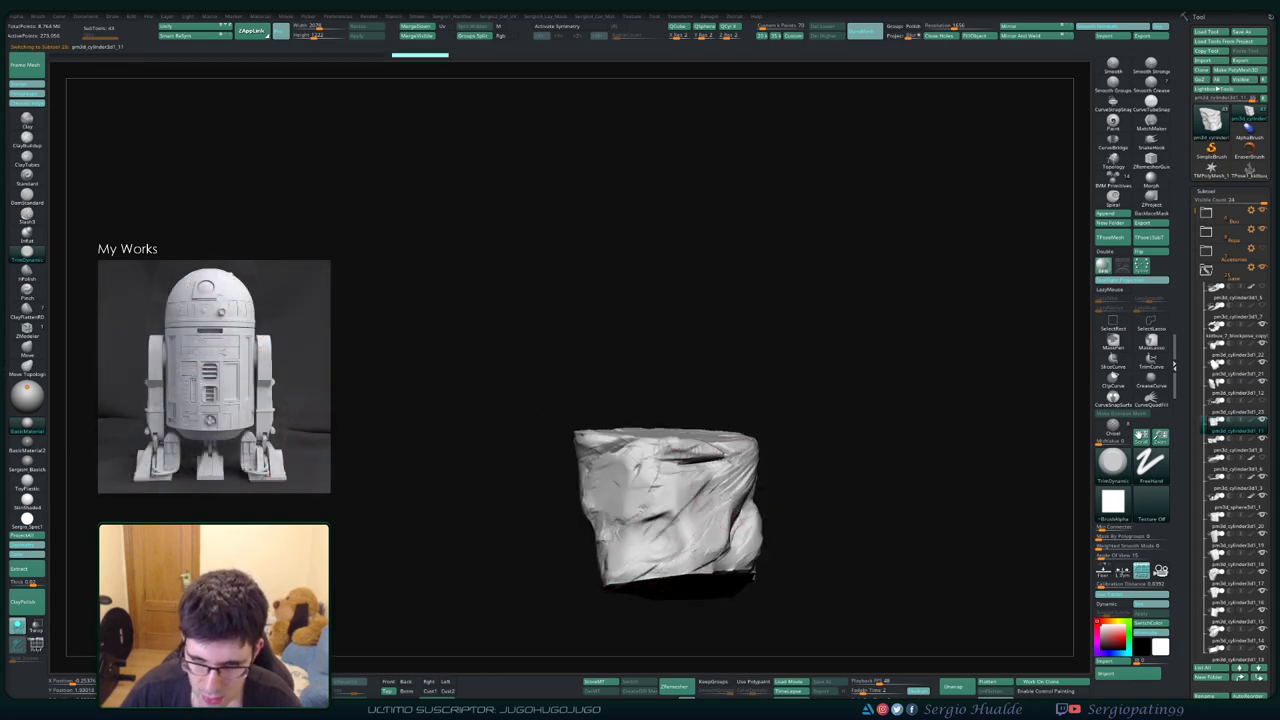
Smooth the centre and upper-left area of the rock's surface
right_drag(619, 600, 664, 548)
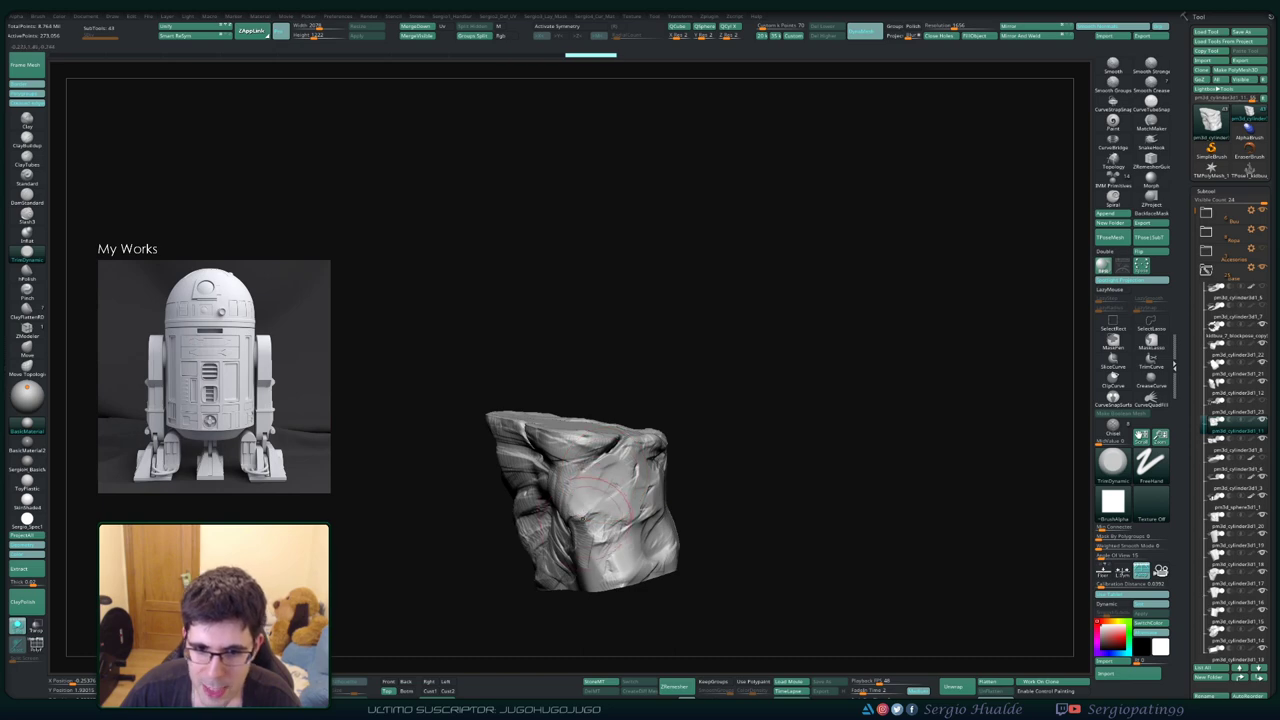
right_drag(604, 474, 560, 525)
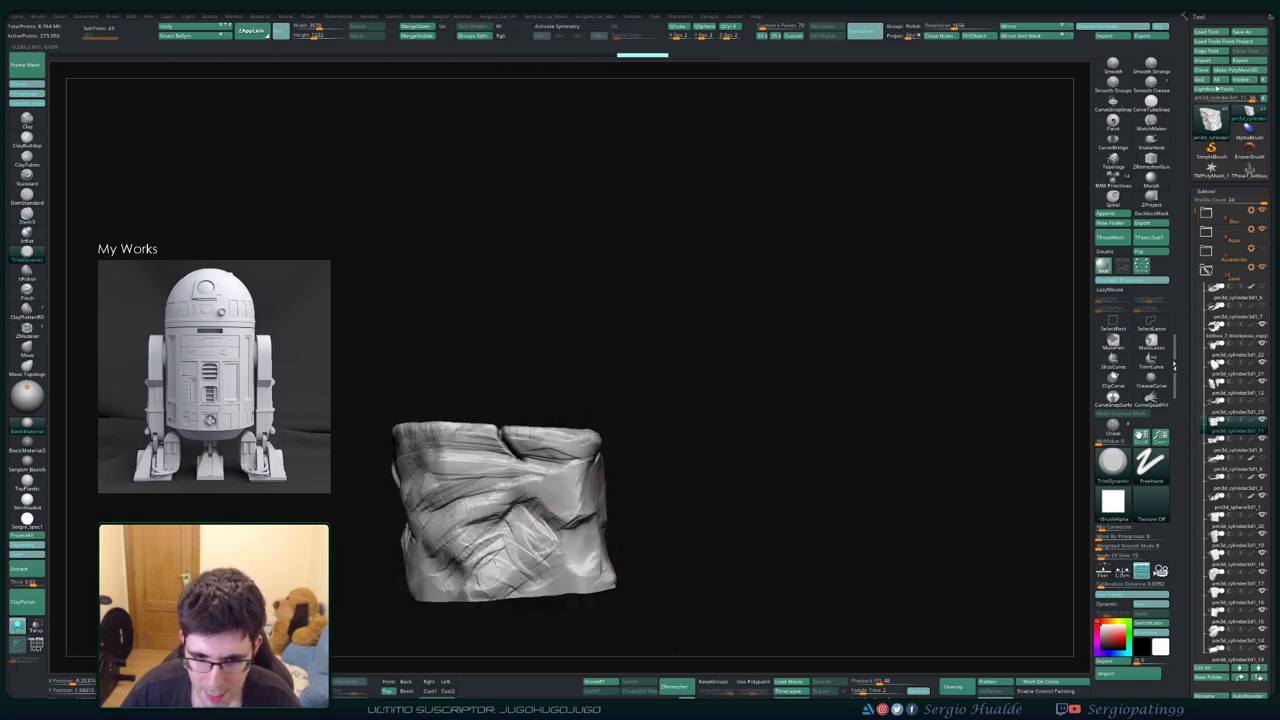
alt+right_drag(524, 564, 619, 514)
shift+drag(630, 460, 560, 500)
mouse_move(560, 450)
shift+mouse_down()
mouse_move(610, 490)
mouse_move(545, 420)
shift+mouse_up()
right_drag(655, 440, 663, 404)
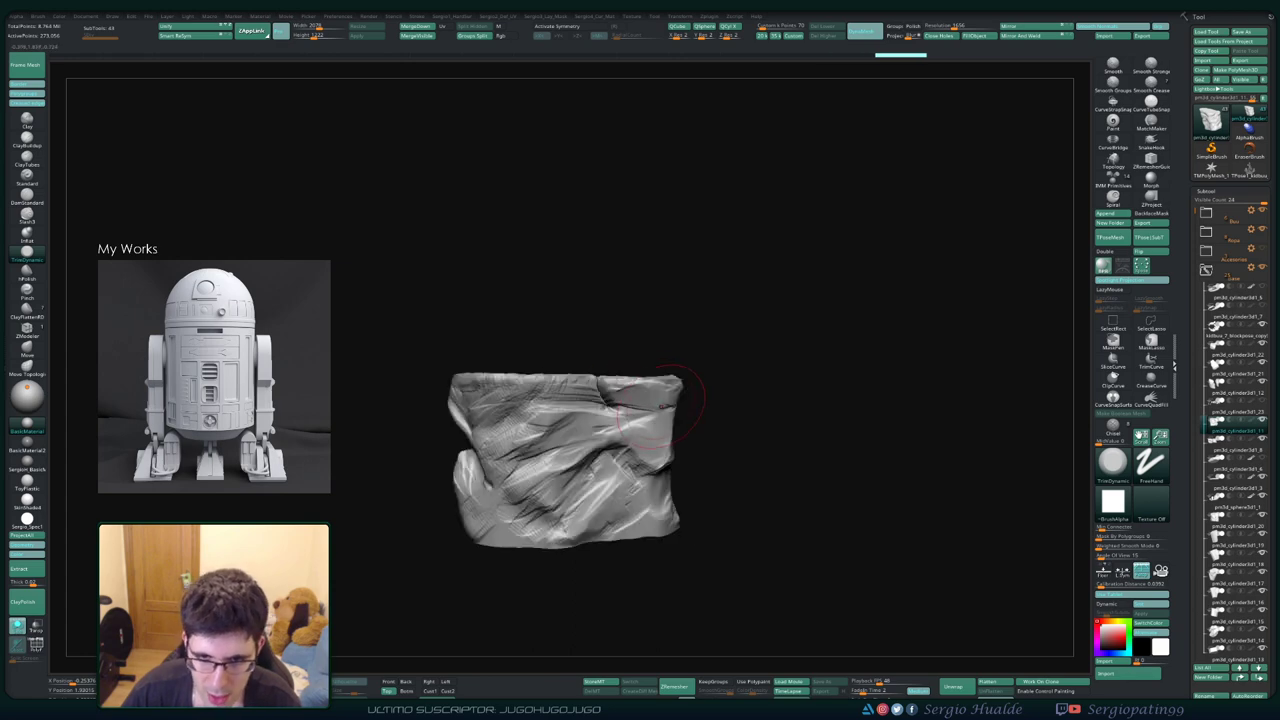
shift+drag(490, 400, 508, 418)
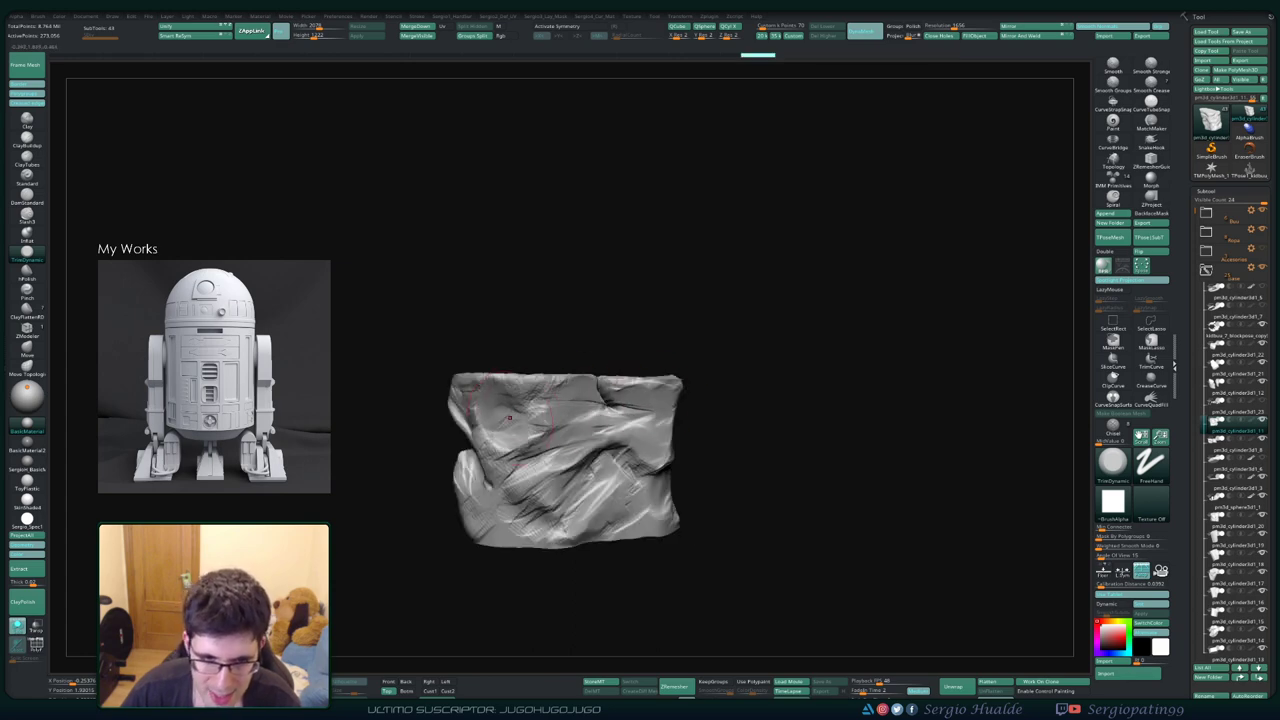
Smooth the rock's top and soften a crease on its surface
right_drag(490, 430, 537, 460)
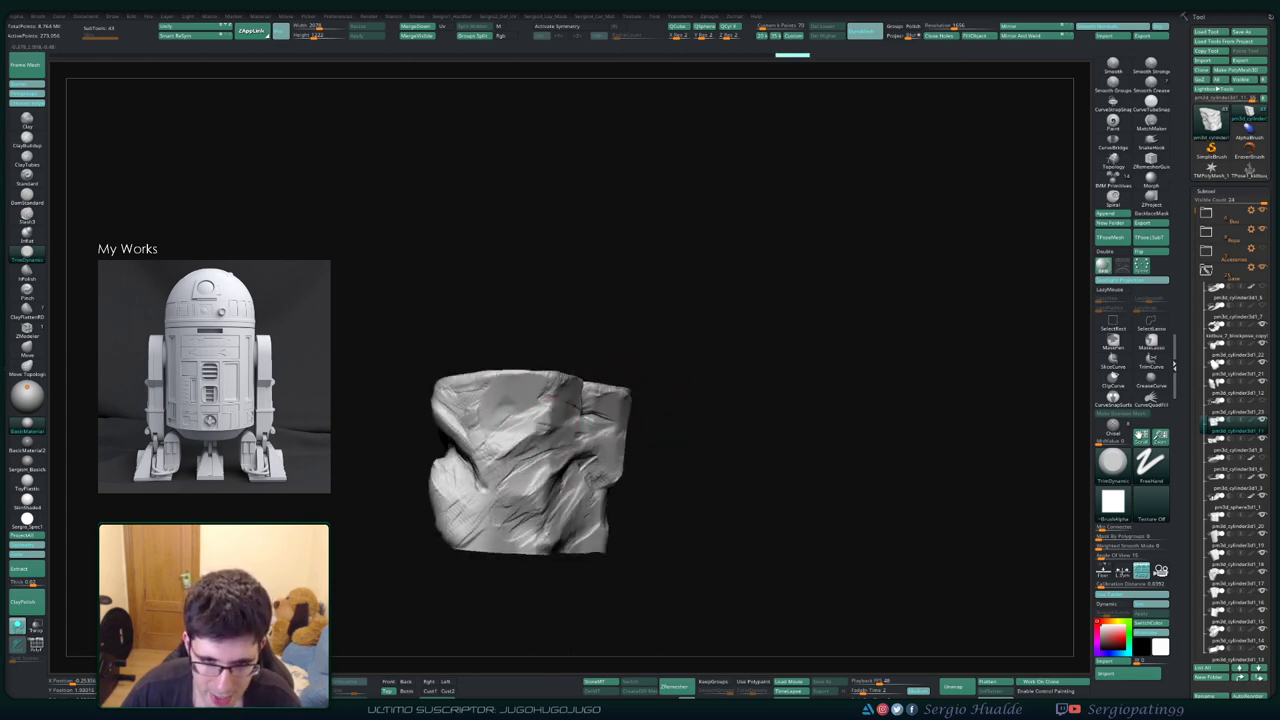
mouse_move(540, 555)
right_down()
mouse_move(537, 505)
mouse_move(511, 472)
right_up()
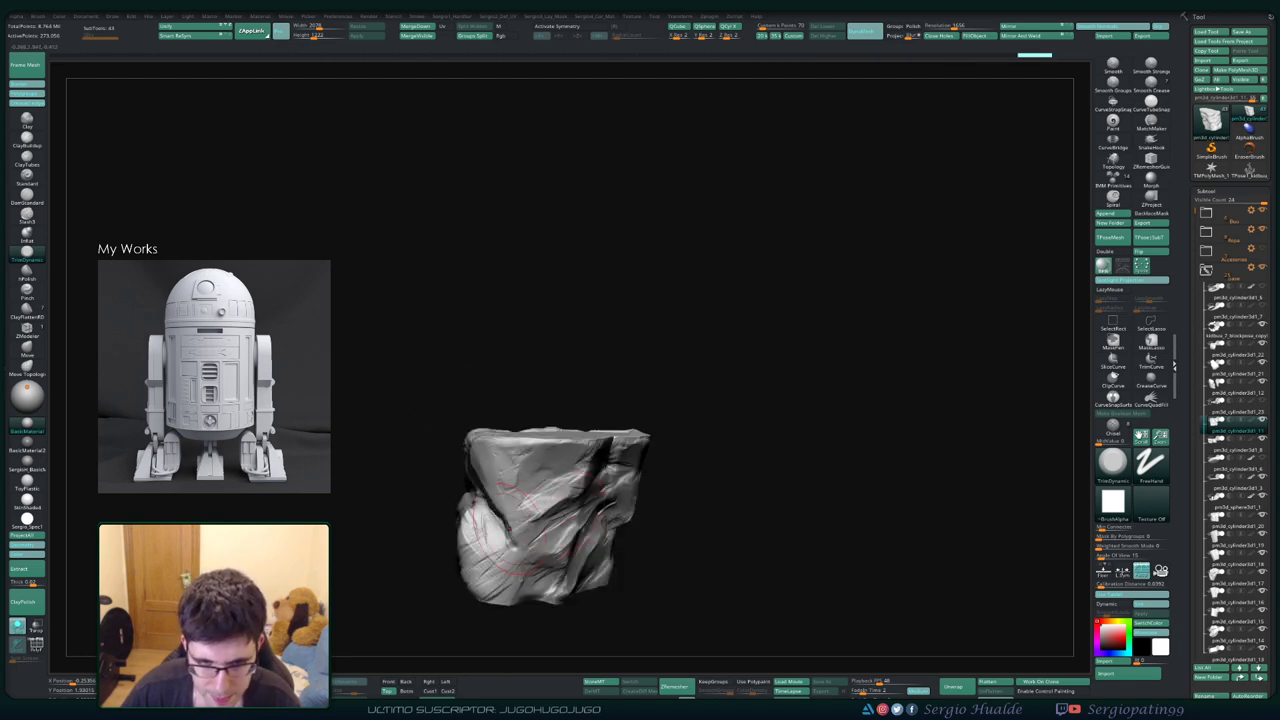
right_drag(518, 530, 492, 555)
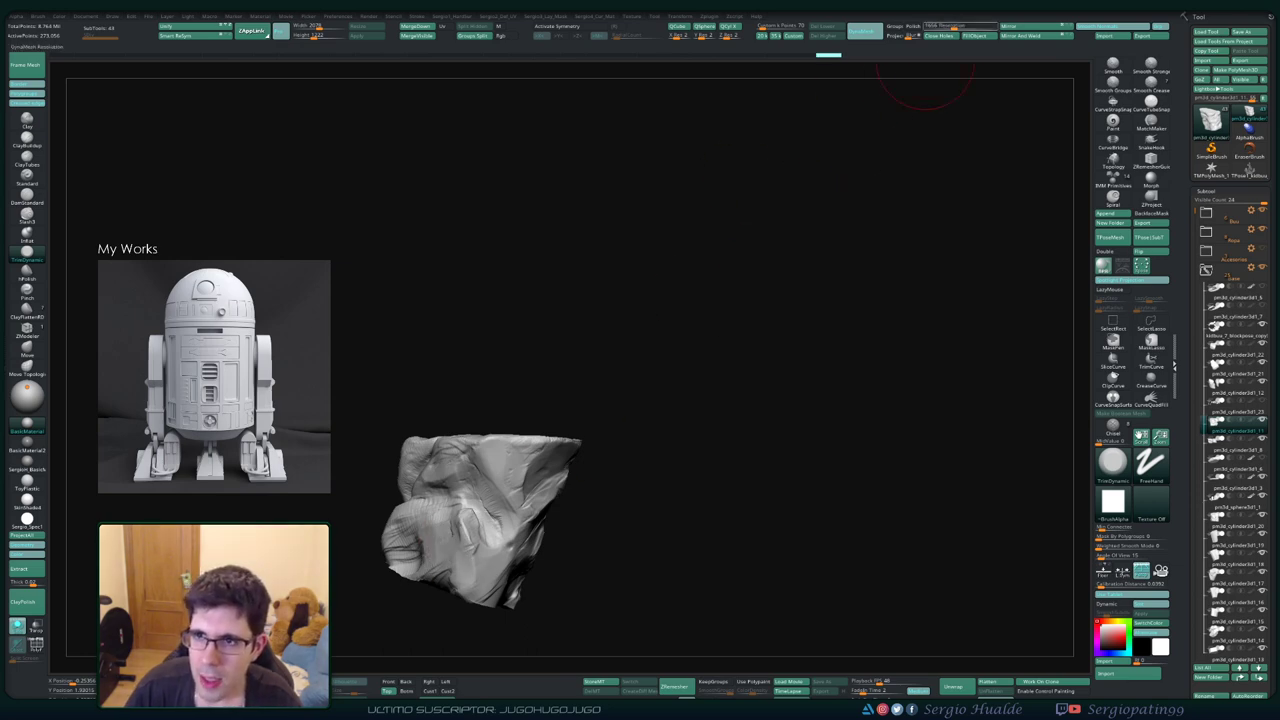
mouse_move(520, 470)
right_down()
mouse_move(532, 511)
mouse_move(507, 440)
right_up()
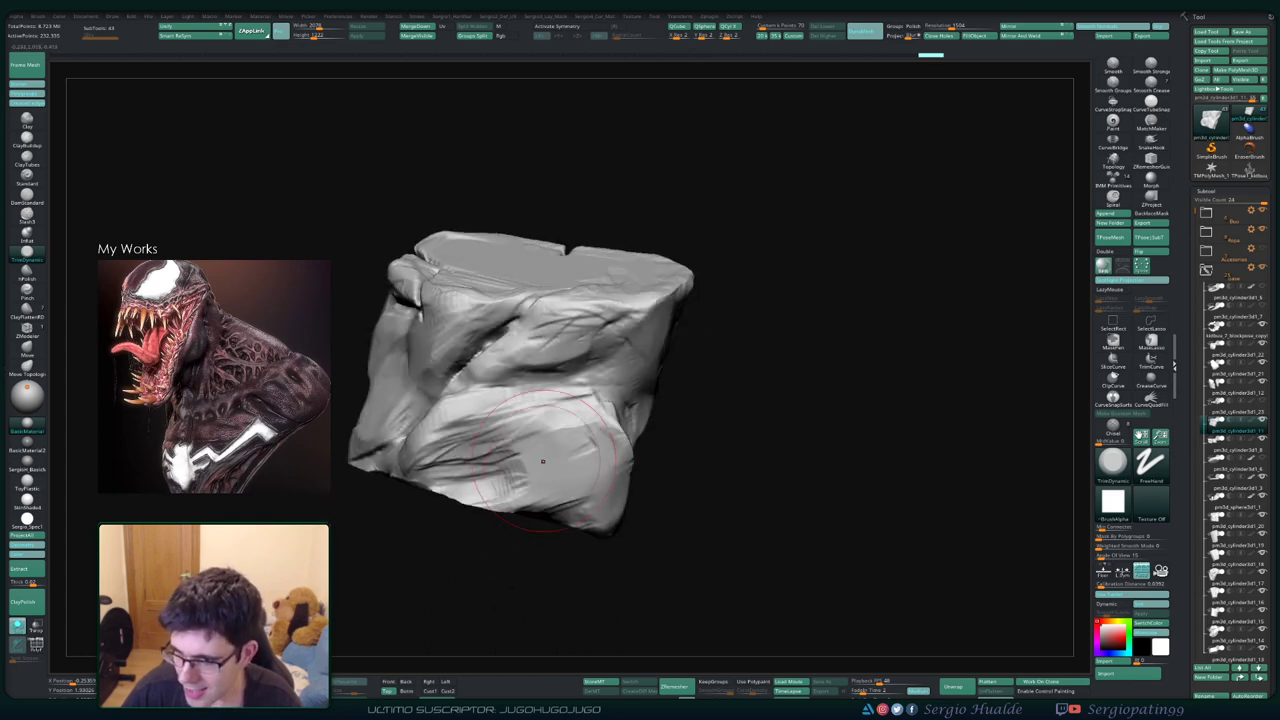
mouse_move(490, 490)
right_down()
mouse_move(376, 450)
mouse_move(462, 440)
right_up()
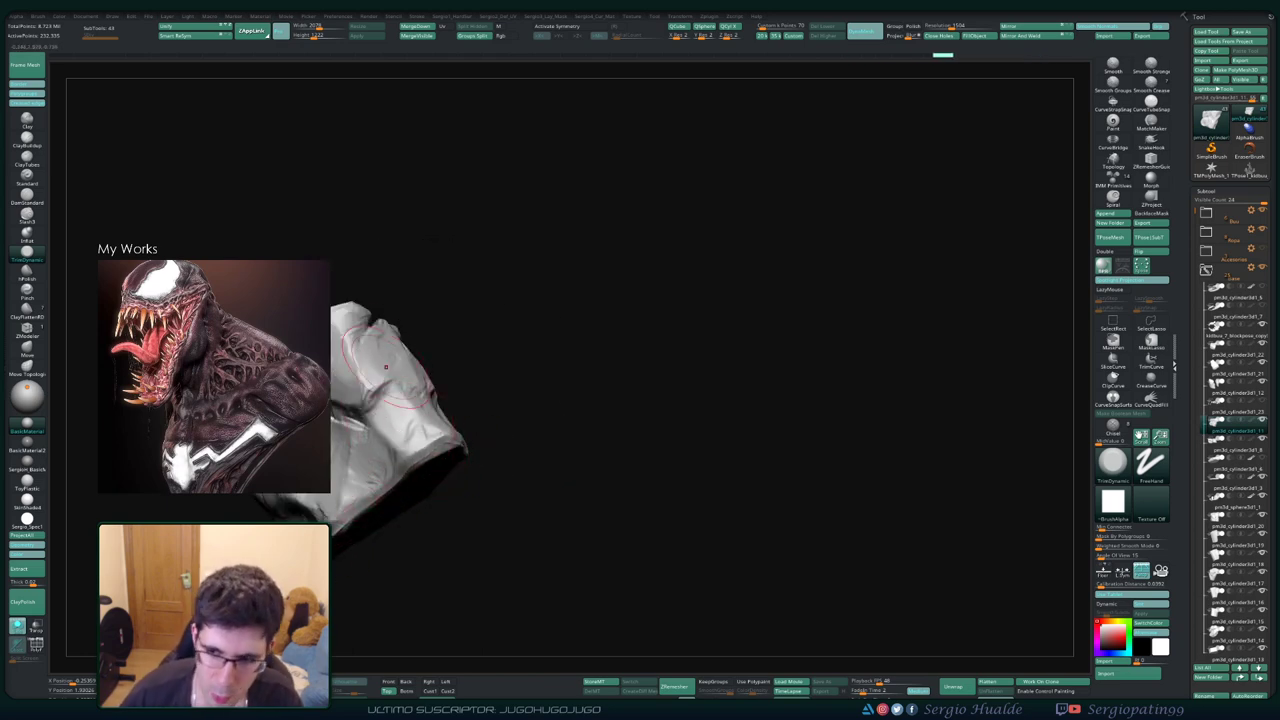
mouse_move(477, 420)
right_down()
mouse_move(500, 505)
mouse_move(366, 454)
right_up()
right_drag(425, 425, 415, 390)
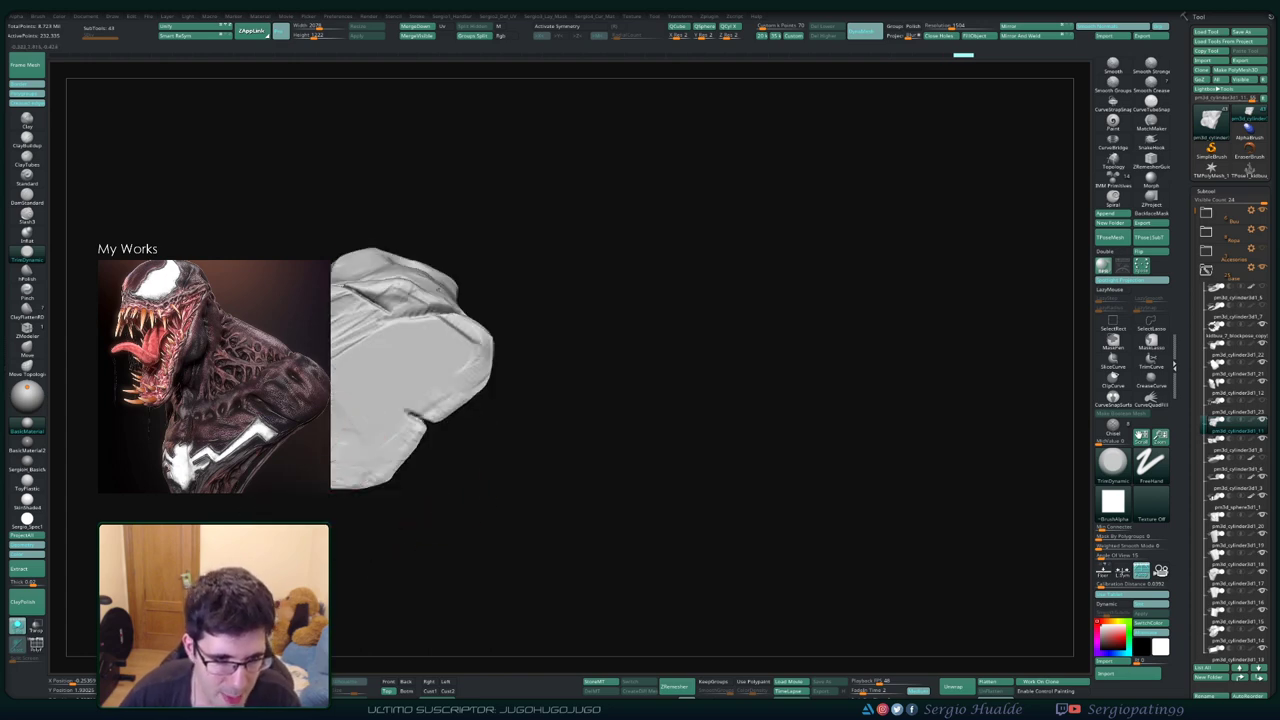
shift+drag(395, 422, 370, 370)
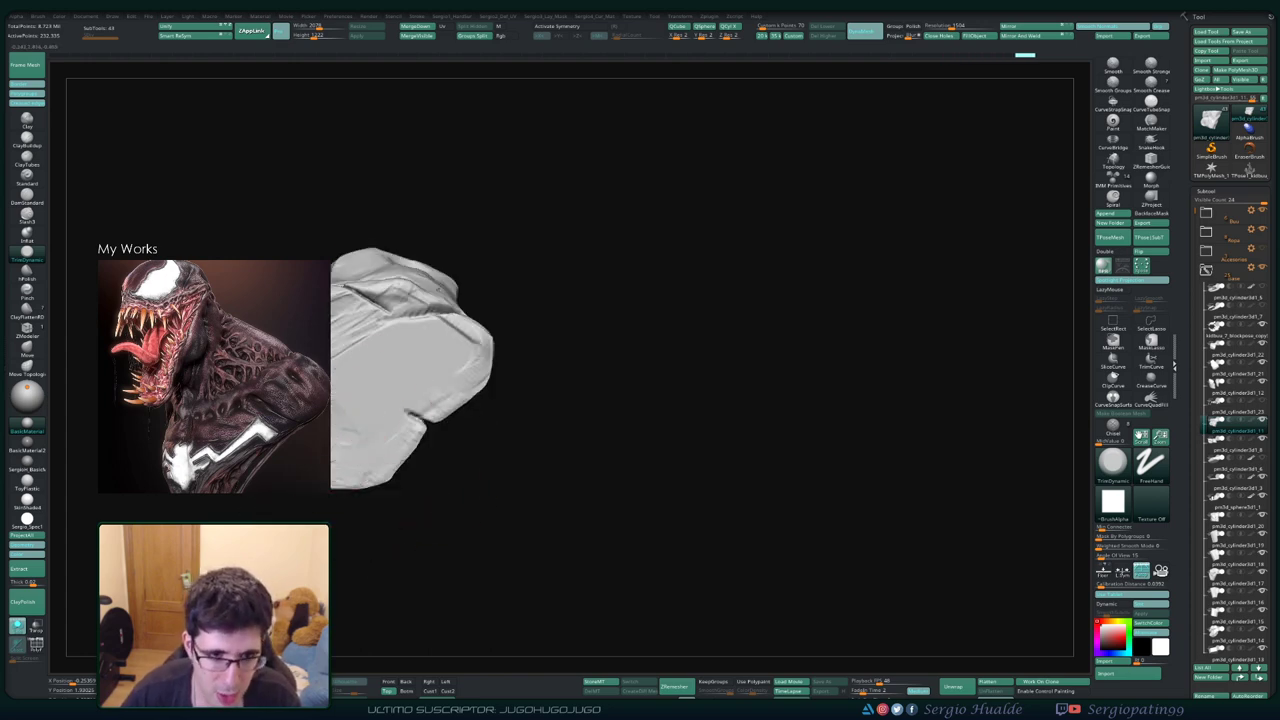
right_drag(350, 340, 359, 385)
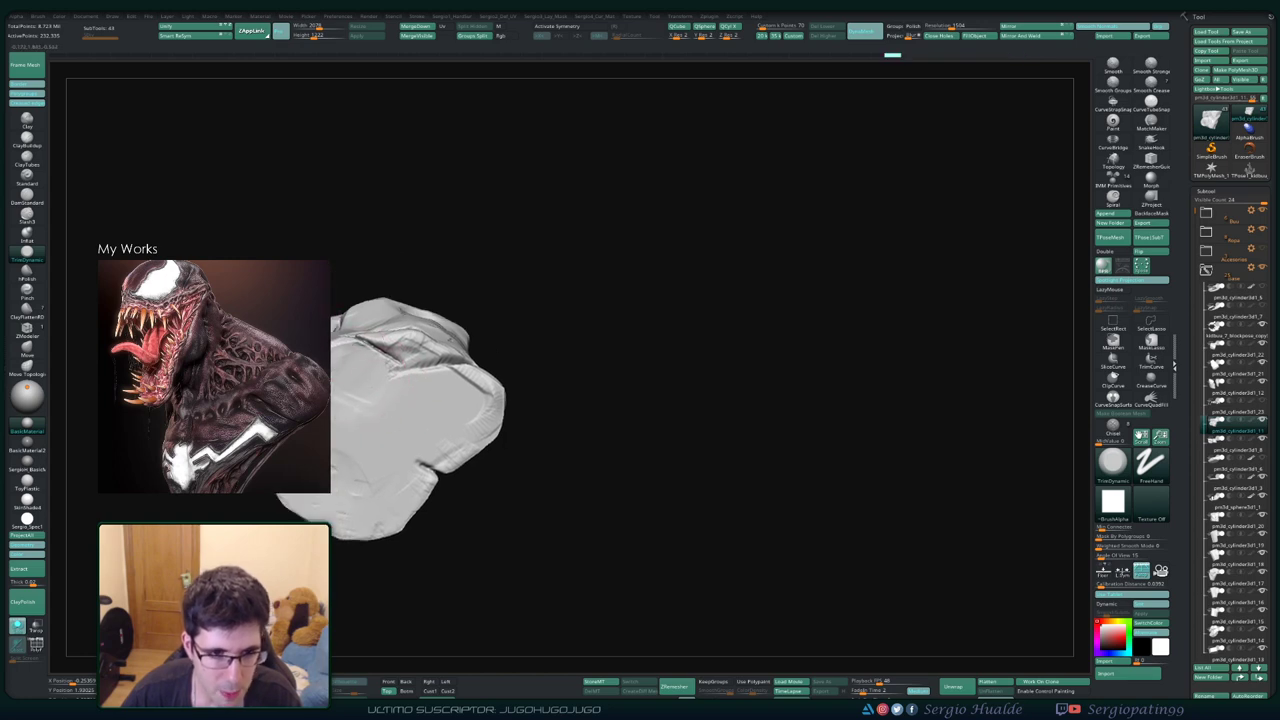
shift+drag(399, 340, 425, 350)
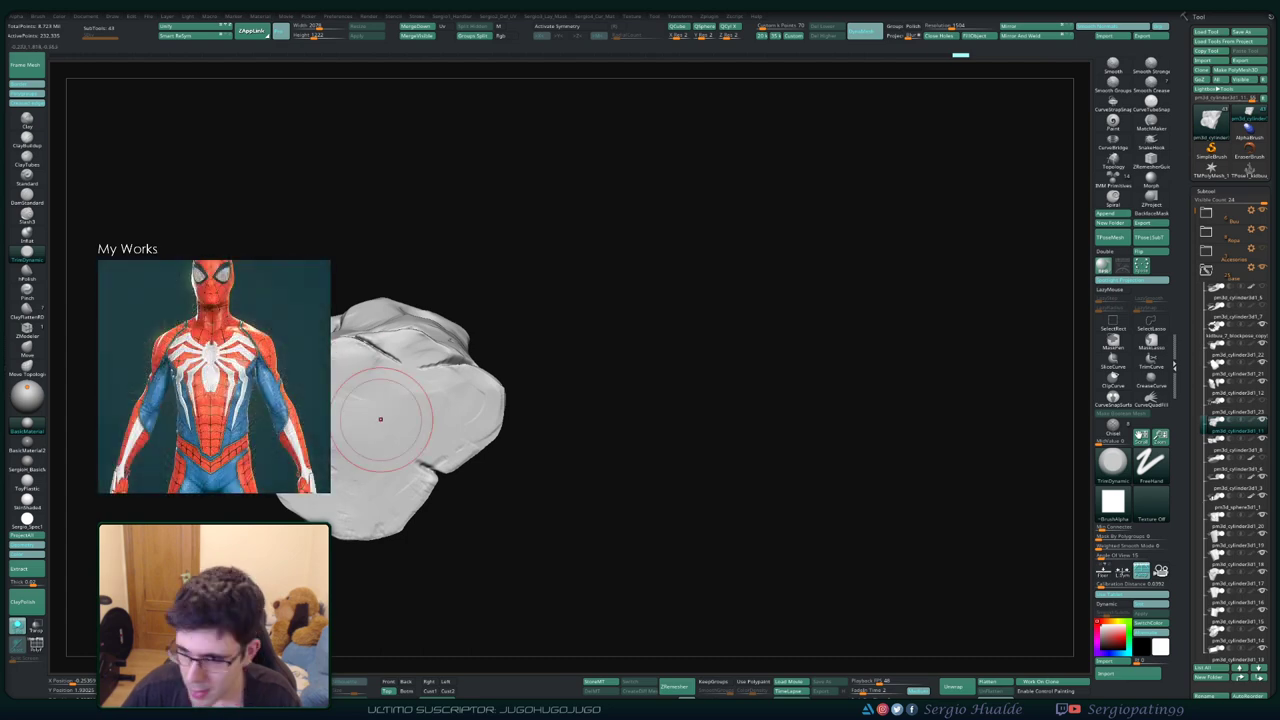
Smooth away dark gouges on another side of the rock, then show the whole statue again
right_drag(380, 418, 440, 340)
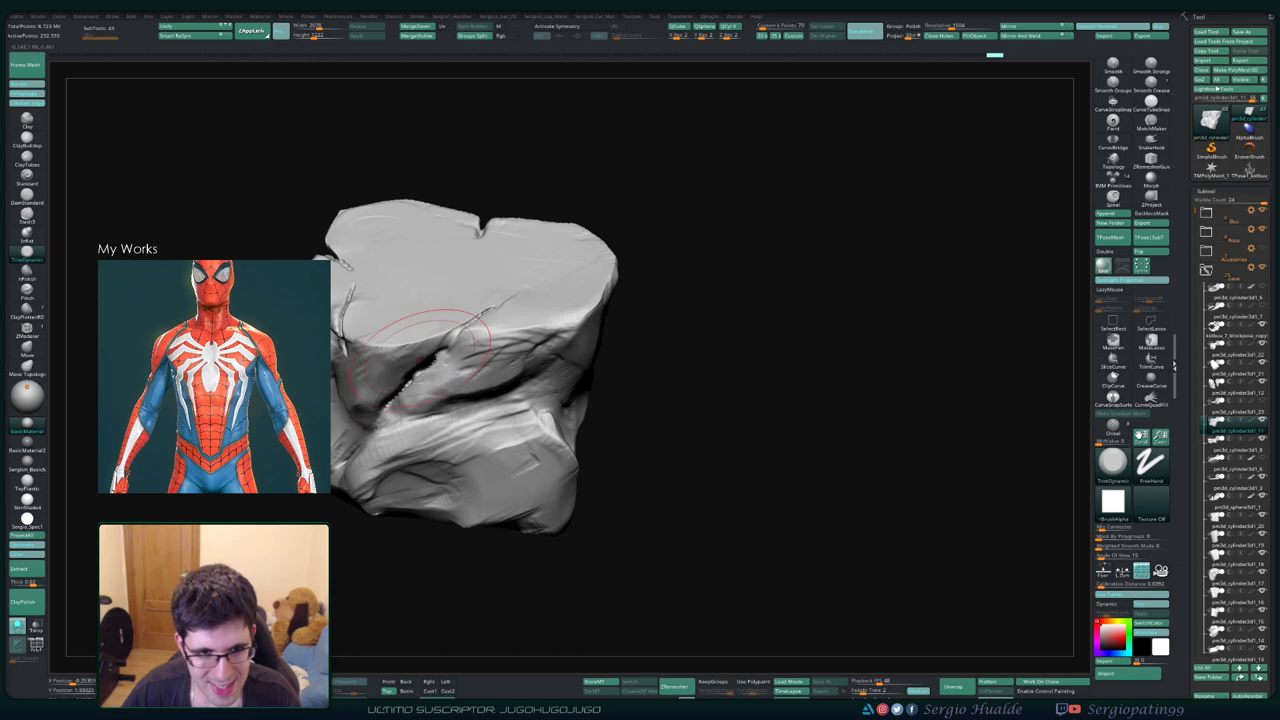
mouse_move(475, 425)
right_down()
mouse_move(492, 438)
mouse_move(430, 425)
right_up()
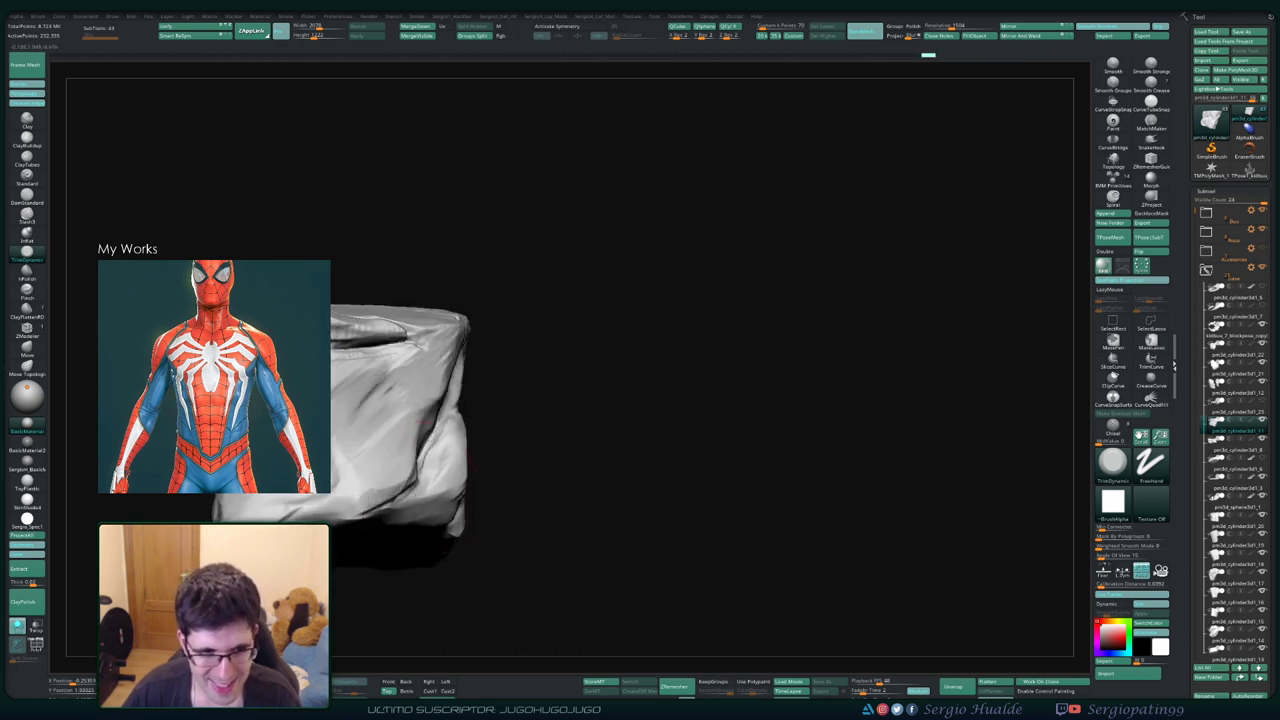
mouse_move(363, 375)
shift+mouse_down()
mouse_move(385, 372)
mouse_move(374, 400)
shift+mouse_up()
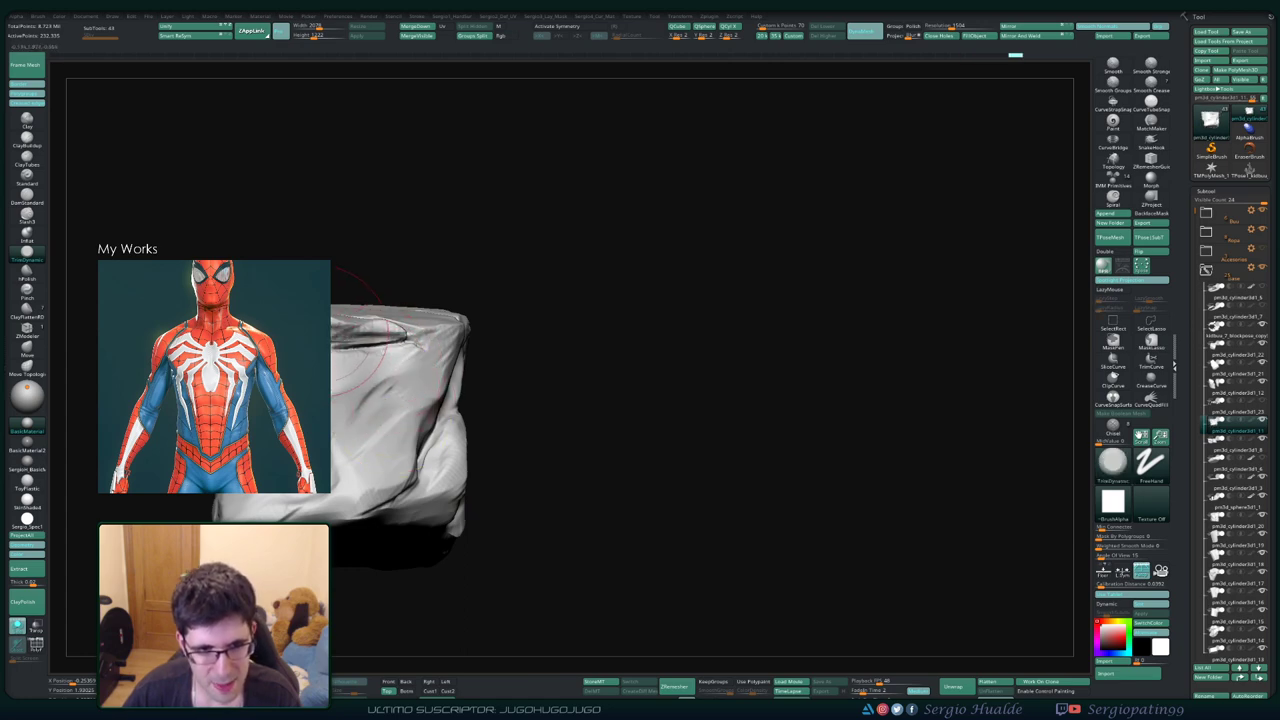
right_drag(374, 395, 364, 418)
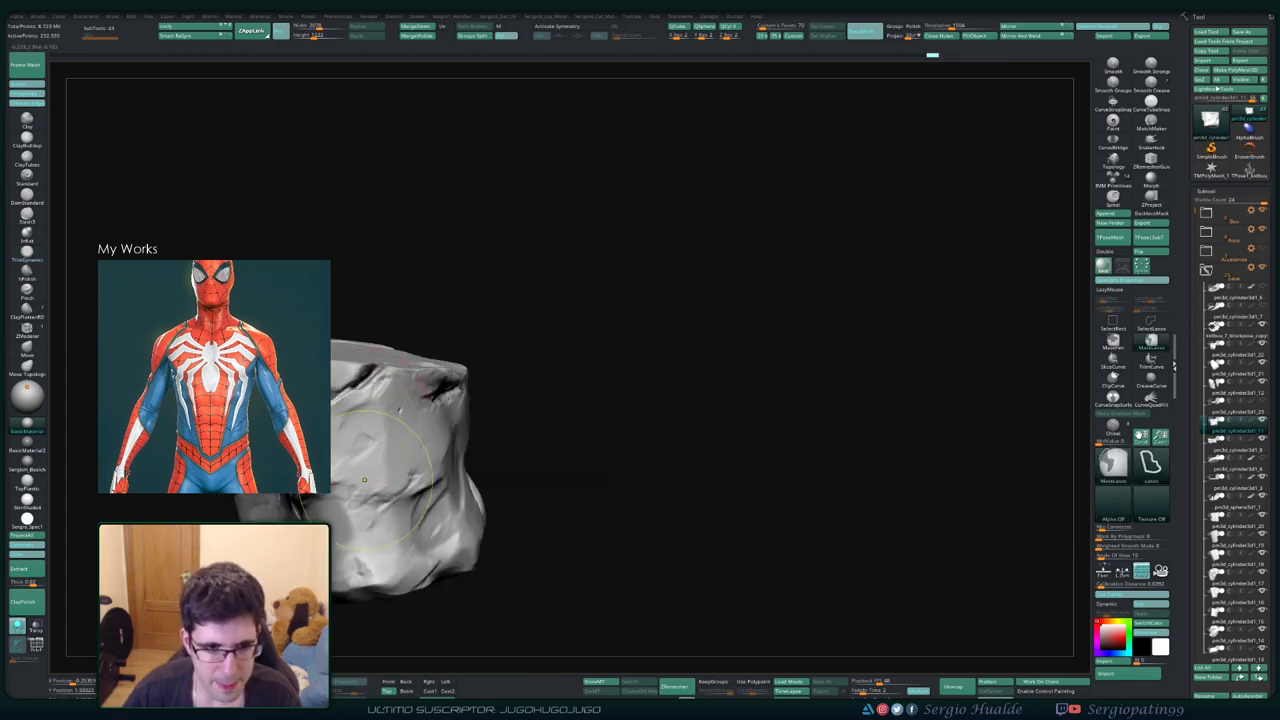
right_drag(425, 380, 410, 480)
key(shift+ctrl+s)
Select another rock chunk from a low frontal view and isolate it
right_drag(412, 400, 770, 252)
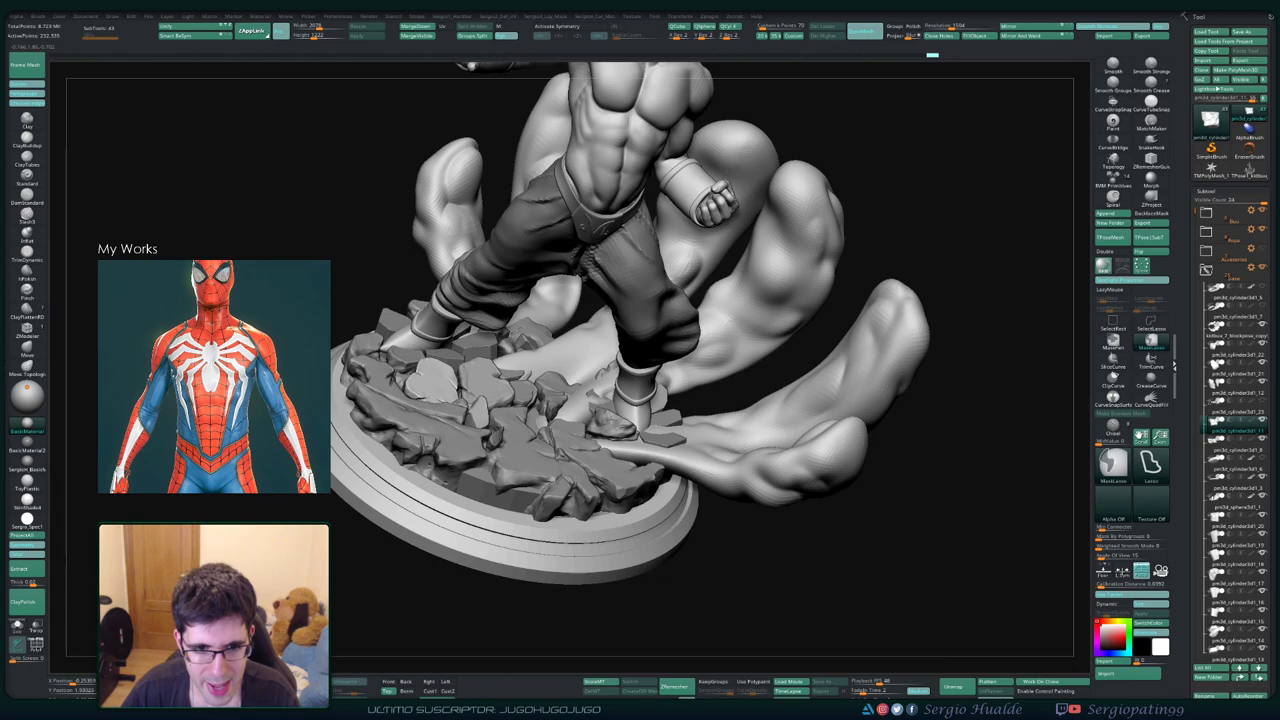
mouse_move(430, 400)
right_down()
mouse_move(466, 390)
mouse_move(535, 473)
right_up()
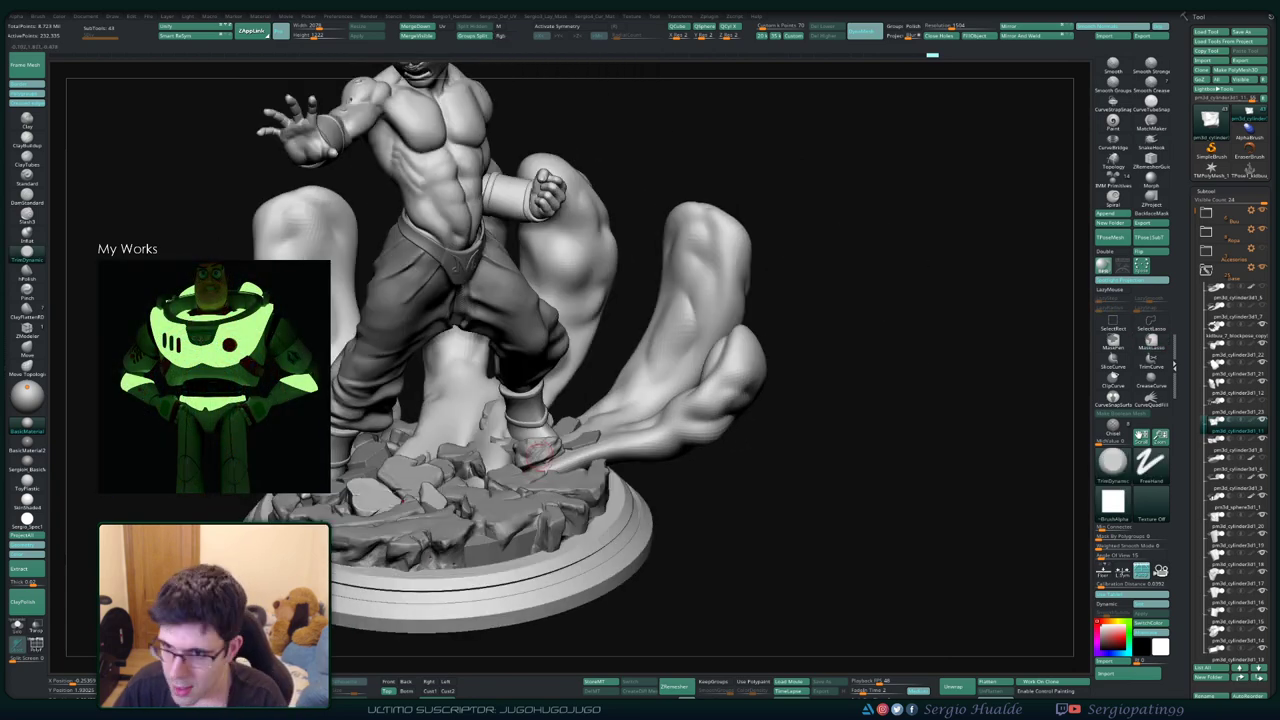
alt+click(540, 453)
key(ctrl+shift+s)
mouse_move(486, 563)
alt+right_down()
mouse_move(540, 470)
mouse_move(797, 180)
alt+right_up()
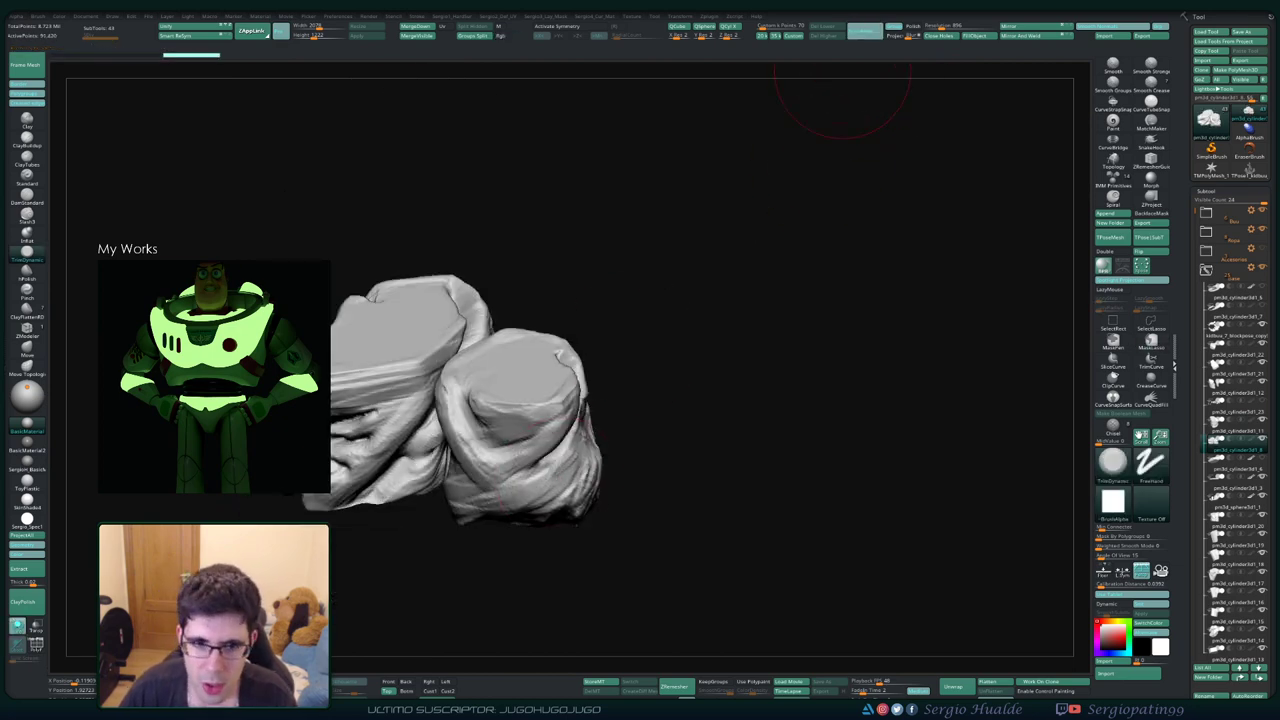
Orbit the isolated chunk to inspect its two lobes from several angles
right_drag(880, 95, 578, 427)
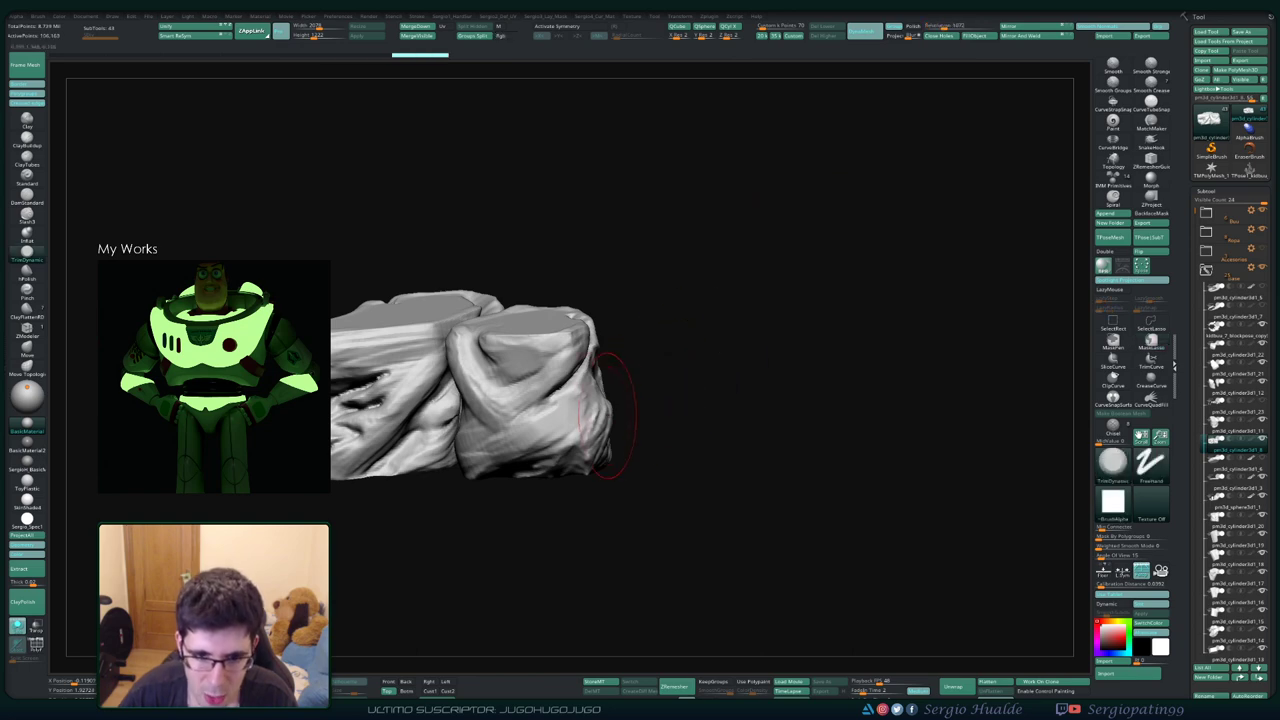
right_drag(800, 195, 740, 260)
right_drag(560, 460, 540, 400)
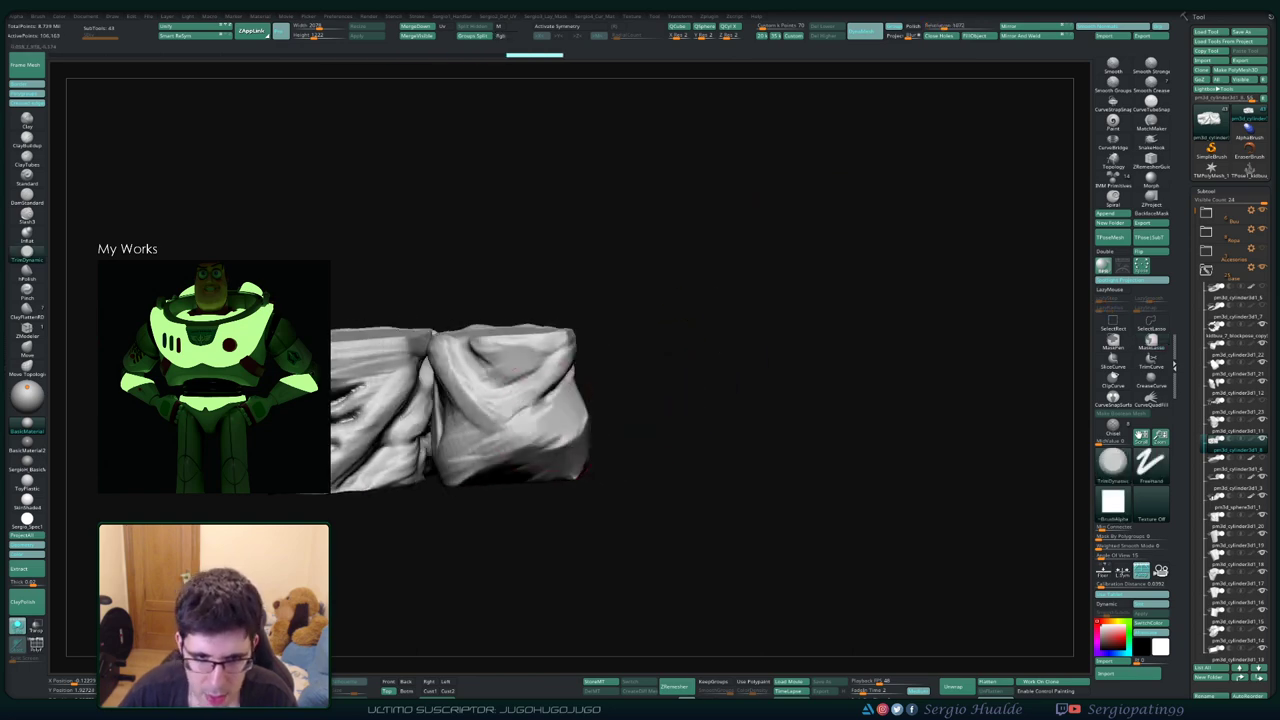
right_drag(555, 344, 540, 420)
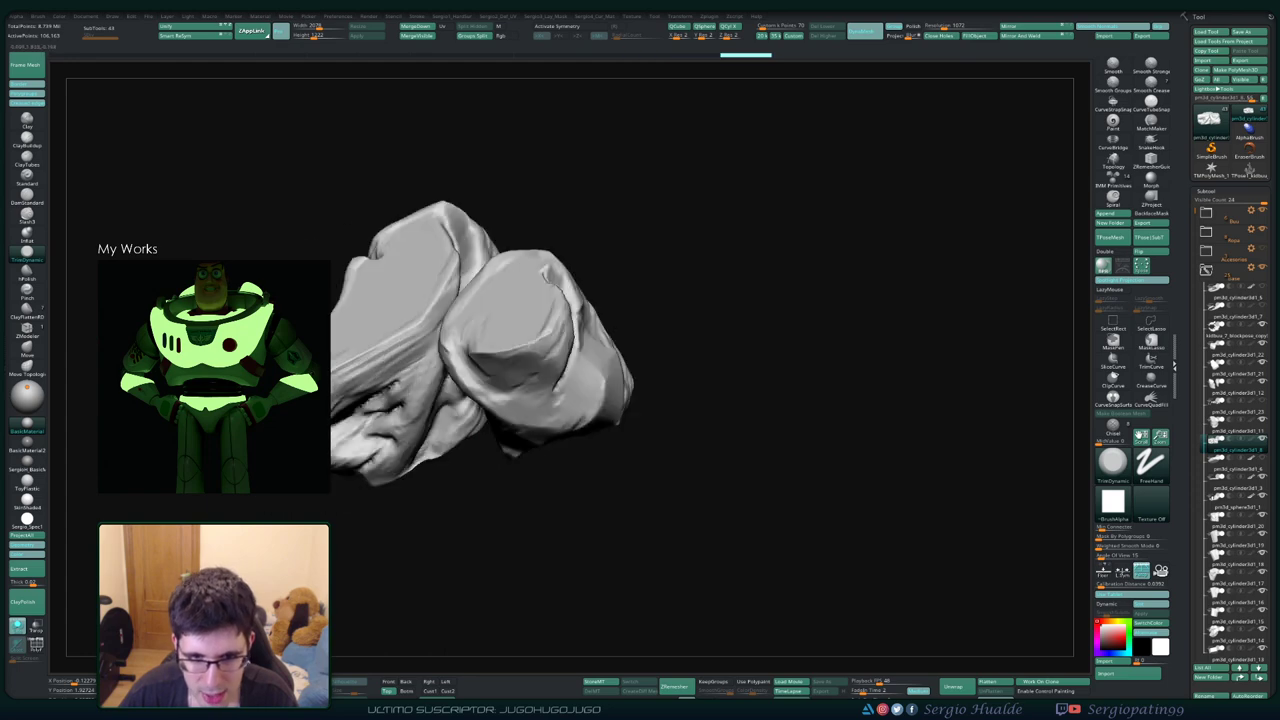
mouse_move(545, 400)
right_down()
mouse_move(566, 330)
mouse_move(563, 364)
right_up()
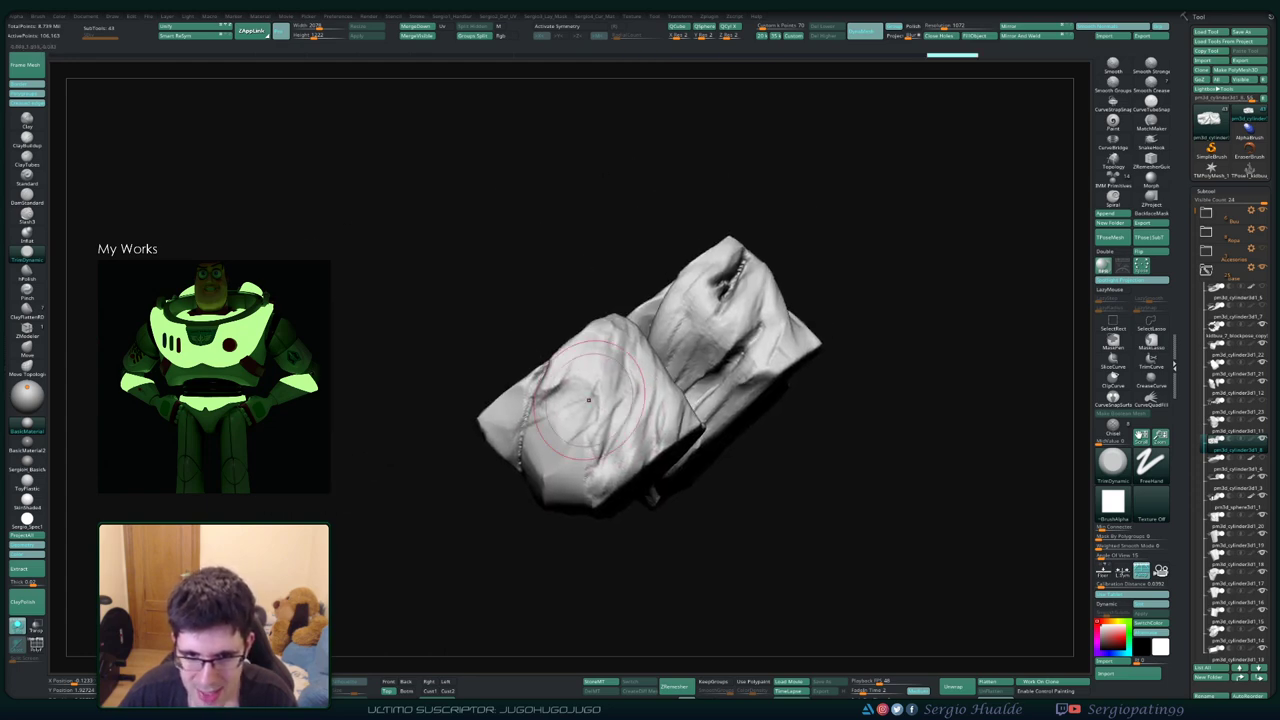
right_drag(600, 420, 650, 480)
right_drag(726, 467, 668, 427)
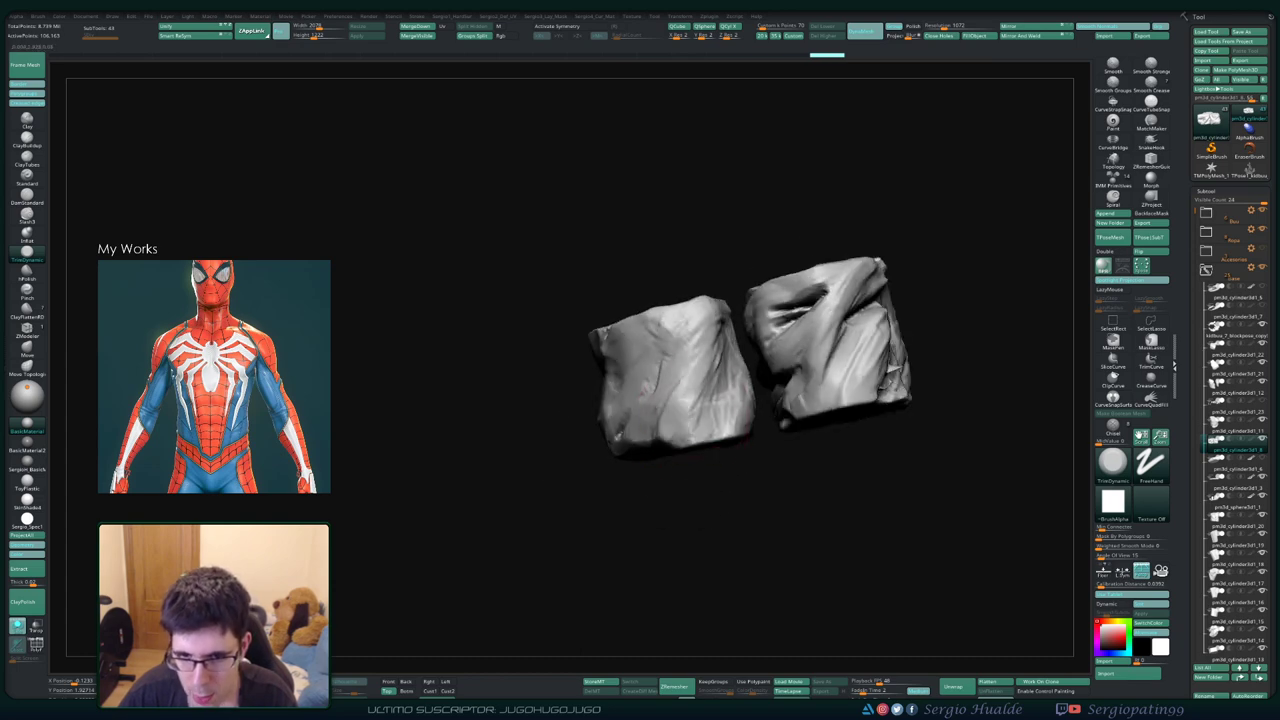
right_drag(676, 333, 640, 370)
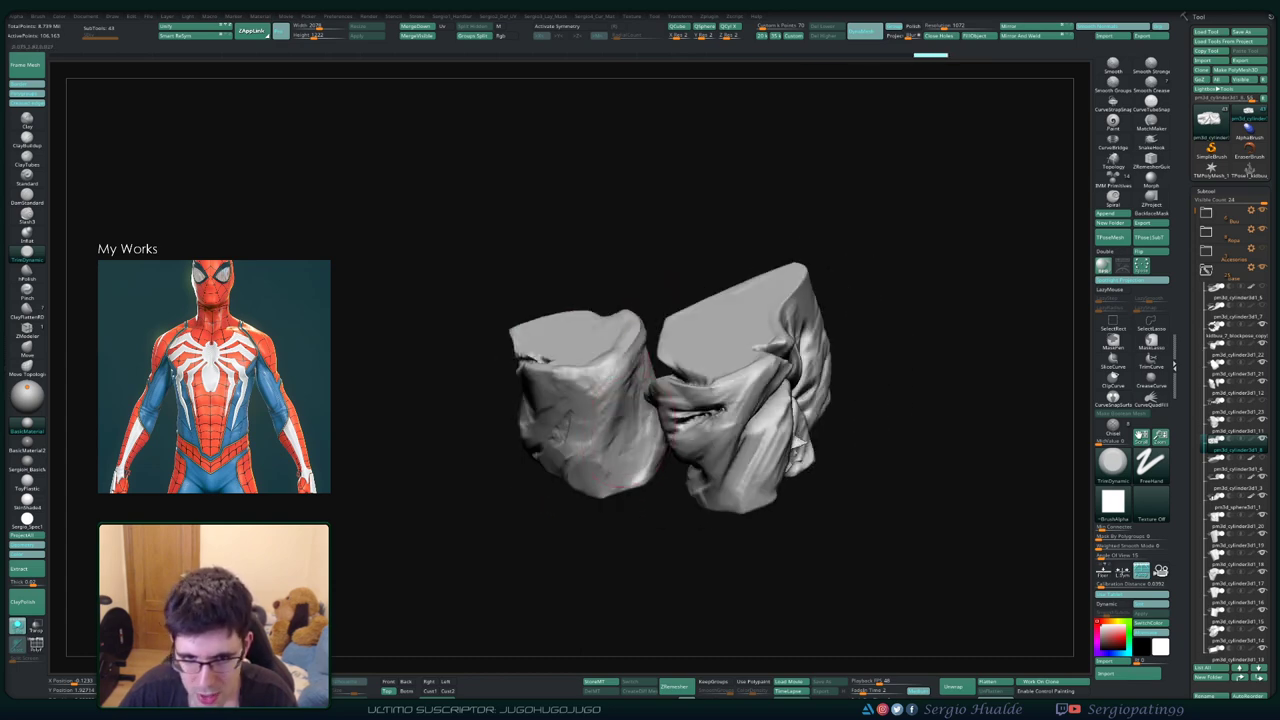
right_drag(656, 432, 670, 410)
Use the polygroup colours to isolate the green lobe, then turn off Polyframe
key(shift+f)
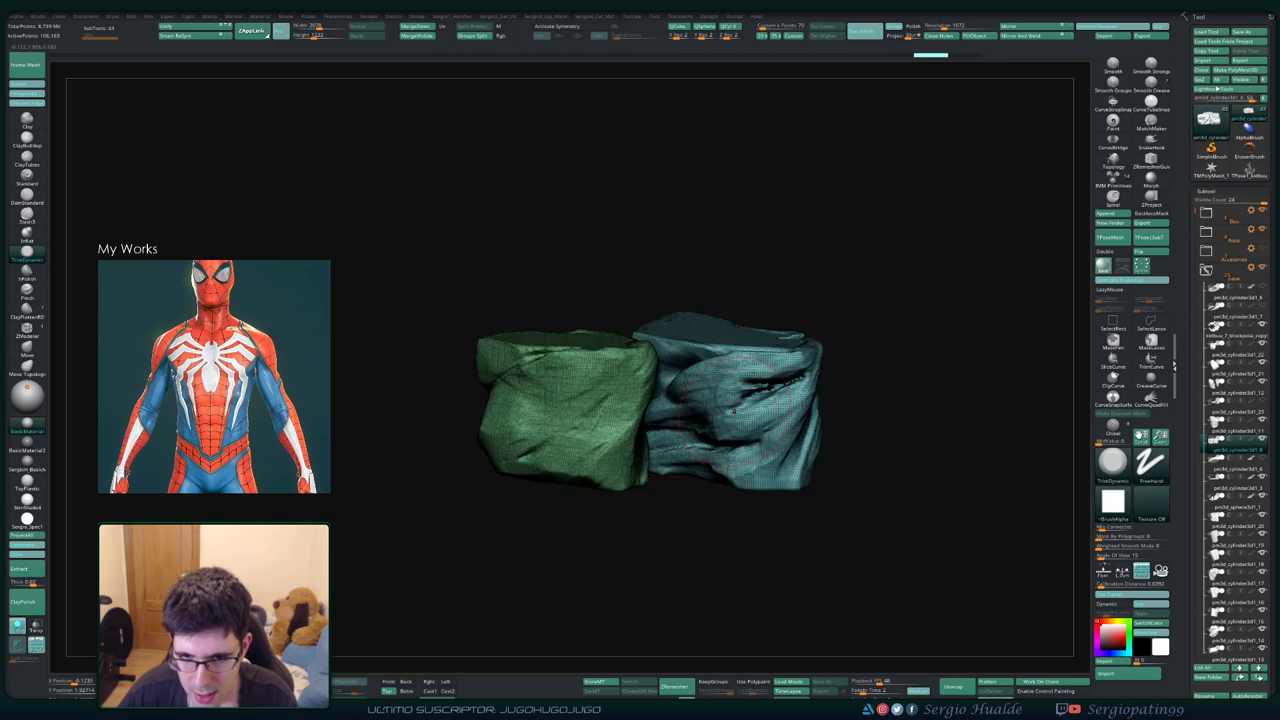
ctrl+shift+click(699, 422)
ctrl+shift+click(699, 422)
key(shift+f)
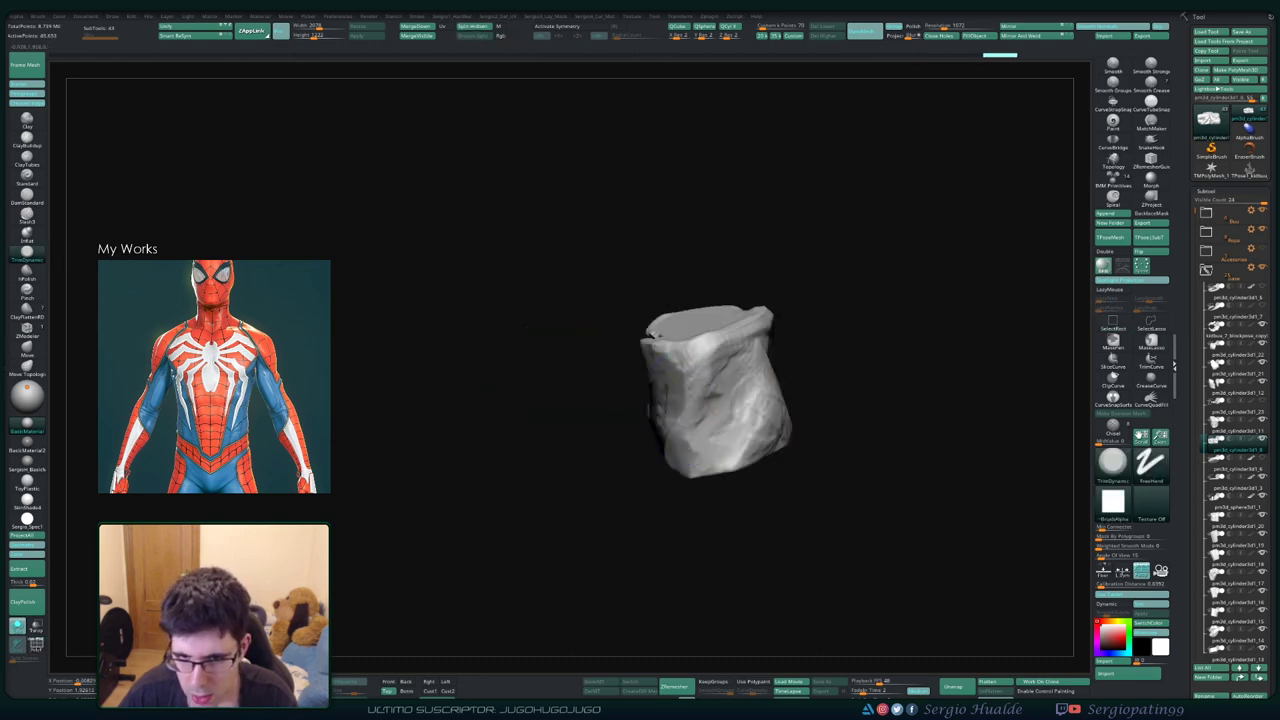
Carve several crease cracks into the front of the isolated lobe
right_drag(690, 376, 632, 485)
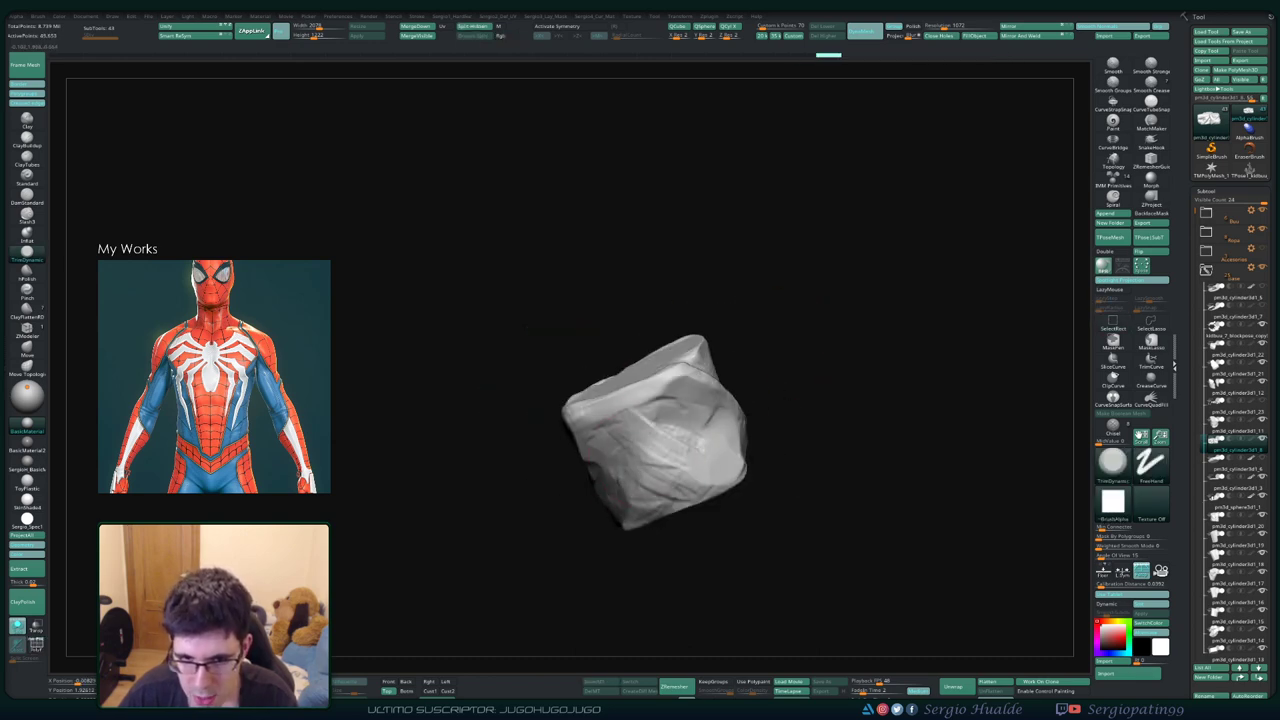
right_drag(626, 537, 719, 419)
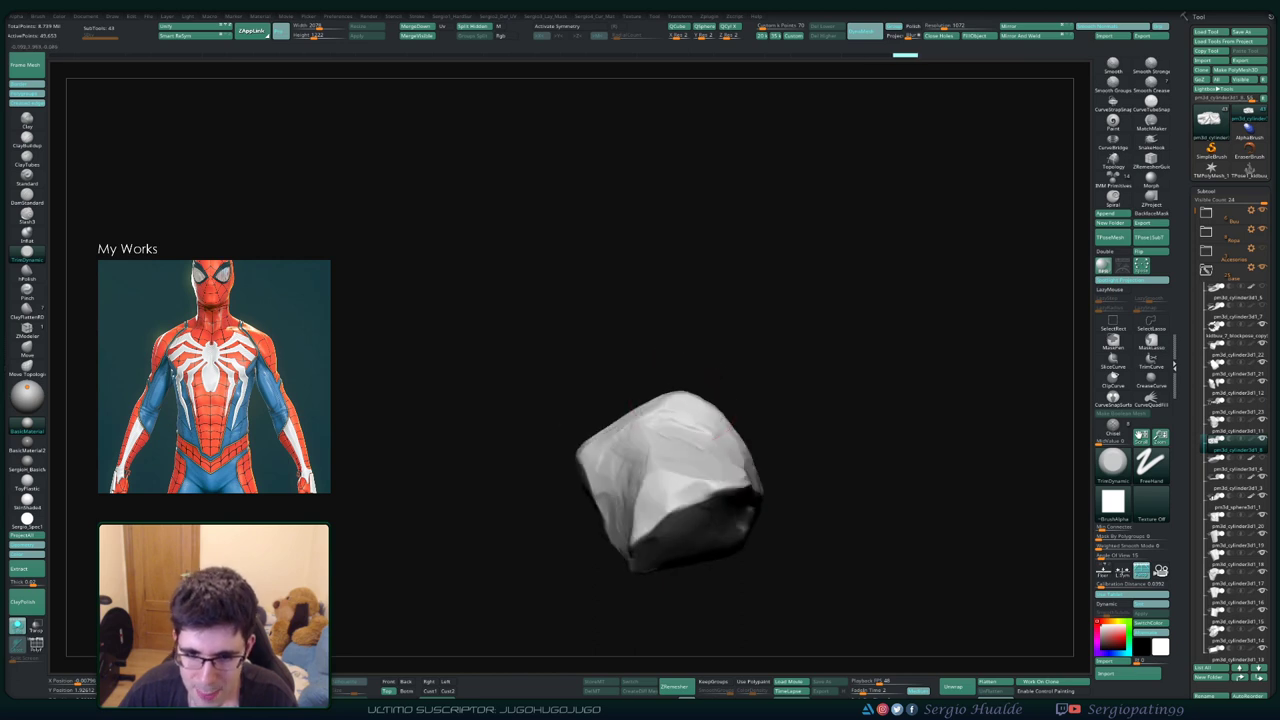
mouse_move(740, 516)
right_down()
mouse_move(680, 438)
mouse_move(715, 474)
right_up()
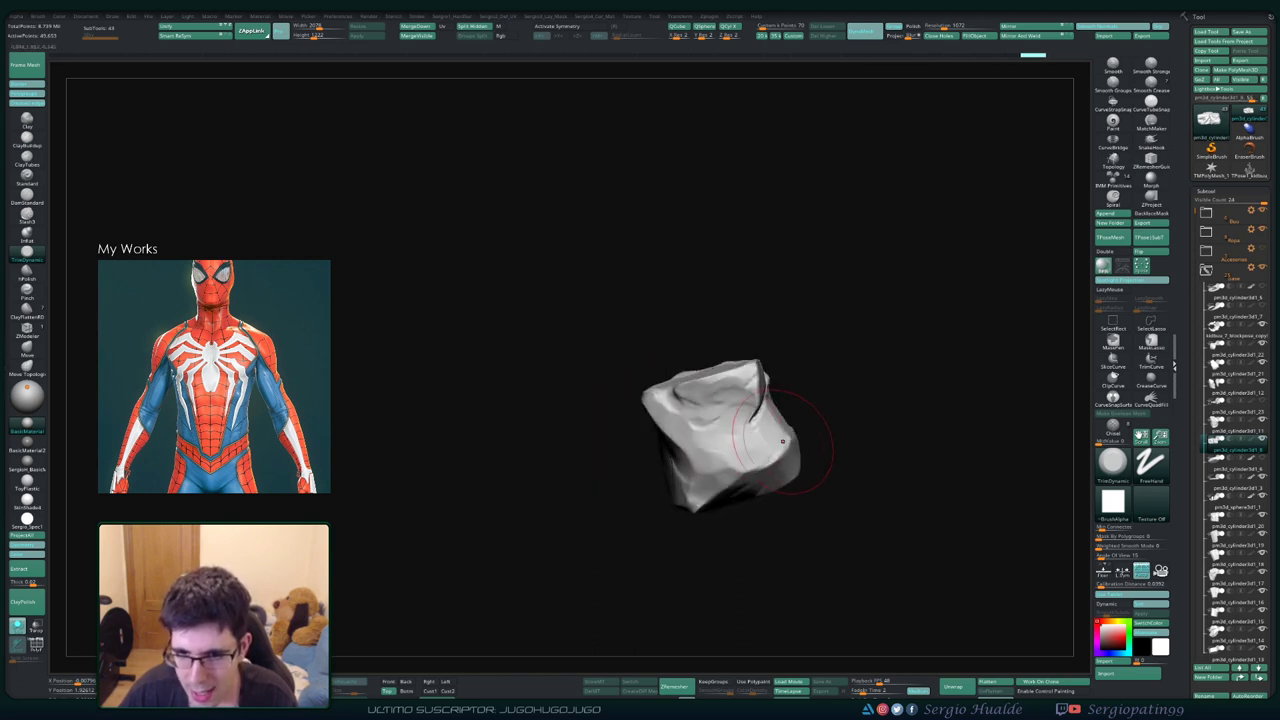
mouse_move(783, 440)
right_down()
mouse_move(840, 410)
mouse_move(726, 435)
right_up()
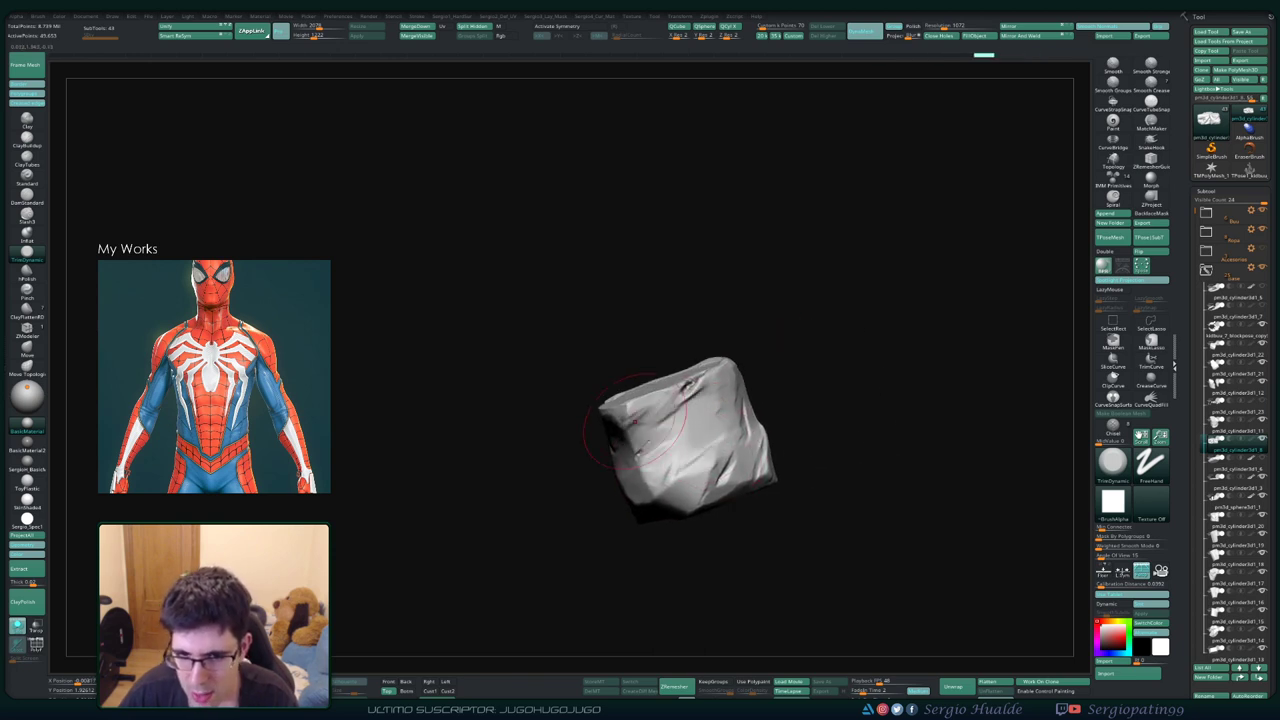
mouse_move(634, 420)
right_down()
mouse_move(620, 455)
mouse_move(660, 470)
right_up()
drag(582, 492, 565, 535)
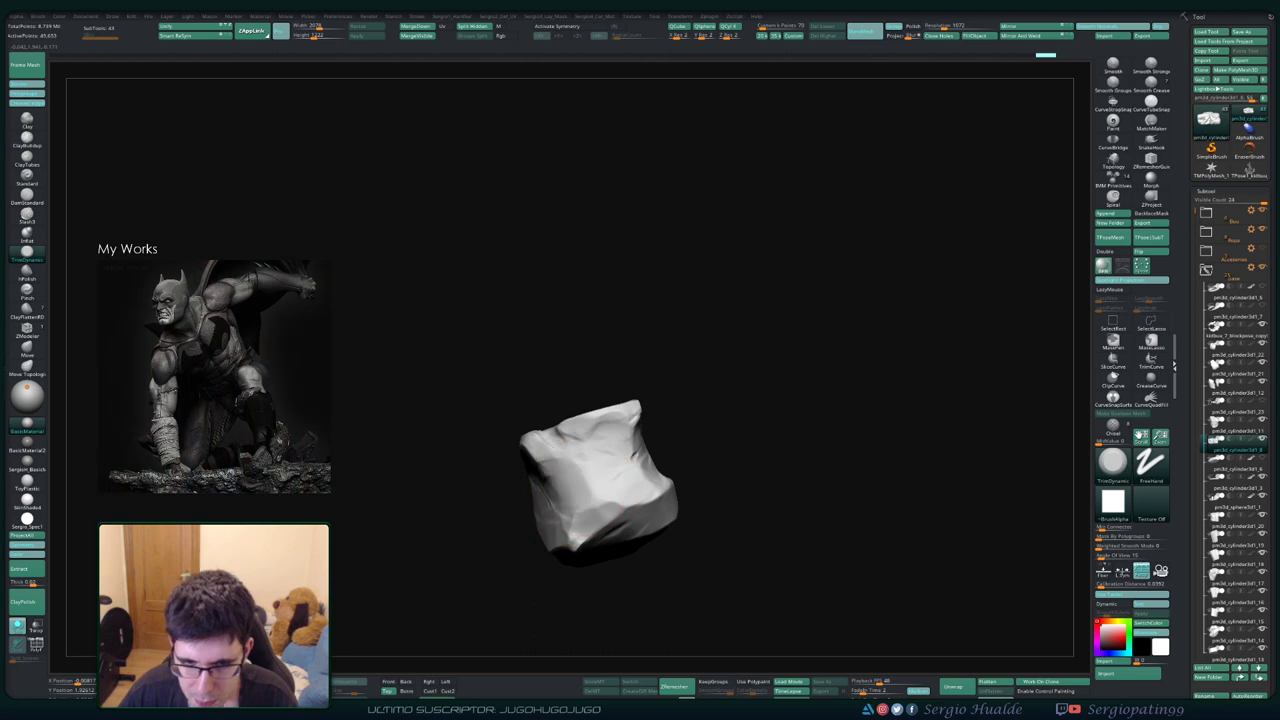
drag(700, 457, 740, 430)
mouse_move(640, 505)
mouse_down()
mouse_move(685, 440)
mouse_move(650, 420)
mouse_move(640, 385)
mouse_move(590, 440)
mouse_move(622, 410)
mouse_move(628, 442)
mouse_move(699, 446)
mouse_move(620, 440)
mouse_move(581, 474)
mouse_move(640, 480)
mouse_move(630, 505)
mouse_up()
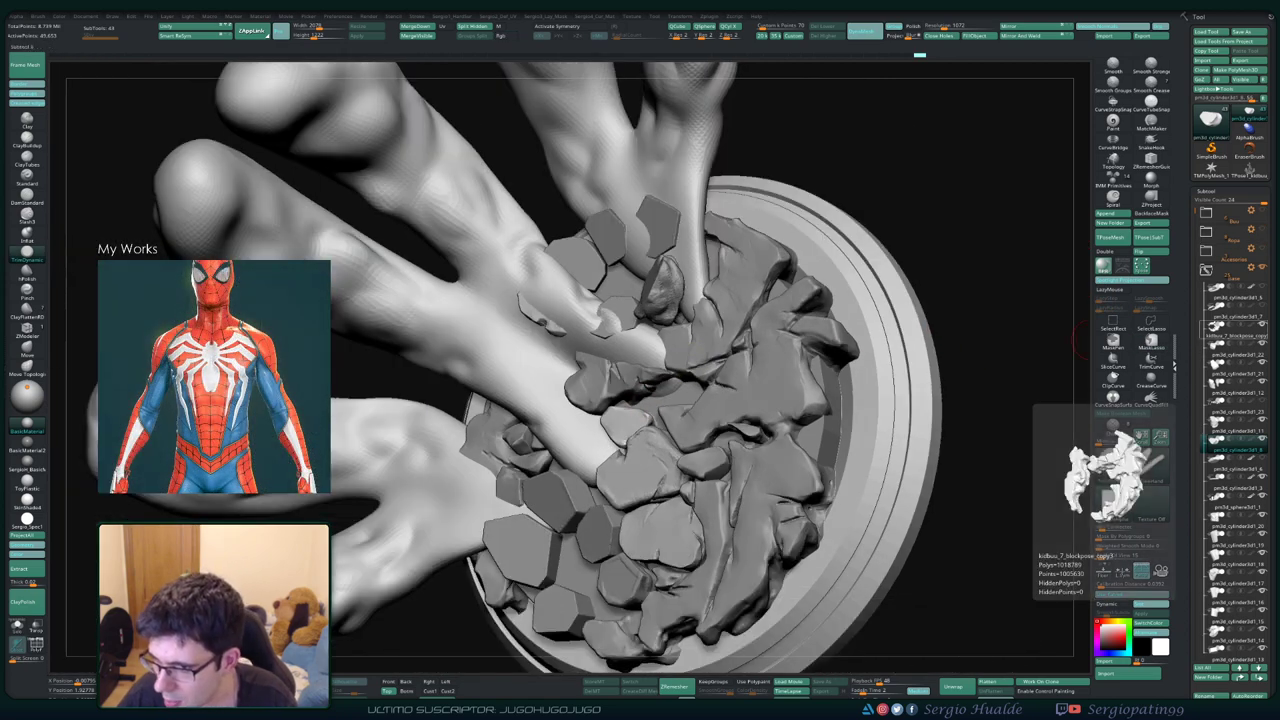
mouse_move(1206, 270)
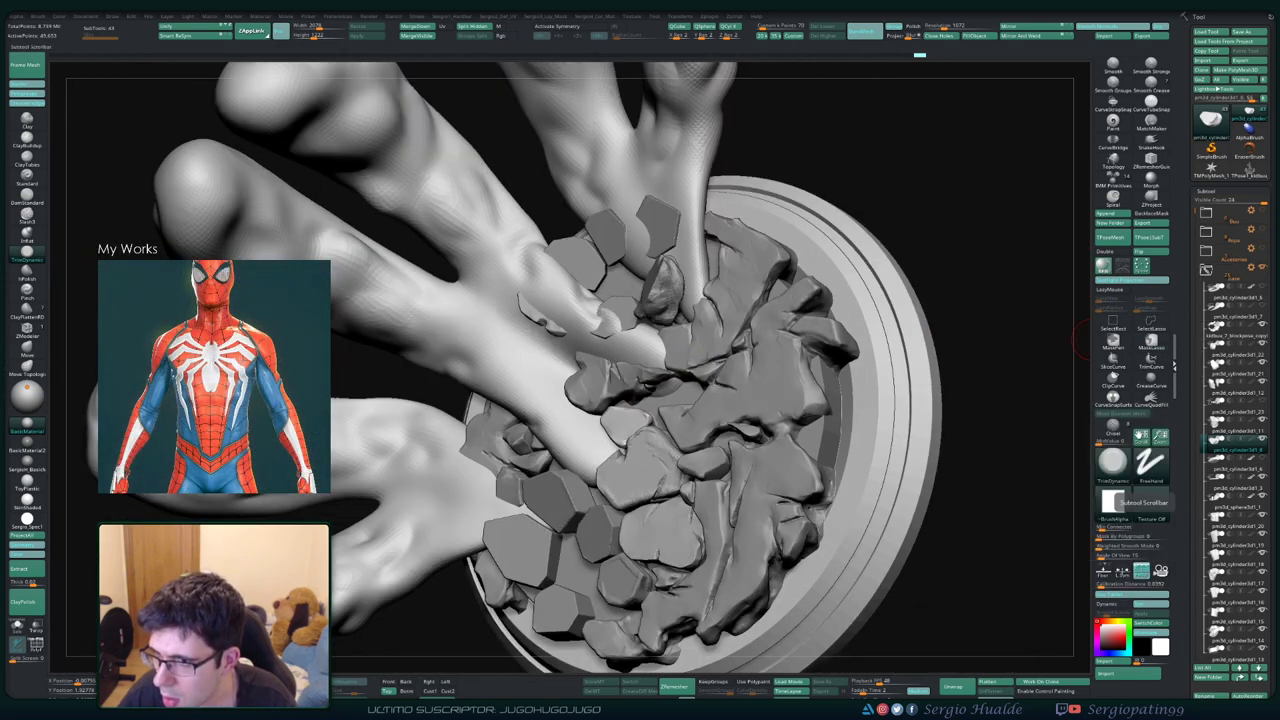
Move pm3d_sphere3d1_1 to the top of the subtool list and hide the carved rocks and smoke hand
scroll(1215, 290, down, 5)
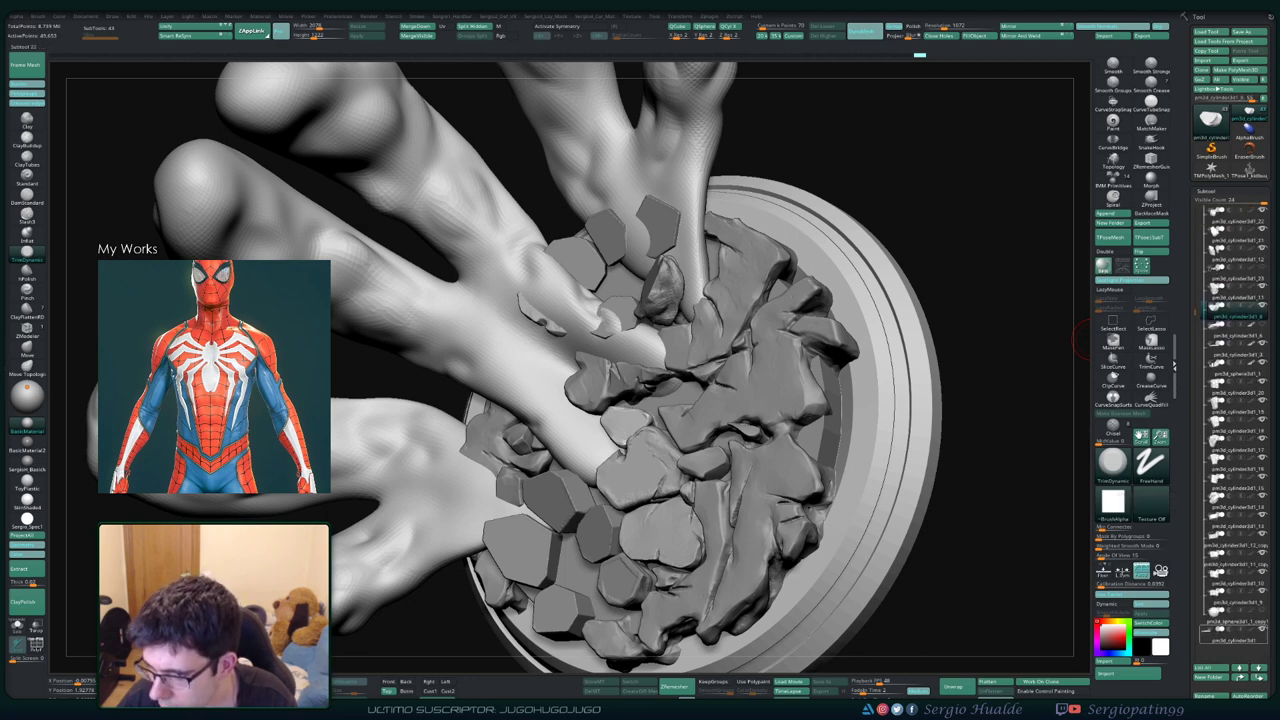
mouse_move(1238, 316)
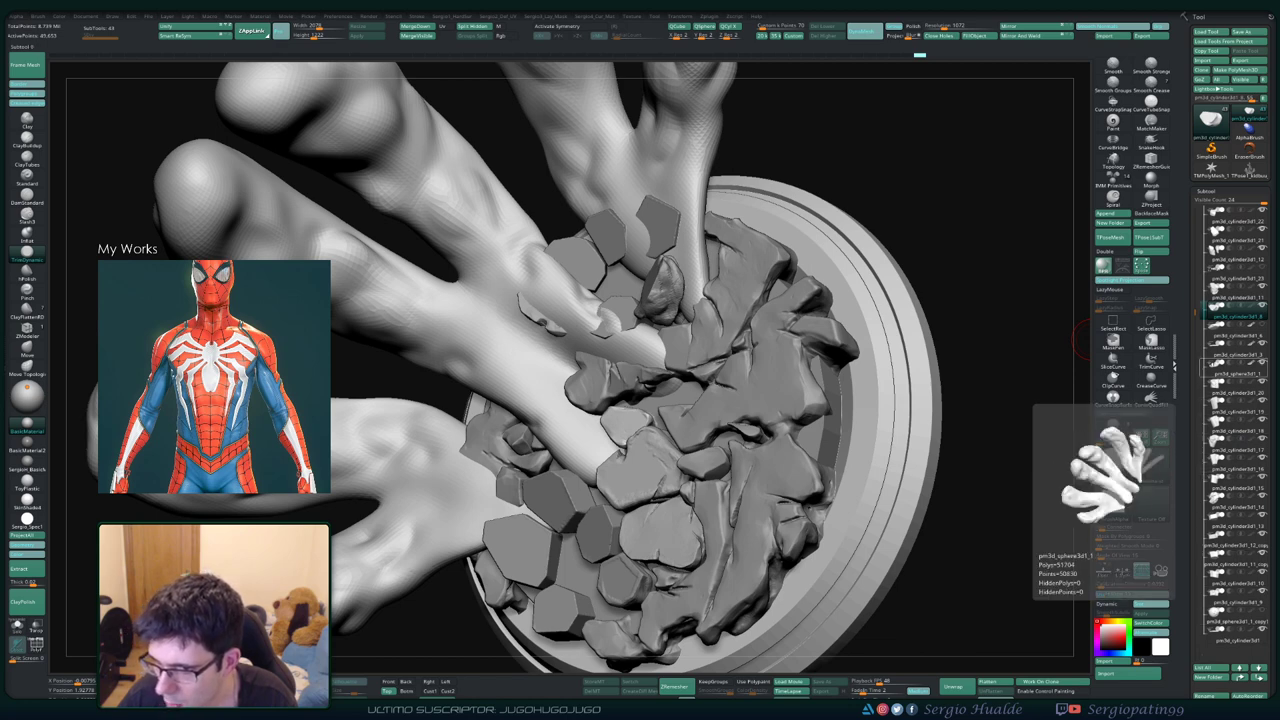
drag(1222, 366, 1222, 212)
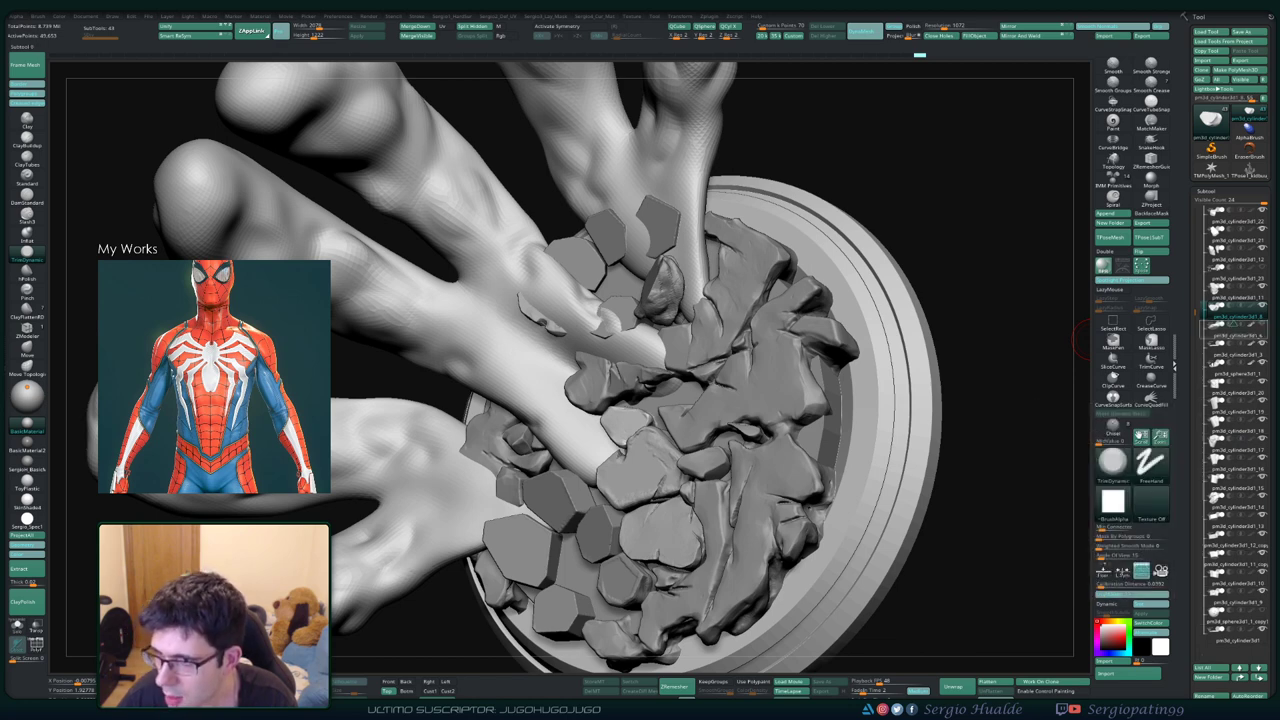
scroll(1230, 300, up, 3)
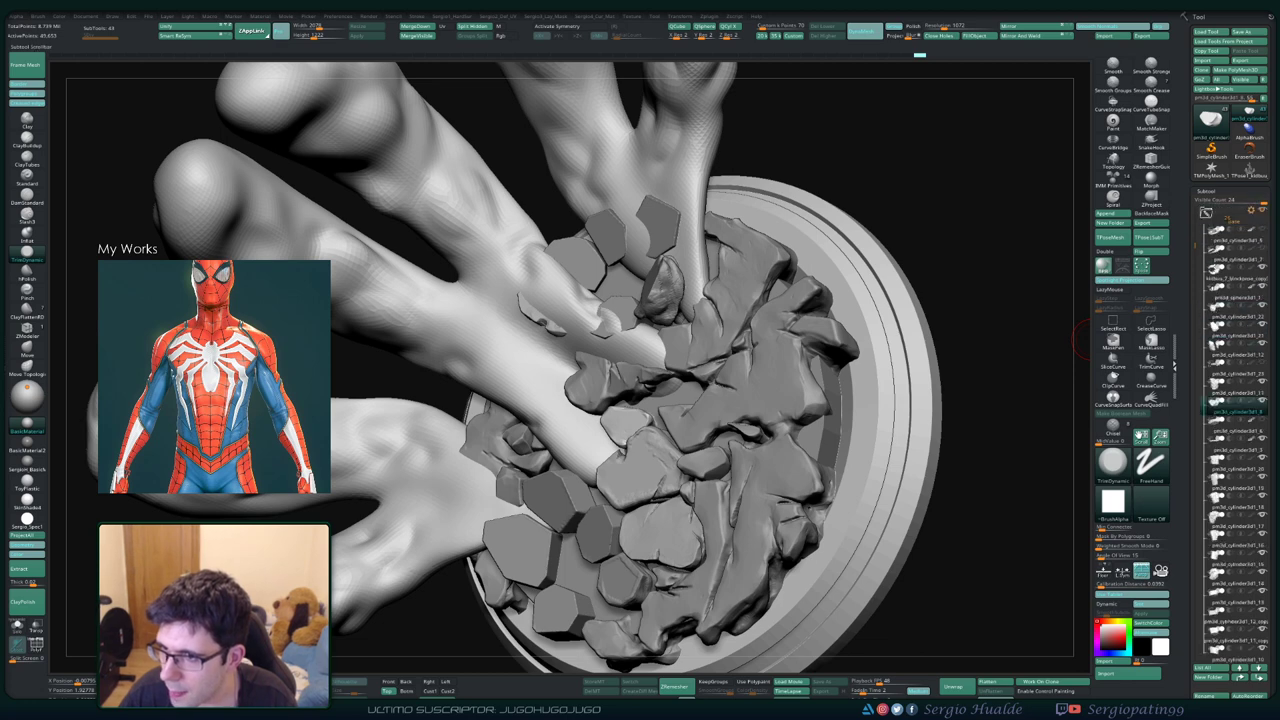
click(1262, 287)
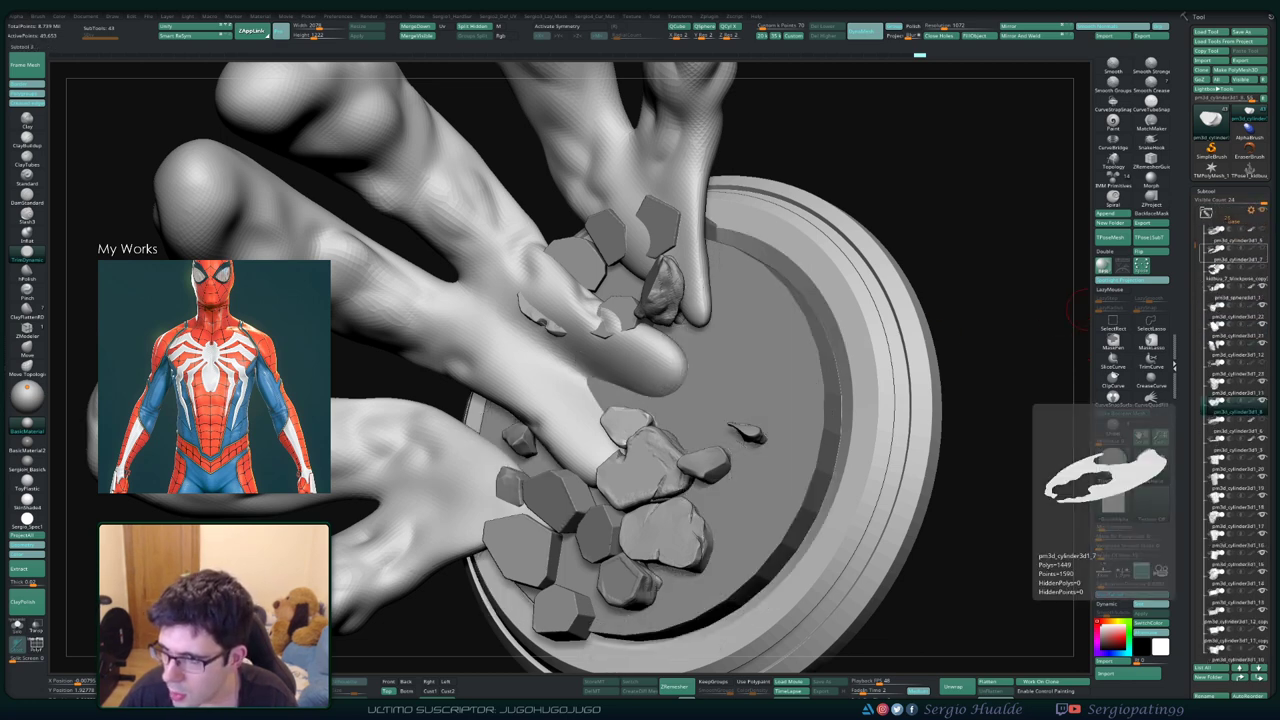
click(1216, 268)
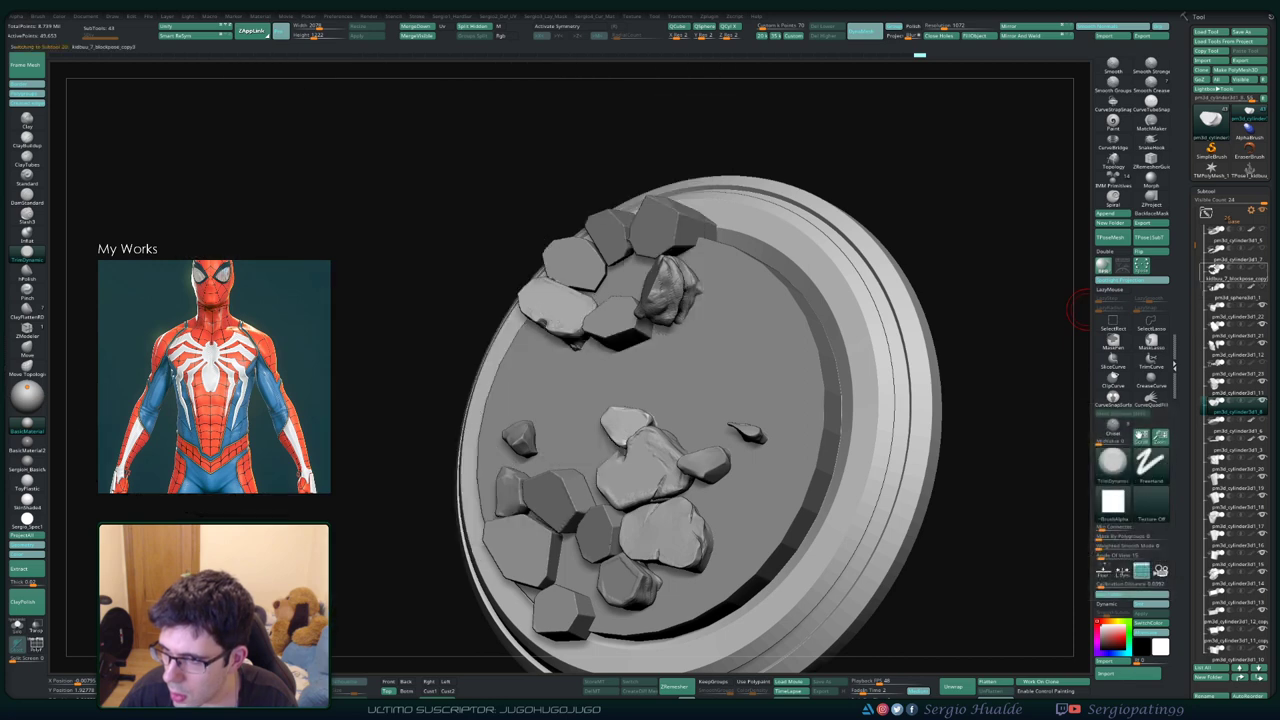
Unhide the carved rock subtool and inspect the rocky base from top-down, close up and far
click(1262, 287)
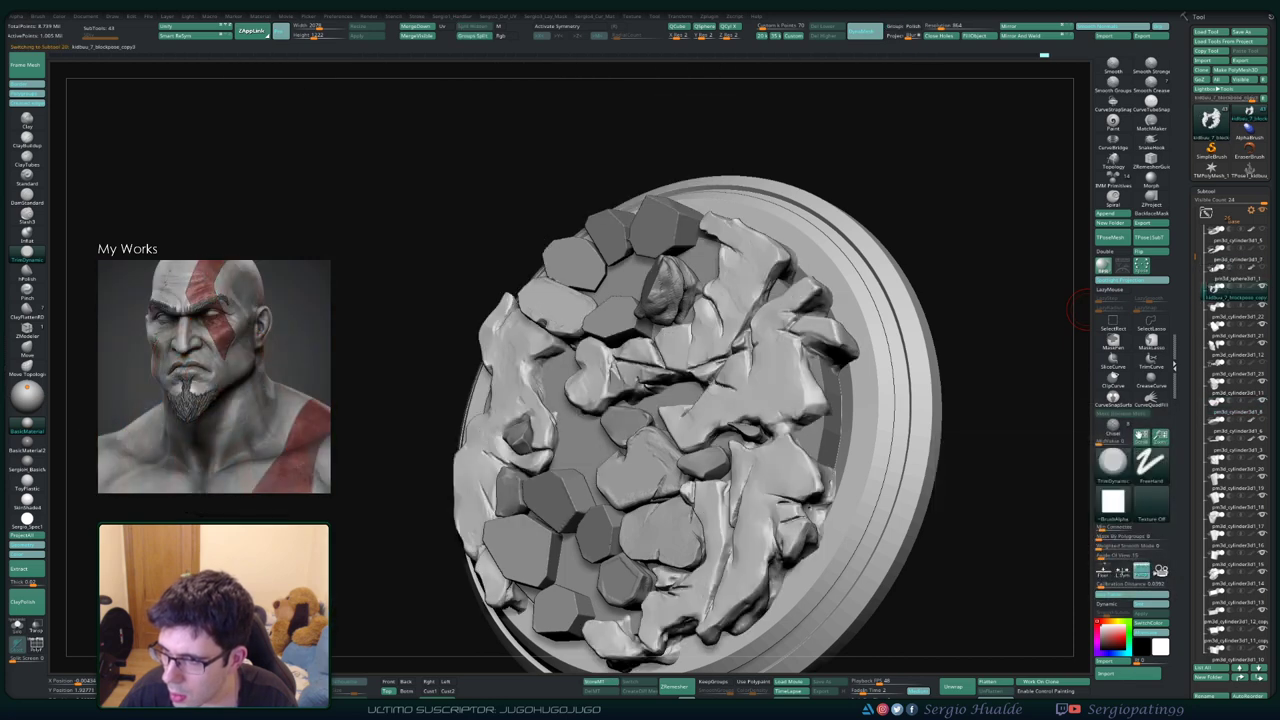
mouse_move(739, 470)
right_down()
mouse_move(767, 383)
mouse_move(778, 482)
mouse_move(754, 511)
right_up()
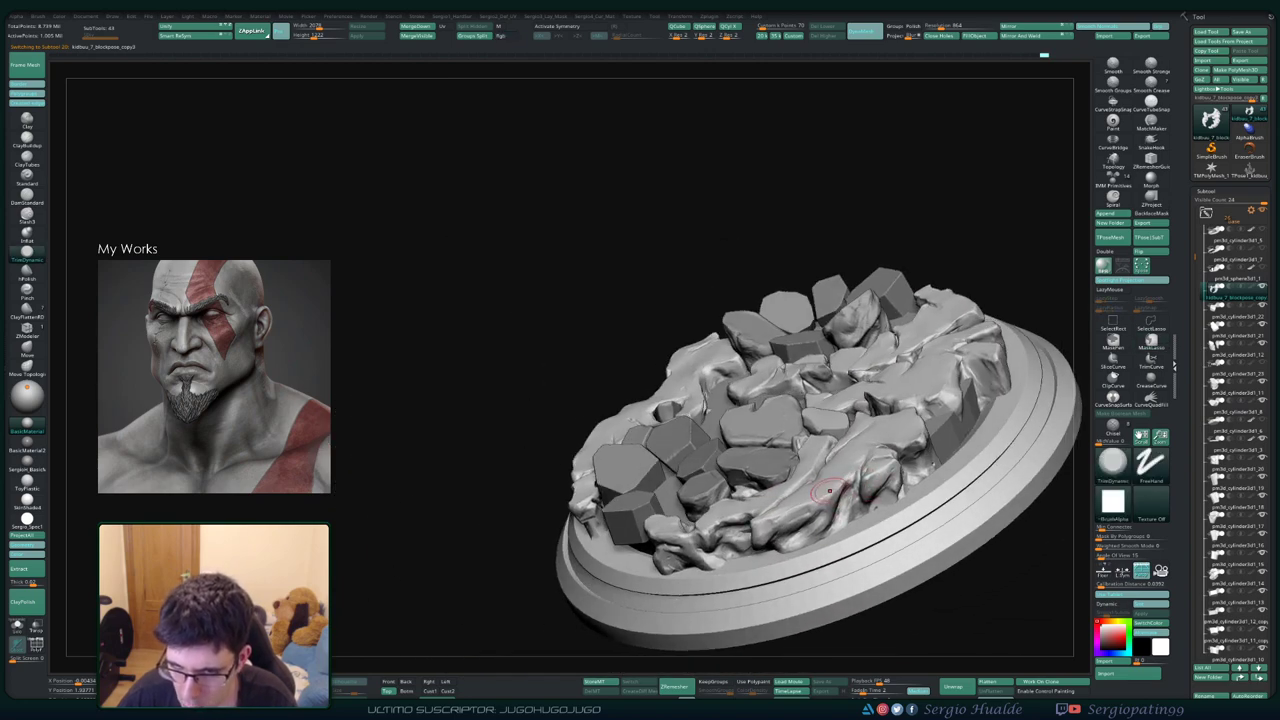
ctrl+right_drag(831, 502, 862, 458)
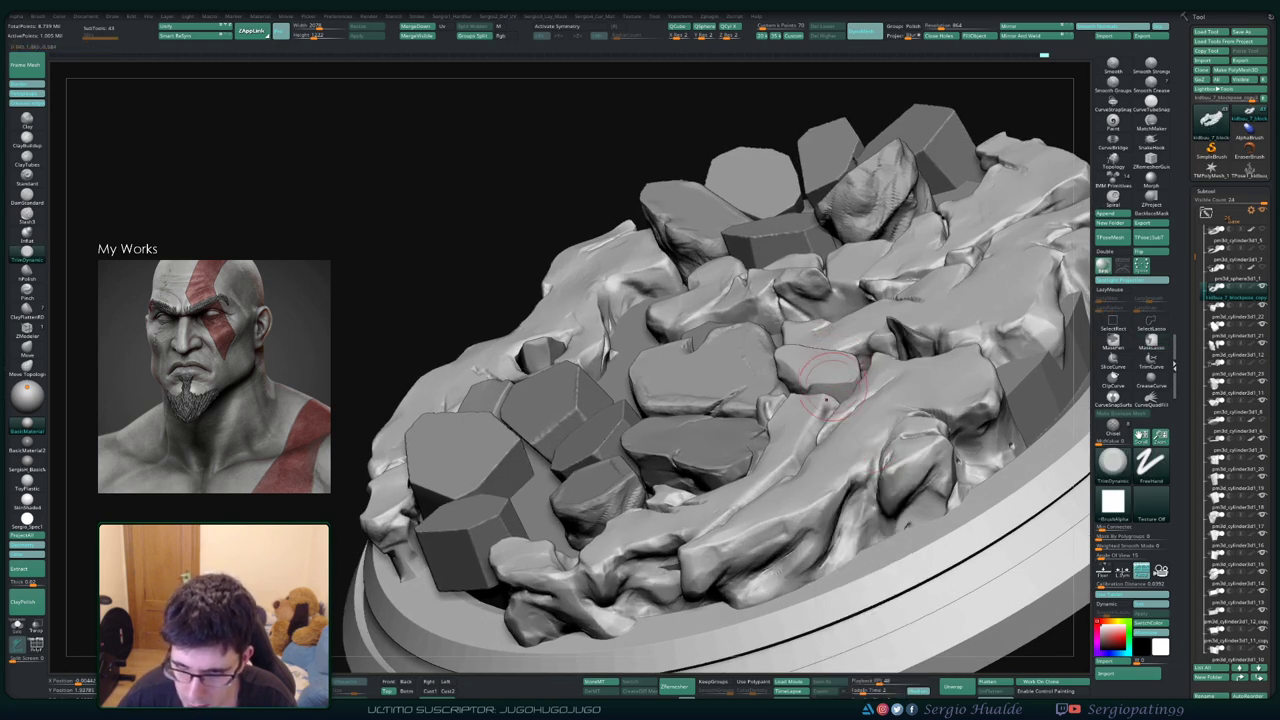
ctrl+right_drag(831, 375, 836, 442)
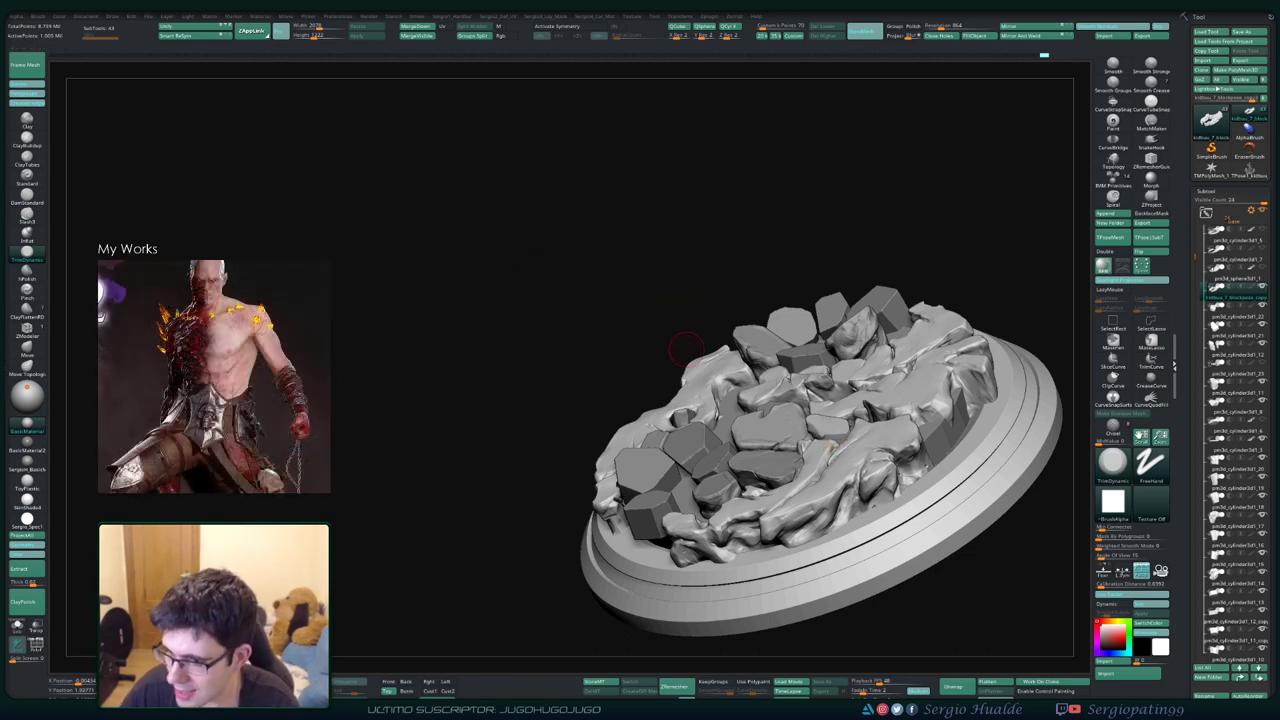
mouse_move(532, 219)
mouse_down()
mouse_move(703, 352)
mouse_move(690, 338)
mouse_up()
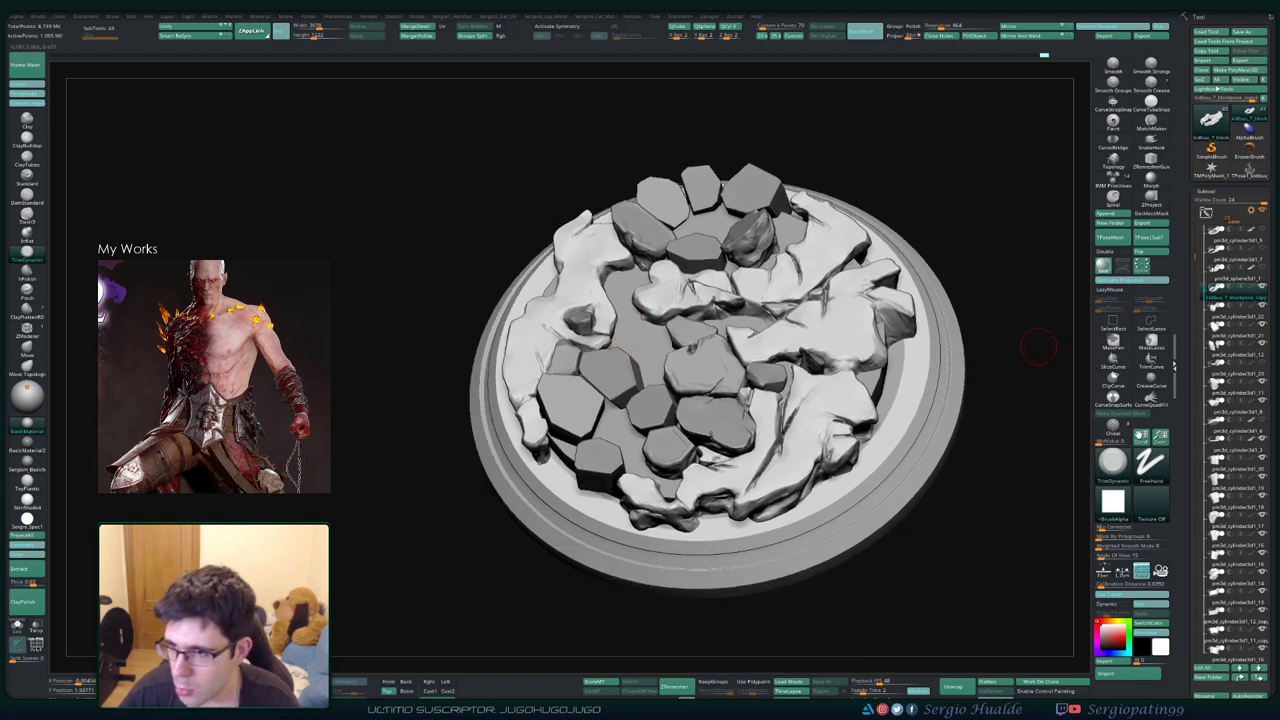
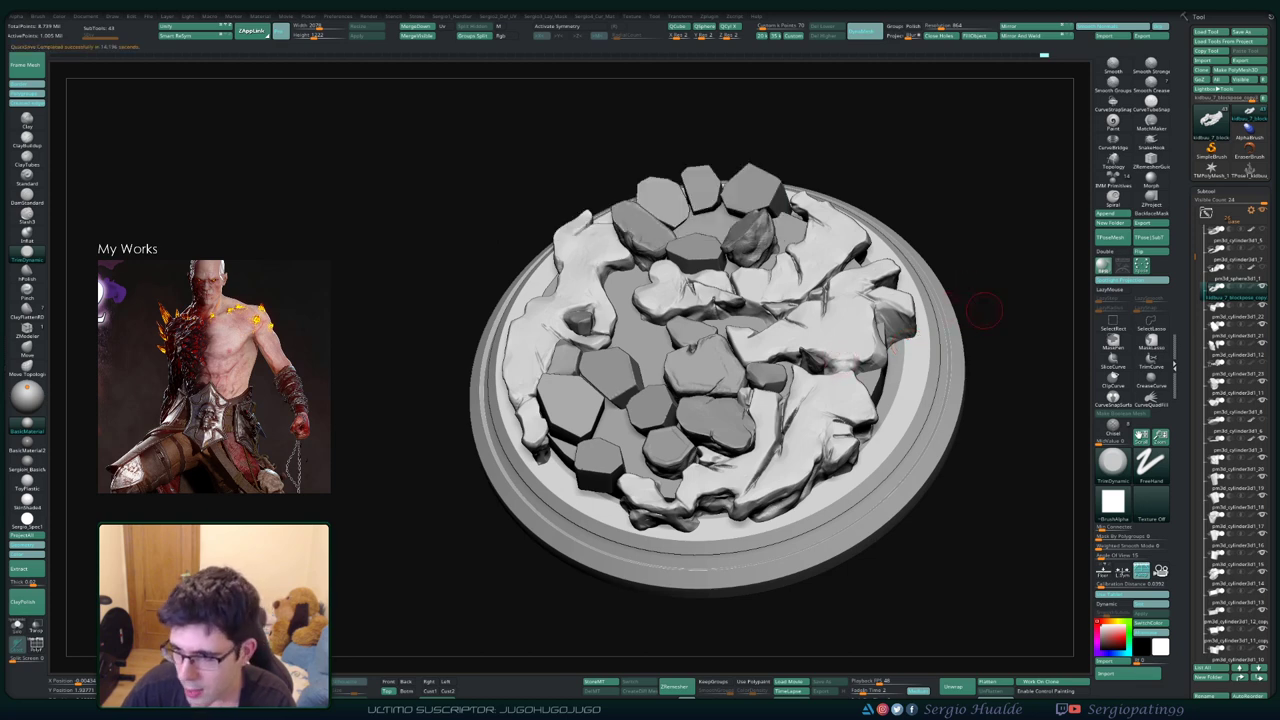
Isolate one sculpted rock tile and orbit it to inspect its shape from several sides
drag(984, 310, 944, 318)
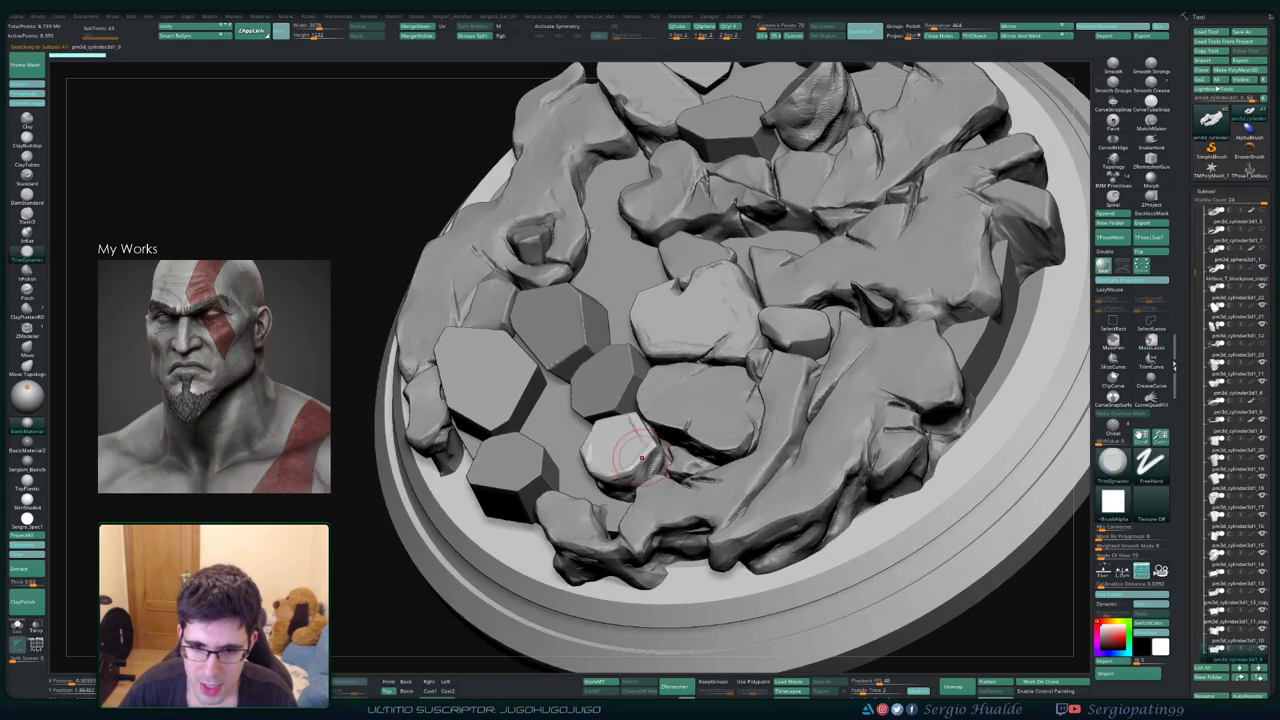
alt+click(623, 449)
drag(623, 449, 680, 457)
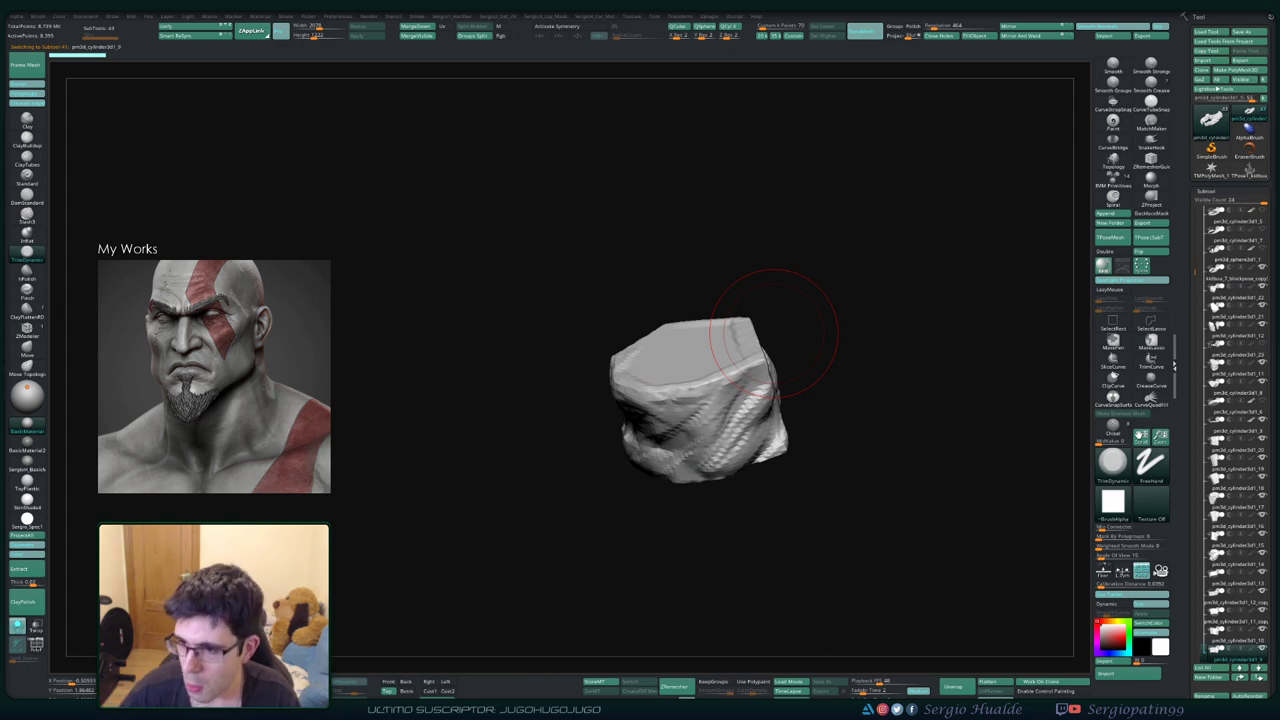
drag(785, 279, 798, 280)
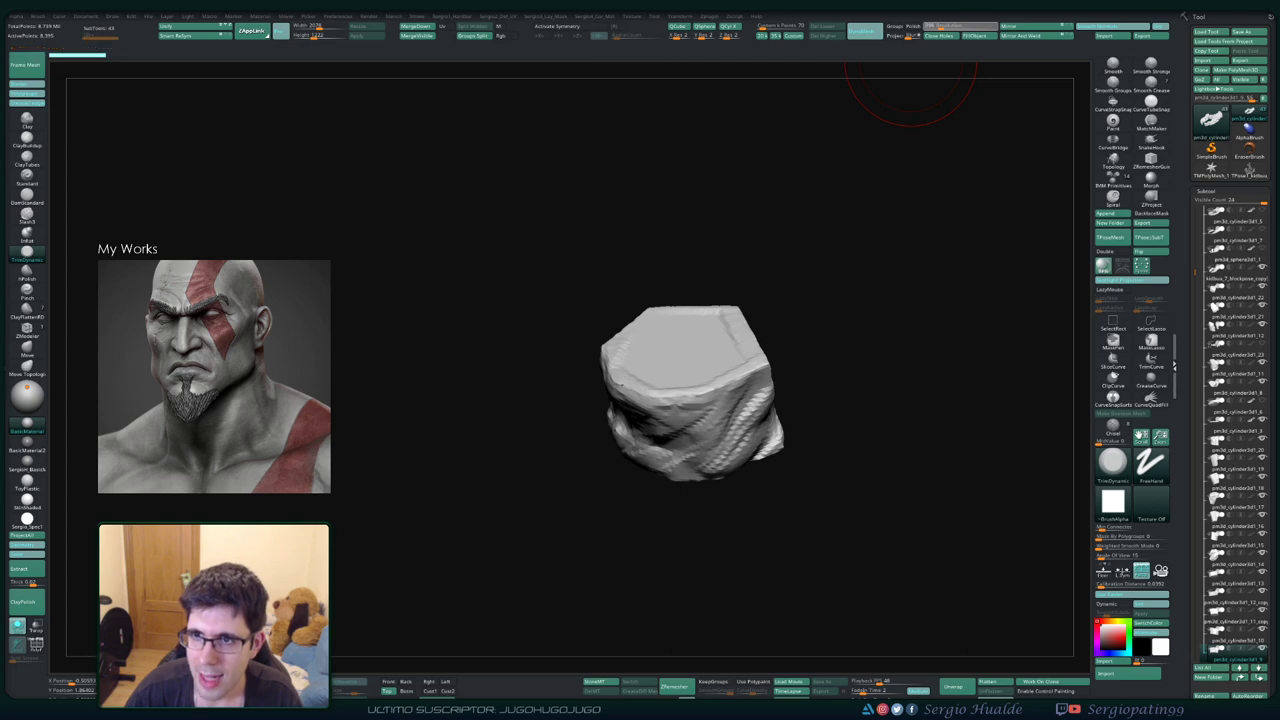
alt+drag(688, 352, 614, 302)
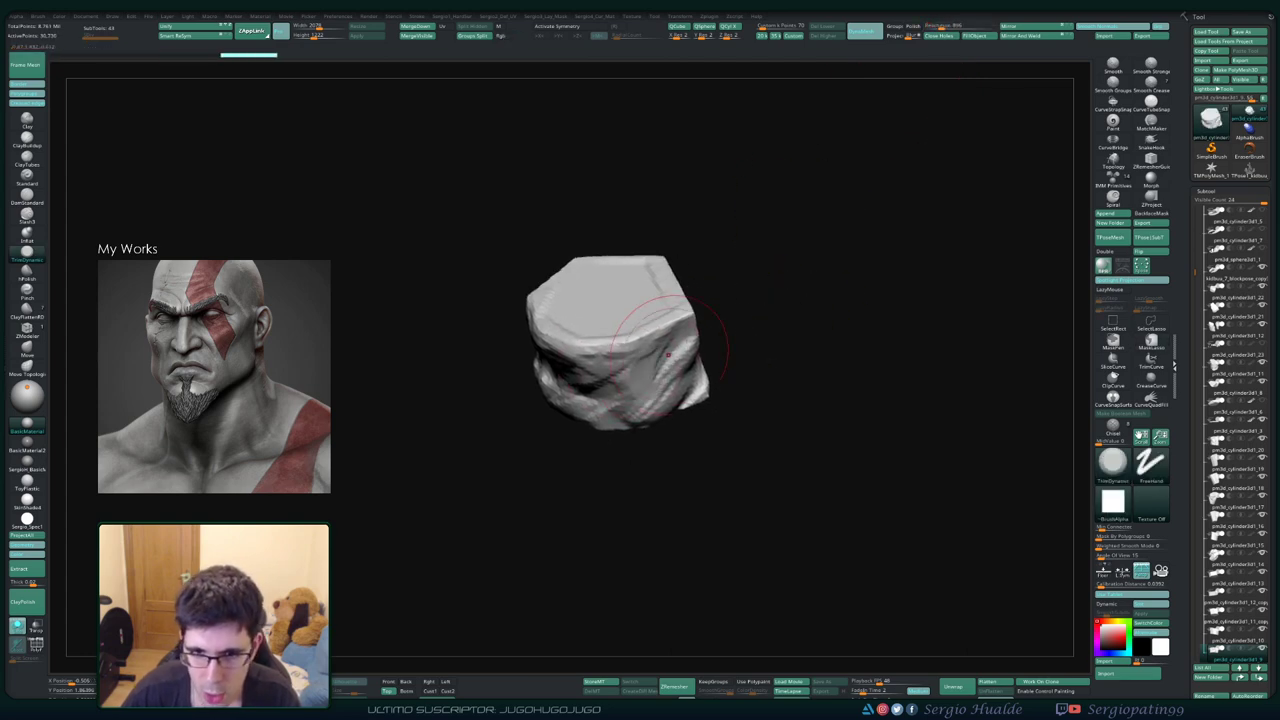
drag(668, 353, 700, 340)
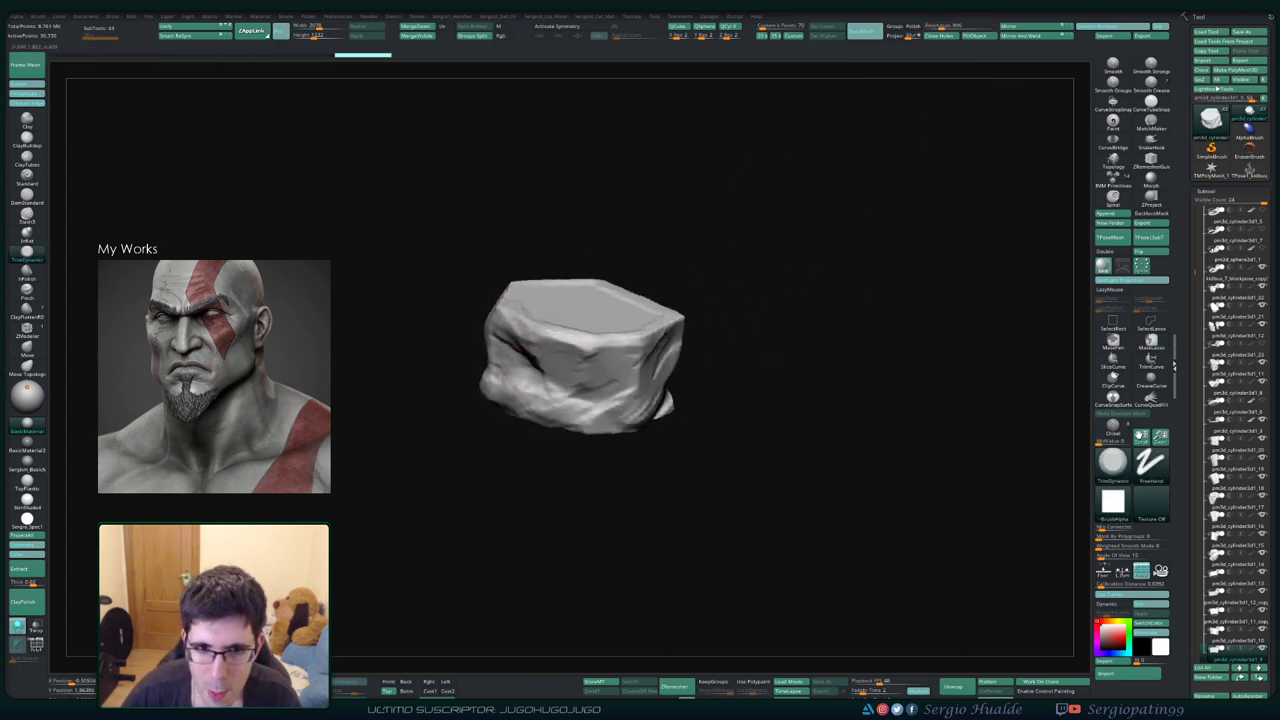
mouse_move(605, 410)
mouse_down()
mouse_move(688, 408)
mouse_move(735, 350)
mouse_move(841, 343)
mouse_move(758, 343)
mouse_up()
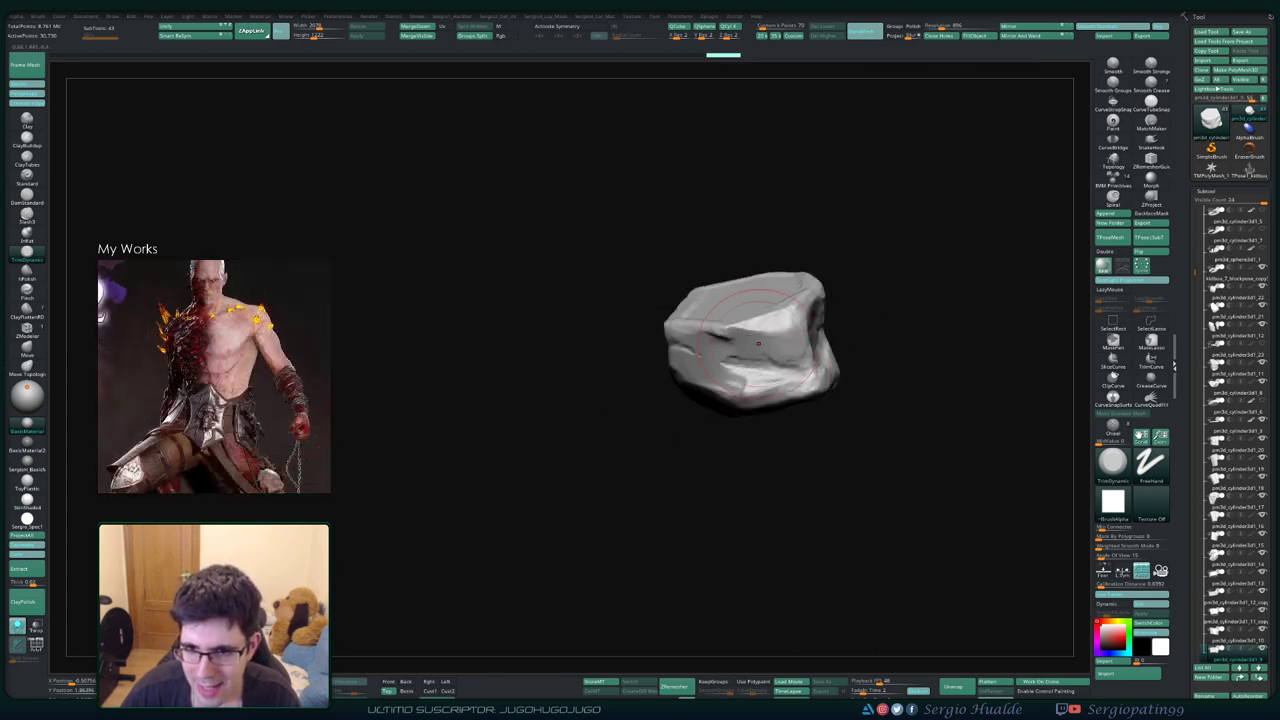
mouse_move(758, 343)
mouse_down()
mouse_move(811, 355)
mouse_move(800, 330)
mouse_move(850, 350)
mouse_move(820, 380)
mouse_move(825, 320)
mouse_up()
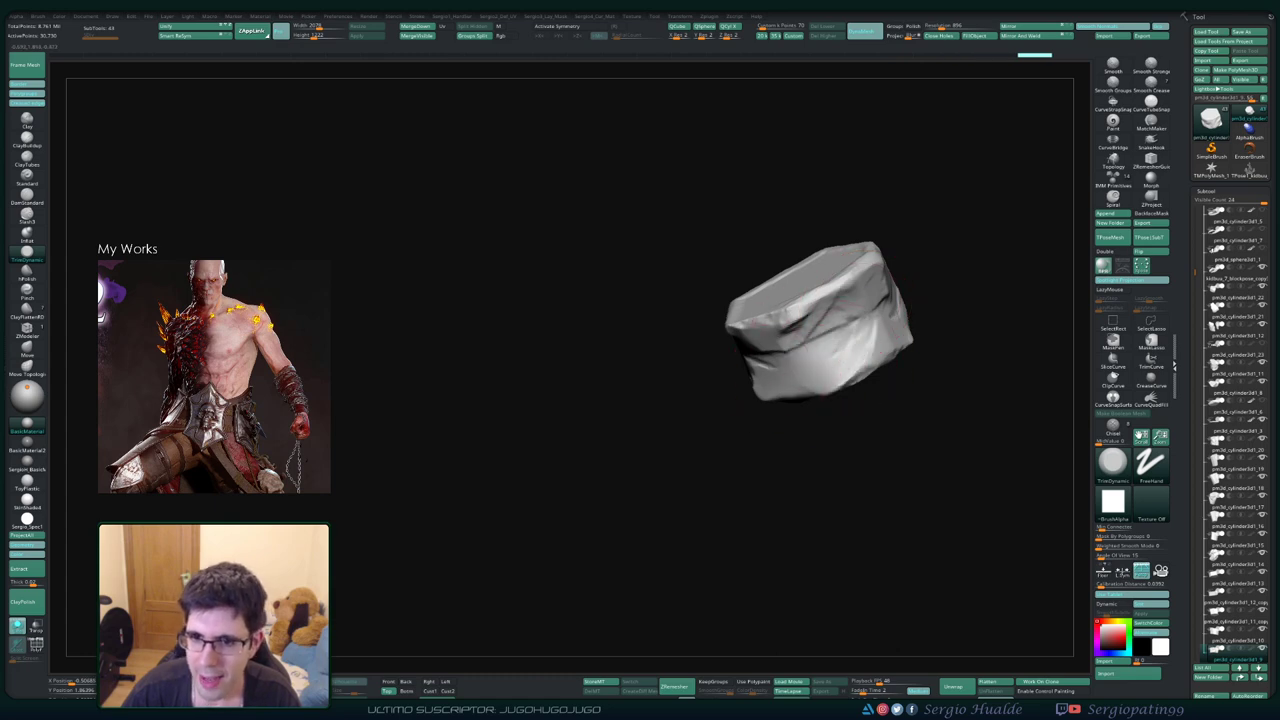
drag(760, 420, 737, 457)
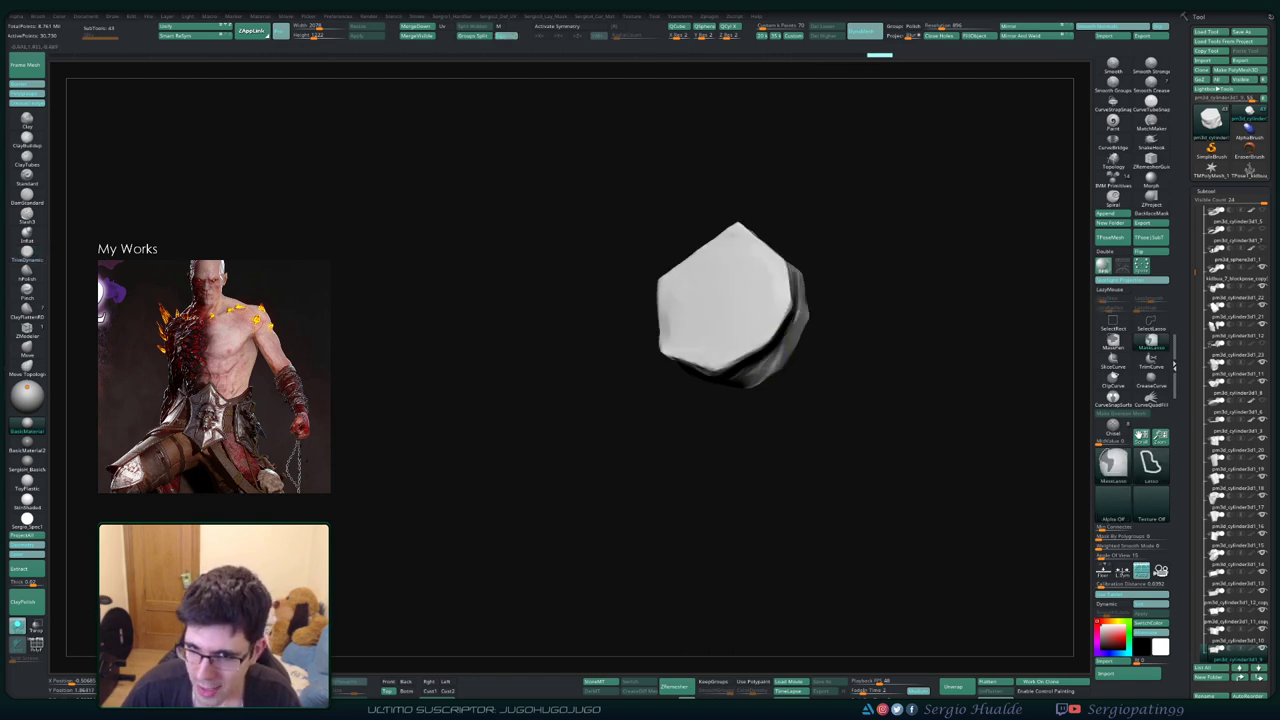
mouse_move(850, 450)
mouse_down()
mouse_move(738, 406)
mouse_move(754, 384)
mouse_move(738, 383)
mouse_up()
mouse_move(701, 334)
mouse_down()
mouse_move(669, 321)
mouse_move(810, 380)
mouse_move(722, 422)
mouse_move(718, 370)
mouse_up()
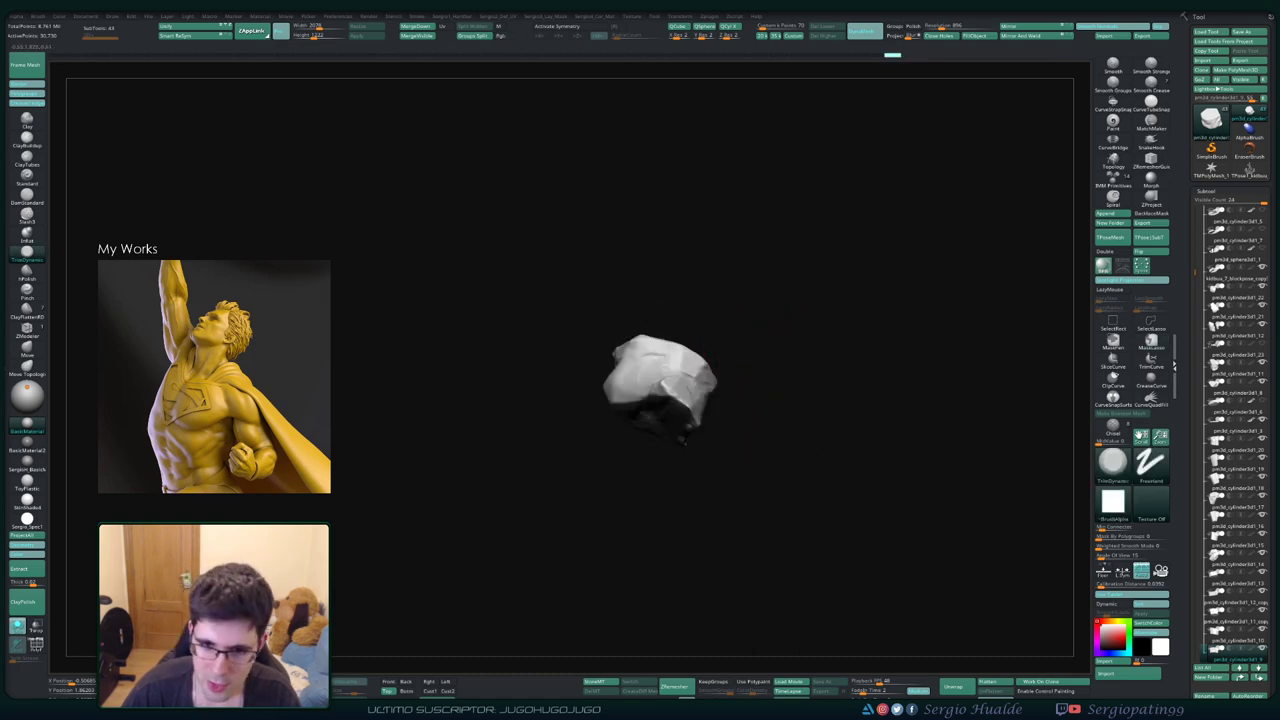
mouse_move(738, 375)
mouse_down()
mouse_move(760, 372)
mouse_move(760, 460)
mouse_move(800, 400)
mouse_up()
Bring back the plinth, then pick and isolate an untouched hexagonal stone tile
ctrl+shift+click(600, 250)
drag(690, 386, 748, 358)
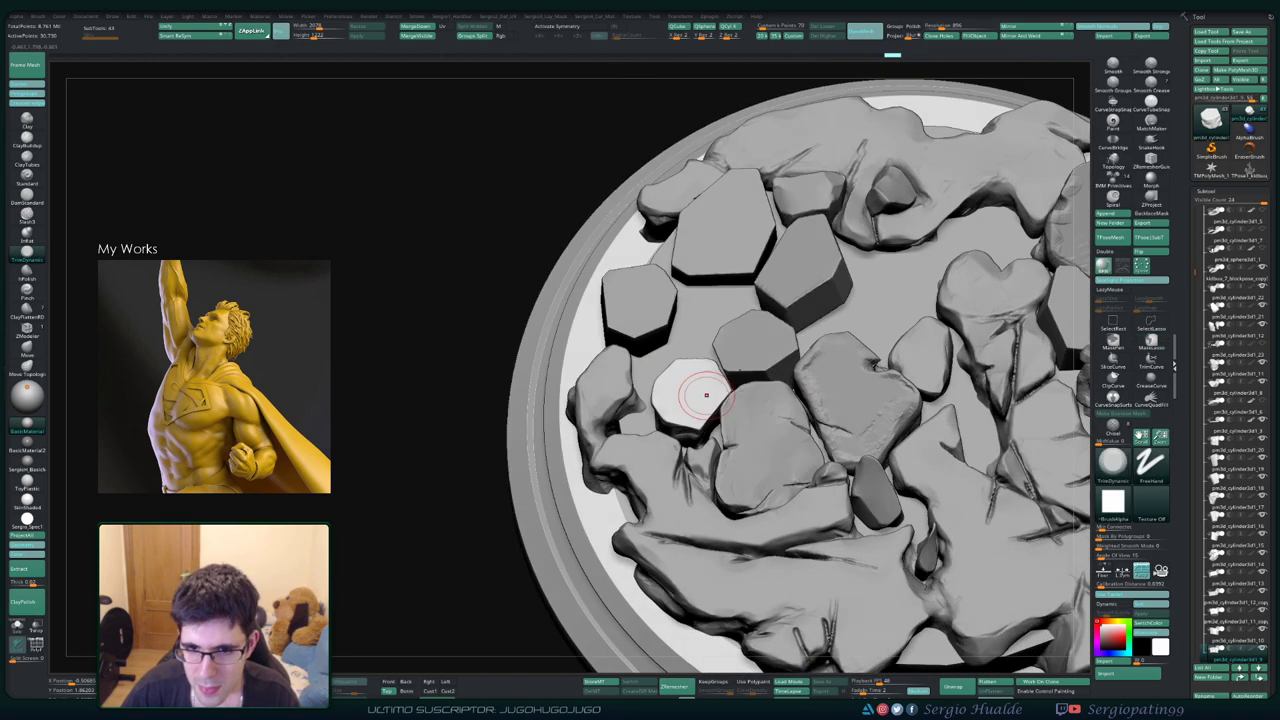
alt+click(748, 358)
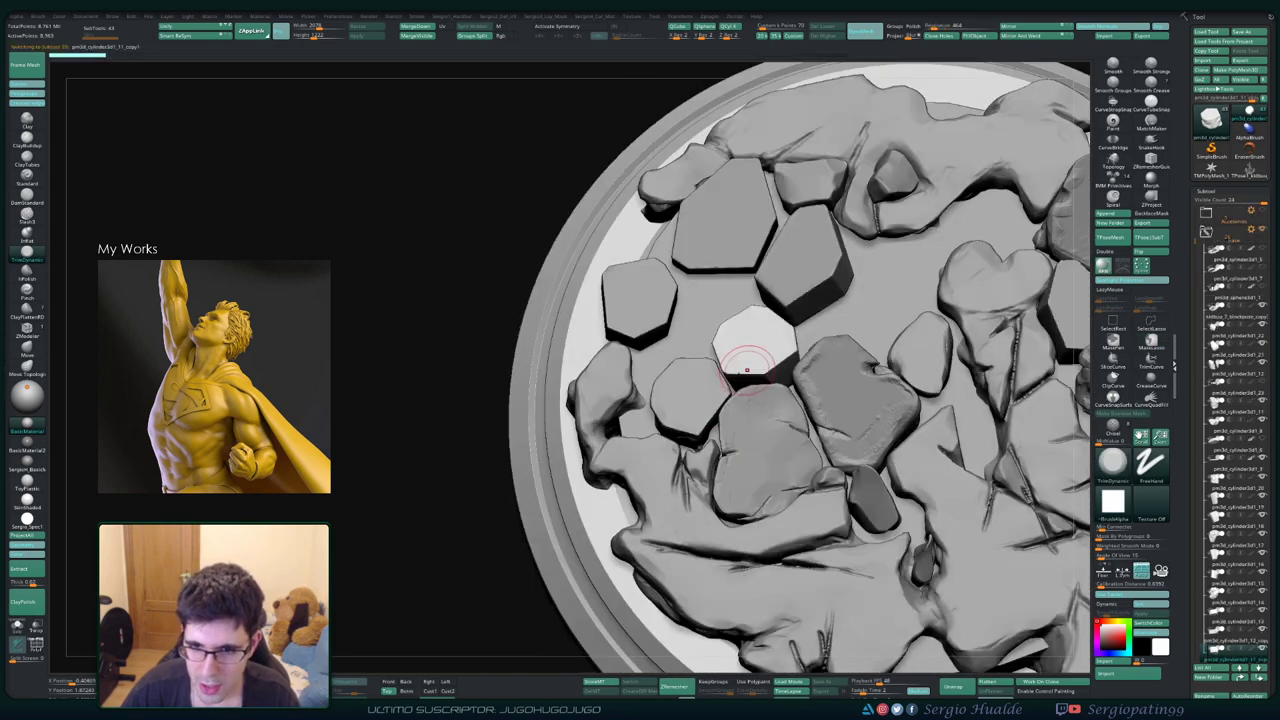
mouse_move(748, 358)
mouse_down()
mouse_move(818, 428)
mouse_move(772, 432)
mouse_up()
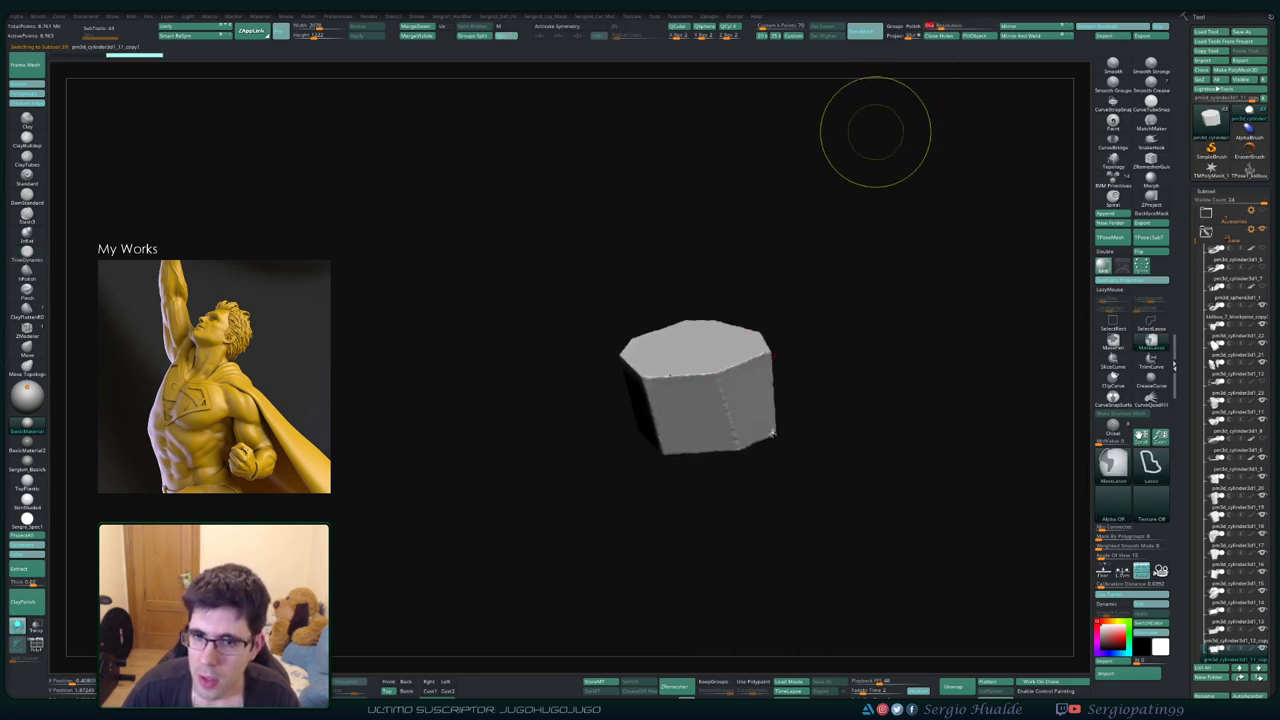
drag(771, 371, 770, 429)
Carve chipped cuts into the stone's lower edge and lower part with a trimming brush
key(shift)
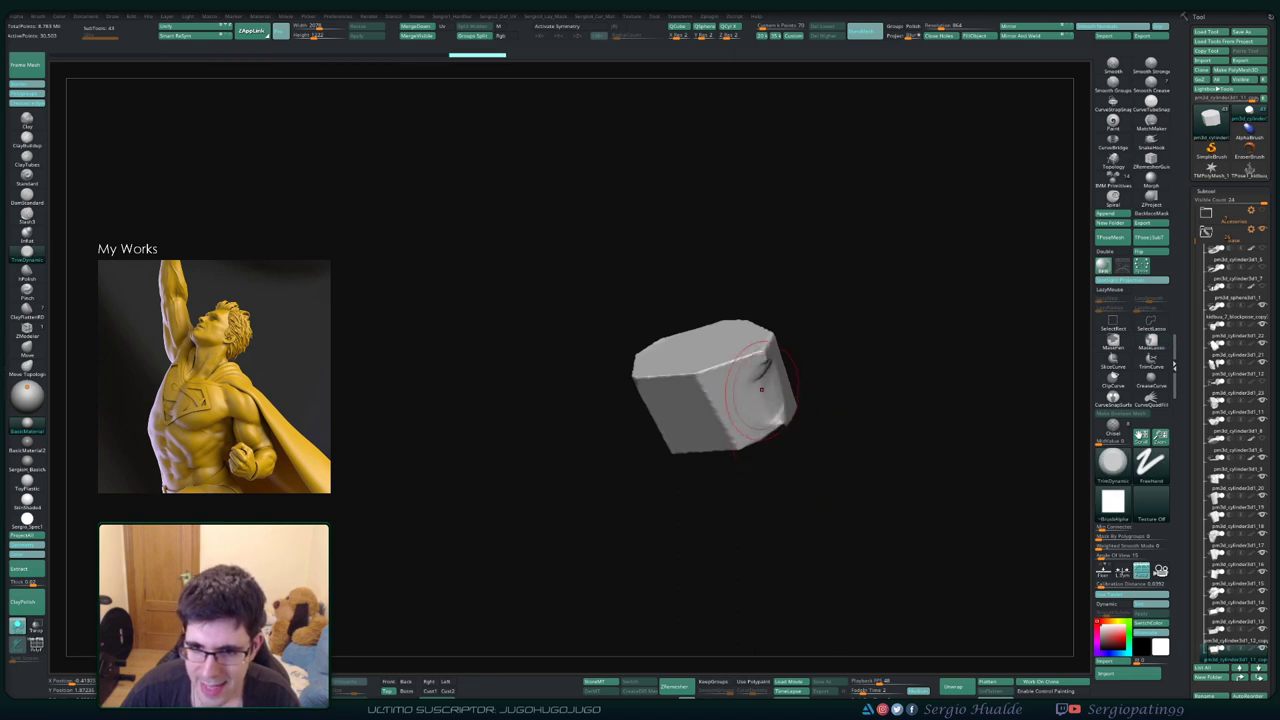
mouse_move(735, 455)
mouse_down()
mouse_move(660, 425)
mouse_move(640, 445)
mouse_move(690, 450)
mouse_up()
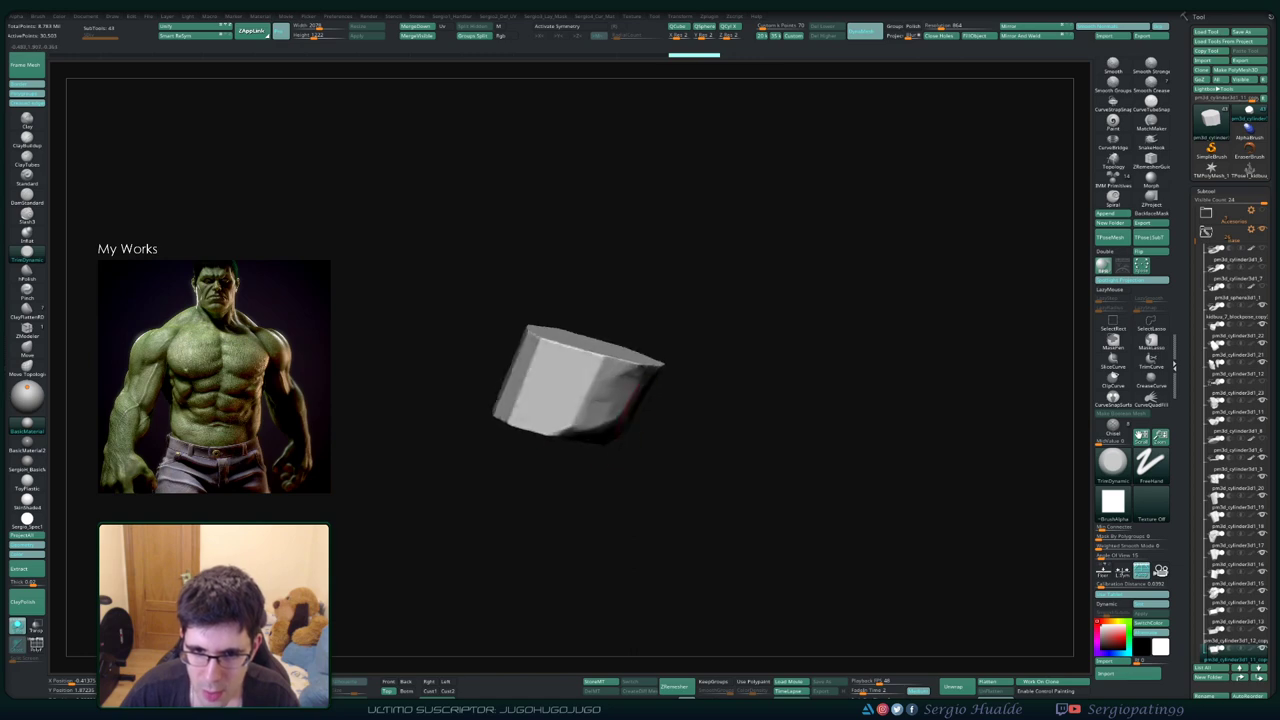
drag(780, 470, 660, 430)
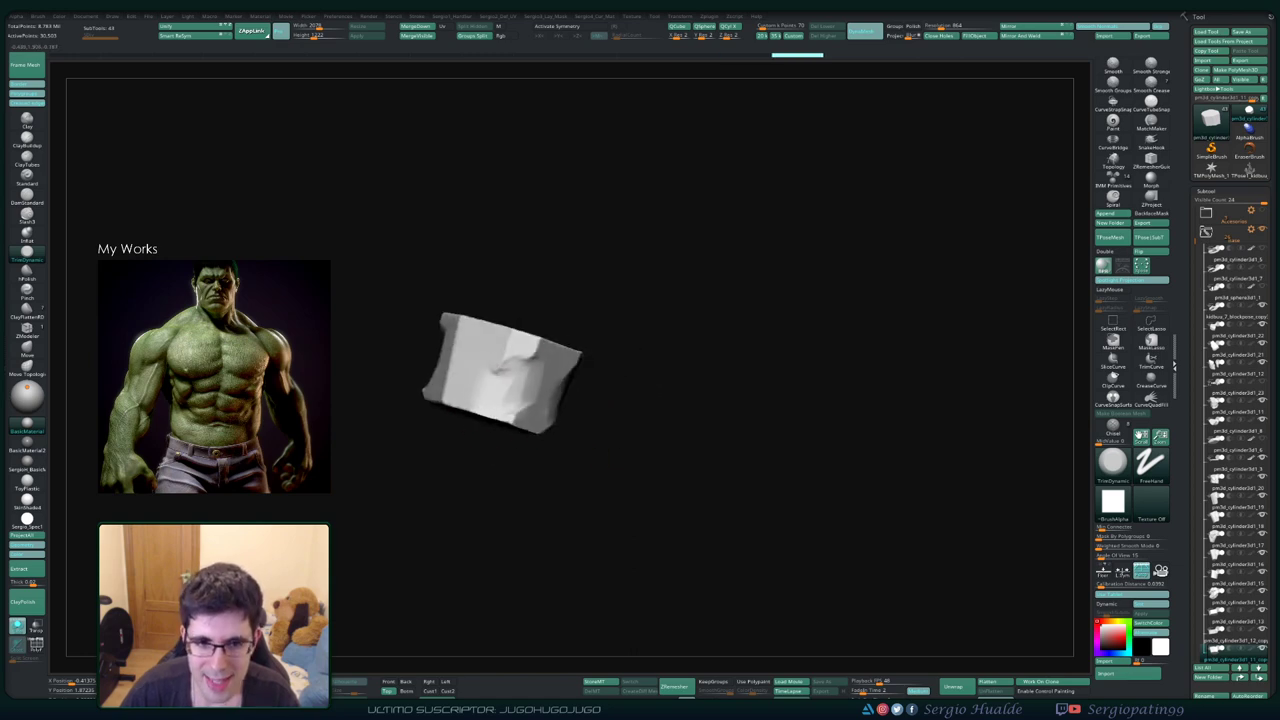
mouse_move(455, 370)
mouse_down()
mouse_move(520, 425)
mouse_move(540, 380)
mouse_up()
alt+drag(560, 470, 628, 488)
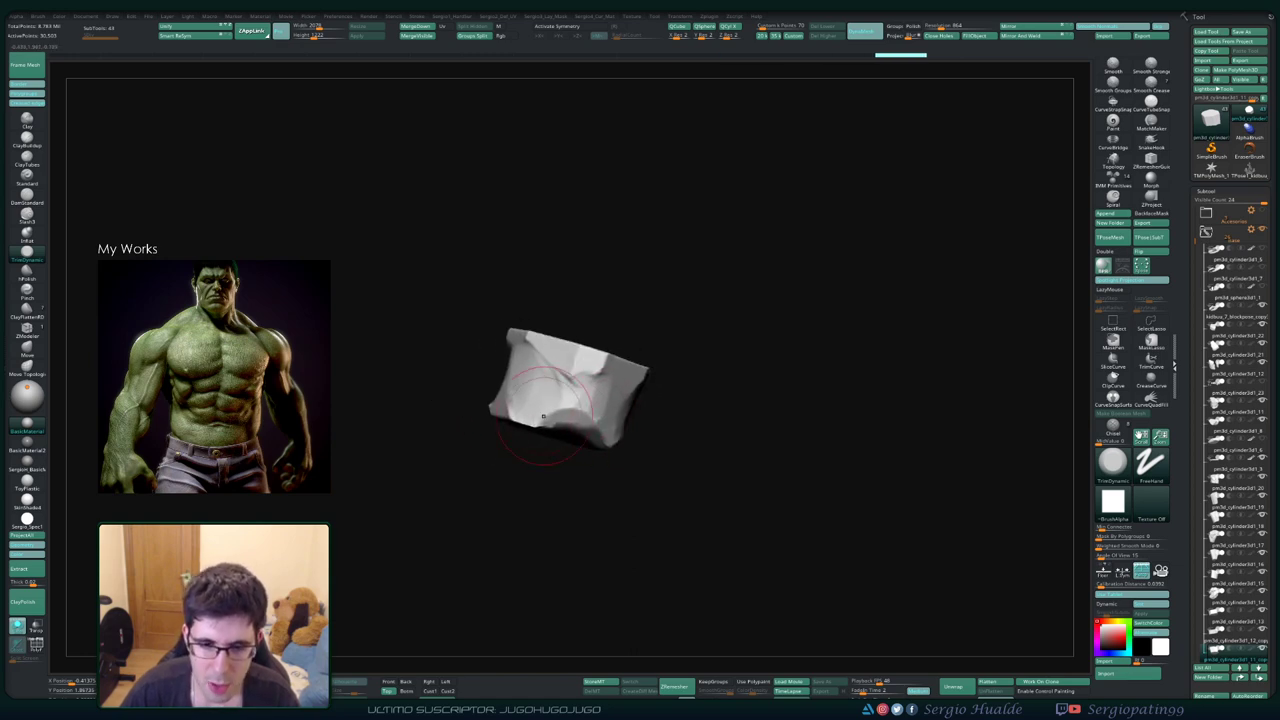
mouse_move(530, 390)
mouse_down()
mouse_move(602, 452)
mouse_move(619, 441)
mouse_move(598, 416)
mouse_move(600, 428)
mouse_up()
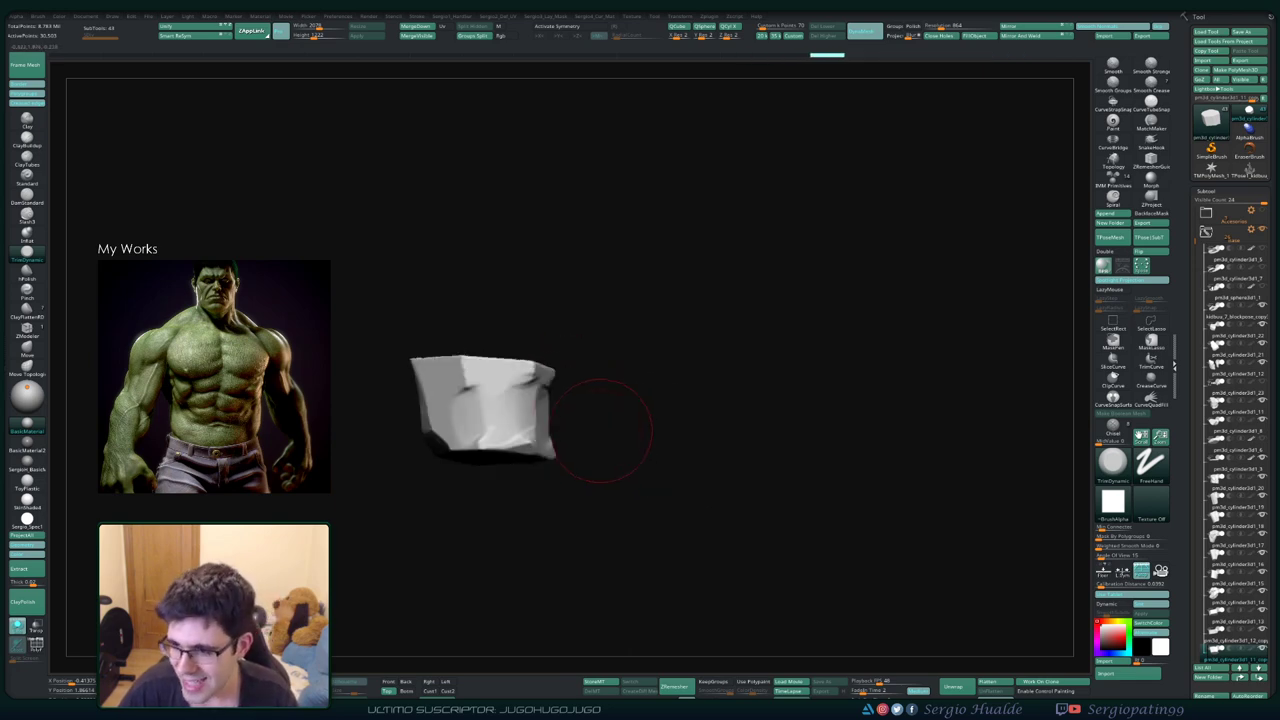
Check the stone's top and creases, then switch to a smoothing brush (BST)
drag(487, 390, 540, 440)
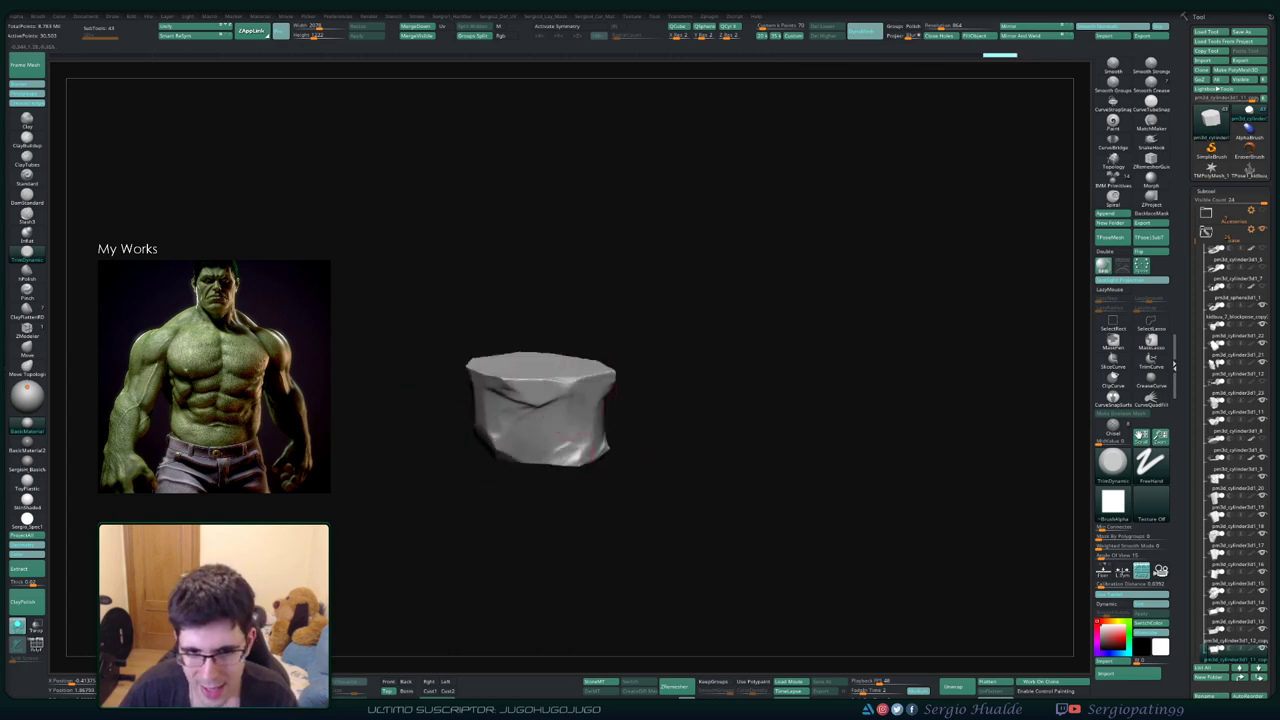
mouse_move(545, 458)
mouse_down()
mouse_move(585, 400)
mouse_move(571, 404)
mouse_up()
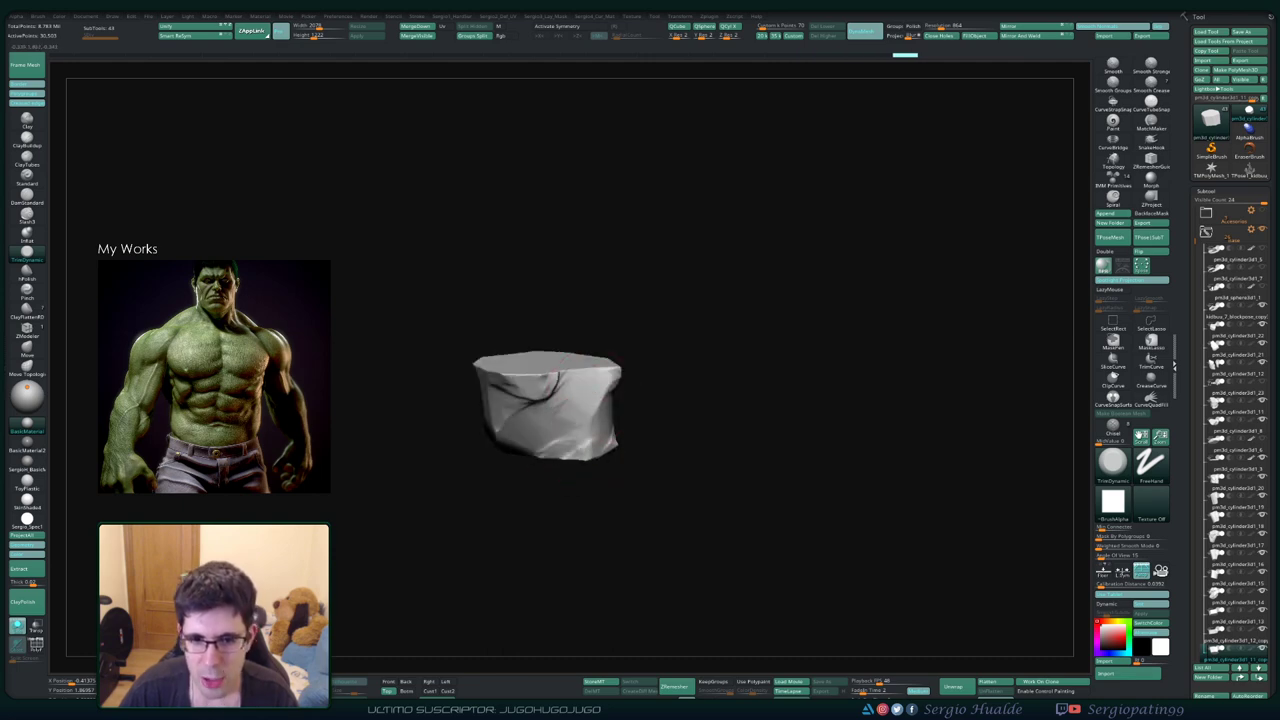
drag(570, 480, 560, 470)
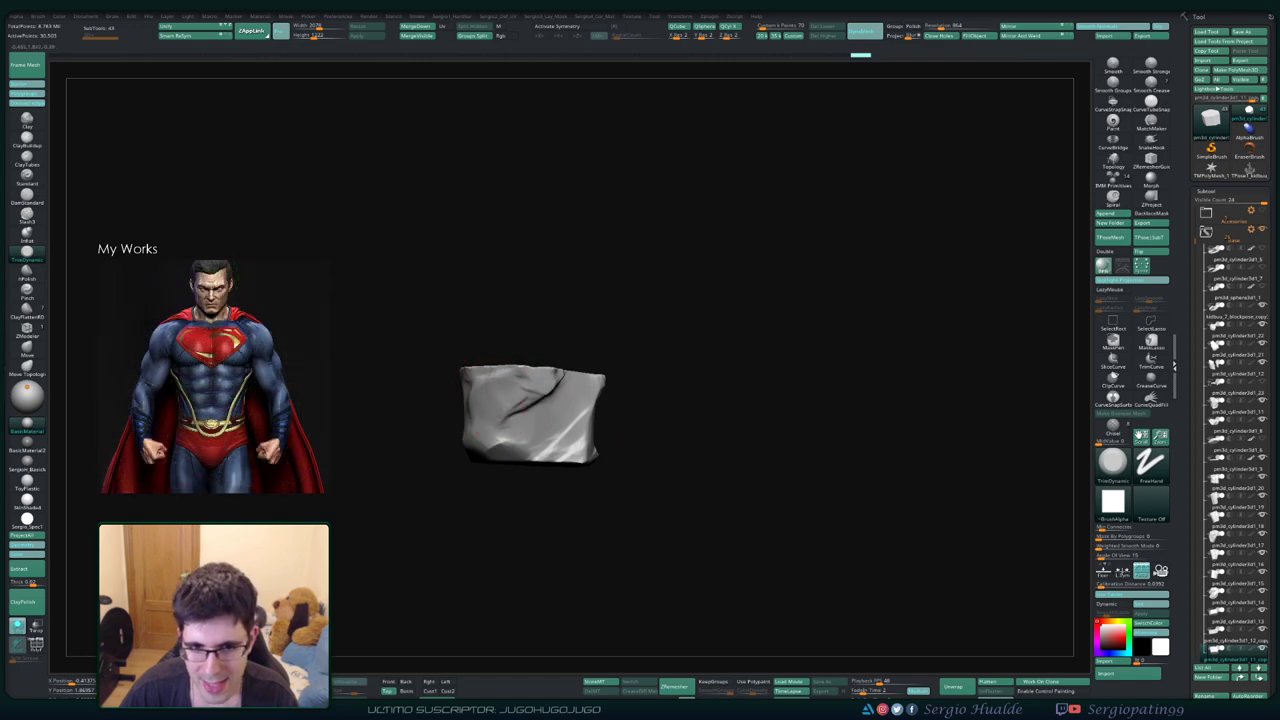
drag(570, 403, 555, 375)
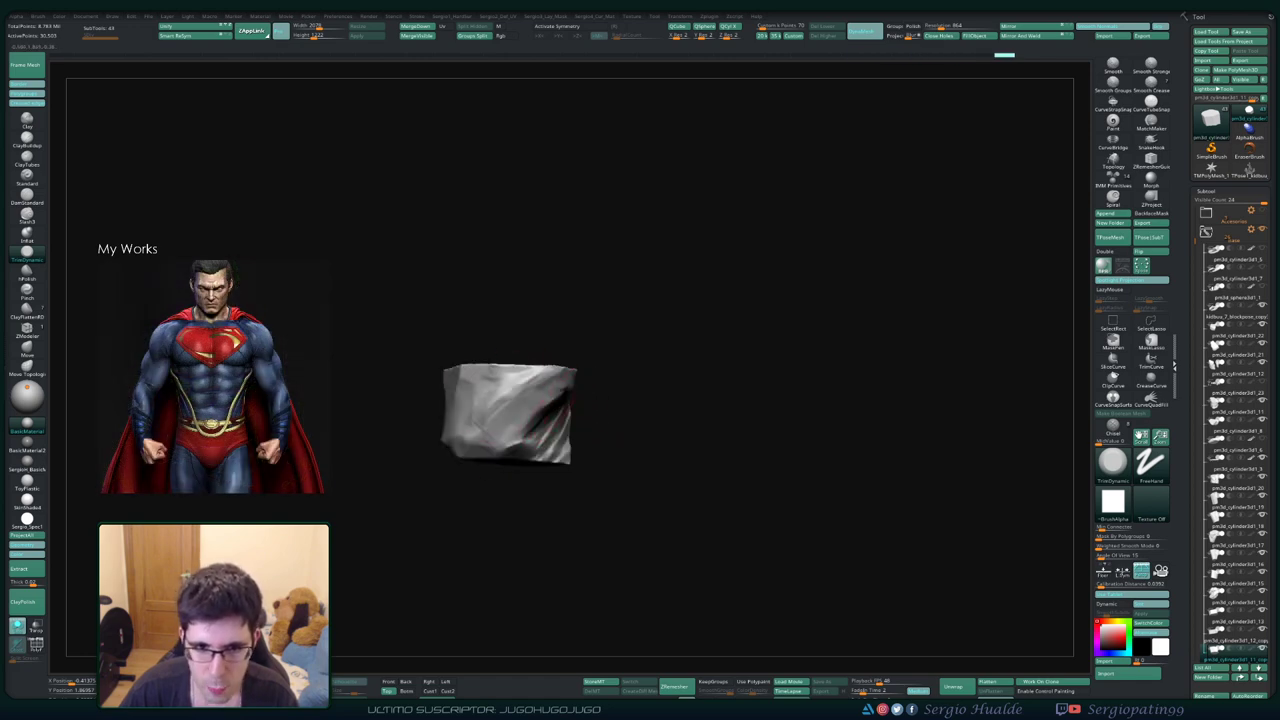
drag(541, 418, 548, 440)
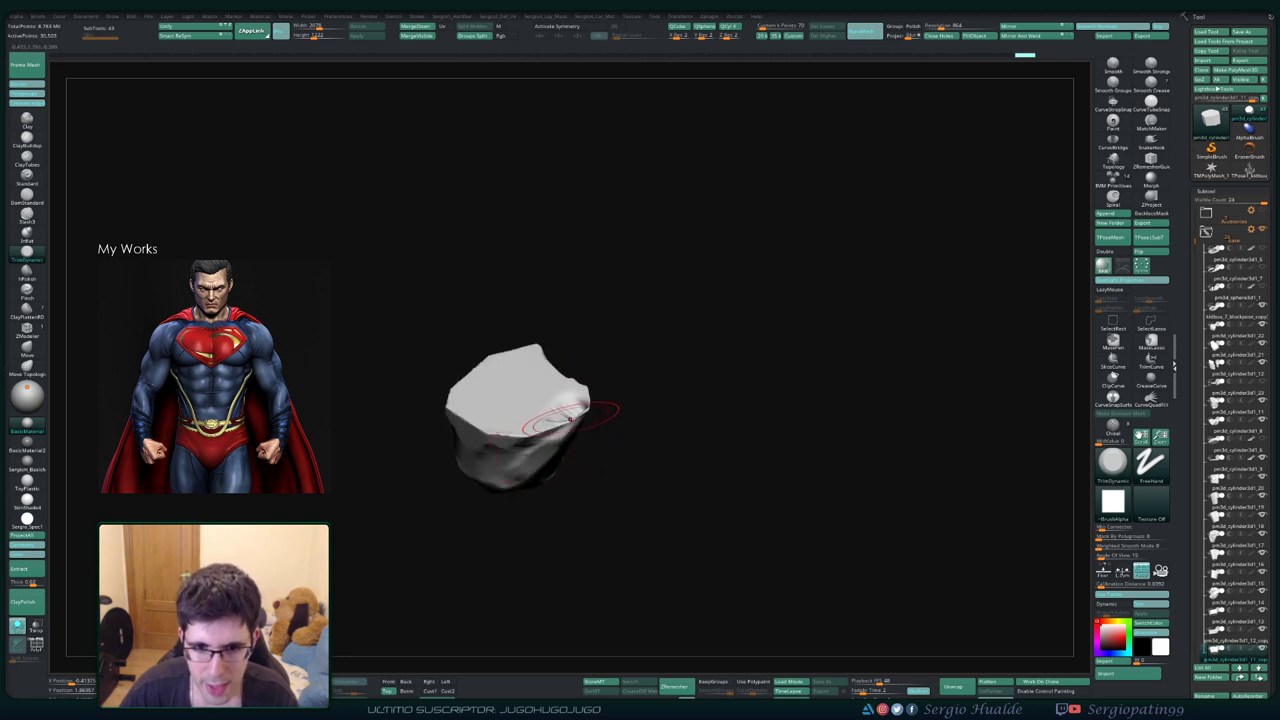
key(b)
key(s)
key(t)
Review the stone upright, then turn Solo off to see the whole plinth from above
drag(586, 443, 597, 397)
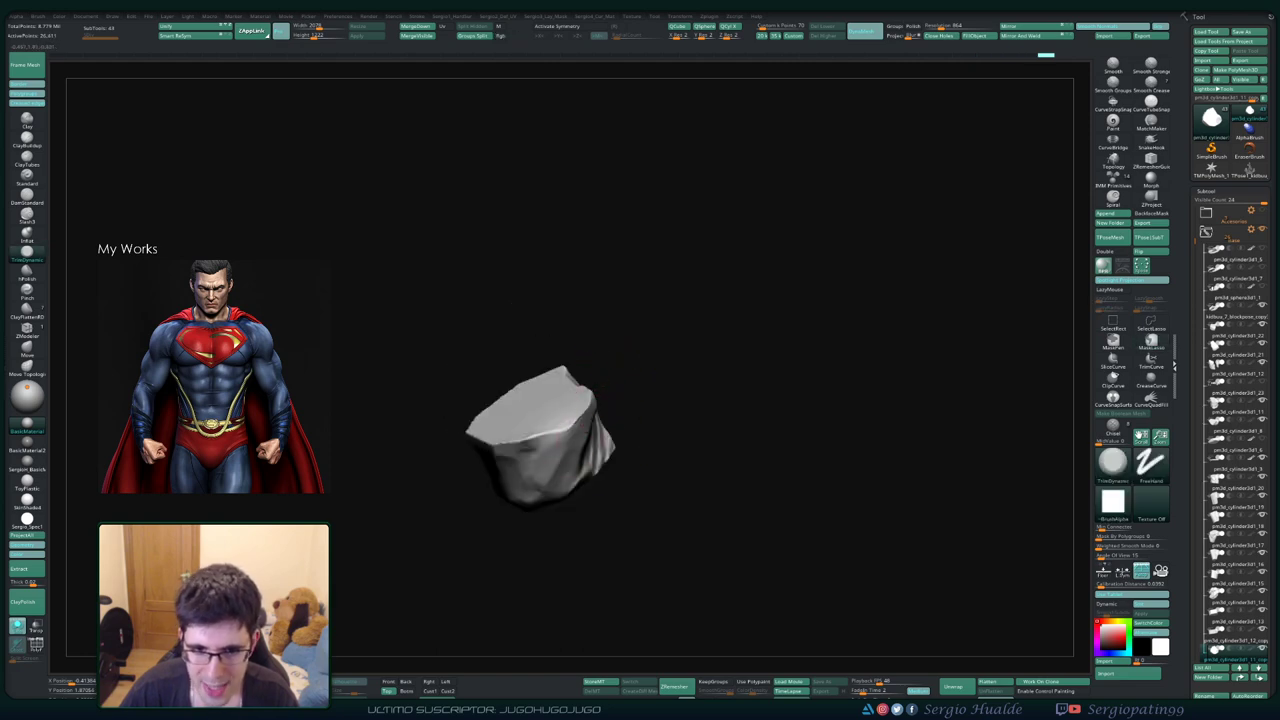
mouse_move(585, 425)
mouse_down()
mouse_move(600, 450)
mouse_move(580, 440)
mouse_move(540, 335)
mouse_move(547, 457)
mouse_up()
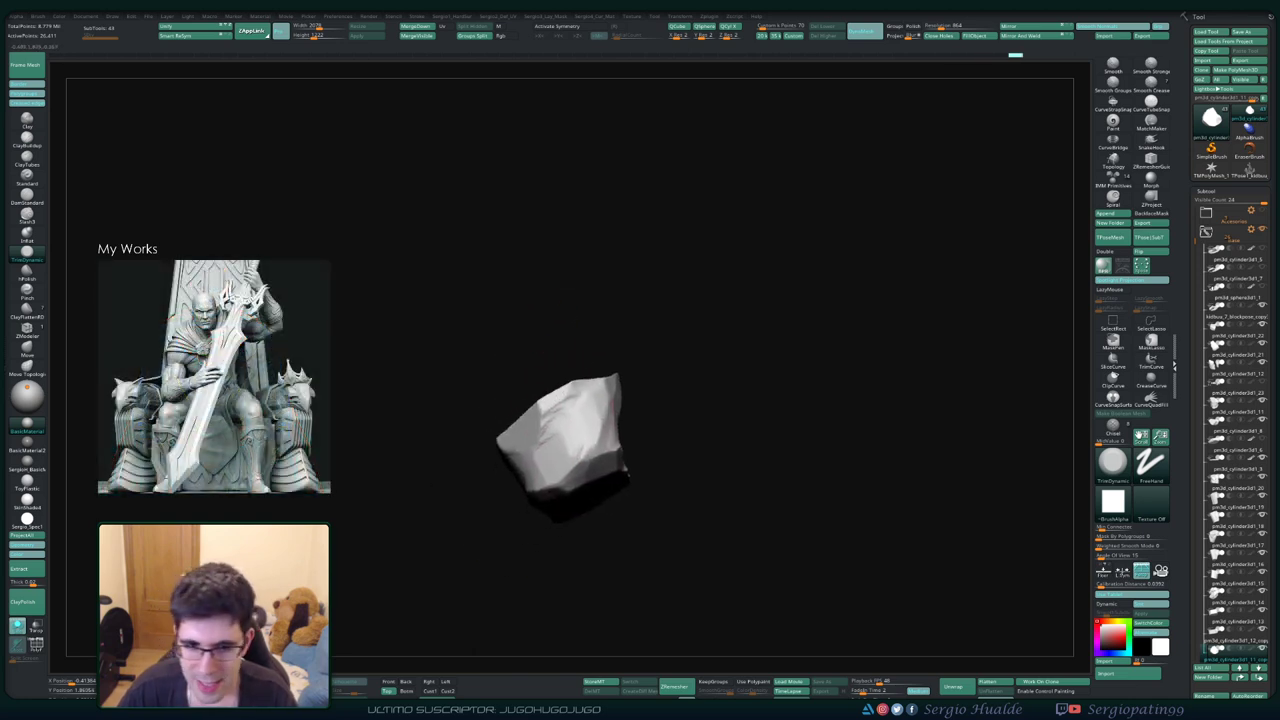
mouse_move(507, 500)
mouse_down()
mouse_move(520, 520)
mouse_move(555, 480)
mouse_up()
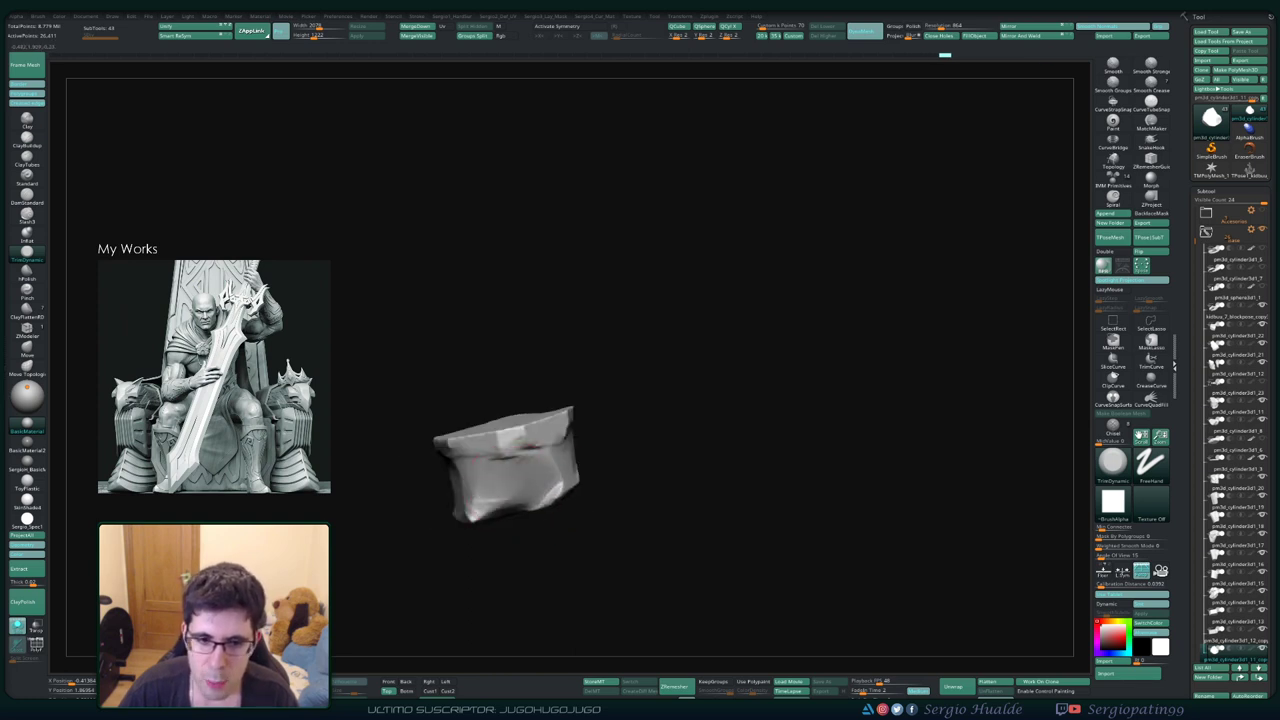
mouse_move(511, 488)
mouse_down()
mouse_move(540, 470)
mouse_move(400, 394)
mouse_up()
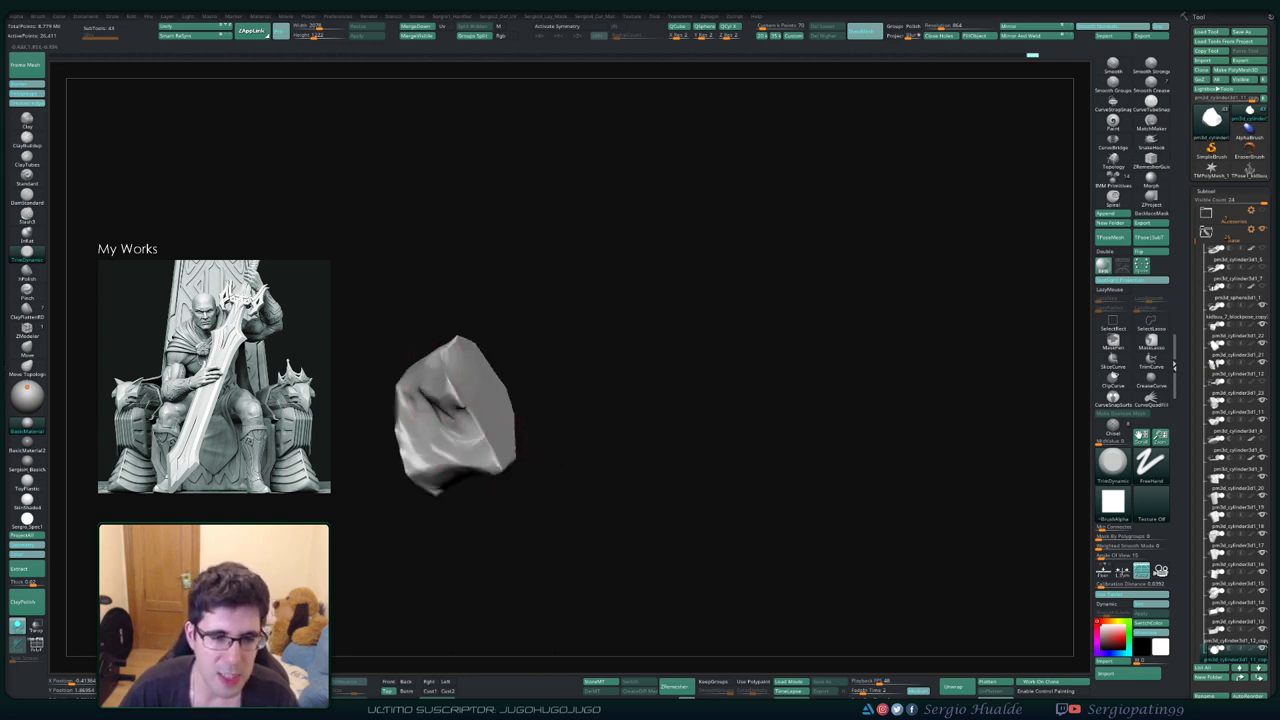
drag(540, 470, 505, 440)
mouse_move(404, 413)
mouse_down()
mouse_move(471, 491)
mouse_move(486, 429)
mouse_move(483, 473)
mouse_move(500, 470)
mouse_up()
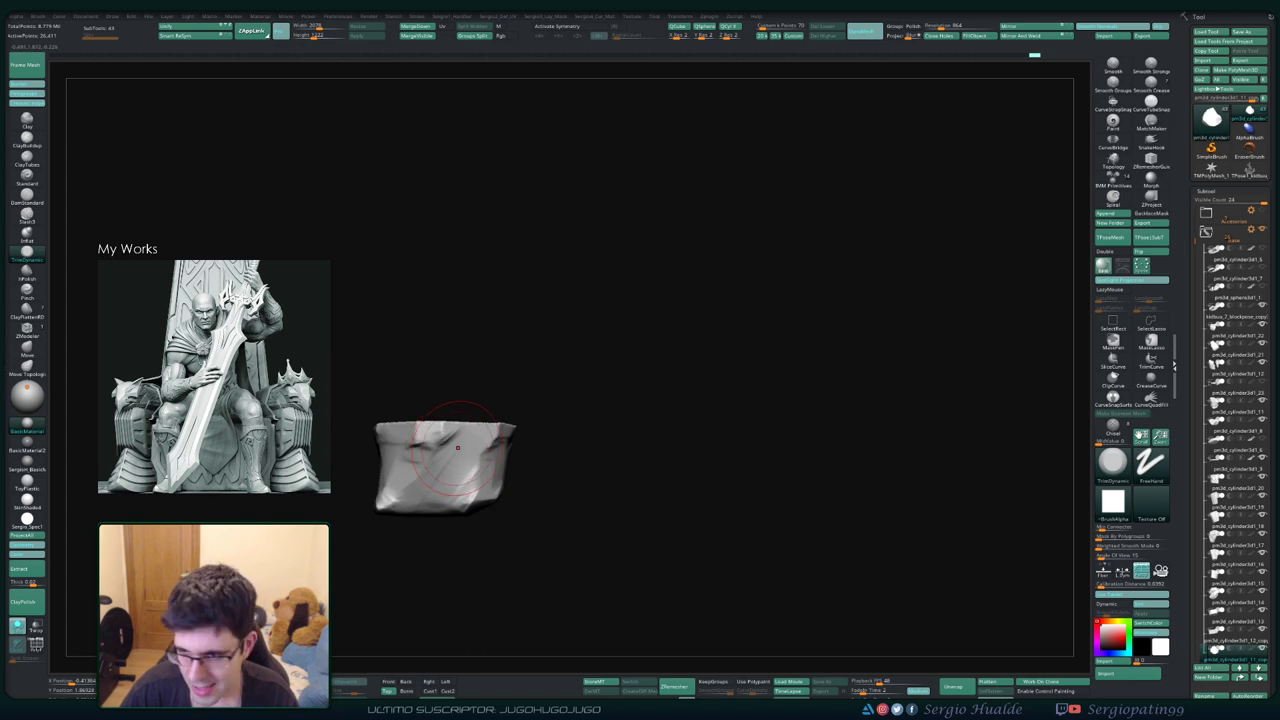
key(ctrl+shift+s)
mouse_move(490, 420)
mouse_down()
mouse_move(505, 452)
mouse_move(515, 440)
mouse_up()
Isolate the plain hexagonal tile and turn it to examine each side
ctrl+shift+click(478, 470)
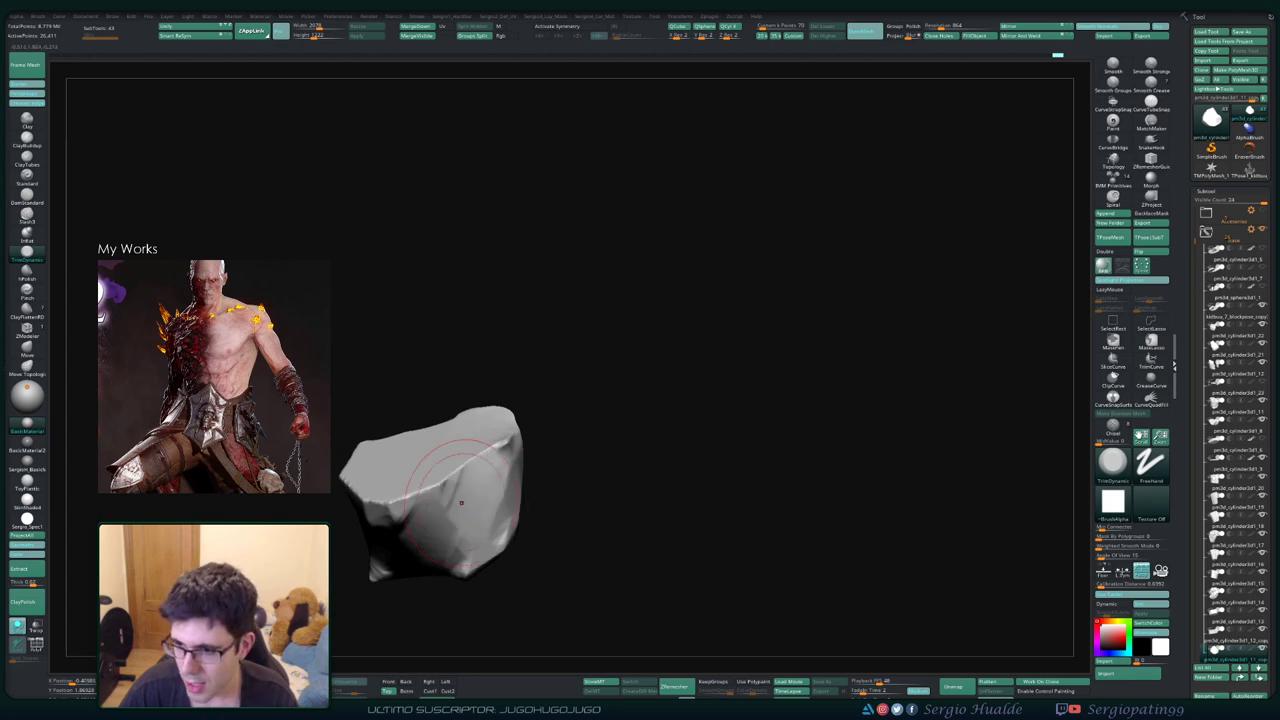
drag(465, 495, 427, 508)
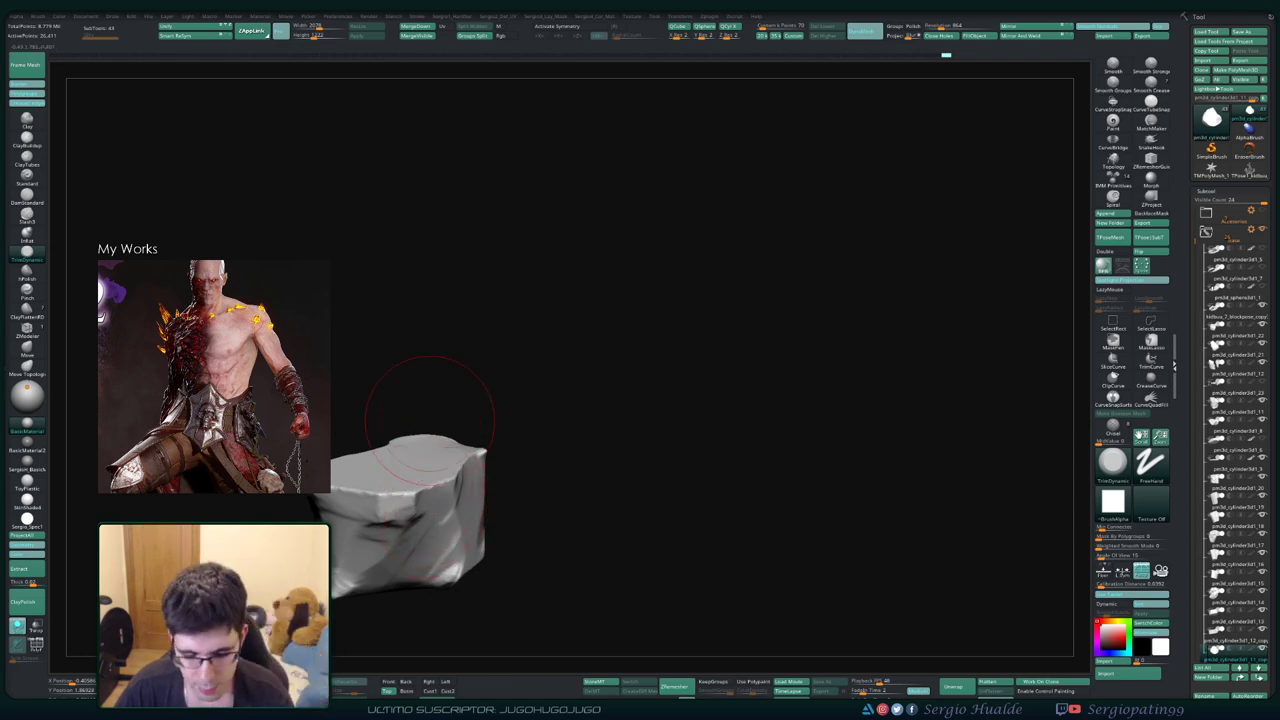
drag(443, 430, 510, 520)
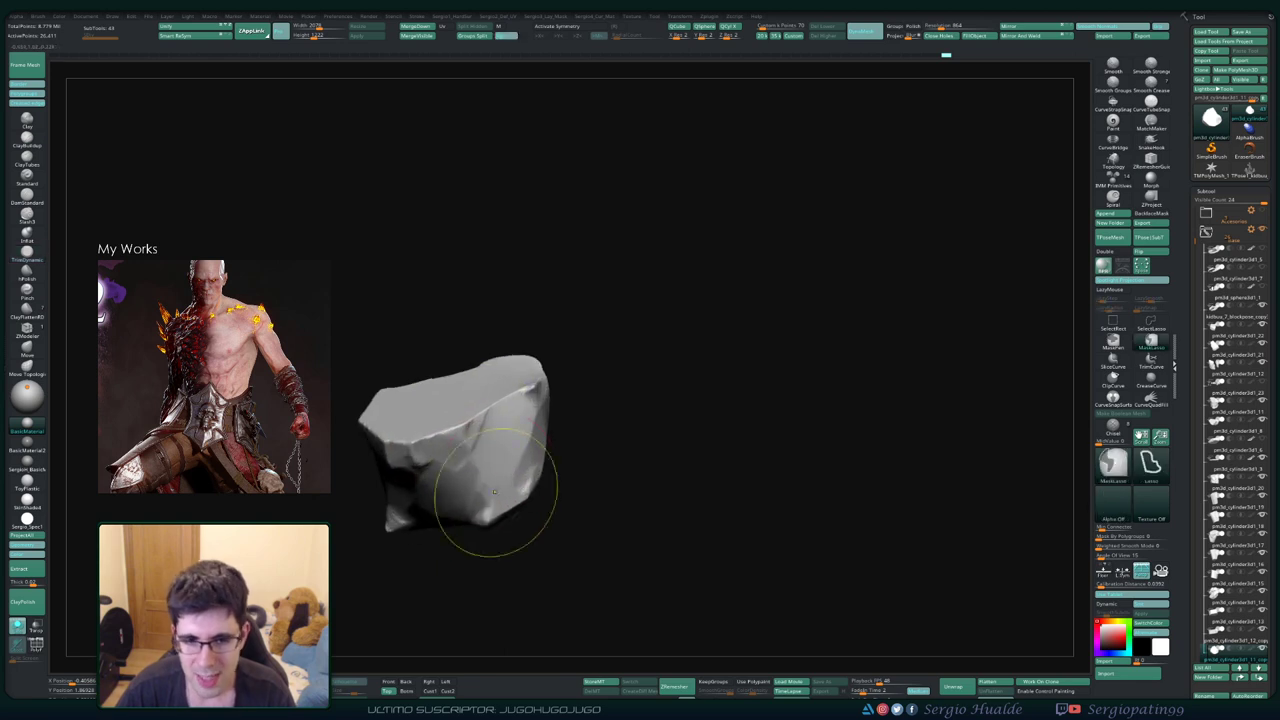
mouse_move(560, 500)
mouse_down()
mouse_move(485, 519)
mouse_move(400, 470)
mouse_up()
mouse_move(440, 540)
mouse_down()
mouse_move(400, 512)
mouse_move(429, 492)
mouse_up()
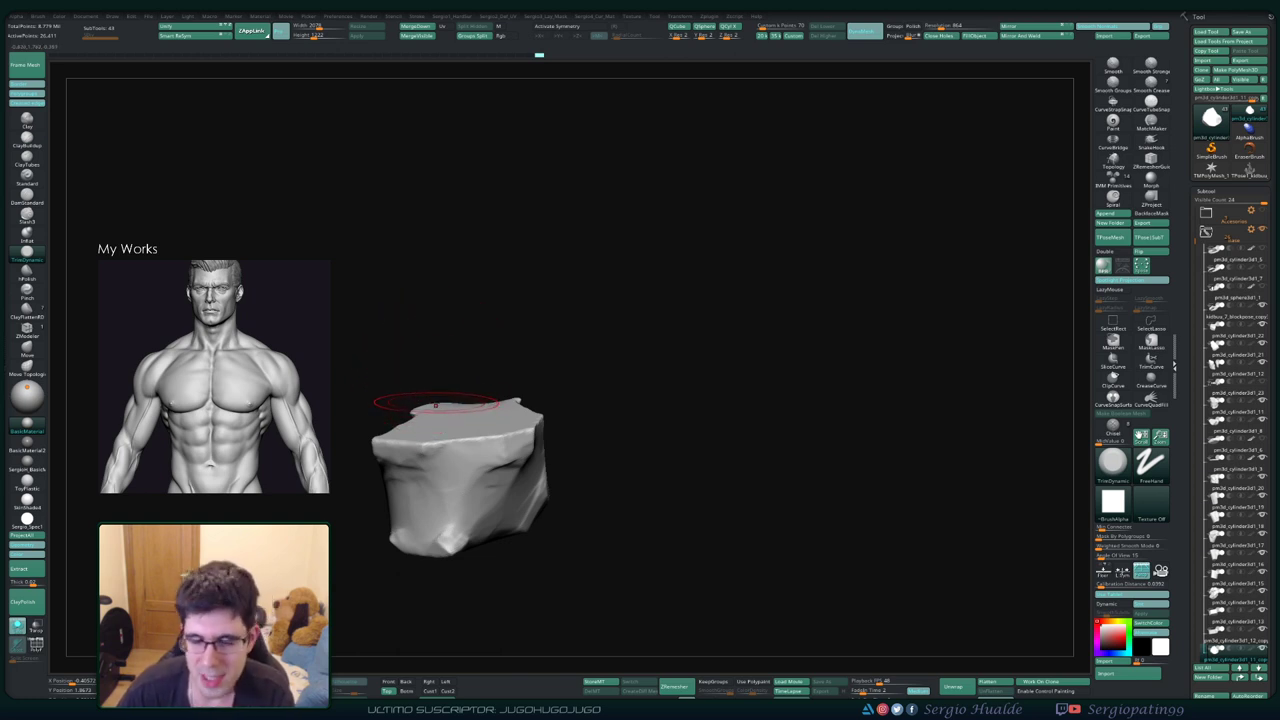
drag(434, 405, 500, 420)
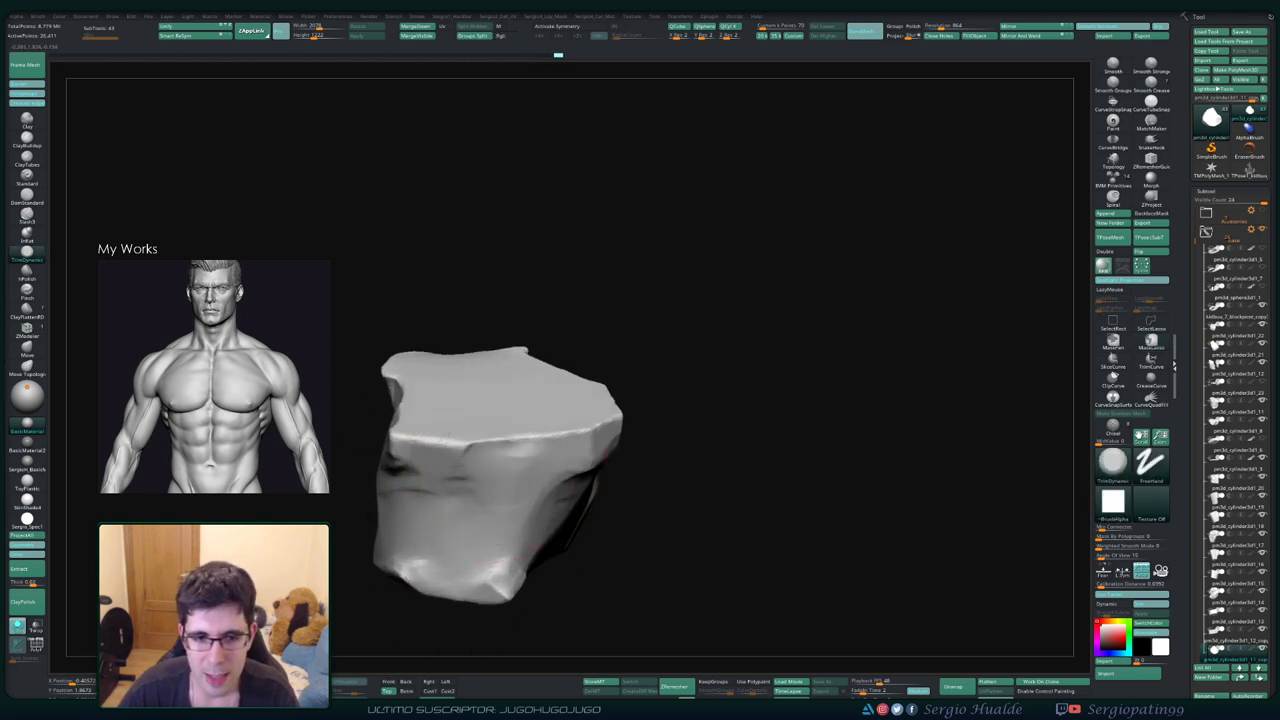
Carve crease lines and flatten the upper-left edge, then show the whole plinth again
drag(525, 444, 515, 475)
mouse_move(510, 410)
mouse_down()
mouse_move(505, 500)
mouse_move(420, 484)
mouse_move(480, 470)
mouse_move(418, 505)
mouse_up()
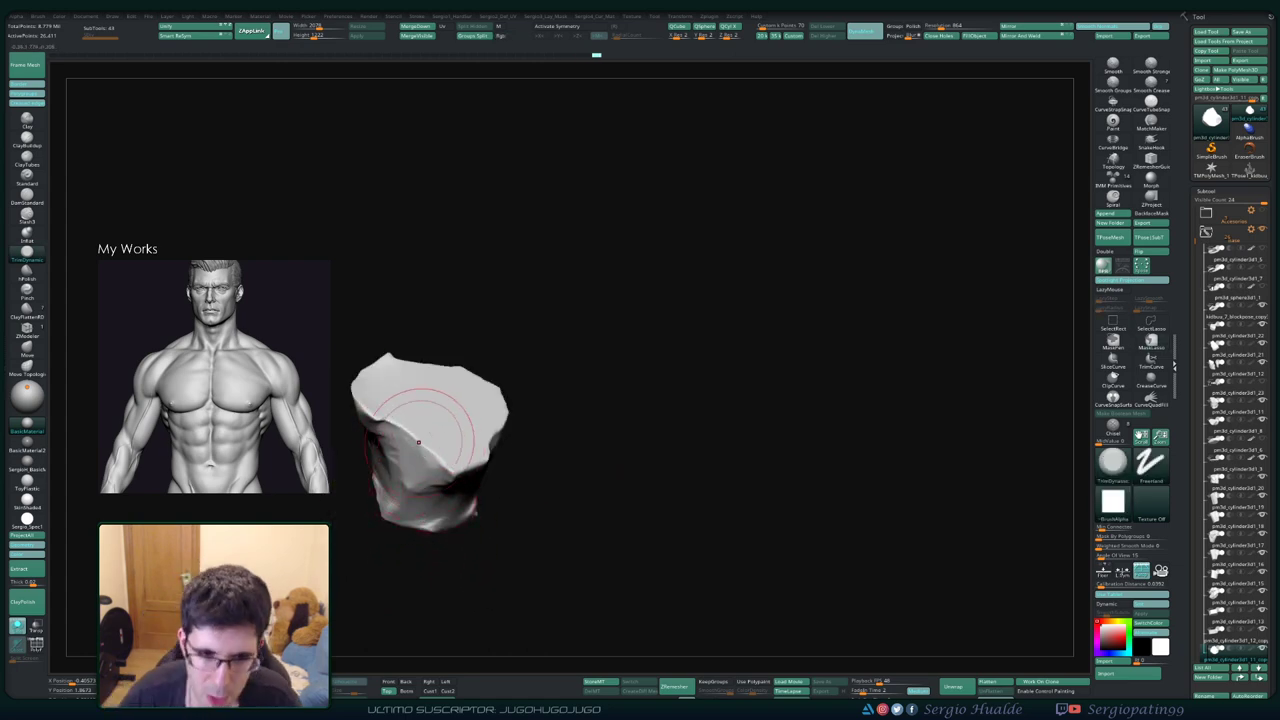
mouse_move(428, 428)
mouse_down()
mouse_move(385, 420)
mouse_move(366, 450)
mouse_up()
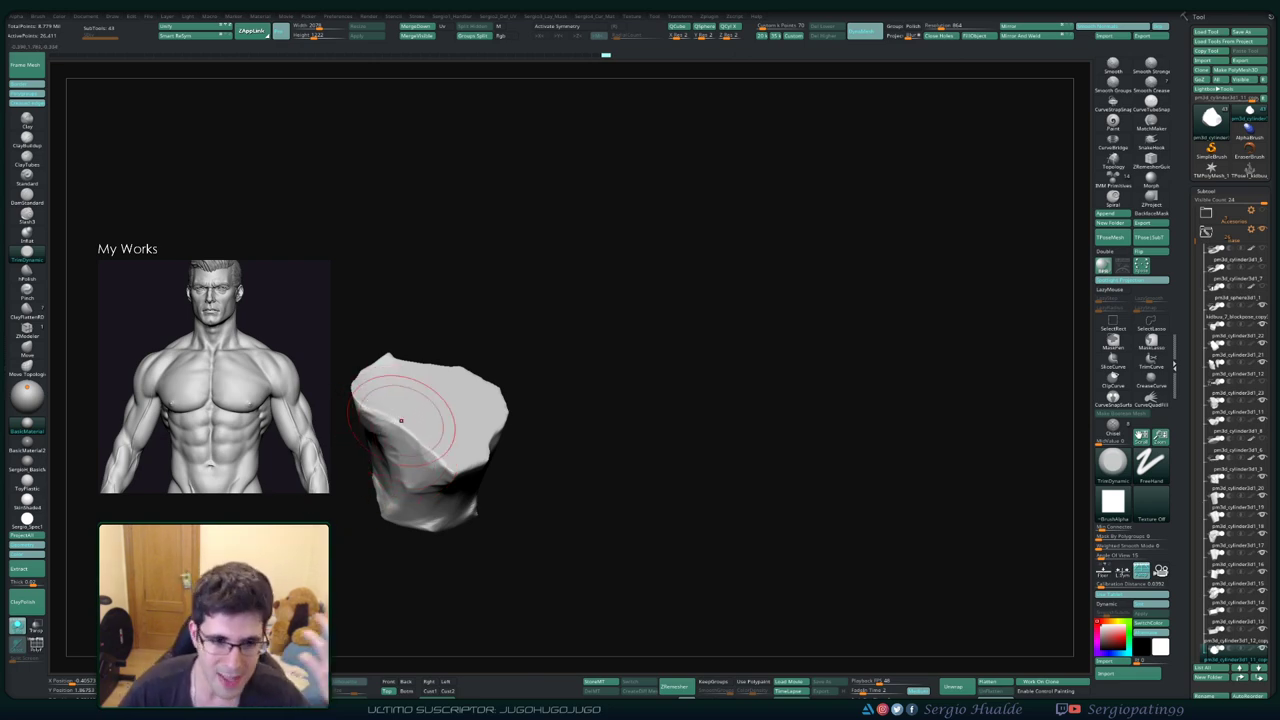
key(alt+shift+s)
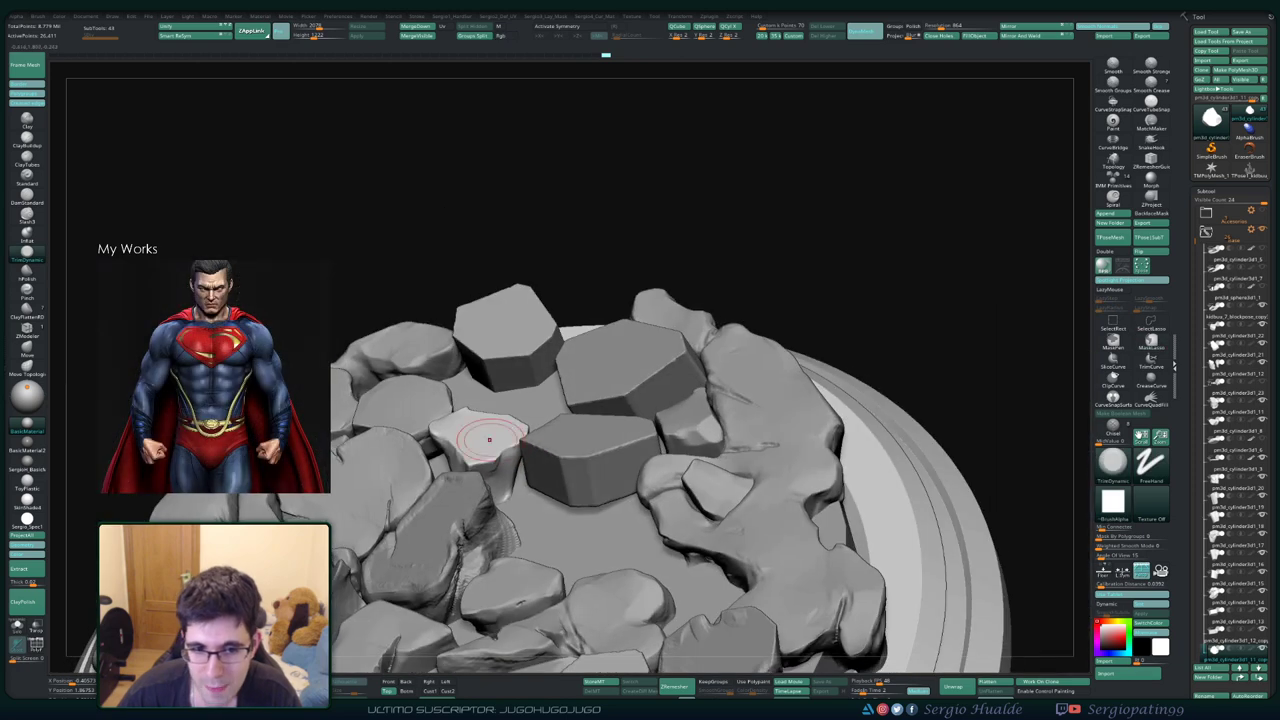
Isolate the next rock tile and smooth its upper-left surface
key(alt+shift+s)
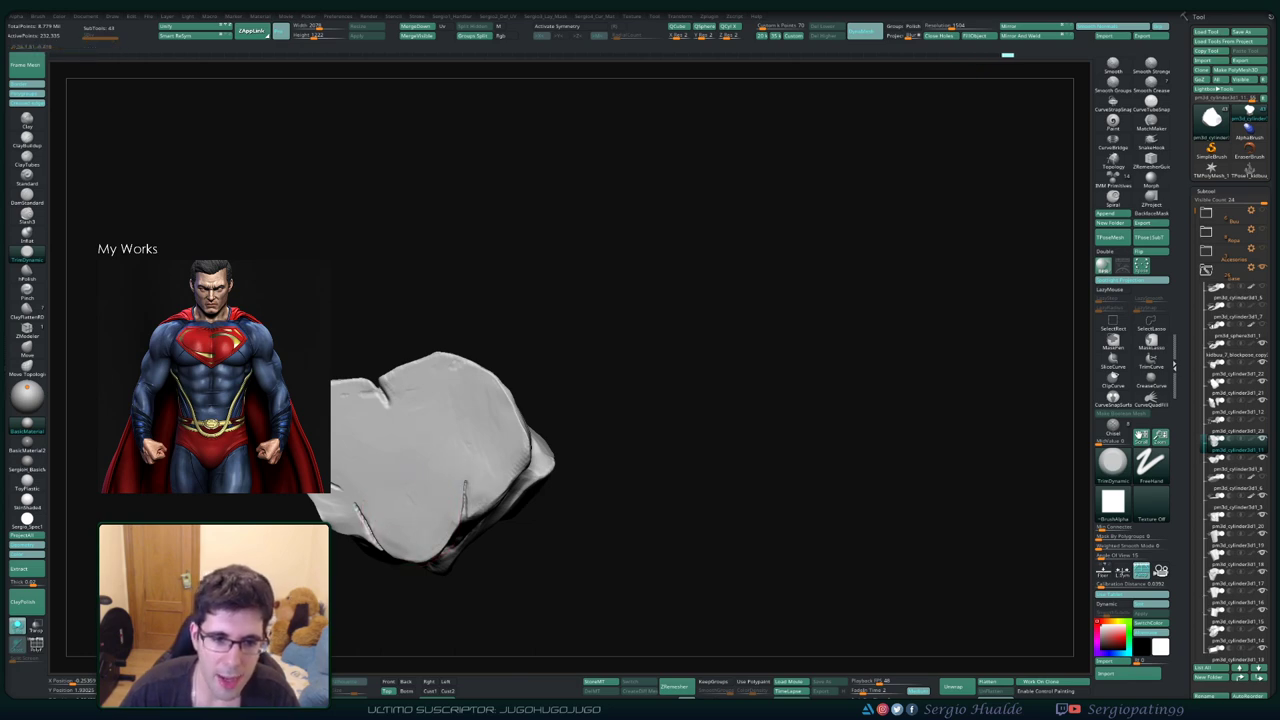
mouse_move(443, 410)
right_down()
mouse_move(486, 422)
mouse_move(485, 397)
mouse_move(466, 477)
right_up()
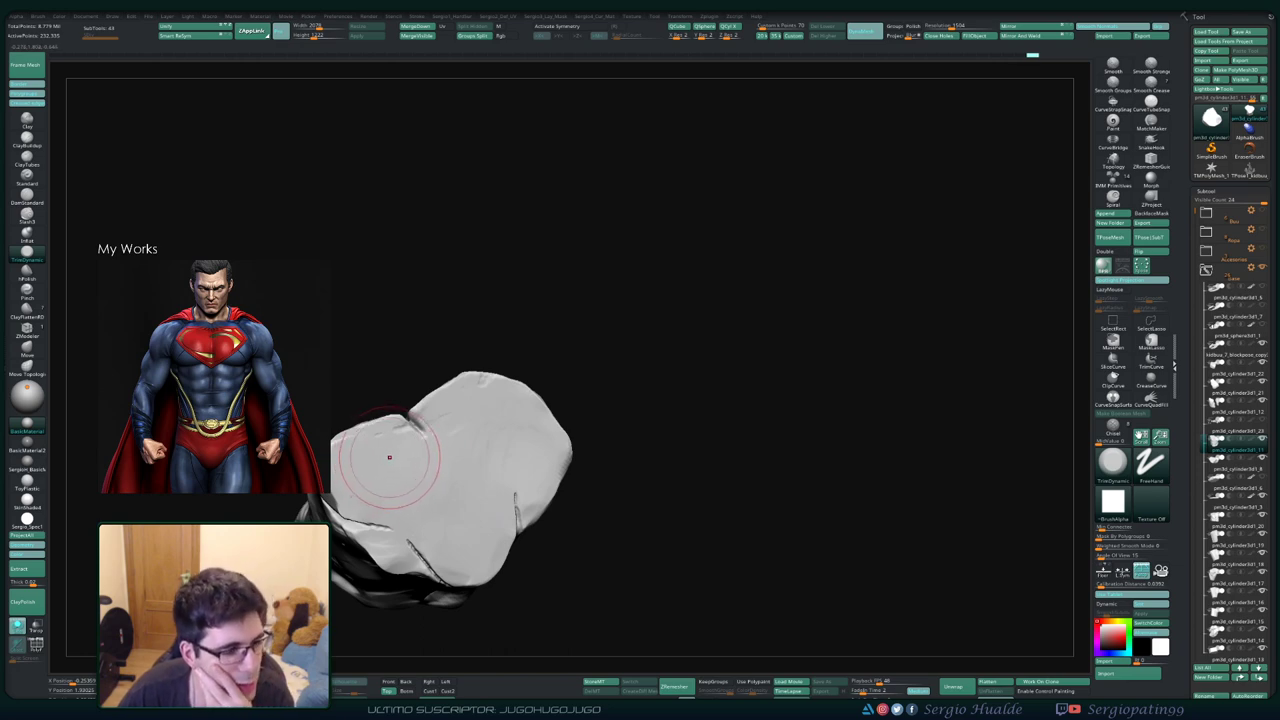
shift+drag(471, 428, 410, 420)
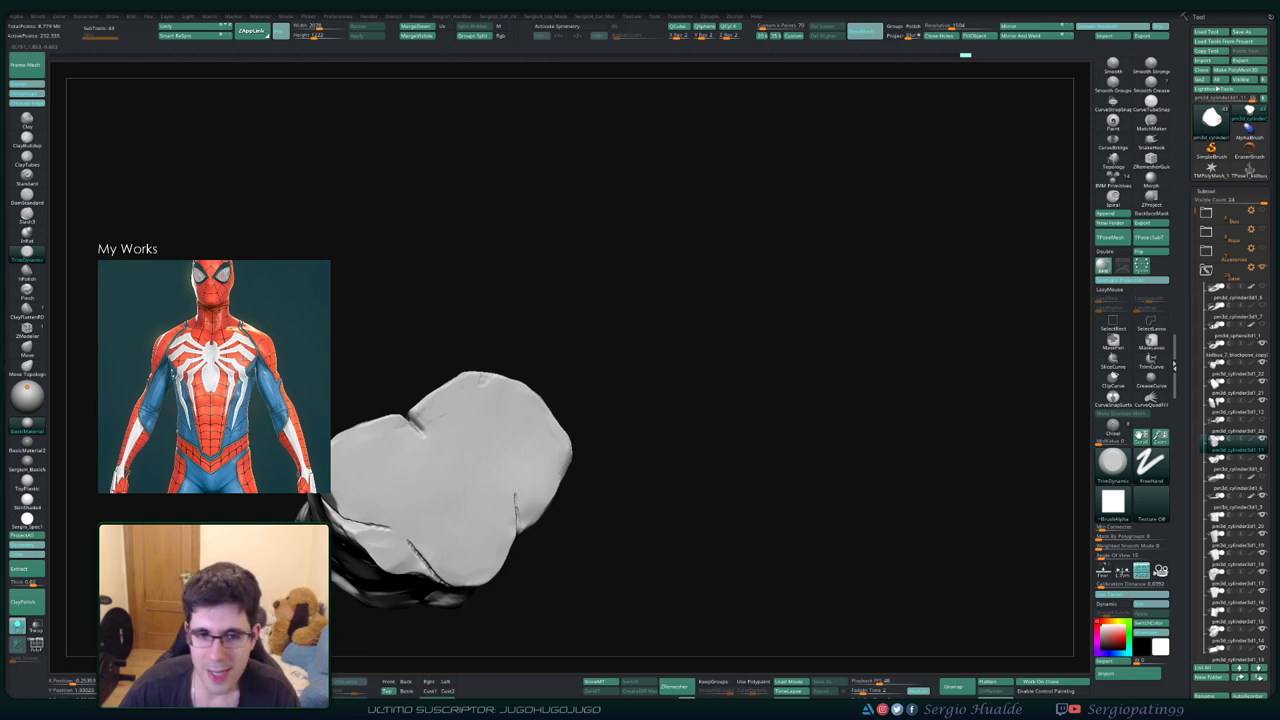
mouse_move(466, 486)
right_down()
mouse_move(486, 434)
mouse_move(480, 415)
mouse_move(471, 457)
mouse_move(470, 425)
right_up()
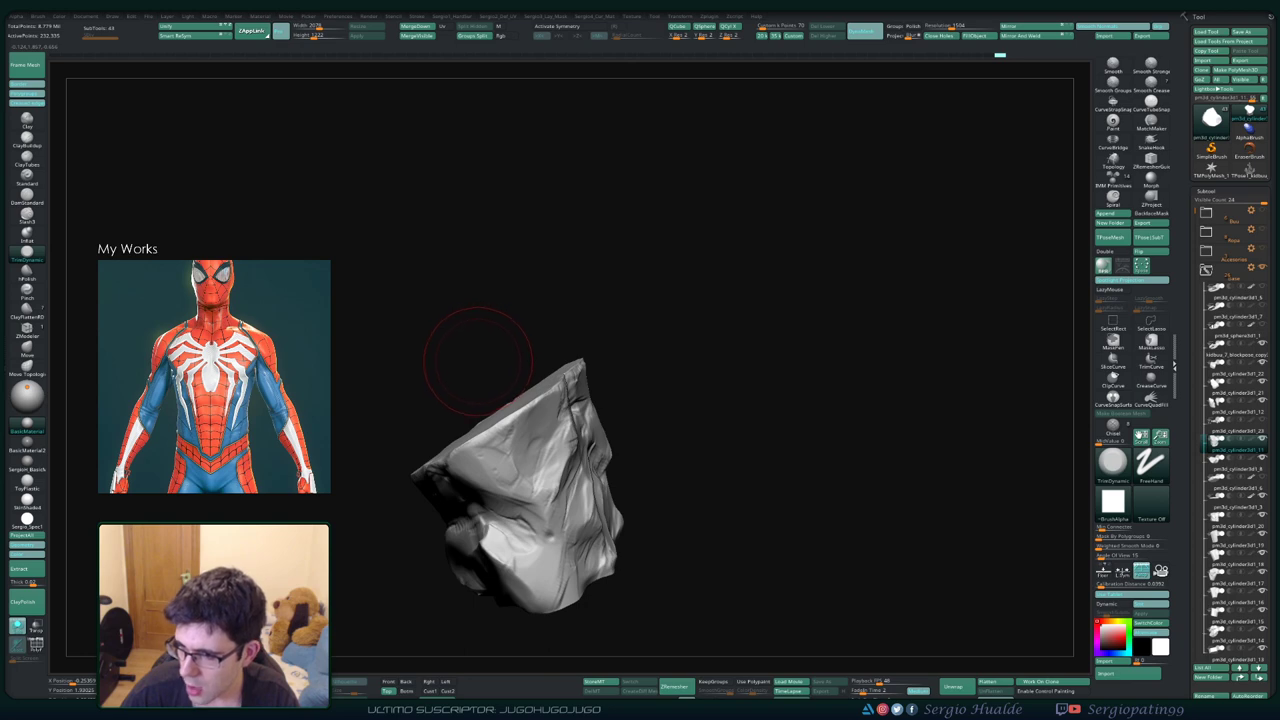
Review the rock's shape from several tilted angles, then exit Solo to show the plinth
right_drag(480, 370, 474, 345)
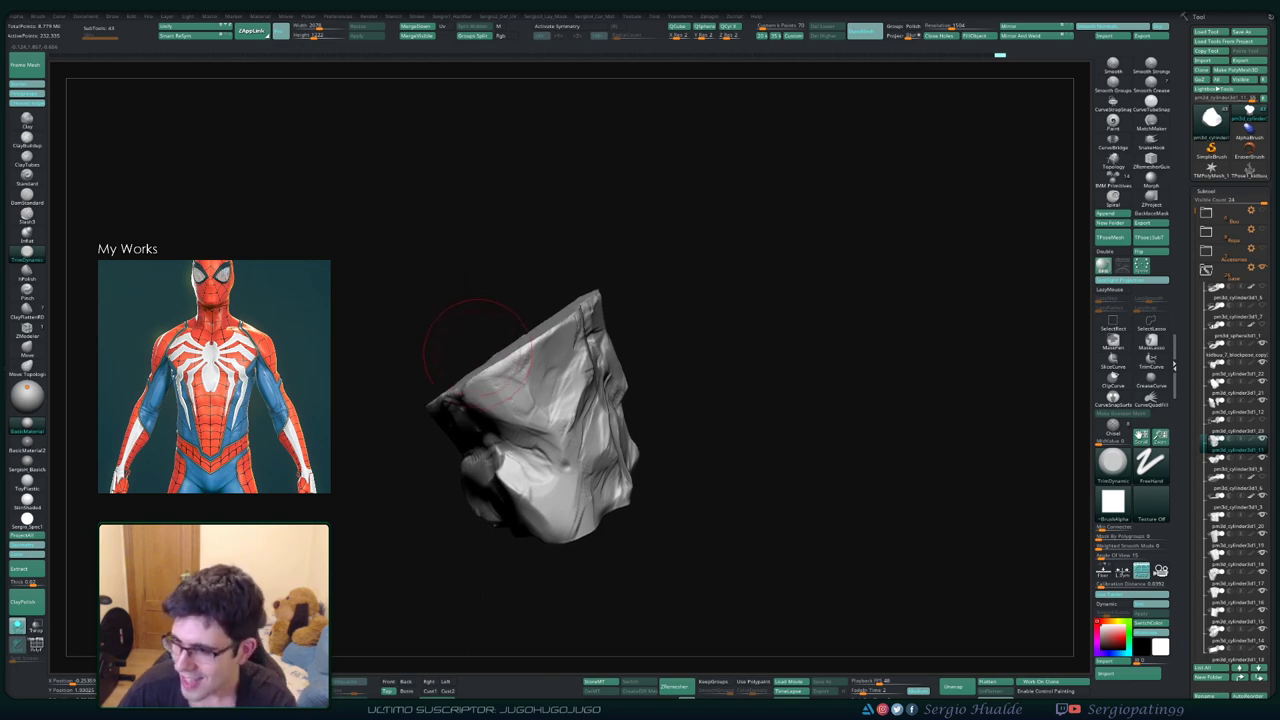
right_drag(508, 393, 510, 322)
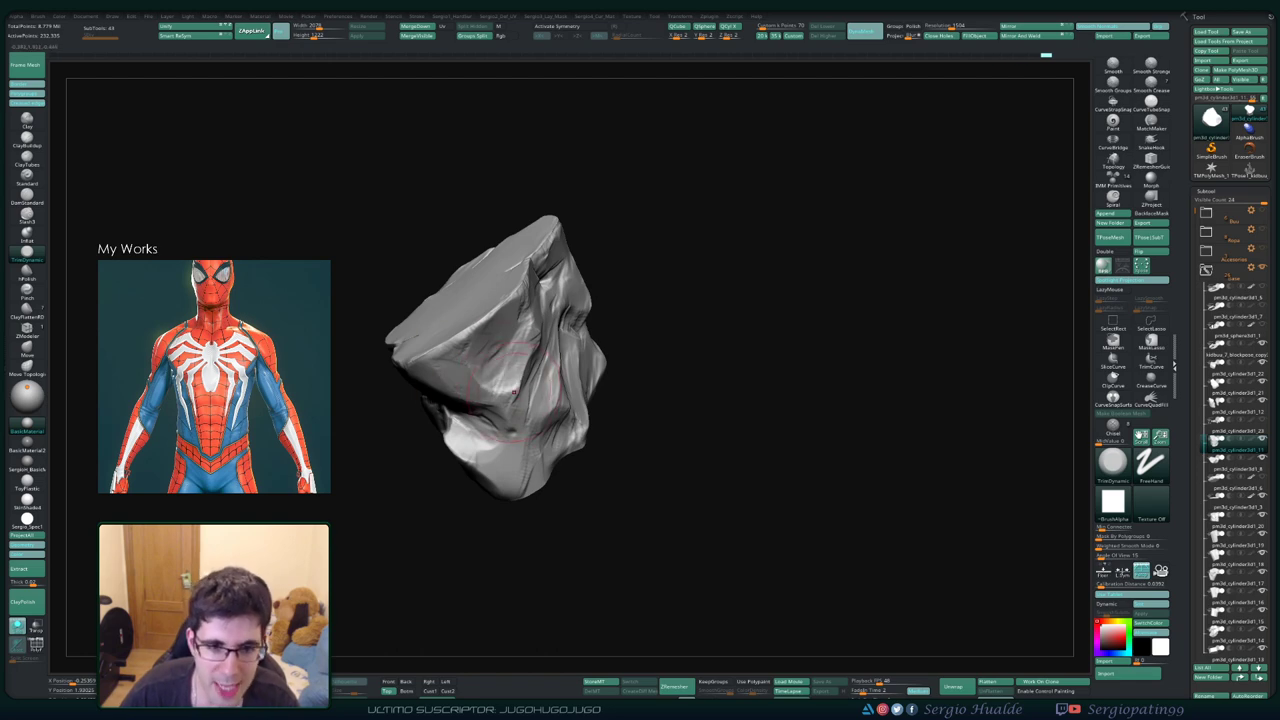
right_drag(505, 445, 560, 385)
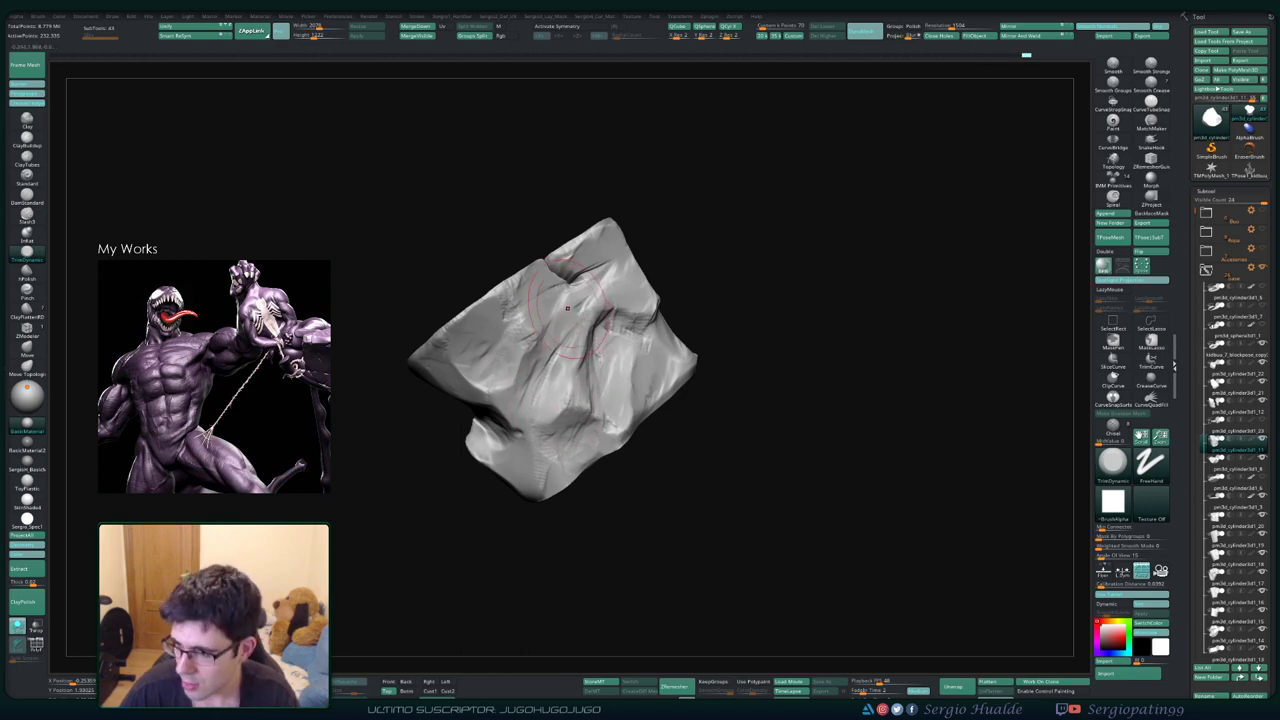
drag(760, 330, 525, 343)
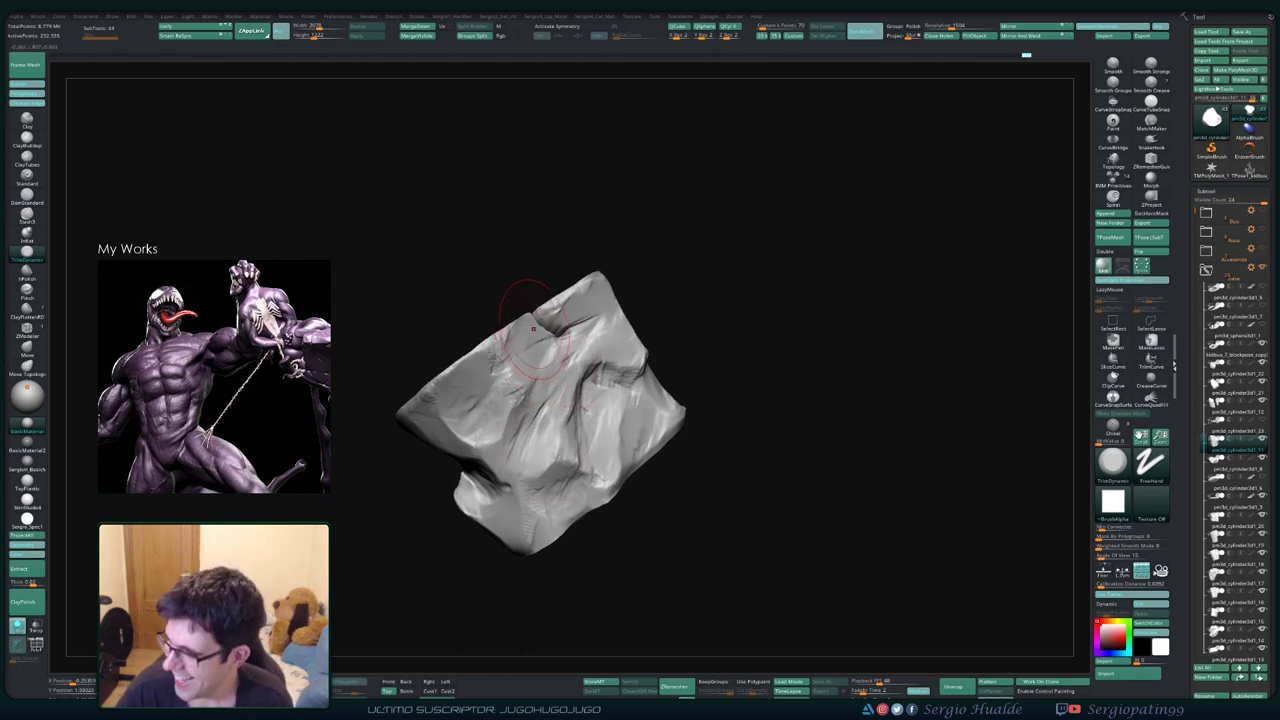
mouse_move(694, 297)
mouse_down()
mouse_move(672, 361)
mouse_move(620, 355)
mouse_up()
key(shift+ctrl+s)
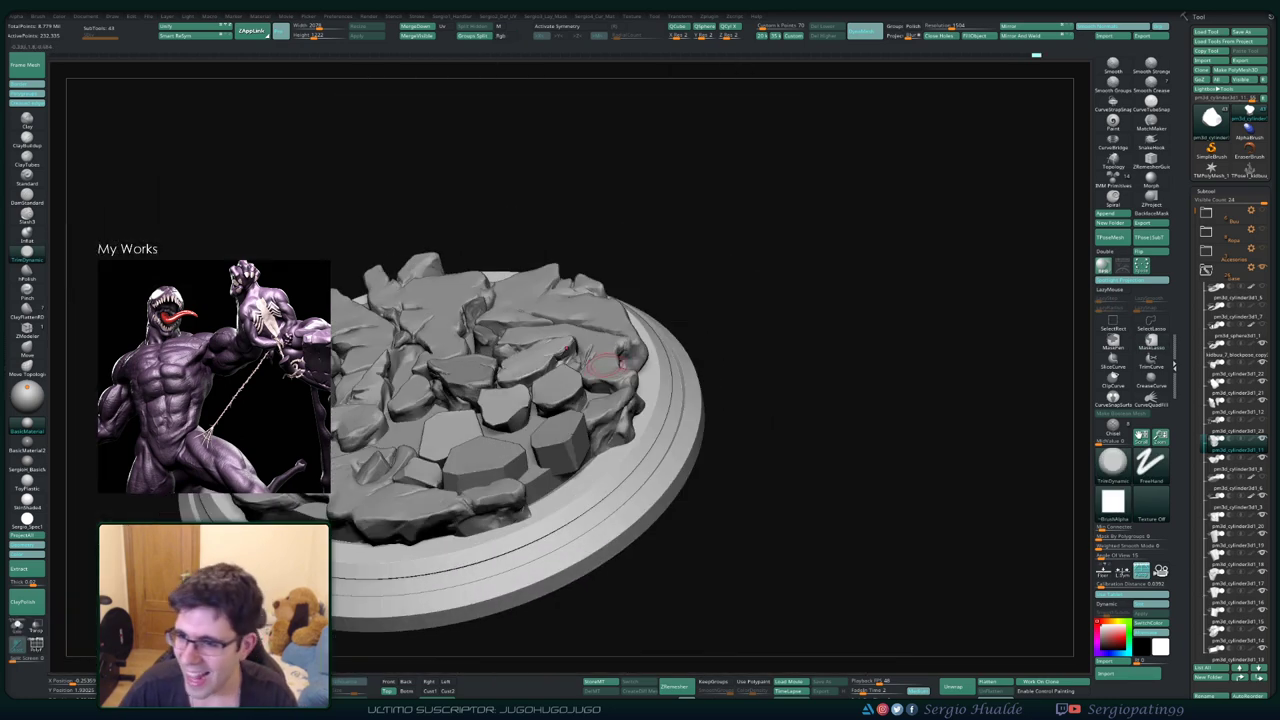
Solo a tile, switch through subtools to a small rock tile, and frame it
alt+click(602, 360)
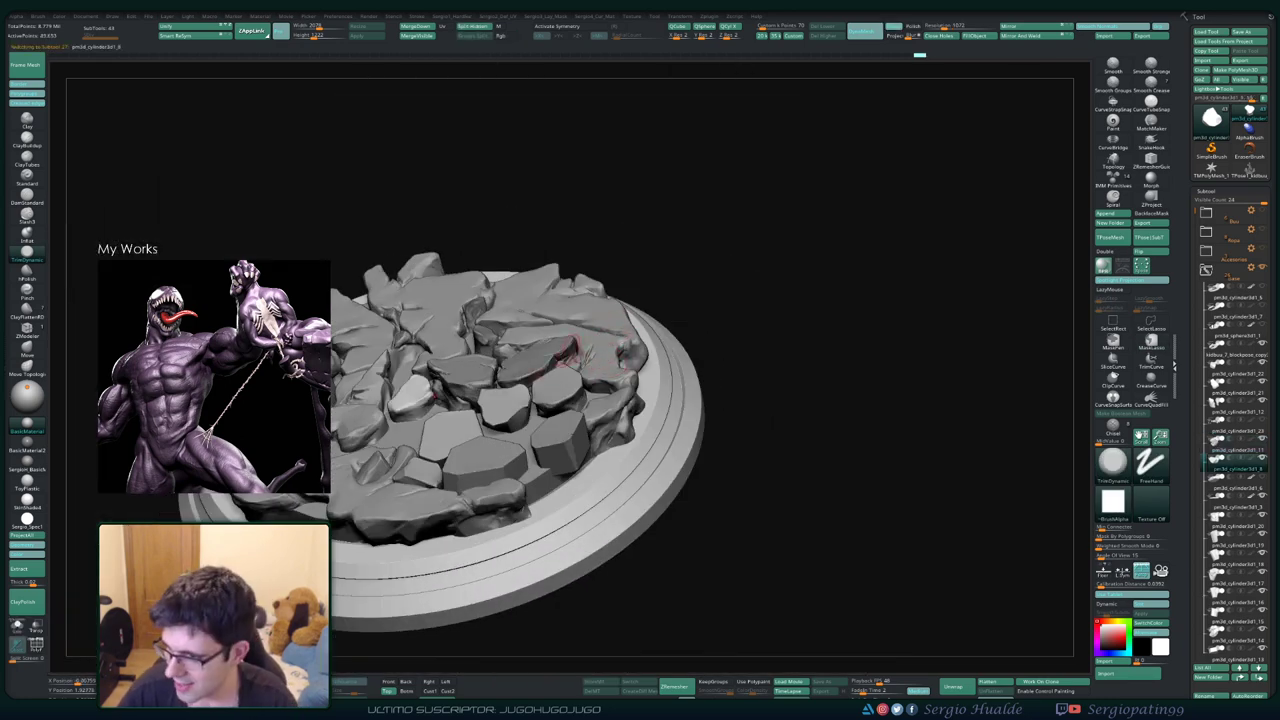
key(shift+ctrl+s)
drag(586, 495, 525, 453)
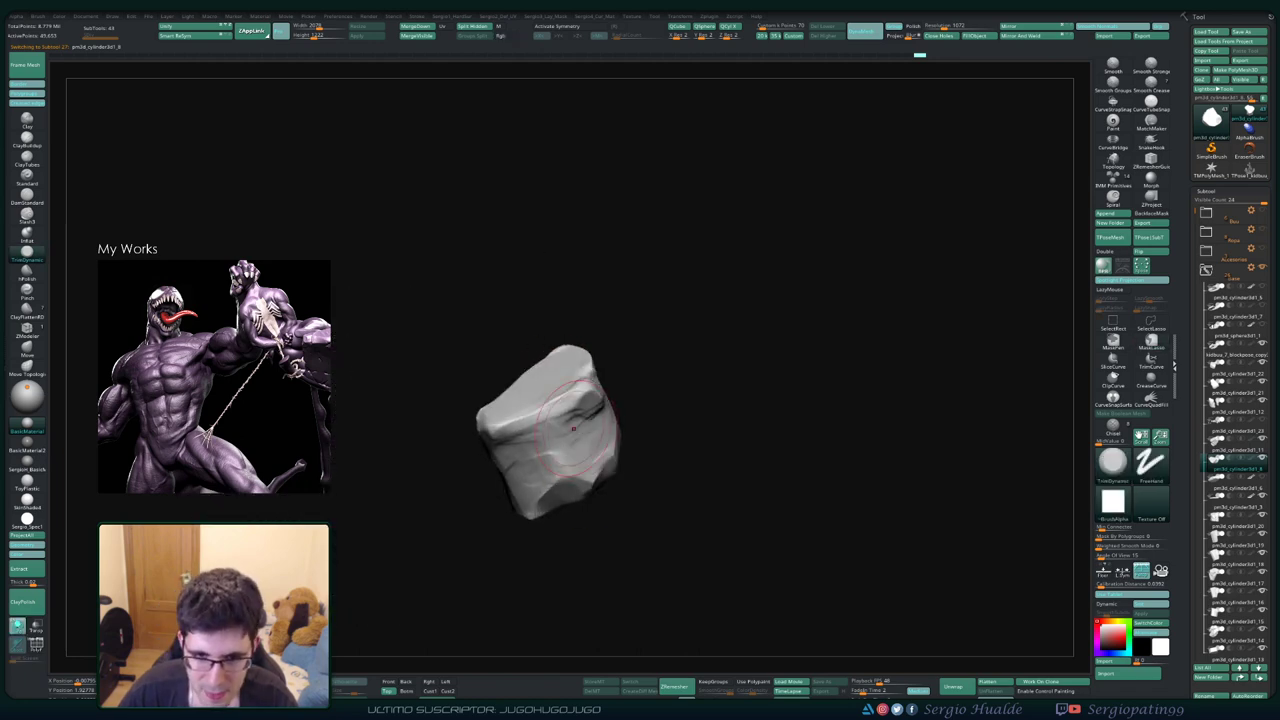
alt+click(554, 398)
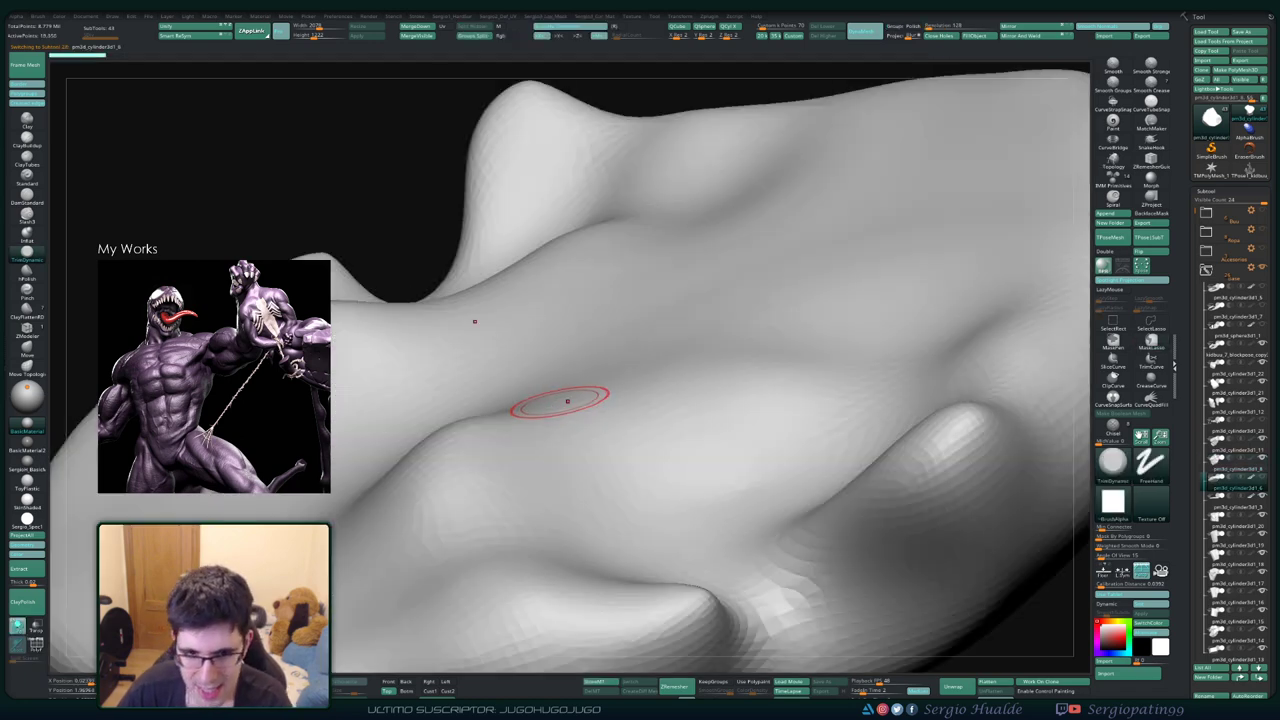
key(f)
alt+click(569, 386)
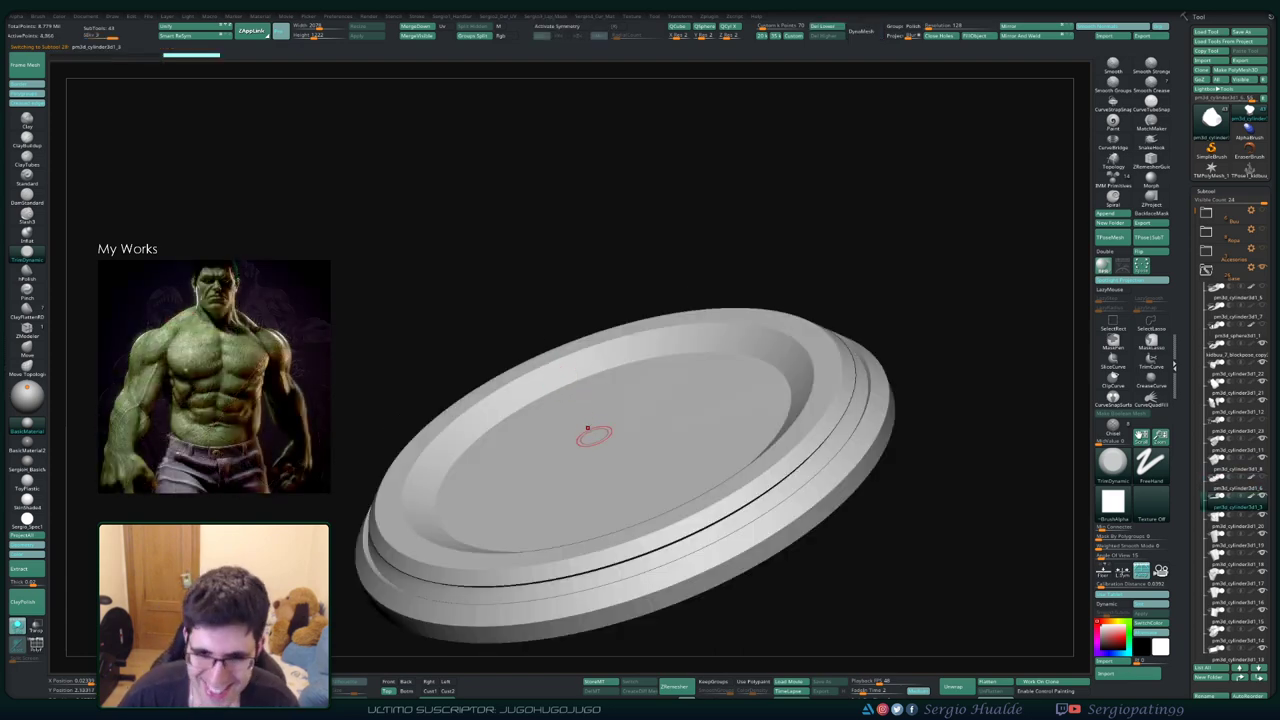
alt+click(581, 443)
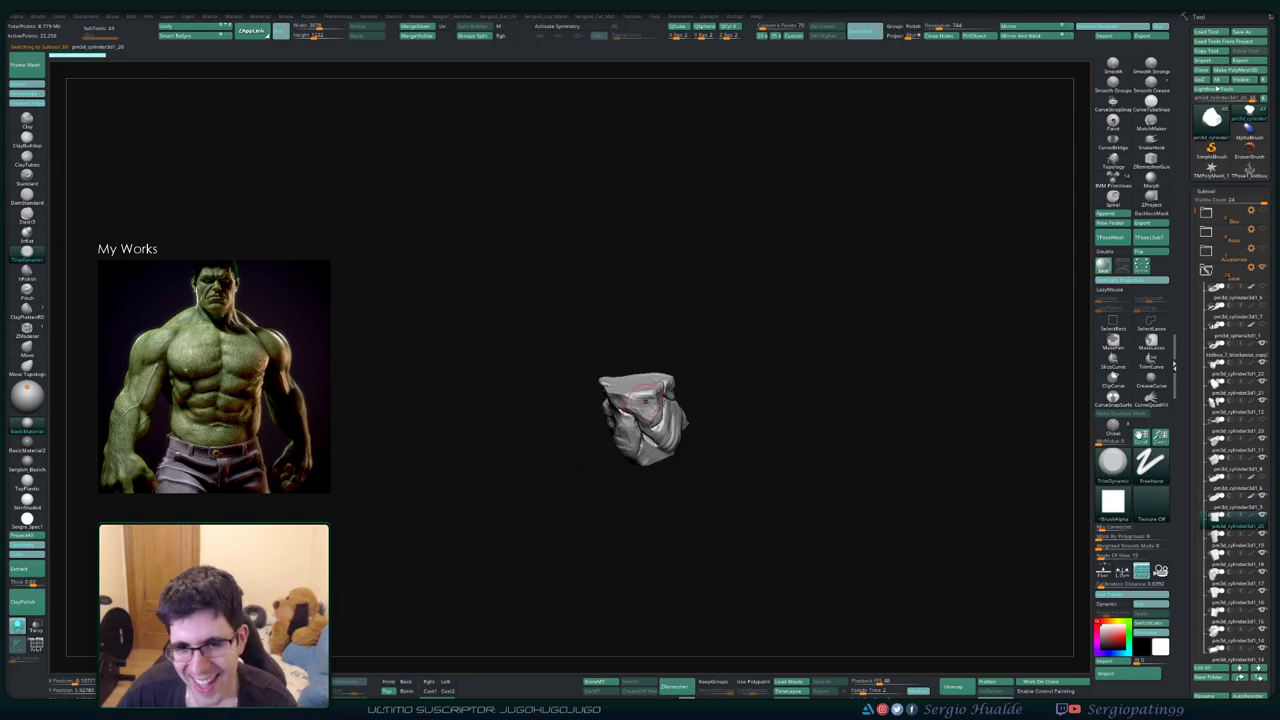
key(f)
Turn the small rock's broad face forward and add weathering strokes to its lower-right face
drag(880, 200, 940, 90)
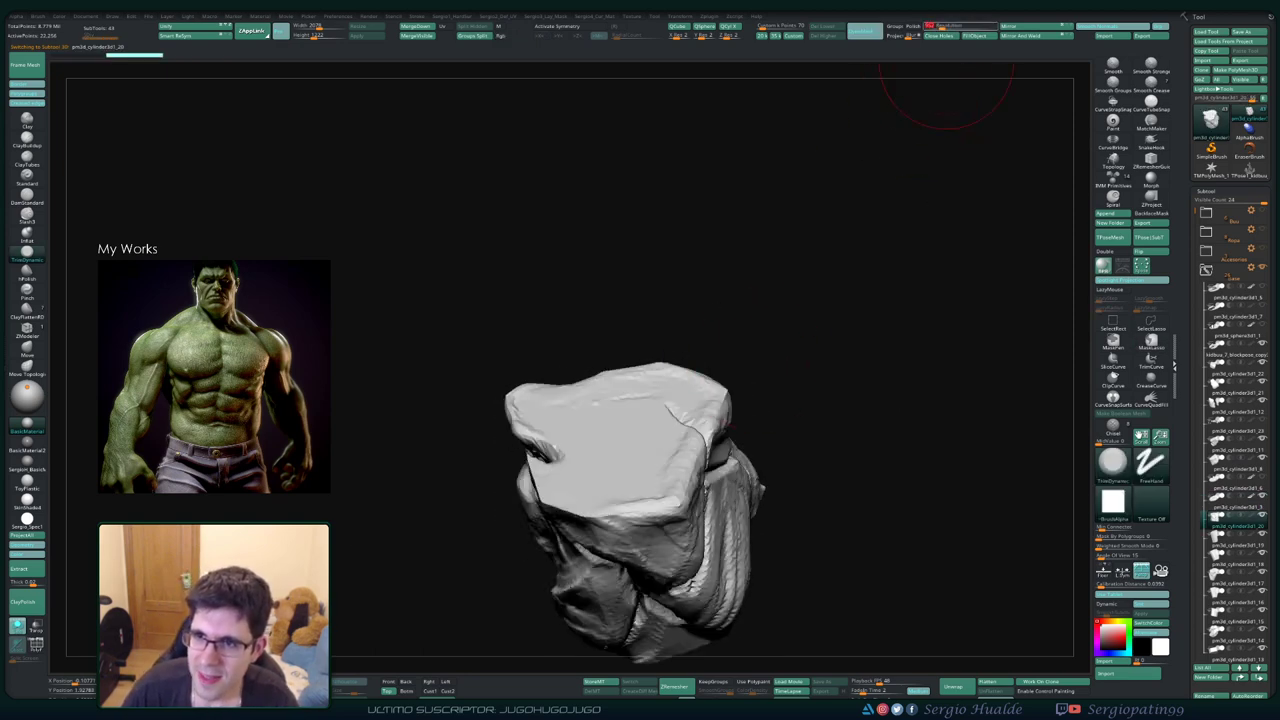
drag(889, 206, 663, 396)
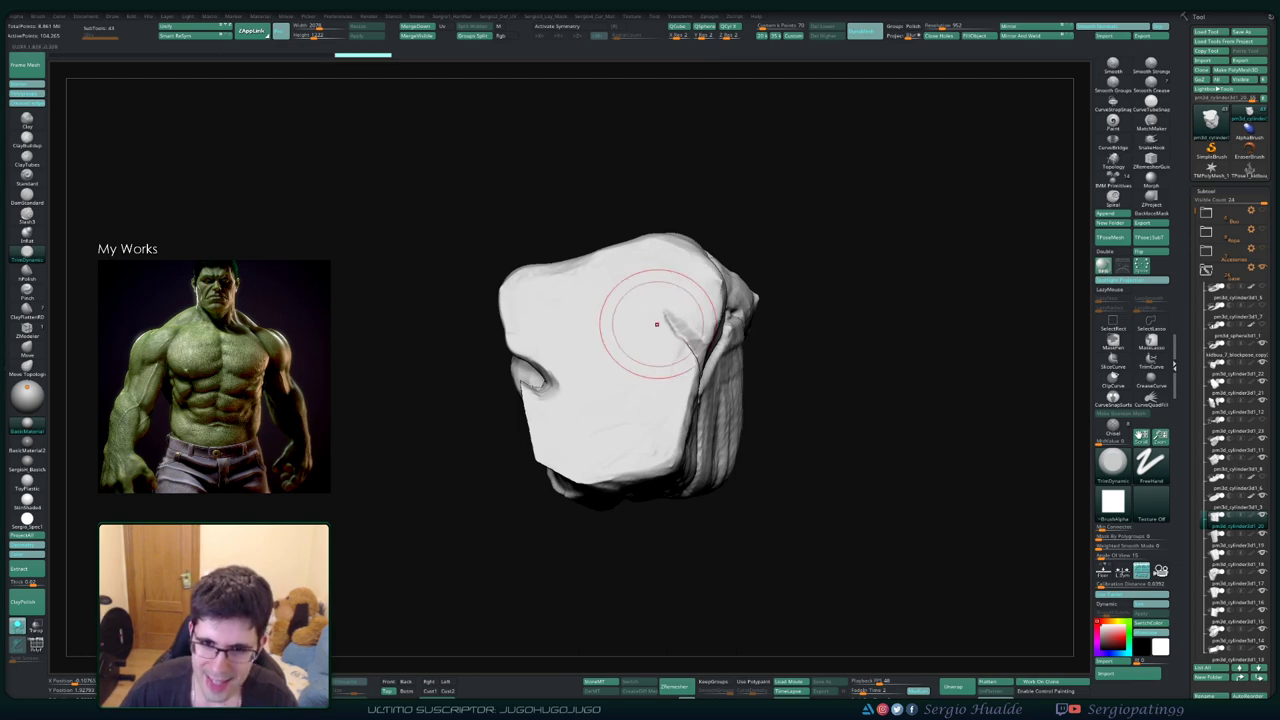
drag(657, 323, 669, 264)
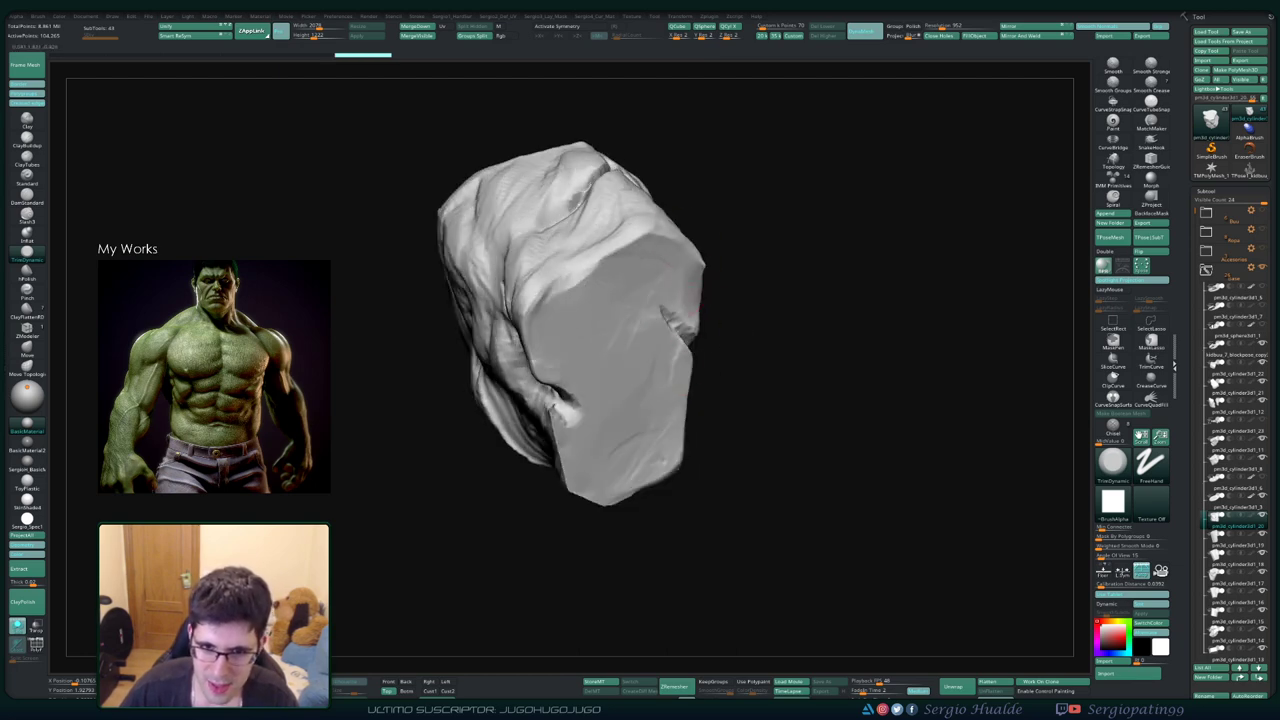
mouse_move(652, 430)
mouse_down()
mouse_move(615, 490)
mouse_move(670, 425)
mouse_move(615, 350)
mouse_up()
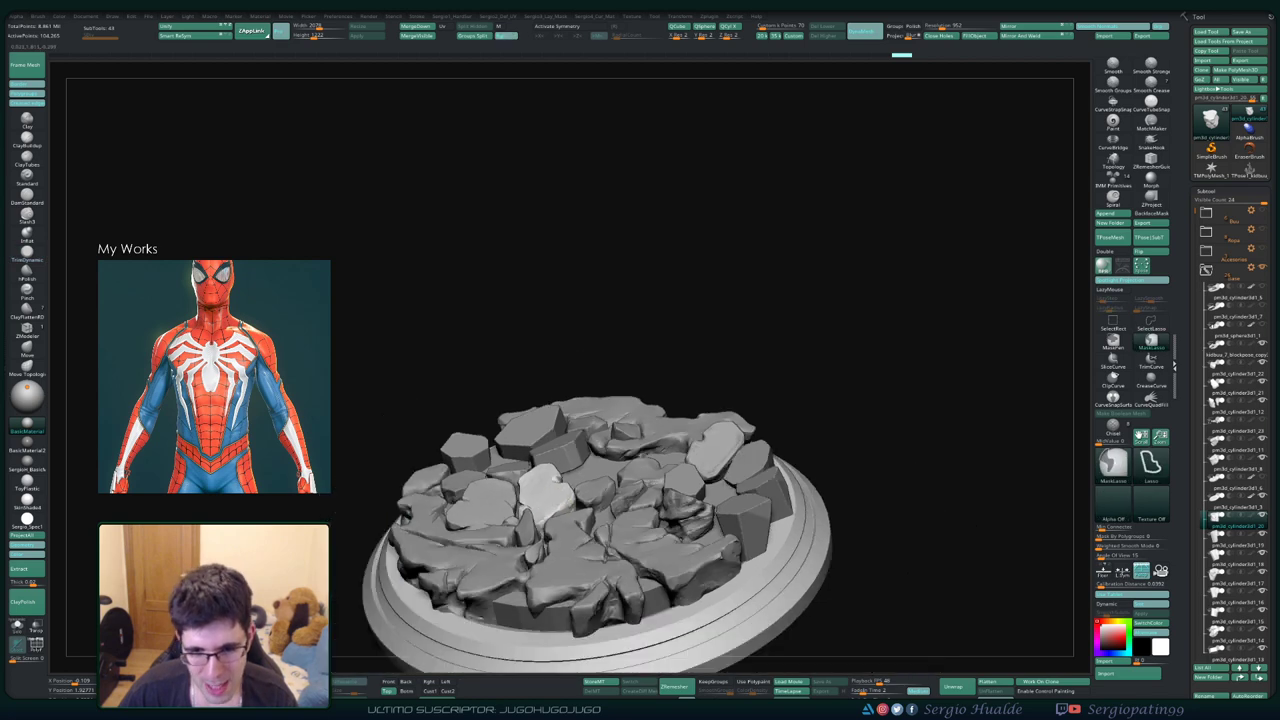
Select another stone tile from a top-down view, solo it, and turn it to its end face
mouse_move(540, 497)
right_down()
mouse_move(590, 480)
mouse_move(571, 486)
mouse_move(577, 520)
right_up()
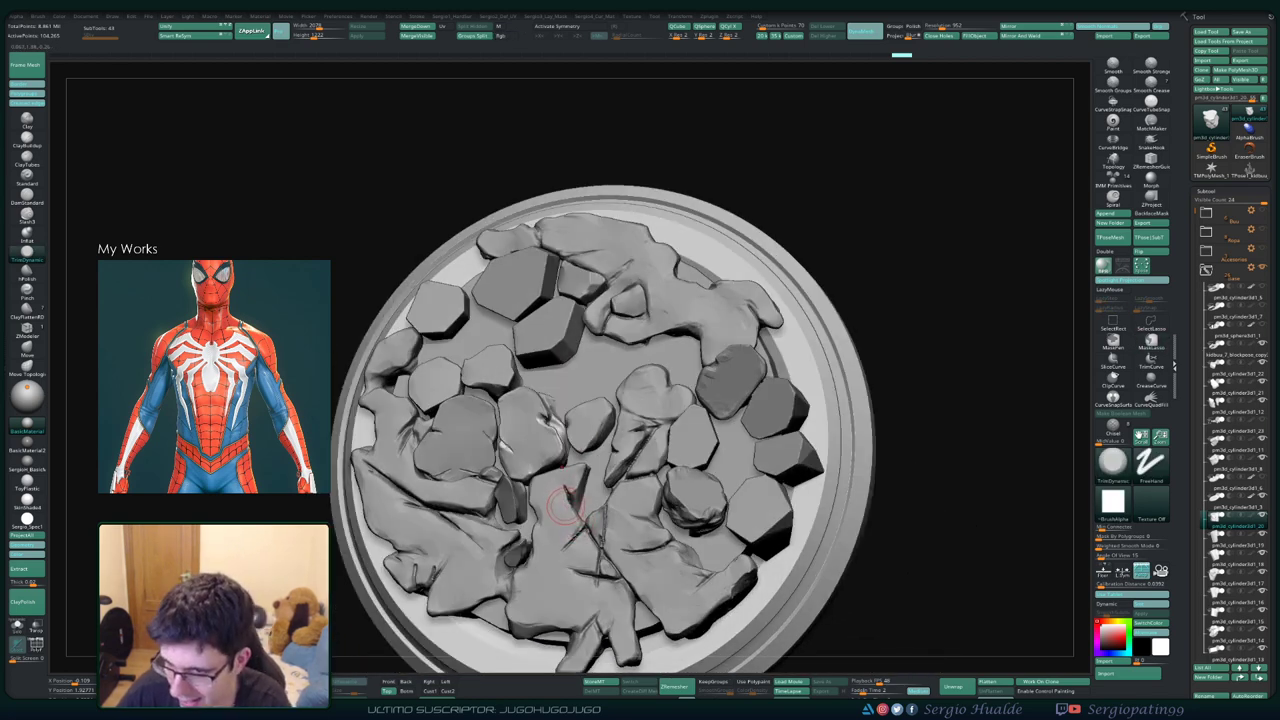
alt+click(565, 495)
key(alt+s)
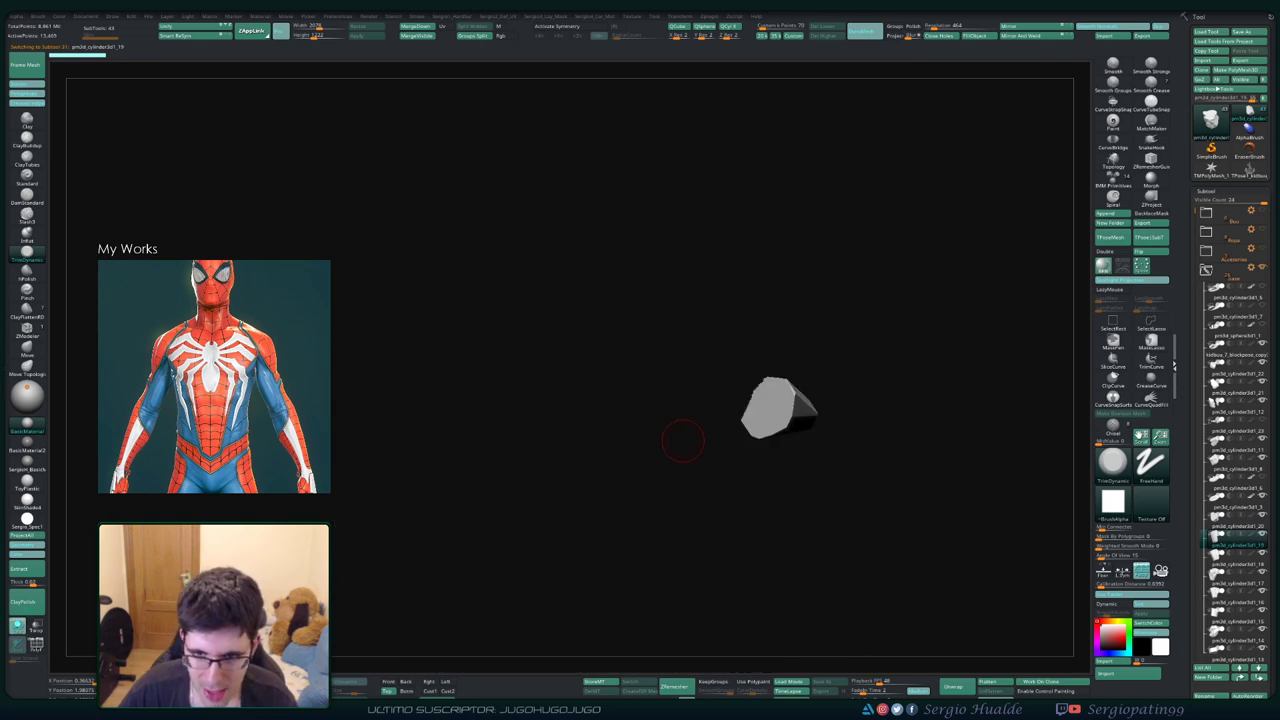
mouse_move(683, 440)
right_down()
mouse_move(637, 437)
mouse_move(720, 410)
right_up()
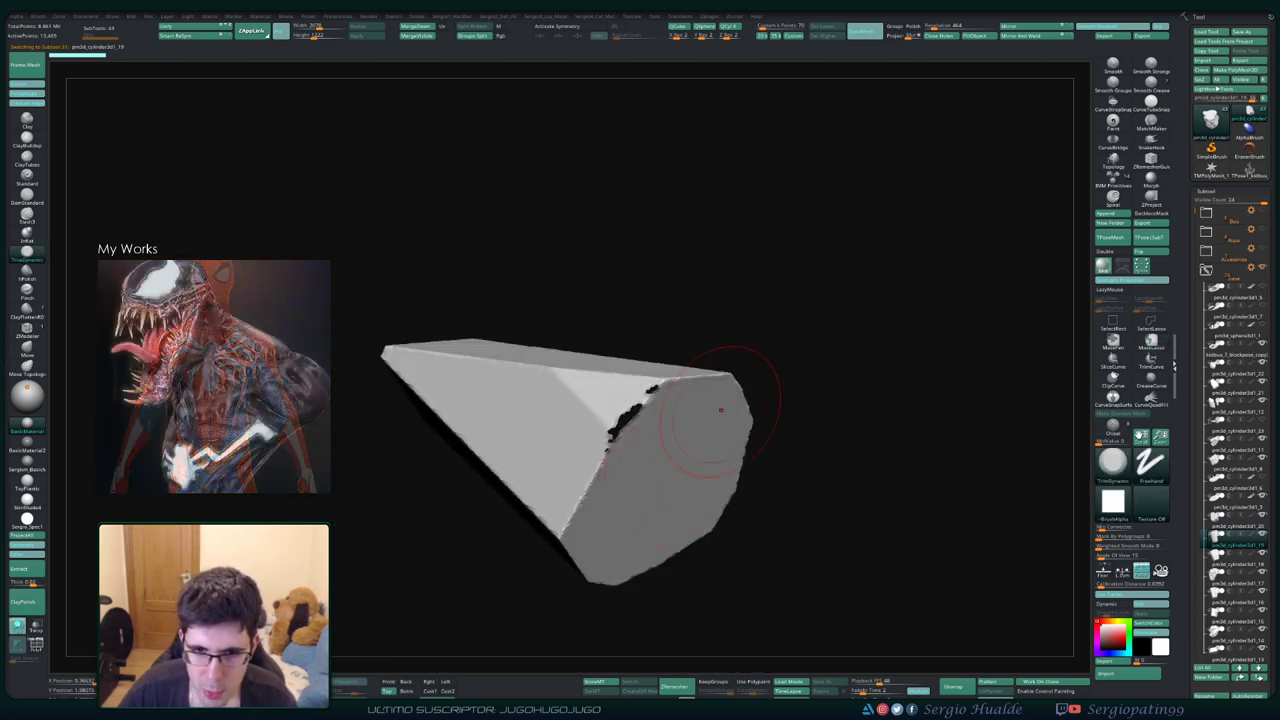
mouse_move(851, 243)
right_down()
mouse_move(800, 250)
mouse_move(851, 251)
mouse_move(826, 245)
right_up()
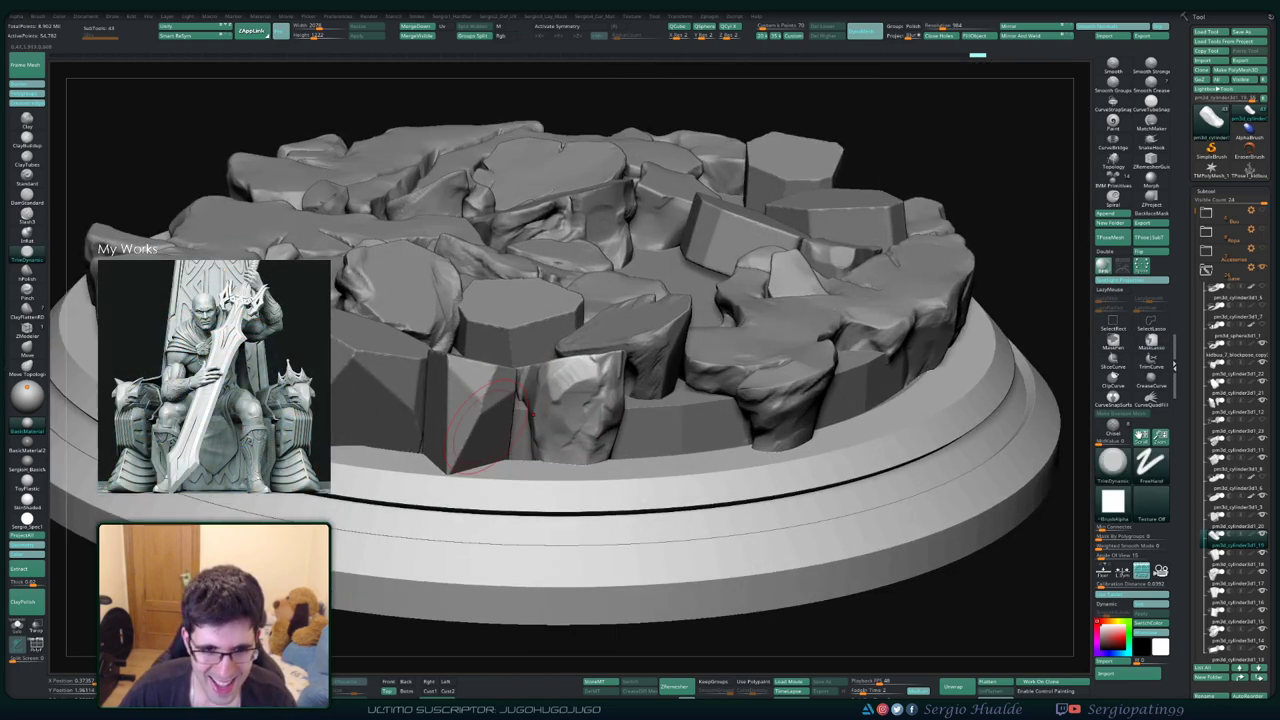
Isolate and frame the front-edge tile, then carve flat facets and chips into its faces
alt+click(490, 425)
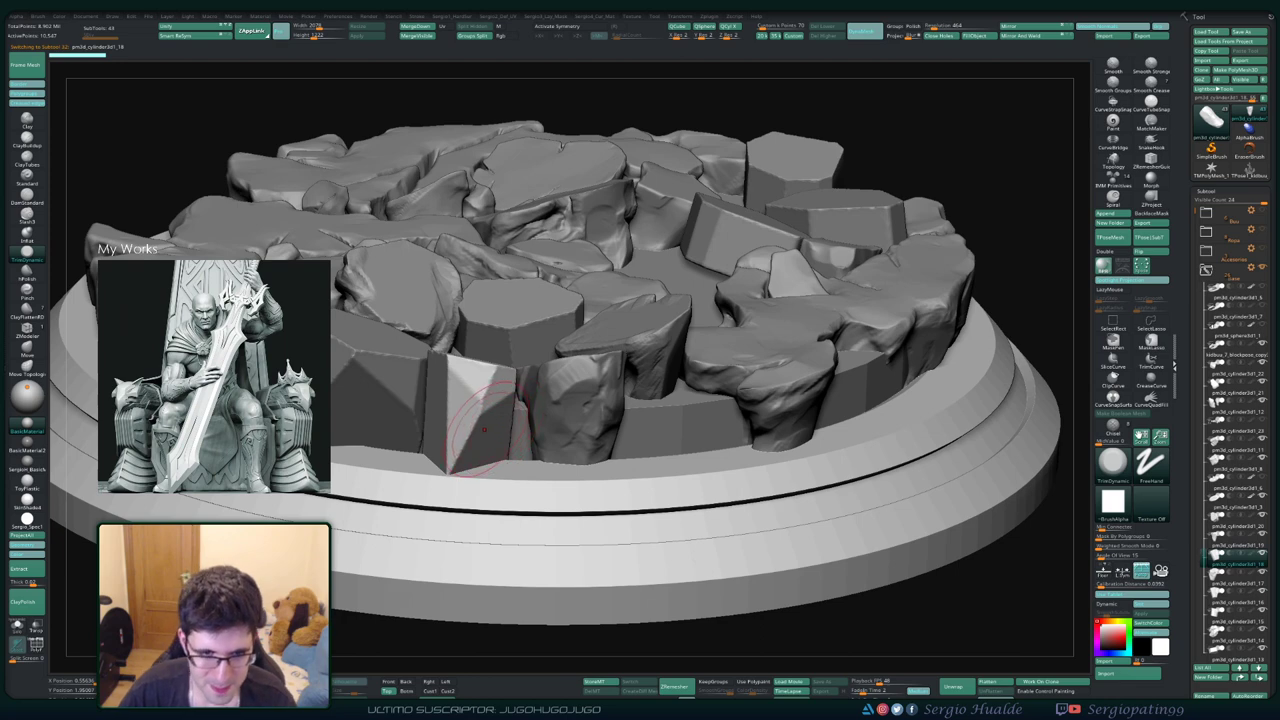
key(ctrl+shift+s)
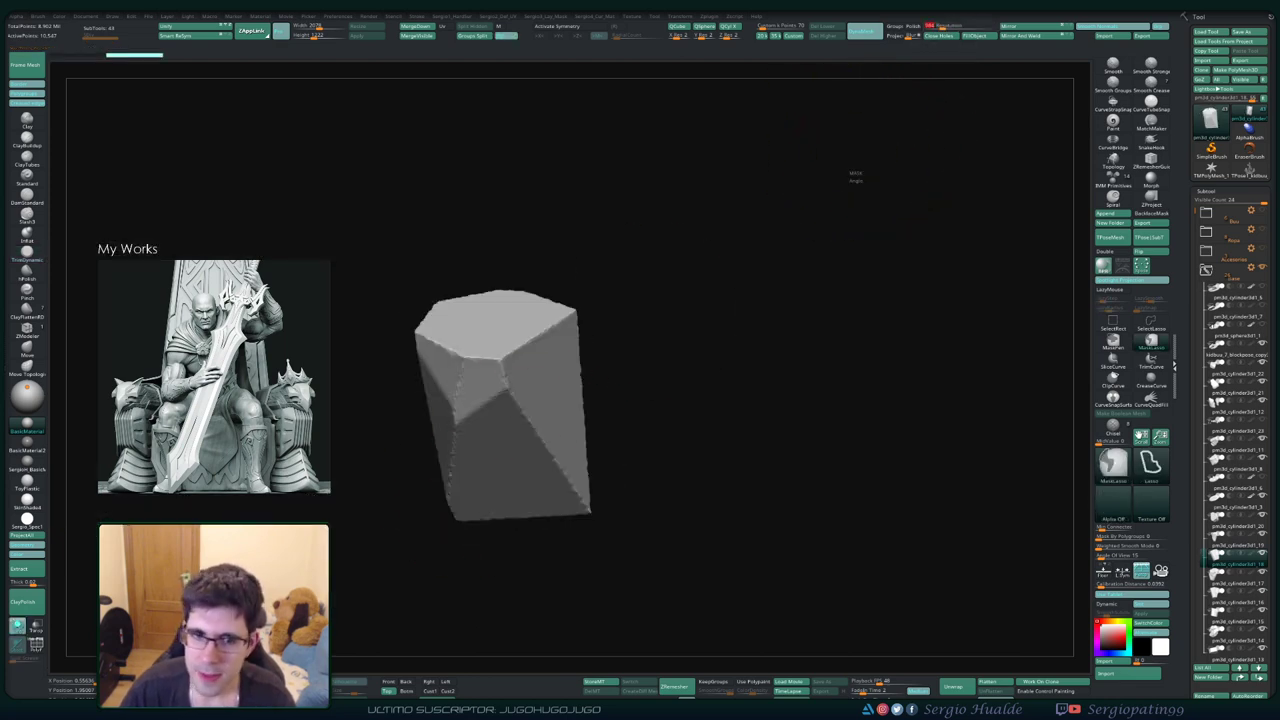
key(f)
mouse_move(510, 320)
mouse_down()
mouse_move(555, 370)
mouse_move(515, 430)
mouse_up()
mouse_move(560, 370)
mouse_down()
mouse_move(610, 440)
mouse_move(620, 500)
mouse_move(492, 423)
mouse_move(463, 376)
mouse_move(415, 487)
mouse_up()
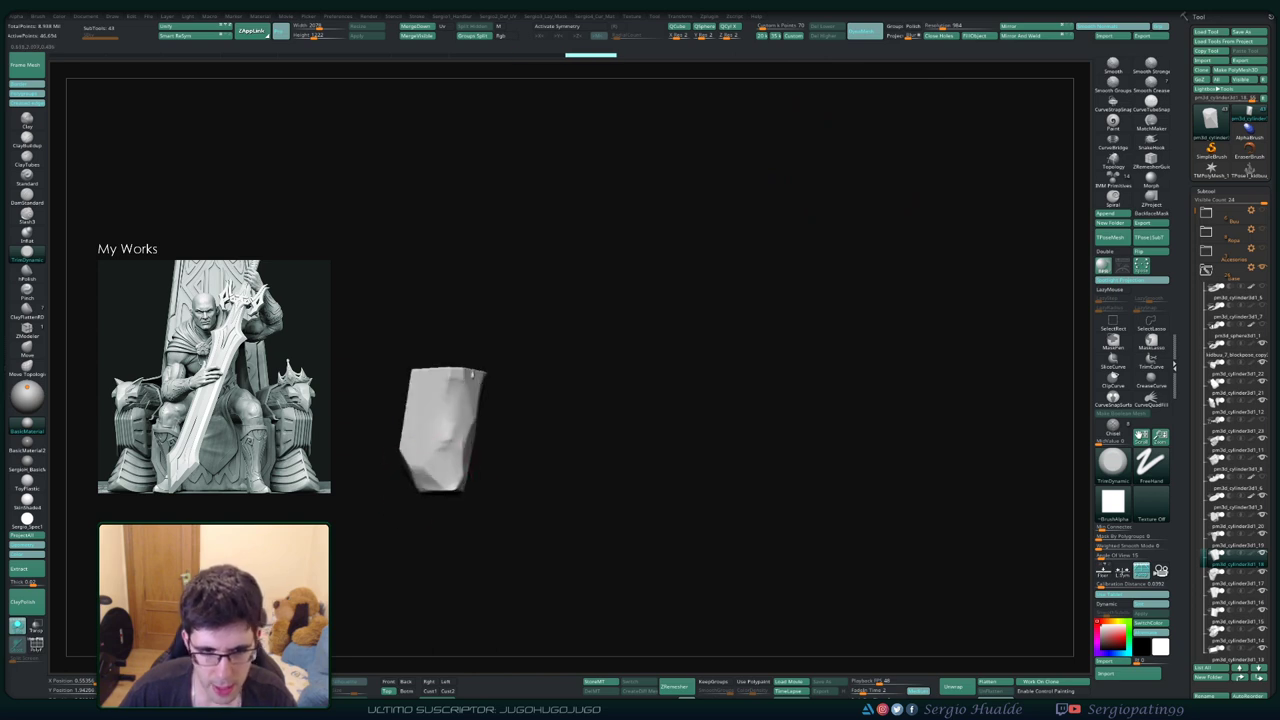
Rotate and zoom around the faceted rock to check its top and sides
mouse_move(429, 421)
mouse_down()
mouse_move(440, 440)
mouse_move(459, 410)
mouse_move(460, 430)
mouse_move(434, 445)
mouse_move(397, 423)
mouse_up()
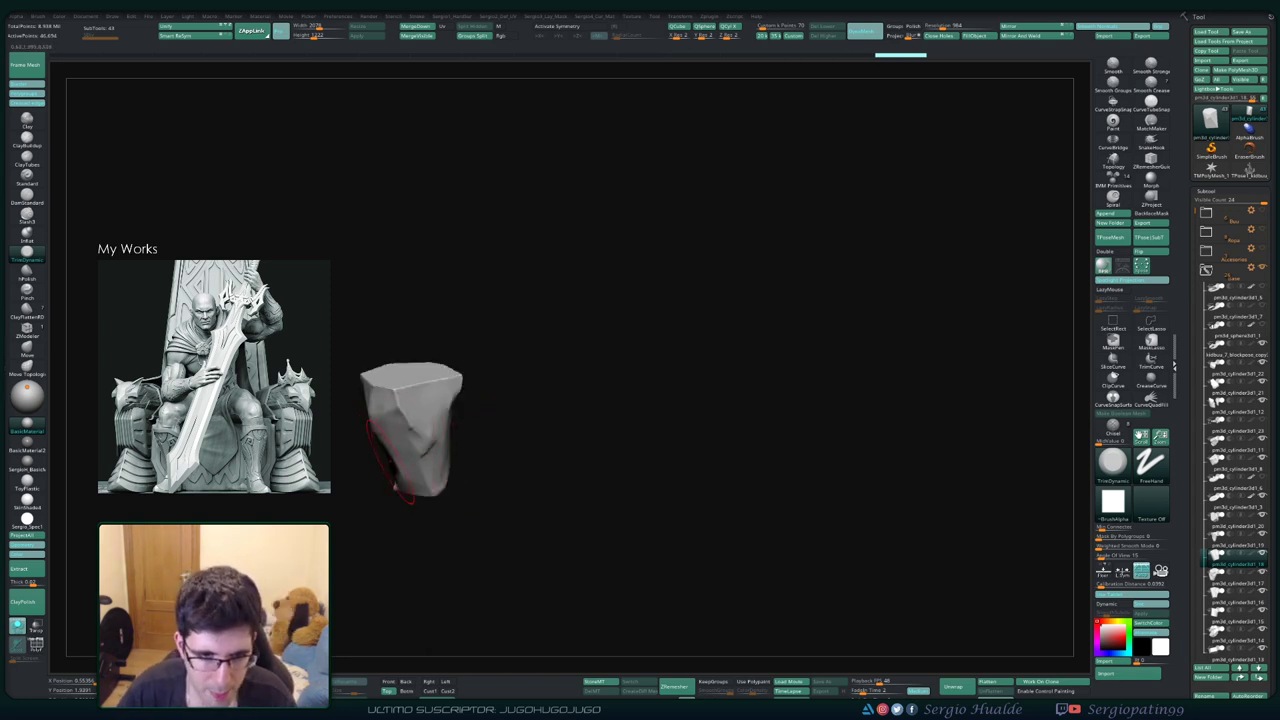
drag(410, 500, 400, 410)
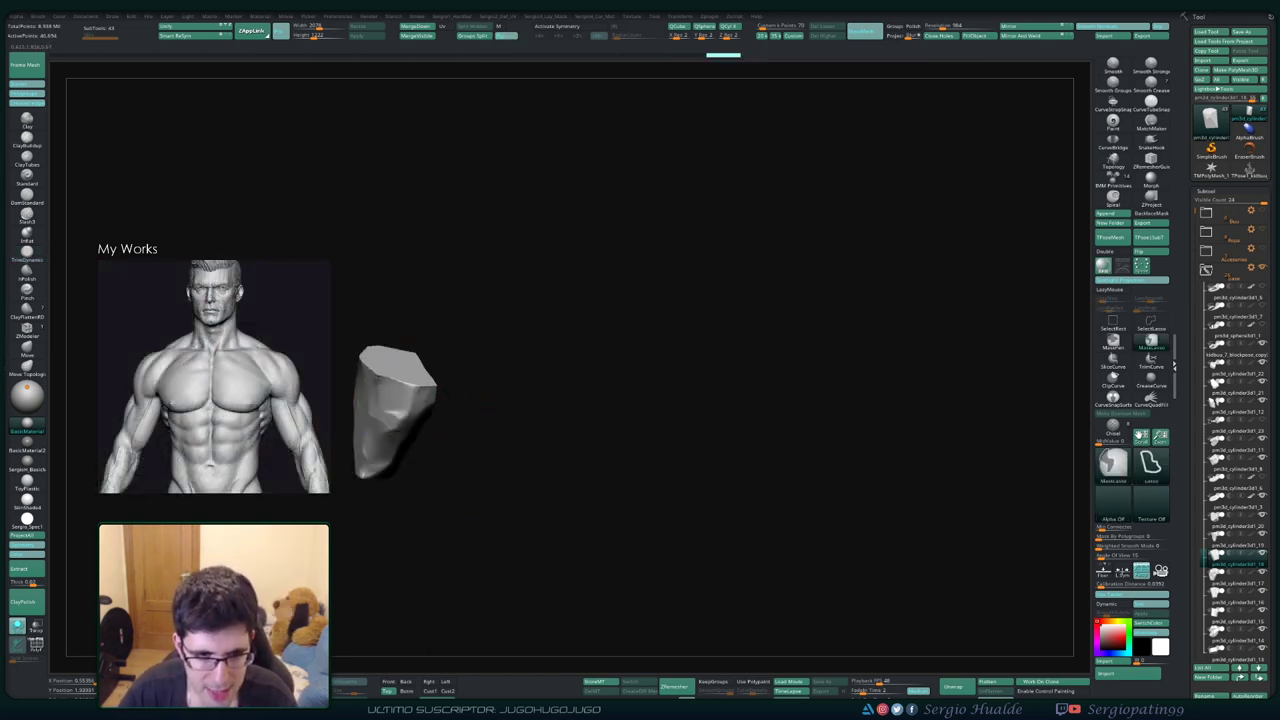
mouse_move(560, 420)
alt+mouse_down()
mouse_move(560, 380)
mouse_move(520, 390)
mouse_move(560, 420)
mouse_move(560, 400)
alt+mouse_up()
mouse_move(467, 411)
mouse_down()
mouse_move(463, 380)
mouse_move(510, 440)
mouse_up()
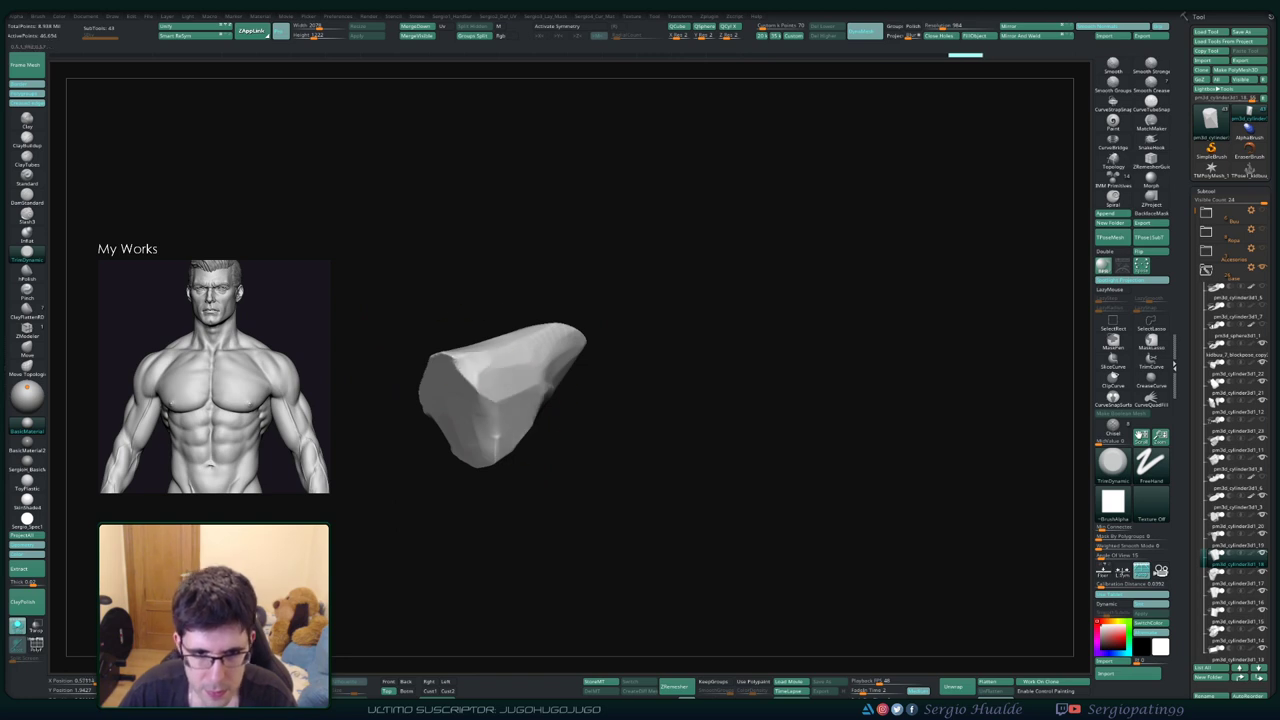
mouse_move(495, 395)
mouse_down()
mouse_move(506, 407)
mouse_move(470, 365)
mouse_up()
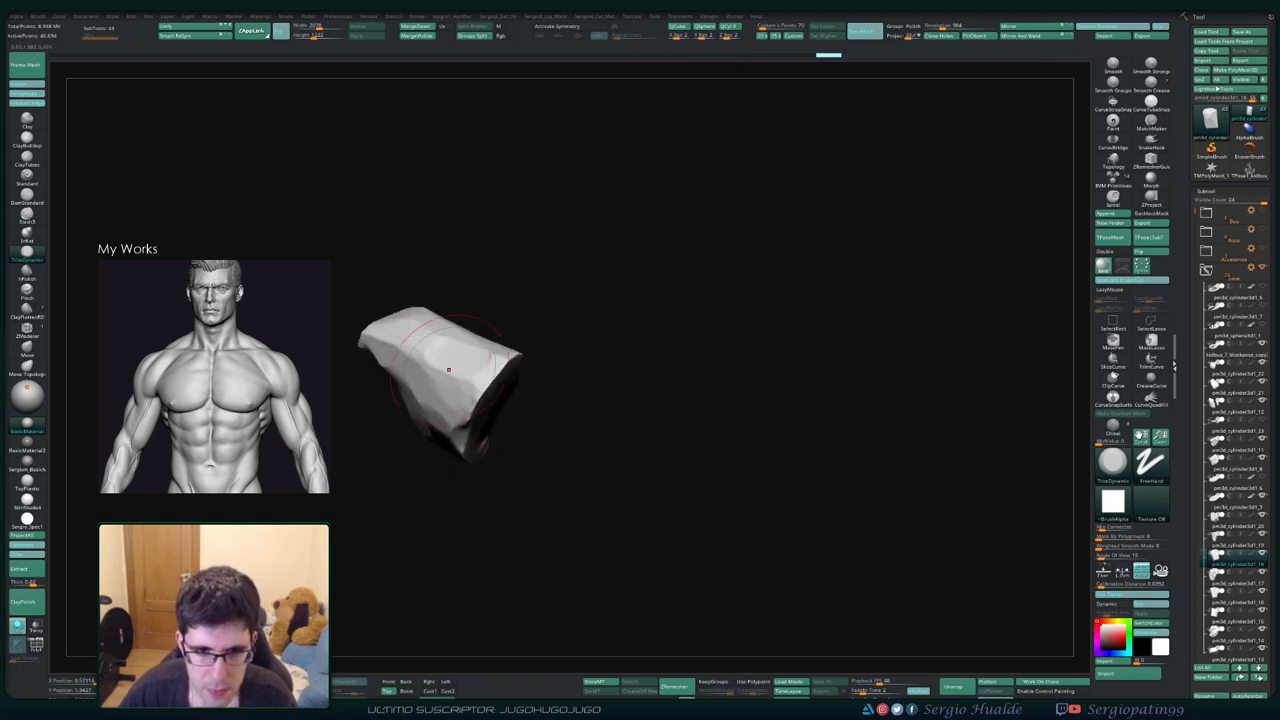
drag(432, 405, 440, 418)
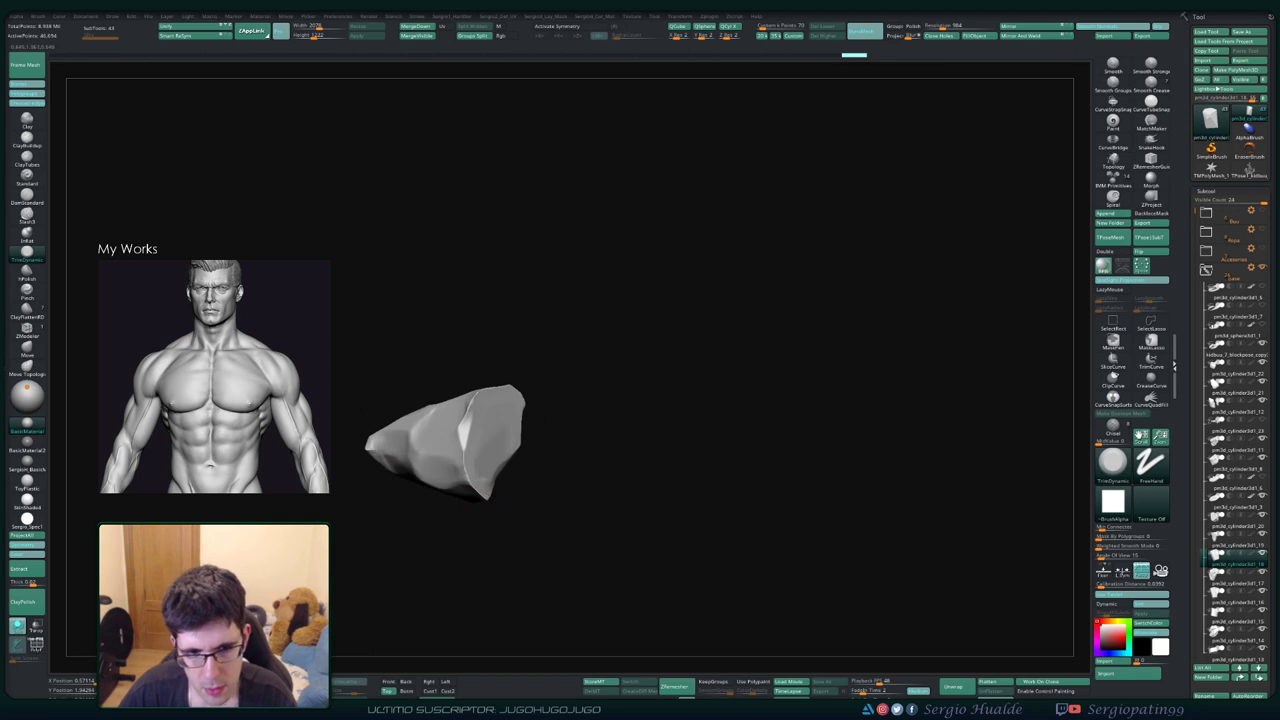
mouse_move(446, 491)
mouse_down()
mouse_move(488, 455)
mouse_move(448, 455)
mouse_move(549, 462)
mouse_move(548, 473)
mouse_up()
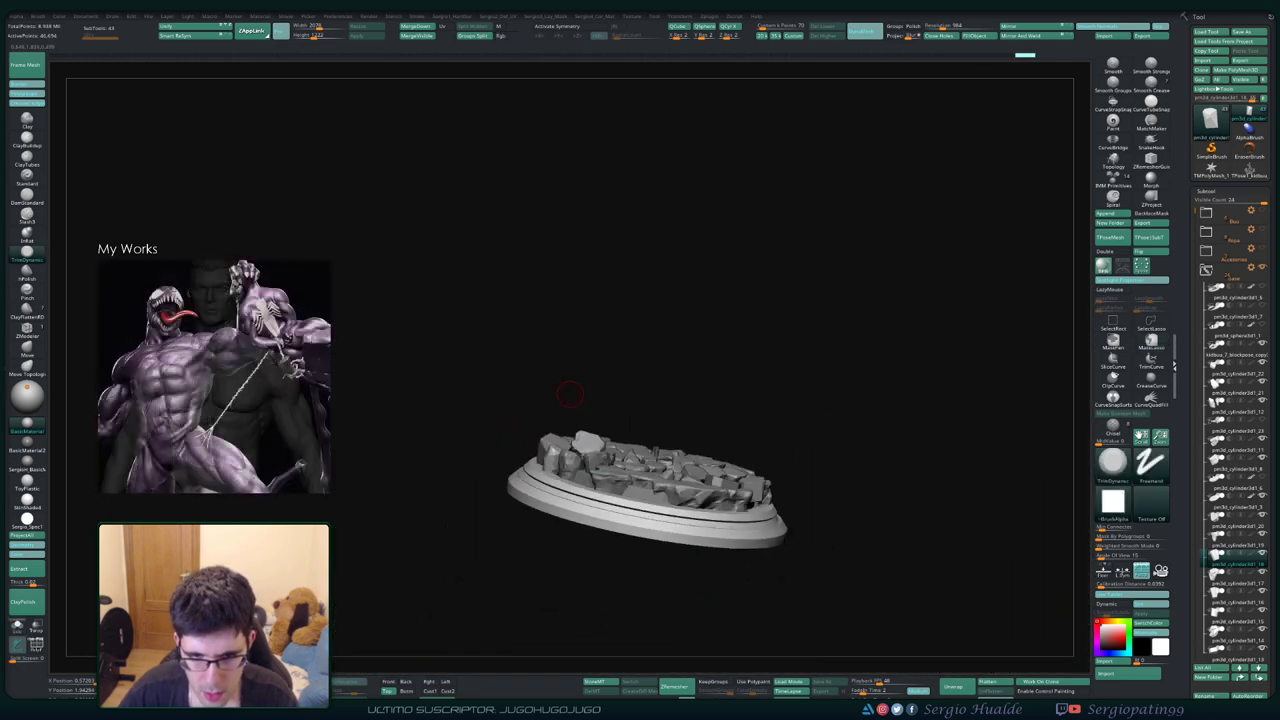
Isolate another tile and dent its right side and carve small chips into it
drag(566, 391, 595, 420)
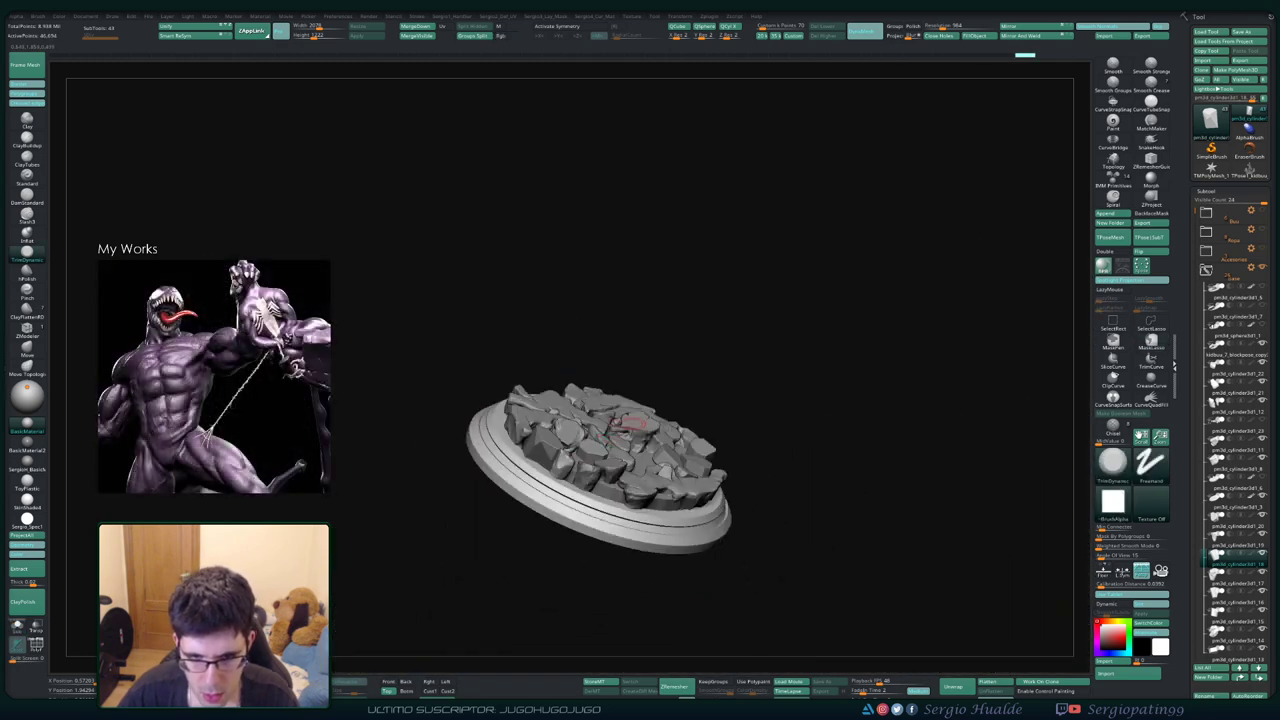
alt+click(578, 402)
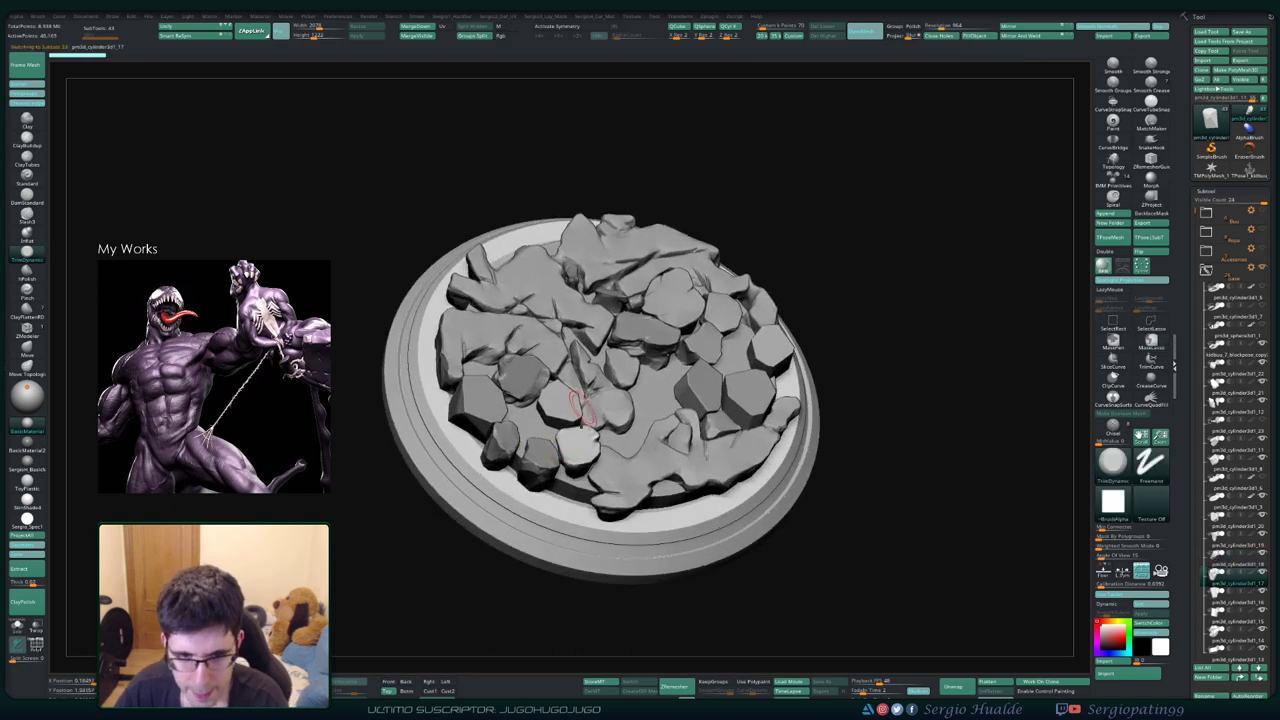
drag(568, 403, 649, 490)
key(shift+s)
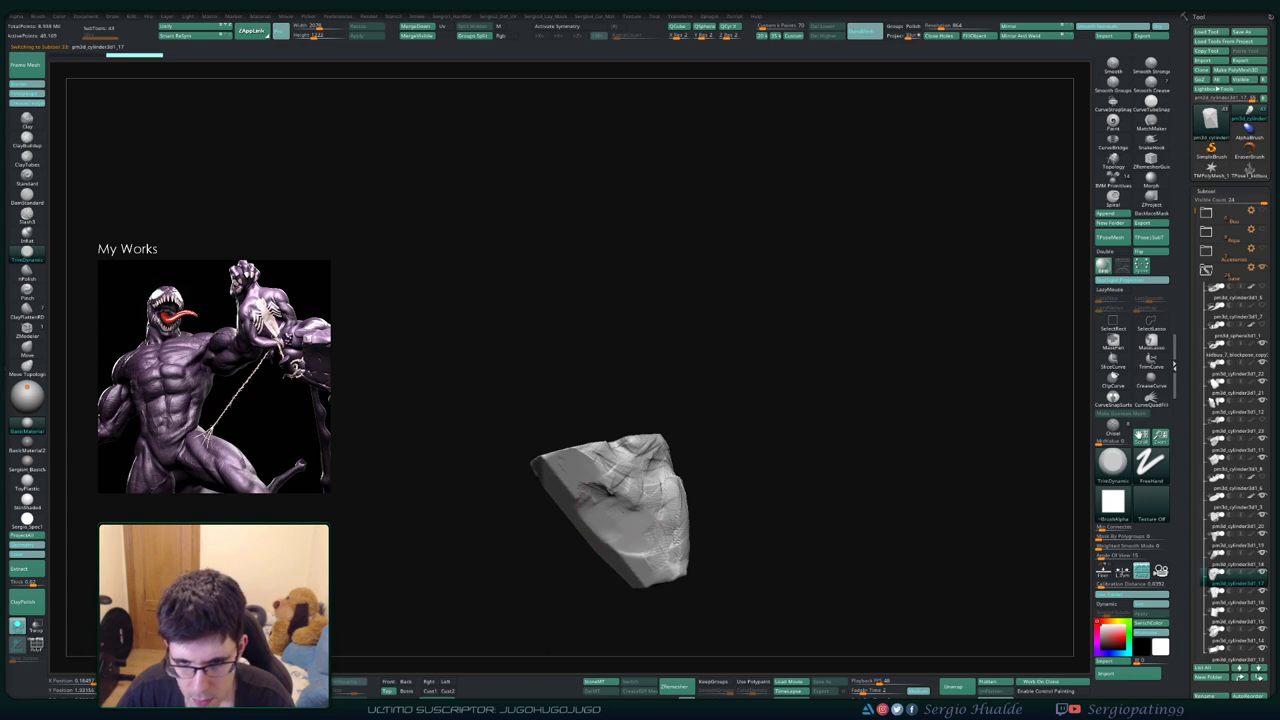
mouse_move(700, 540)
mouse_down()
mouse_move(675, 481)
mouse_move(677, 533)
mouse_move(735, 495)
mouse_up()
drag(860, 520, 760, 440)
drag(650, 500, 742, 432)
Flatten the rock's bulging lower-right side, review it, and select the next subtool with Alt+Down
mouse_move(850, 470)
mouse_down()
mouse_move(800, 450)
mouse_move(780, 480)
mouse_up()
drag(660, 500, 614, 514)
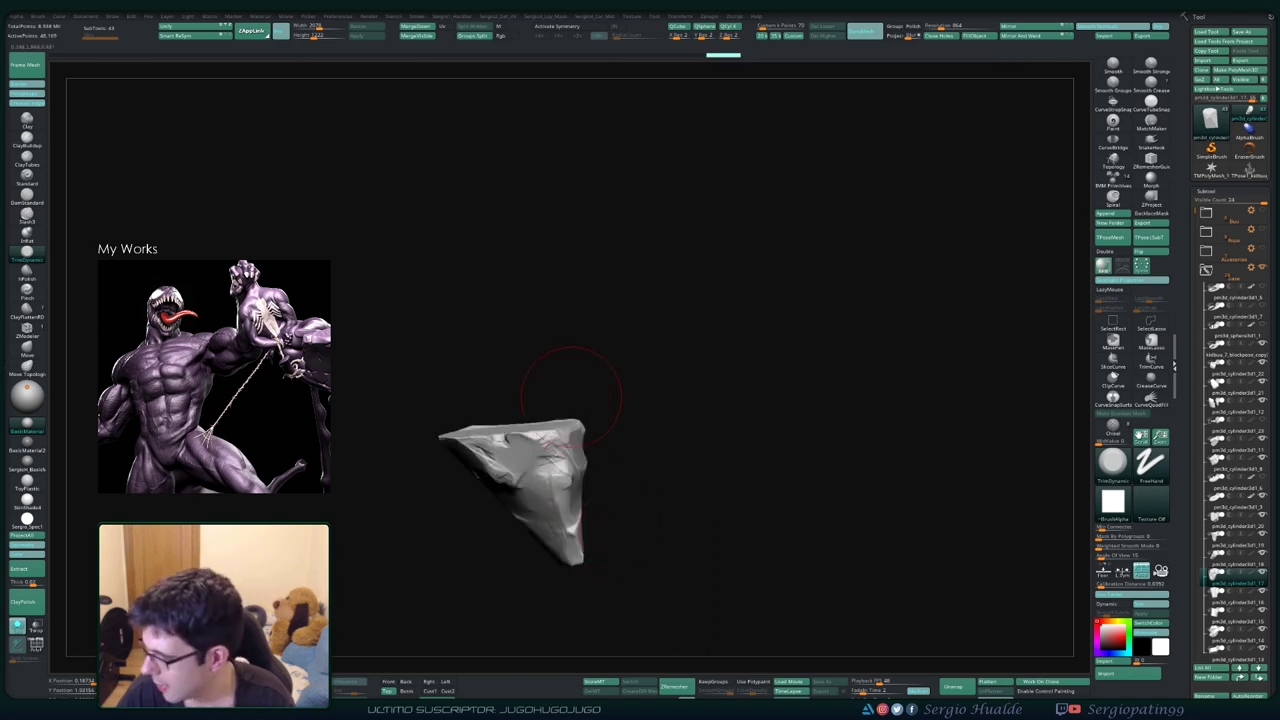
drag(571, 377, 525, 425)
drag(518, 474, 562, 462)
mouse_move(470, 484)
mouse_down()
mouse_move(415, 505)
mouse_move(494, 508)
mouse_move(491, 487)
mouse_up()
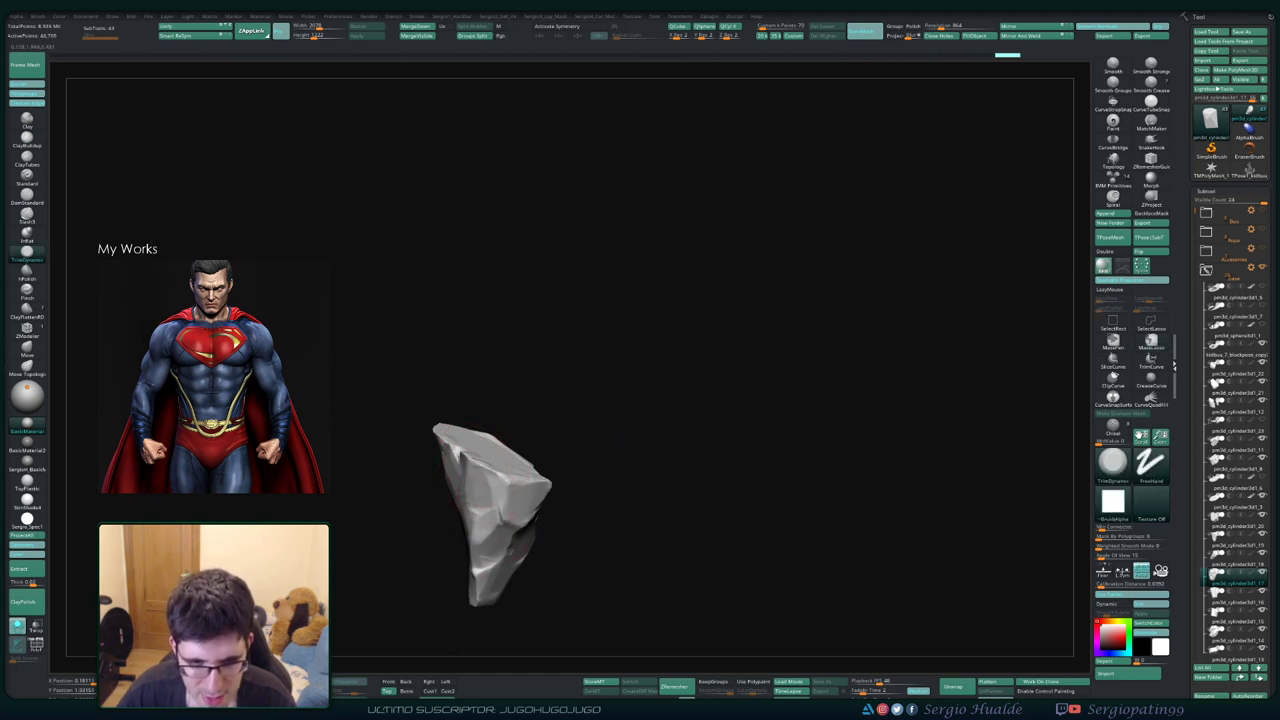
mouse_move(485, 570)
mouse_down()
mouse_move(480, 545)
mouse_move(472, 585)
mouse_up()
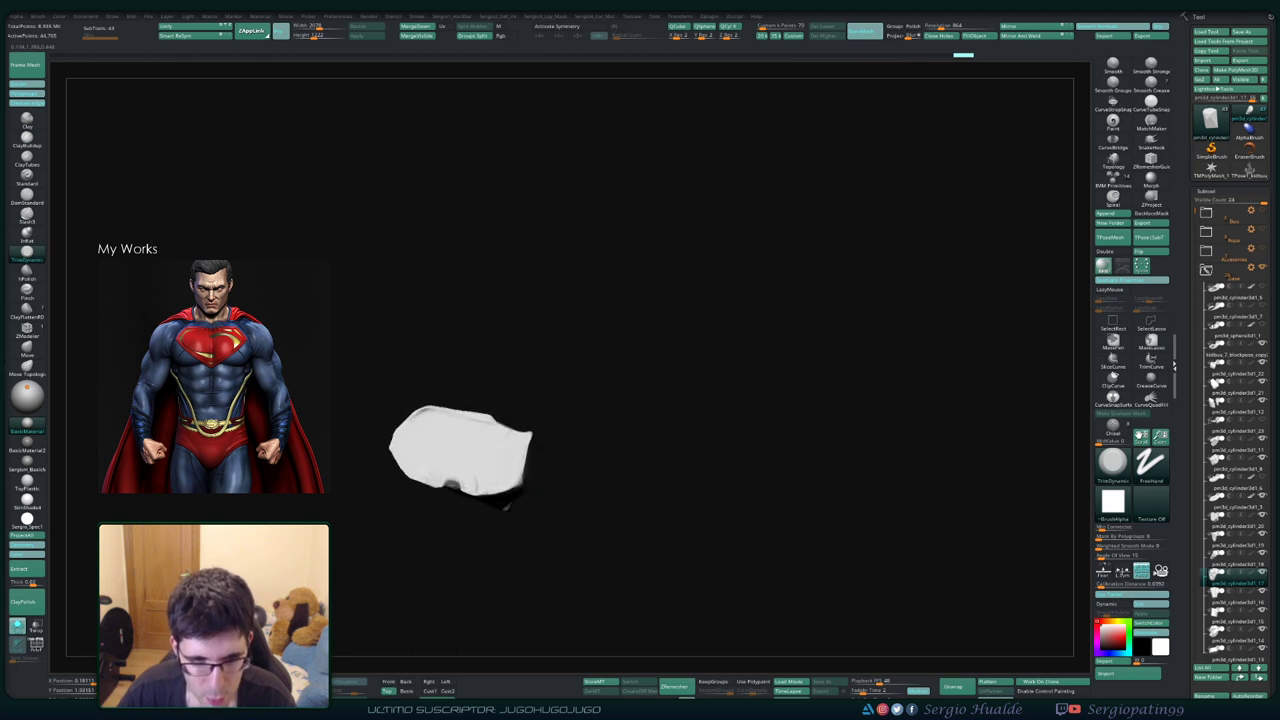
drag(497, 454, 497, 470)
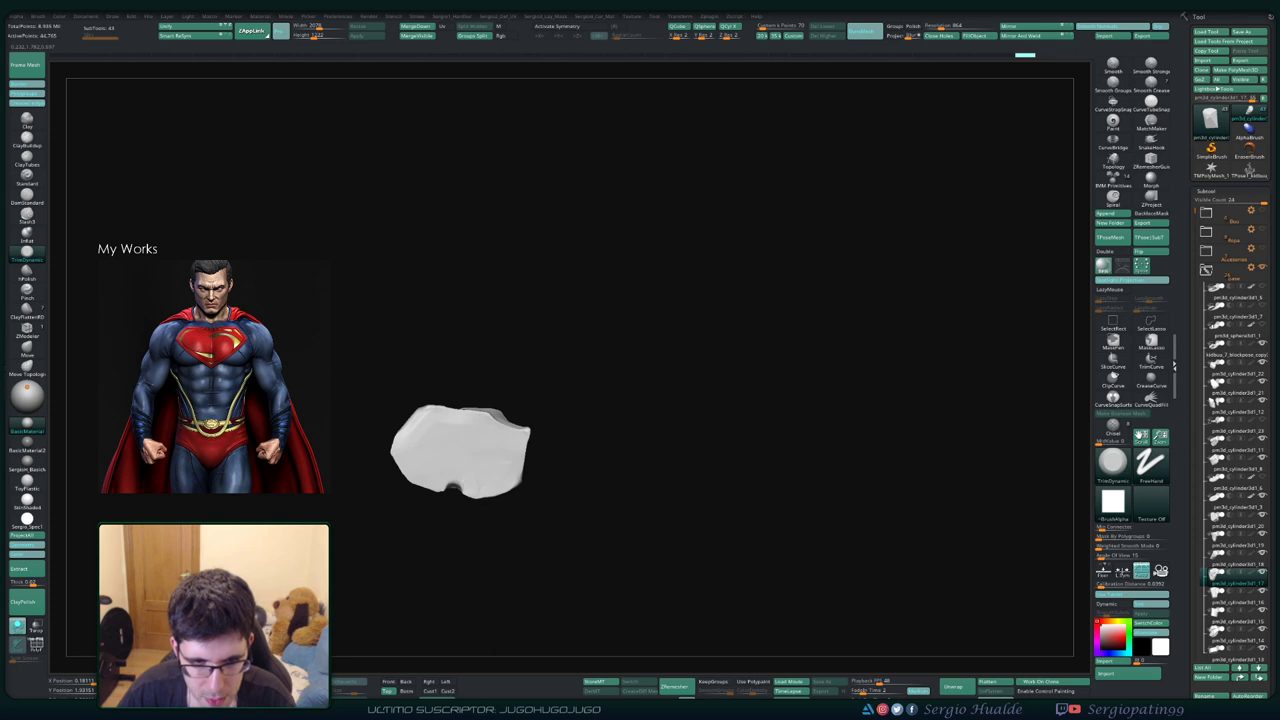
mouse_move(493, 483)
mouse_down()
mouse_move(605, 341)
mouse_move(623, 371)
mouse_move(720, 332)
mouse_up()
key(alt+Down)
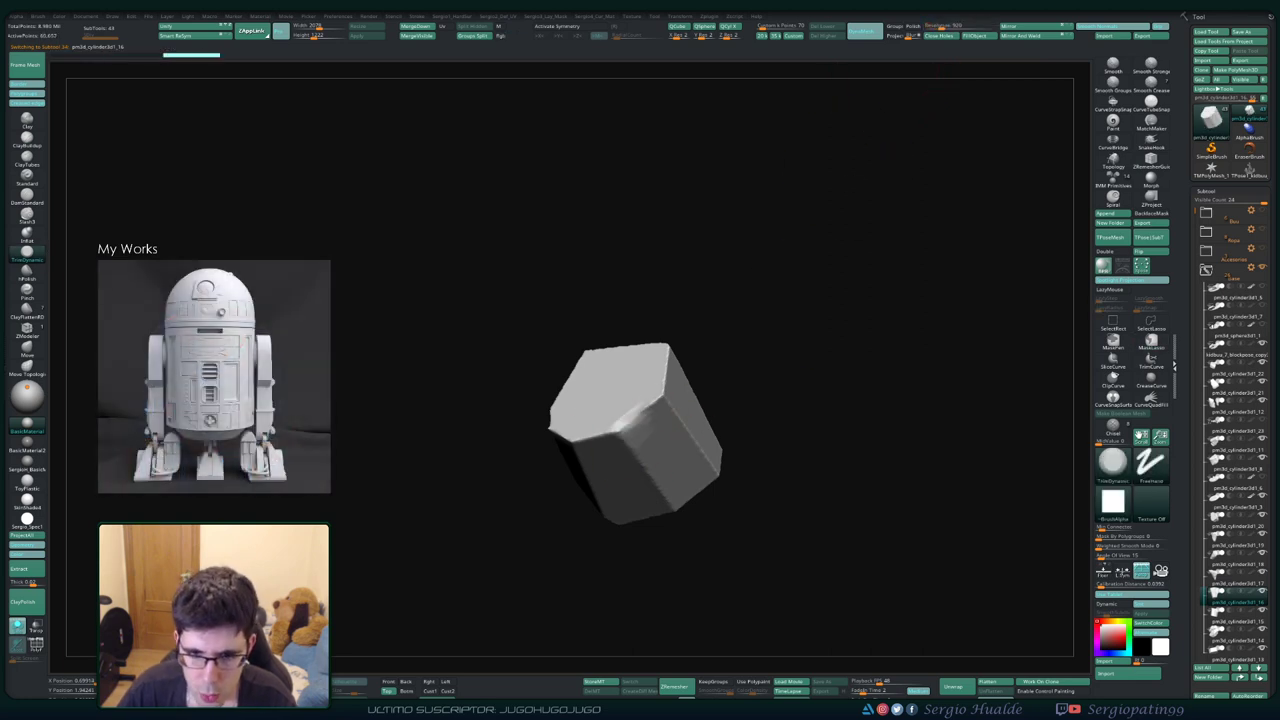
Crease the hexagonal tile's front face, then smooth its lower and left edges
drag(640, 442, 647, 469)
mouse_move(692, 395)
mouse_down()
mouse_move(575, 465)
mouse_move(605, 520)
mouse_move(620, 467)
mouse_up()
drag(515, 430, 515, 475)
drag(515, 400, 512, 525)
mouse_move(640, 500)
mouse_down()
mouse_move(530, 515)
mouse_move(520, 530)
mouse_move(500, 520)
mouse_move(460, 440)
mouse_up()
drag(620, 540, 640, 470)
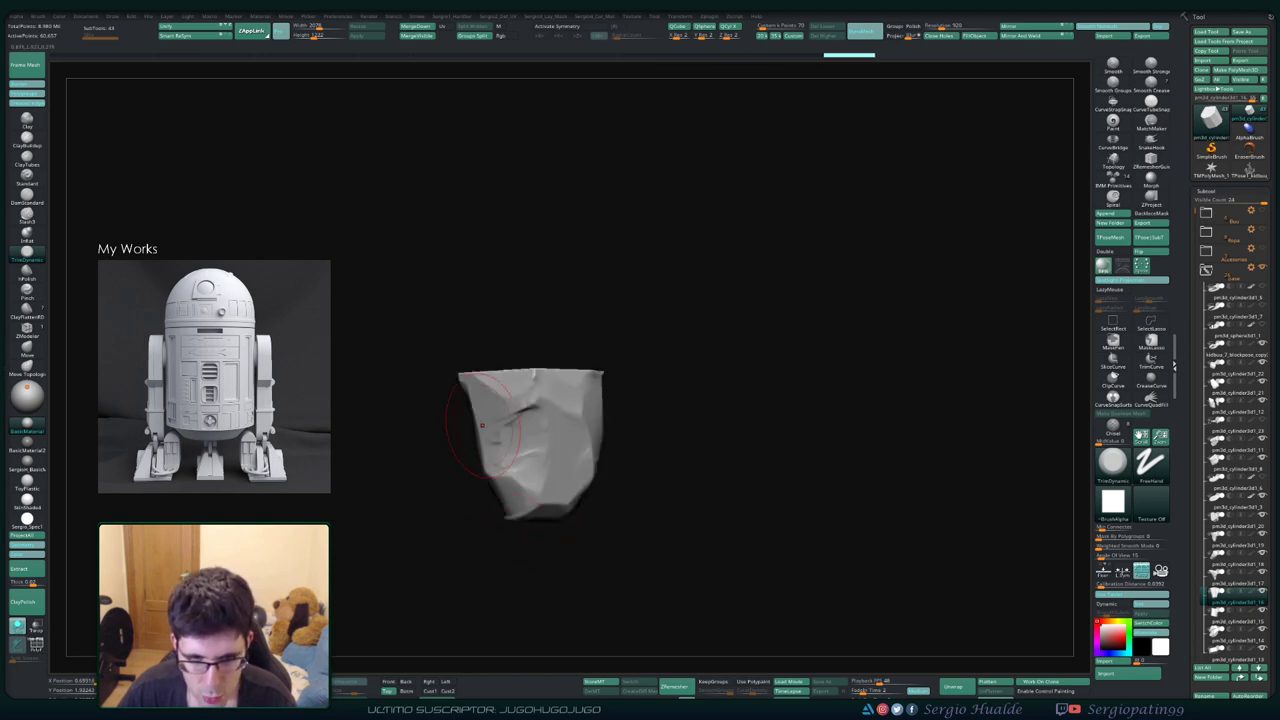
shift+drag(482, 425, 490, 470)
mouse_move(620, 520)
mouse_down()
mouse_move(560, 470)
mouse_move(560, 420)
mouse_up()
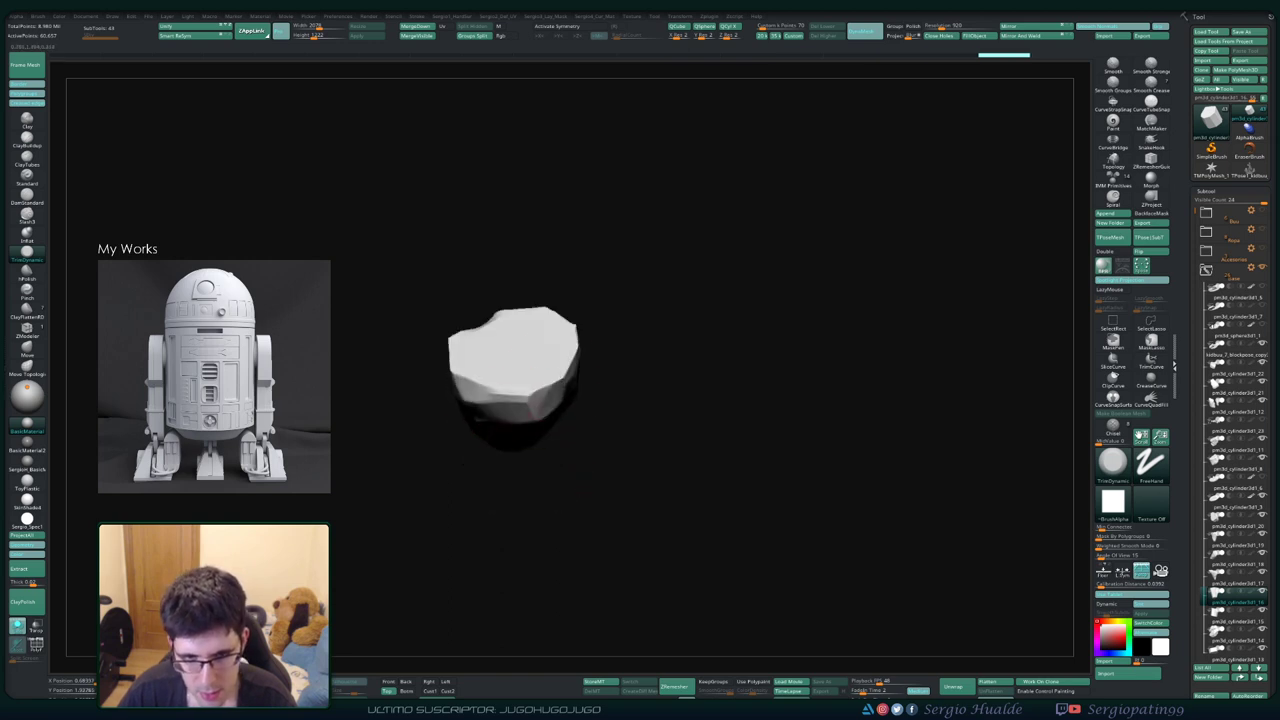
Review the rock, carve strokes into its lower middle, and turn Solo off
mouse_move(523, 365)
mouse_down()
mouse_move(515, 340)
mouse_move(472, 350)
mouse_up()
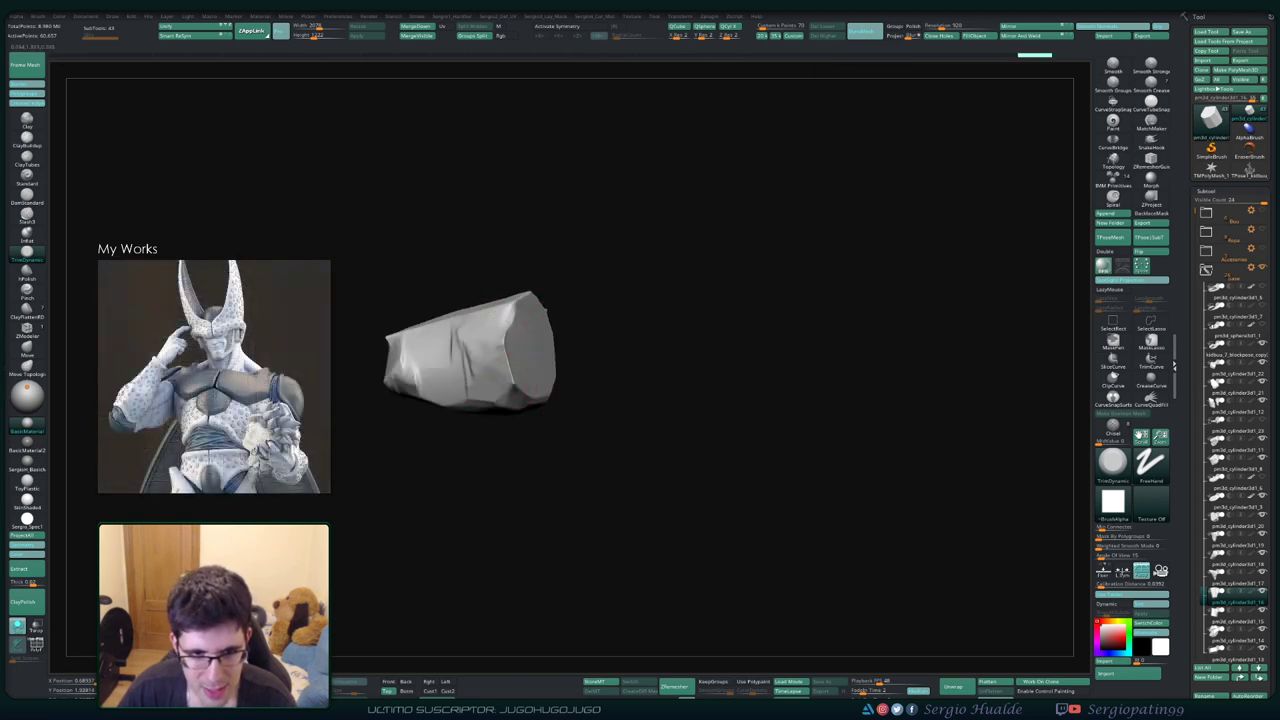
mouse_move(535, 390)
mouse_down()
mouse_move(495, 410)
mouse_move(525, 410)
mouse_up()
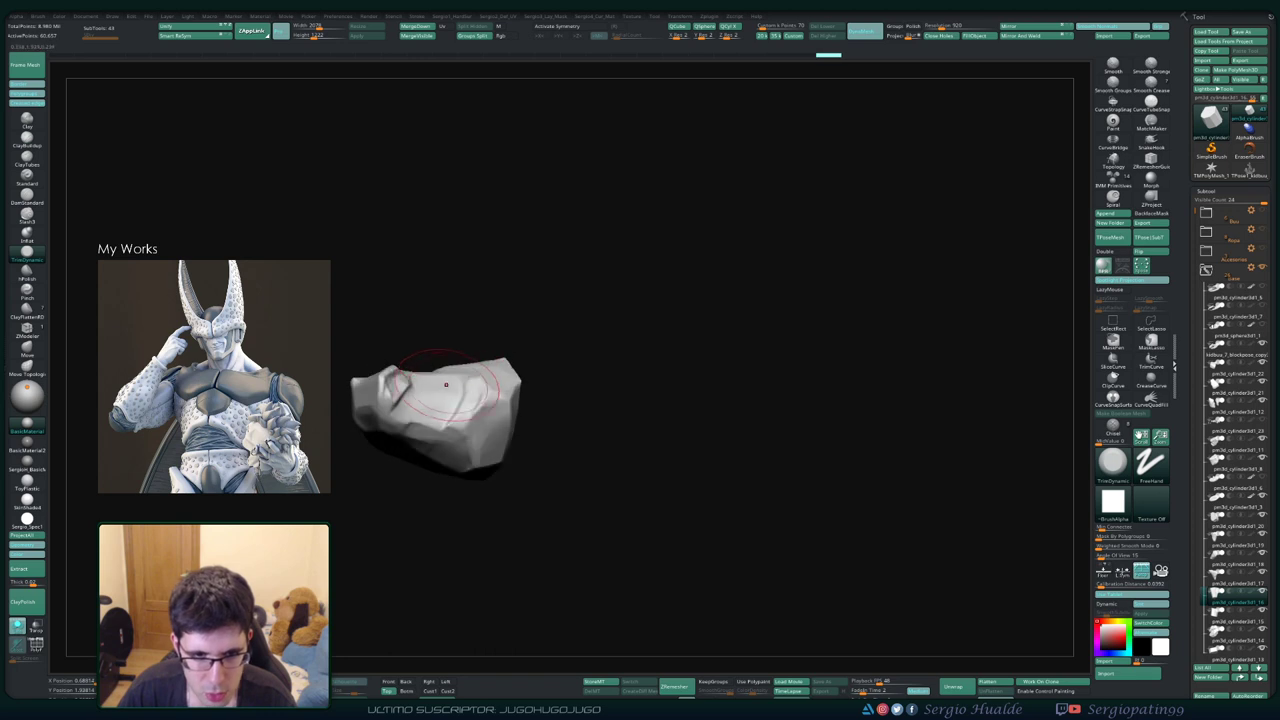
mouse_move(490, 362)
mouse_down()
mouse_move(445, 495)
mouse_move(395, 428)
mouse_move(457, 357)
mouse_move(390, 312)
mouse_up()
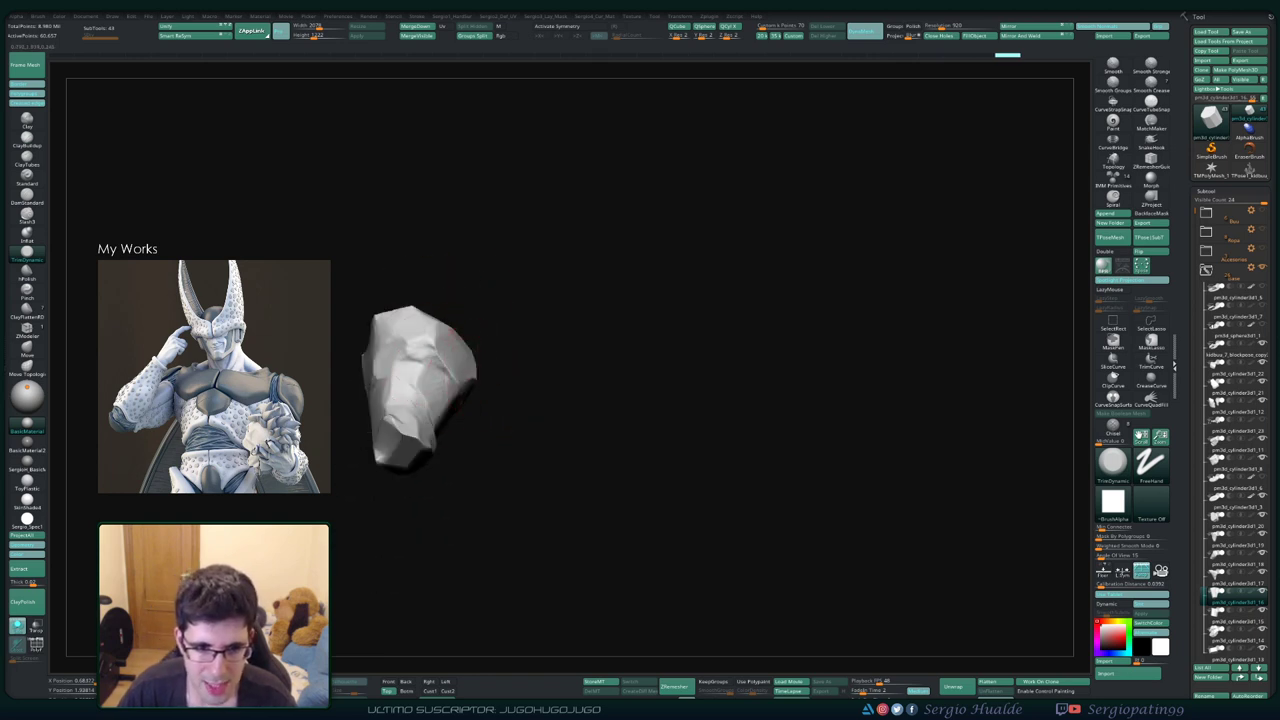
mouse_move(448, 388)
right_down()
mouse_move(425, 392)
mouse_move(440, 388)
mouse_move(450, 440)
mouse_move(430, 445)
mouse_move(445, 450)
right_up()
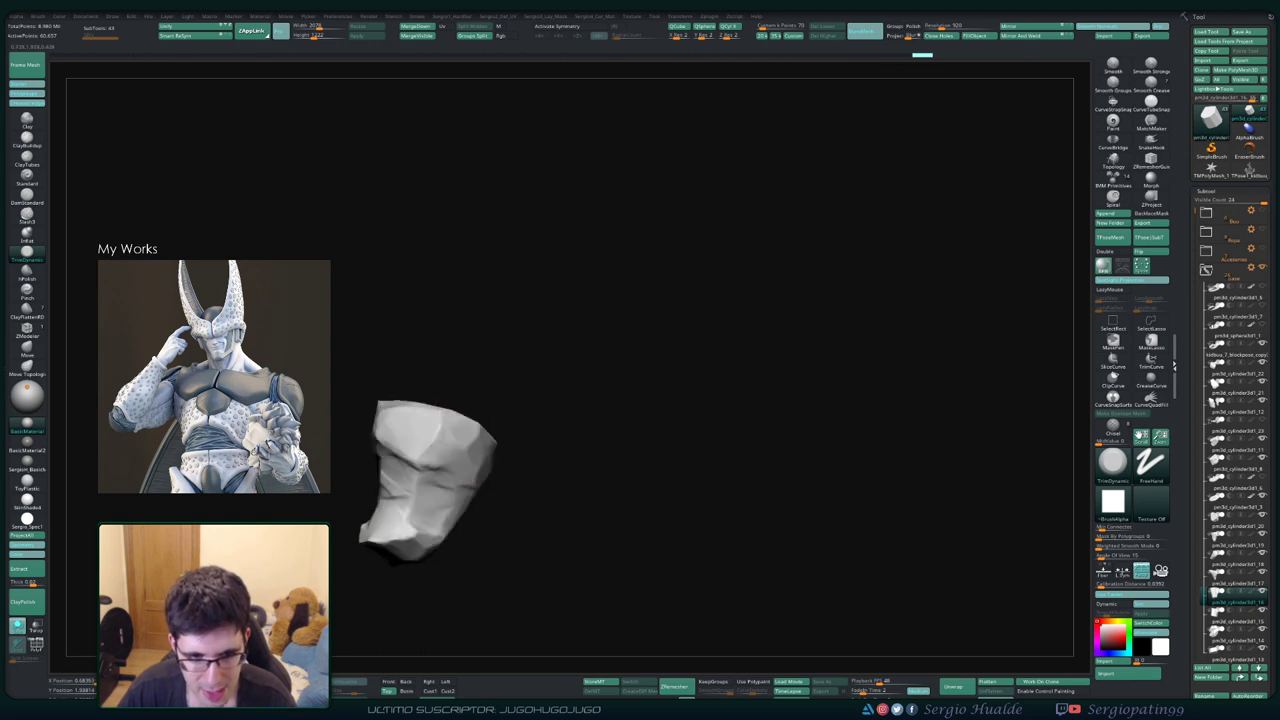
mouse_move(481, 500)
right_down()
mouse_move(464, 446)
mouse_move(425, 425)
mouse_move(455, 418)
mouse_move(440, 420)
mouse_move(452, 378)
right_up()
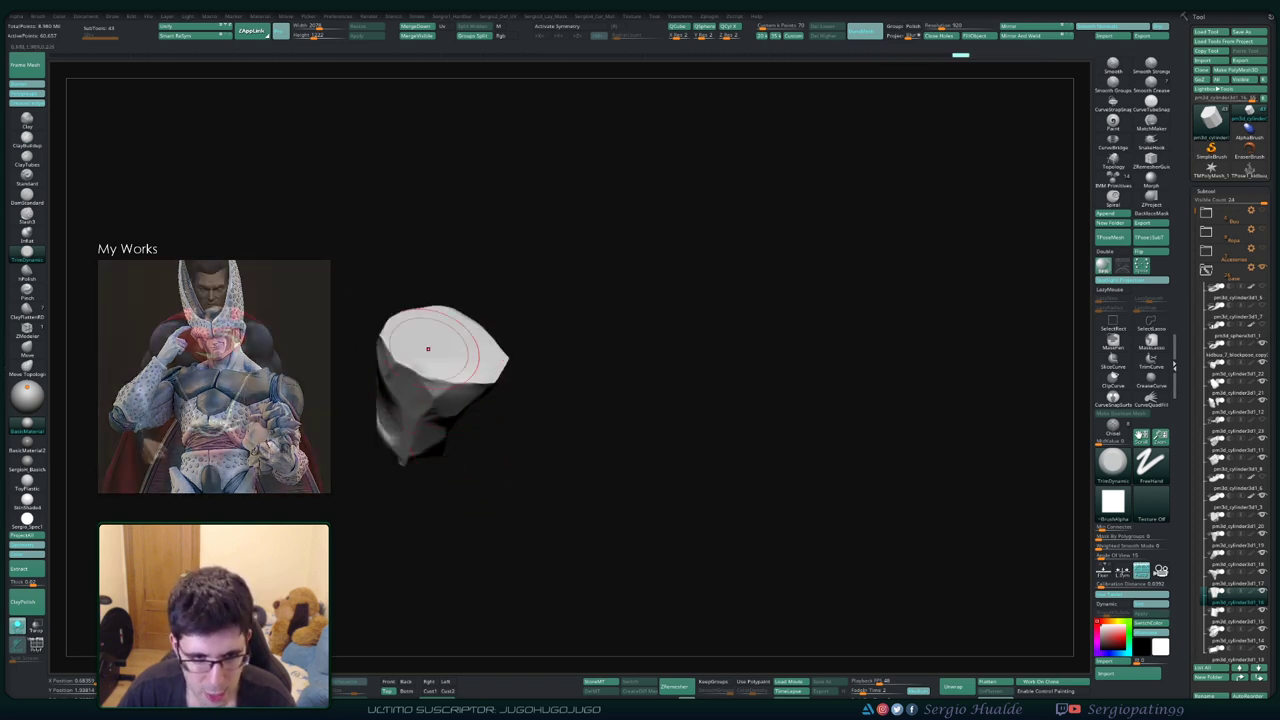
mouse_move(460, 400)
right_down()
mouse_move(520, 460)
mouse_move(525, 450)
right_up()
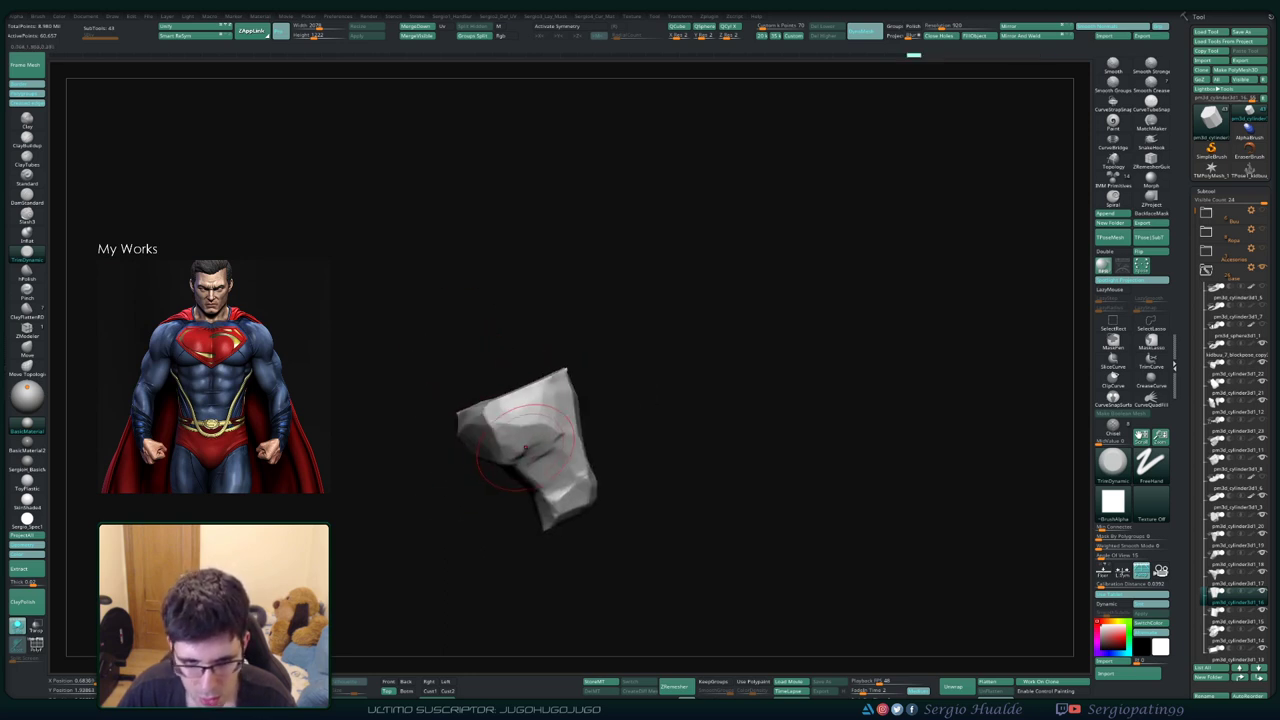
drag(525, 432, 548, 495)
mouse_move(555, 515)
right_down()
mouse_move(585, 505)
mouse_move(600, 480)
right_up()
key(shift+ctrl+s)
Select the central tile subtool and solo it, hiding the other tiles
right_drag(600, 412, 610, 330)
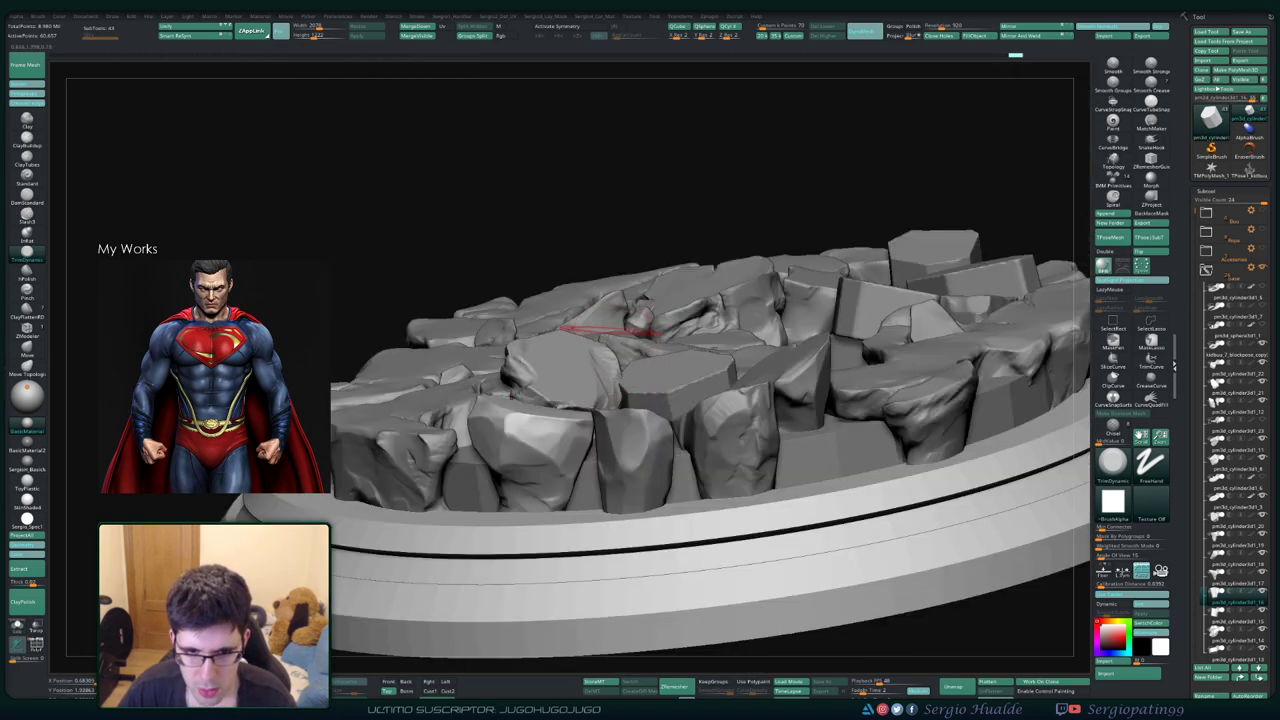
alt+click(640, 390)
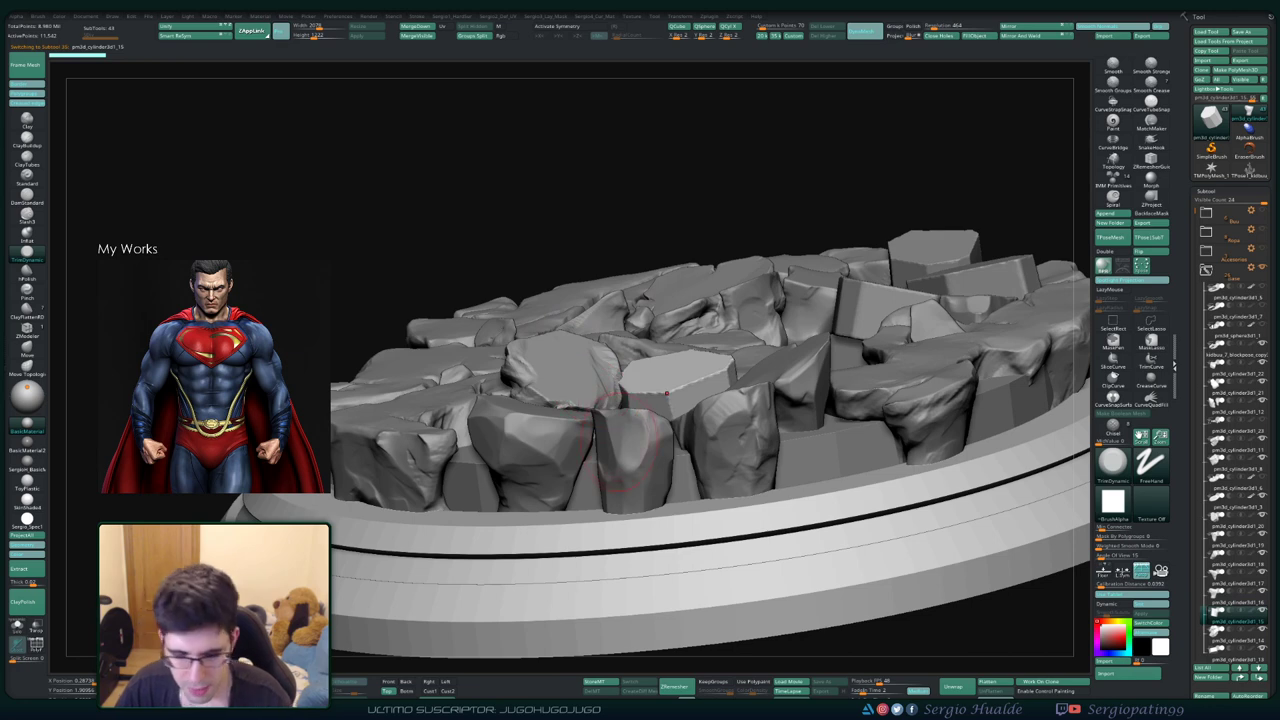
key(shift+ctrl+s)
Dent and chip the block's top face and roughen its front with TrimDynamic strokes
mouse_move(625, 420)
right_down()
mouse_move(690, 520)
mouse_move(910, 105)
right_up()
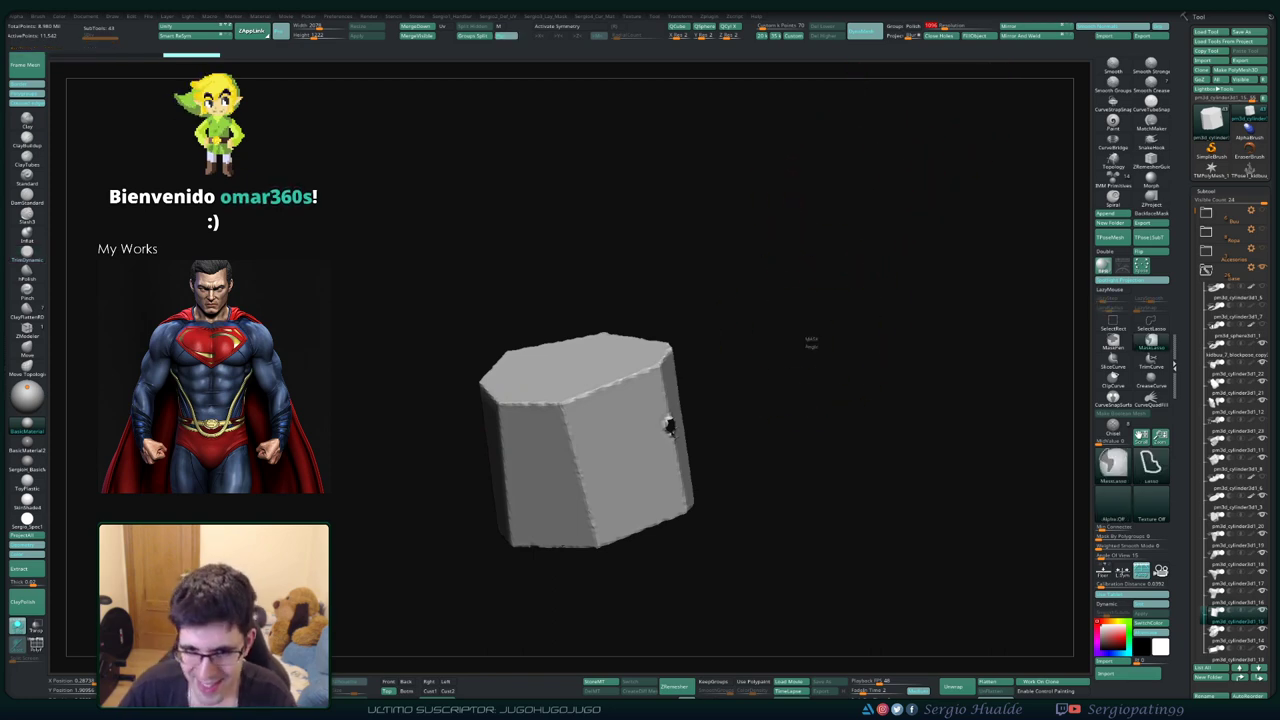
mouse_move(811, 343)
right_down()
mouse_move(672, 430)
mouse_move(715, 480)
right_up()
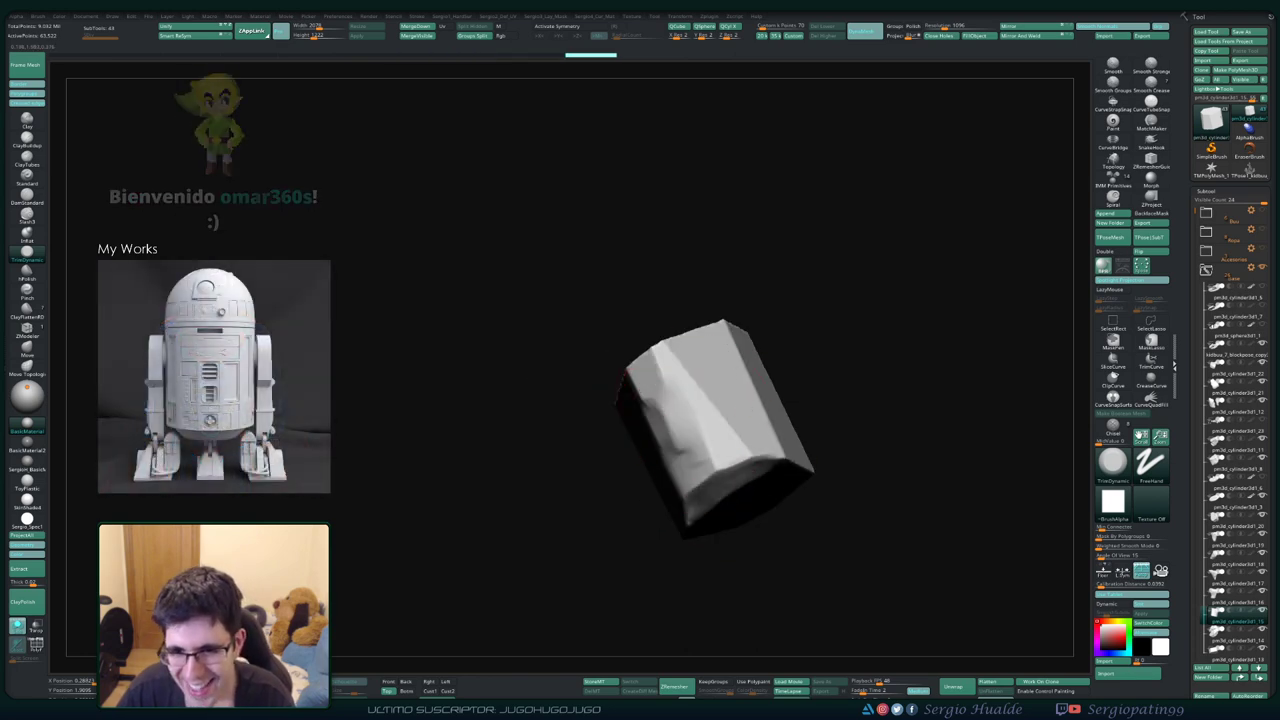
mouse_move(715, 480)
right_down()
mouse_move(786, 396)
mouse_move(743, 417)
mouse_move(760, 349)
right_up()
mouse_move(760, 349)
mouse_down()
mouse_move(786, 337)
mouse_move(810, 397)
mouse_up()
right_drag(790, 400, 829, 371)
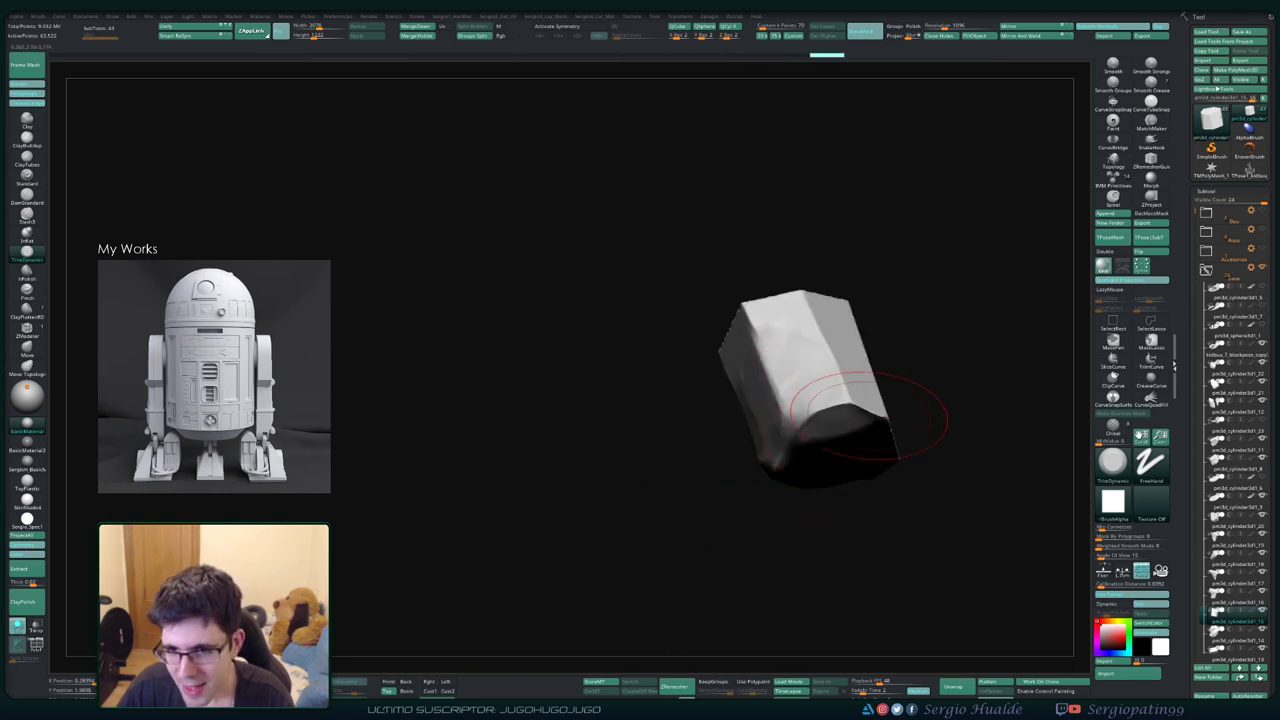
mouse_move(871, 414)
right_down()
mouse_move(885, 385)
mouse_move(786, 429)
mouse_move(849, 425)
right_up()
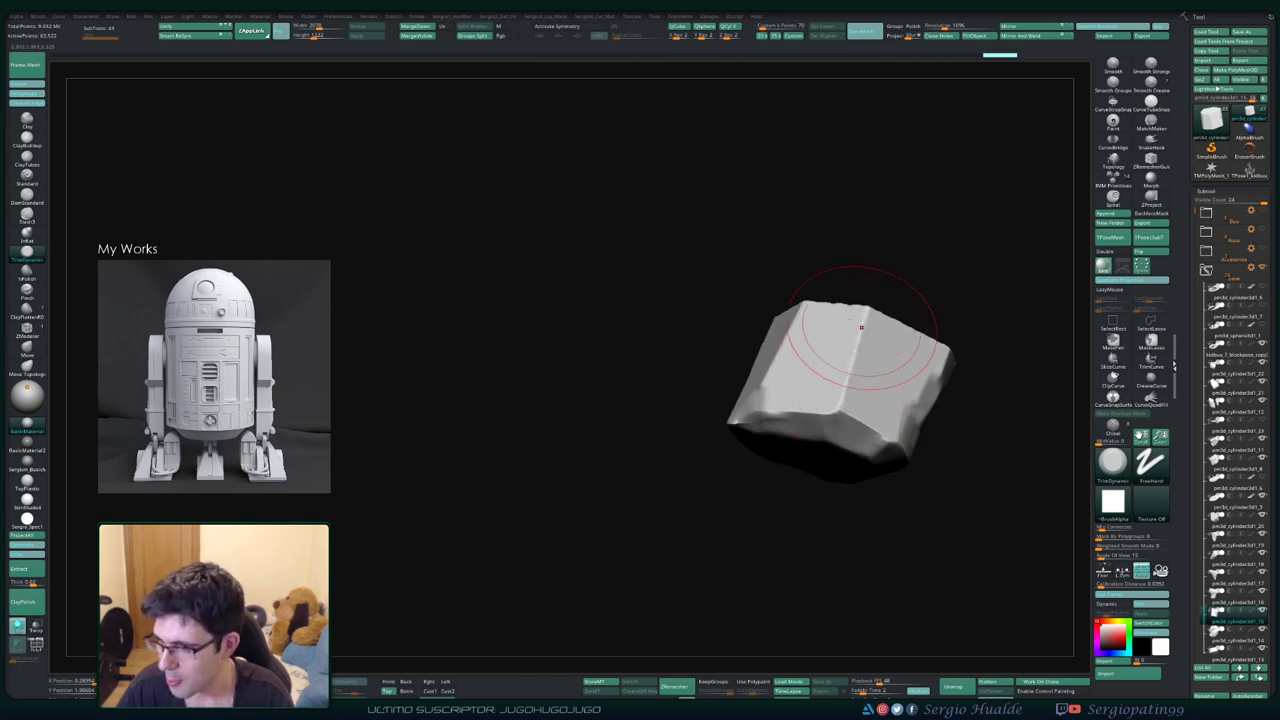
drag(820, 369, 823, 402)
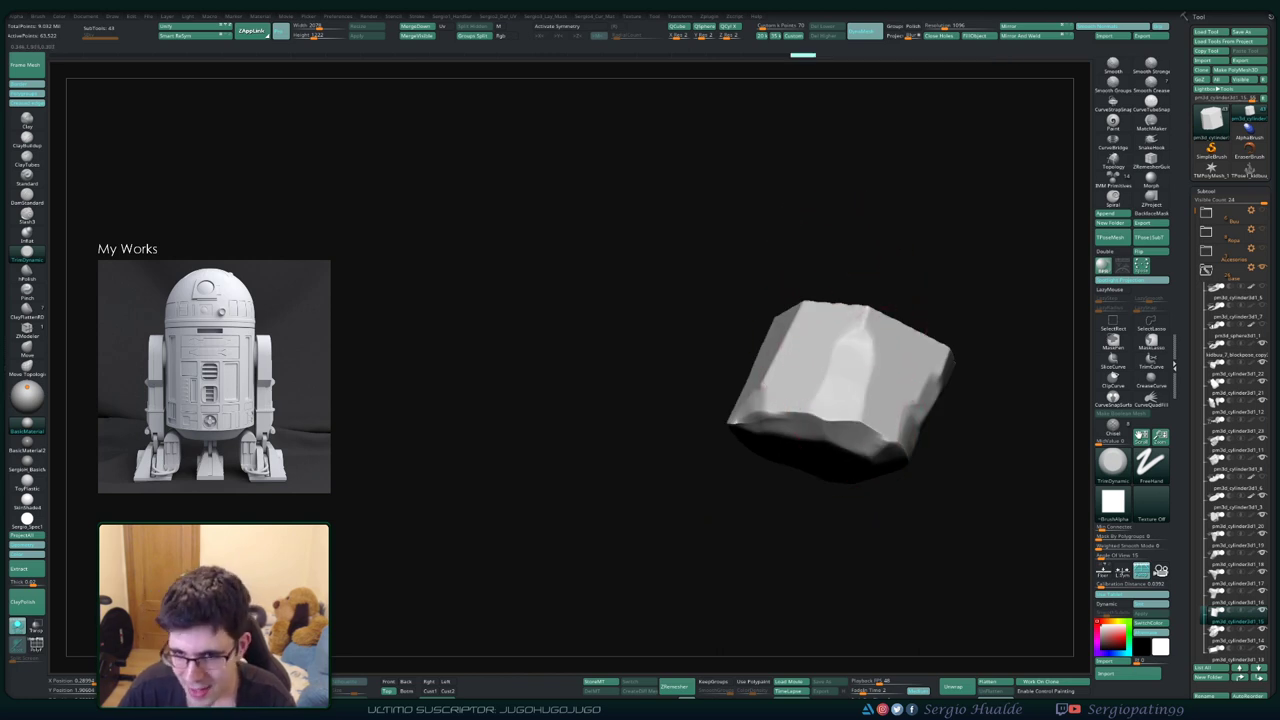
mouse_move(823, 402)
right_down()
mouse_move(780, 380)
mouse_move(757, 286)
mouse_move(719, 344)
mouse_move(729, 320)
right_up()
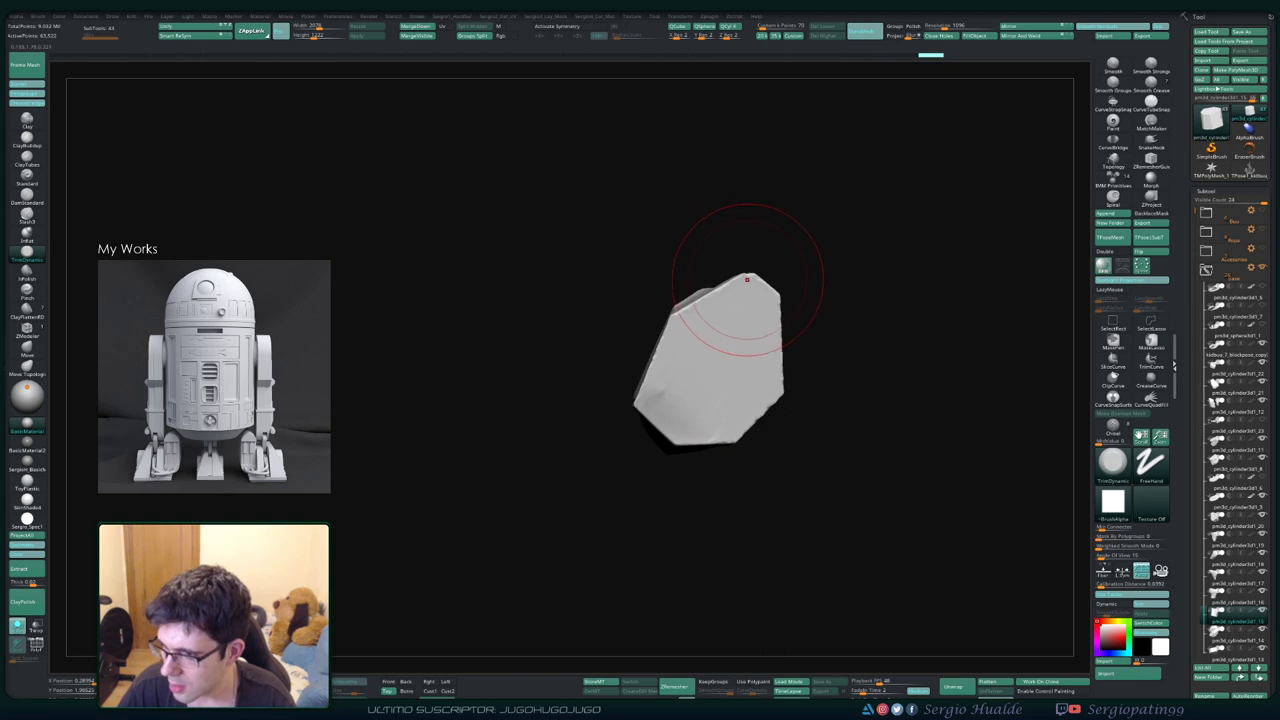
right_drag(762, 296, 725, 335)
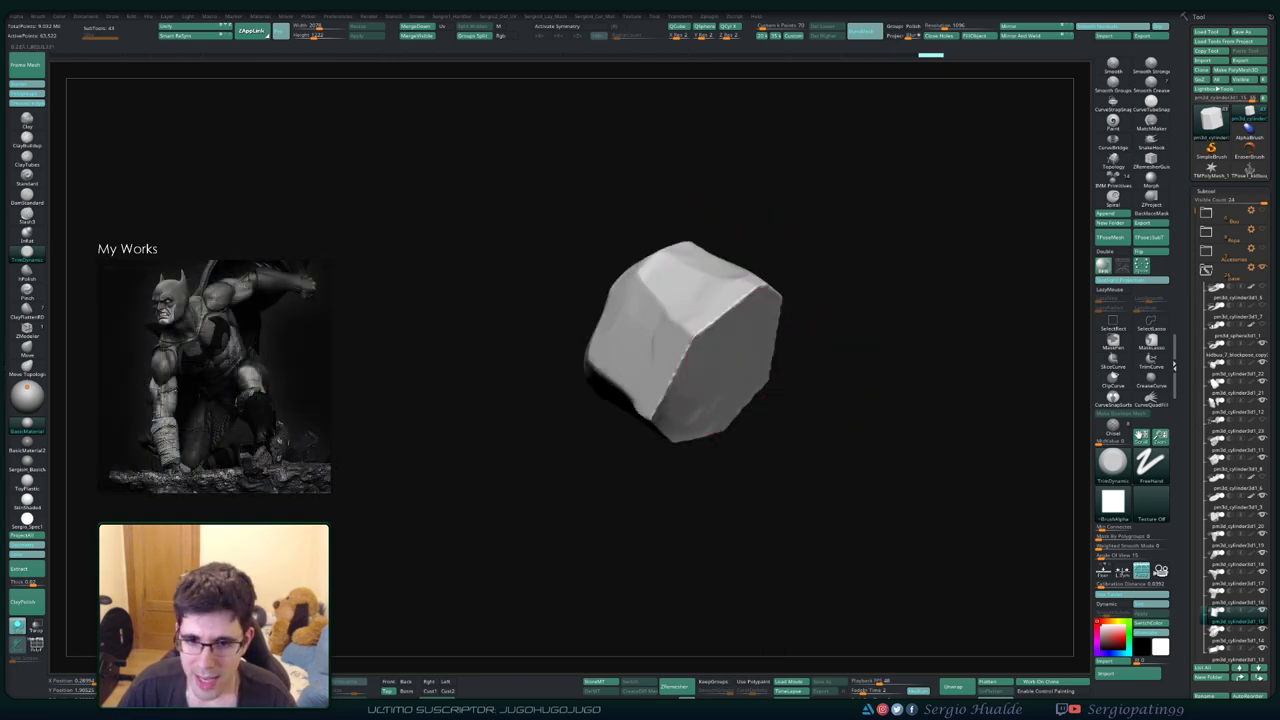
mouse_move(690, 368)
right_down()
mouse_move(661, 367)
mouse_move(692, 369)
right_up()
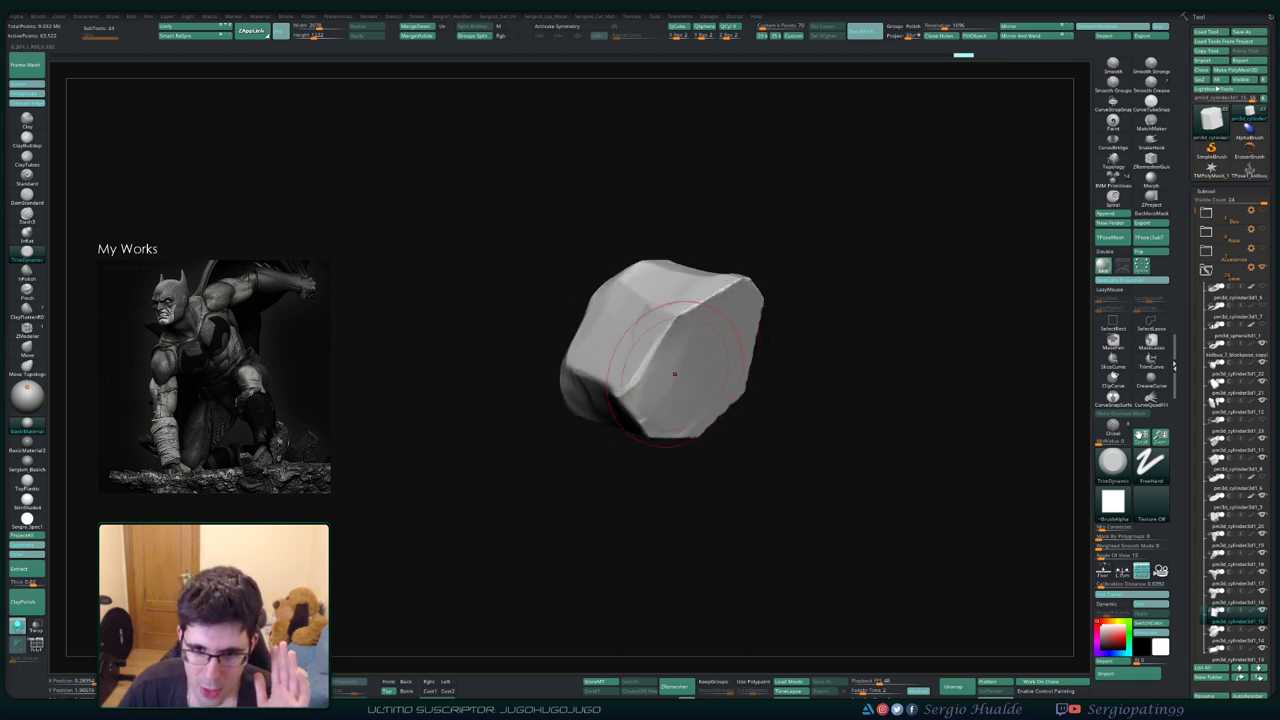
Flatten the upper-right faces and chip the upper-left edge, then view the full plinth
right_drag(693, 380, 680, 306)
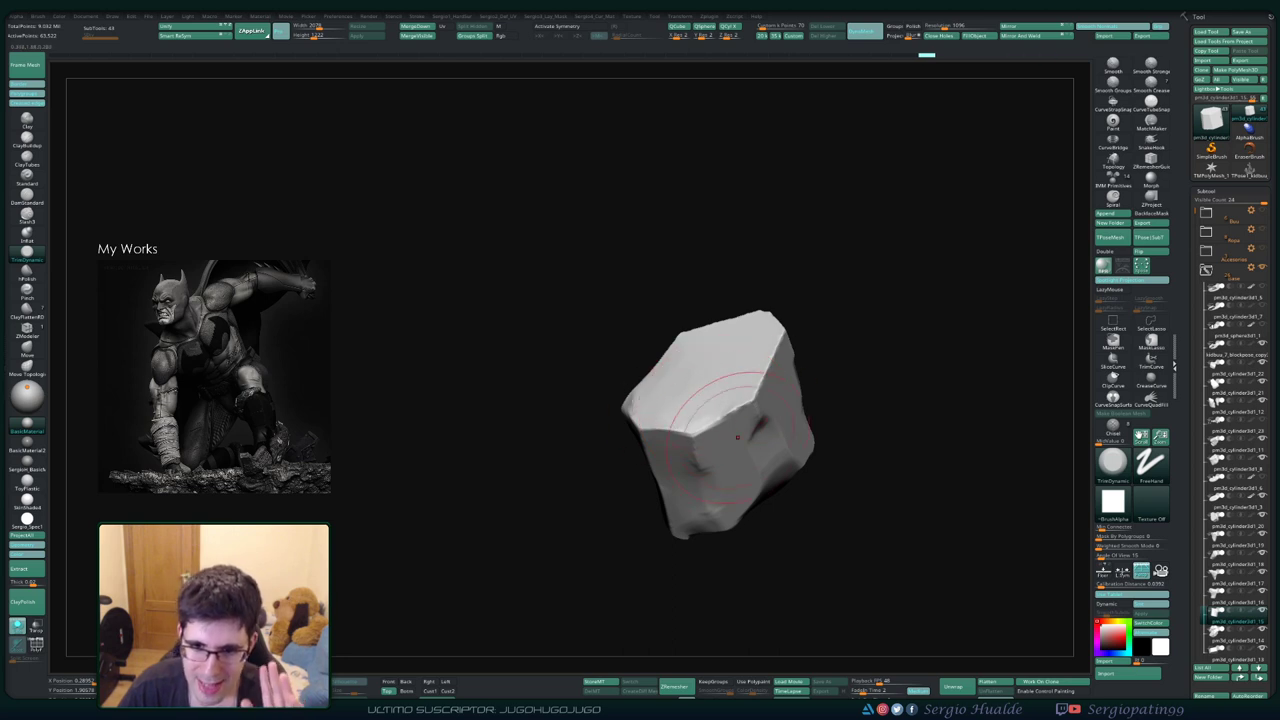
right_drag(759, 448, 780, 456)
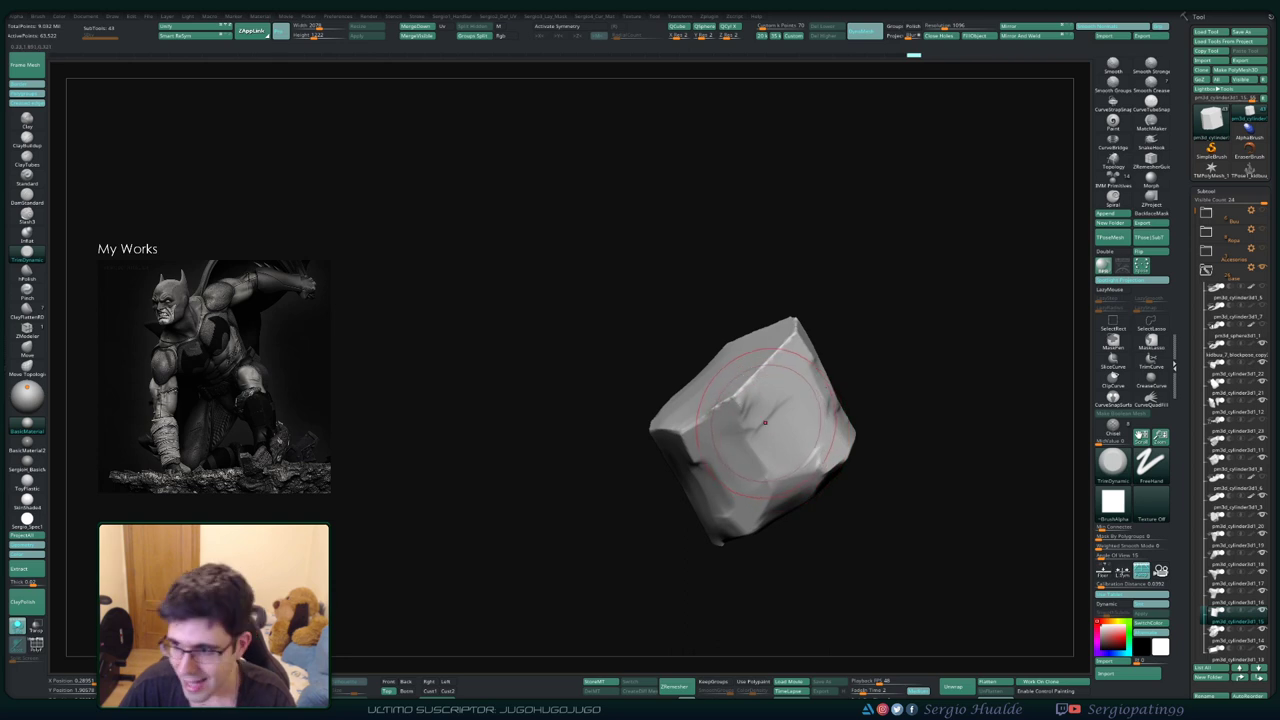
drag(764, 422, 720, 384)
mouse_move(790, 414)
right_down()
mouse_move(708, 387)
mouse_move(720, 400)
mouse_move(700, 357)
right_up()
mouse_move(700, 357)
mouse_down()
mouse_move(760, 400)
mouse_move(738, 439)
mouse_up()
mouse_move(738, 437)
right_down()
mouse_move(739, 416)
mouse_move(683, 450)
mouse_move(737, 406)
mouse_move(644, 387)
mouse_move(610, 440)
mouse_move(517, 508)
mouse_move(528, 468)
mouse_move(549, 466)
mouse_move(520, 455)
mouse_move(511, 466)
mouse_move(577, 460)
mouse_move(587, 413)
mouse_move(537, 455)
mouse_move(553, 466)
right_up()
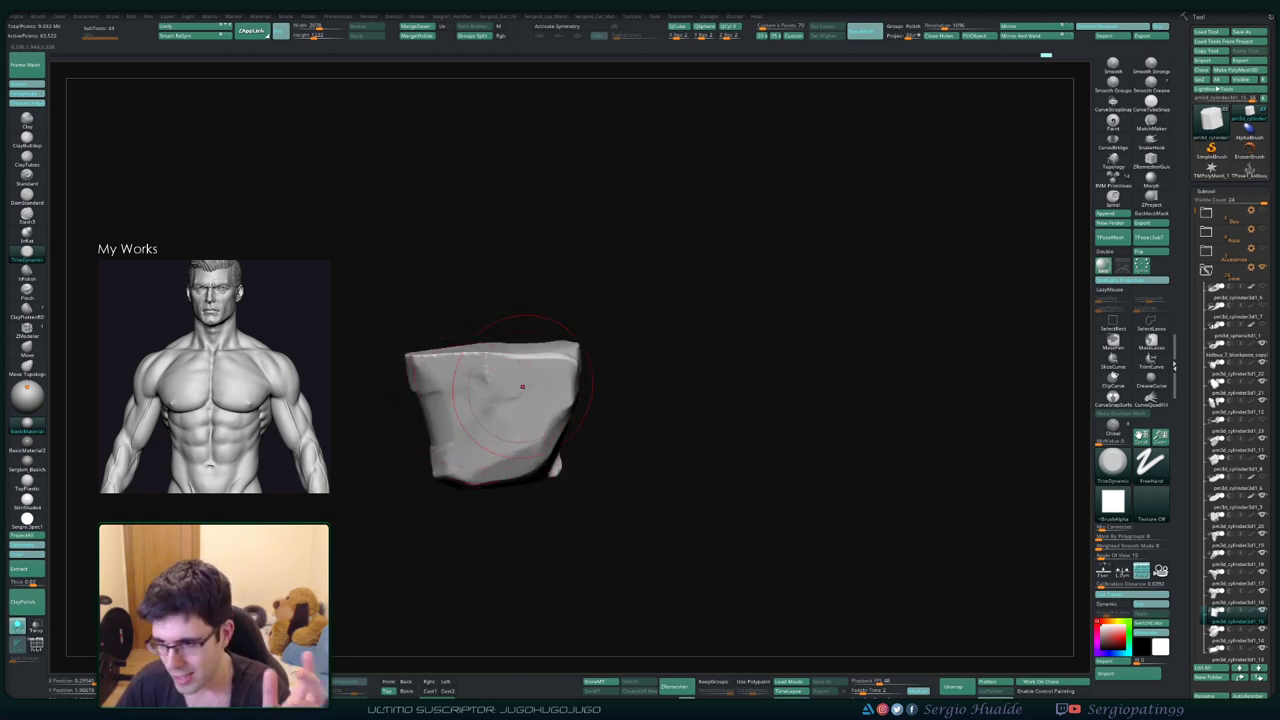
right_drag(470, 402, 499, 449)
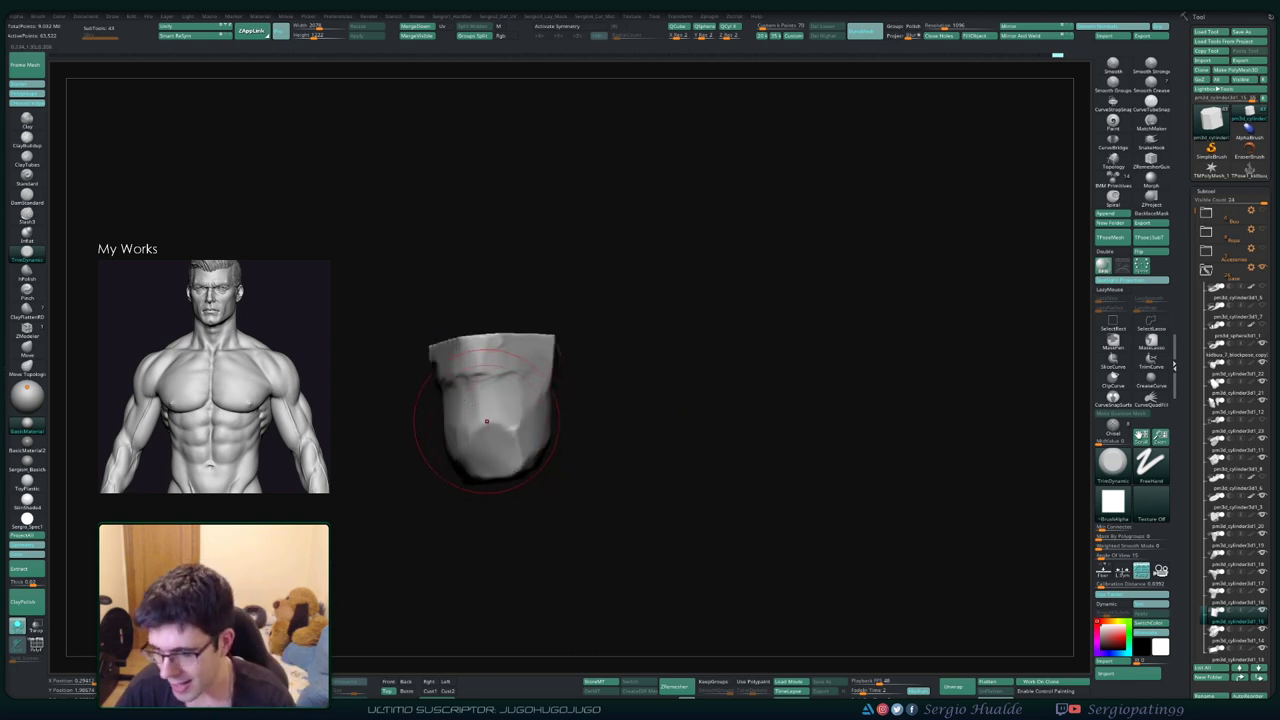
right_drag(483, 430, 470, 440)
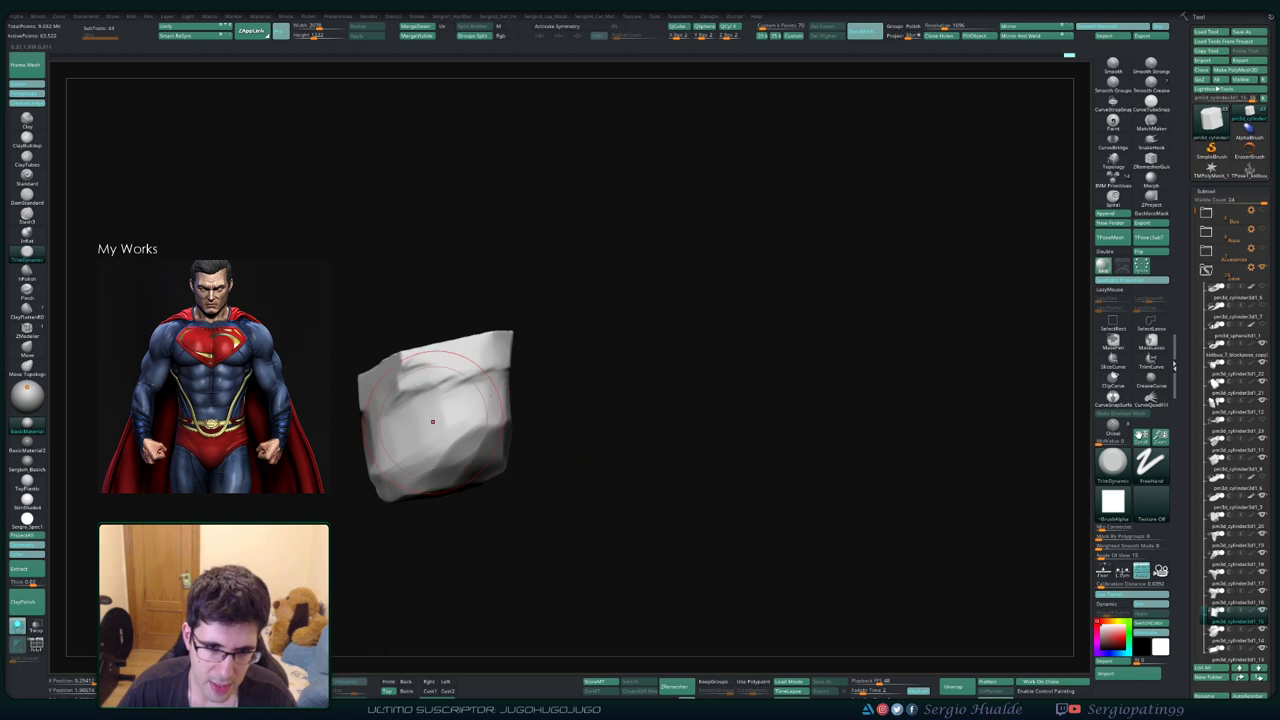
drag(432, 421, 400, 380)
right_drag(380, 442, 365, 440)
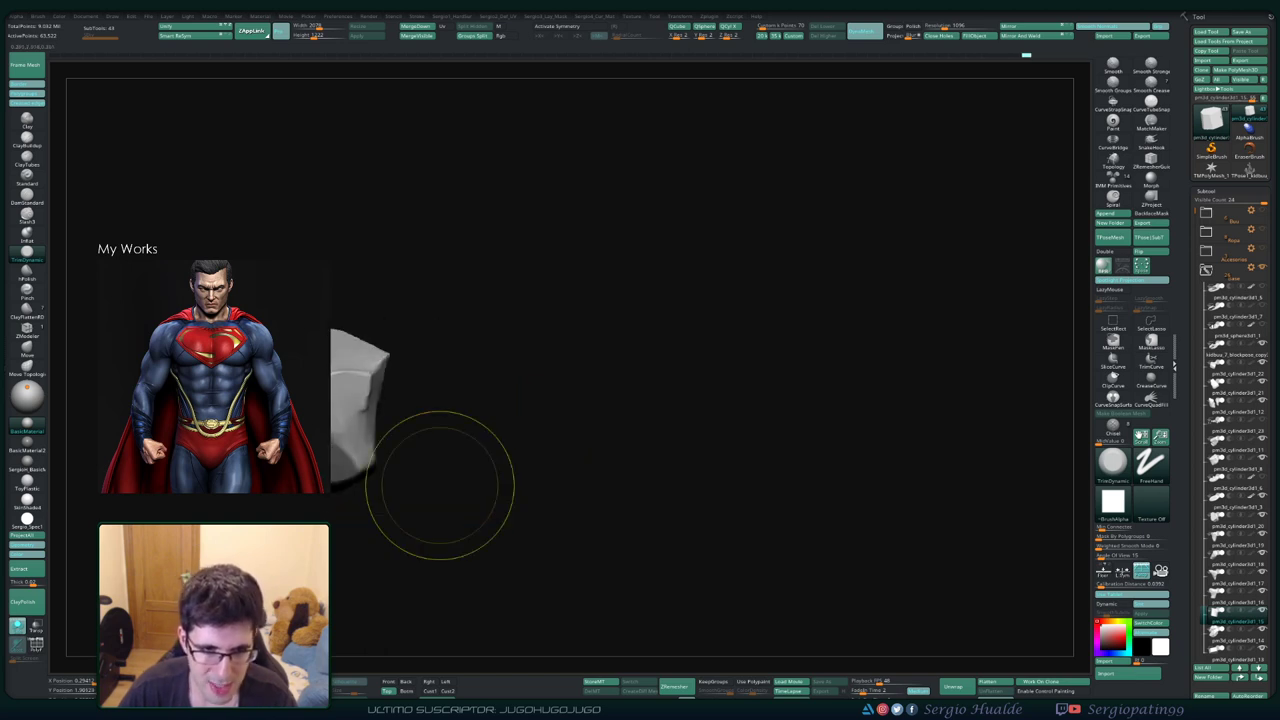
mouse_move(412, 487)
right_down()
mouse_move(440, 487)
mouse_move(430, 527)
right_up()
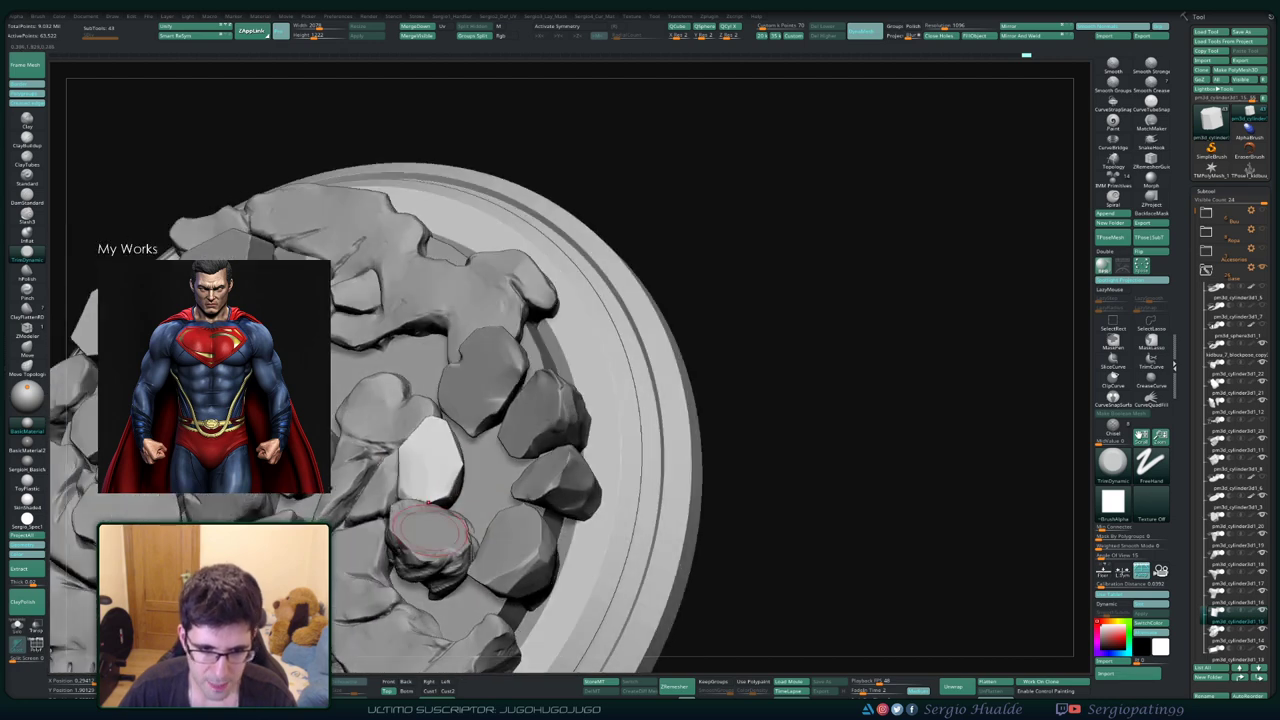
Switch to the rock subtool below the current one and isolate it
key(alt+Down)
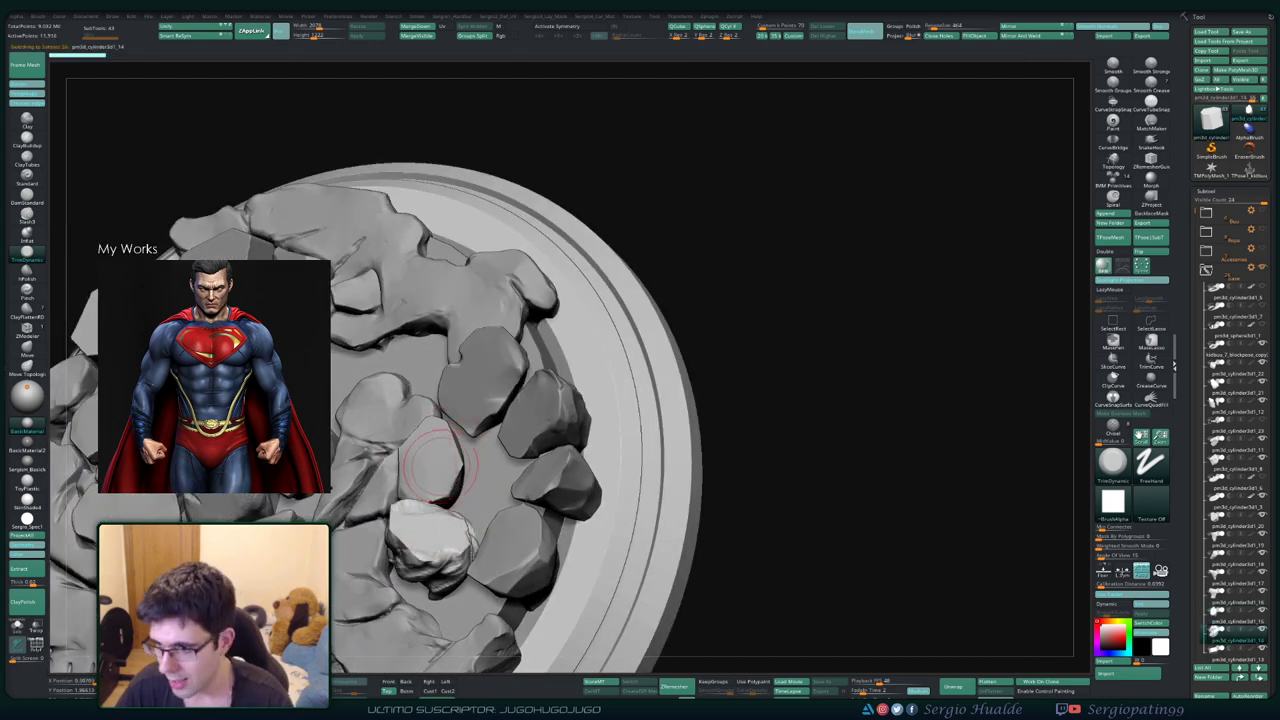
key(ctrl+shift+f)
right_drag(440, 455, 540, 340)
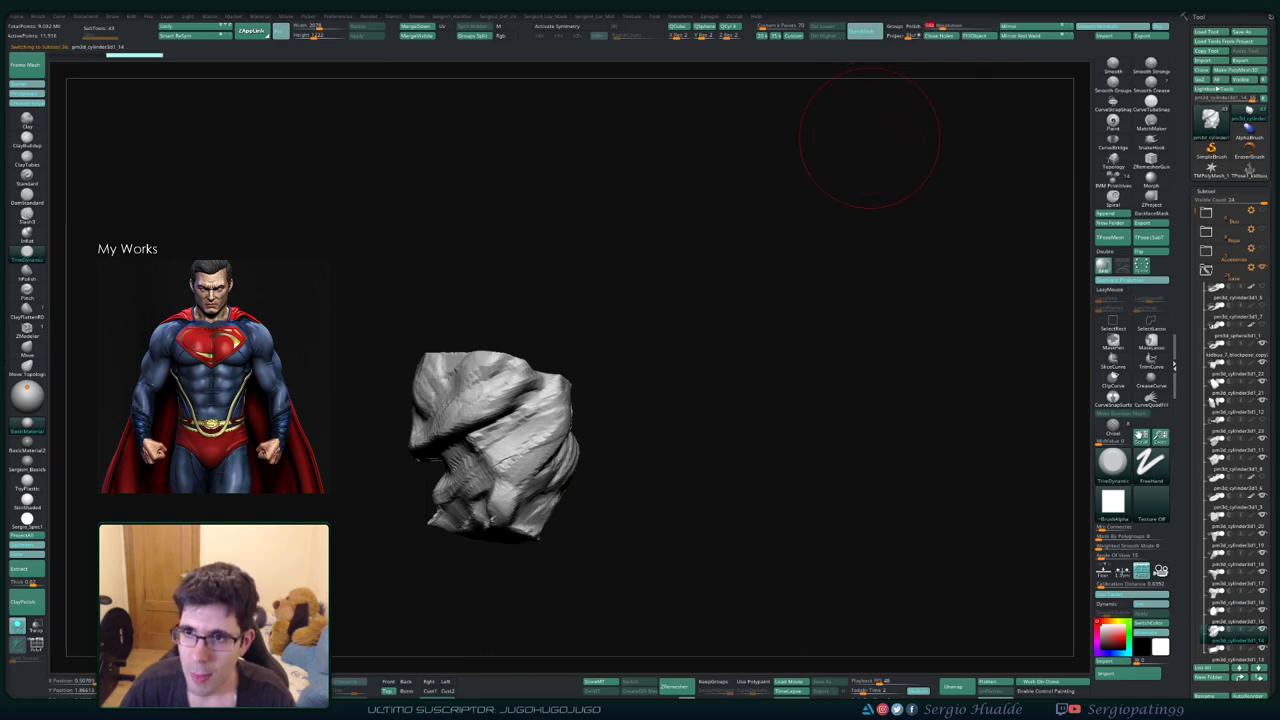
Rough up the rock's upper fold and carve weathering creases into its lower side
mouse_move(614, 414)
right_down()
mouse_move(571, 414)
mouse_move(560, 430)
mouse_move(518, 420)
right_up()
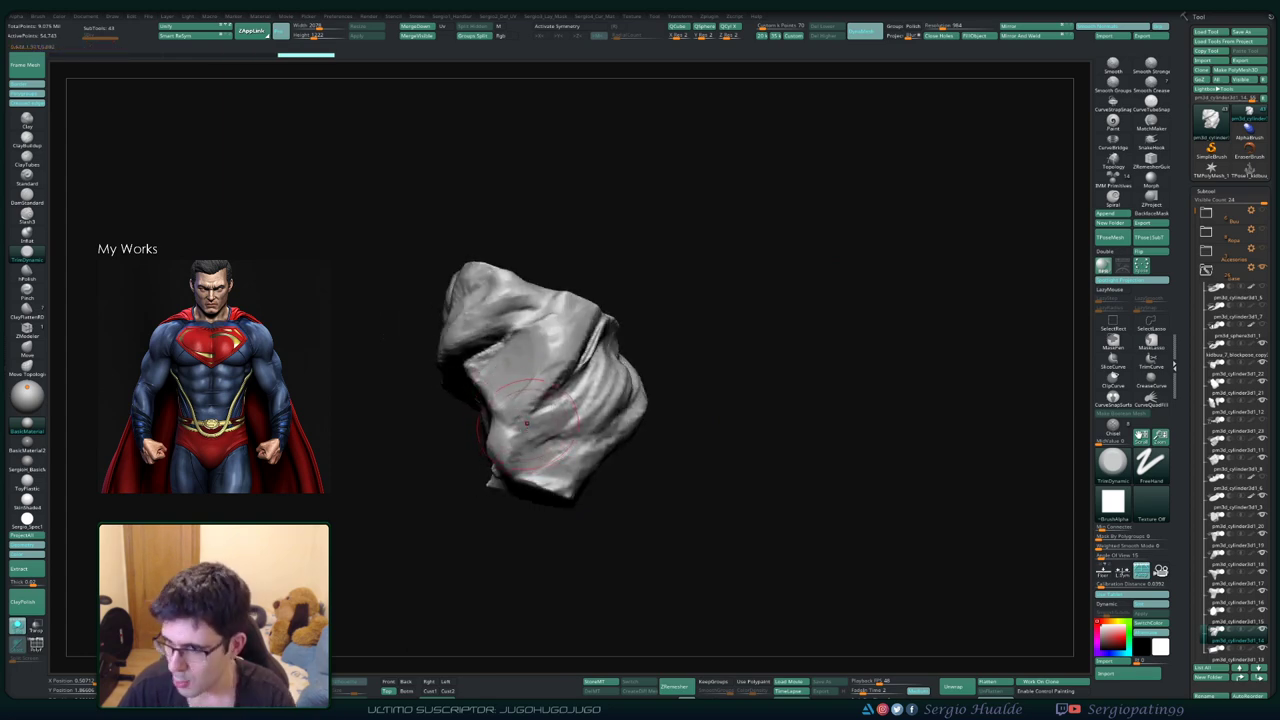
drag(540, 432, 590, 360)
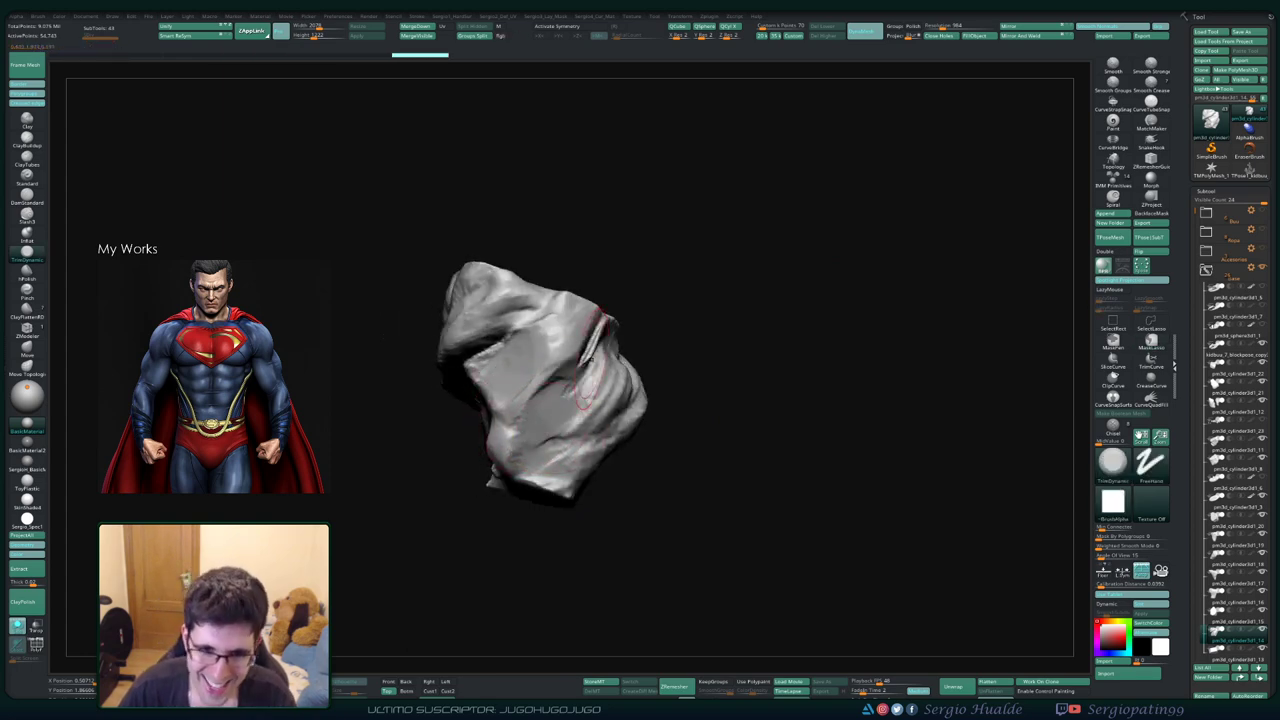
right_drag(590, 360, 610, 400)
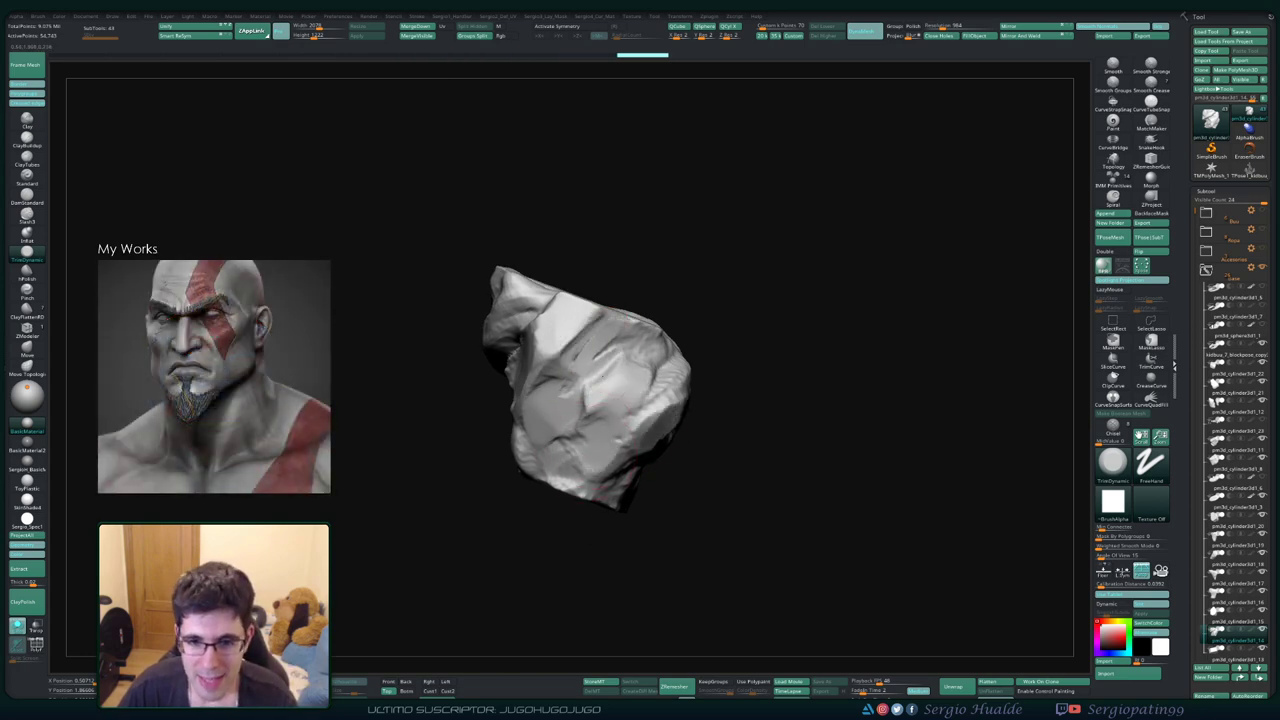
mouse_move(657, 422)
right_down()
mouse_move(670, 370)
mouse_move(540, 440)
mouse_move(477, 440)
right_up()
drag(478, 440, 455, 460)
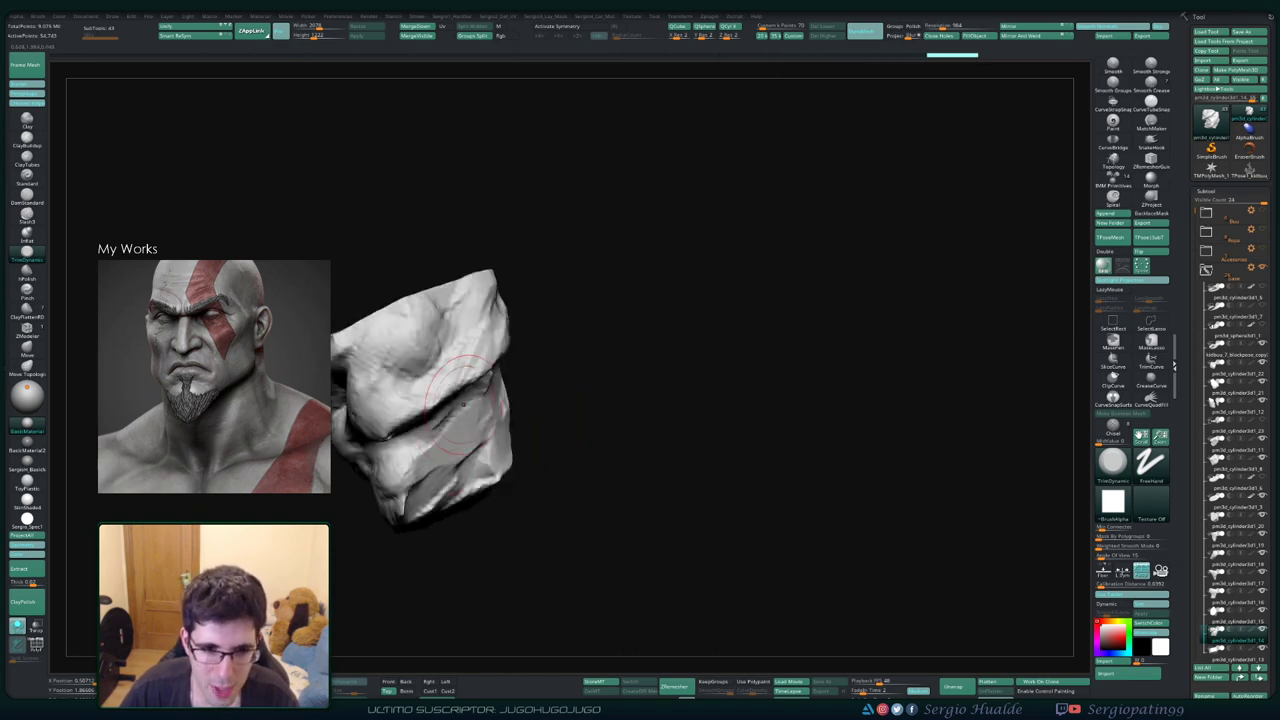
mouse_move(462, 400)
alt+right_down()
mouse_move(528, 424)
mouse_move(430, 362)
alt+right_up()
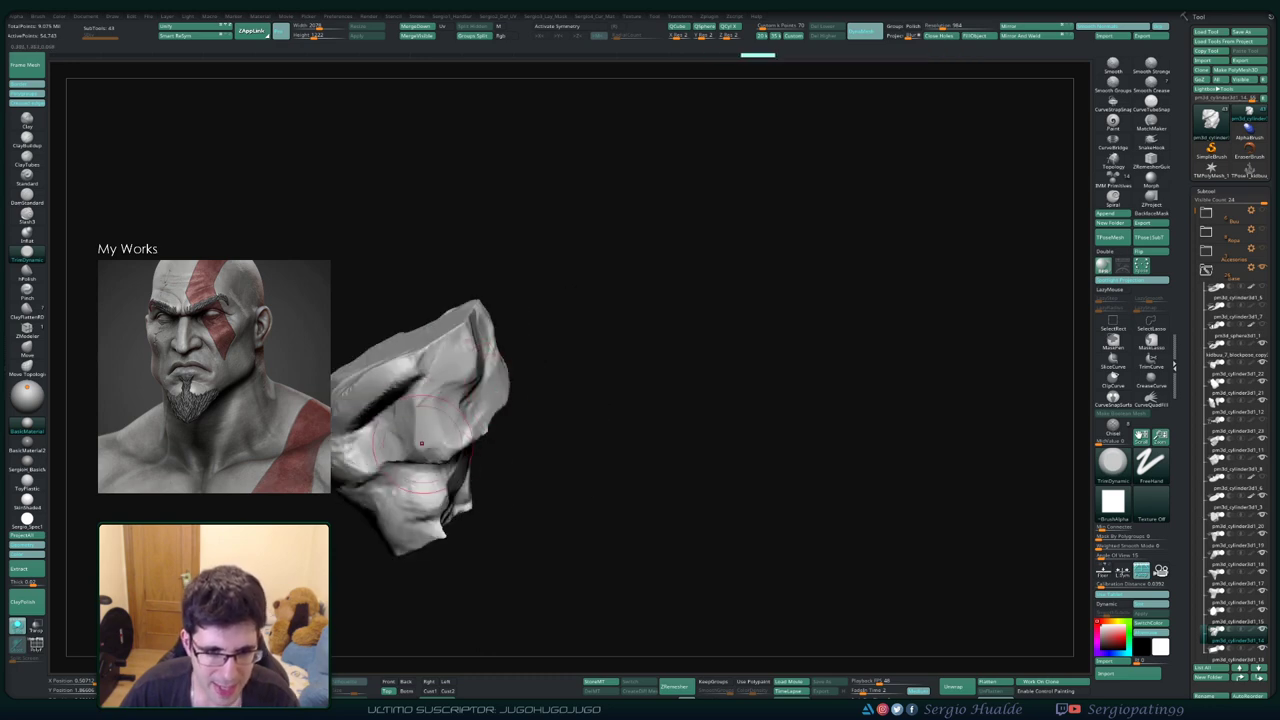
right_drag(421, 443, 516, 408)
mouse_move(500, 400)
mouse_down()
mouse_move(420, 430)
mouse_move(425, 380)
mouse_up()
mouse_move(470, 435)
mouse_down()
mouse_move(445, 340)
mouse_move(500, 320)
mouse_up()
right_drag(430, 357, 400, 420)
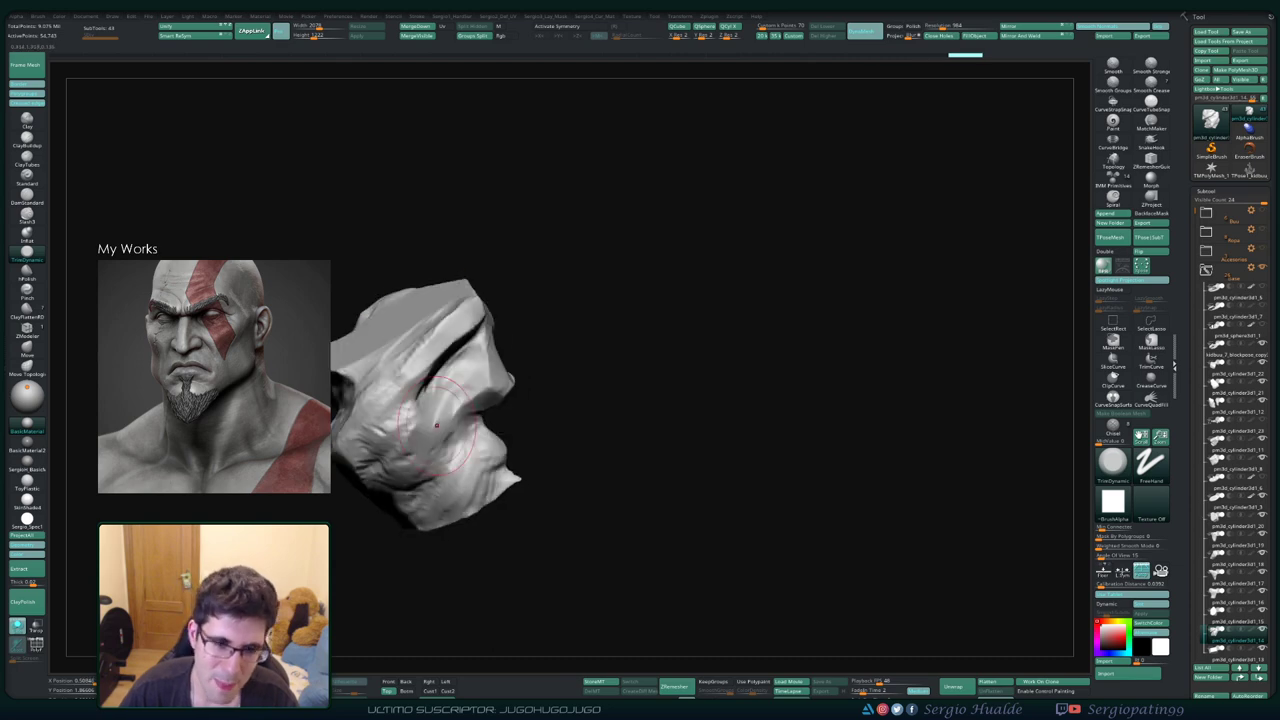
drag(440, 440, 370, 470)
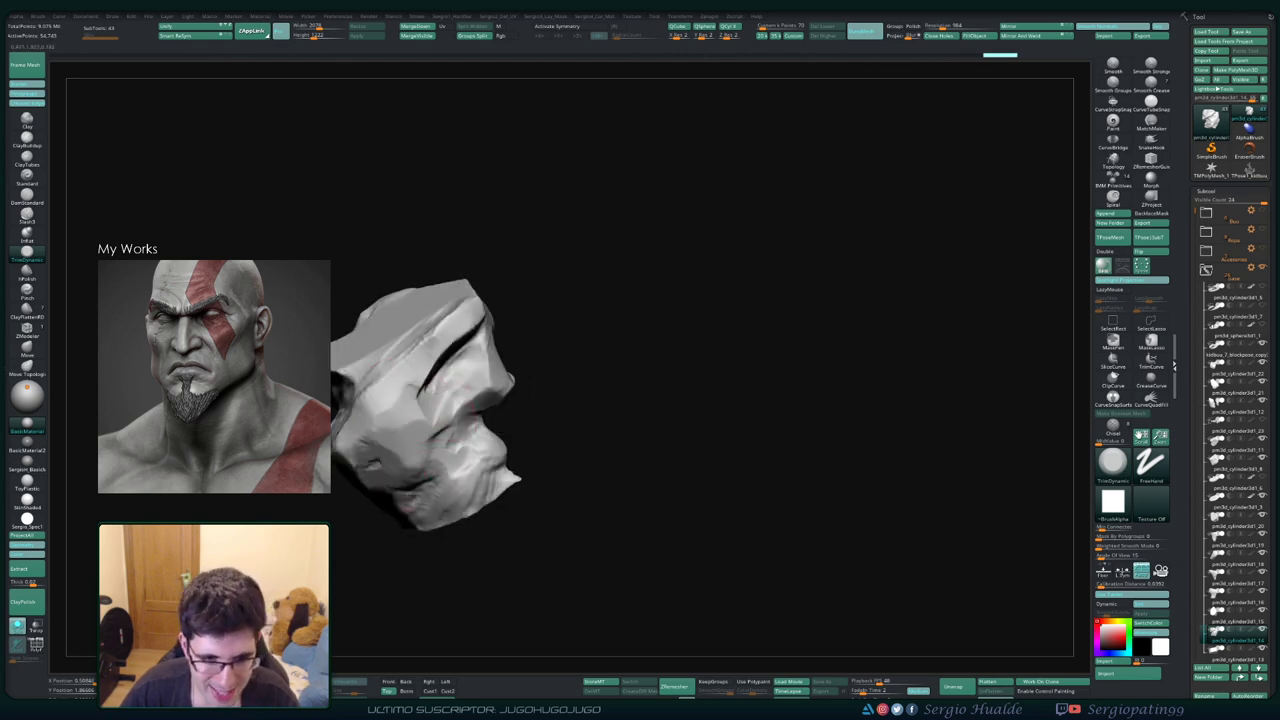
Orbit around the rock to inspect its weathering from several sides
right_drag(650, 400, 720, 380)
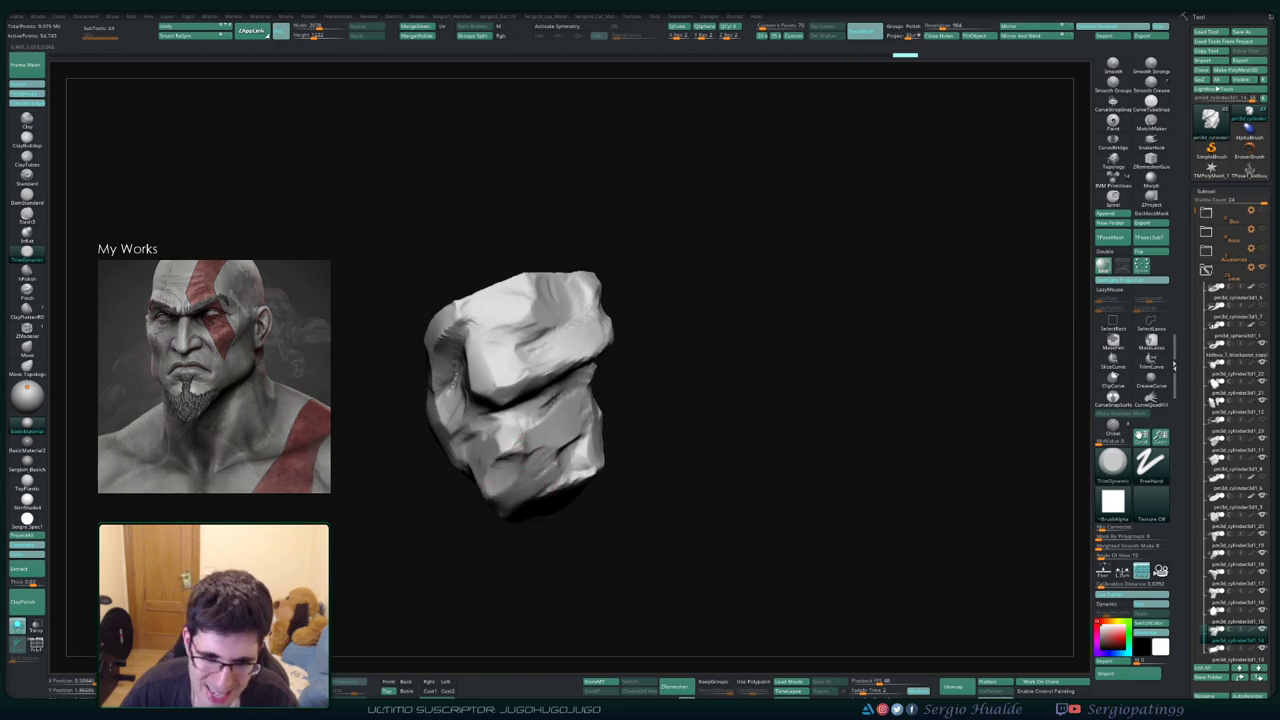
right_drag(508, 500, 468, 497)
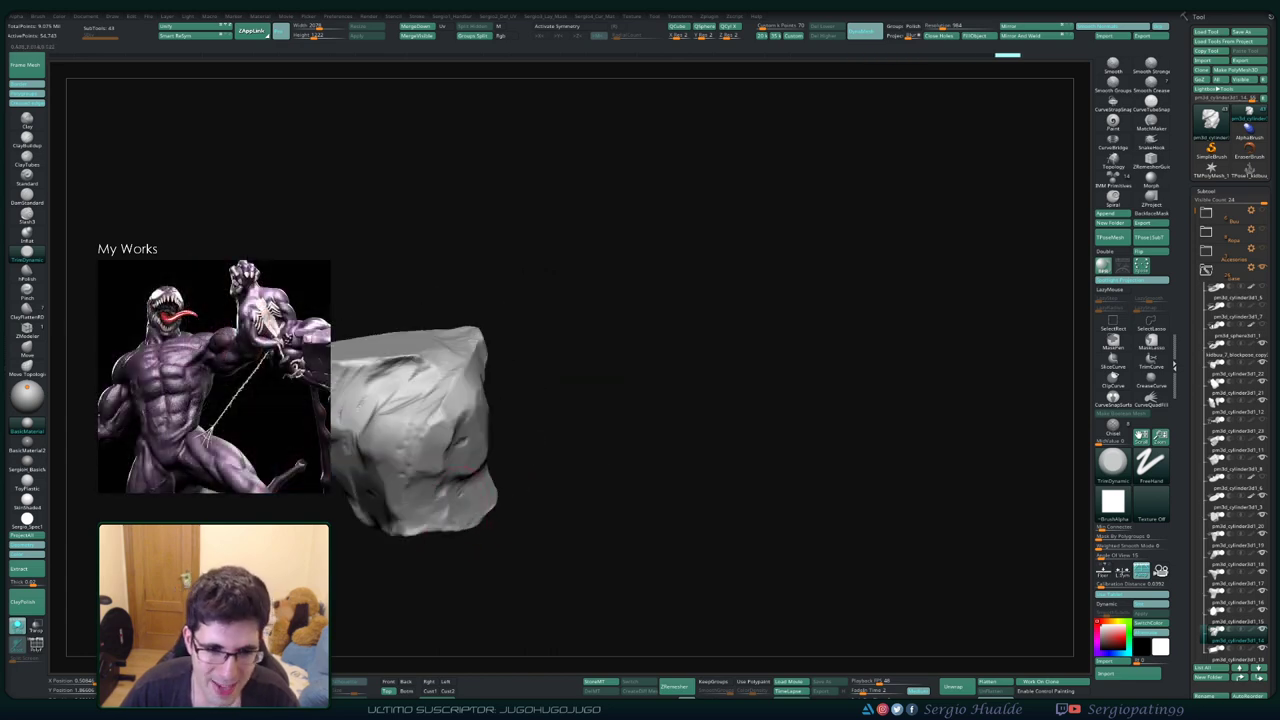
right_drag(436, 385, 437, 352)
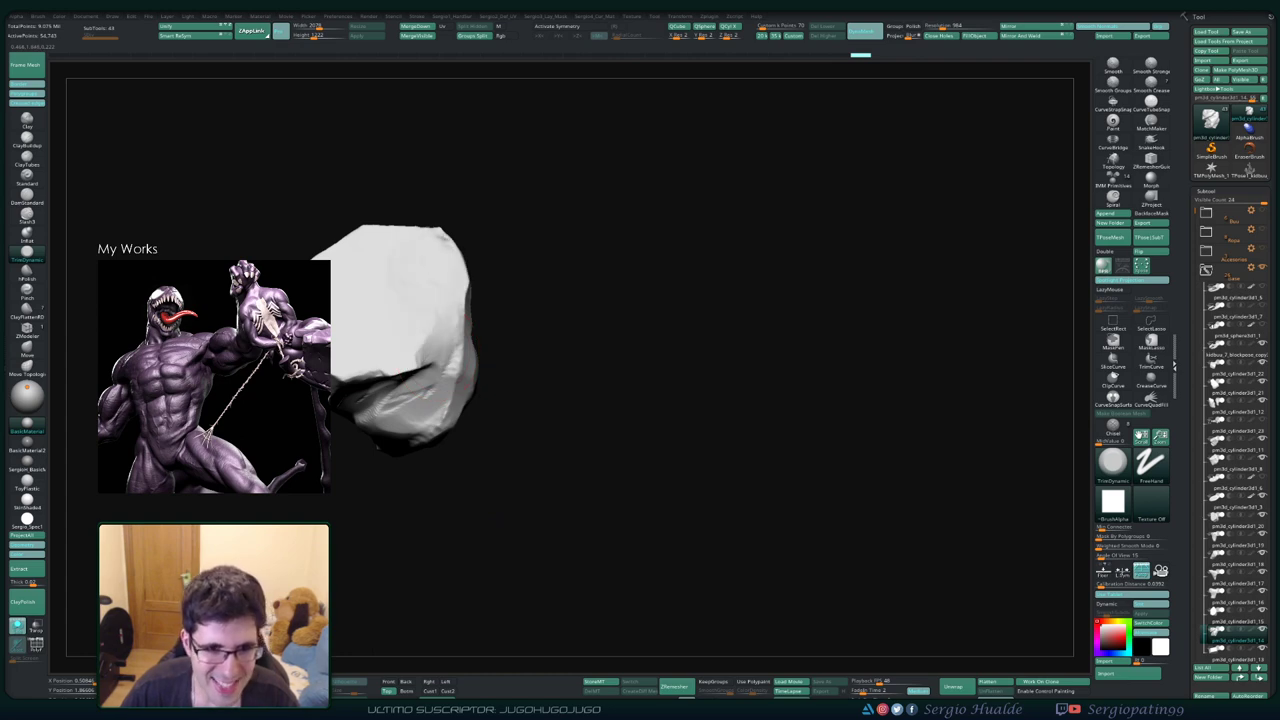
mouse_move(391, 300)
right_down()
mouse_move(454, 407)
mouse_move(395, 425)
mouse_move(343, 419)
mouse_move(345, 405)
right_up()
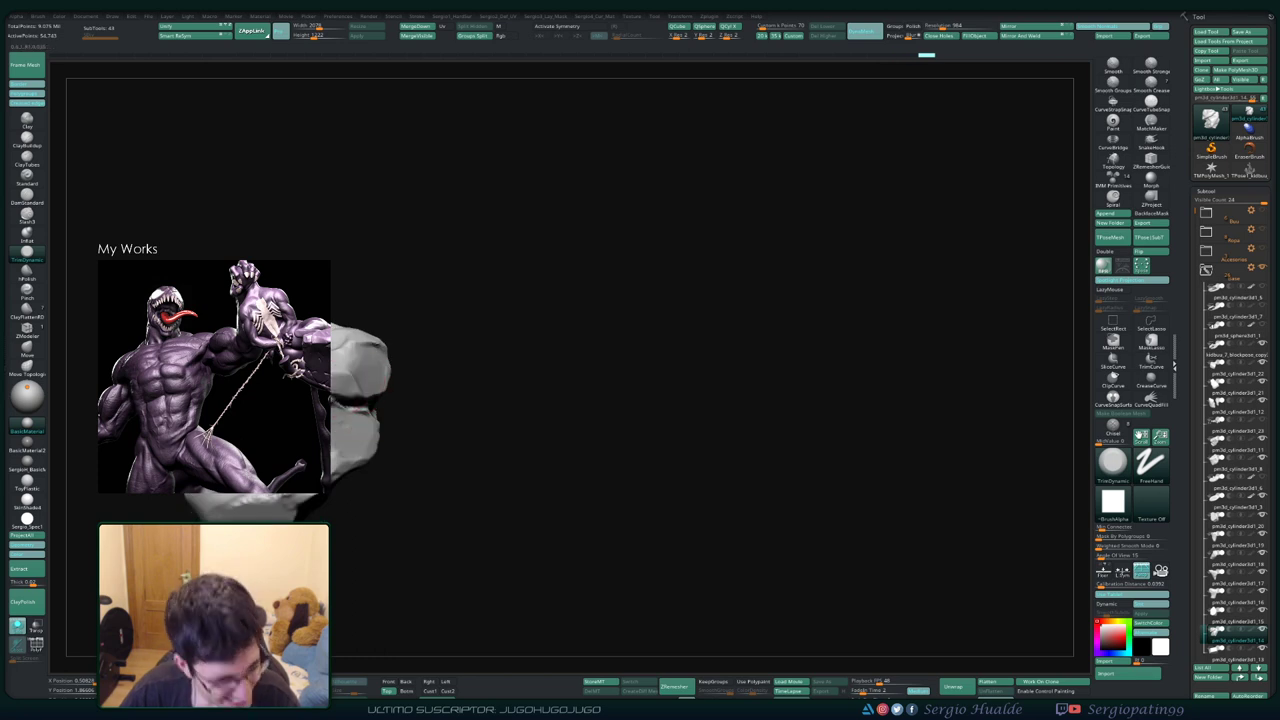
right_drag(370, 380, 393, 356)
mouse_move(370, 432)
right_down()
mouse_move(392, 488)
mouse_move(440, 504)
mouse_move(423, 381)
mouse_move(392, 398)
mouse_move(370, 455)
right_up()
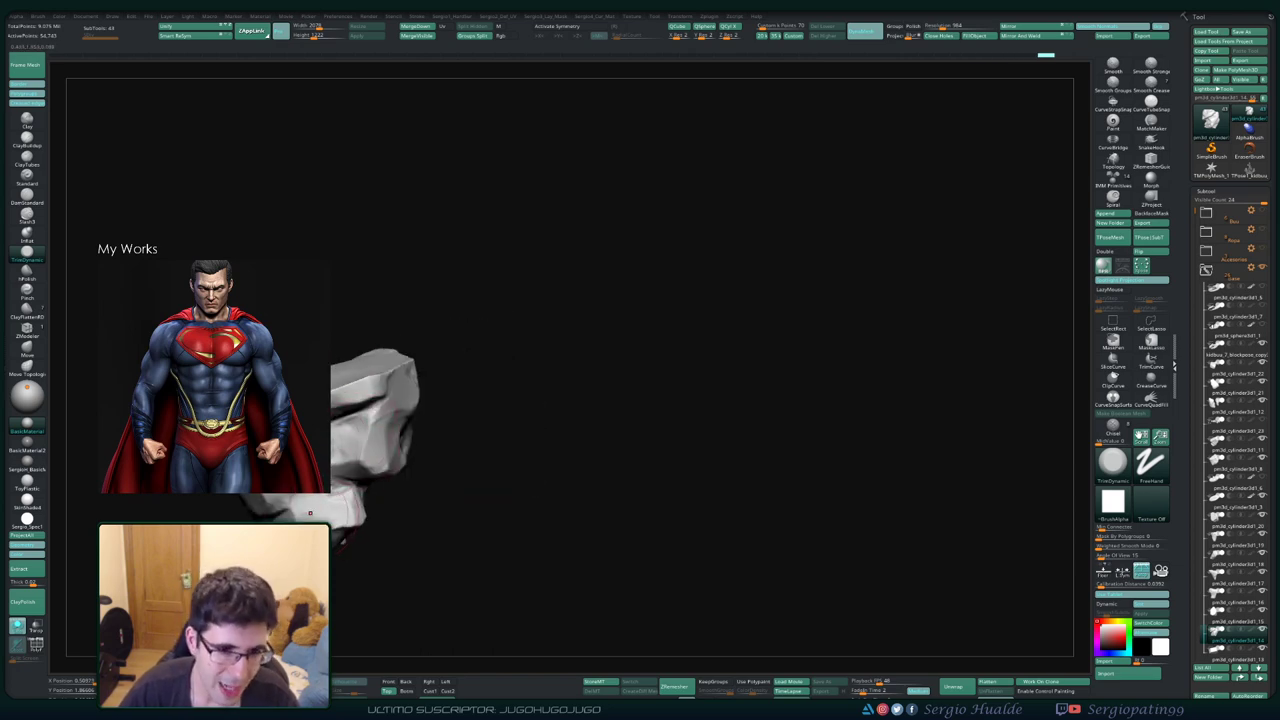
mouse_move(310, 513)
right_down()
mouse_move(275, 505)
mouse_move(318, 505)
mouse_move(350, 470)
right_up()
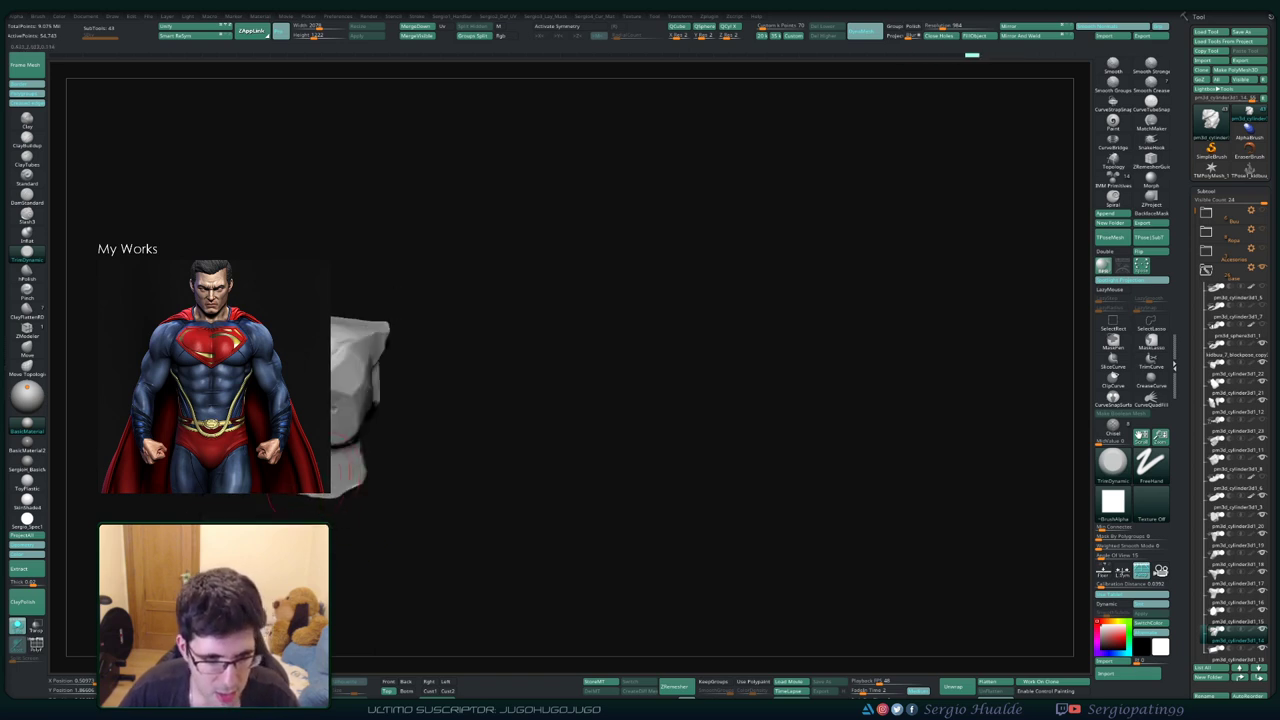
mouse_move(350, 403)
right_down()
mouse_move(385, 452)
mouse_move(385, 355)
mouse_move(398, 395)
right_up()
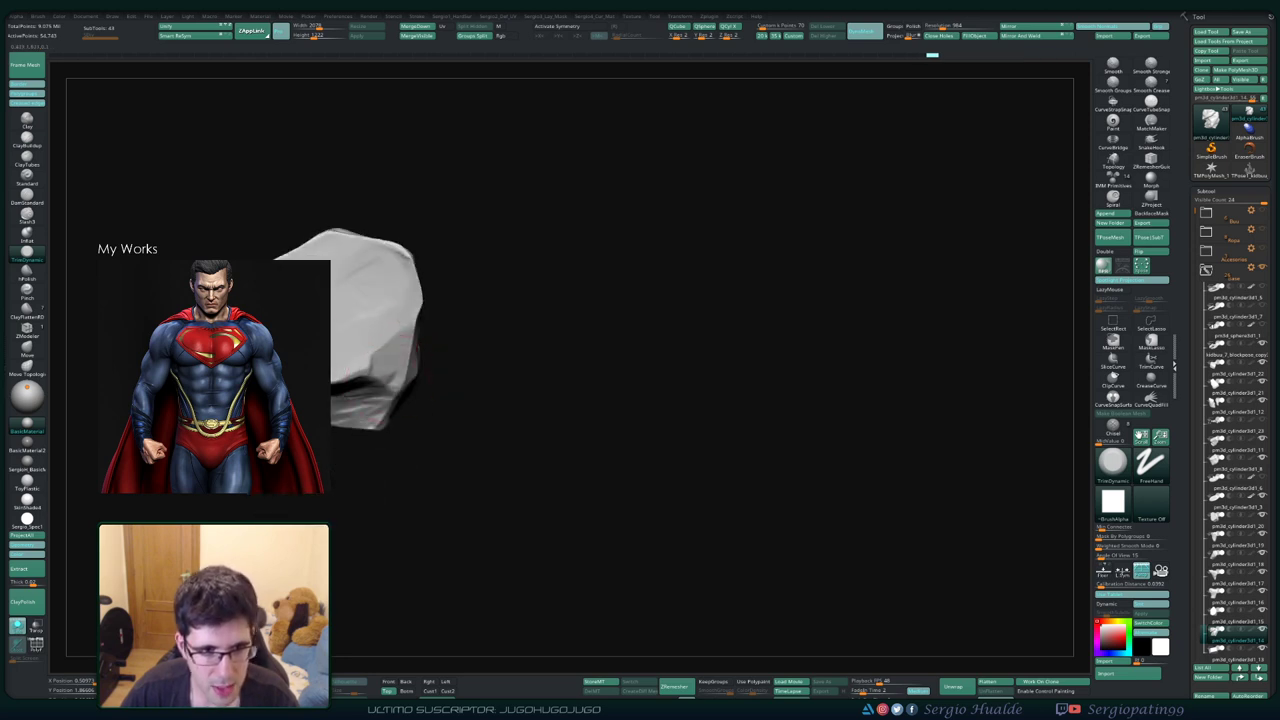
right_drag(400, 400, 445, 417)
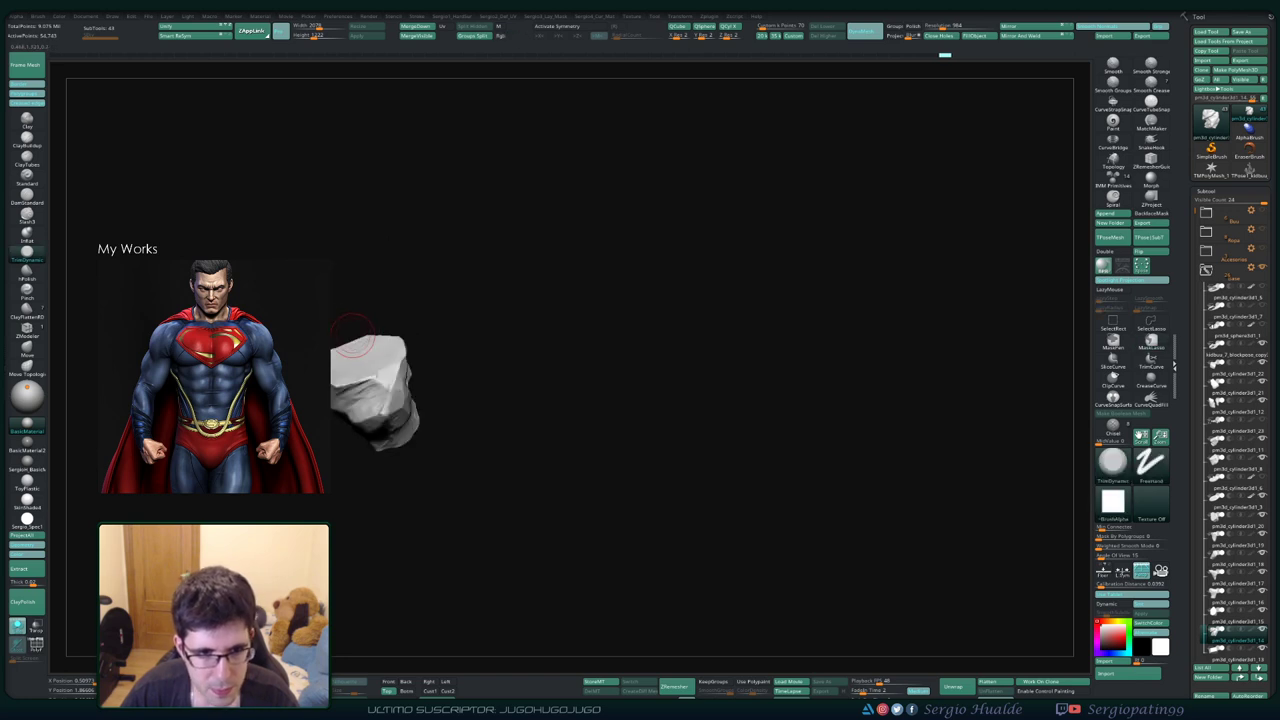
Switch to the next tile subtool and frame the hexagonal tile for sculpting
key(Down)
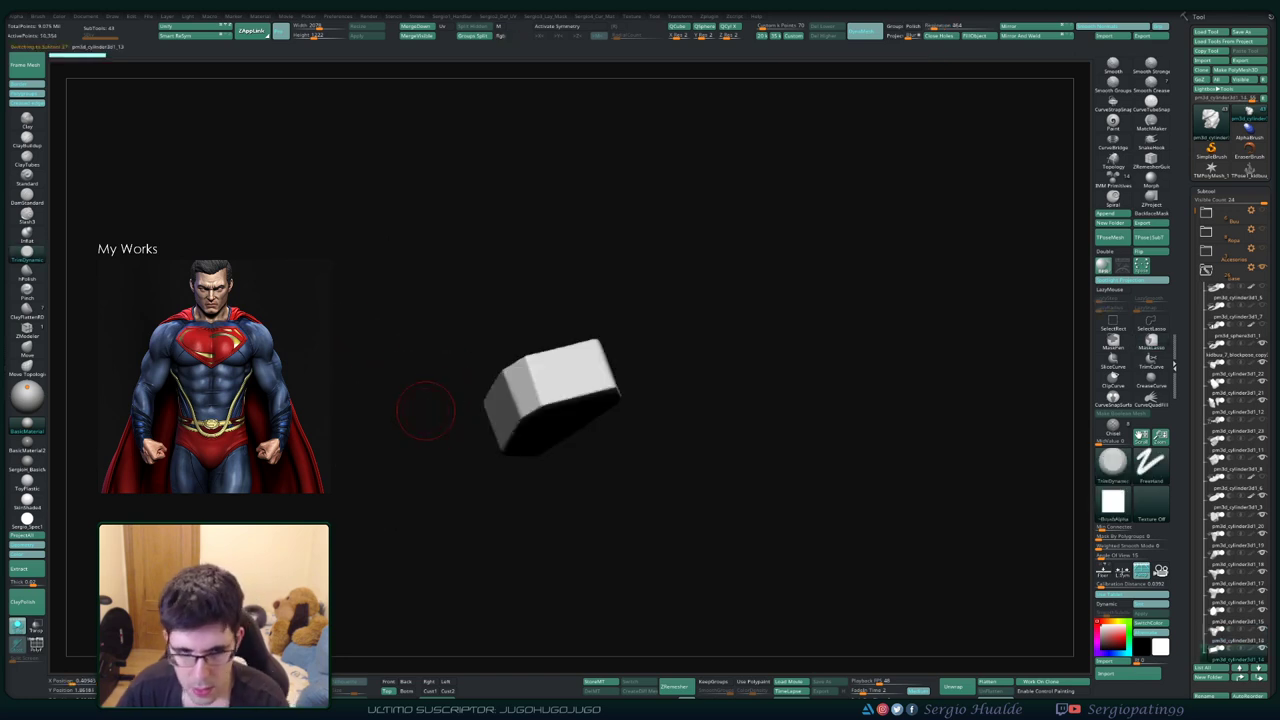
right_drag(472, 357, 623, 234)
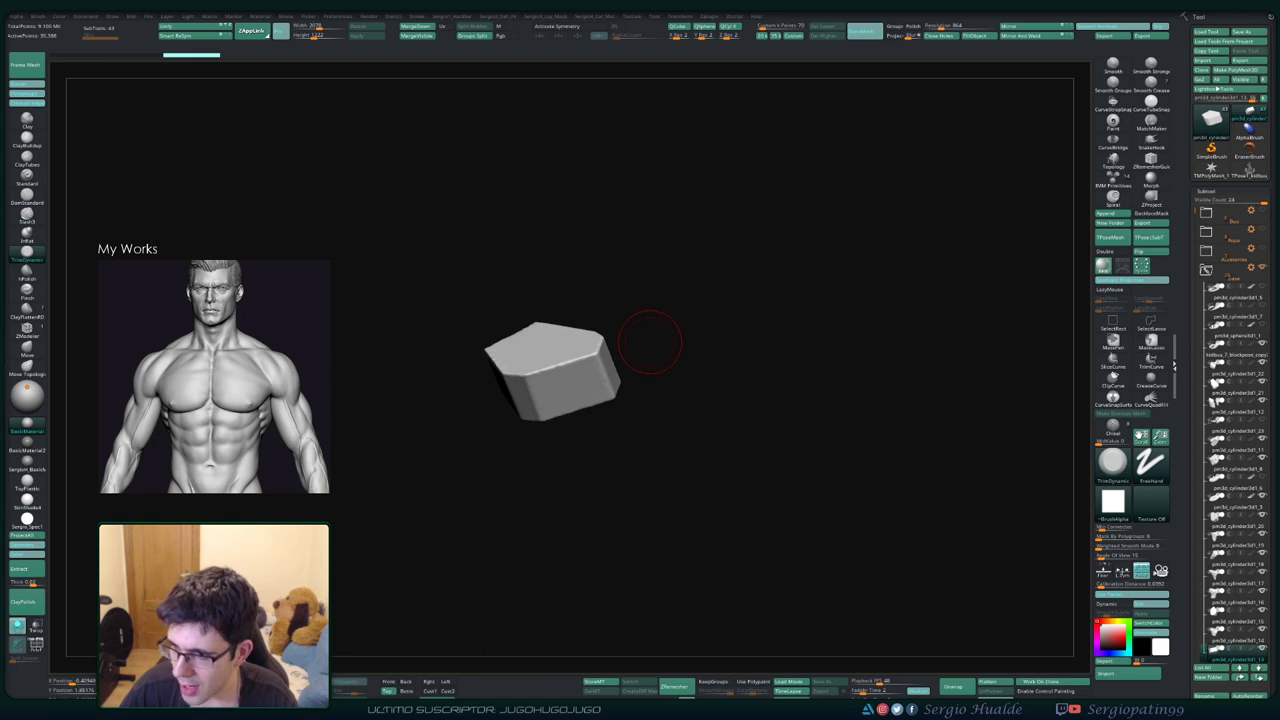
ctrl+right_drag(574, 374, 580, 423)
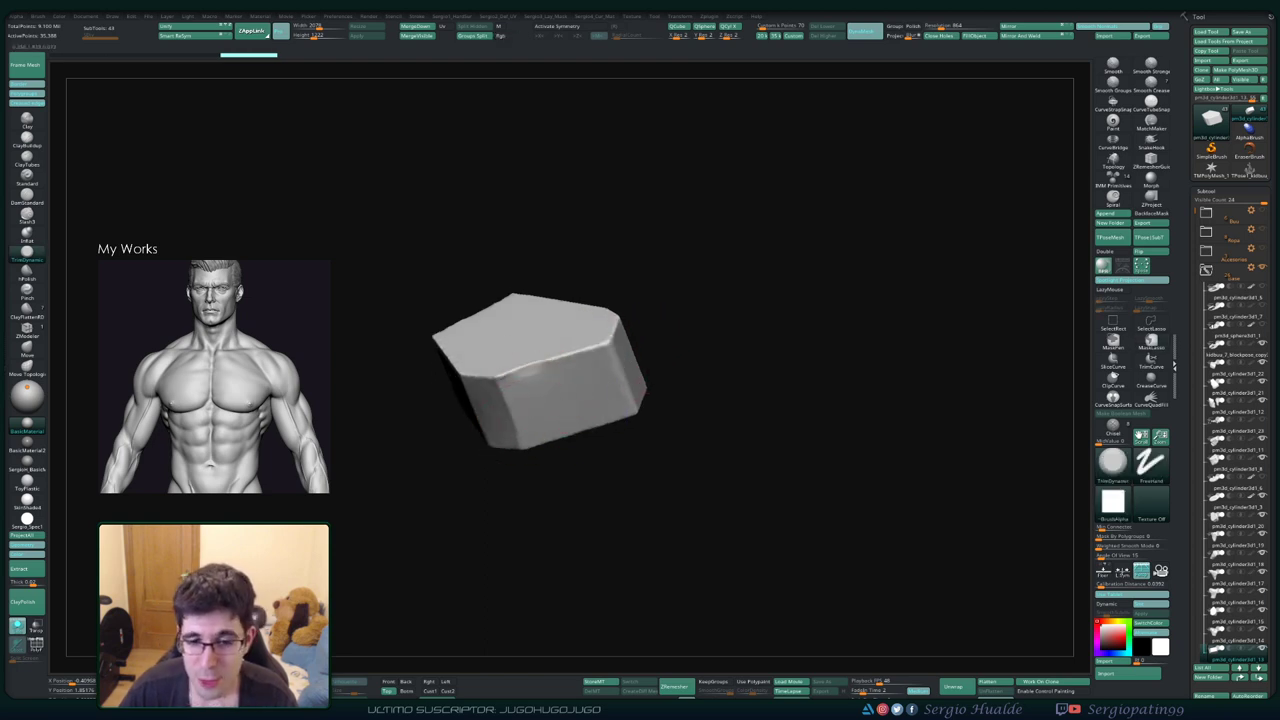
right_drag(700, 380, 720, 330)
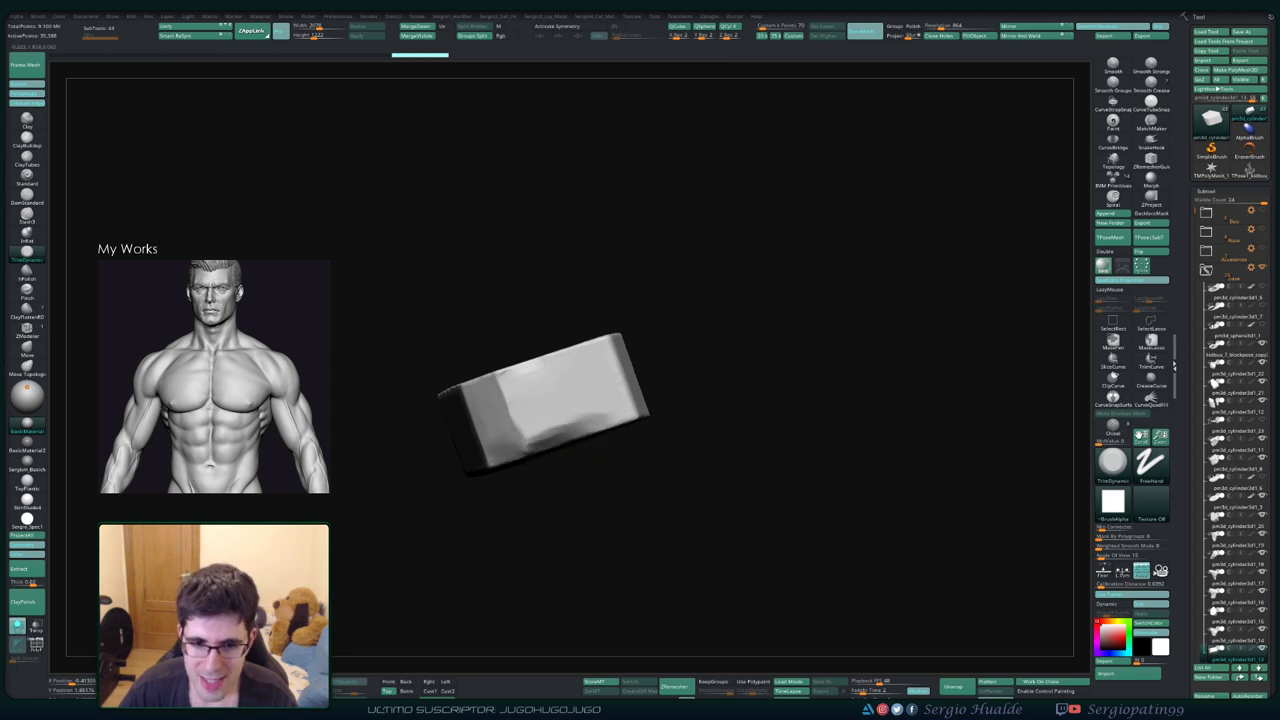
right_drag(600, 400, 655, 360)
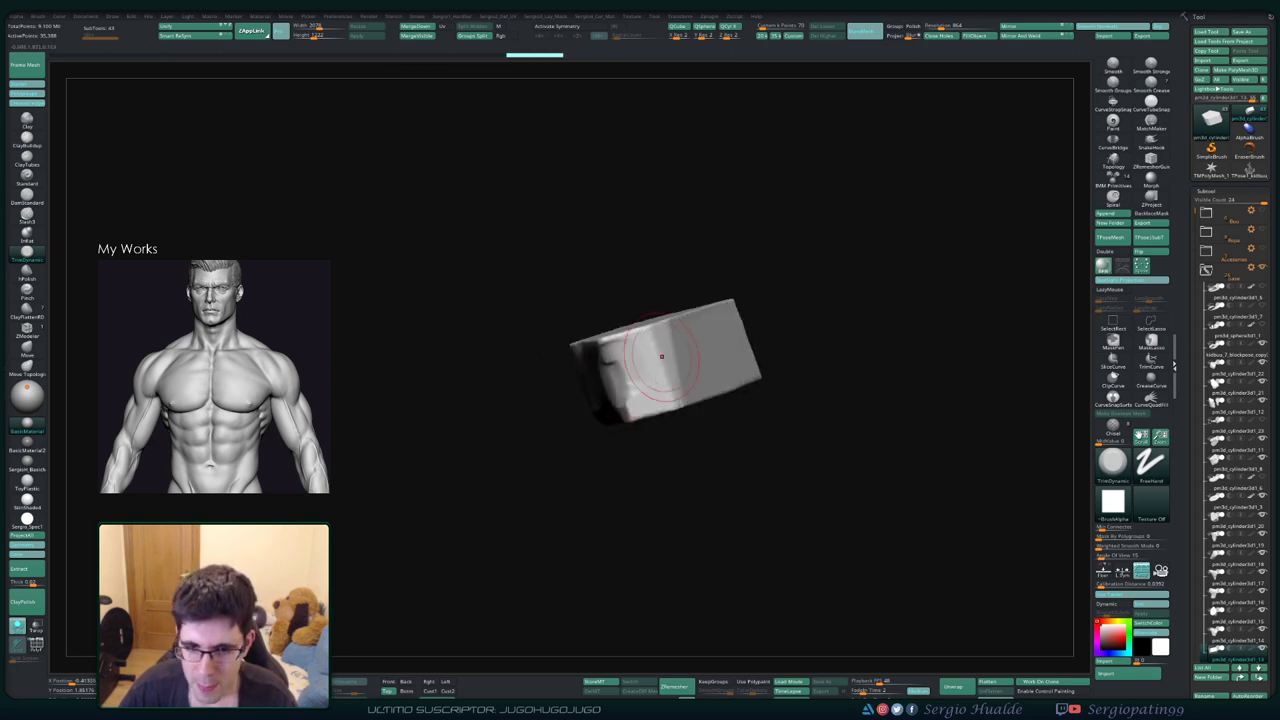
Carve rough TrimDynamic strokes across the tile, chipping its sides and corners
drag(661, 356, 680, 408)
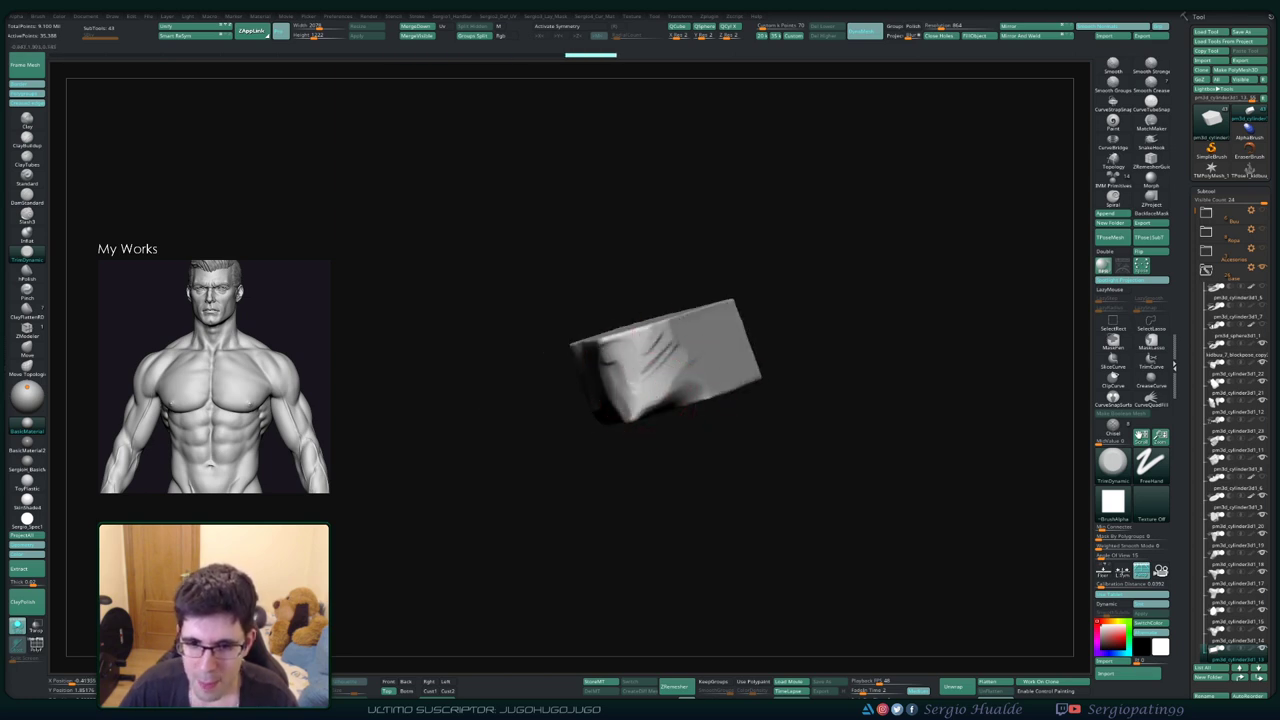
right_drag(600, 420, 660, 395)
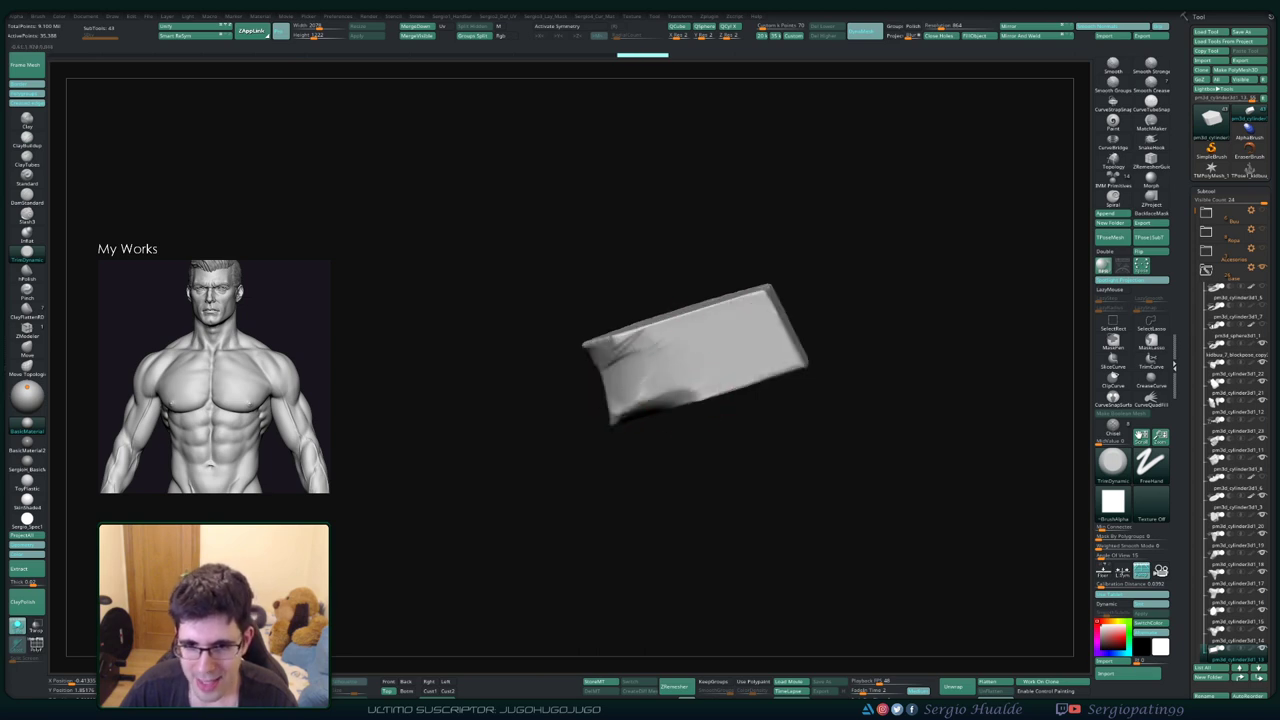
drag(690, 385, 770, 370)
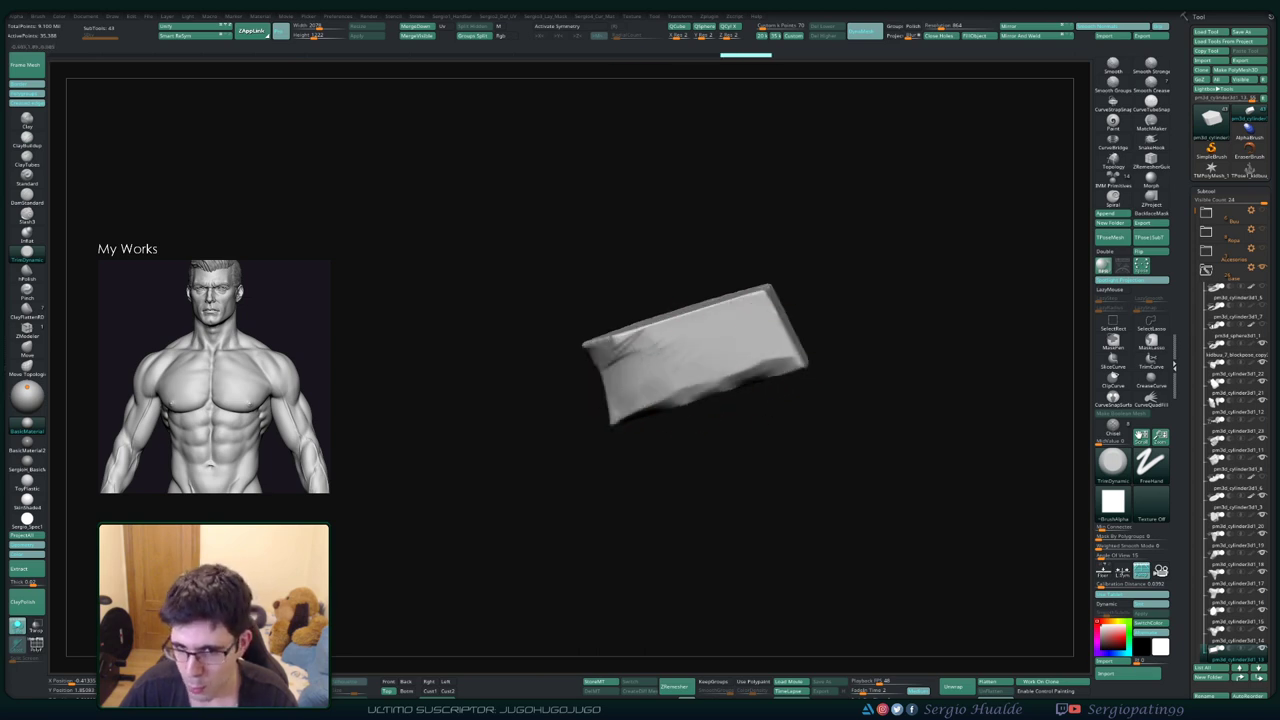
mouse_move(660, 343)
right_down()
mouse_move(630, 400)
mouse_move(657, 386)
right_up()
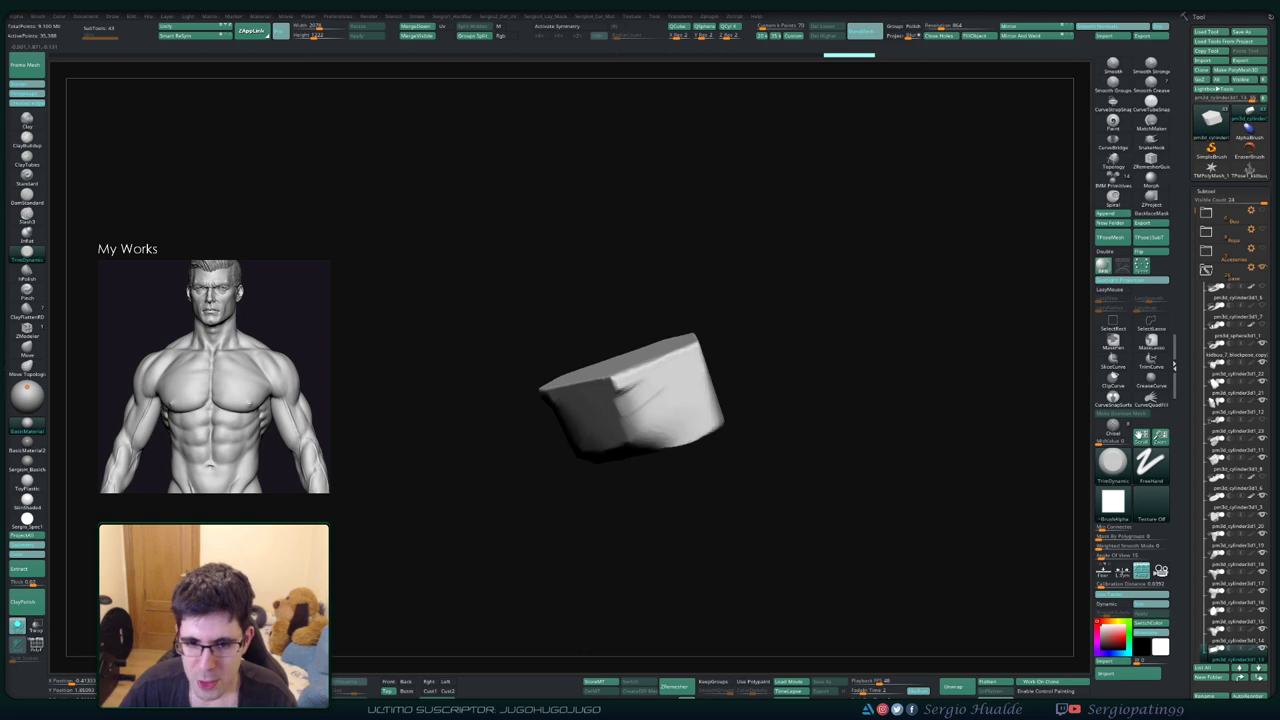
right_drag(677, 438, 663, 434)
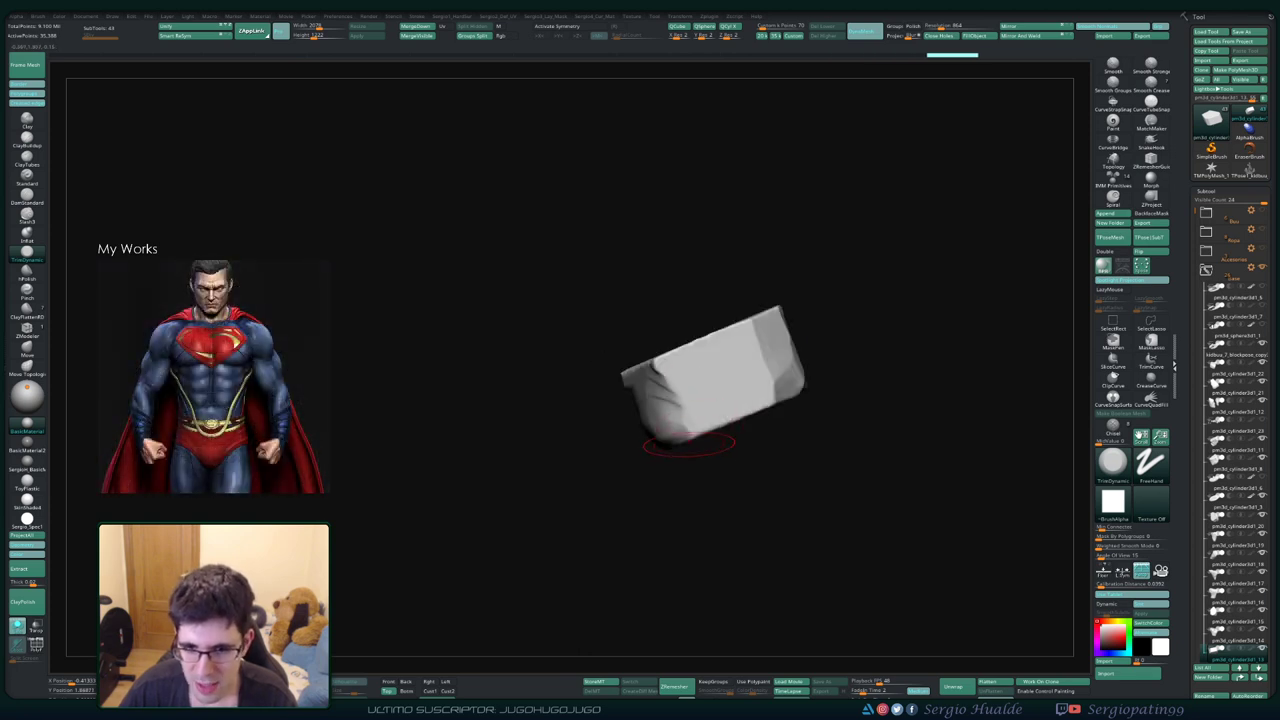
mouse_move(749, 363)
right_down()
mouse_move(734, 349)
mouse_move(621, 377)
right_up()
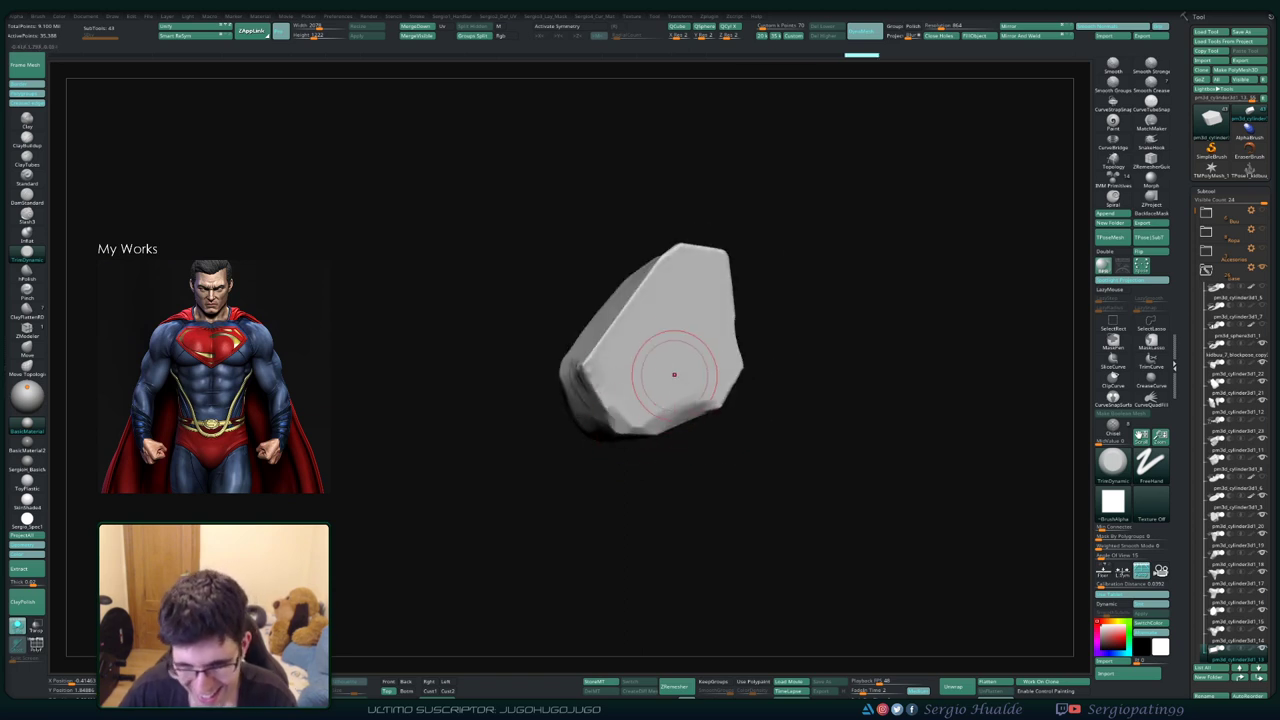
right_drag(669, 369, 678, 437)
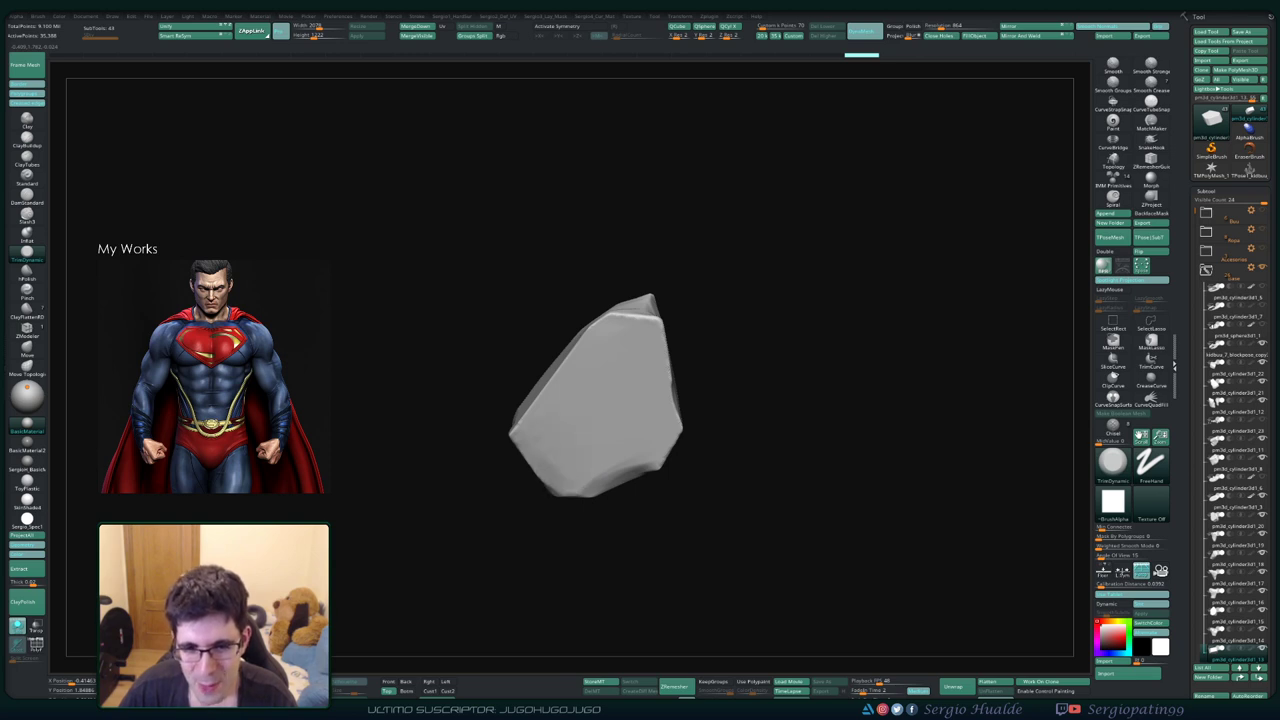
right_drag(632, 417, 548, 432)
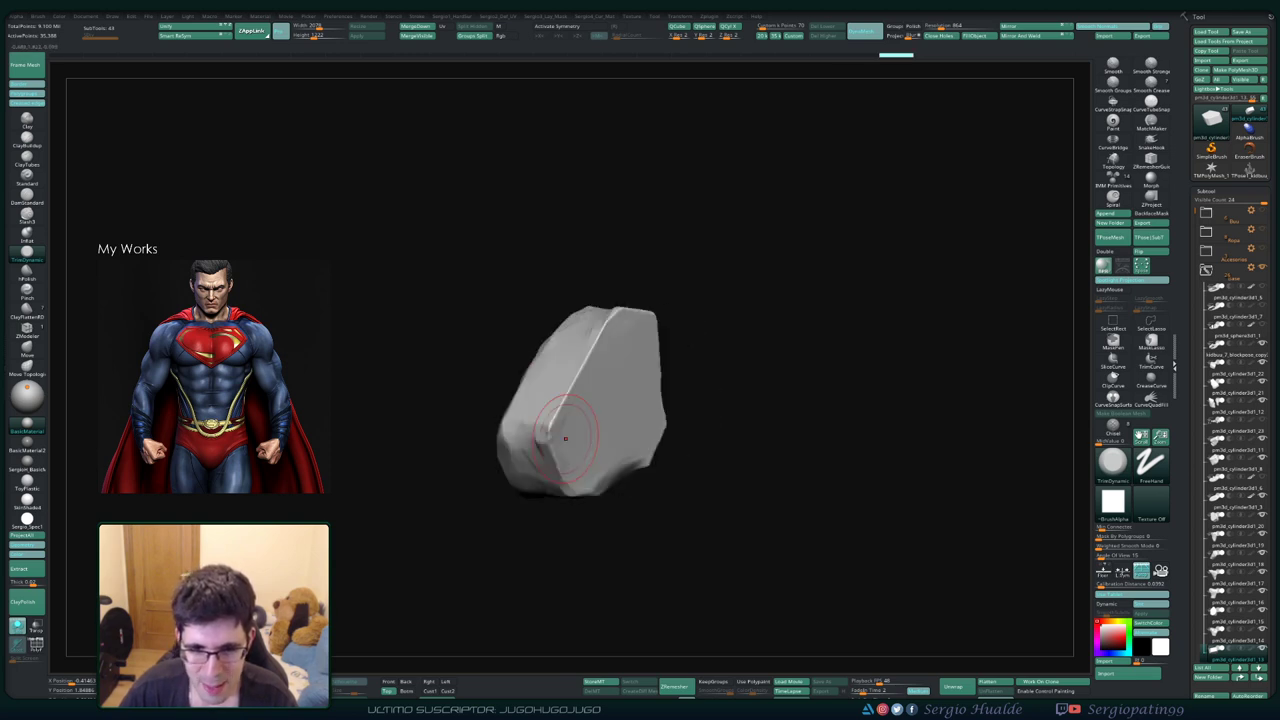
Orbit the new rock to review its edges, sides and top face
mouse_move(533, 386)
right_down()
mouse_move(554, 400)
mouse_move(596, 392)
mouse_move(663, 357)
mouse_move(570, 347)
mouse_move(645, 312)
mouse_move(600, 355)
mouse_move(608, 380)
right_up()
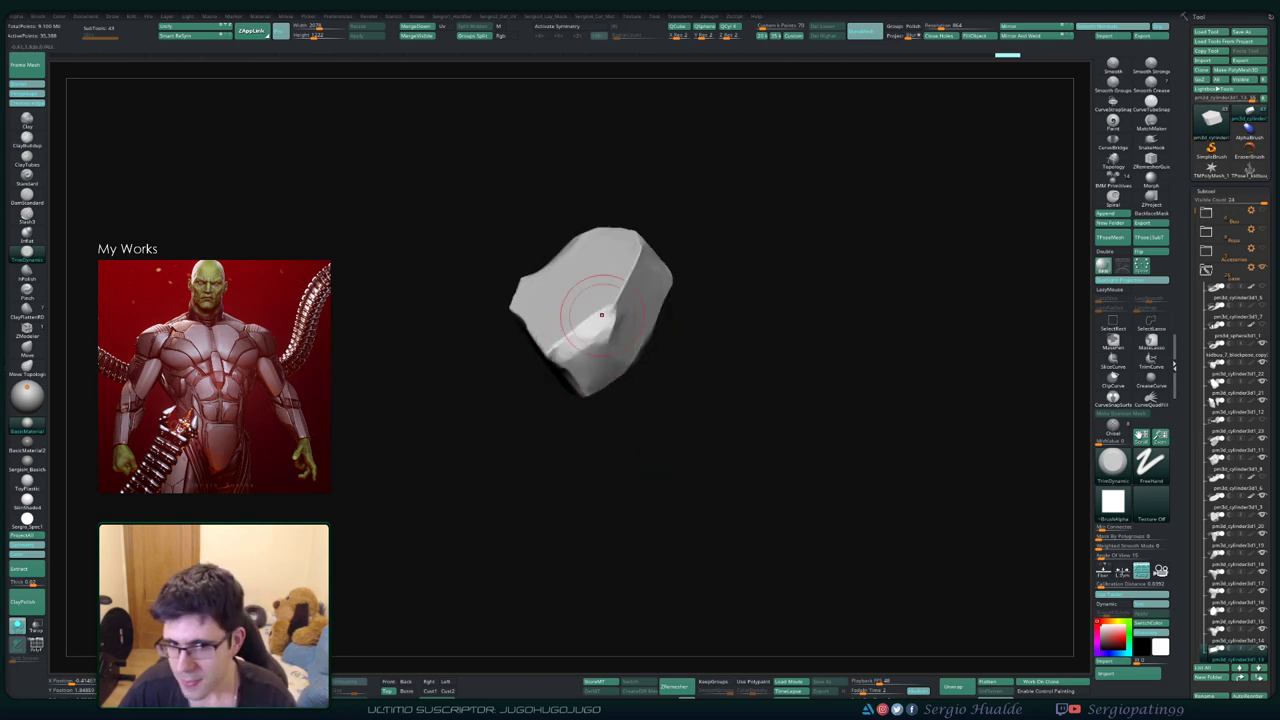
mouse_move(586, 294)
right_down()
mouse_move(543, 355)
mouse_move(547, 393)
right_up()
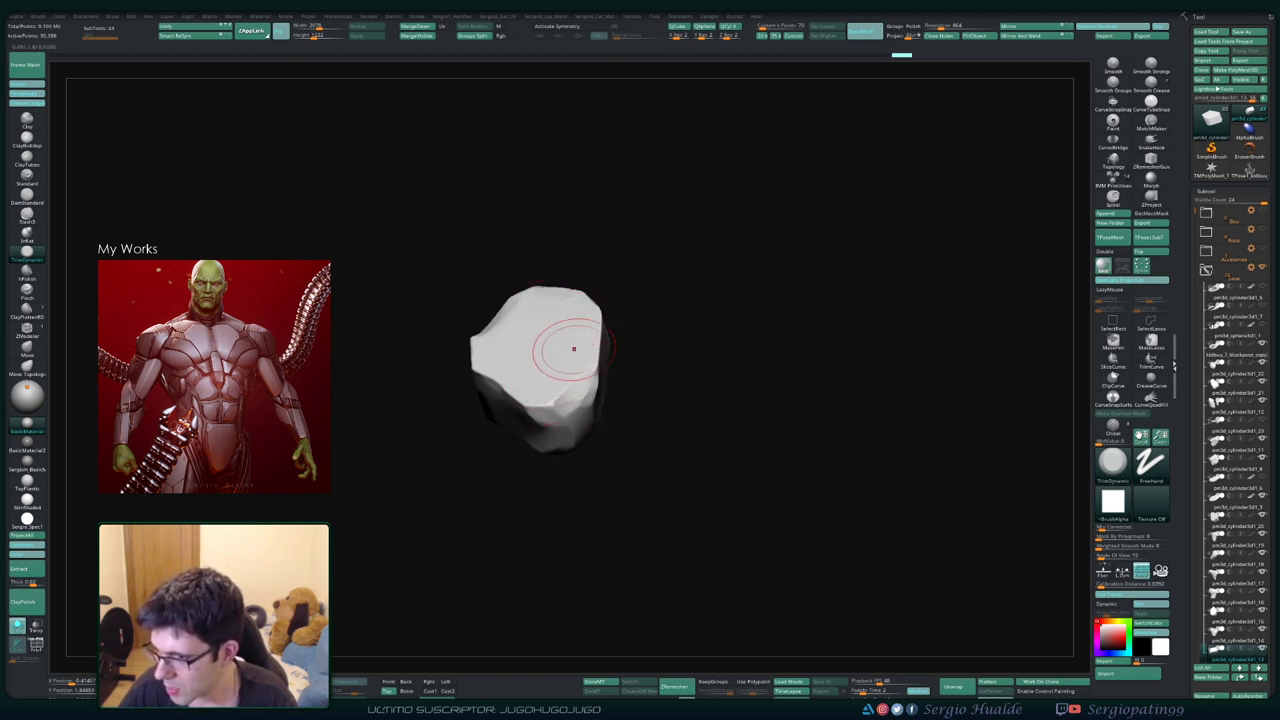
mouse_move(571, 329)
right_down()
mouse_move(592, 322)
mouse_move(534, 337)
mouse_move(530, 395)
mouse_move(515, 390)
mouse_move(590, 380)
right_up()
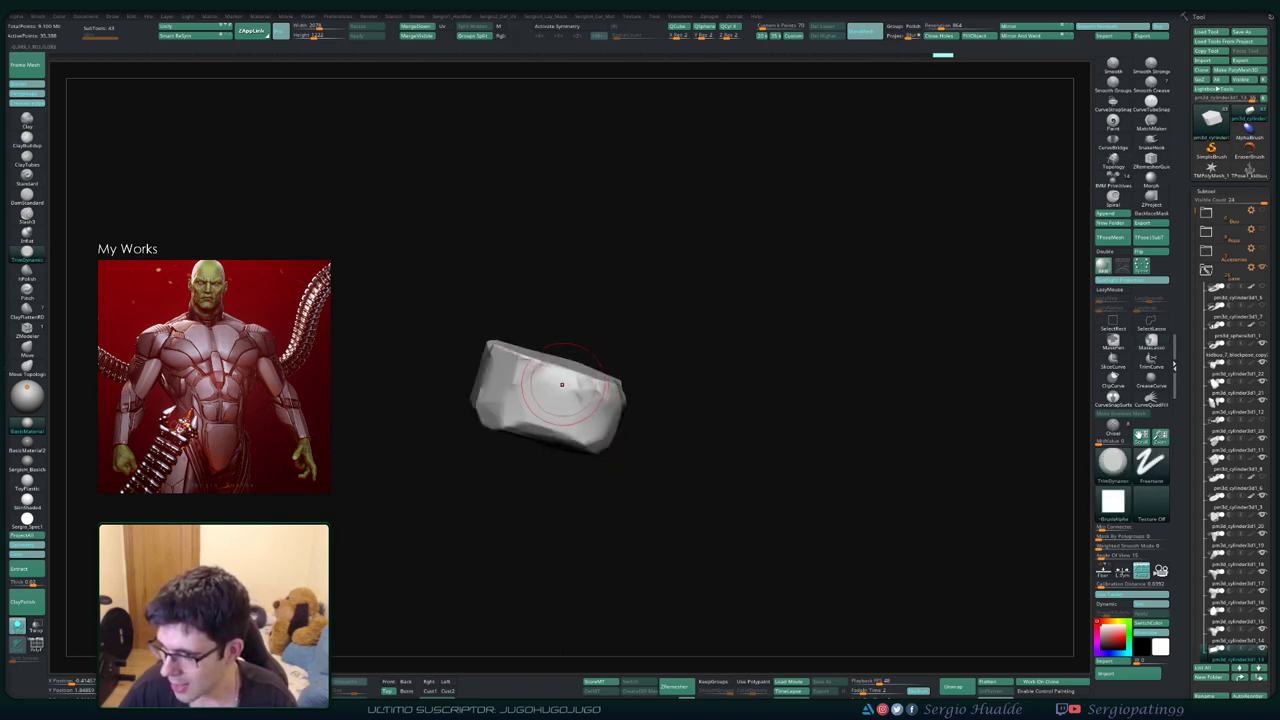
right_drag(554, 376, 573, 367)
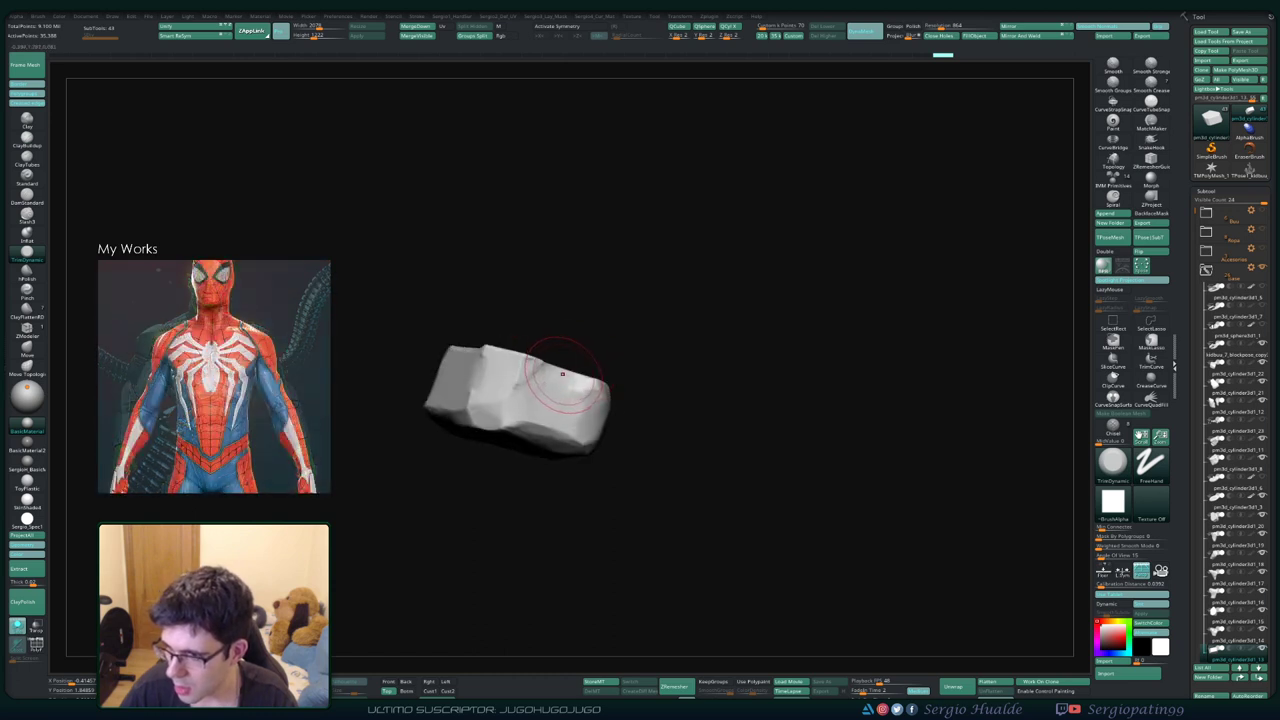
mouse_move(563, 381)
right_down()
mouse_move(536, 368)
mouse_move(535, 400)
right_up()
mouse_move(419, 410)
right_down()
mouse_move(400, 398)
mouse_move(396, 448)
right_up()
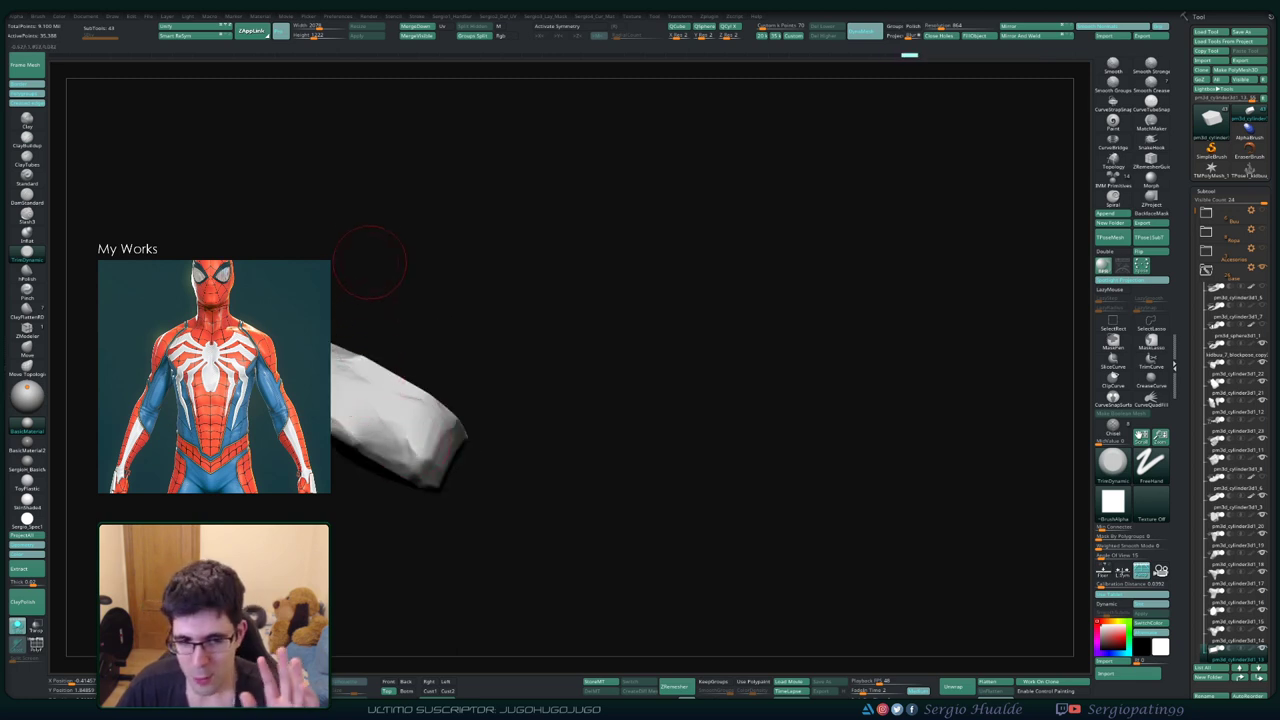
mouse_move(363, 356)
right_down()
mouse_move(362, 392)
mouse_move(352, 330)
right_up()
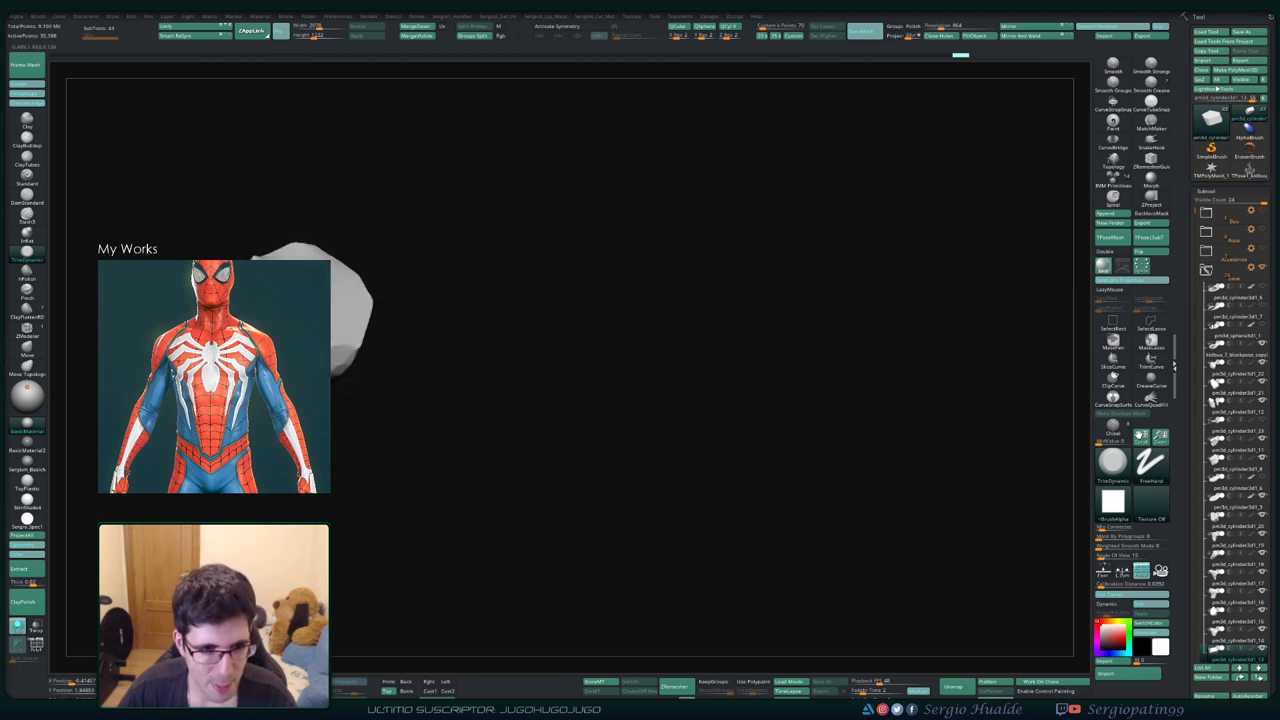
mouse_move(365, 375)
right_down()
mouse_move(375, 362)
mouse_move(350, 355)
mouse_move(380, 372)
mouse_move(362, 371)
mouse_move(371, 300)
right_up()
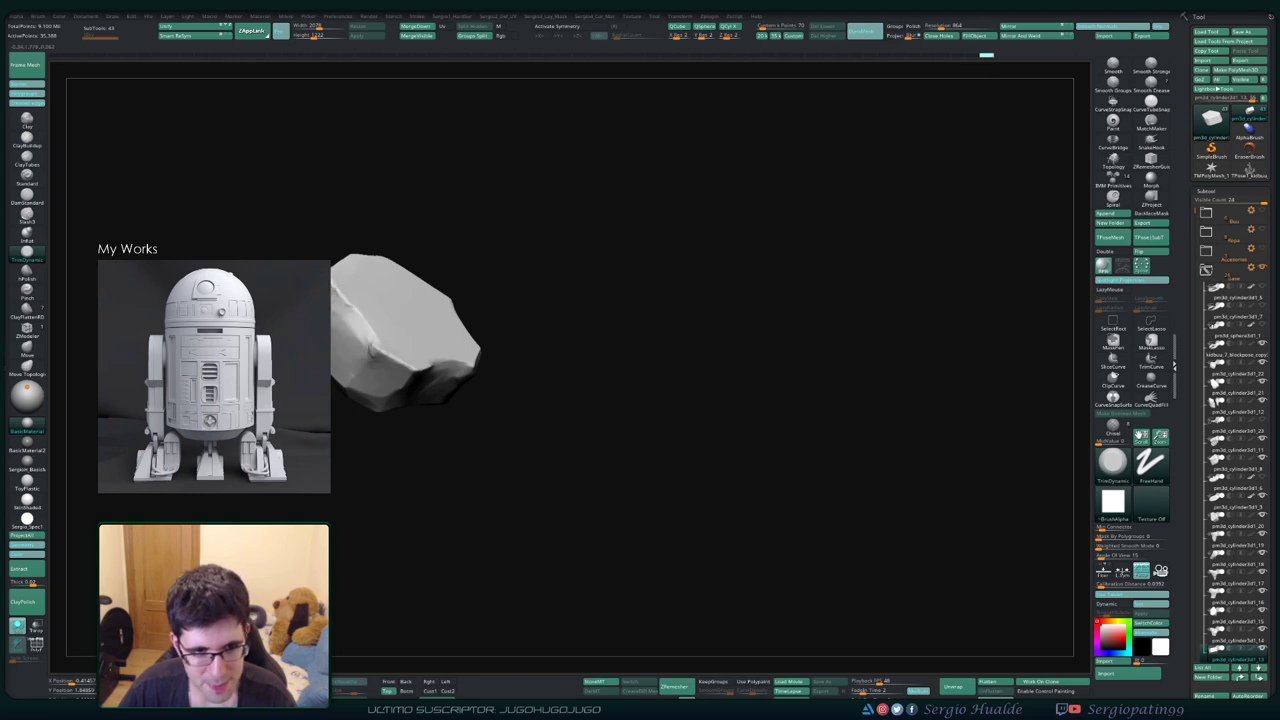
right_drag(380, 350, 377, 414)
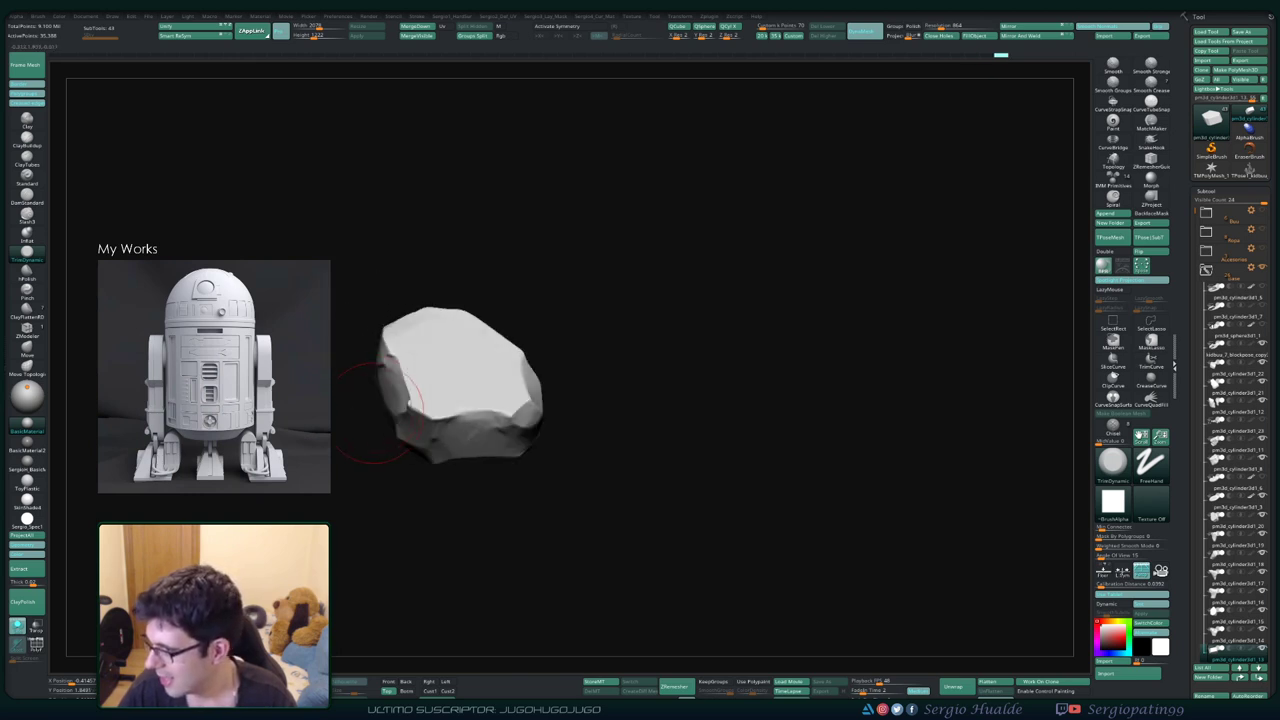
mouse_move(400, 357)
right_down()
mouse_move(430, 392)
mouse_move(414, 386)
right_up()
Unsolo, pick the tile up and right of centre, solo it, and return to TrimDynamic
key(shift+s)
alt+right_drag(503, 400, 470, 303)
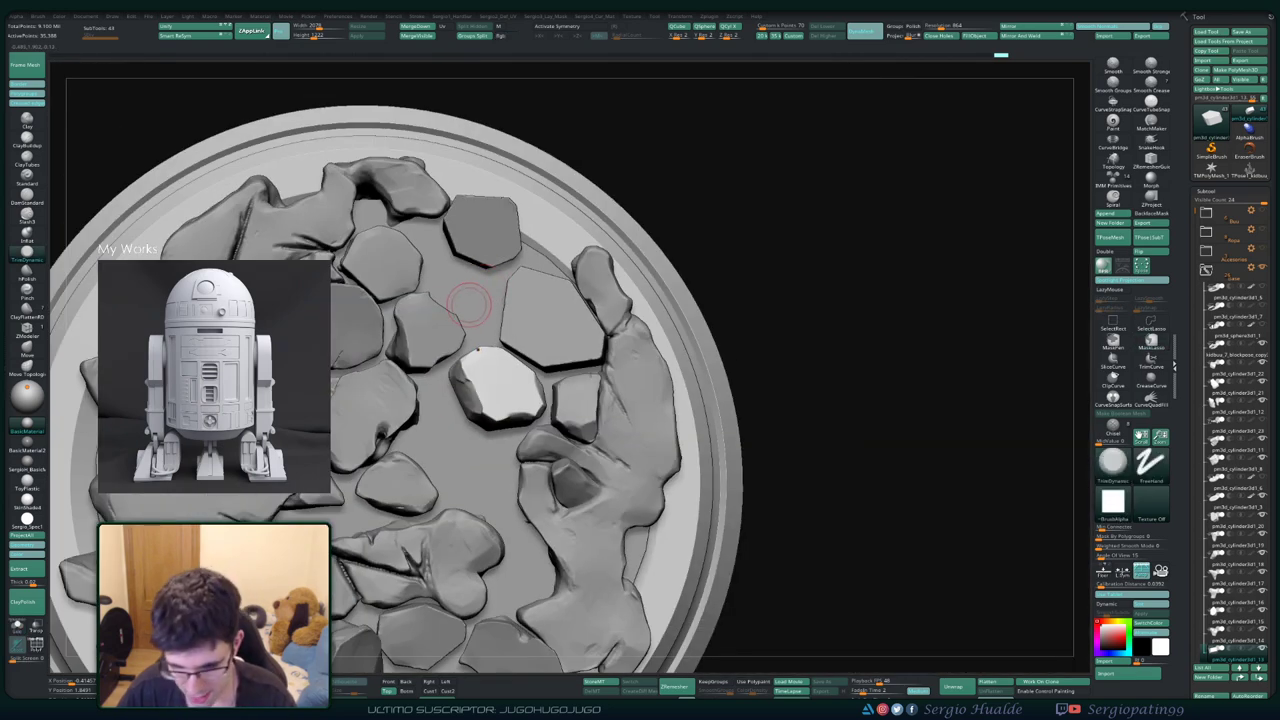
alt+click(504, 320)
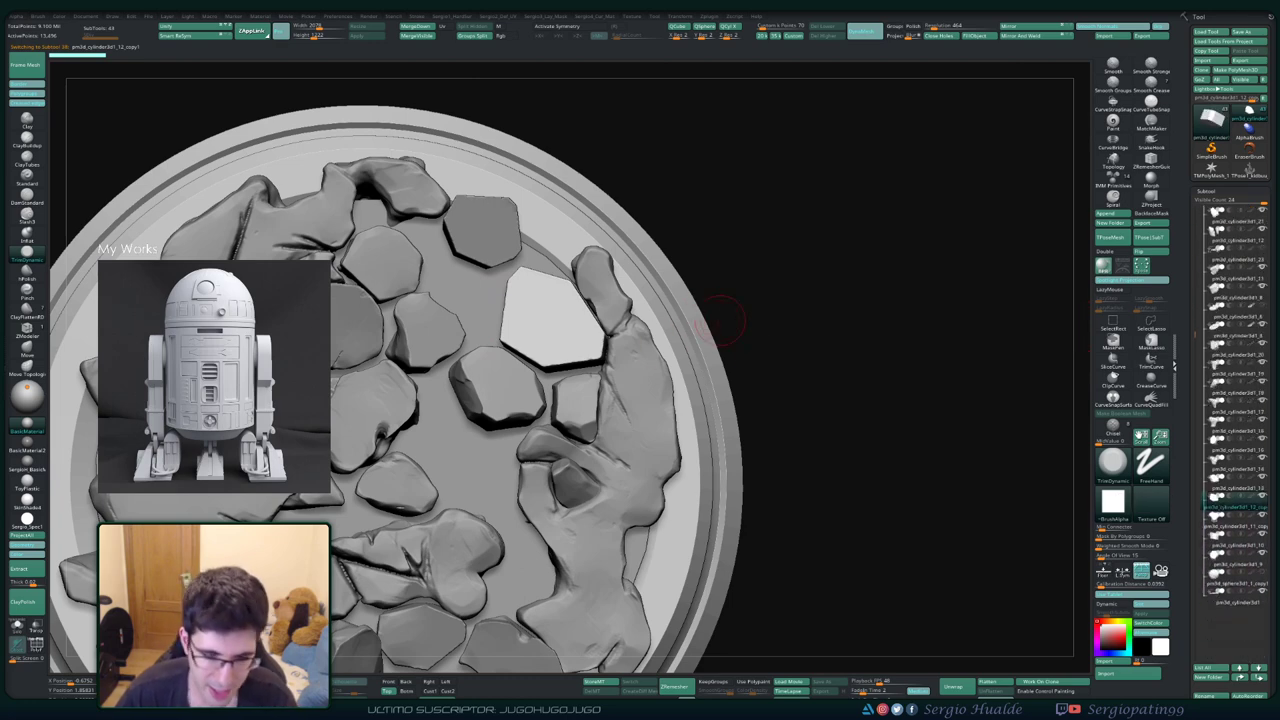
key(shift+s)
key(f)
key(ctrl)
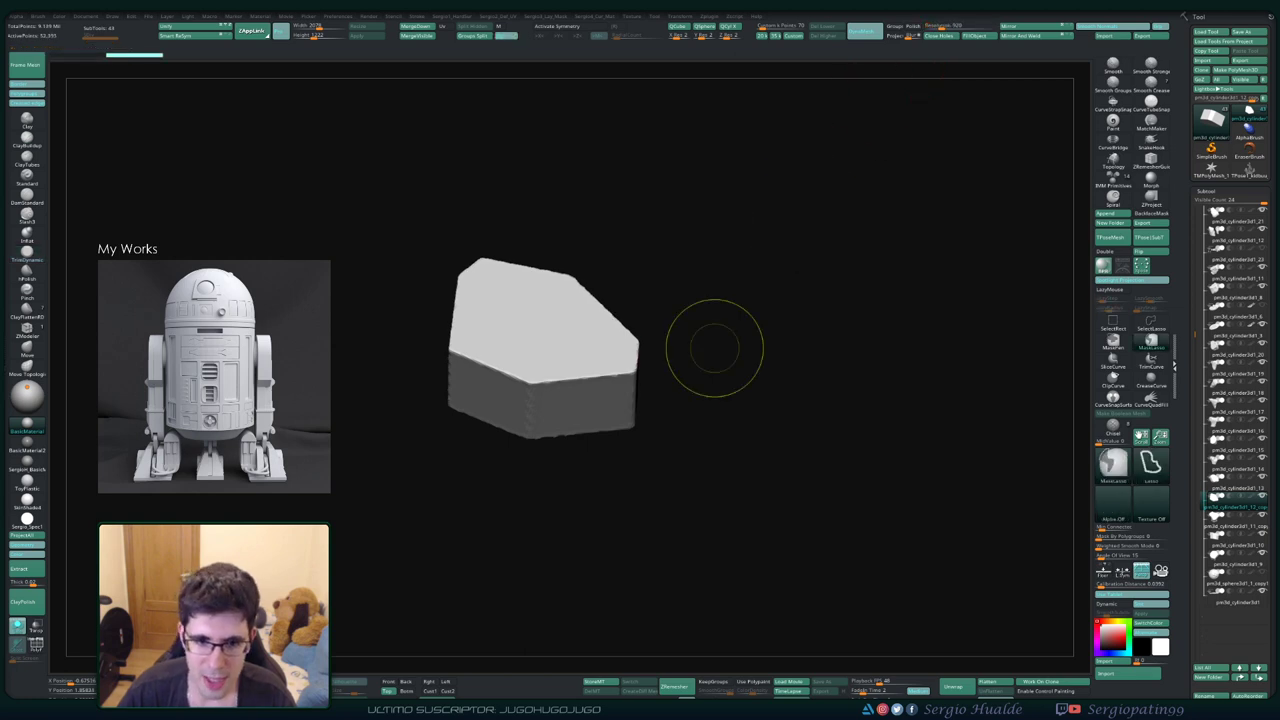
Carve dents and ridges into the lower front and a diagonal crease across the top
mouse_move(559, 398)
mouse_down()
mouse_move(600, 372)
mouse_move(480, 432)
mouse_move(586, 397)
mouse_up()
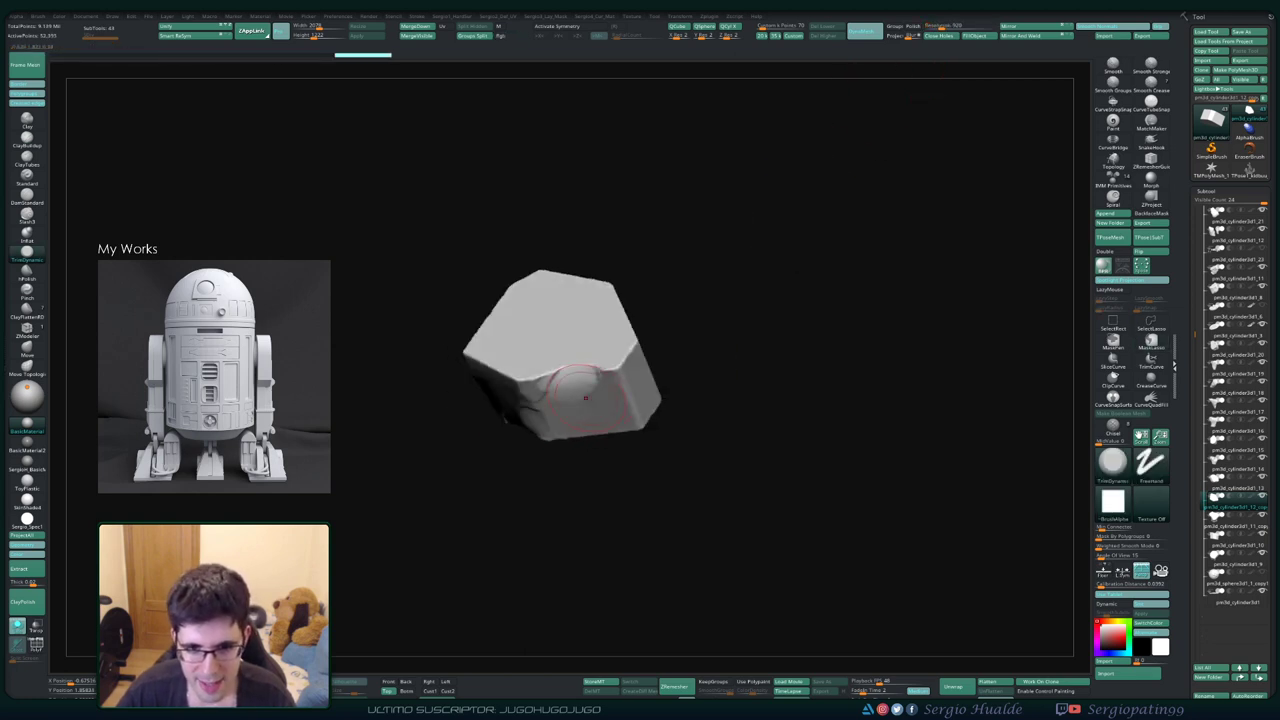
mouse_move(445, 465)
mouse_down()
mouse_move(535, 450)
mouse_move(538, 427)
mouse_move(500, 420)
mouse_move(517, 475)
mouse_up()
mouse_move(480, 431)
mouse_down()
mouse_move(504, 453)
mouse_move(497, 438)
mouse_up()
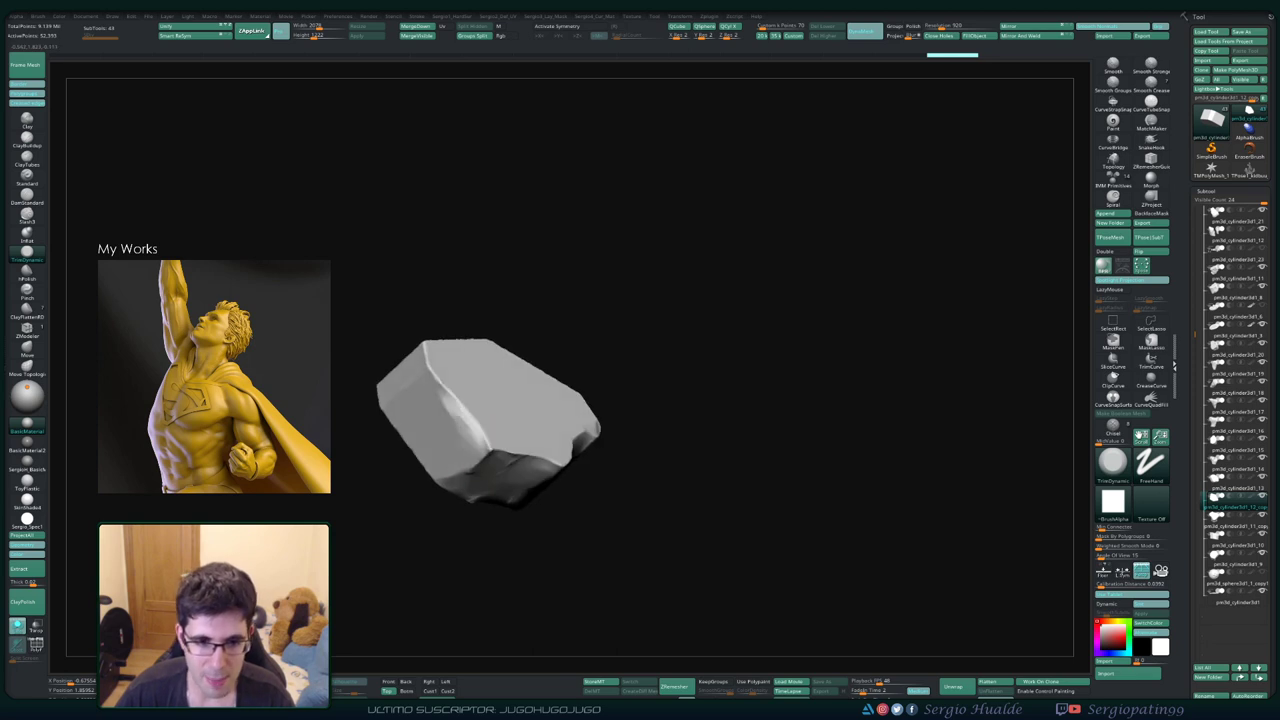
drag(428, 368, 495, 445)
alt+right_drag(464, 413, 484, 491)
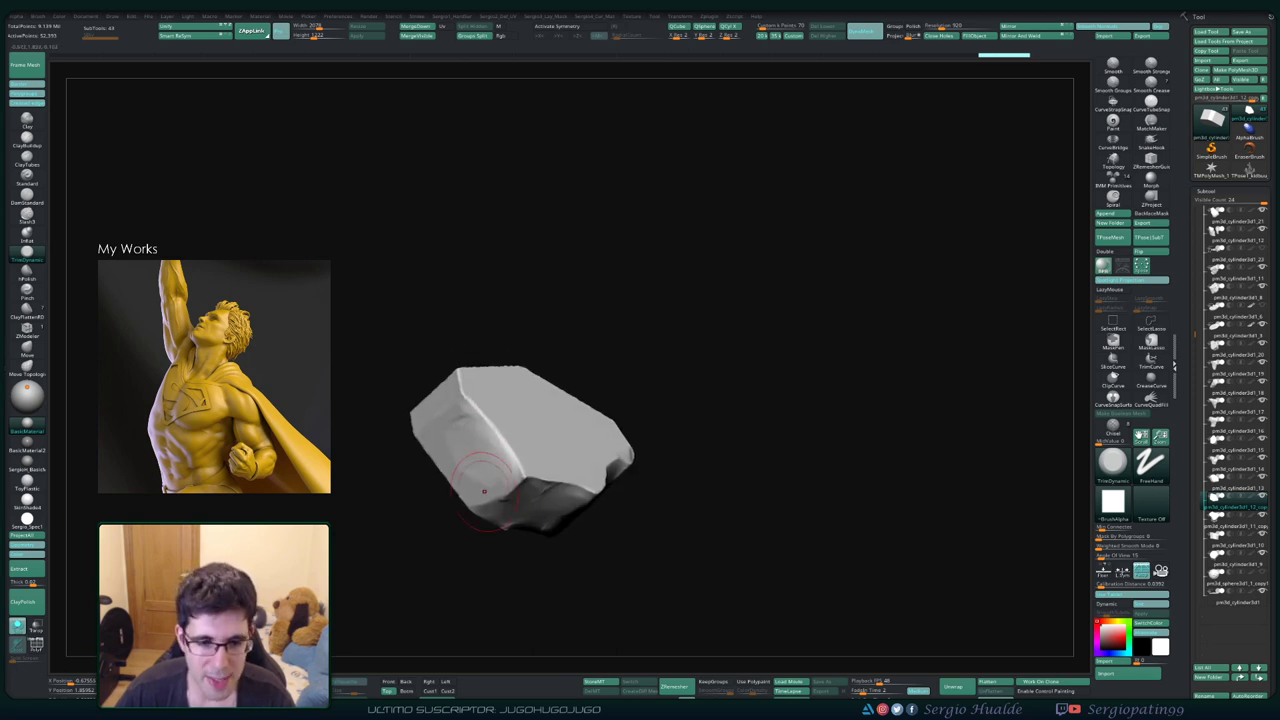
mouse_move(470, 424)
right_down()
mouse_move(462, 416)
mouse_move(488, 424)
mouse_move(443, 371)
mouse_move(520, 320)
right_up()
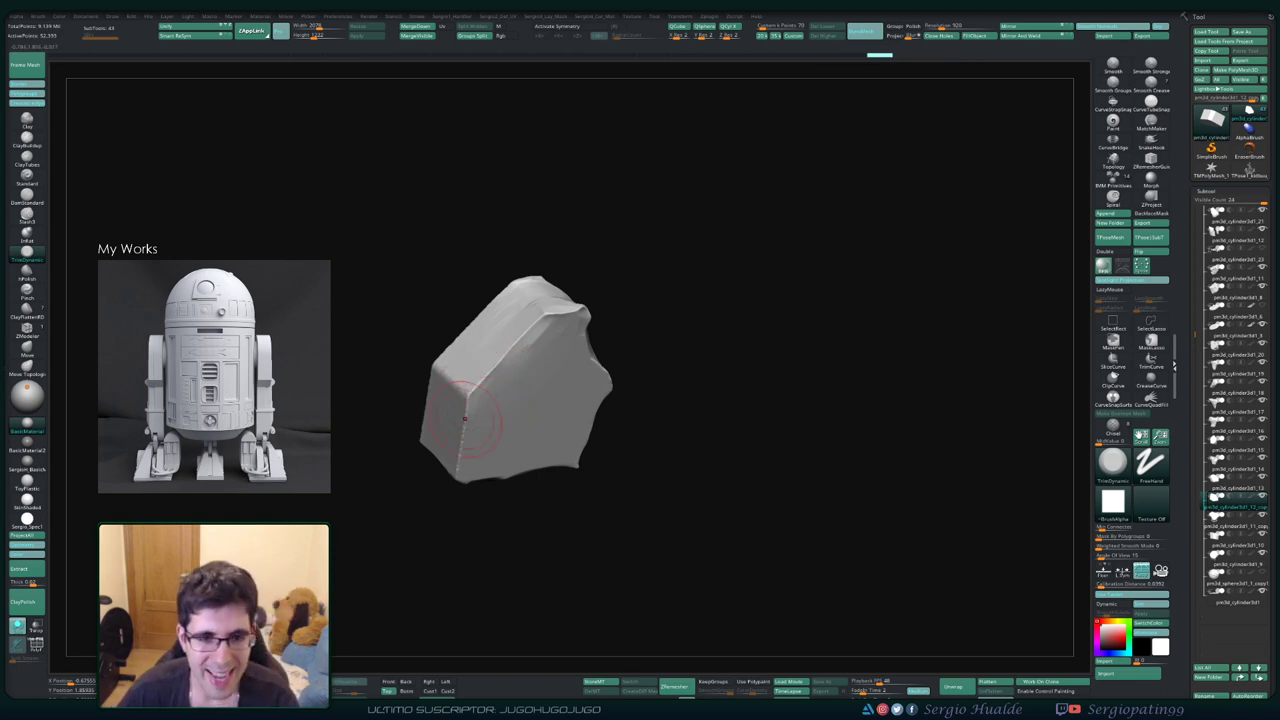
Chip away the rock's left side and orbit to check its faces
mouse_move(428, 395)
mouse_down()
mouse_move(465, 415)
mouse_move(410, 450)
mouse_up()
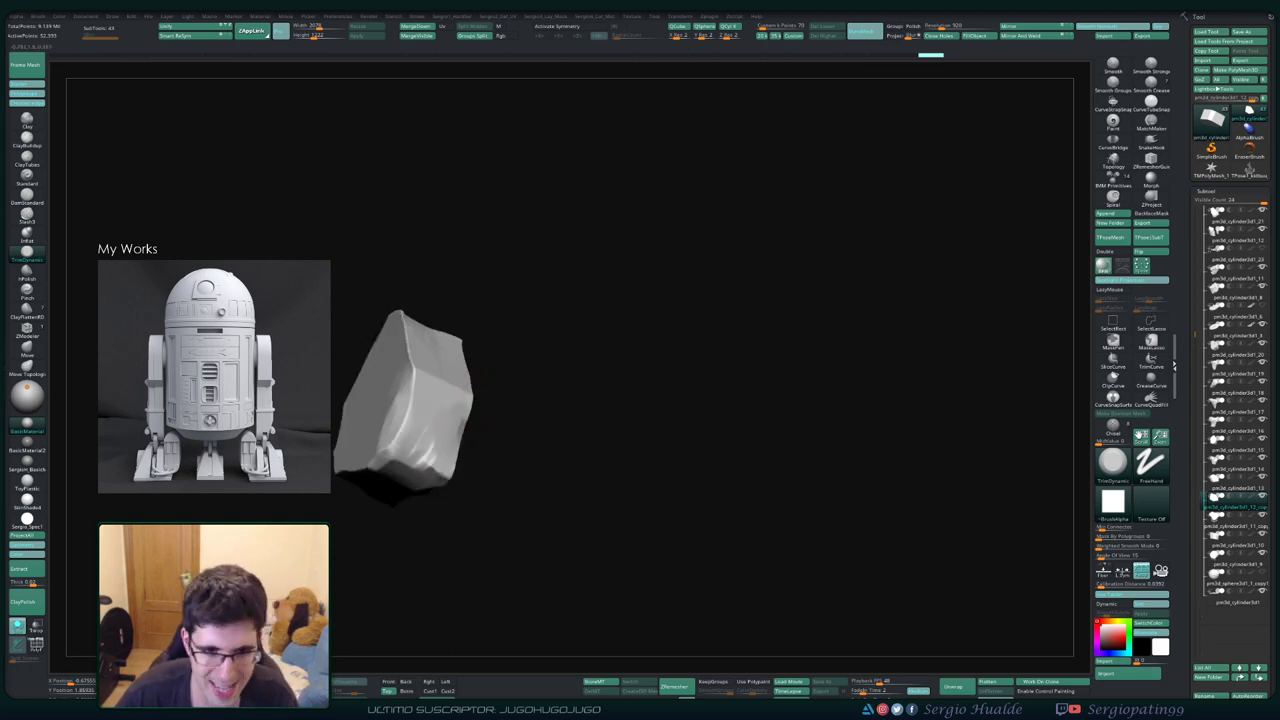
drag(464, 368, 440, 340)
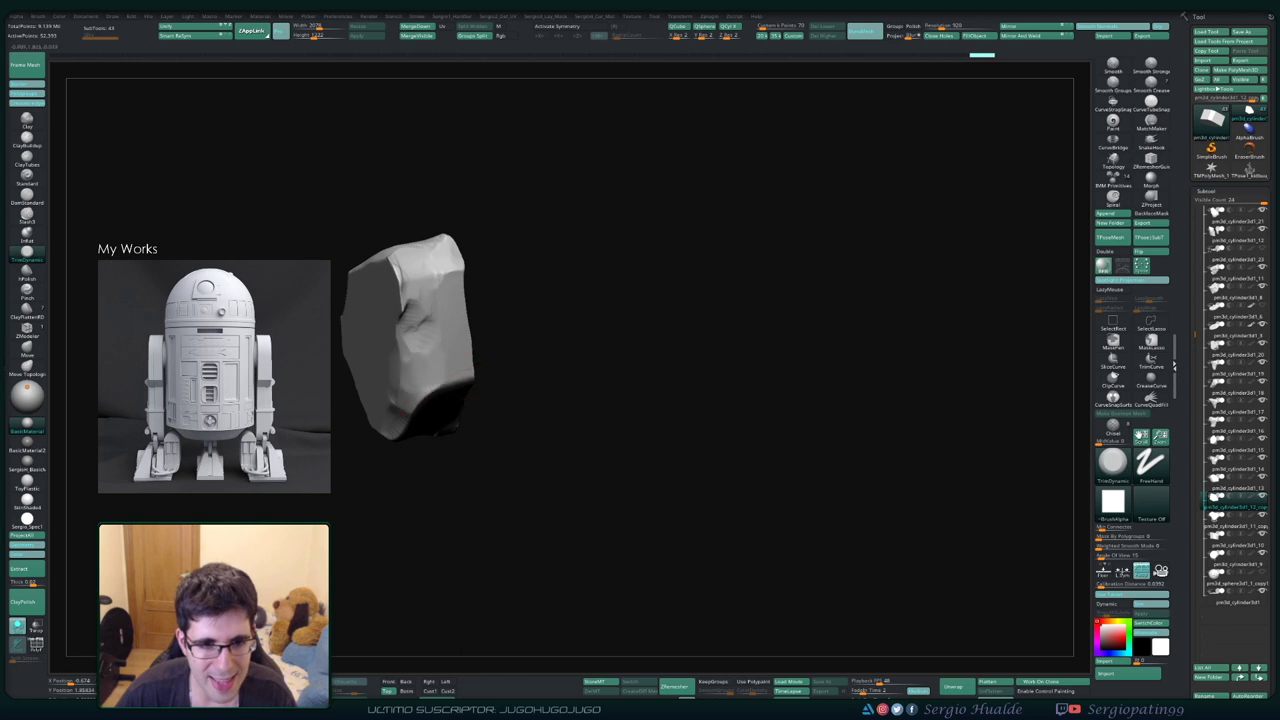
mouse_move(421, 383)
mouse_down()
mouse_move(432, 406)
mouse_move(408, 369)
mouse_move(438, 347)
mouse_move(431, 383)
mouse_move(436, 362)
mouse_move(410, 400)
mouse_move(398, 385)
mouse_up()
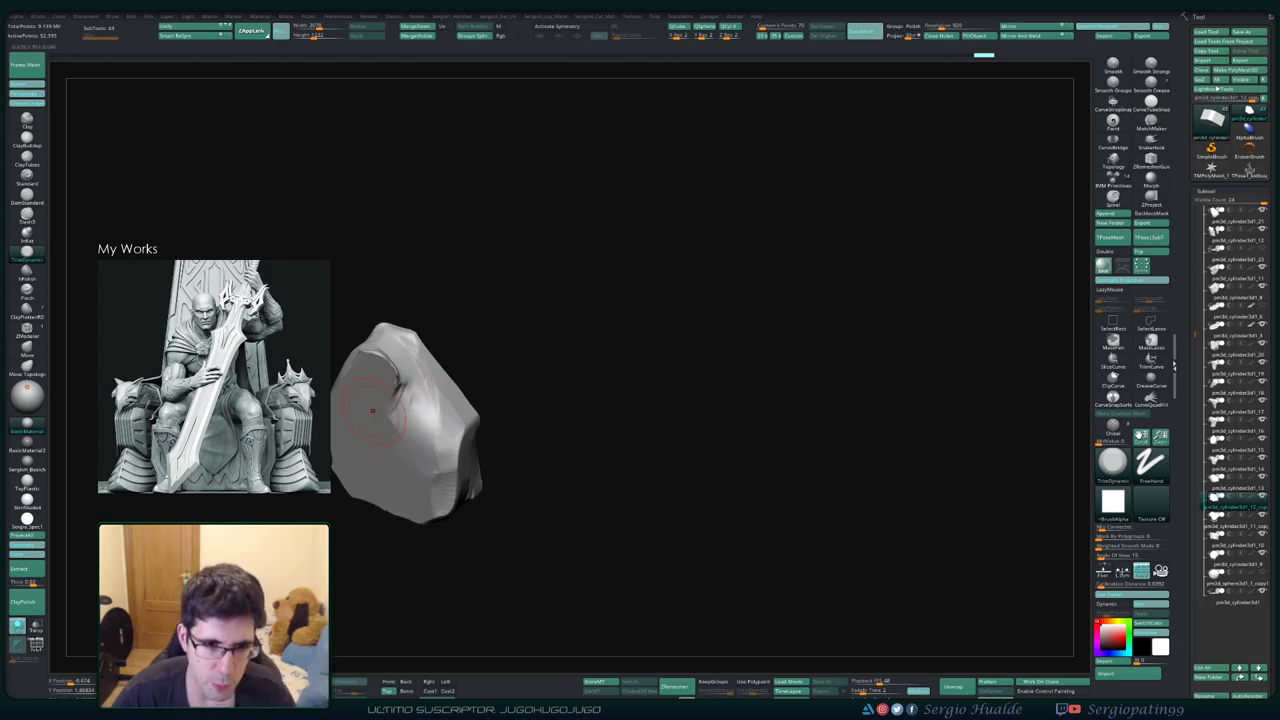
mouse_move(480, 440)
mouse_down()
mouse_move(440, 380)
mouse_move(394, 431)
mouse_move(305, 402)
mouse_move(325, 405)
mouse_up()
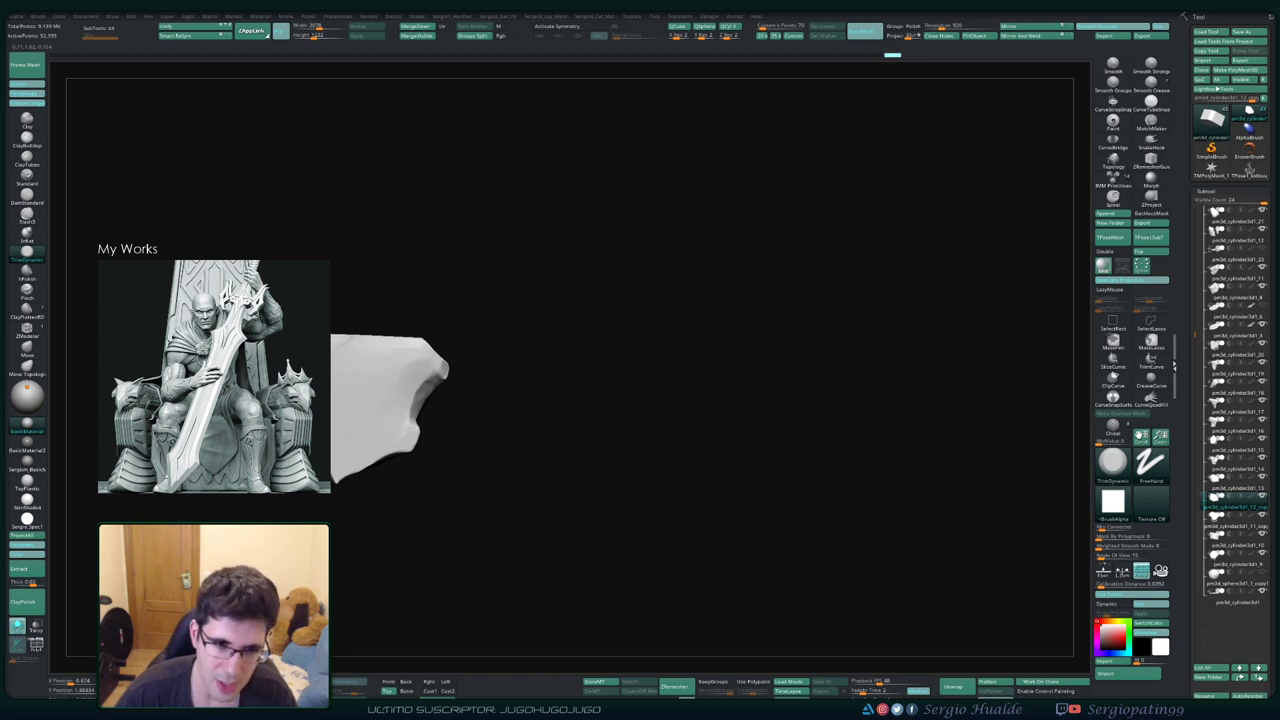
drag(318, 430, 345, 474)
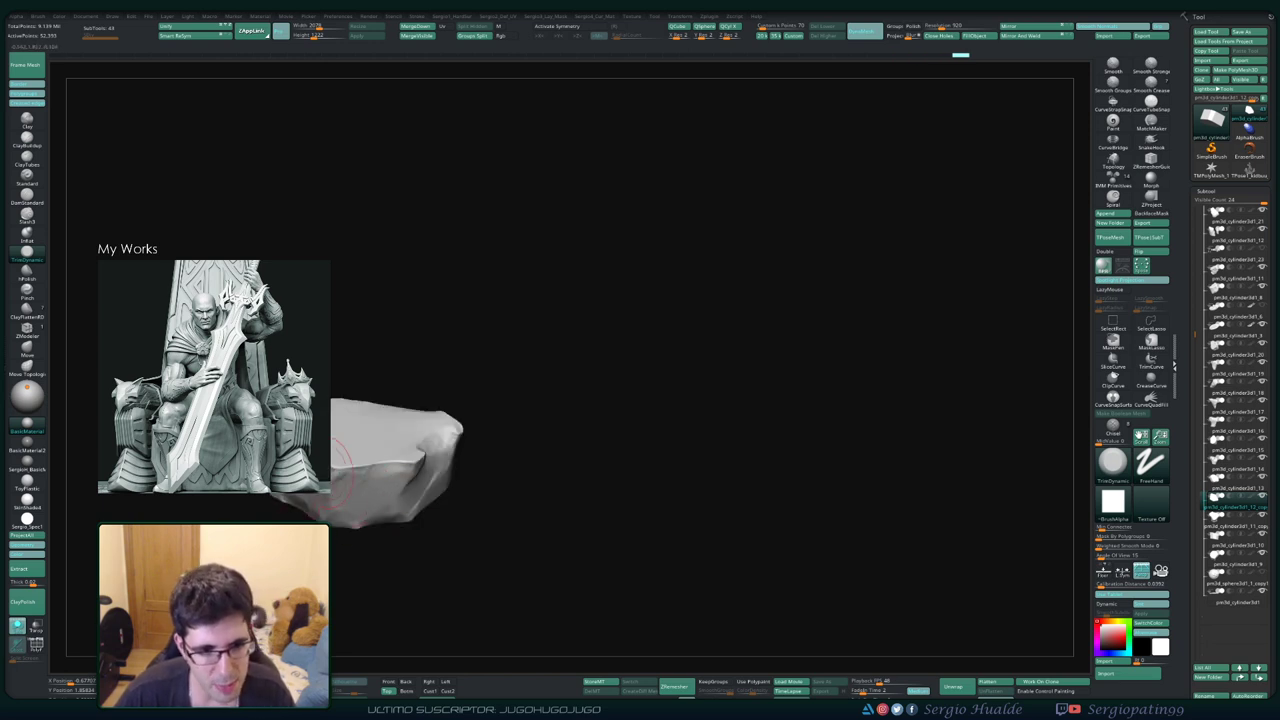
drag(339, 463, 400, 466)
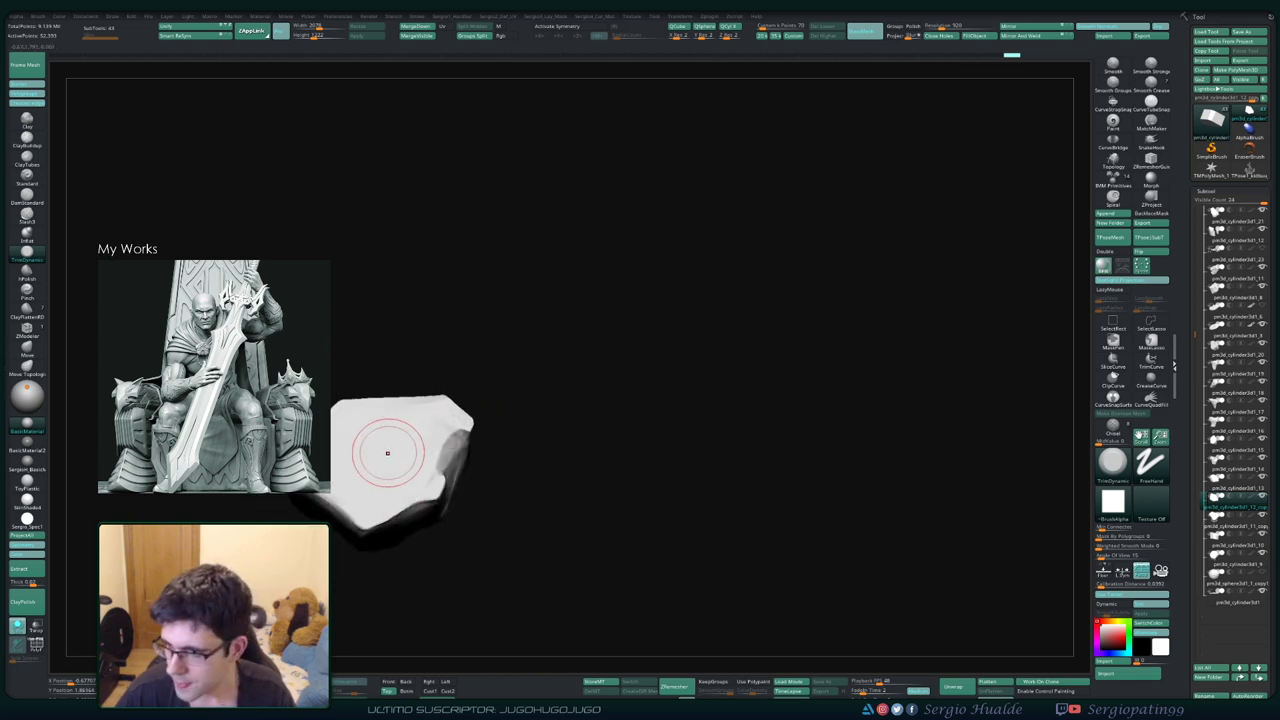
mouse_move(386, 449)
mouse_down()
mouse_move(497, 406)
mouse_move(451, 449)
mouse_up()
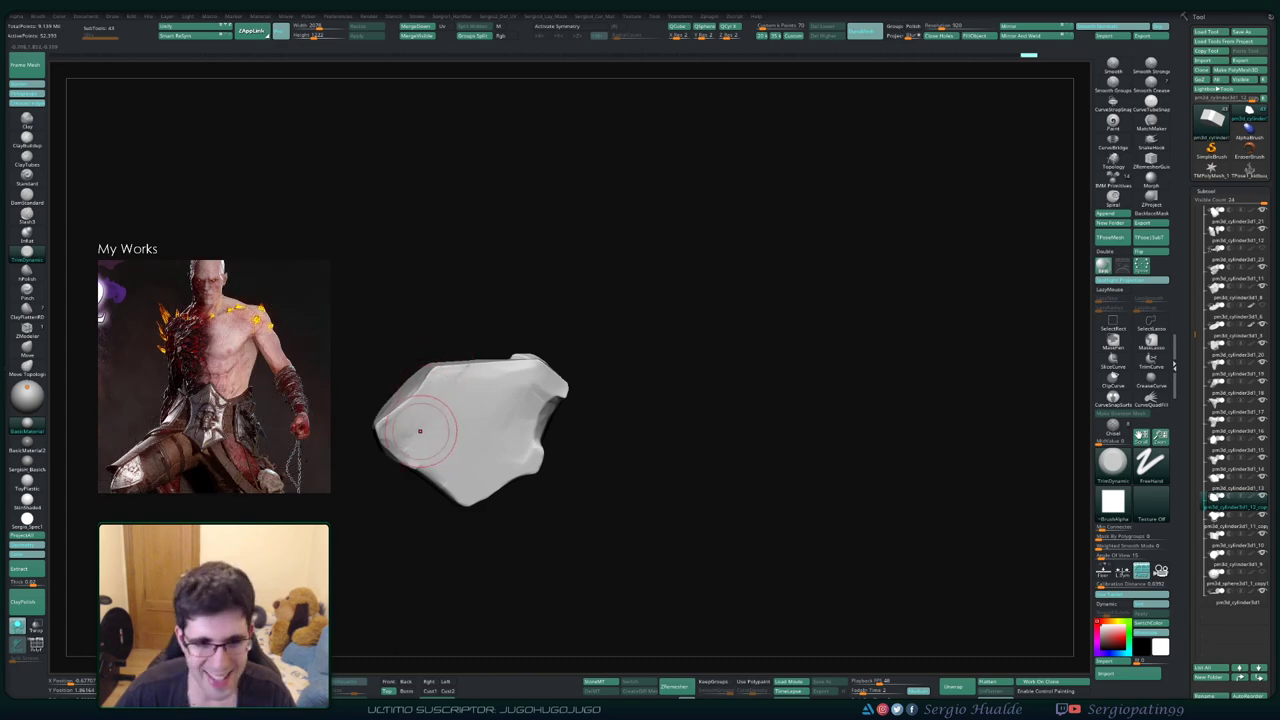
mouse_move(420, 423)
mouse_down()
mouse_move(413, 395)
mouse_move(387, 400)
mouse_move(451, 371)
mouse_up()
drag(640, 300, 540, 380)
drag(520, 480, 470, 530)
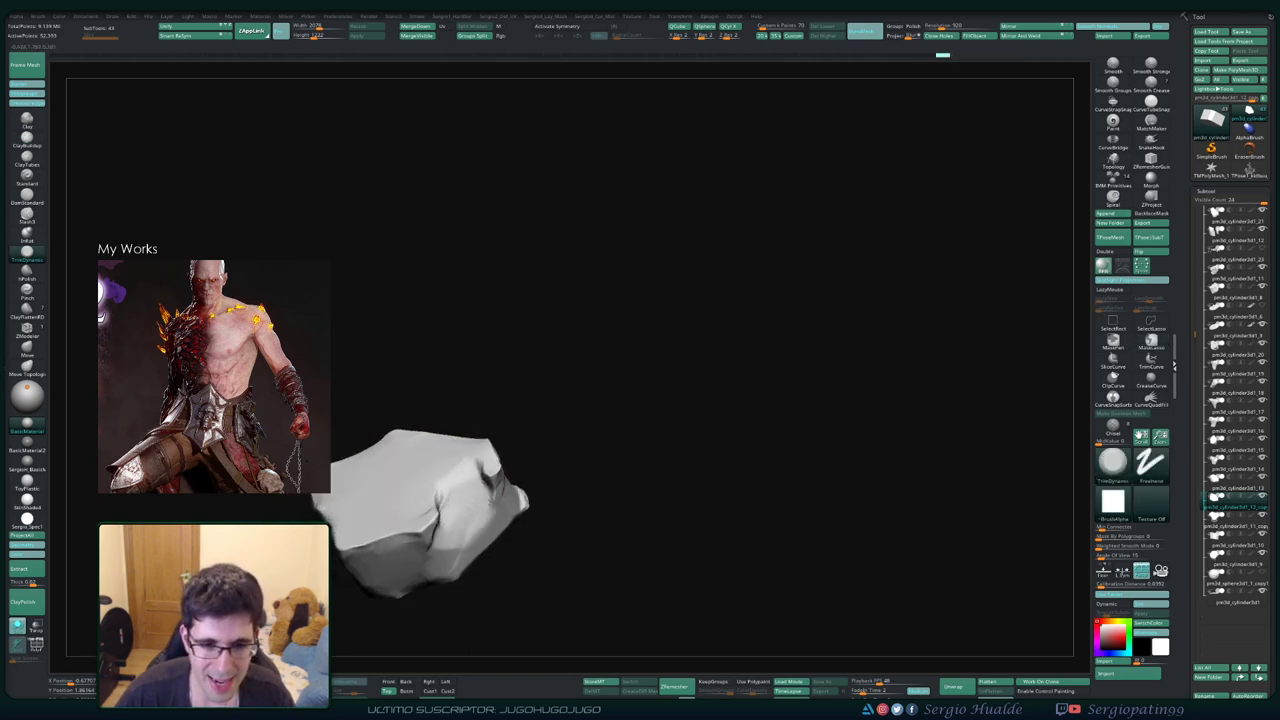
mouse_move(484, 468)
mouse_down()
mouse_move(449, 523)
mouse_move(515, 461)
mouse_up()
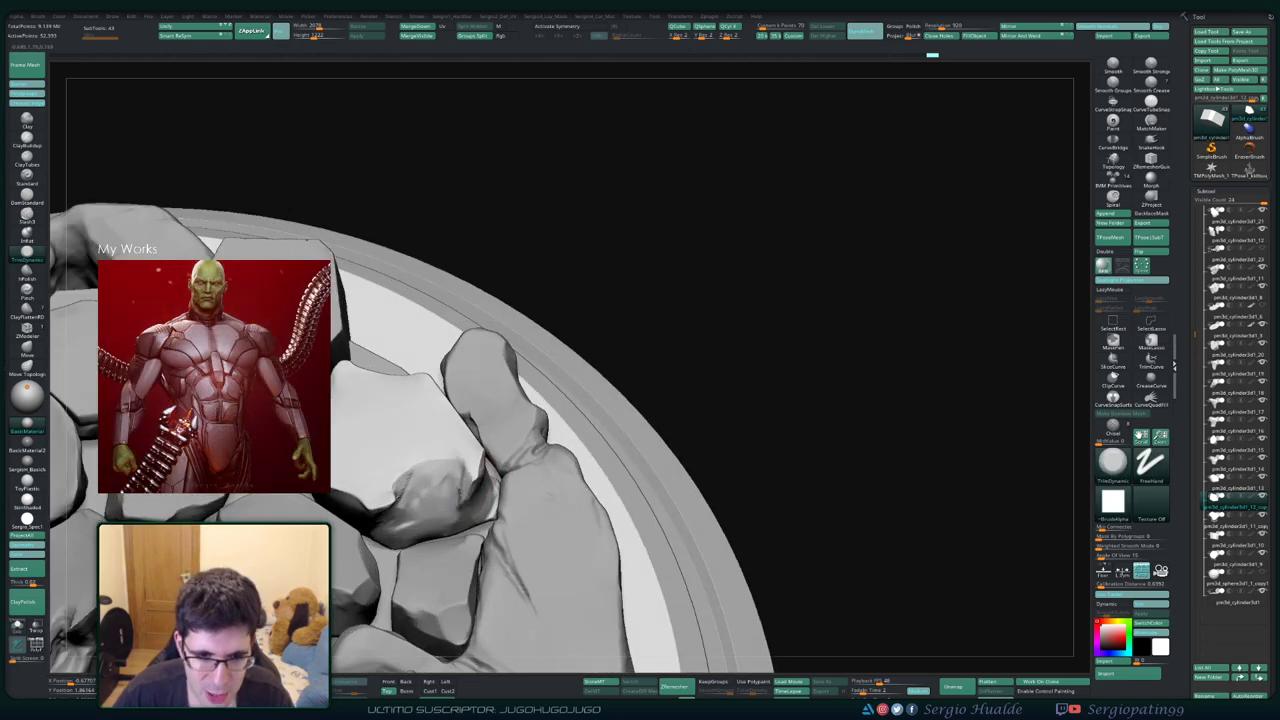
key(f)
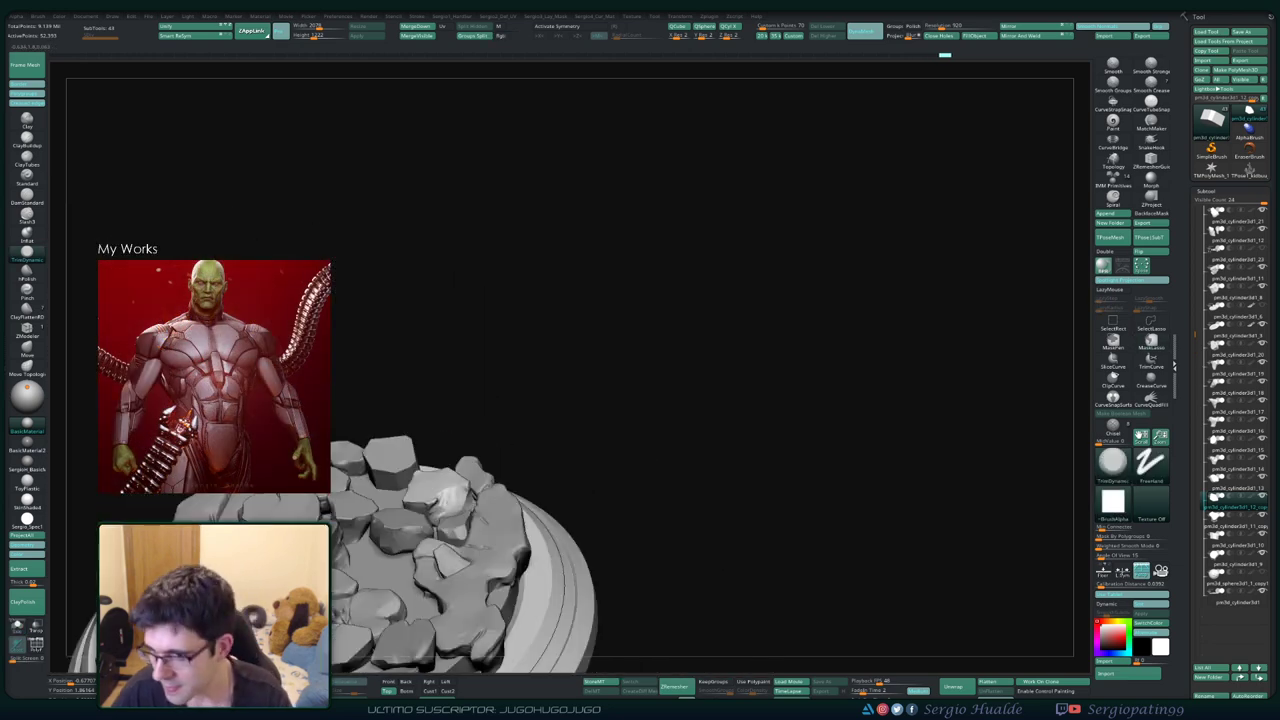
ctrl+right_drag(450, 497, 547, 466)
click(17, 625)
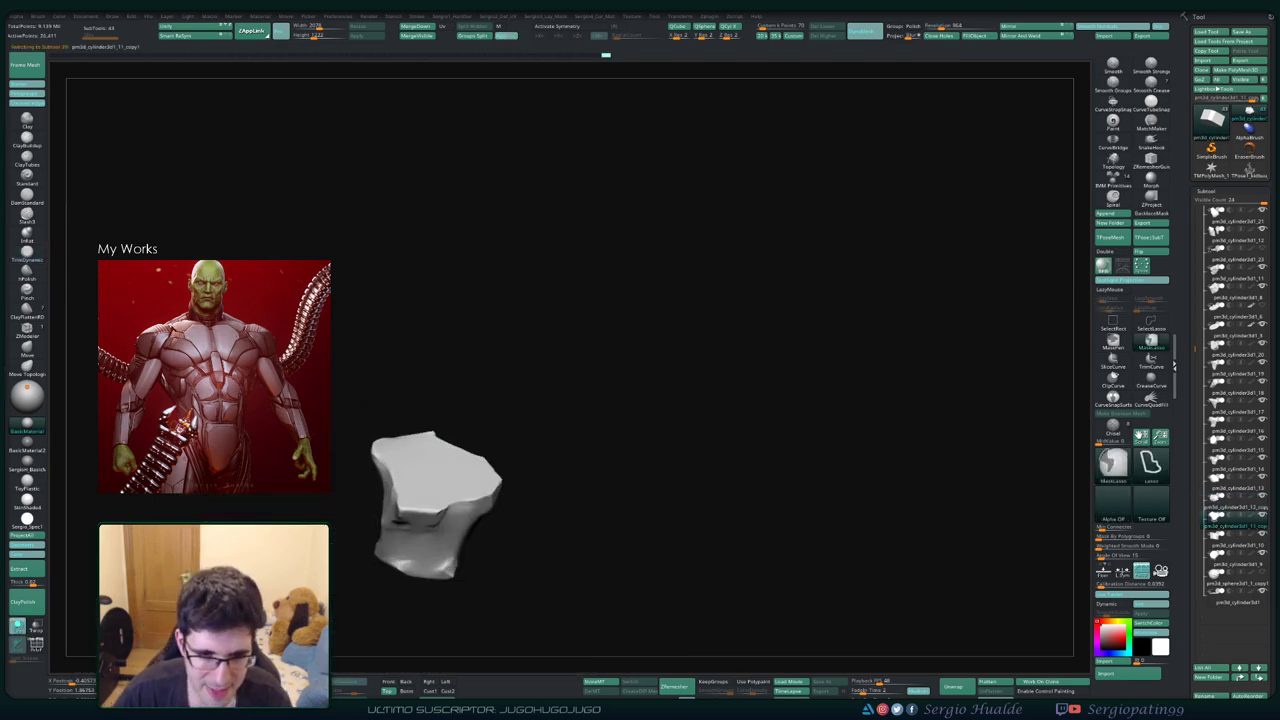
drag(560, 300, 520, 330)
ctrl+right_drag(514, 329, 461, 333)
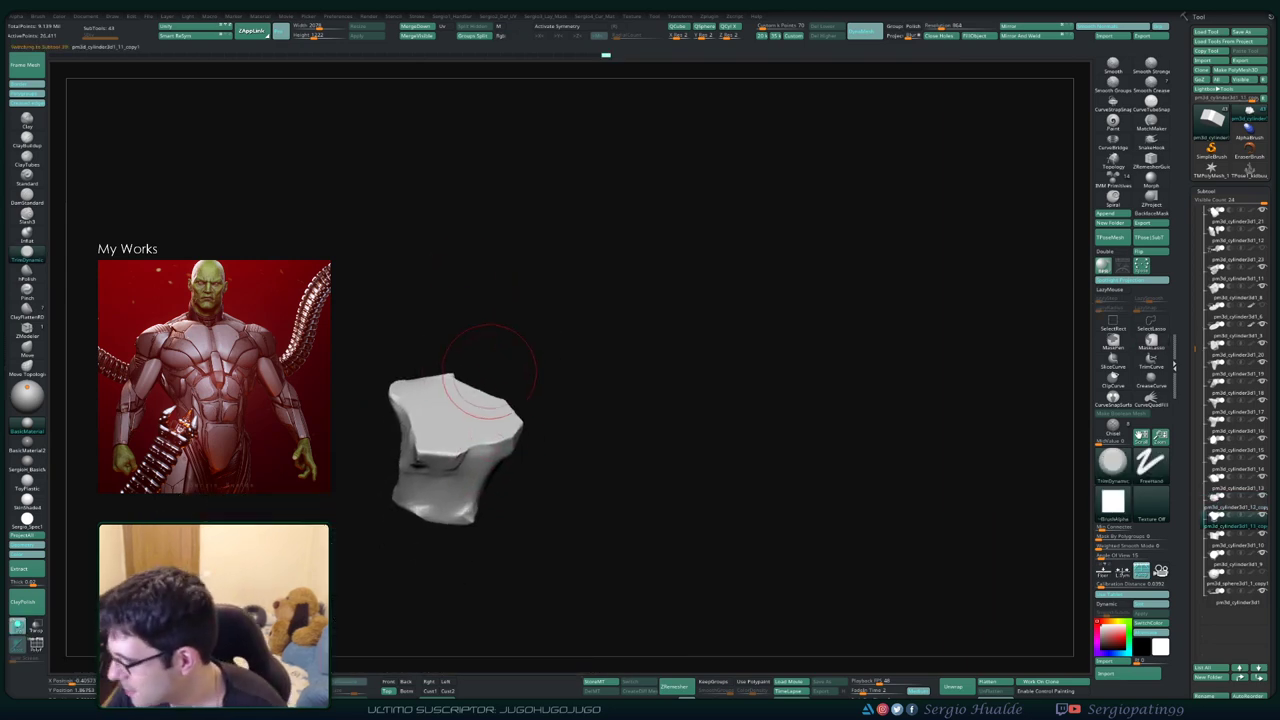
click(17, 625)
ctrl+right_drag(540, 360, 502, 444)
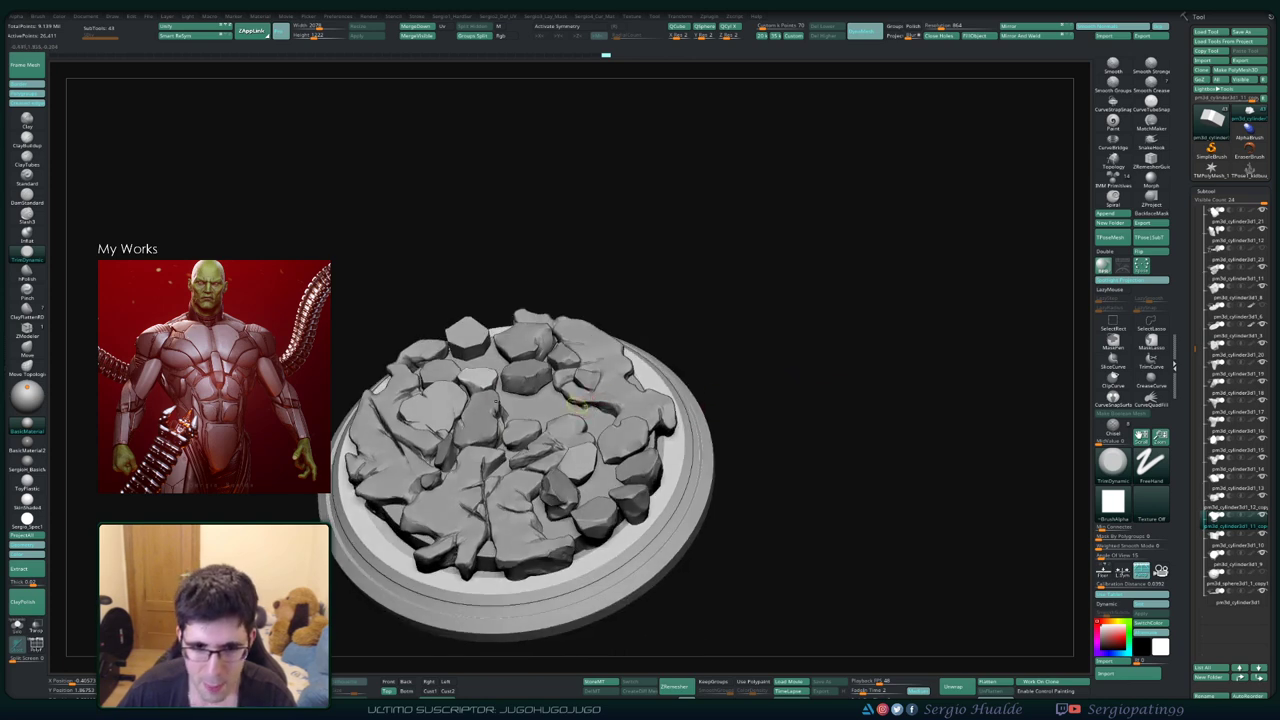
Inspect the plinth's top, then save the file with Ctrl+S
right_drag(633, 388, 826, 310)
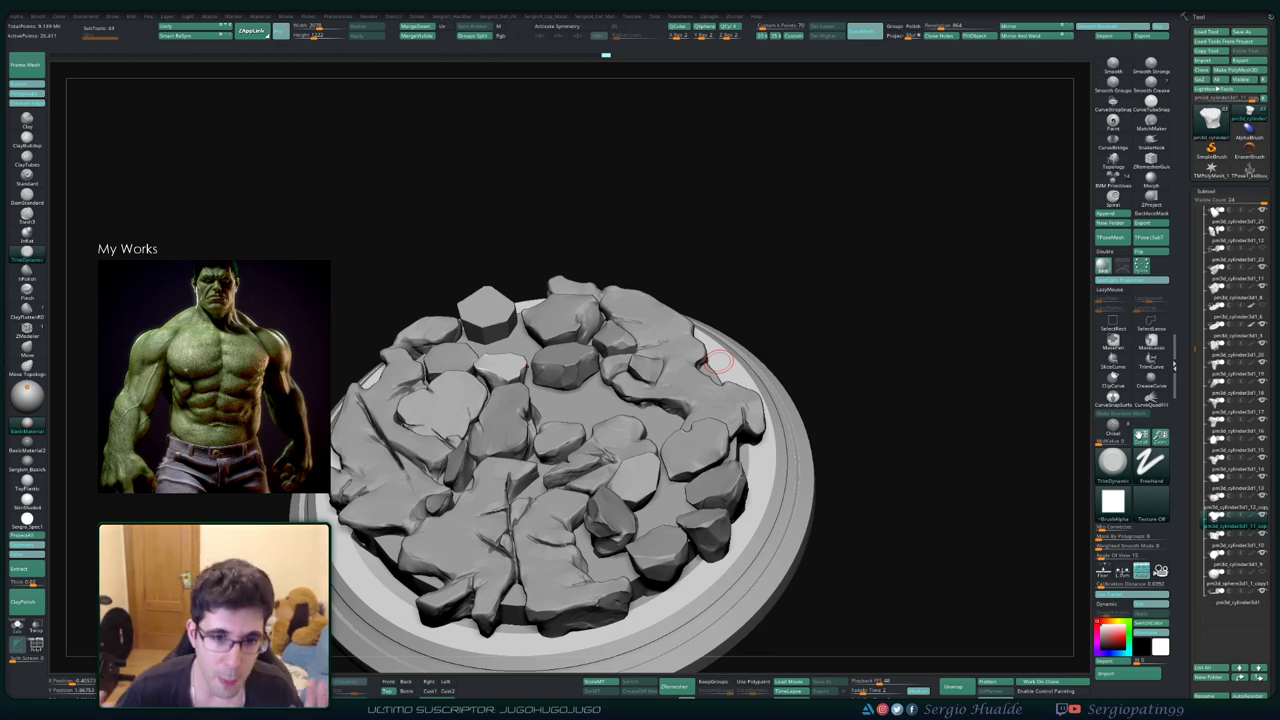
right_drag(600, 262, 598, 306)
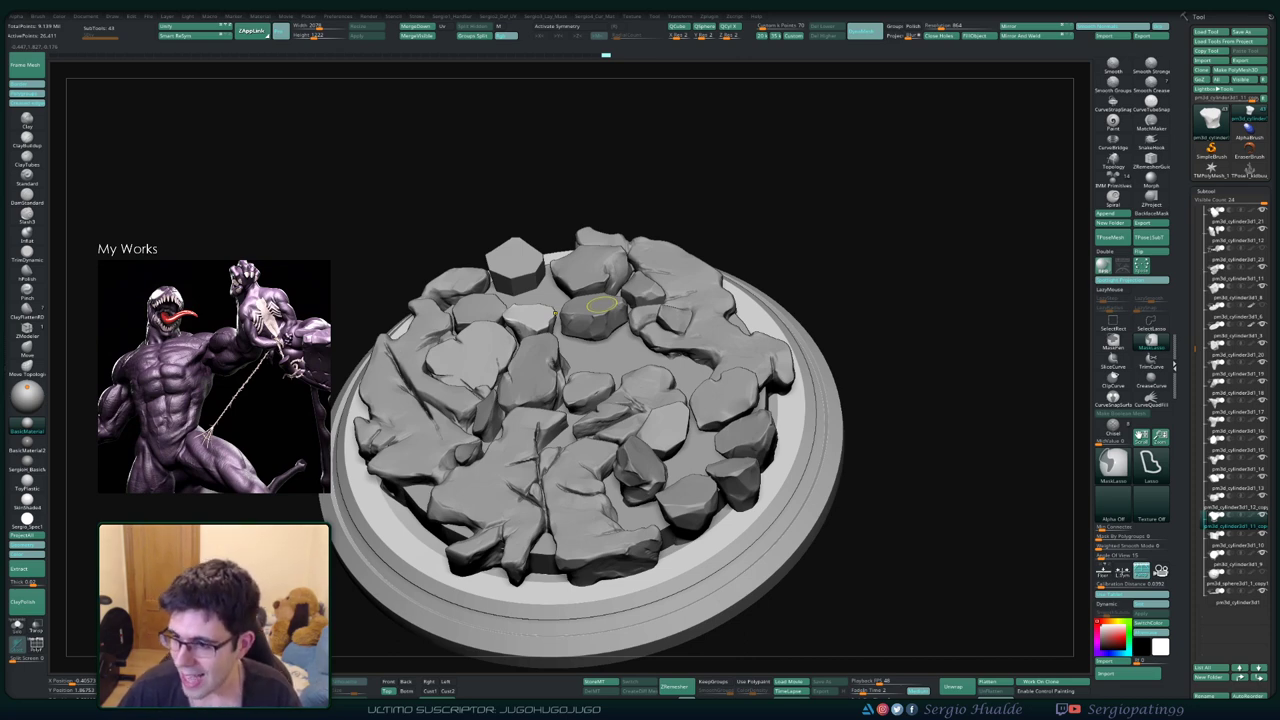
key(ctrl+s)
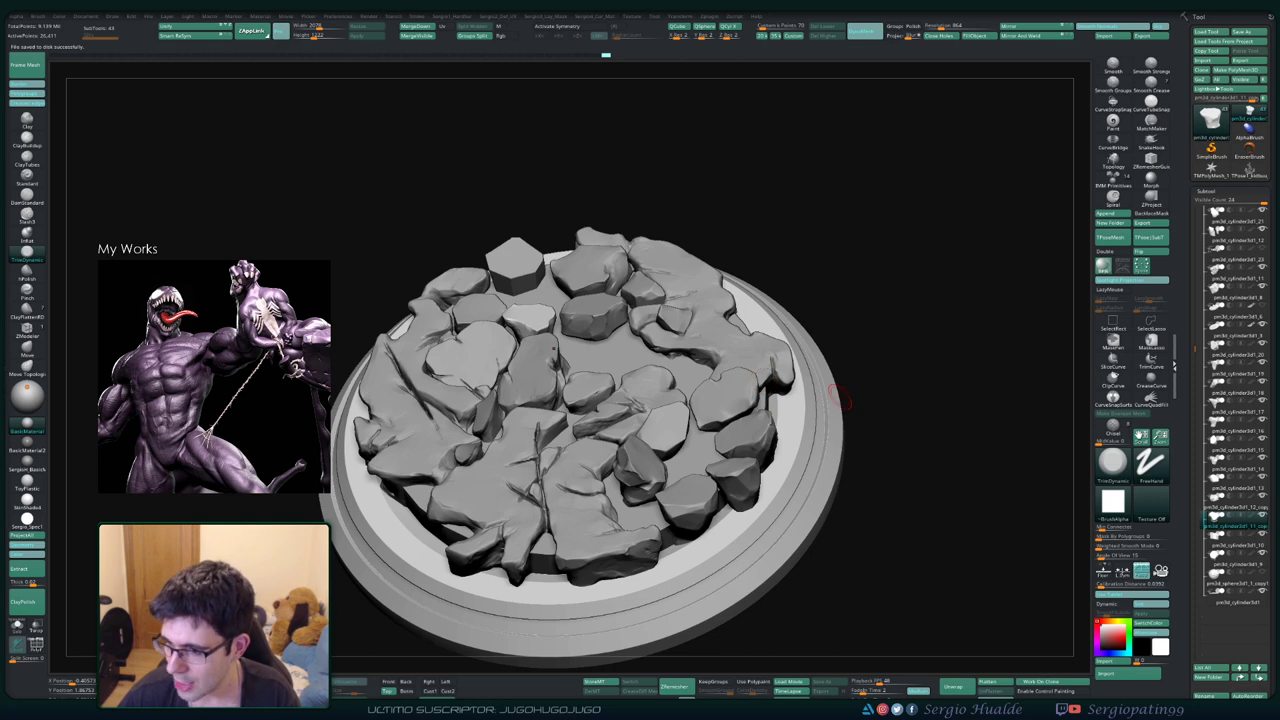
drag(885, 393, 909, 358)
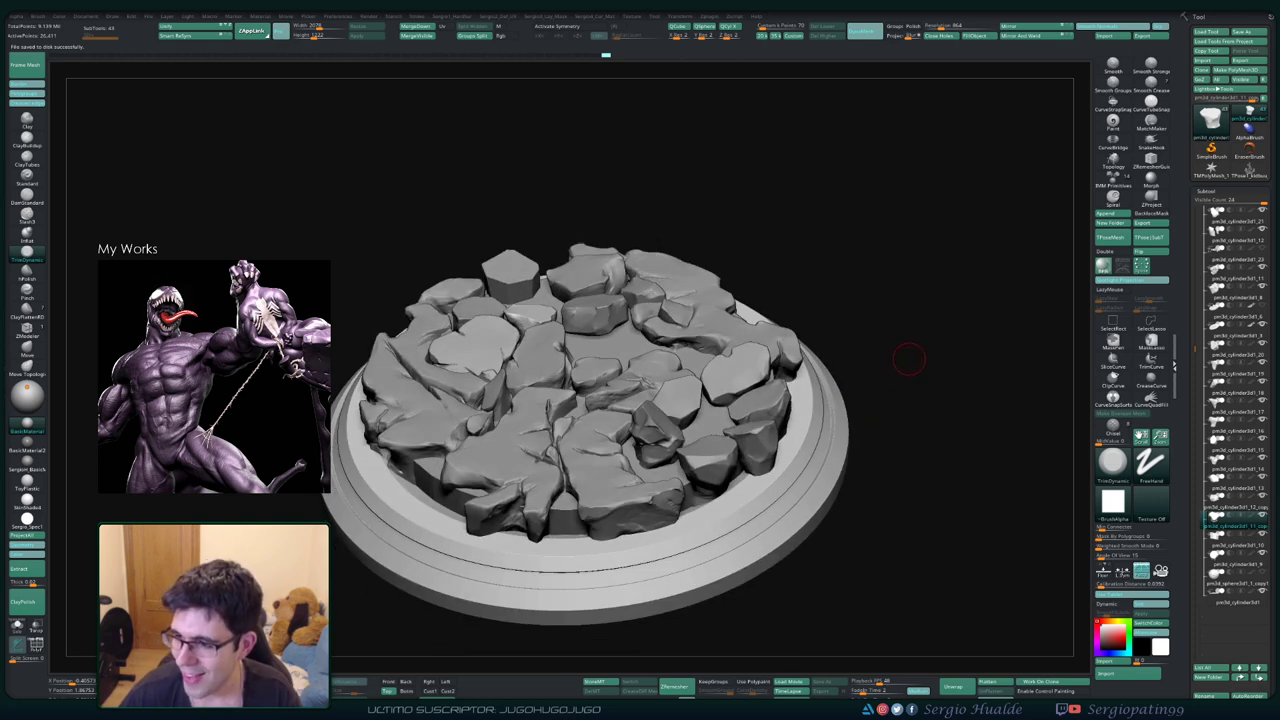